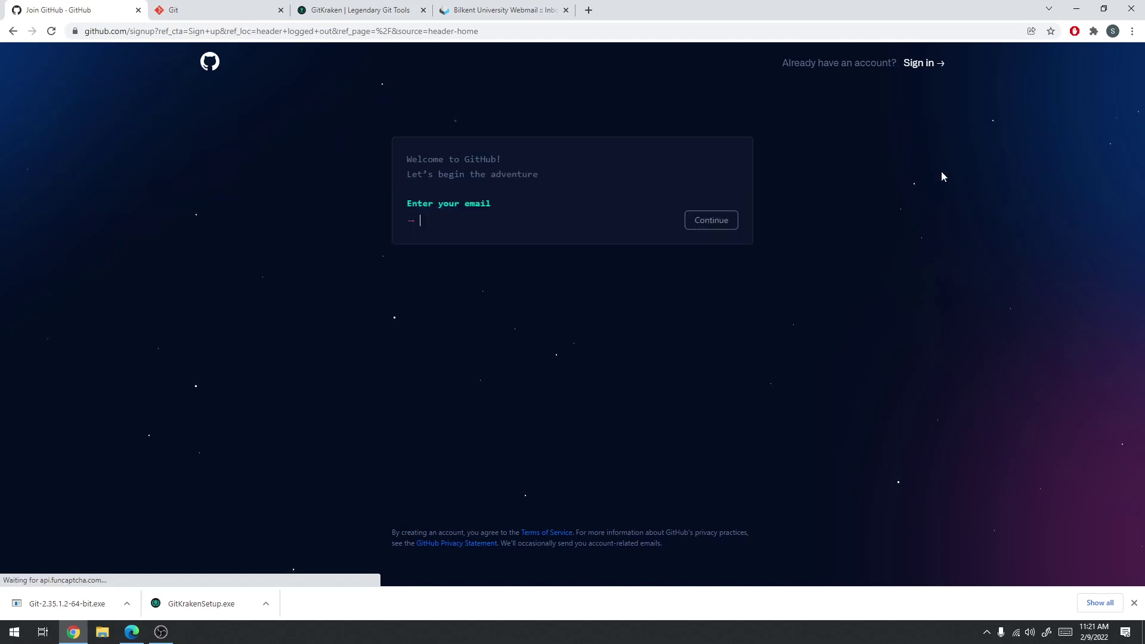
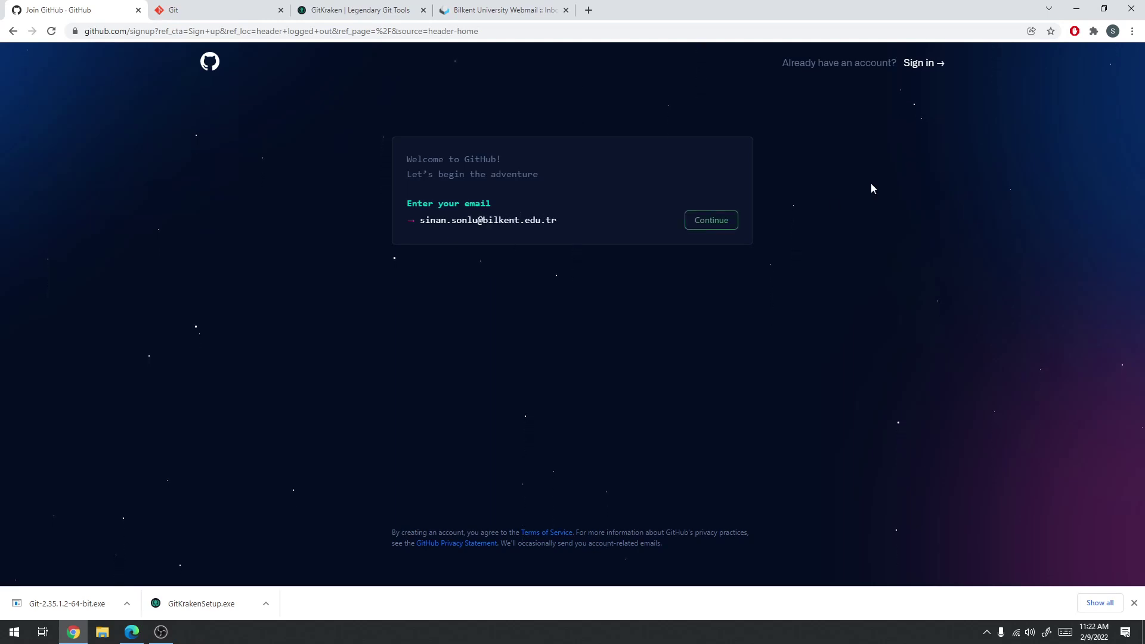
Enter the sign-up email address and a password on the Join GitHub page
left_click(710, 221)
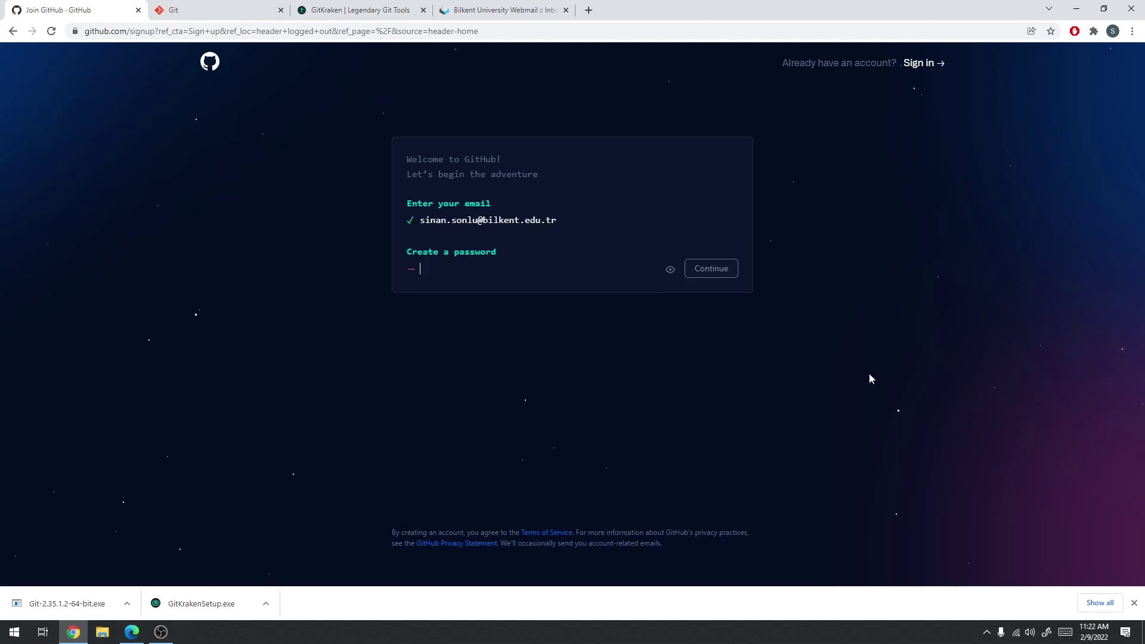
type("••••••••••••")
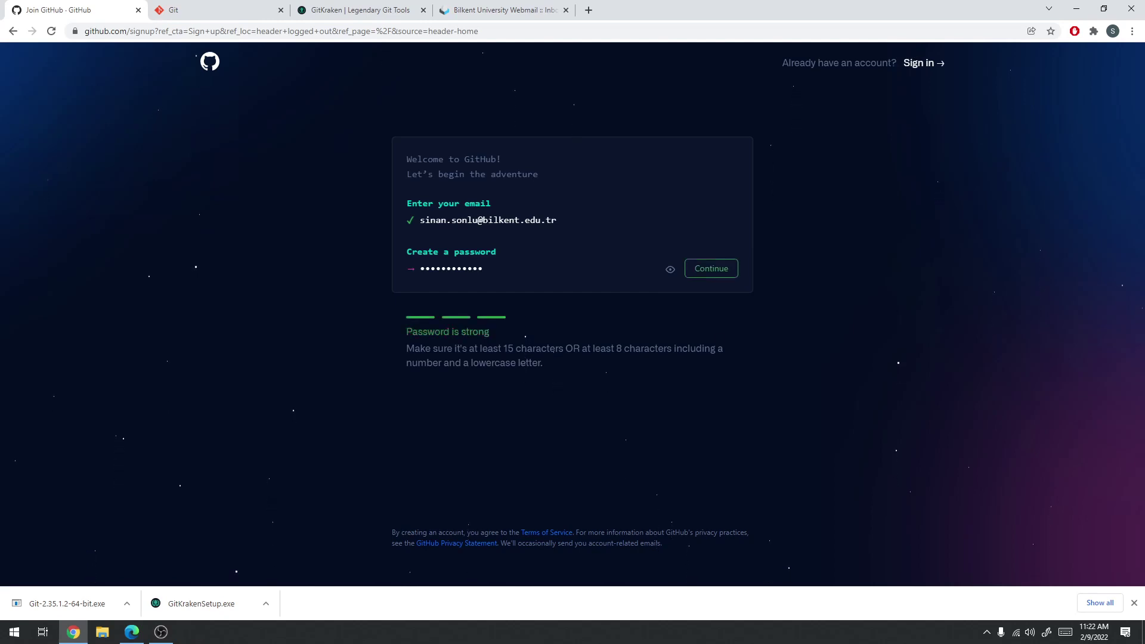
left_click(703, 270)
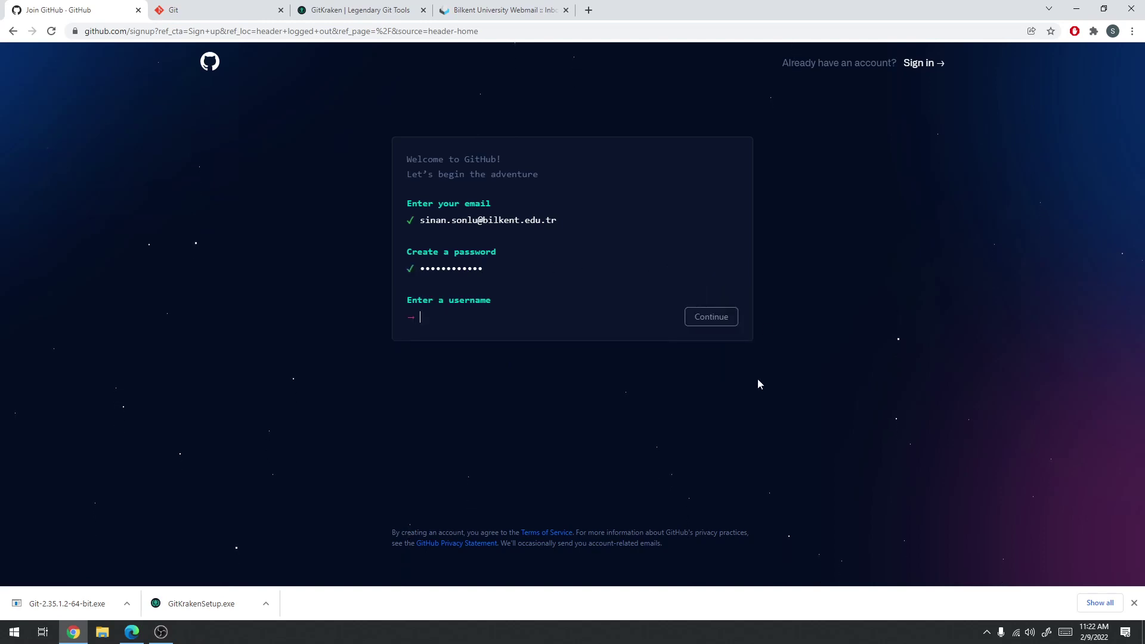
Choose a username and answer 'n' to receiving product update emails
type("sinan-3")
left_click(719, 319)
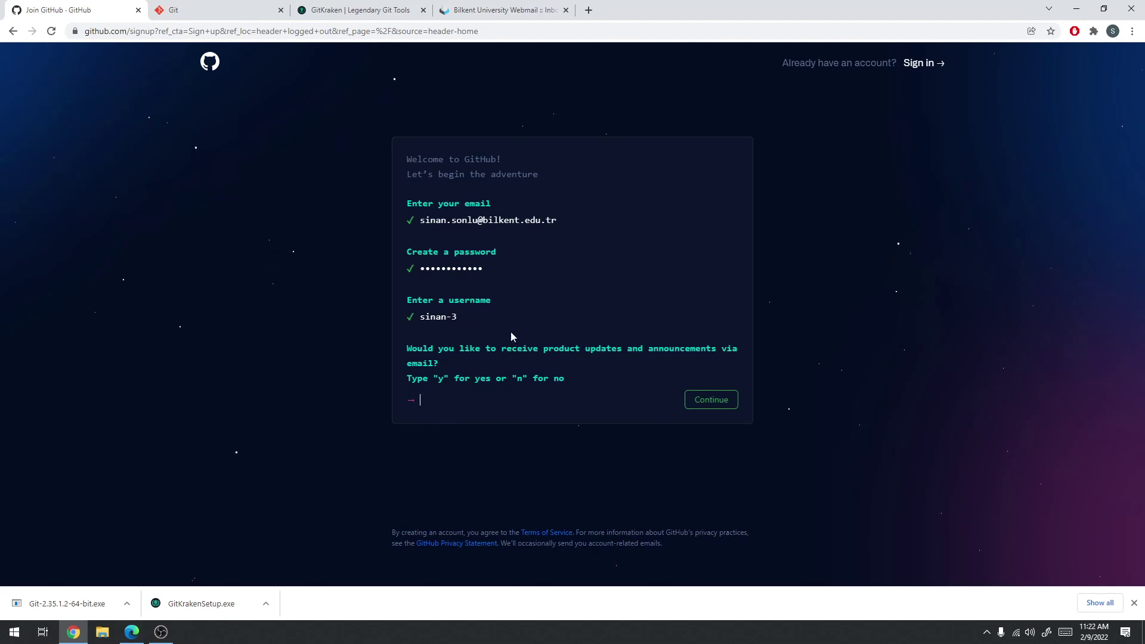
type("n")
Solve the spiral-galaxy verification puzzle and create the GitHub account
left_click(705, 405)
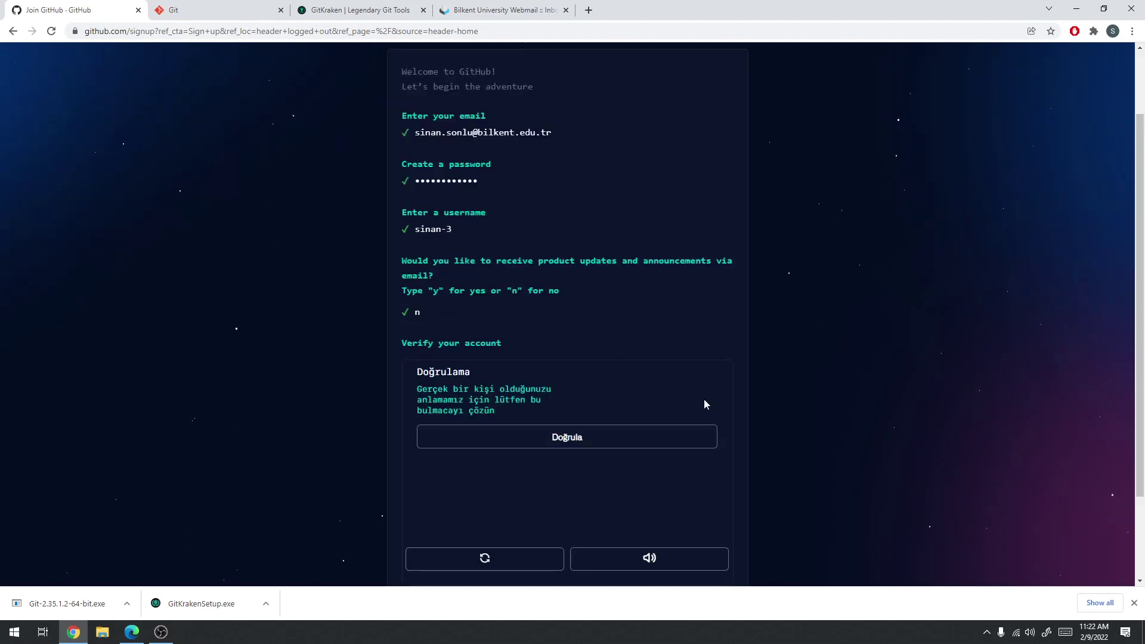
scroll(746, 383, "down", 2)
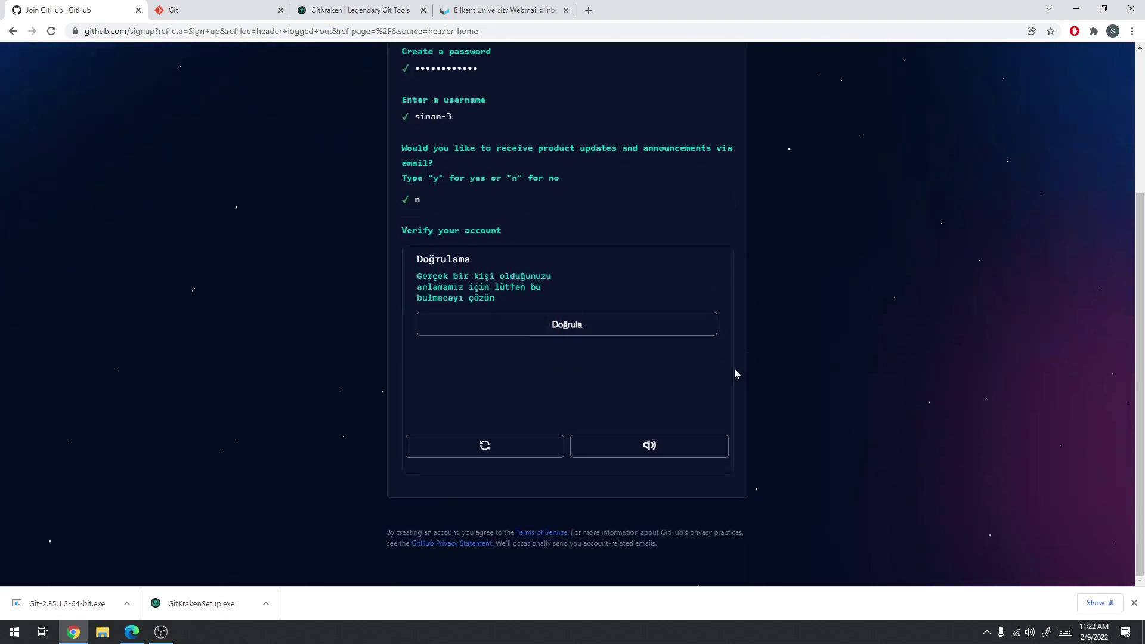
left_click(522, 327)
left_click(566, 312)
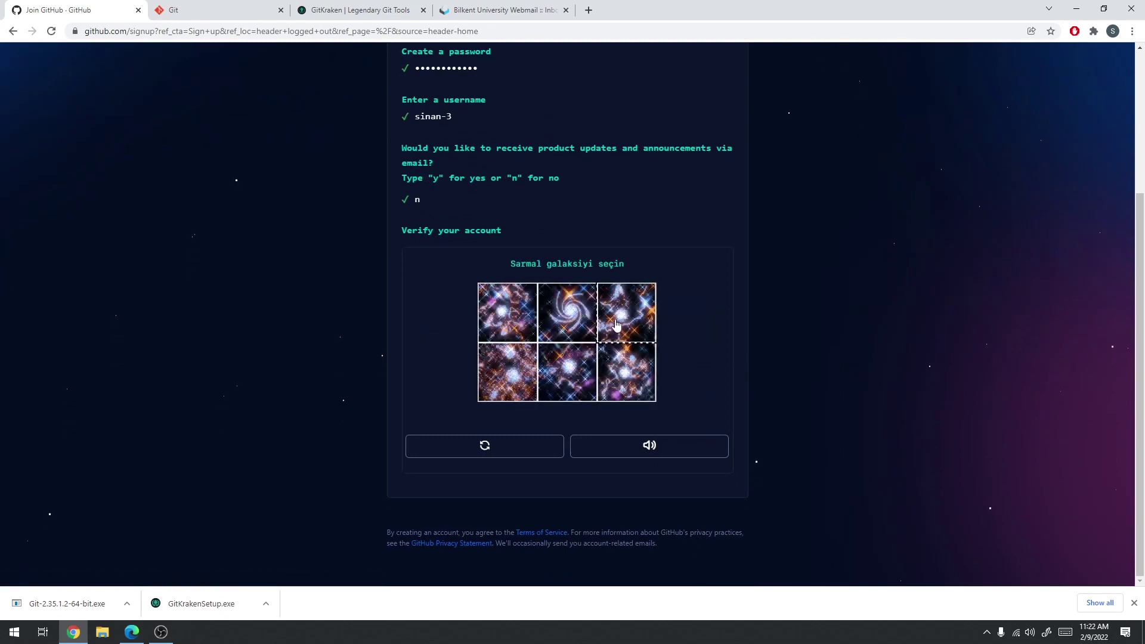
left_click(575, 311)
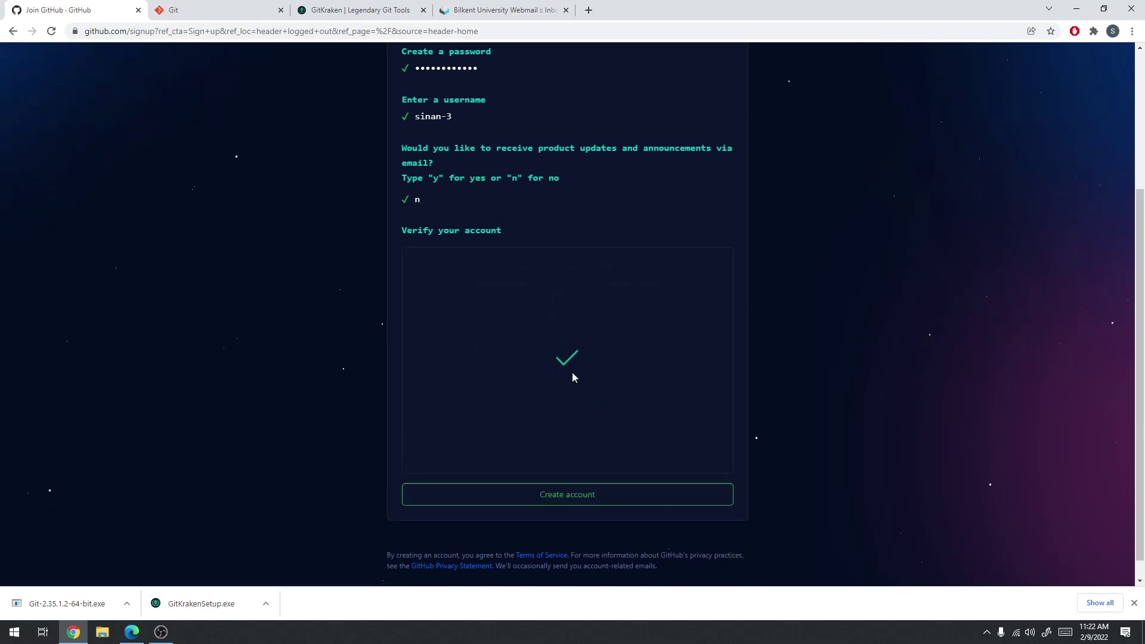
left_click(564, 501)
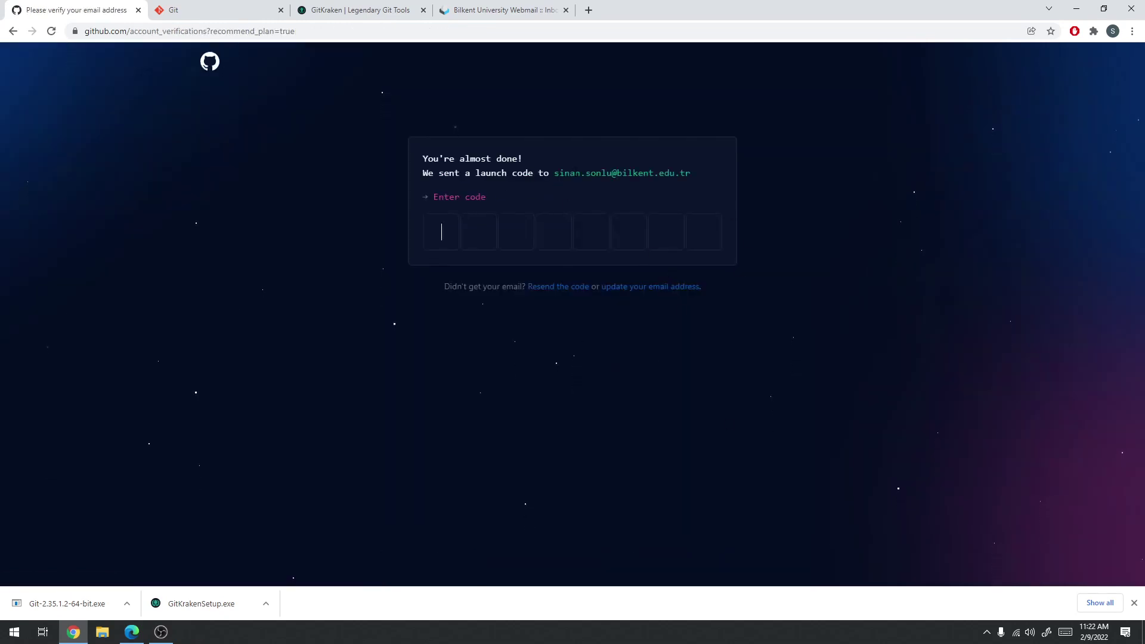
left_click(481, 9)
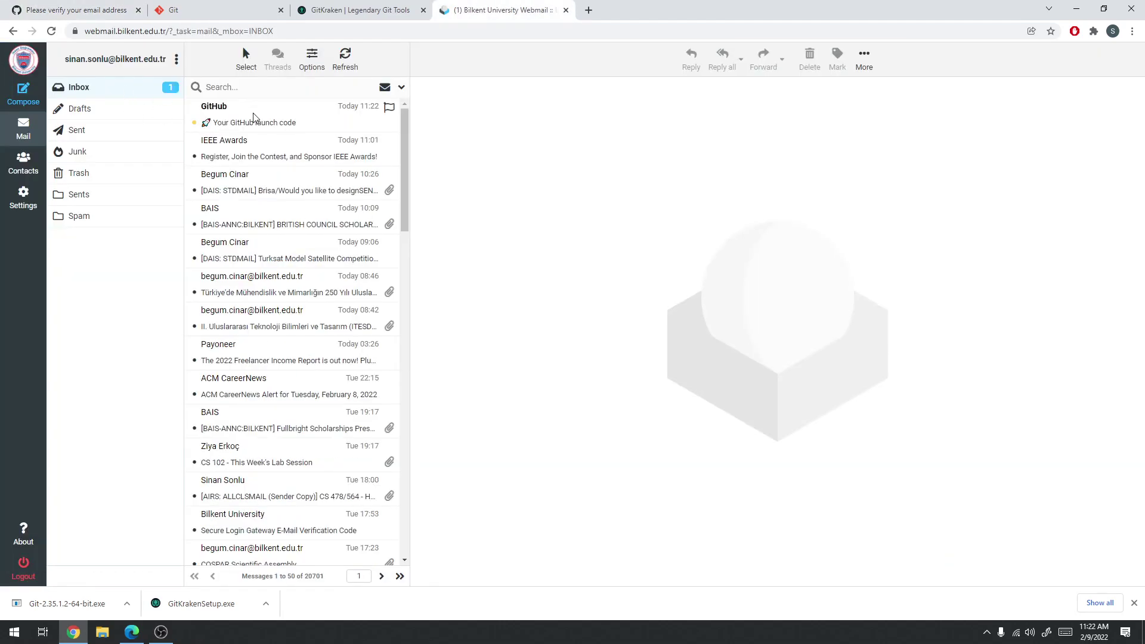
Copy the launch code from the GitHub email in Webmail and paste it into GitHub's code boxes
left_click(254, 117)
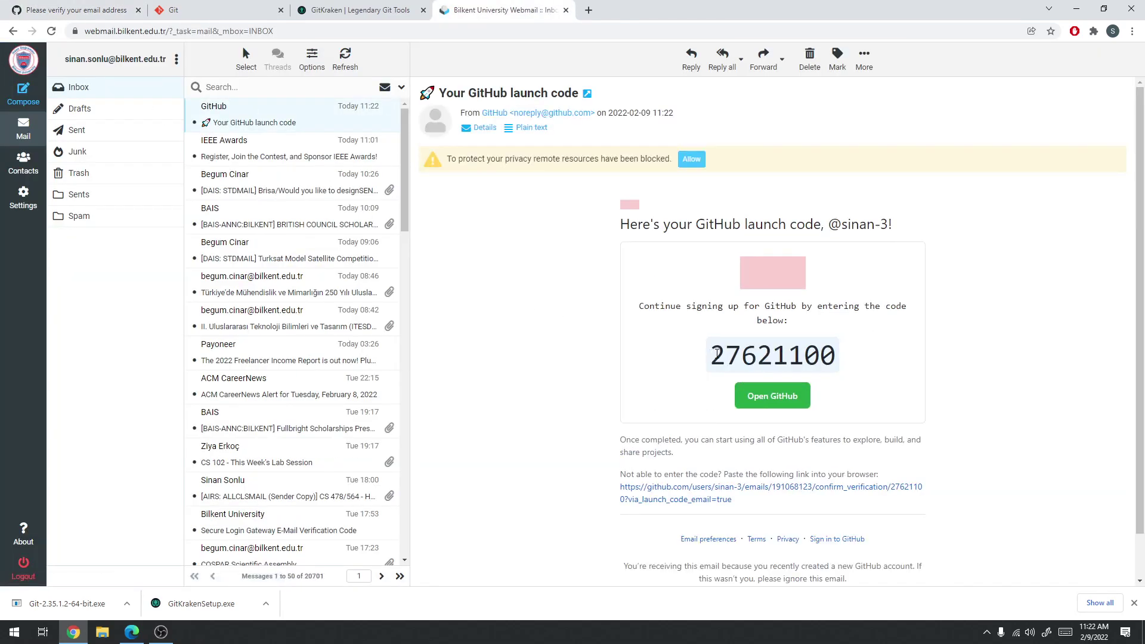
left_click_drag(712, 355, 846, 362)
key("ctrl+c")
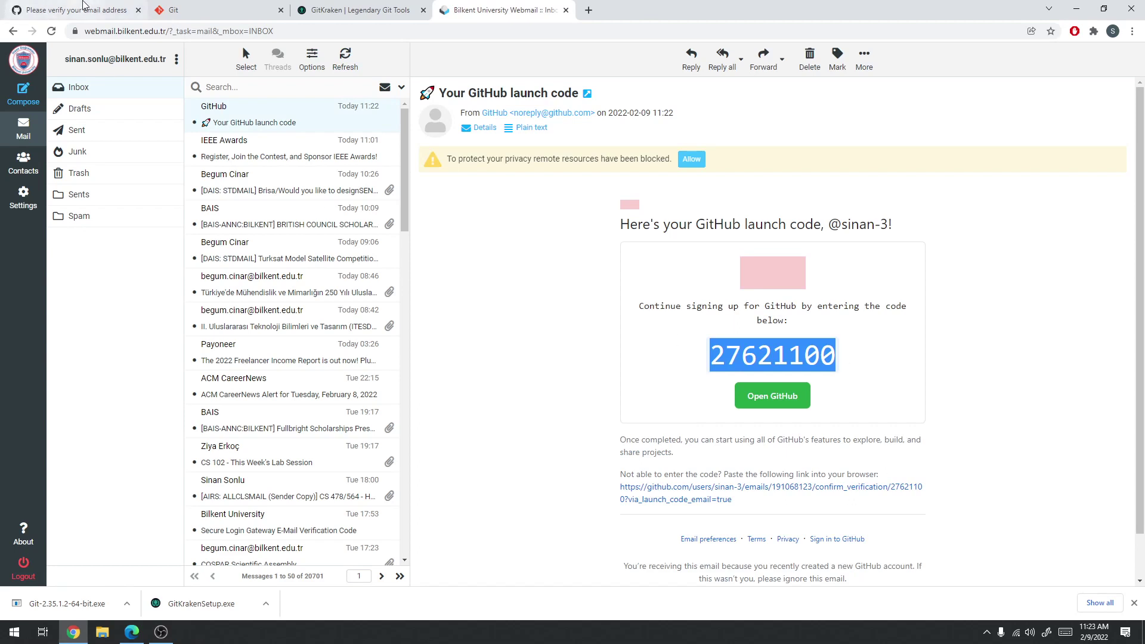
left_click(84, 5)
key("ctrl+v")
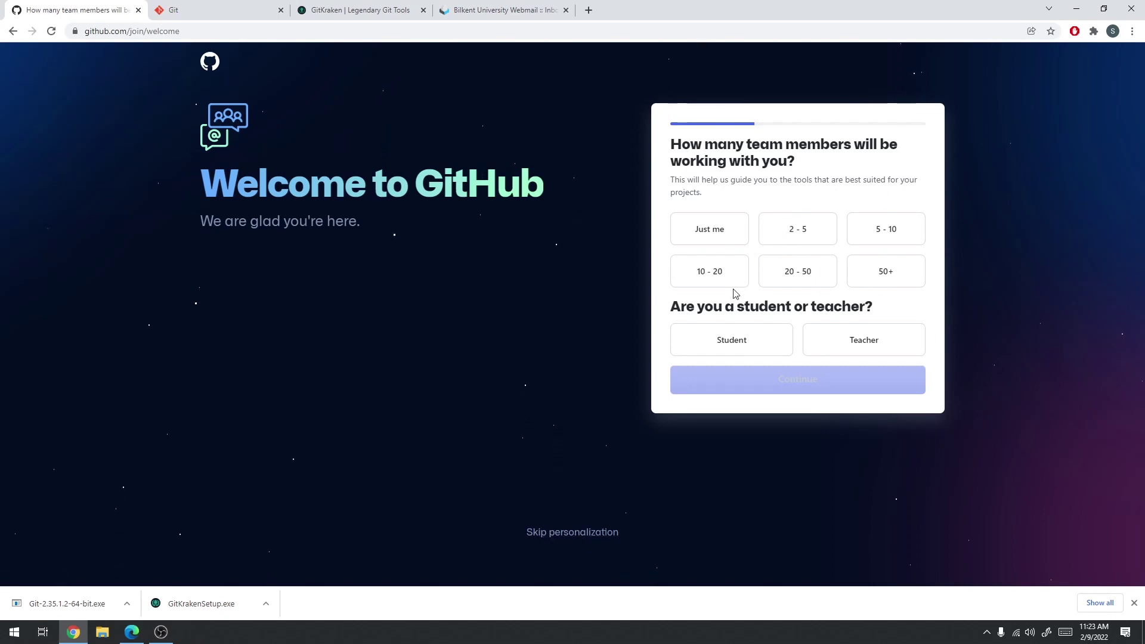
Skip the personalization questions and start a new repository from the + menu
left_click(554, 535)
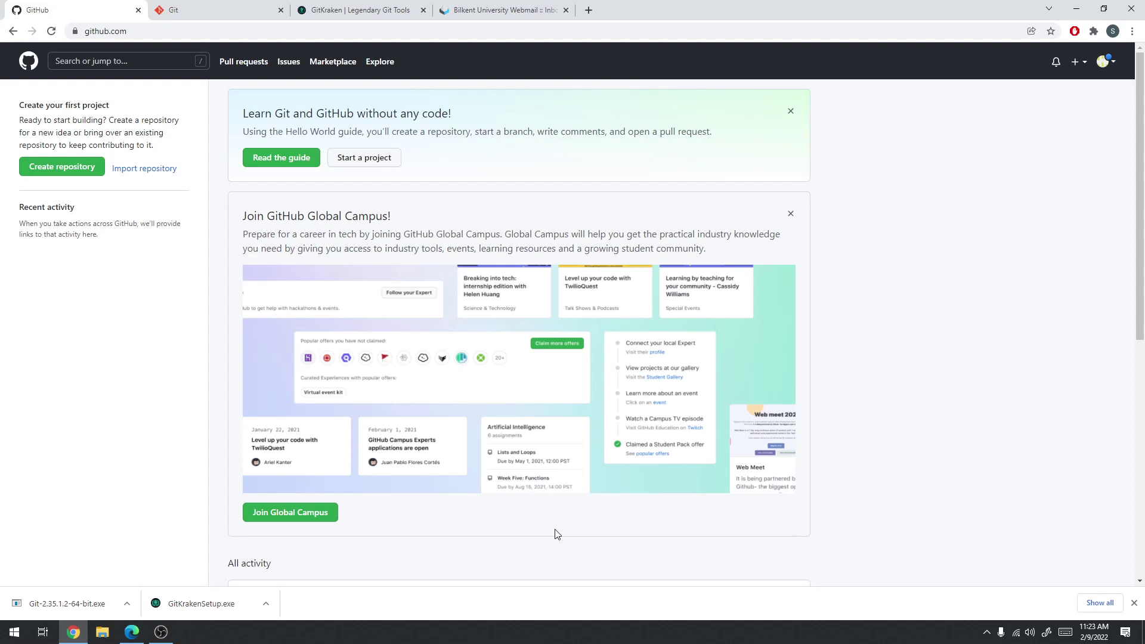
left_click(1106, 62)
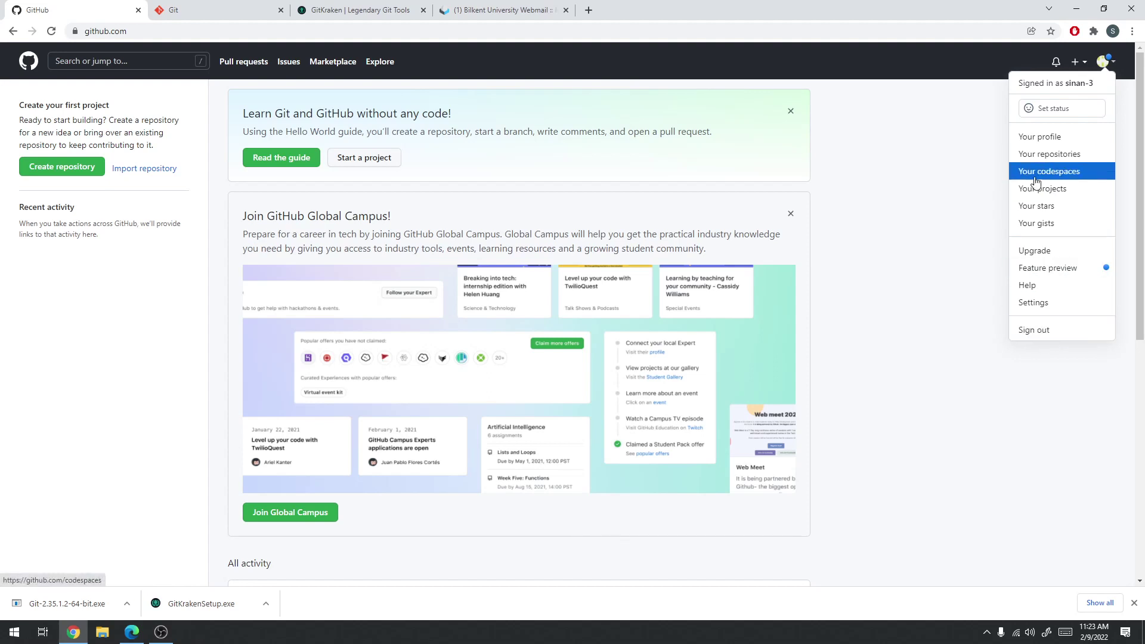
left_click(948, 211)
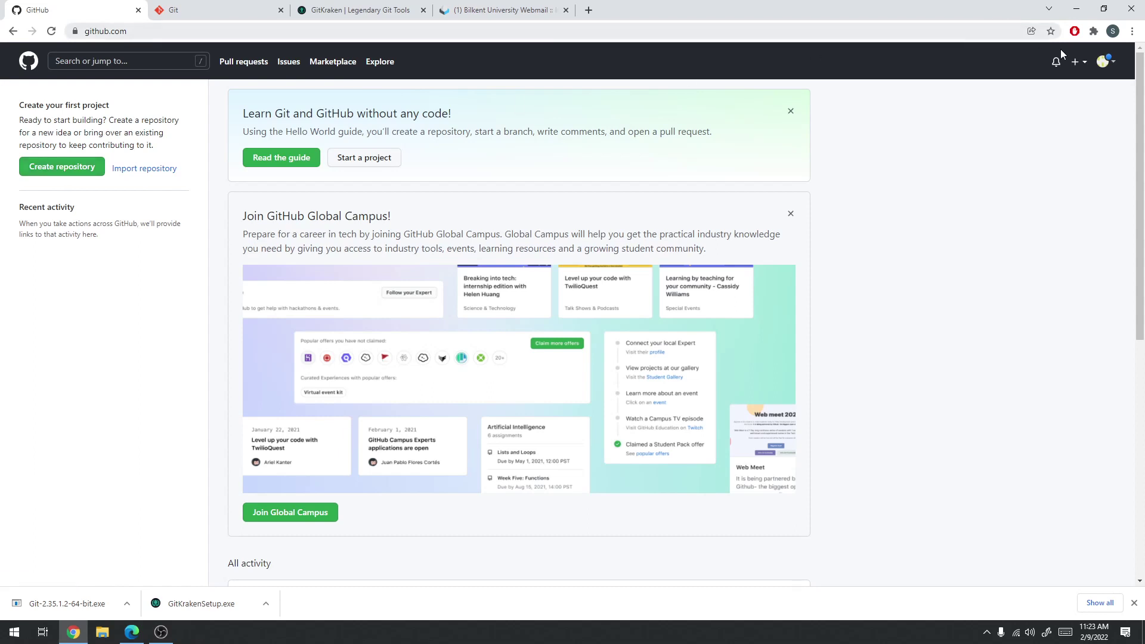
left_click(1079, 65)
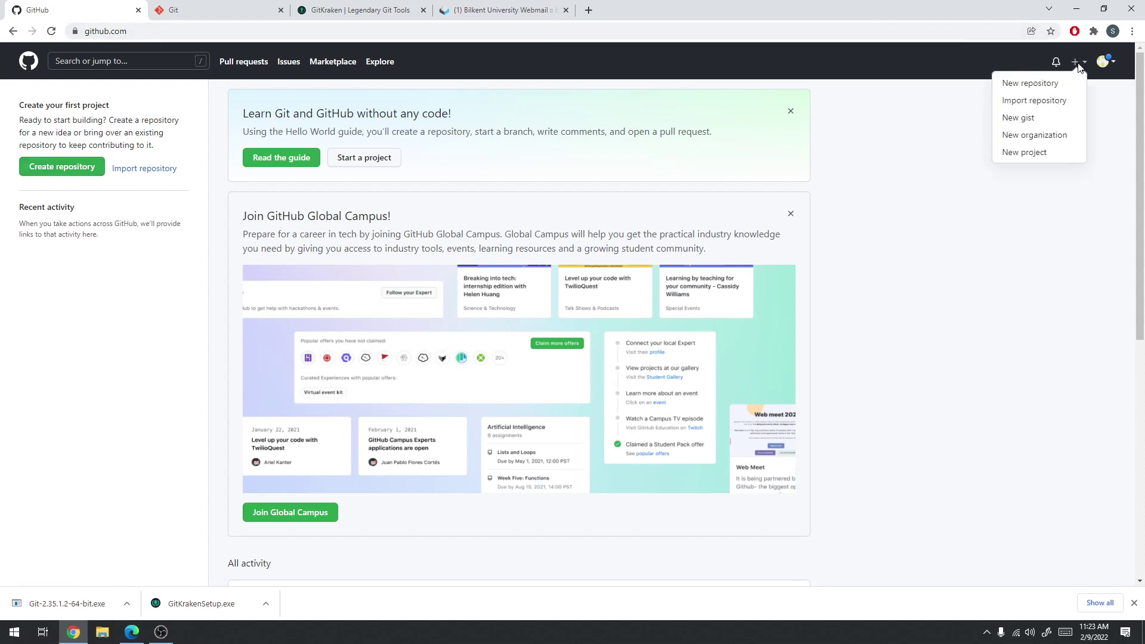
left_click(1040, 90)
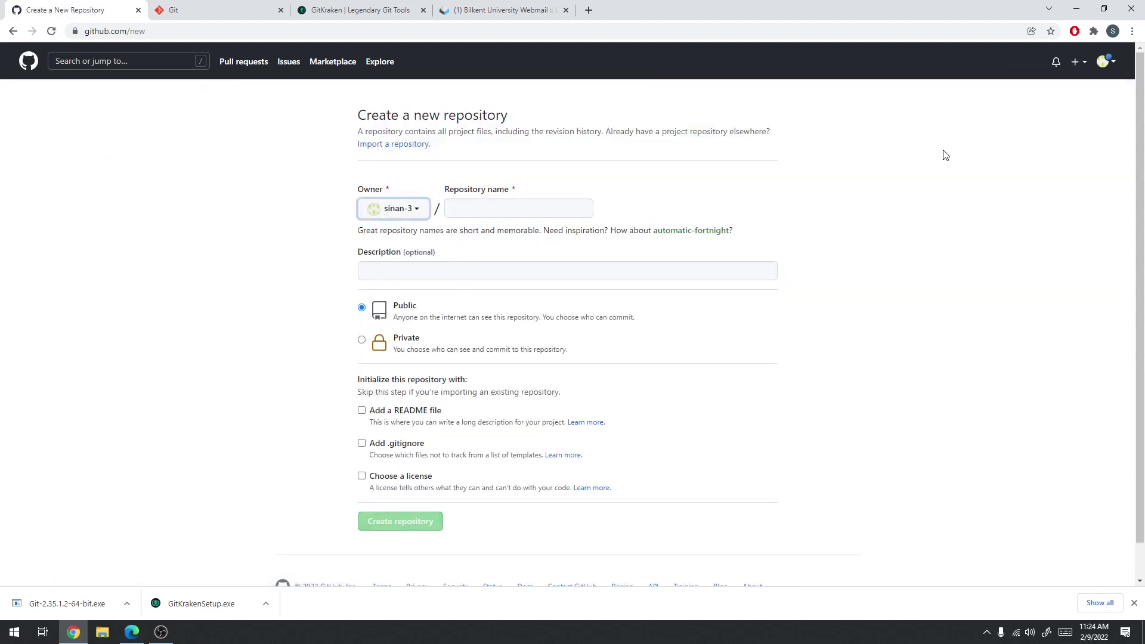
Enter test-1 as the repository name and leave the visibility set to Public
left_click(420, 215)
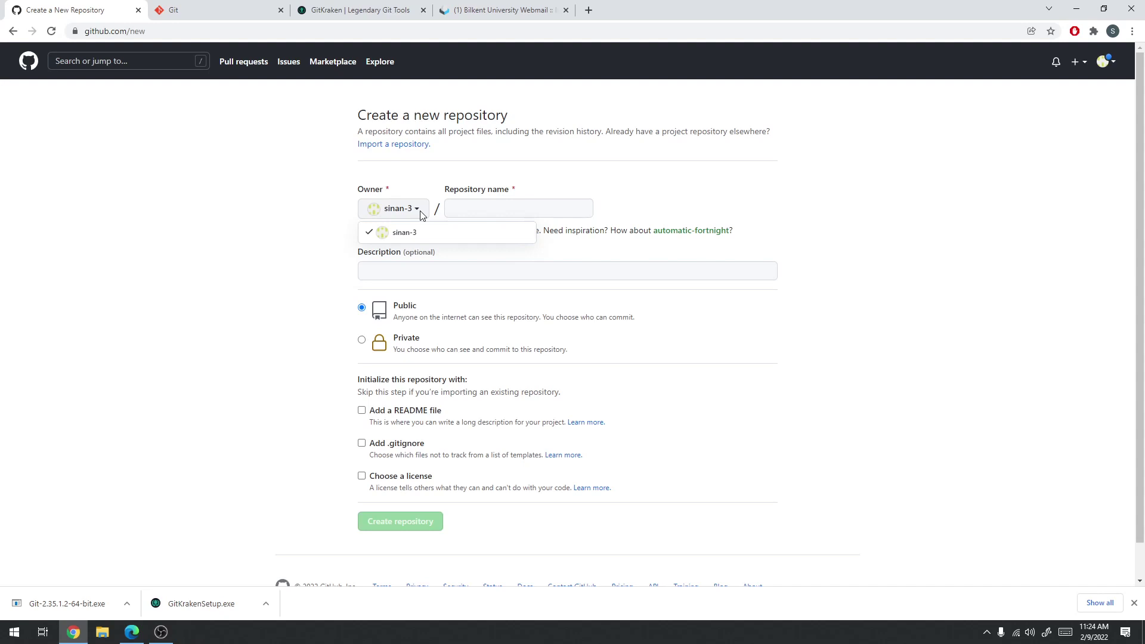
left_click(410, 213)
left_click(450, 206)
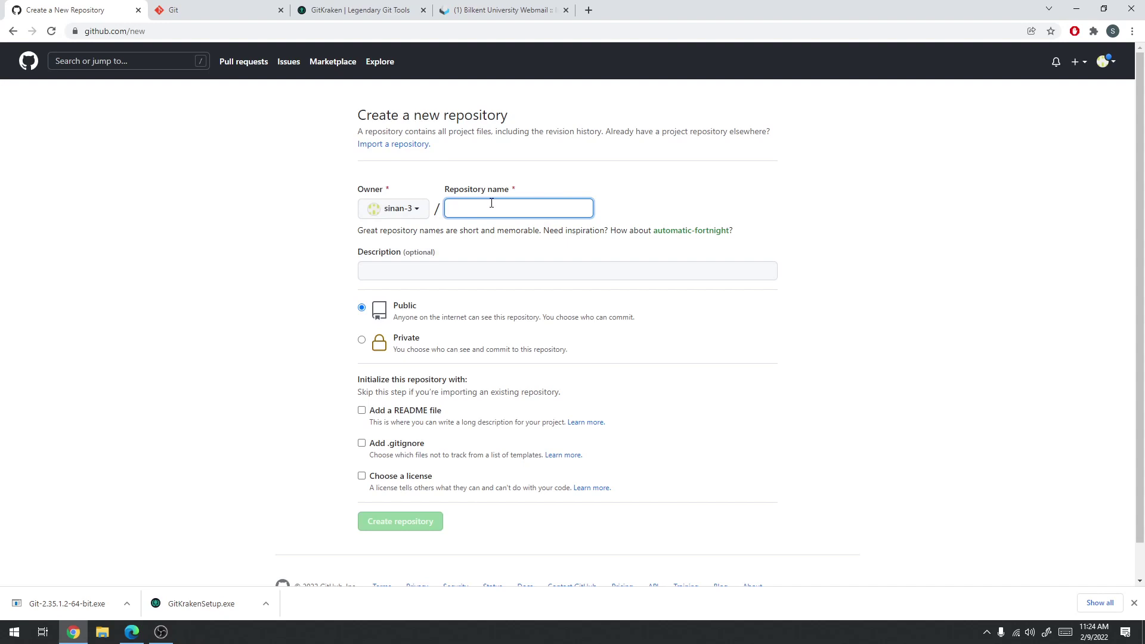
type("test-1")
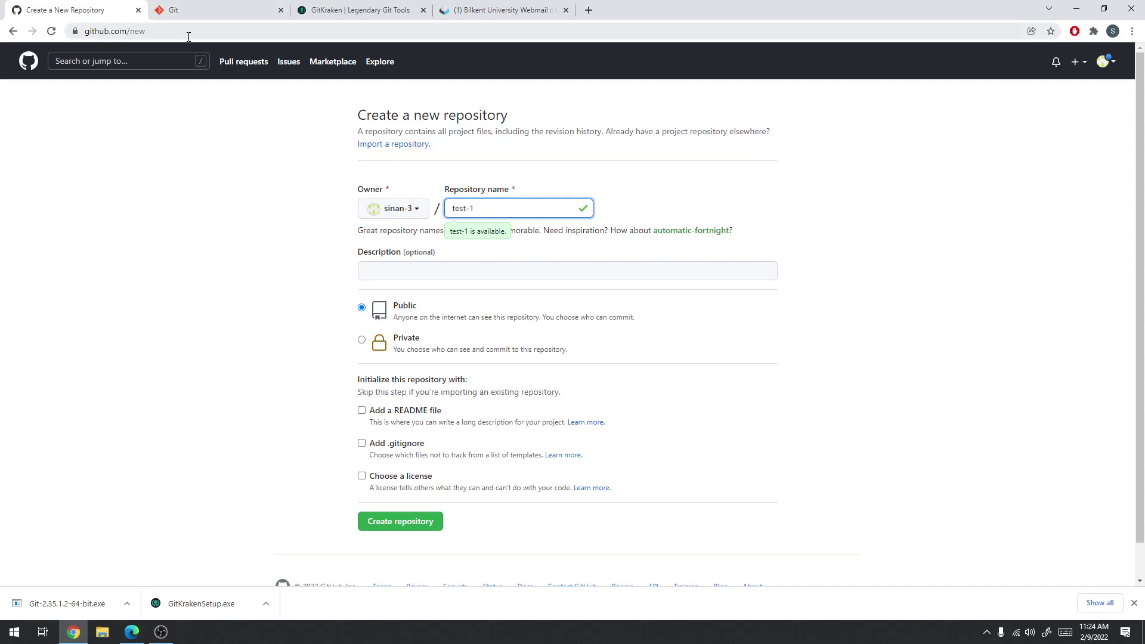
left_click(446, 277)
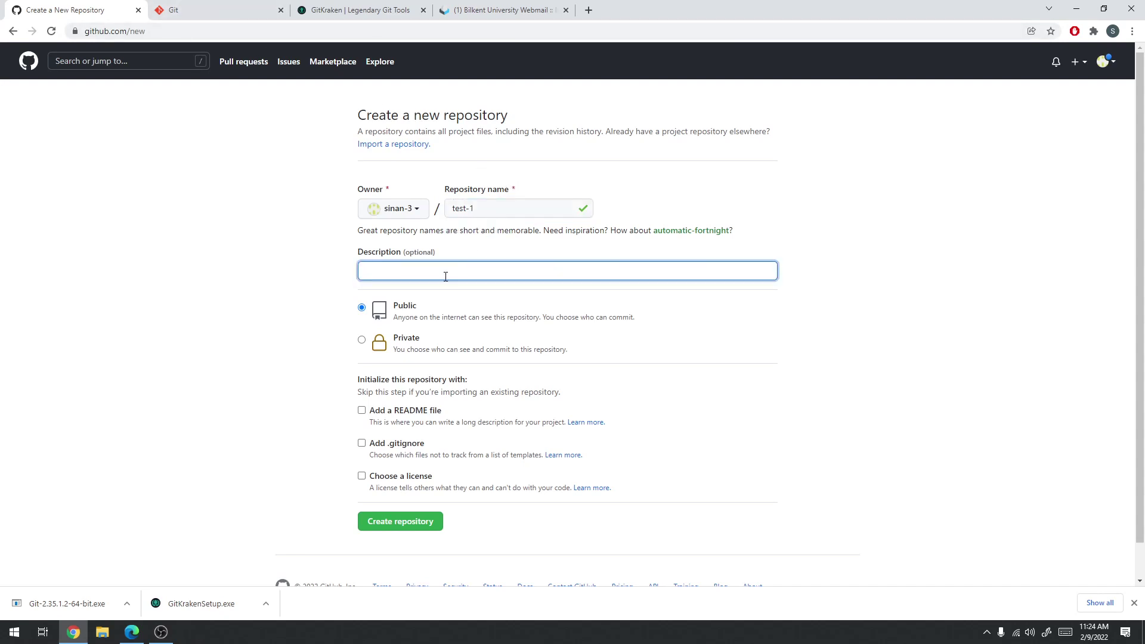
left_click(361, 341)
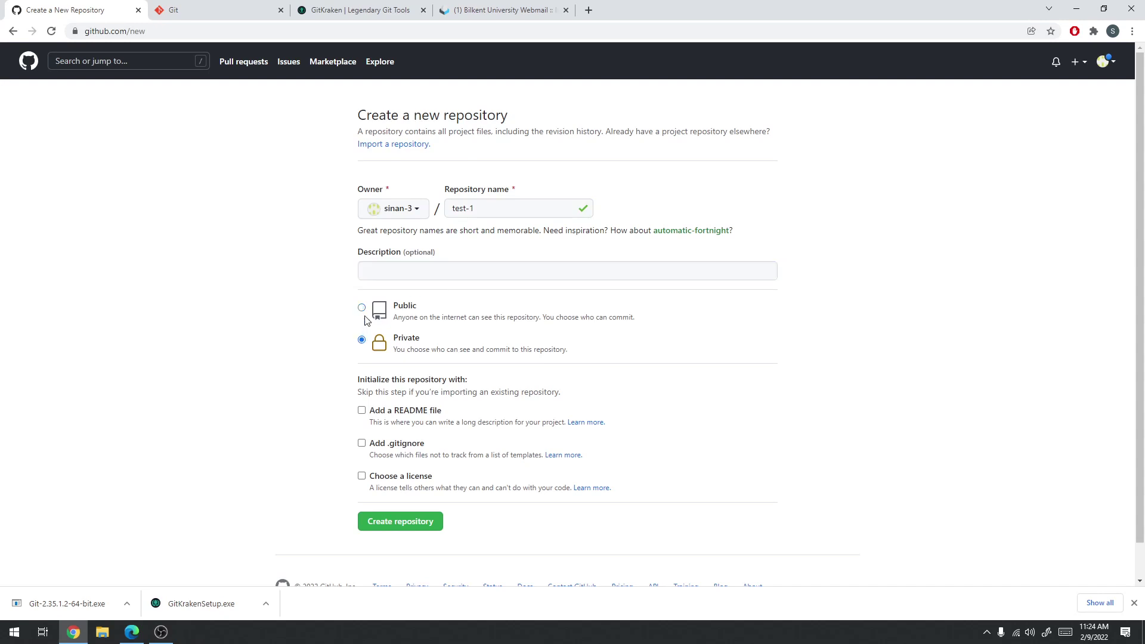
left_click(362, 309)
left_click(362, 340)
left_click(362, 308)
scroll(319, 402, "down", 1)
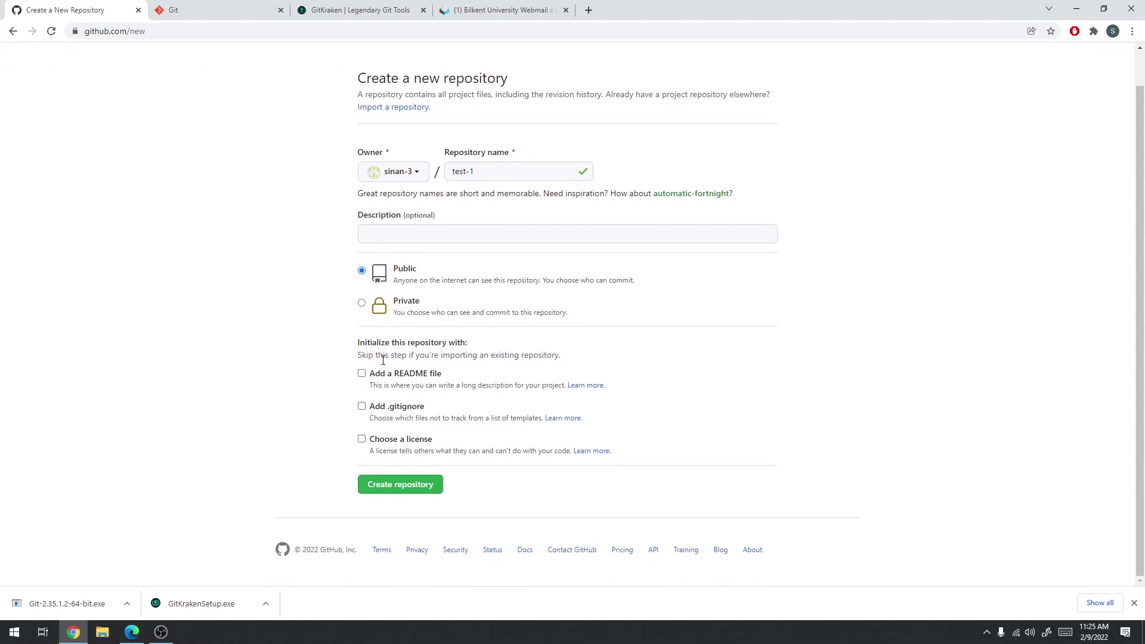
Tick both Add a README file and Add .gitignore on the new repository form
left_click(362, 374)
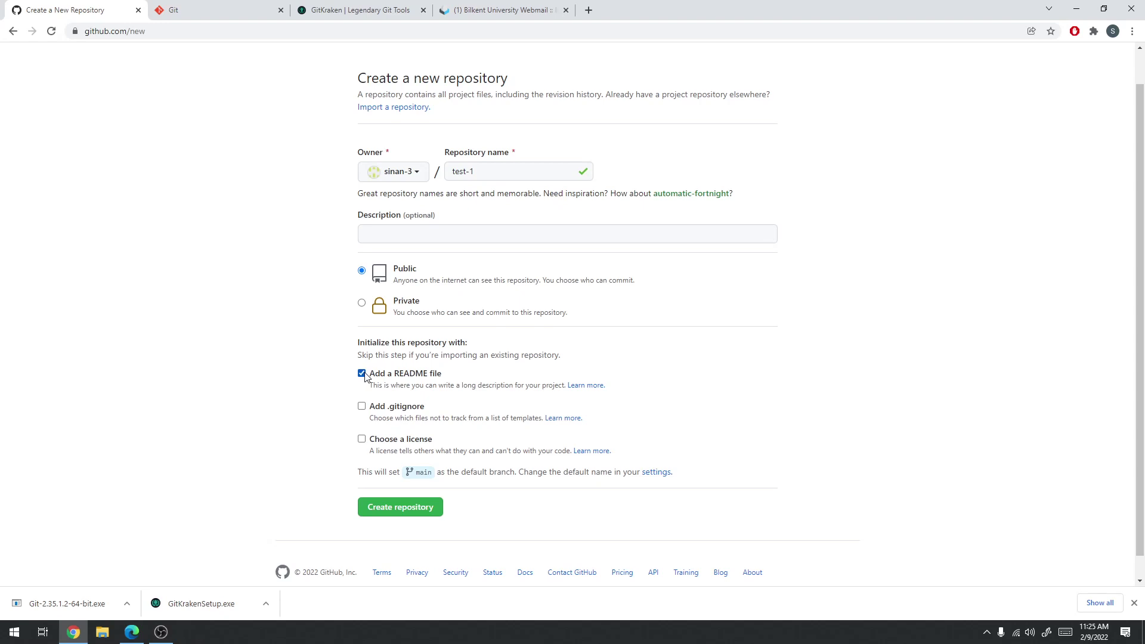
left_click(362, 374)
left_click(362, 374)
left_click(361, 408)
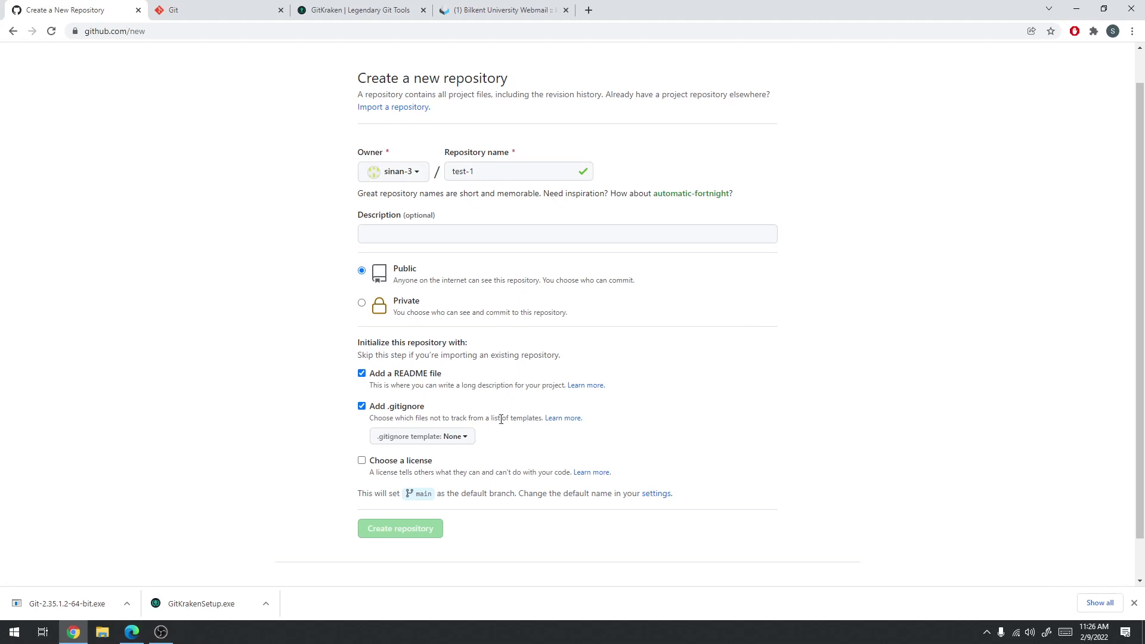
Browse the .gitignore templates without picking one, then clear the .gitignore option
left_click(463, 438)
scroll(271, 536, "down", 3)
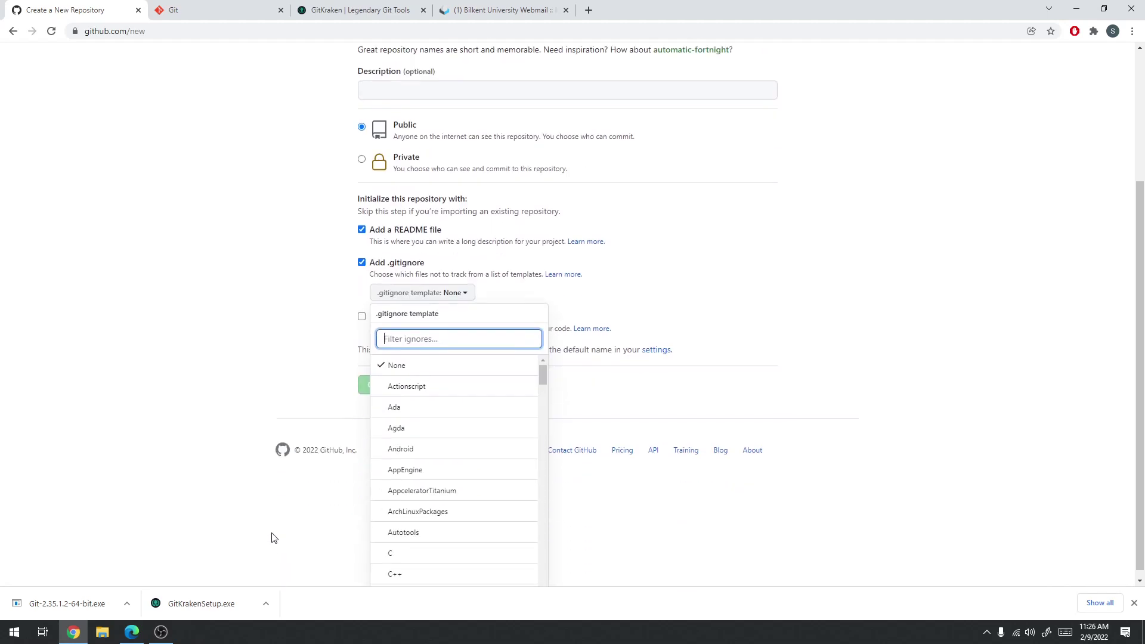
scroll(429, 415, "down", 15)
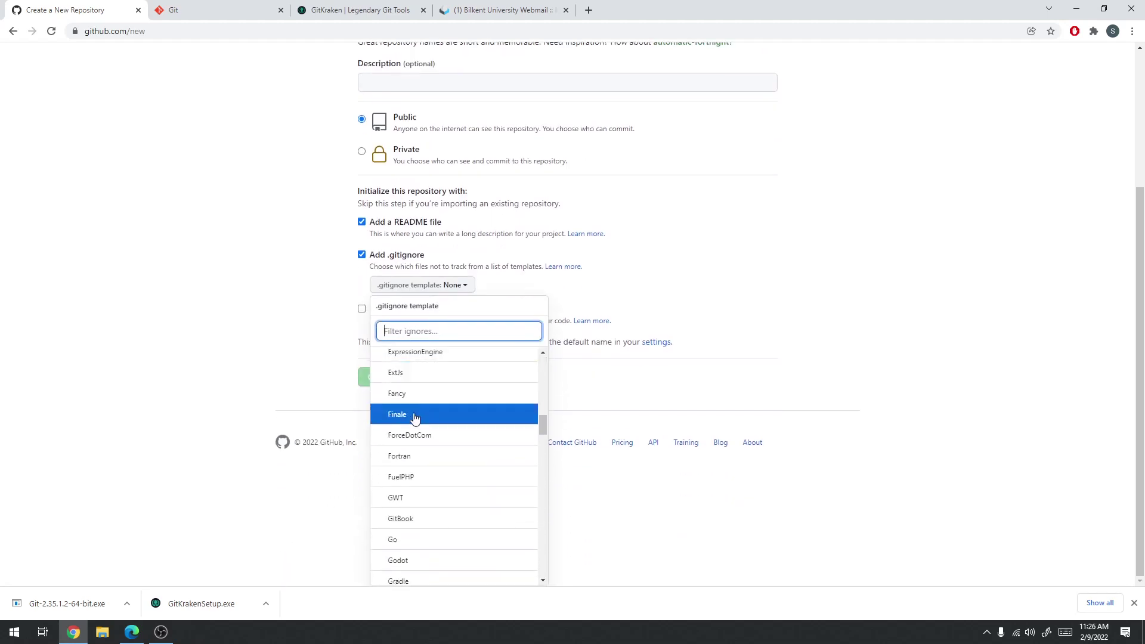
left_click_drag(543, 420, 546, 544)
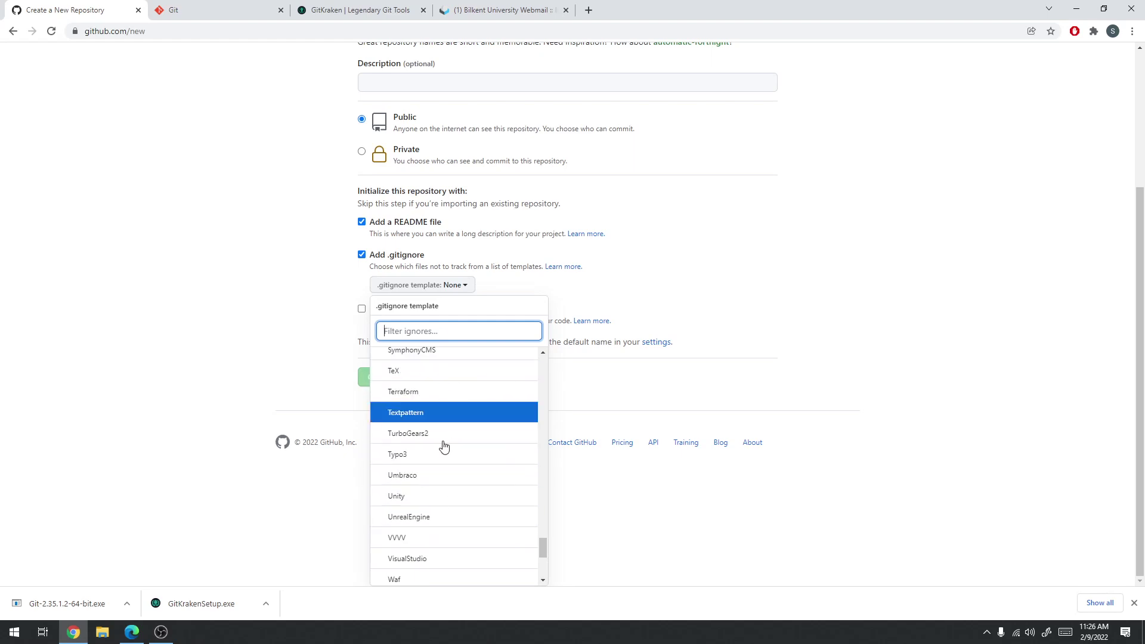
left_click(249, 351)
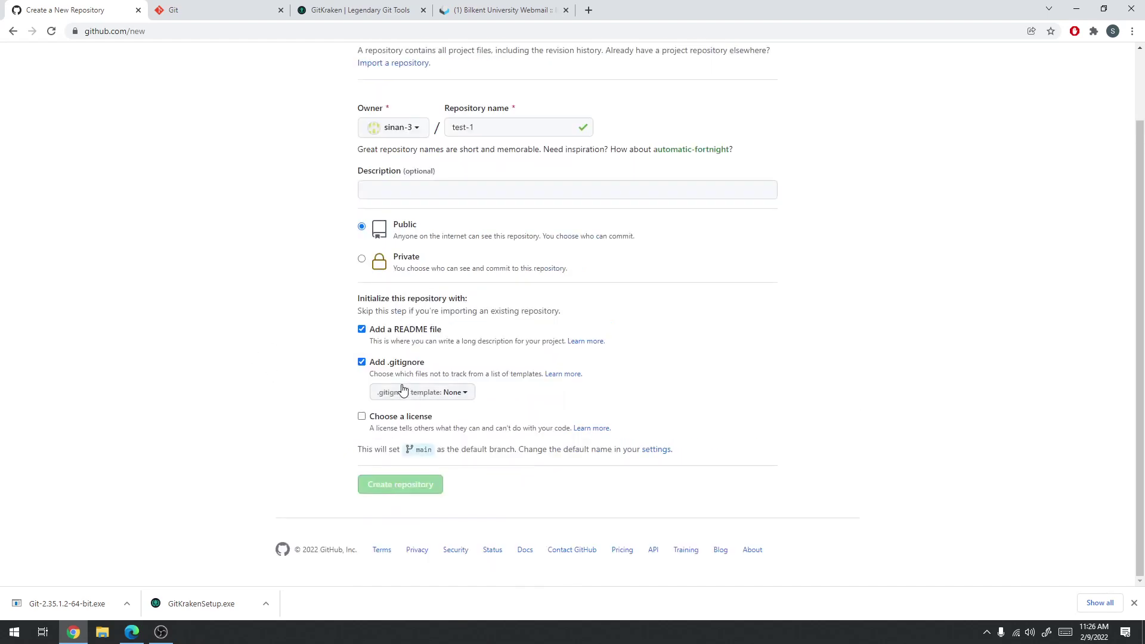
left_click(362, 363)
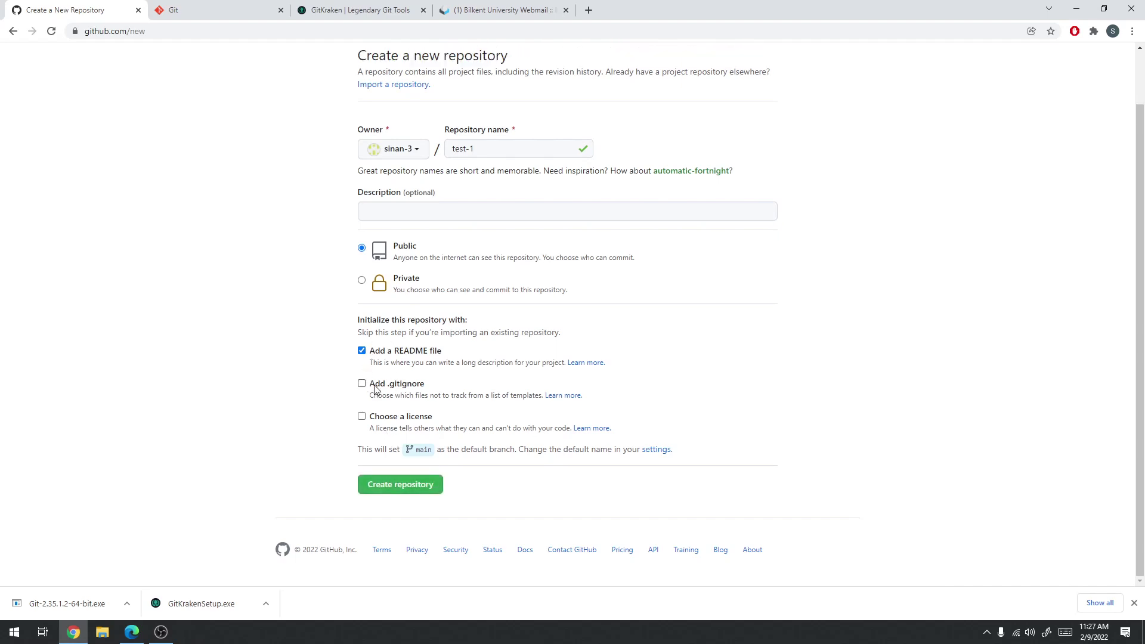
Try and drop a license, ending with only Add a README file ticked
left_click(362, 416)
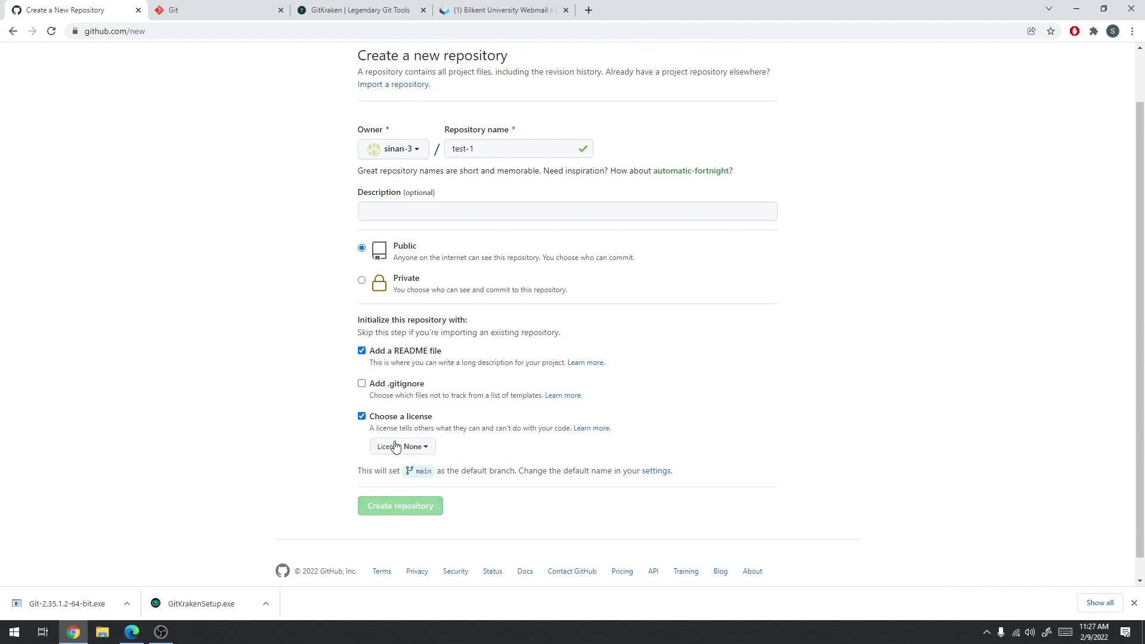
left_click(392, 445)
left_click(363, 417)
left_click(362, 417)
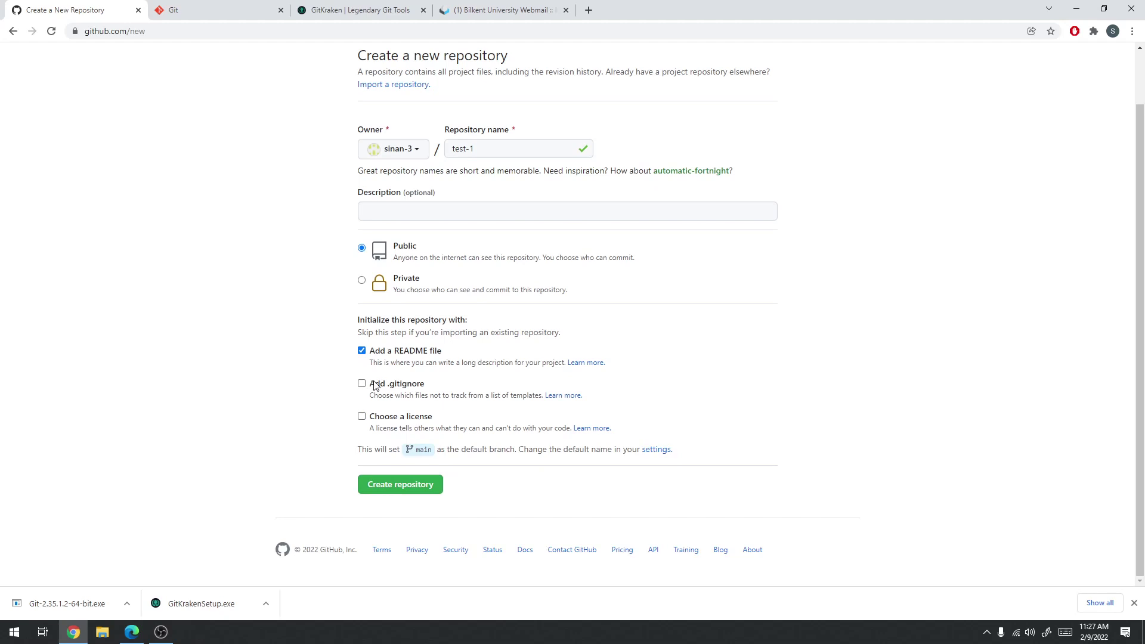
left_click(362, 351)
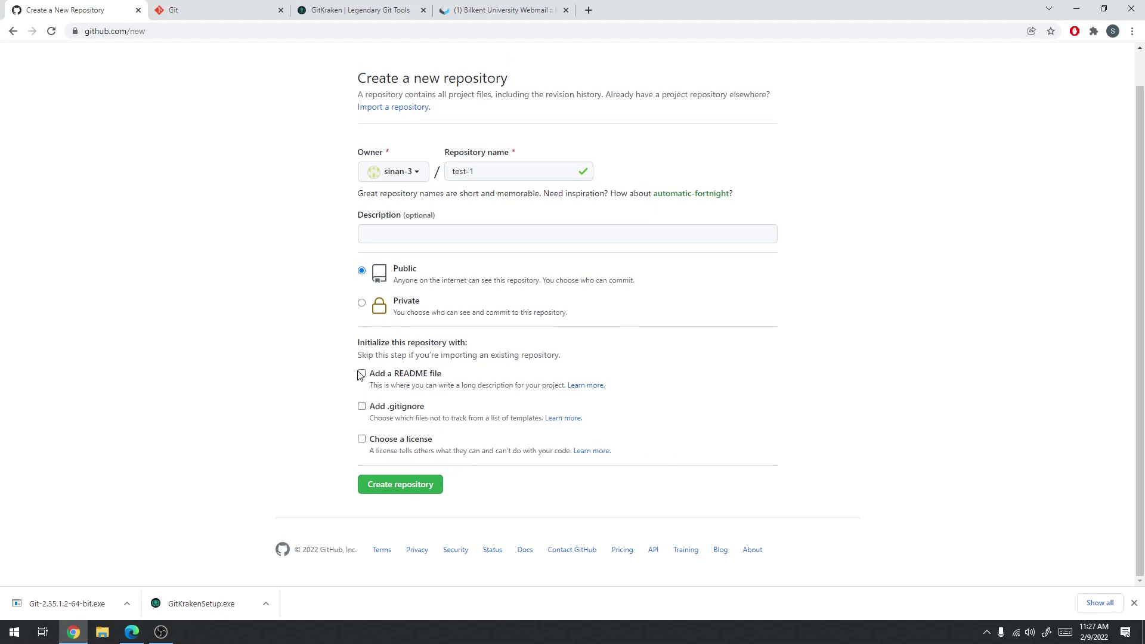
left_click(361, 406)
left_click(361, 406)
left_click(362, 373)
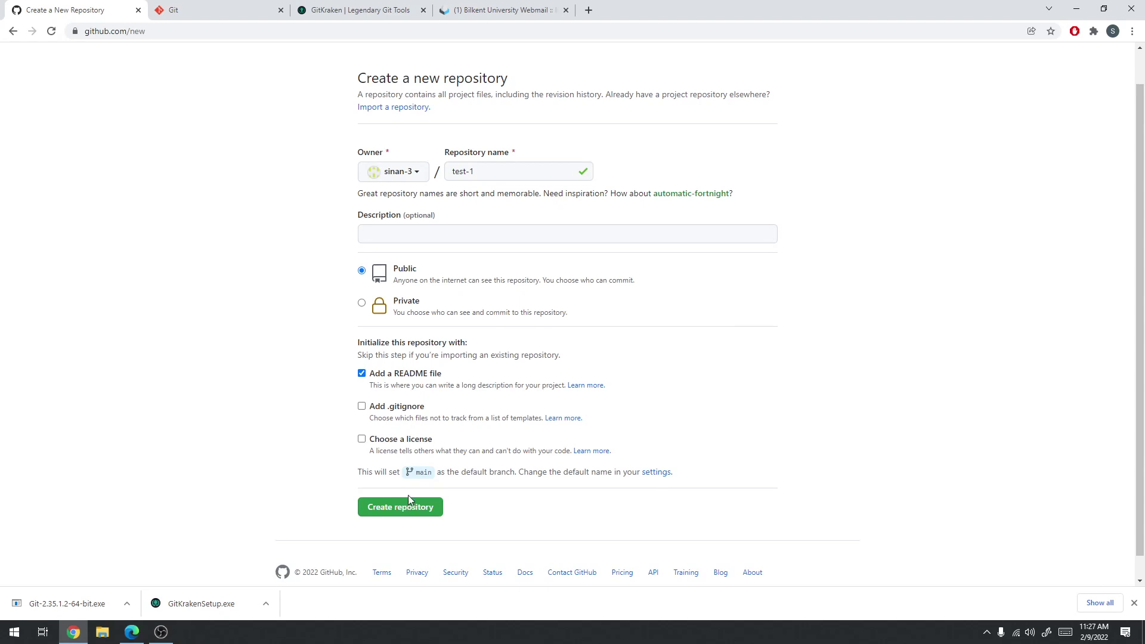
Create the public test-1 repository with main as the default branch
left_click_drag(414, 472, 522, 476)
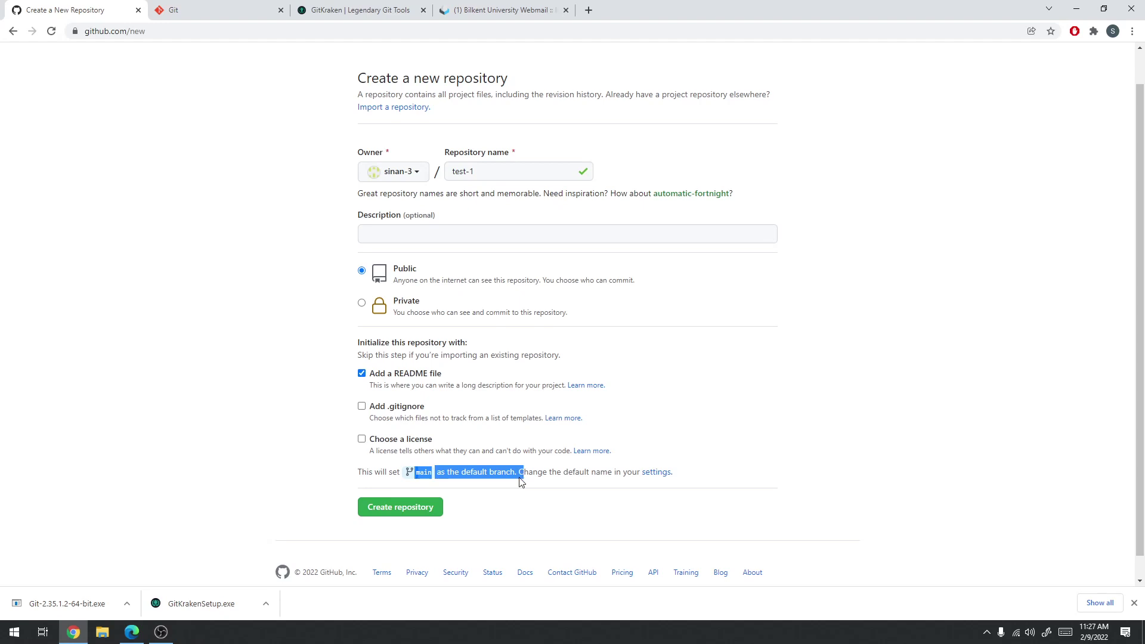
left_click(498, 474)
left_click(410, 507)
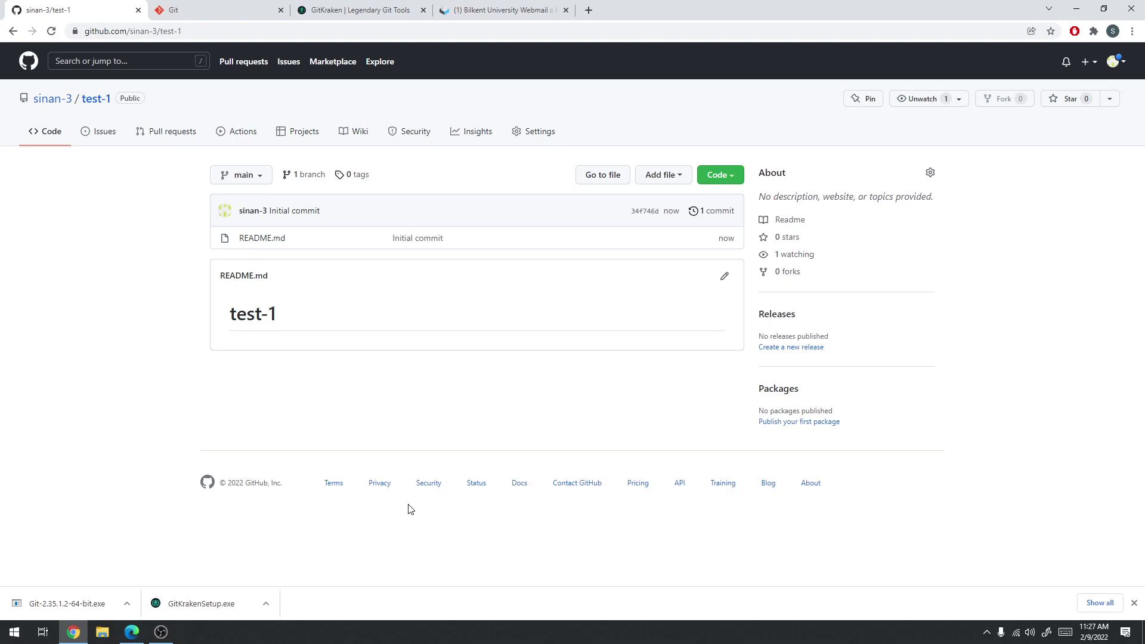
Browse the profile's Repositories list and open the test-1 repository
mouse_move(45, 102)
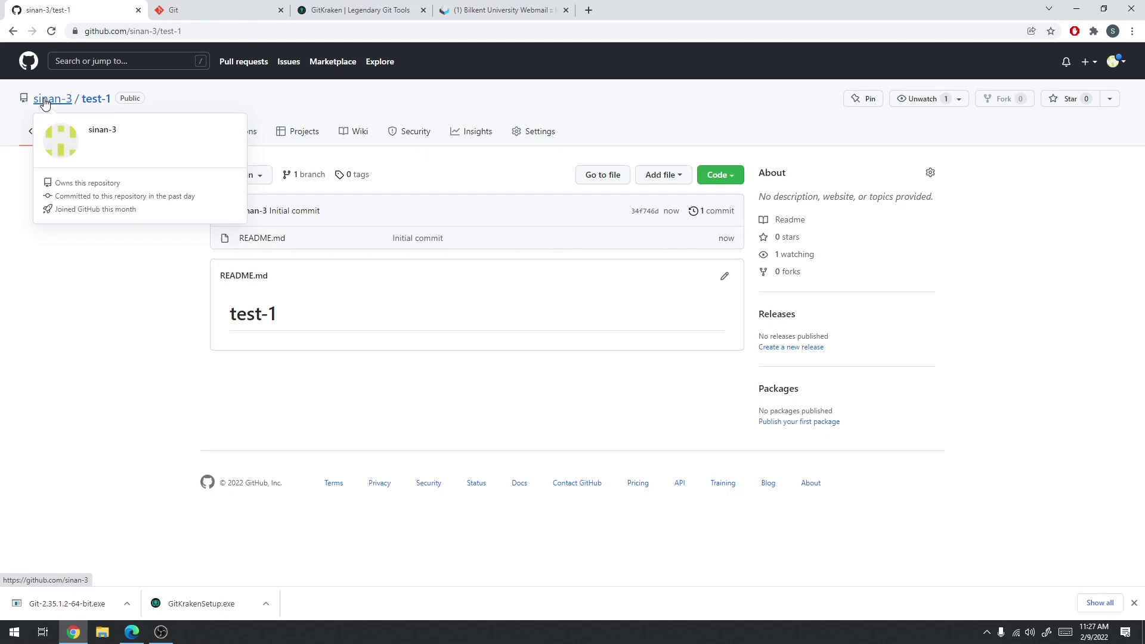
left_click(45, 102)
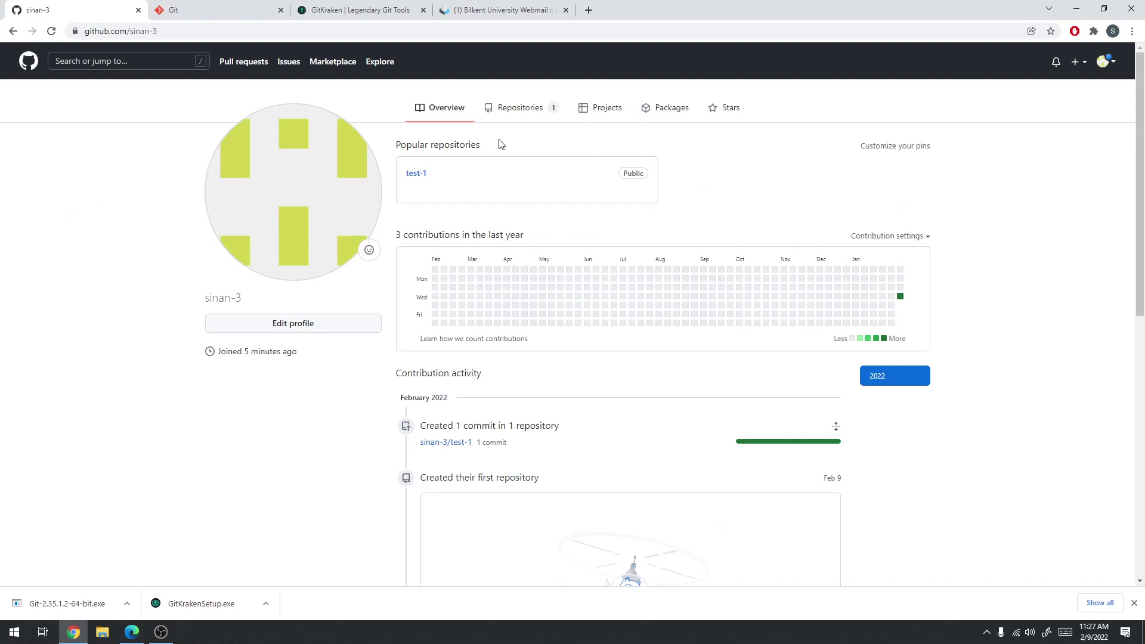
left_click(501, 109)
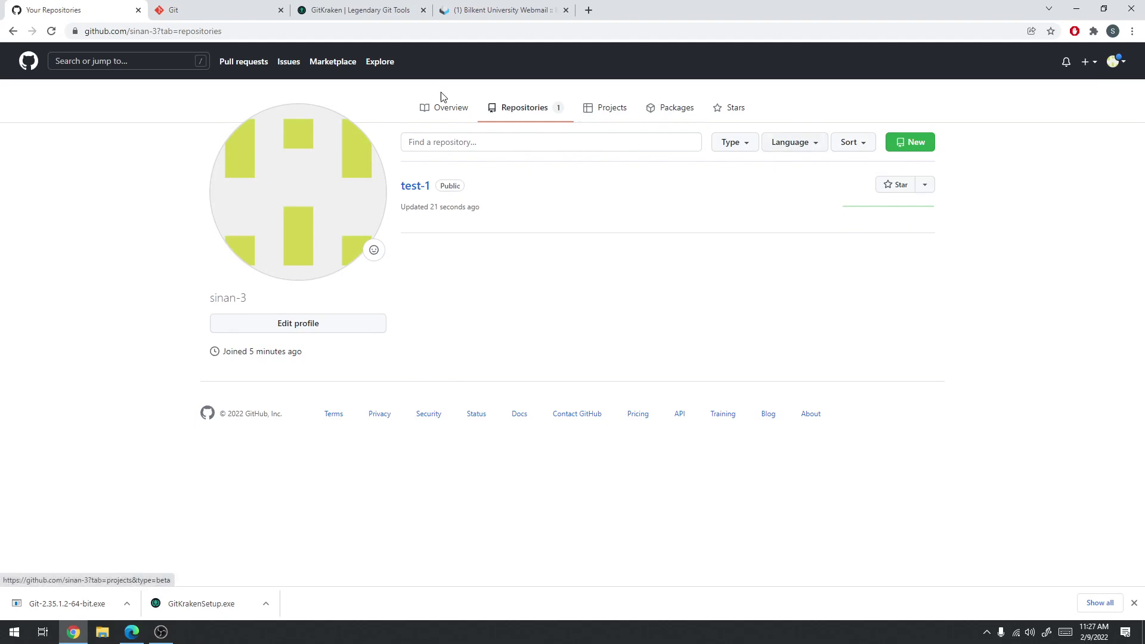
left_click(440, 111)
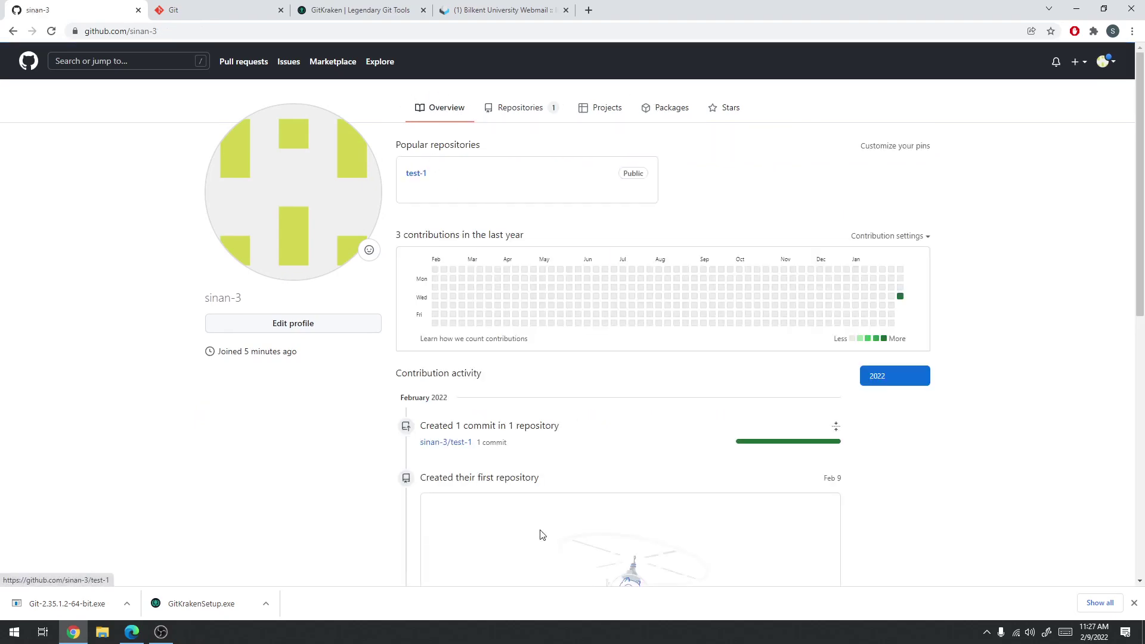
scroll(668, 429, "down", 9)
scroll(579, 269, "up", 10)
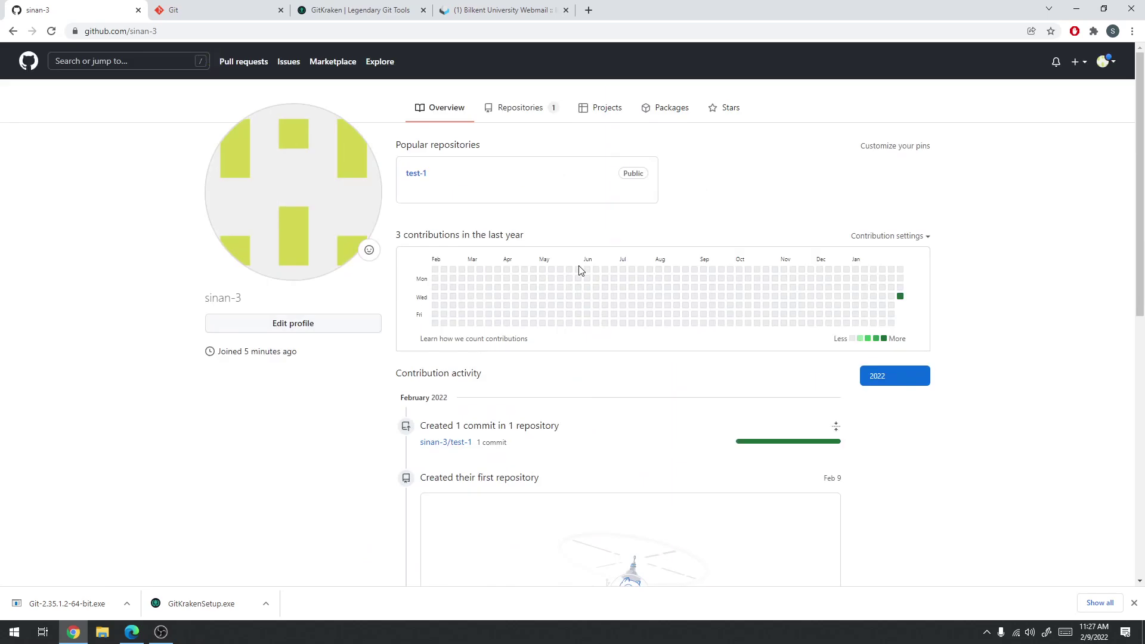
left_click(500, 113)
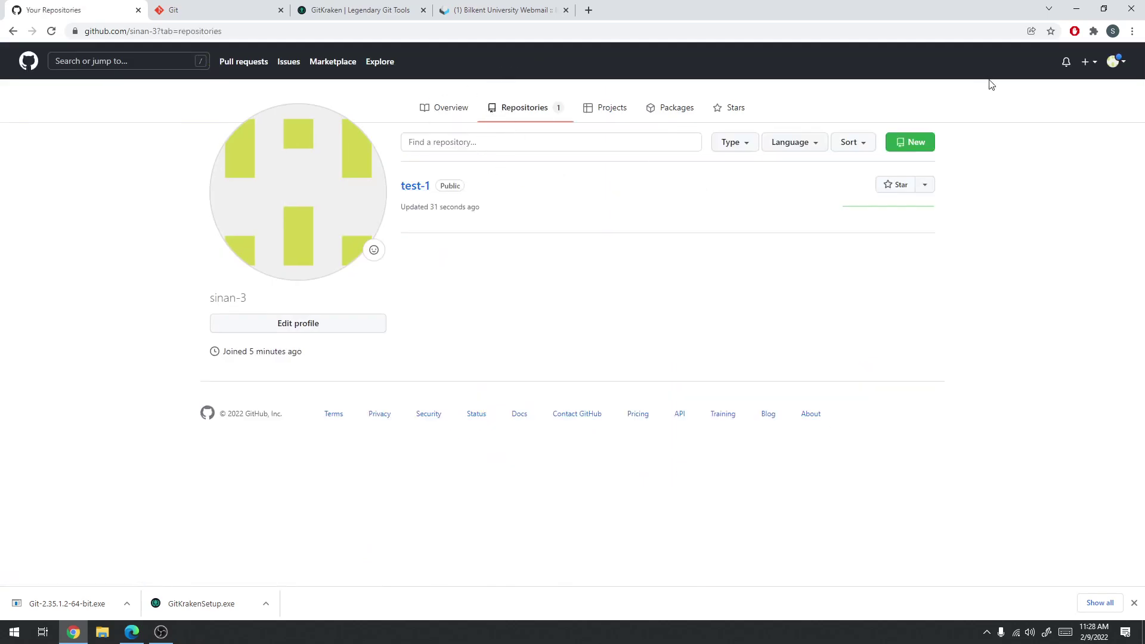
left_click(1114, 63)
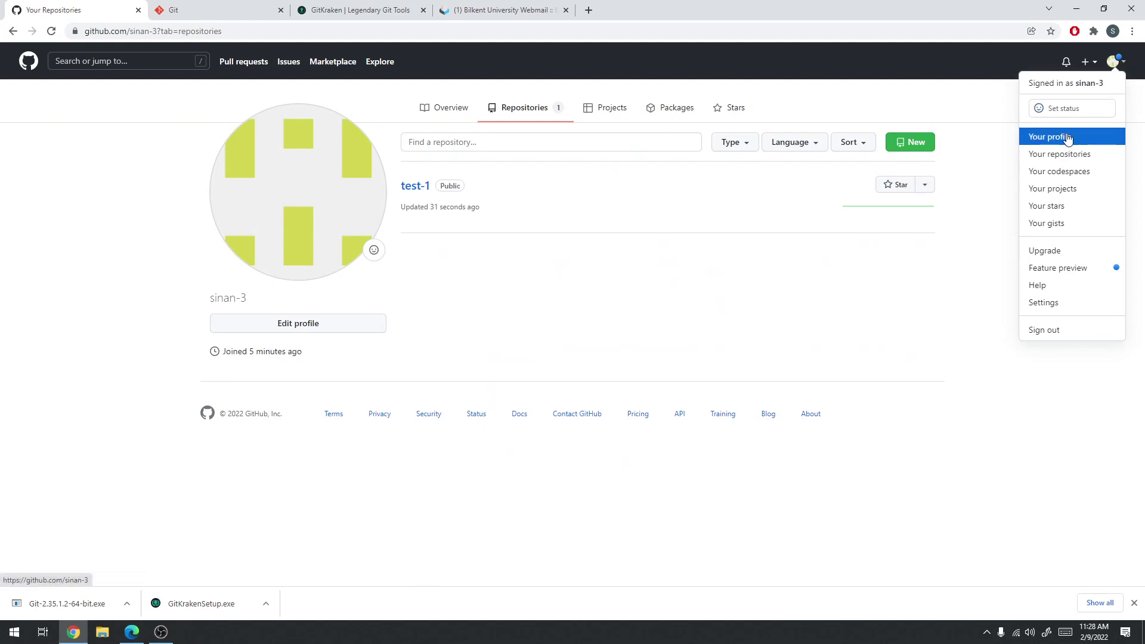
left_click(412, 191)
left_click(411, 191)
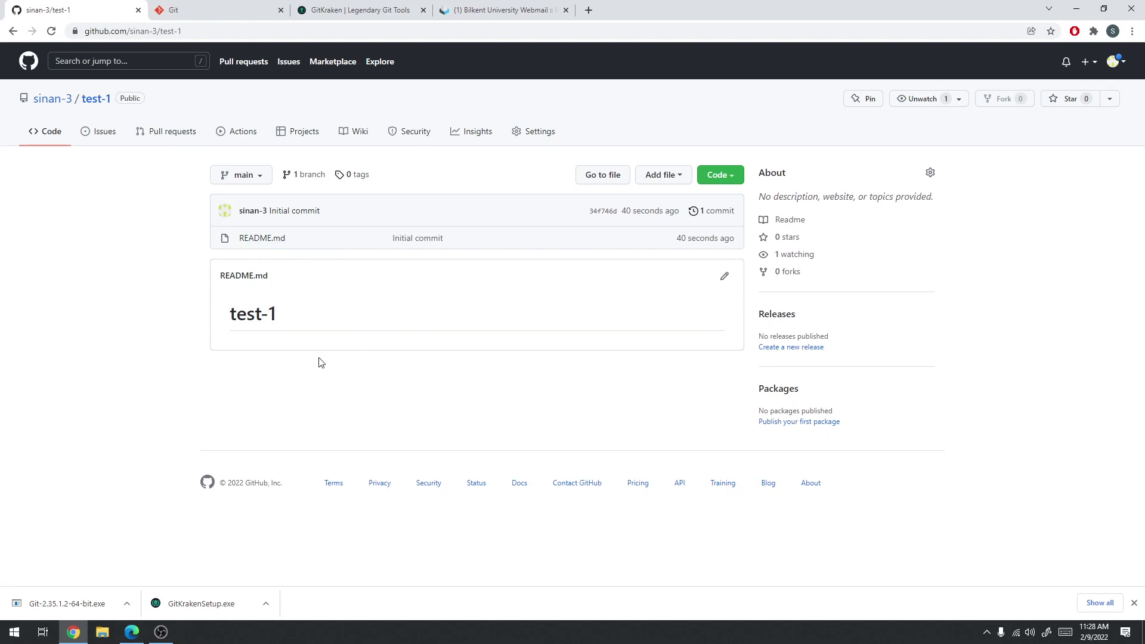
Edit README.md to '# test-1 projesi', 'Yeni bir proje!' and two bullet lines ('İlk…', 'İkinci…')
left_click(725, 279)
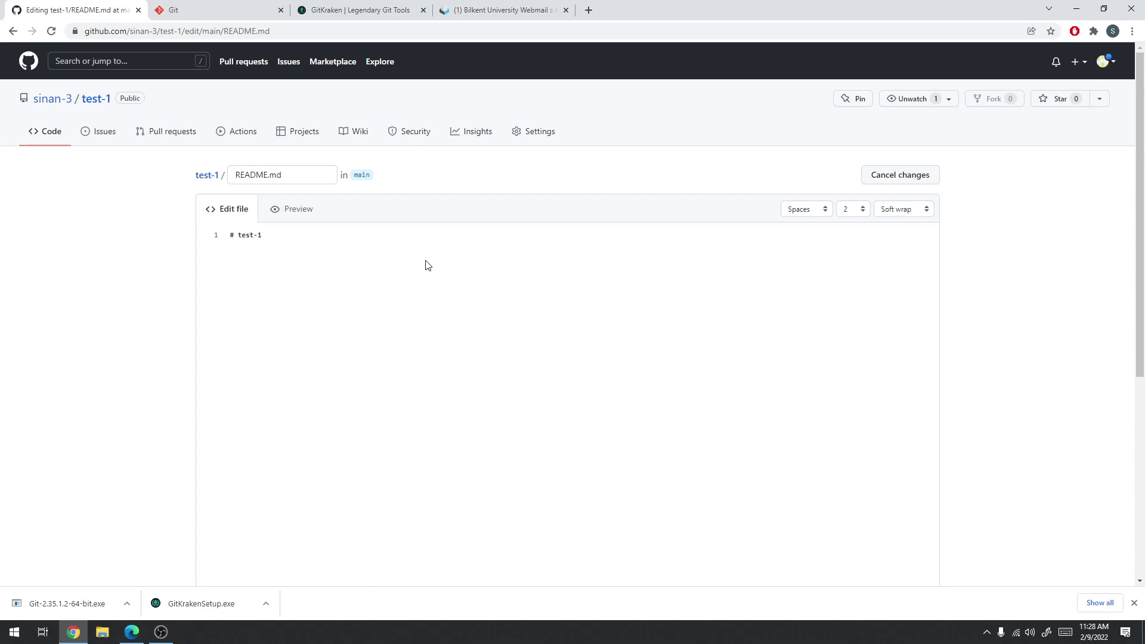
type("projesi ")
type("Yen")
type("i bir proje")
type("!")
key("Return")
type("- İlk madd")
key("BackSpace")
key("BackSpace")
key("BackSpace")
key("BackSpace")
type("İkinci madde.")
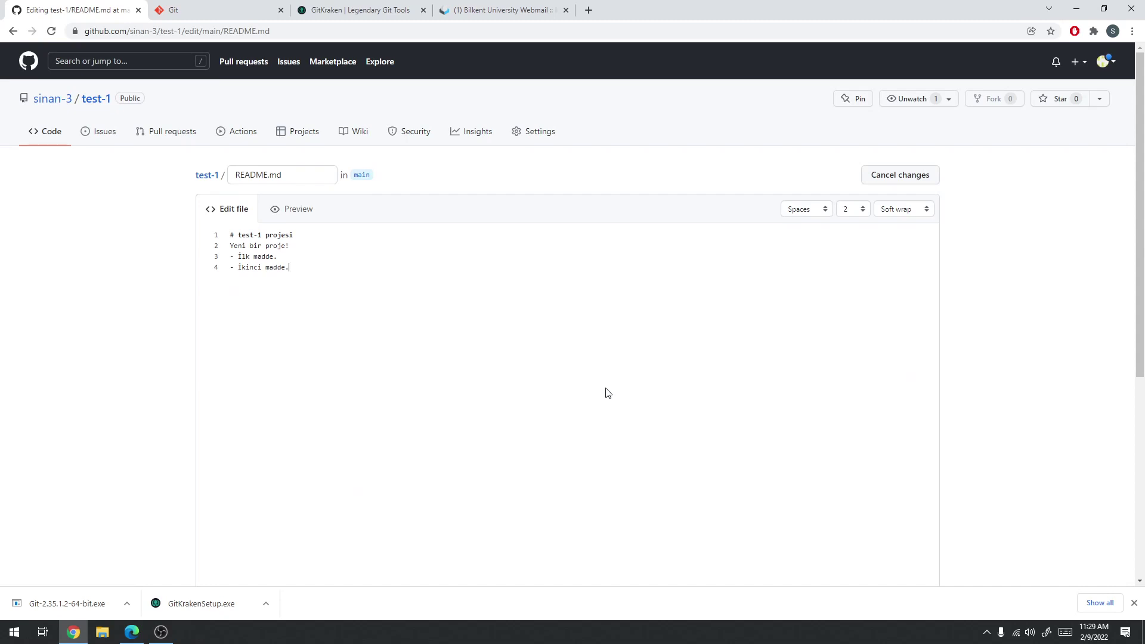
scroll(636, 387, "down", 3)
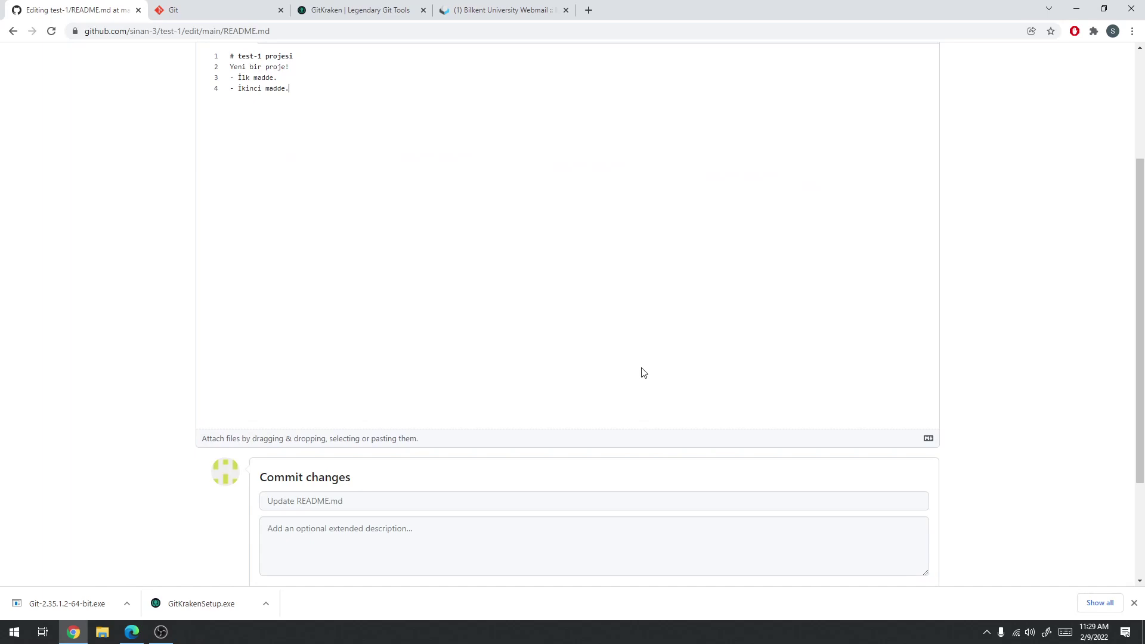
scroll(635, 381, "down", 3)
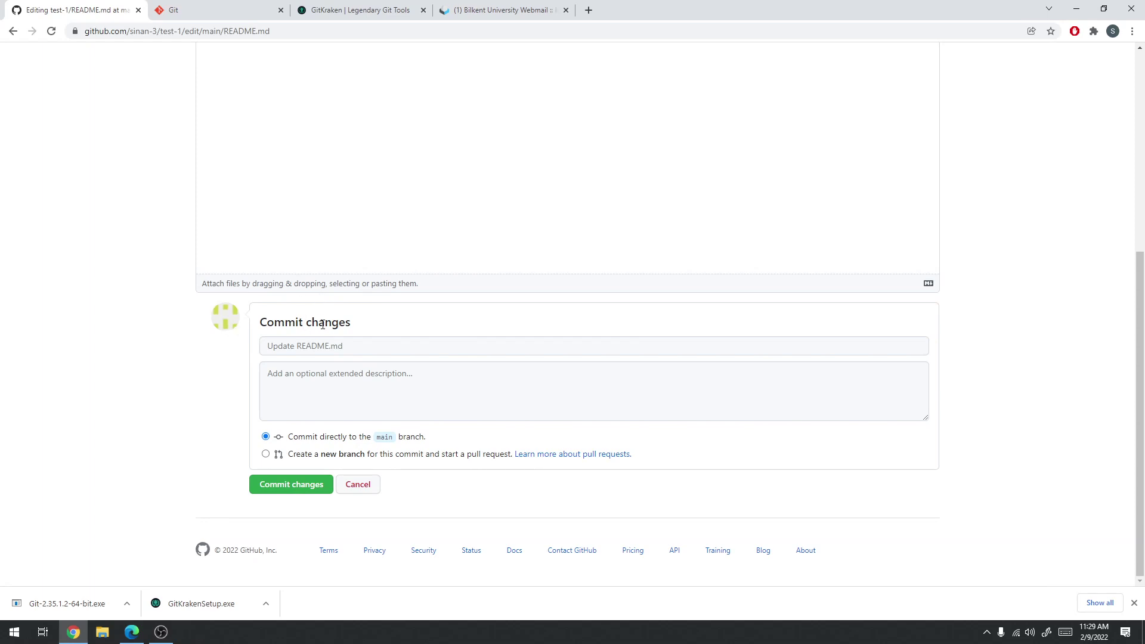
Commit the README directly to main with description 'Readme dosyasına yeni meddeler eklendi'
left_click(325, 352)
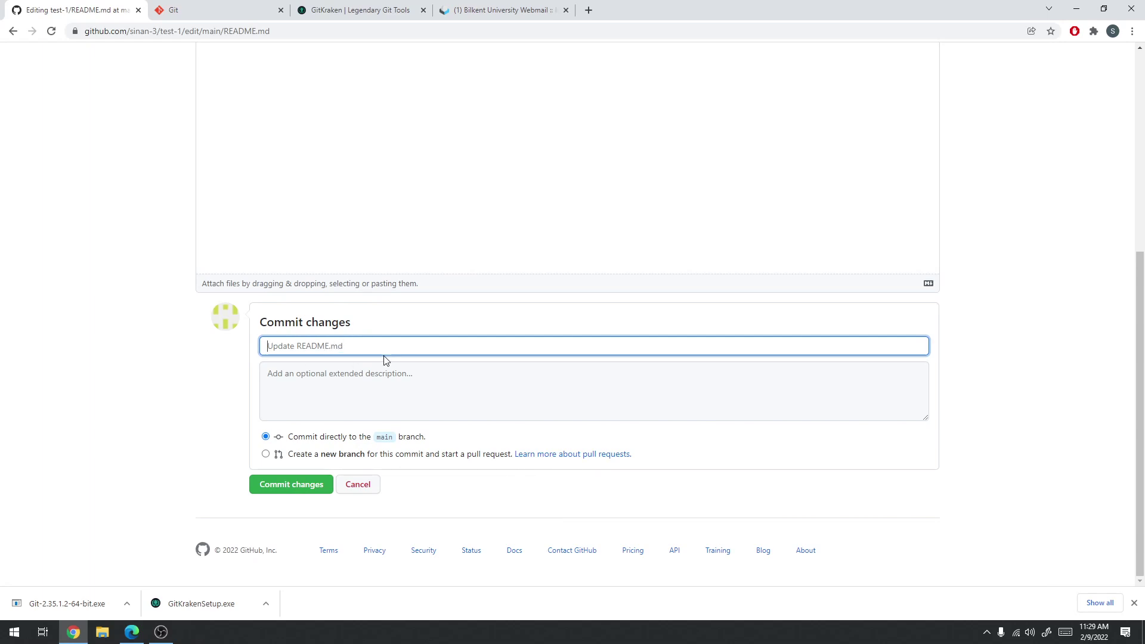
left_click(402, 382)
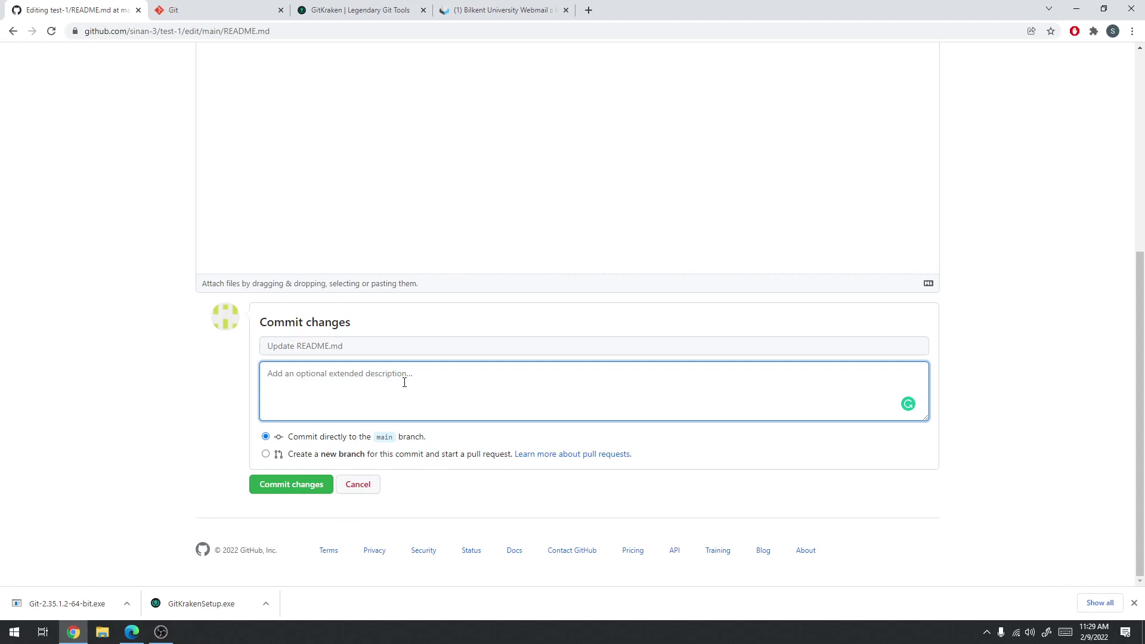
type("Read")
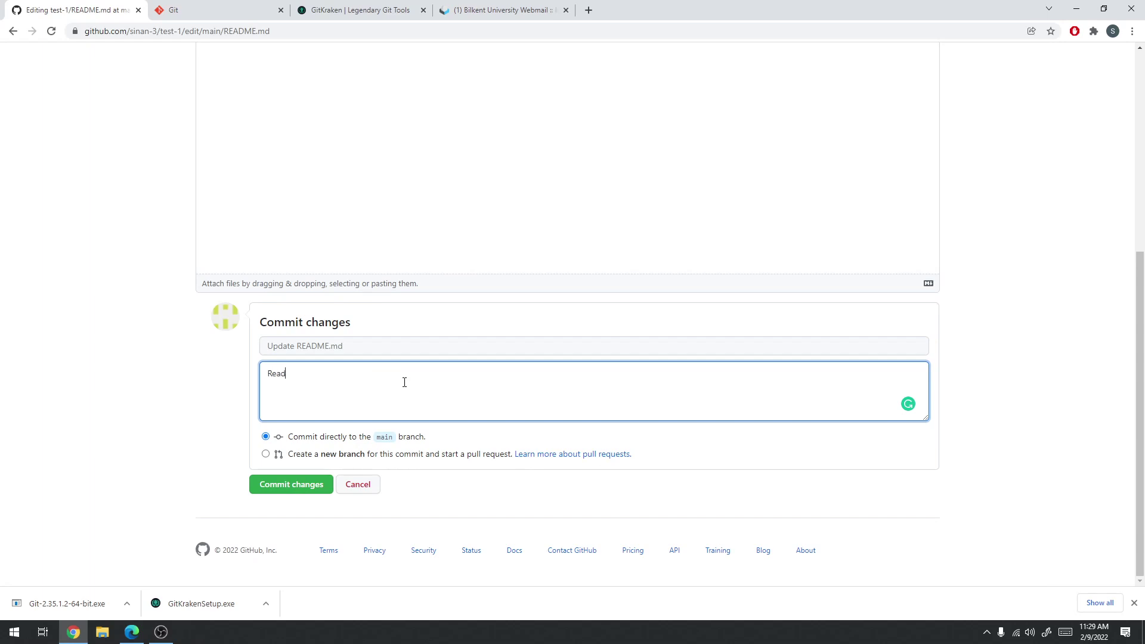
type("me dosyasına yeni meddeler eklendi.")
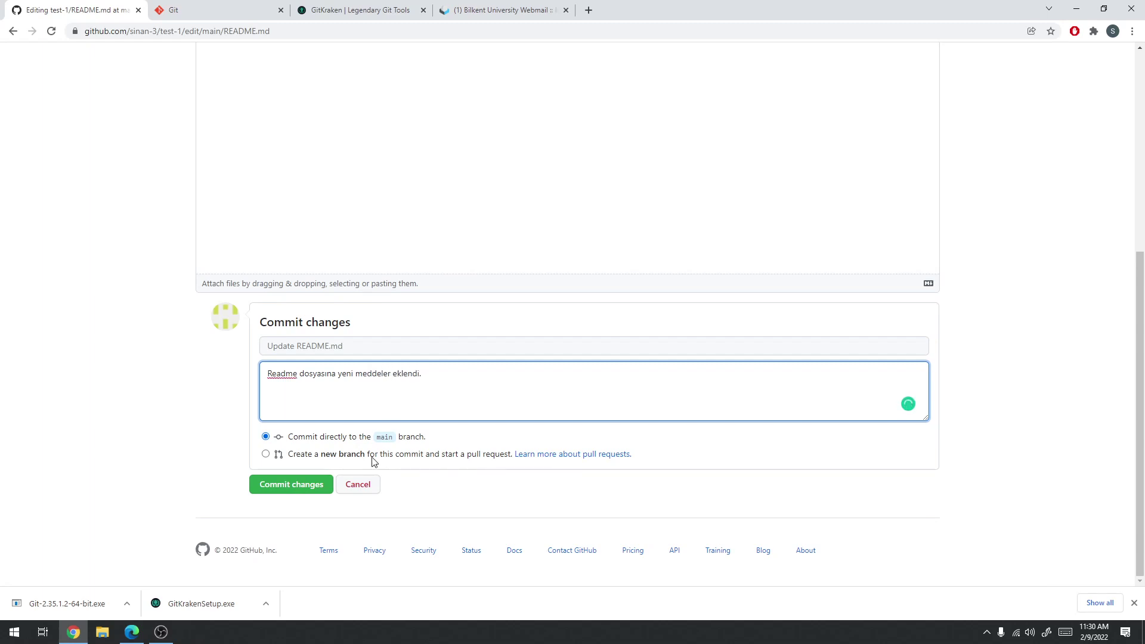
left_click(398, 441)
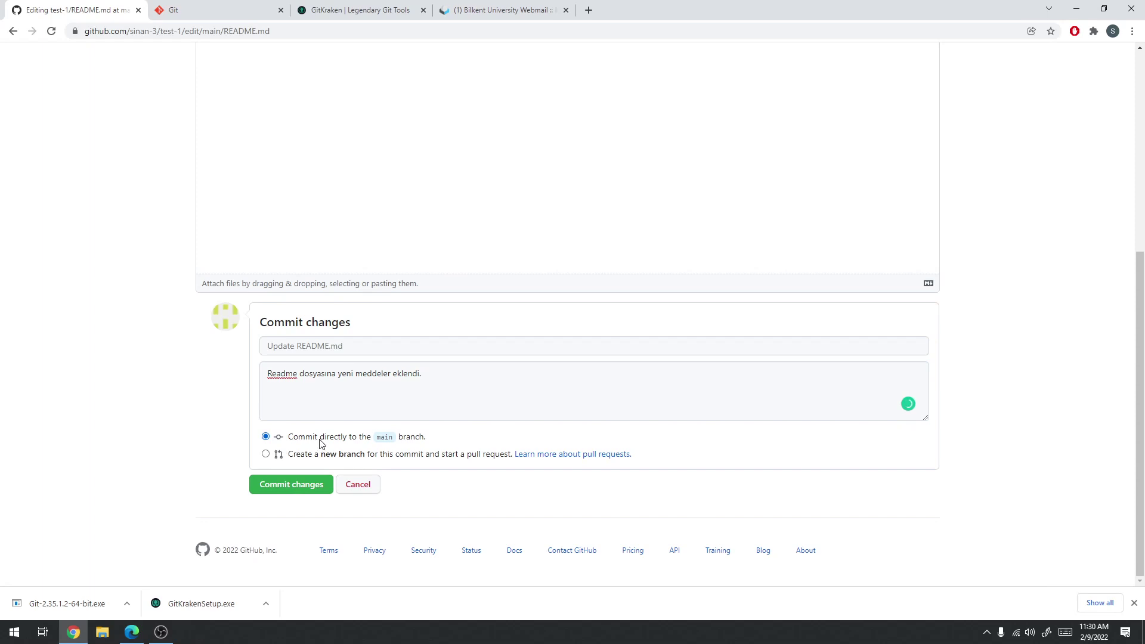
left_click(304, 458)
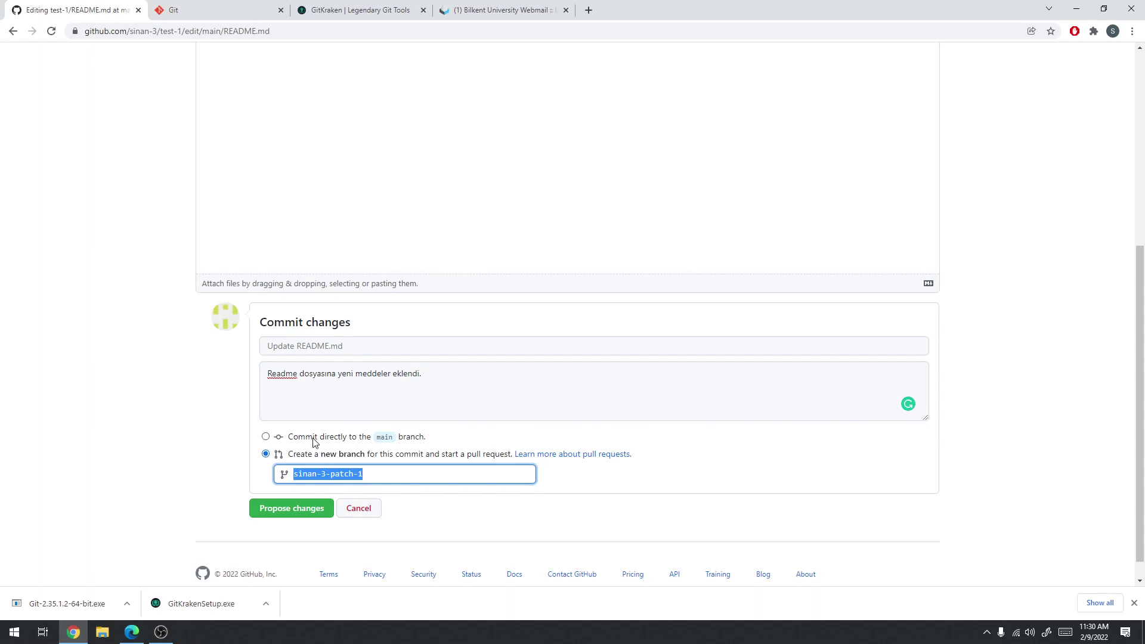
left_click(313, 439)
left_click(273, 486)
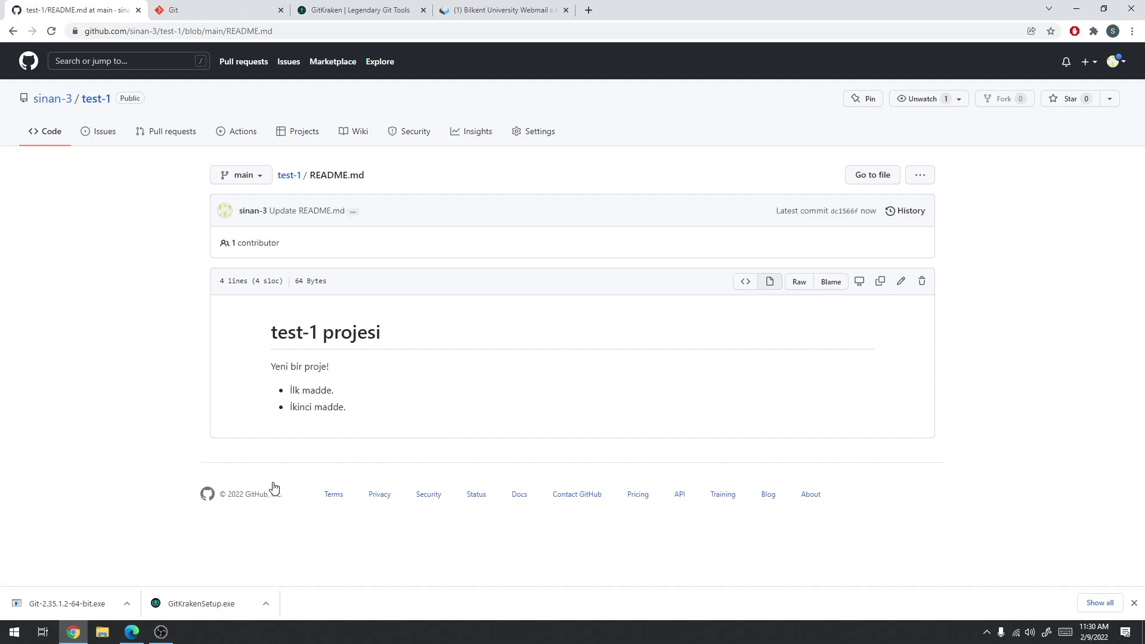
Return to the test-1 repository page, now at 2 commits, then go to the Git website
left_click(95, 99)
left_click(97, 99)
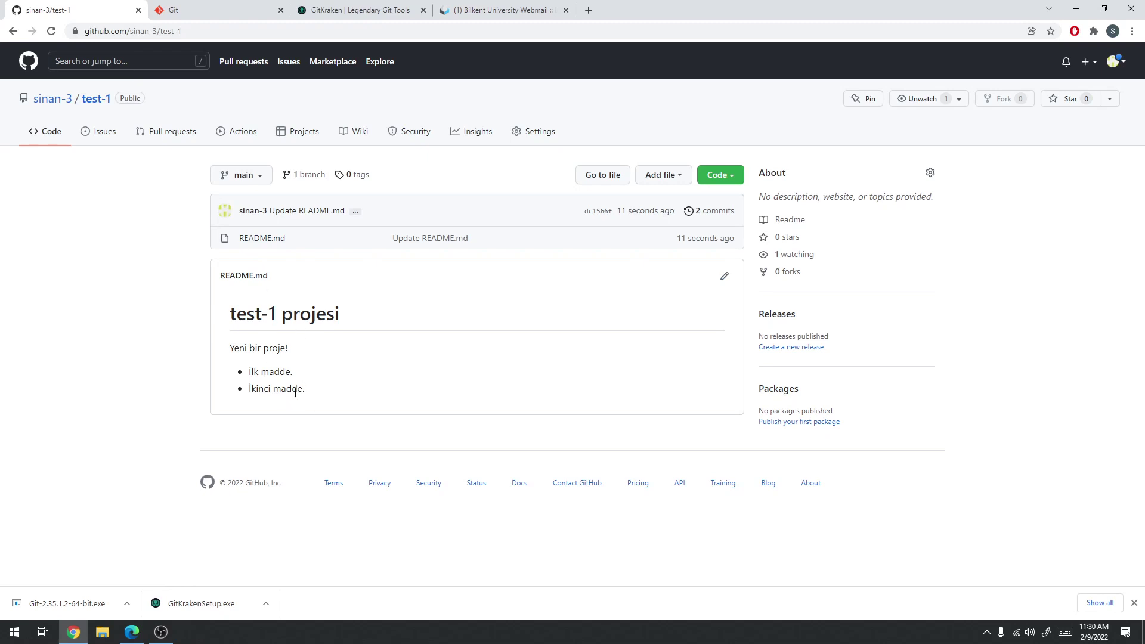
left_click(192, 11)
Search Google for 'github readme markup' and refine it to 'github readme markup cheat sheet'
left_click(198, 32)
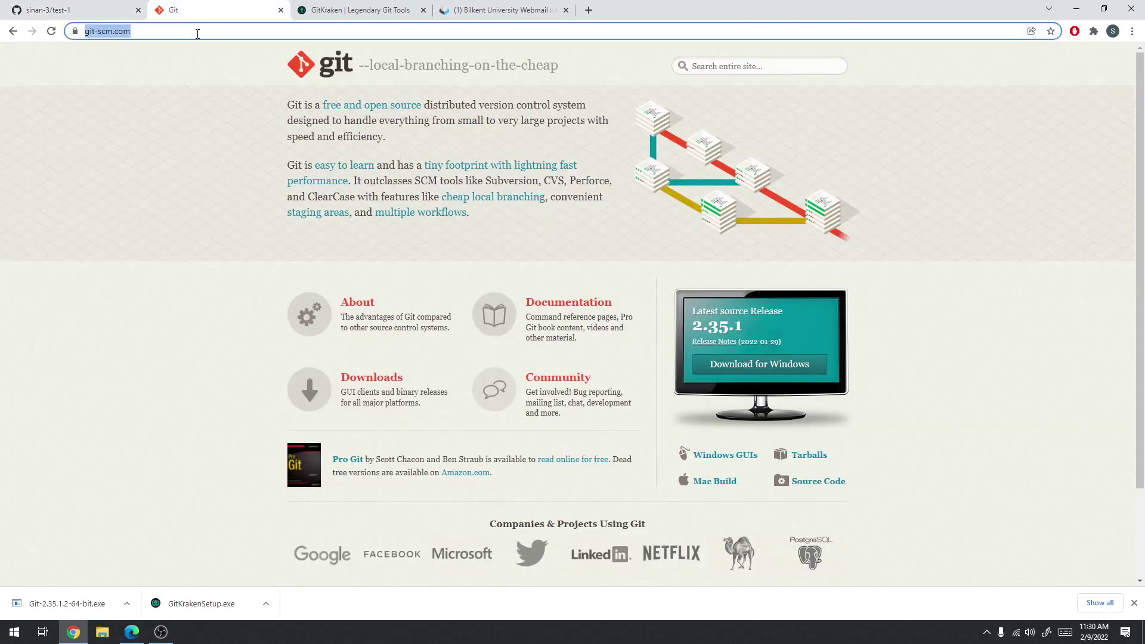
type("github ")
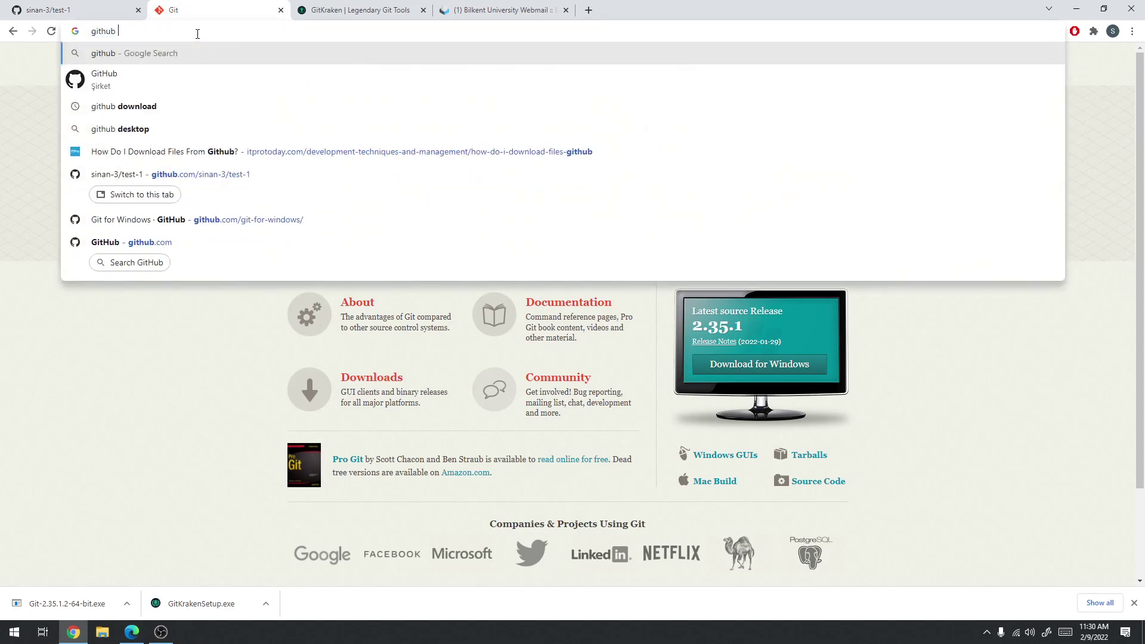
type("readme markup")
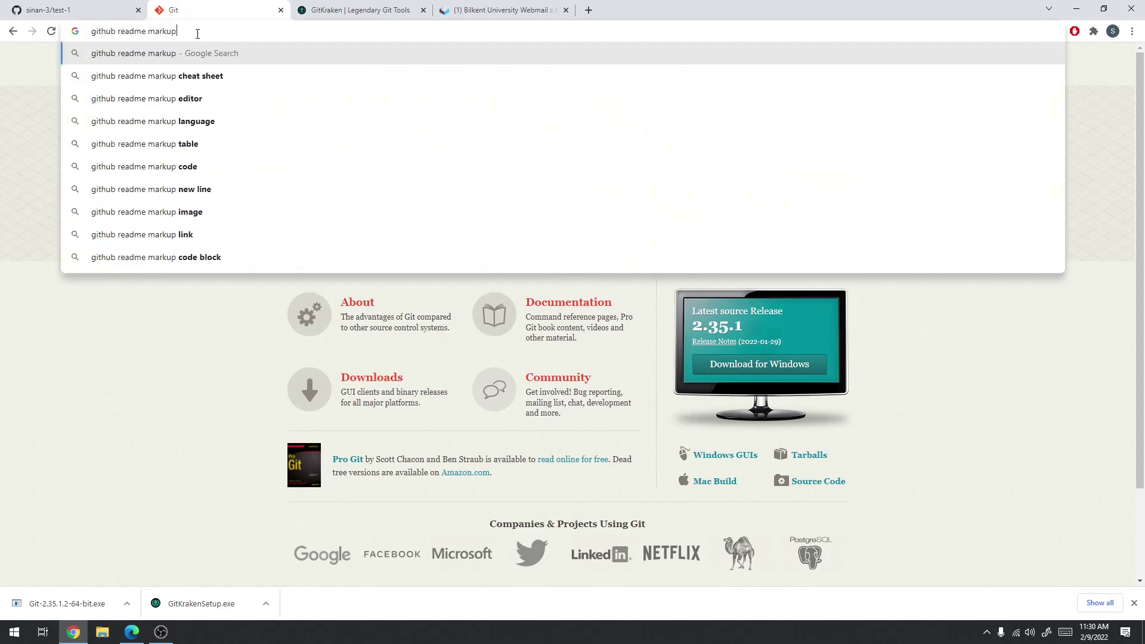
key("Return")
scroll(225, 56, "down", 7)
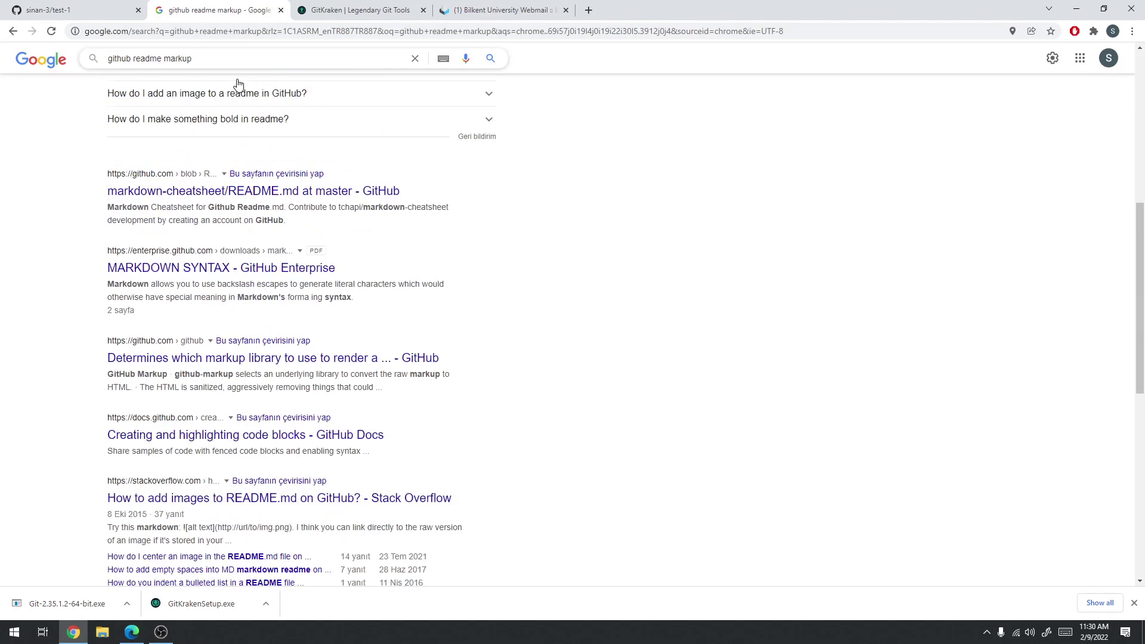
left_click(225, 59)
left_click(179, 79)
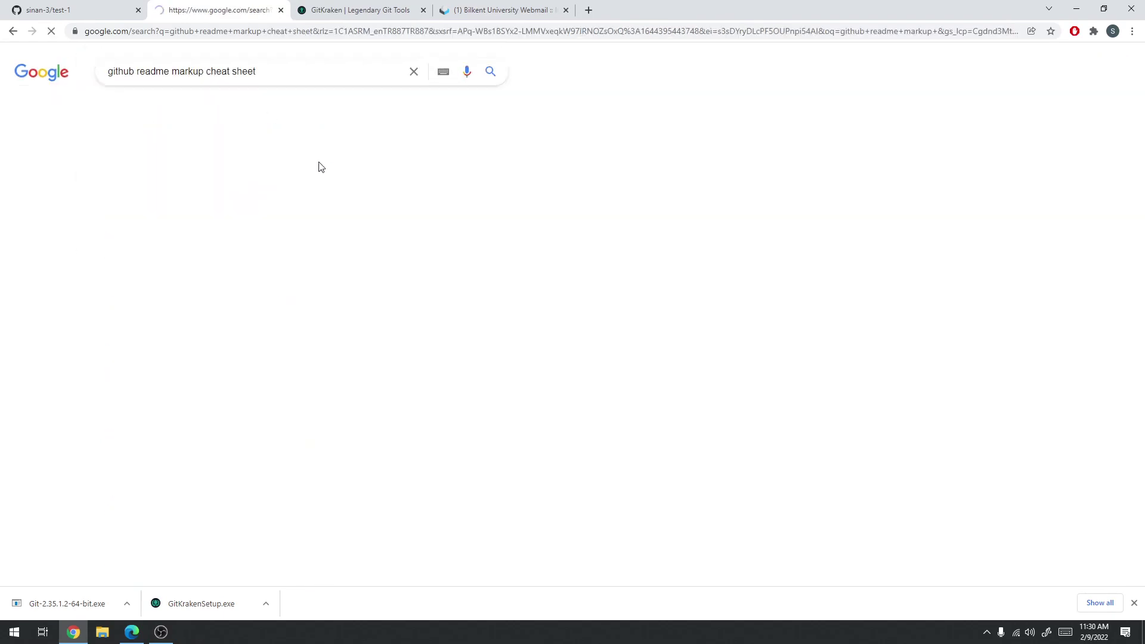
Open the adam-p/markdown-here Markdown Cheatsheet wiki result and highlight the # H1 to ##### H5 header lines
left_click(217, 175)
scroll(417, 342, "down", 1)
scroll(418, 341, "down", 8)
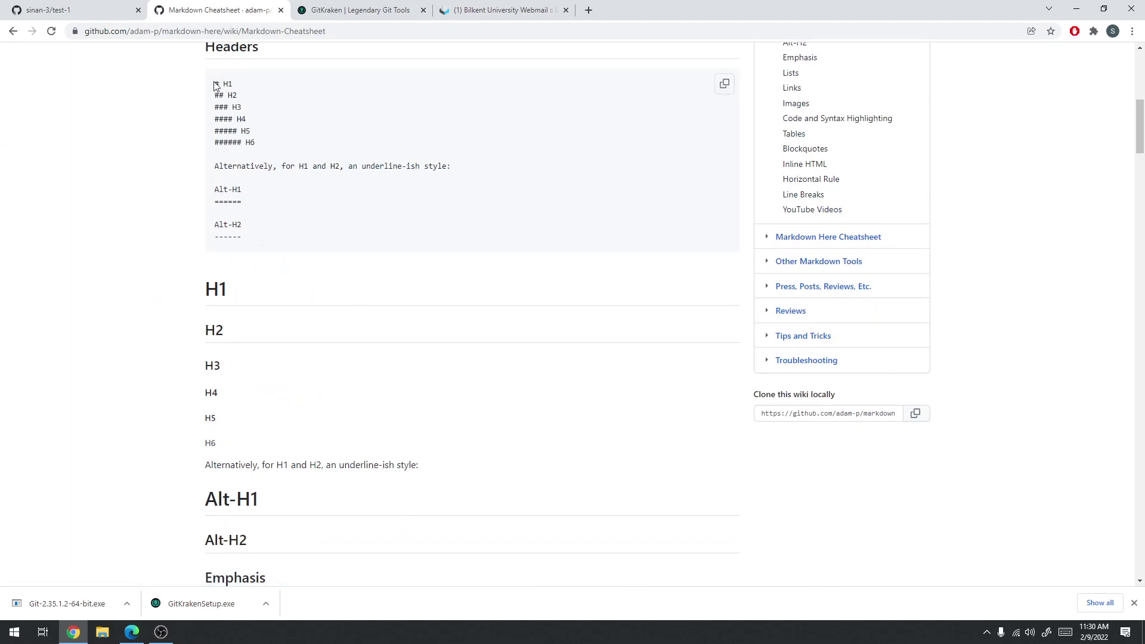
left_click_drag(216, 84, 282, 133)
Read through the Markdown Cheatsheet, highlighting the **asterisks** bold syntax example
left_click(220, 139)
scroll(261, 258, "down", 7)
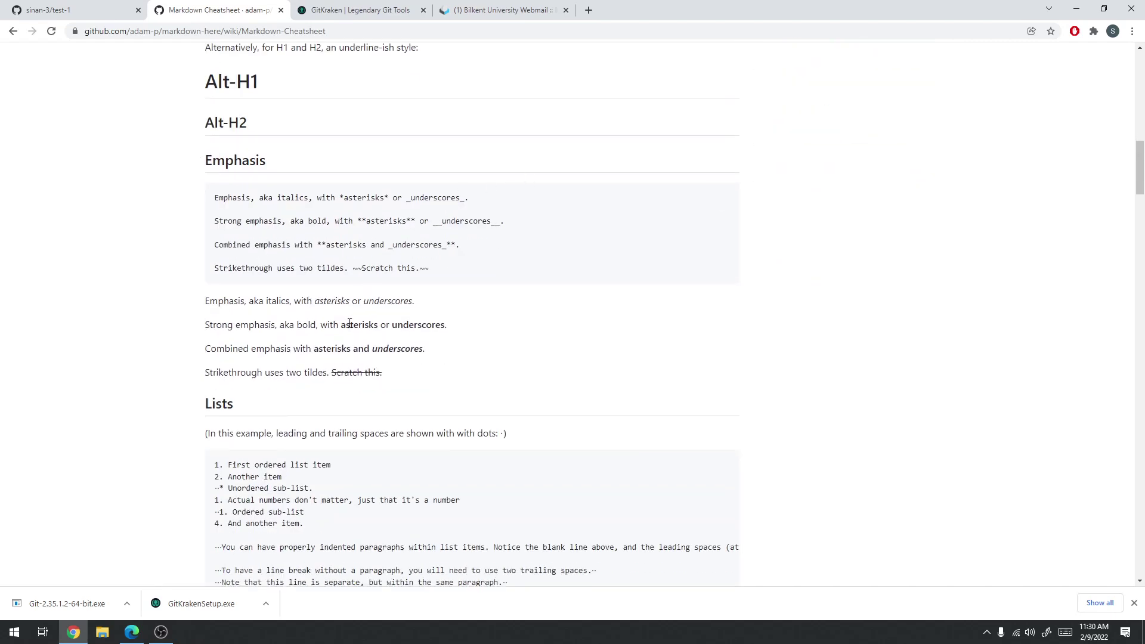
left_click_drag(358, 220, 415, 222)
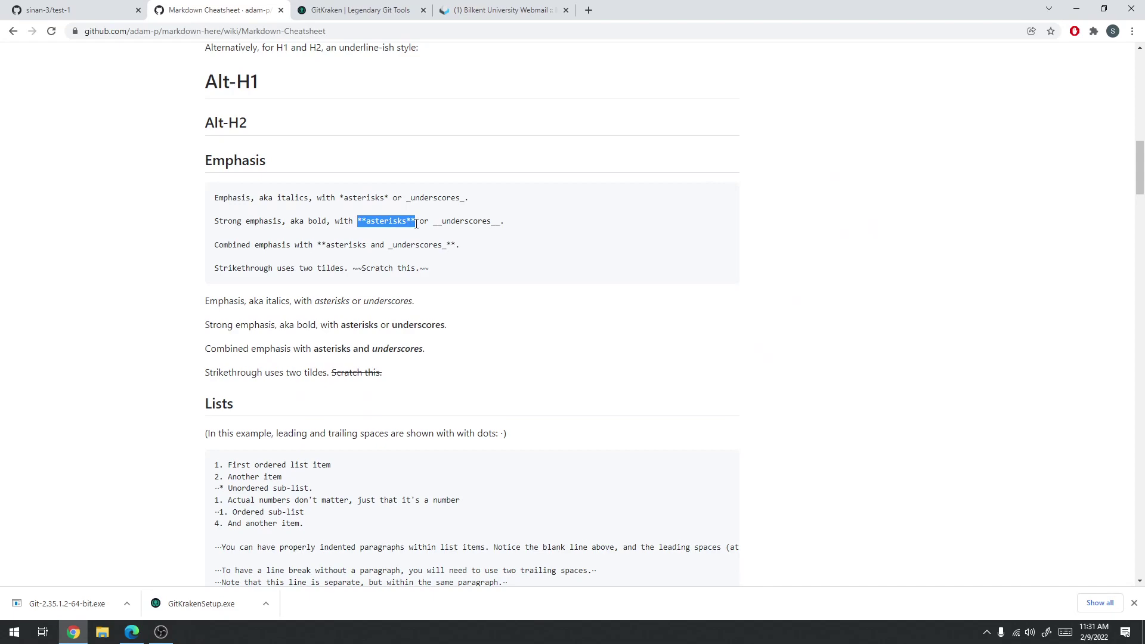
left_click(362, 322)
scroll(426, 297, "down", 3)
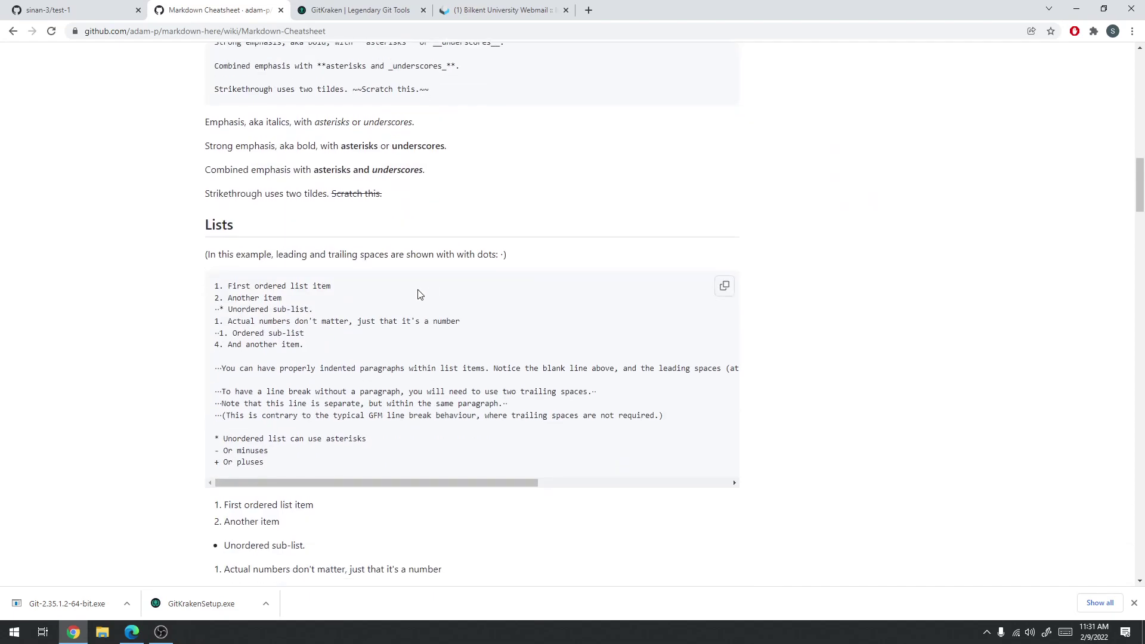
scroll(421, 294, "down", 3)
scroll(151, 299, "down", 8)
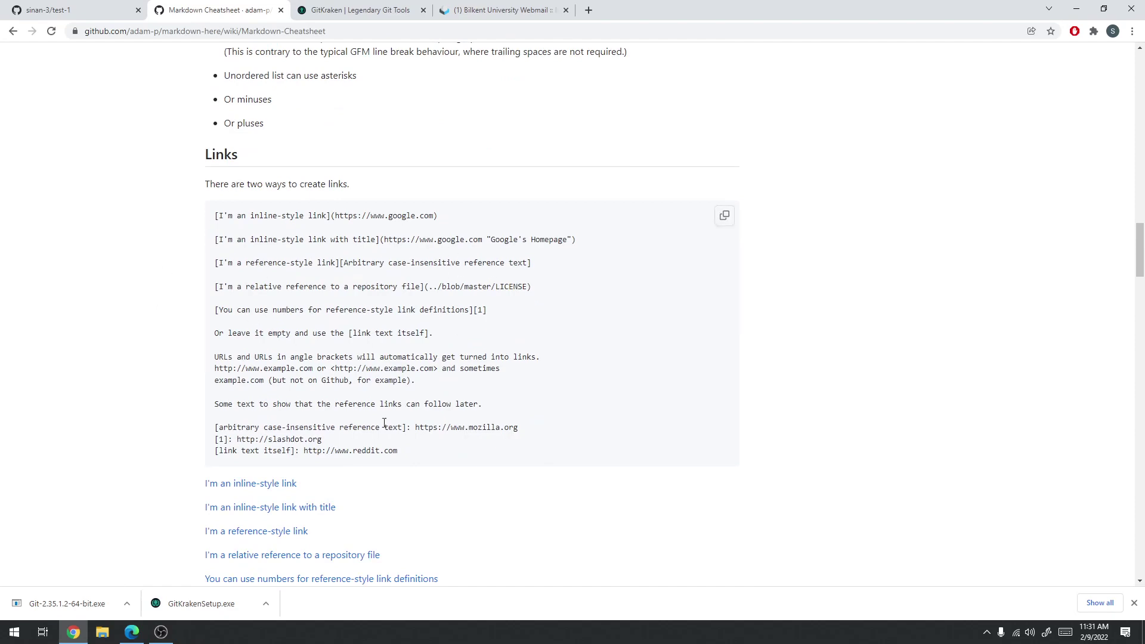
scroll(236, 351, "down", 6)
scroll(236, 352, "down", 4)
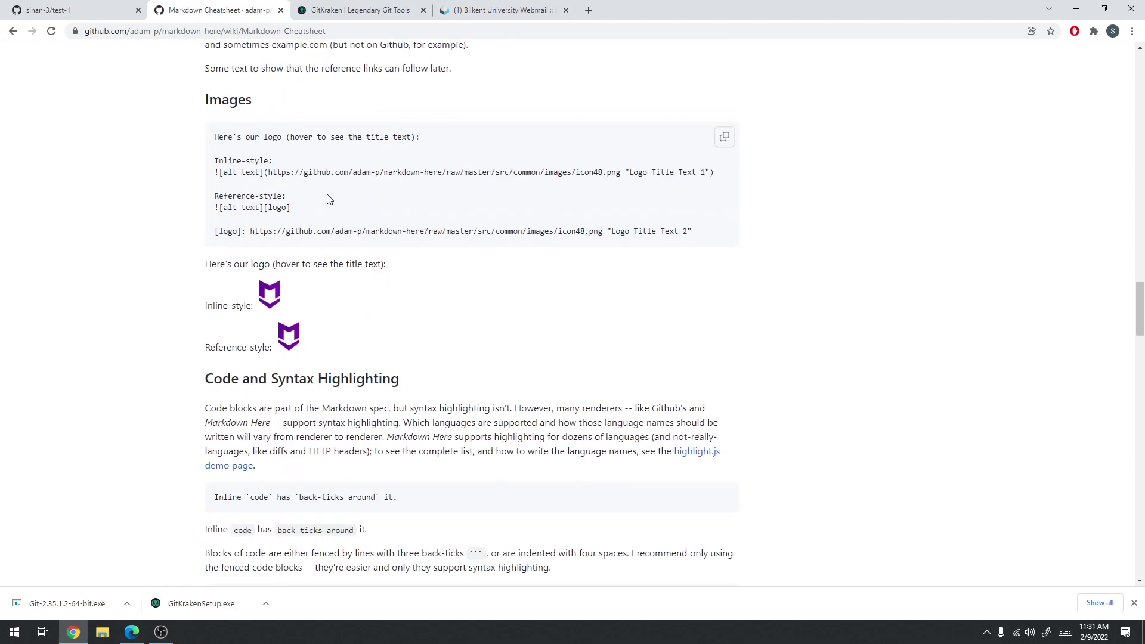
scroll(268, 313, "down", 4)
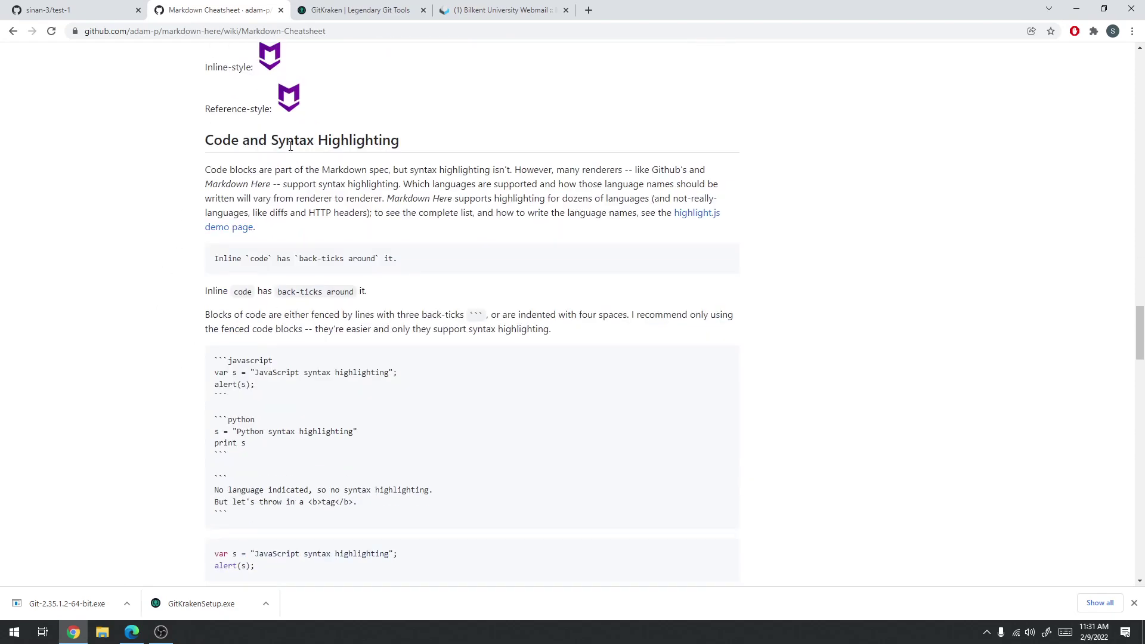
scroll(287, 94, "up", 5)
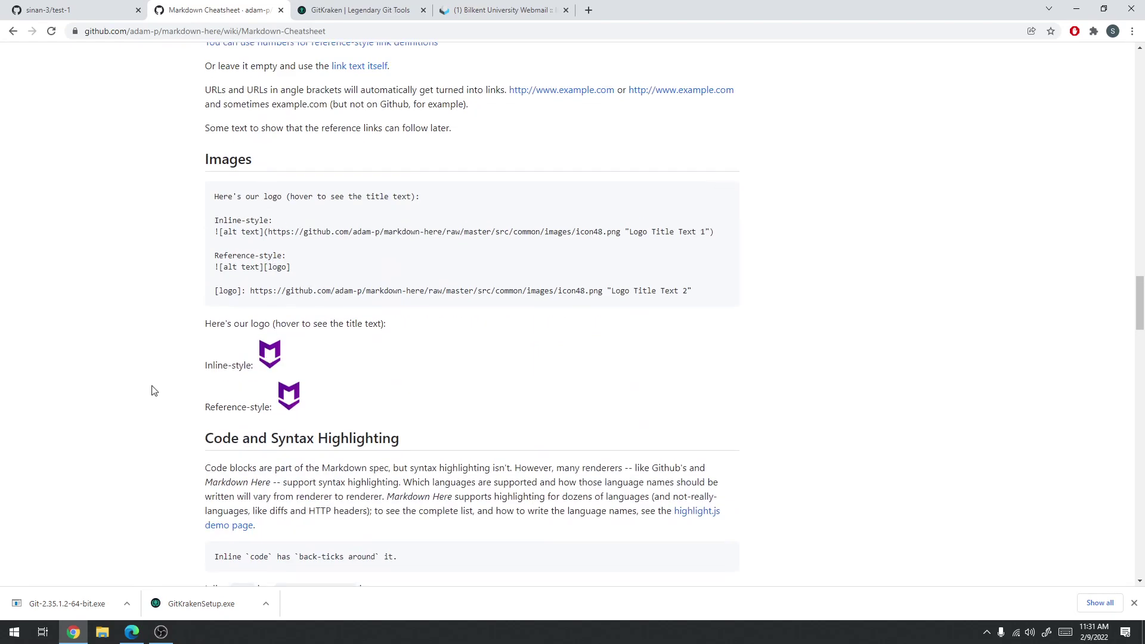
Scroll through the rest of the cheatsheet, then return to the sinan-3/test-1 repository tab
scroll(158, 387, "down", 6)
scroll(174, 357, "down", 11)
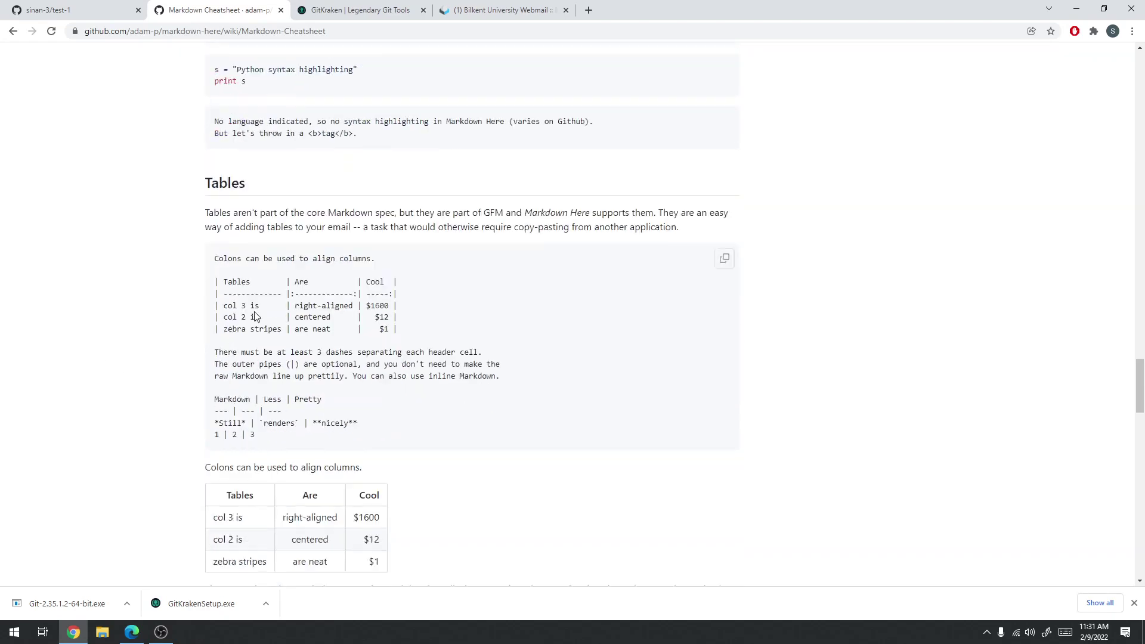
scroll(204, 301, "down", 5)
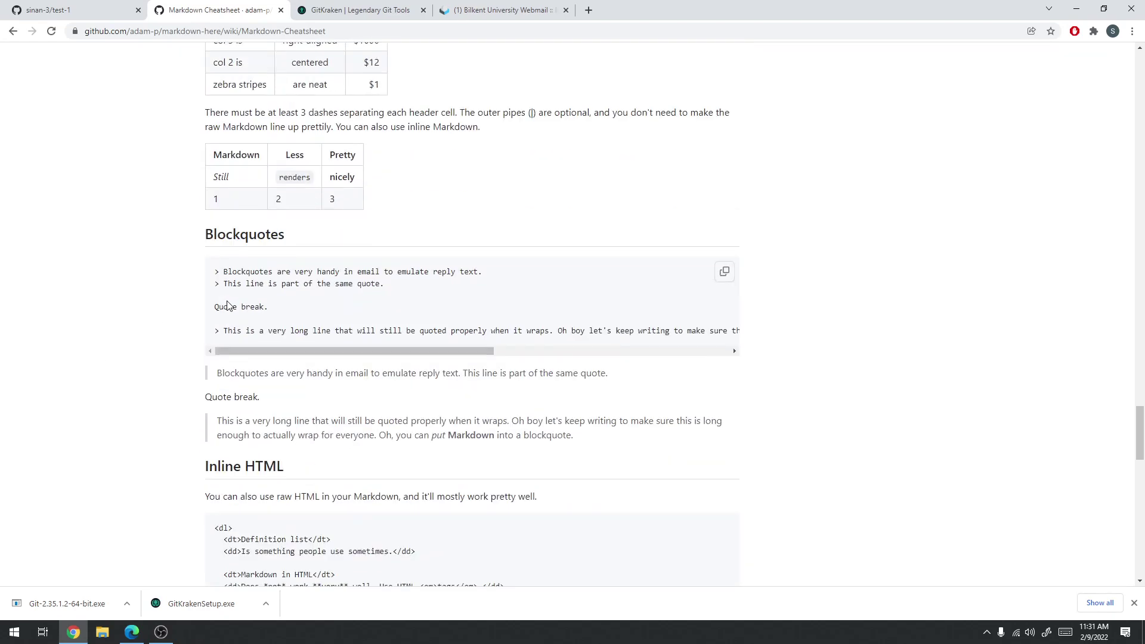
scroll(226, 309, "down", 4)
scroll(227, 309, "down", 6)
scroll(227, 316, "down", 5)
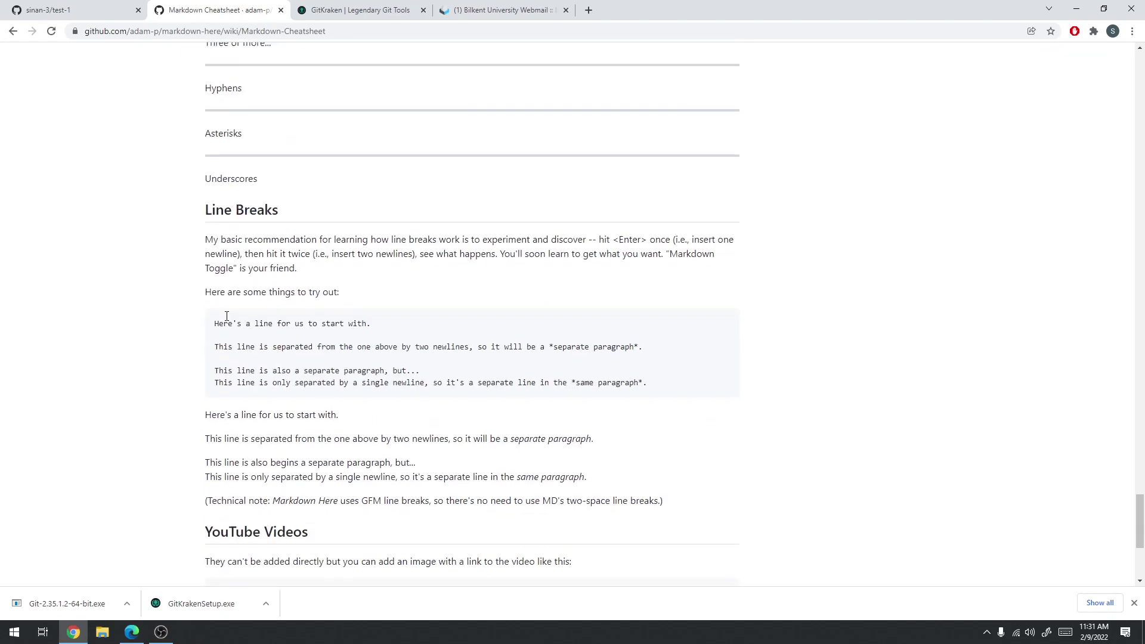
scroll(225, 320, "down", 5)
scroll(1135, 442, "up", 5)
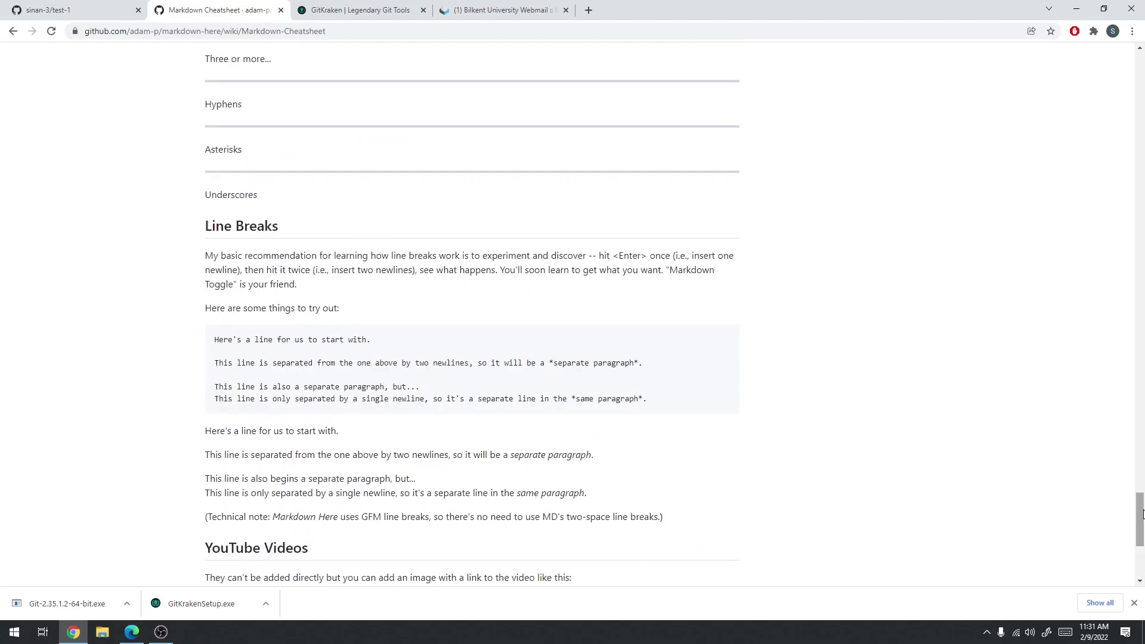
left_click_drag(1139, 502, 1140, 48)
left_click(112, 8)
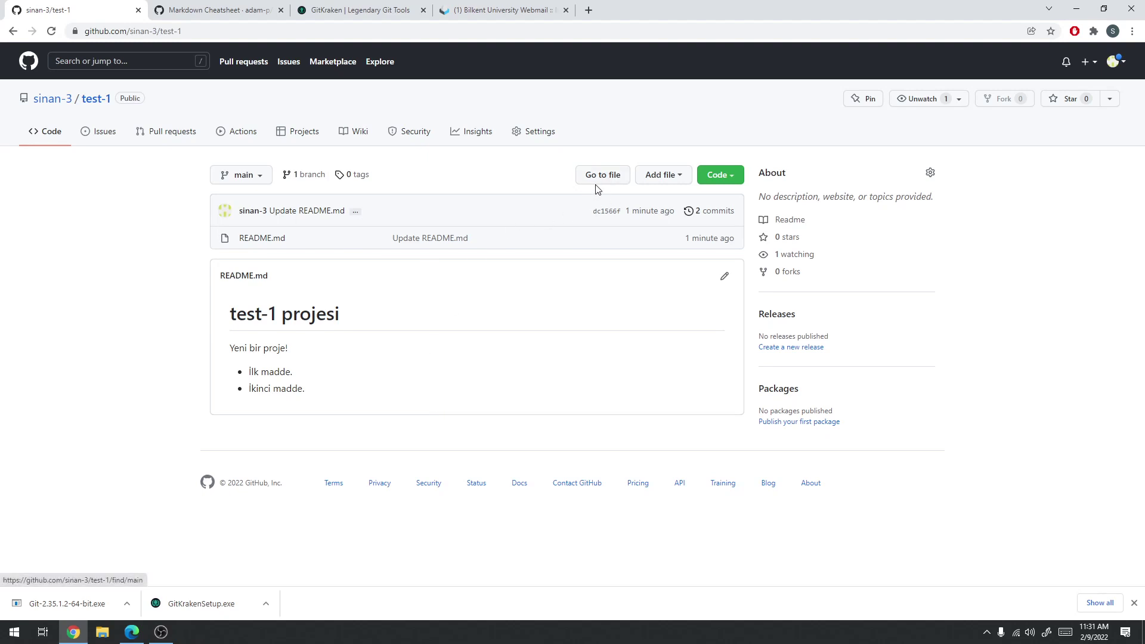
Create a new file named deneme.txt in test-1 and start writing its contents
left_click(669, 176)
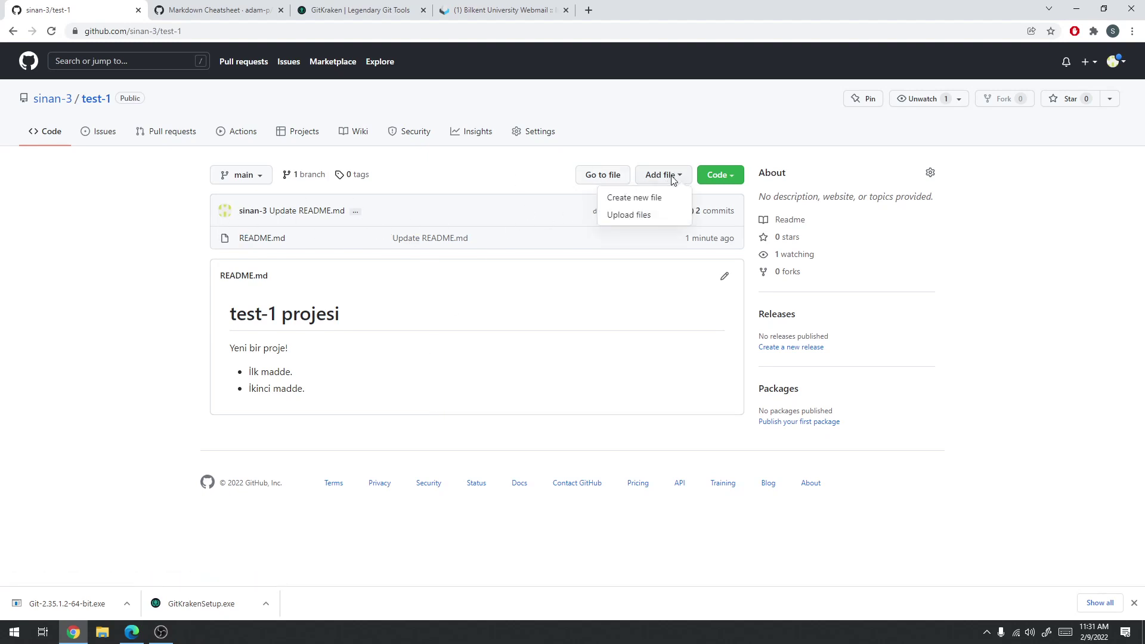
left_click(643, 200)
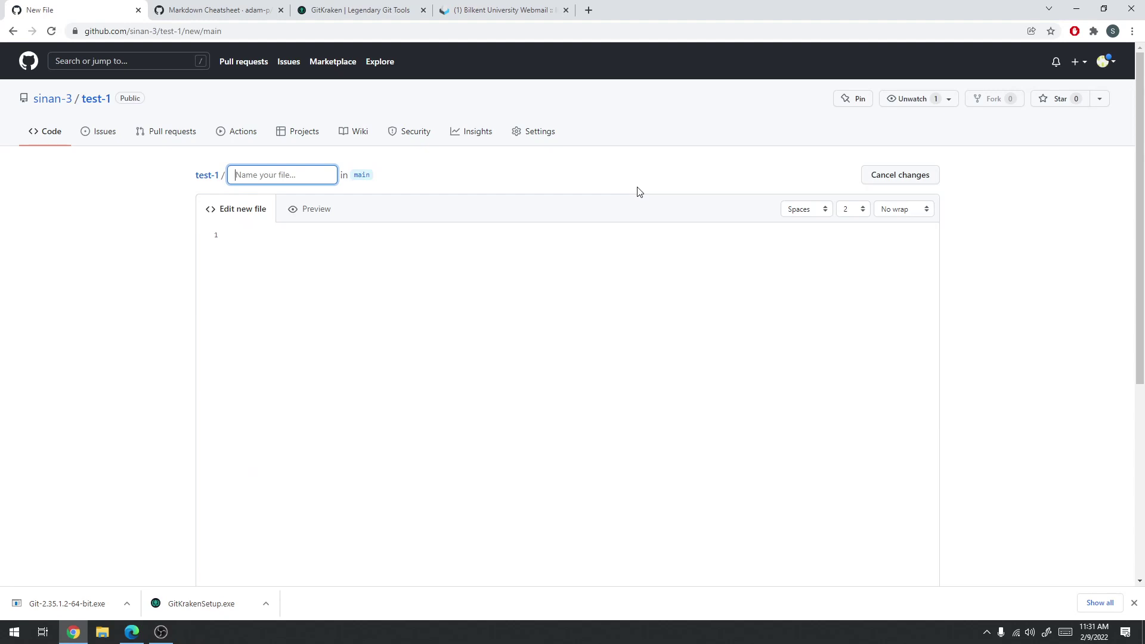
type("deneme.txt")
left_click(531, 303)
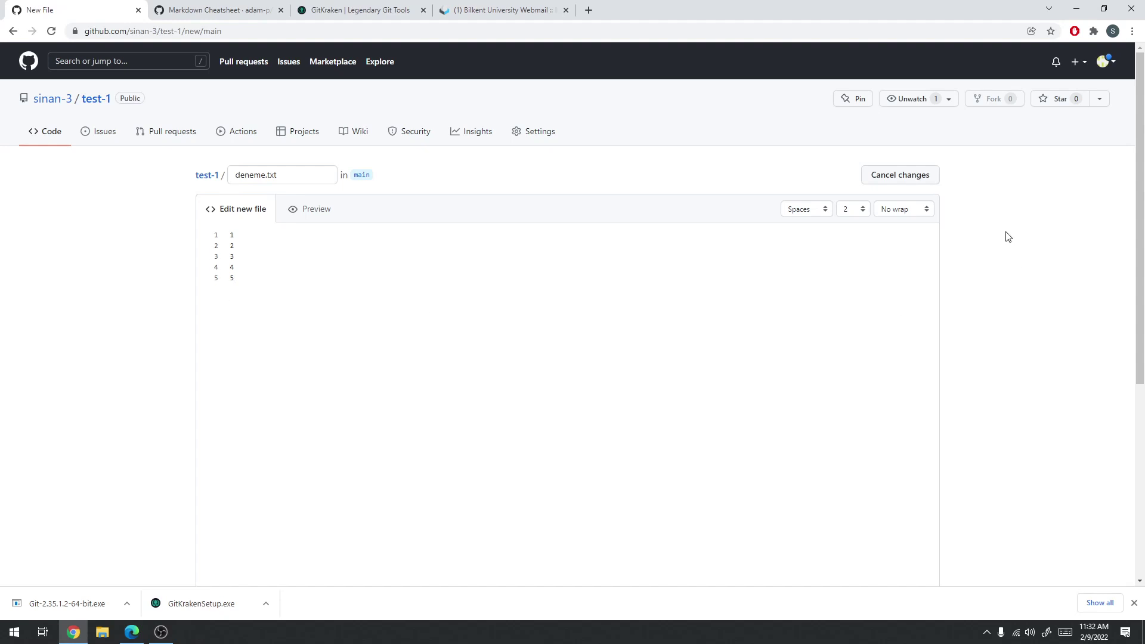
Try the editor's indent settings, ending with spaces and indent size 2
left_click(888, 212)
left_click(862, 210)
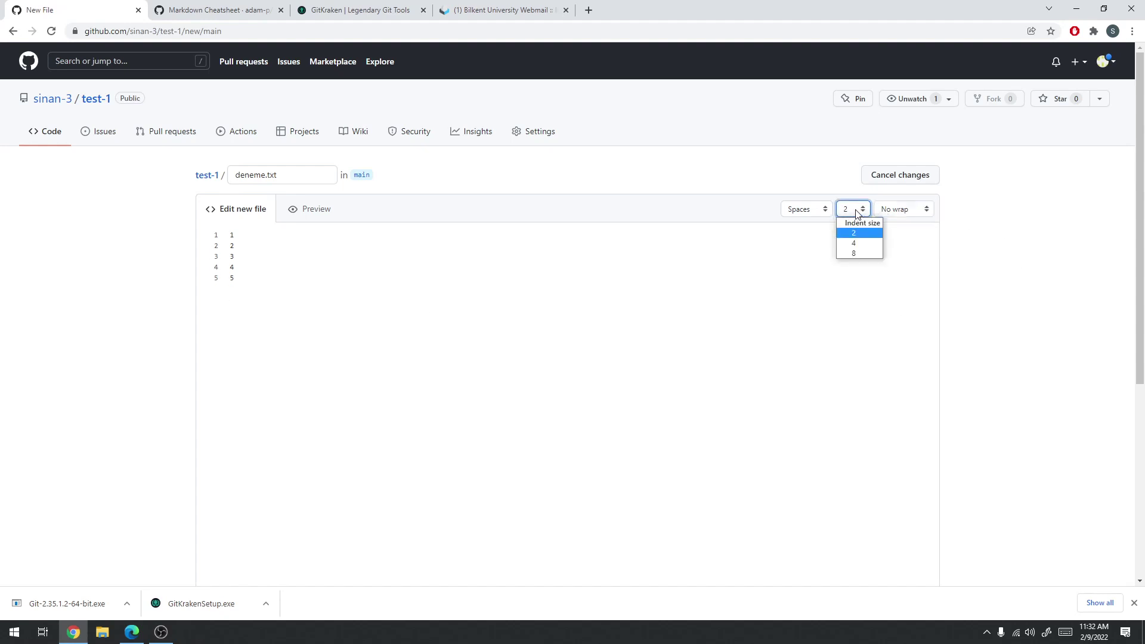
left_click(827, 212)
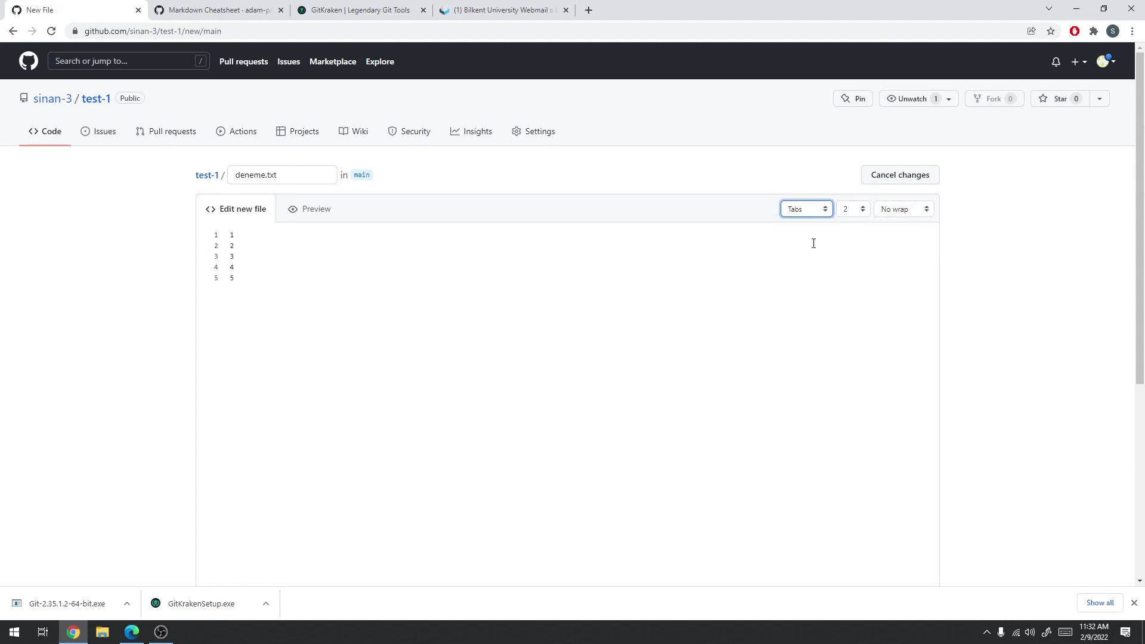
left_click(817, 214)
left_click(815, 230)
left_click(853, 209)
left_click(856, 244)
left_click(854, 212)
left_click(854, 233)
left_click(827, 210)
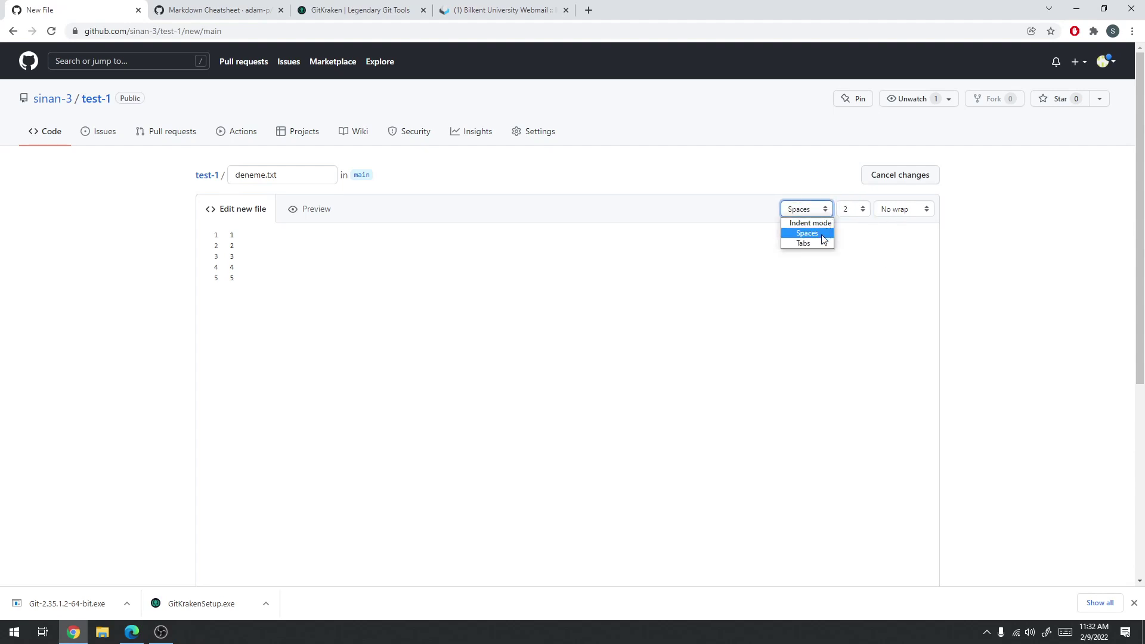
left_click(823, 234)
left_click(343, 306)
Remove the extra empty line, keep spaces, size 2, no wrap, and commit deneme.txt to main
key("Return")
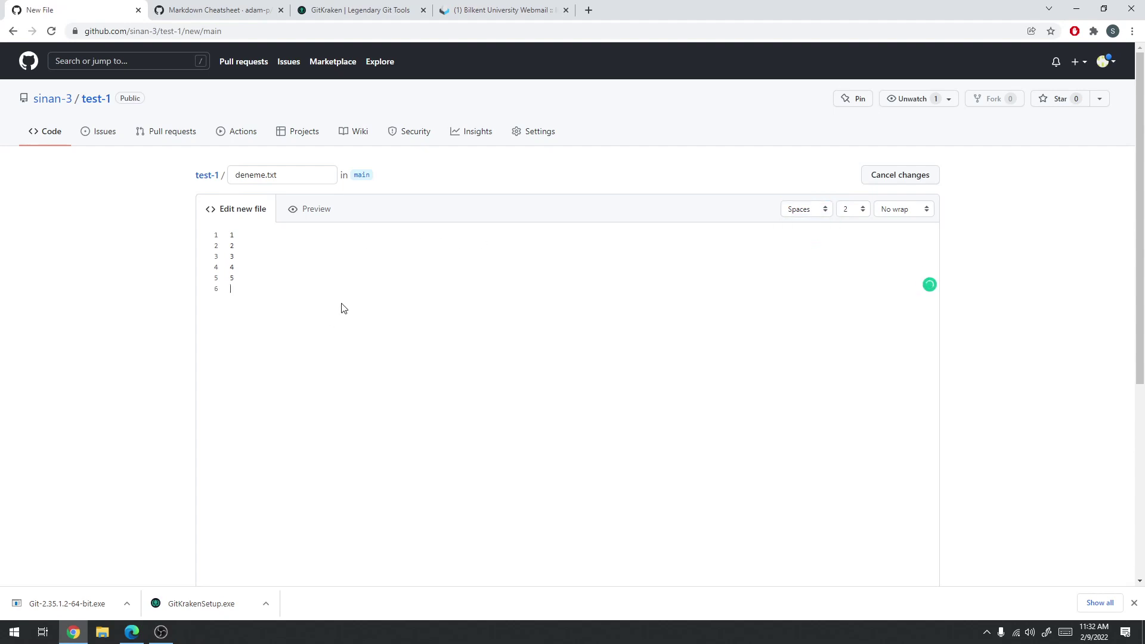
left_click(857, 213)
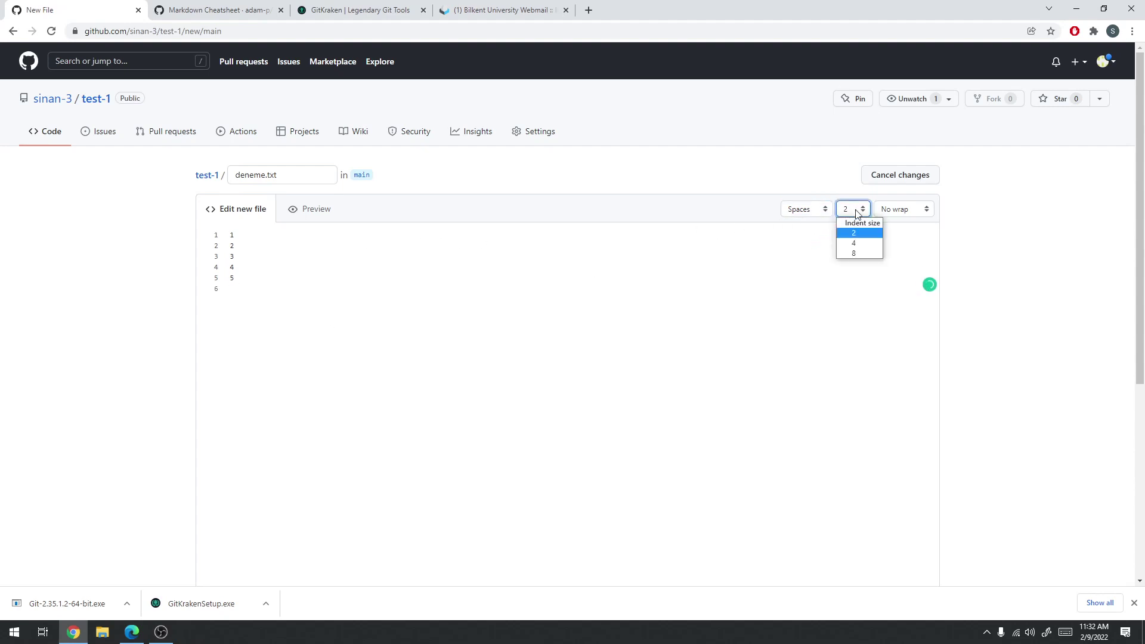
left_click(321, 293)
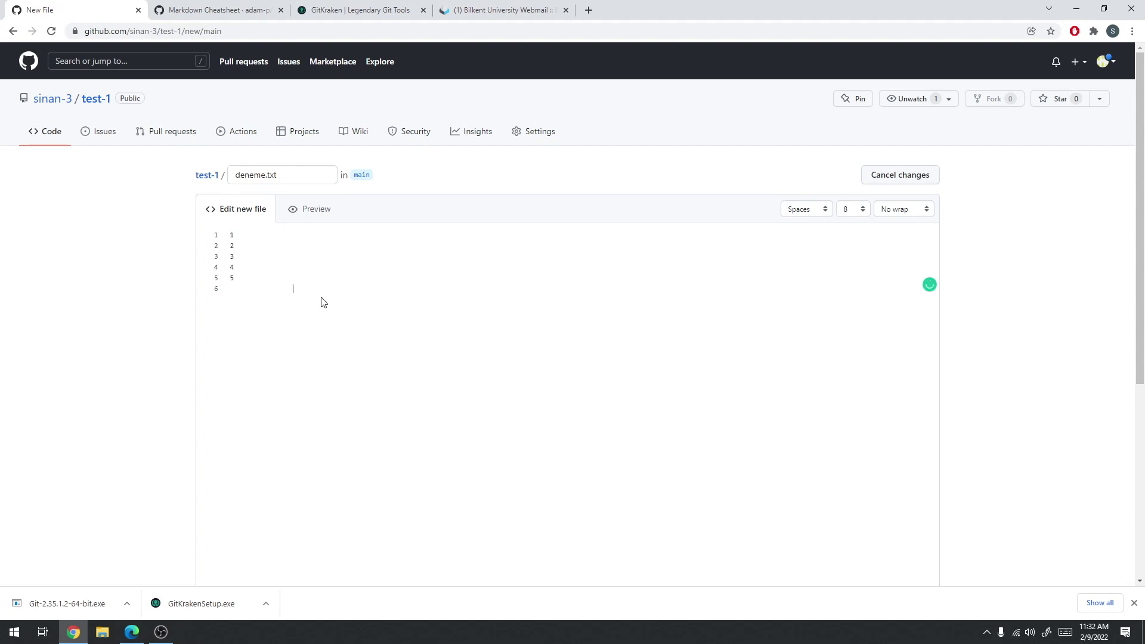
left_click(258, 316)
key("BackSpace")
left_click(826, 213)
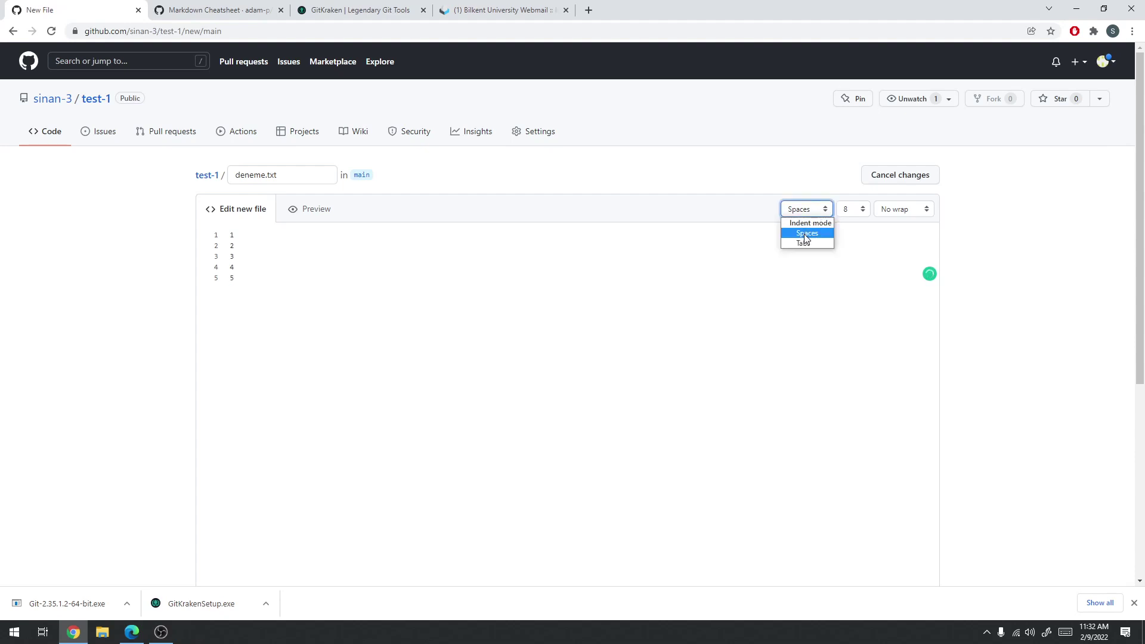
left_click(804, 239)
left_click(853, 210)
left_click(854, 233)
left_click(889, 214)
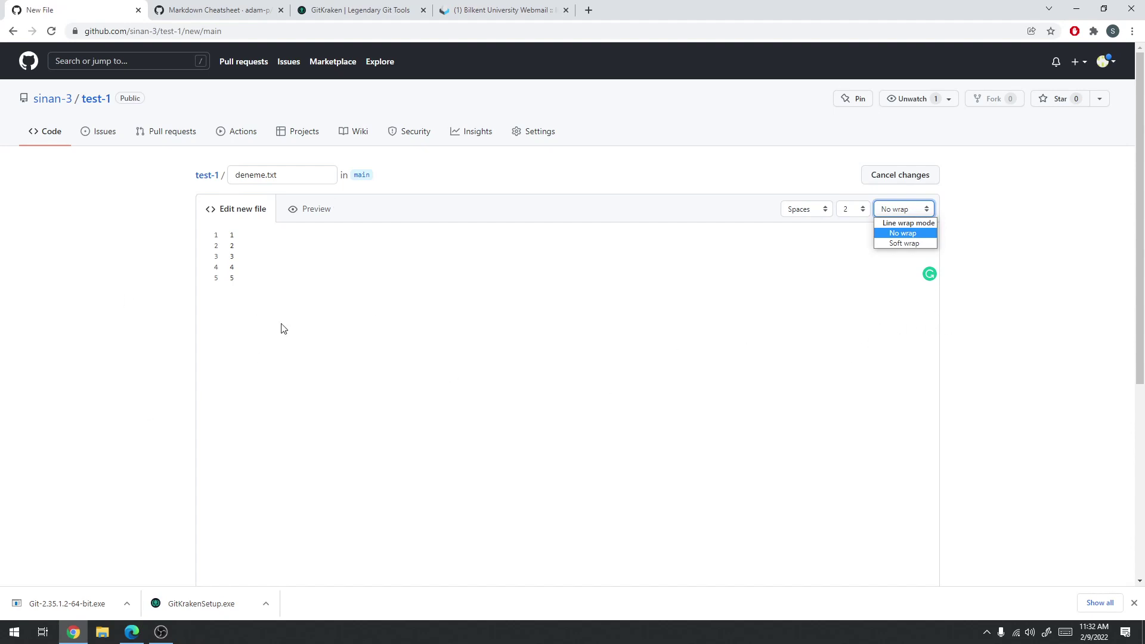
left_click(399, 334)
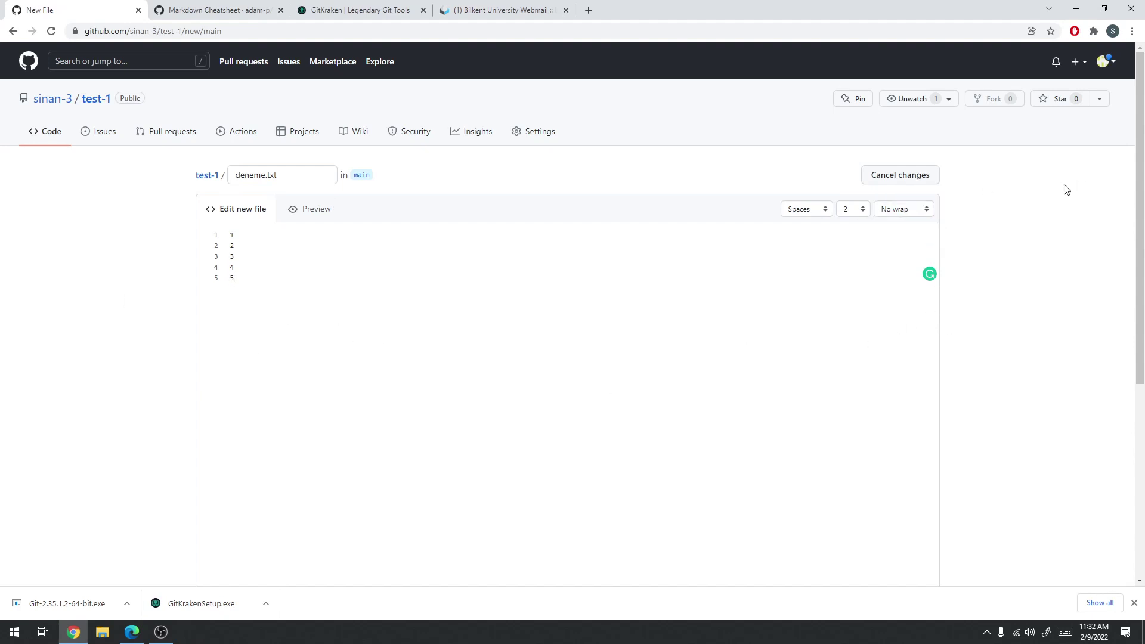
scroll(1066, 188, "down", 5)
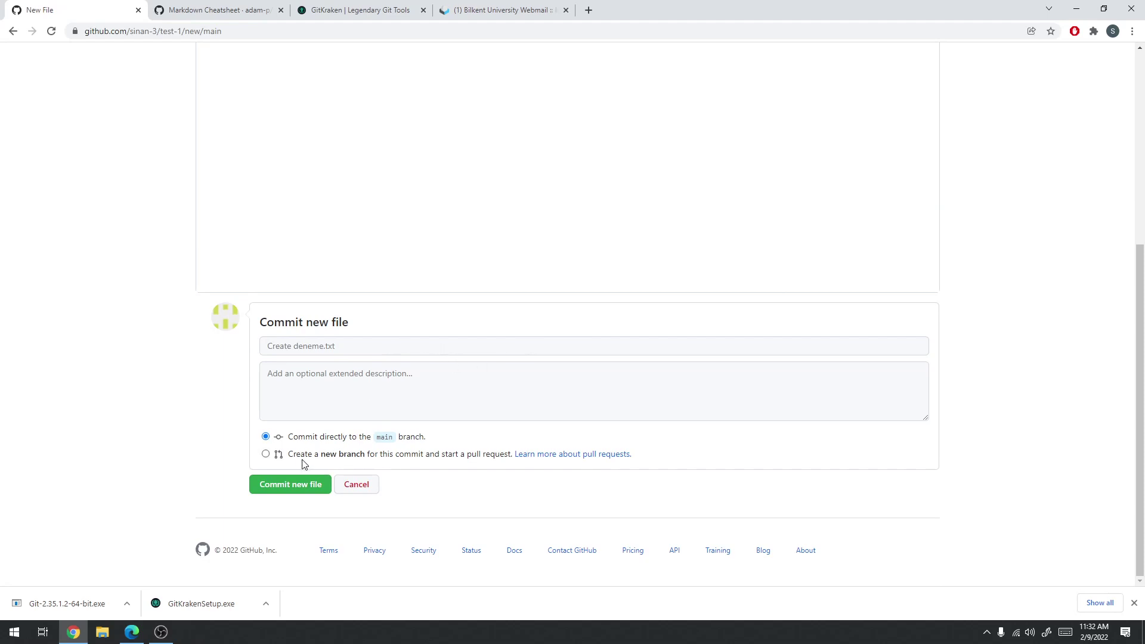
left_click(304, 486)
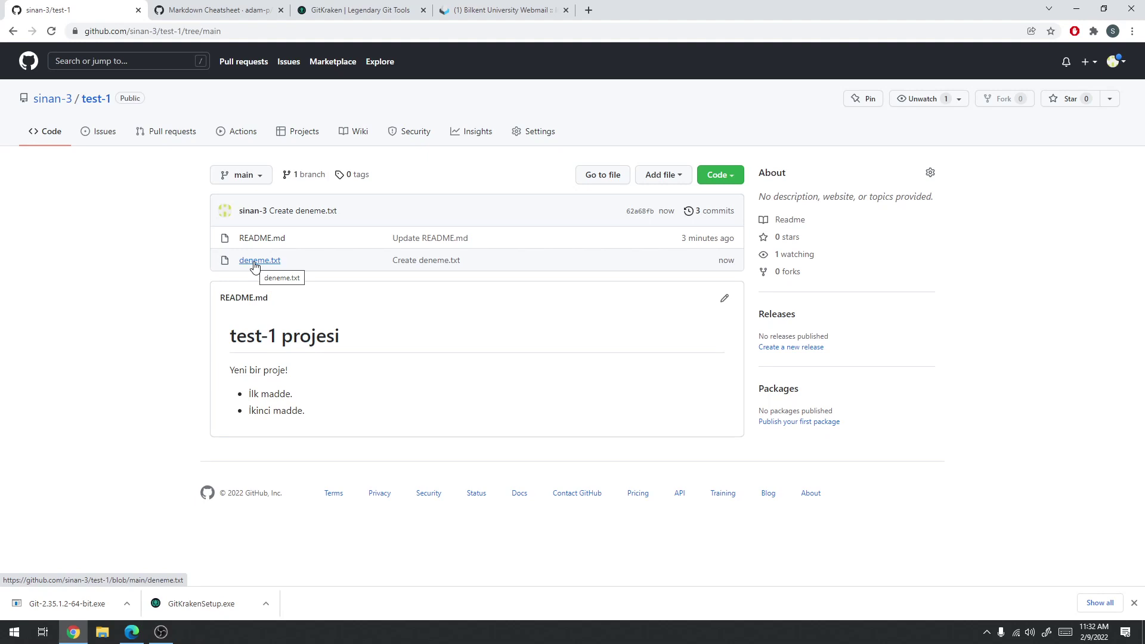
Open deneme.txt, append lines 6, 7 and 8, and commit the update to main
left_click(255, 261)
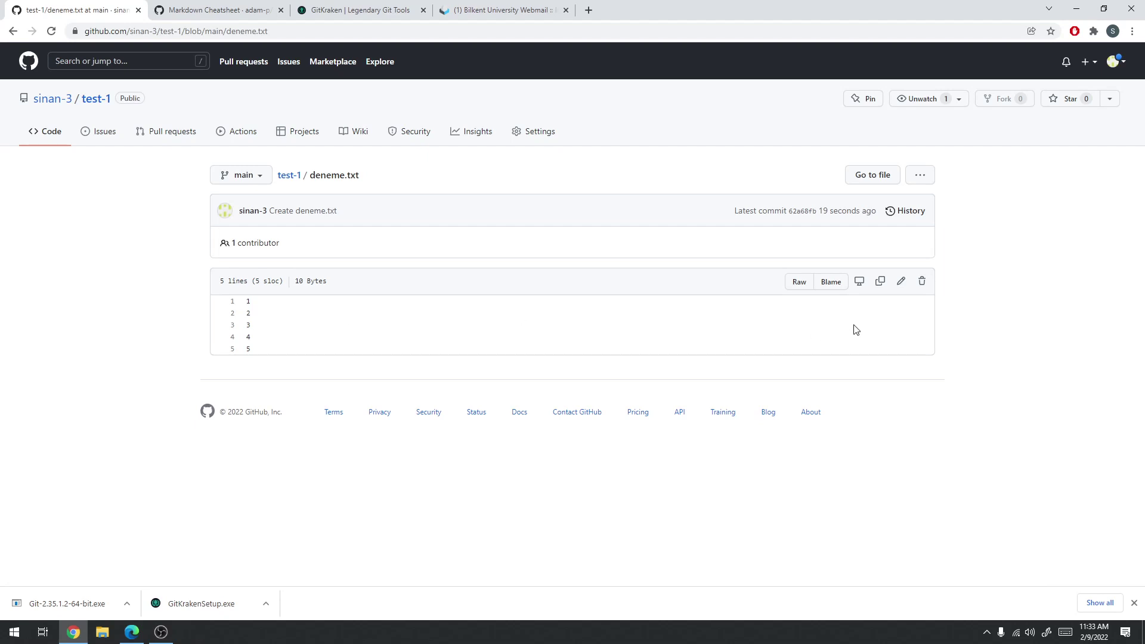
left_click(902, 284)
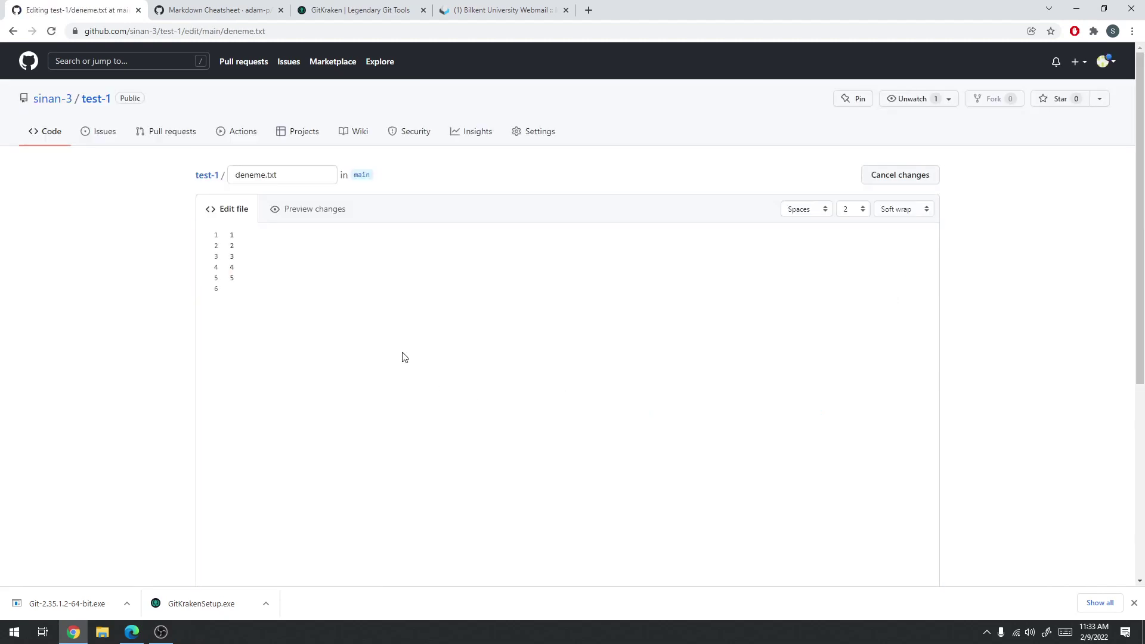
type("6")
key("Return")
type("7")
key("Return")
type("8")
scroll(412, 337, "down", 5)
left_click(267, 495)
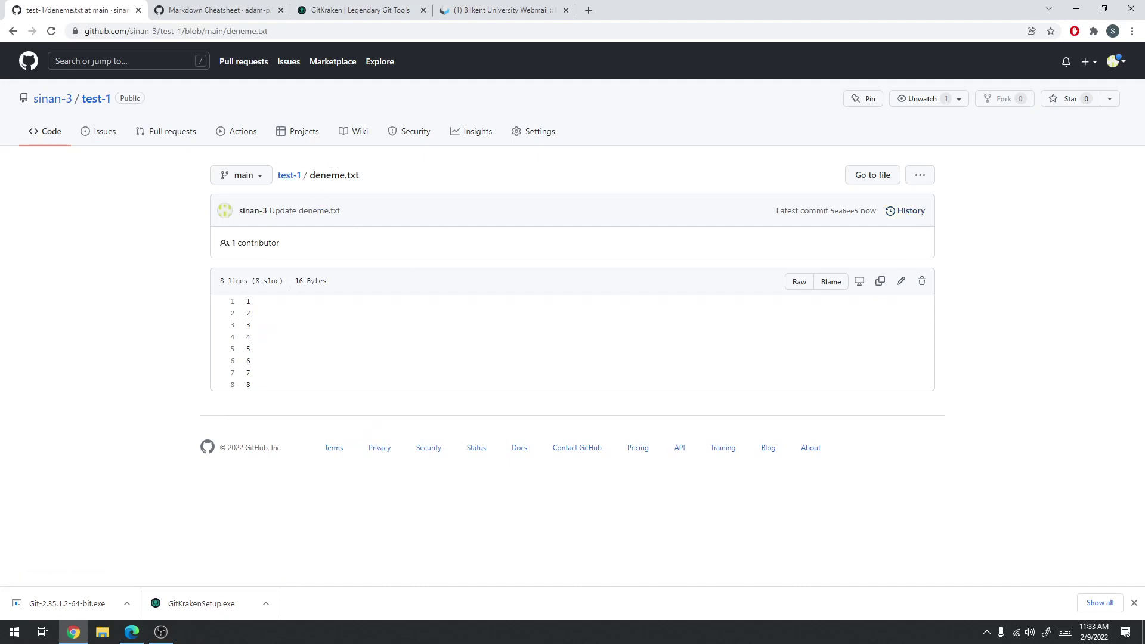
Review the Create deneme.txt commit from the file's history, then browse the repository at that commit
left_click(916, 211)
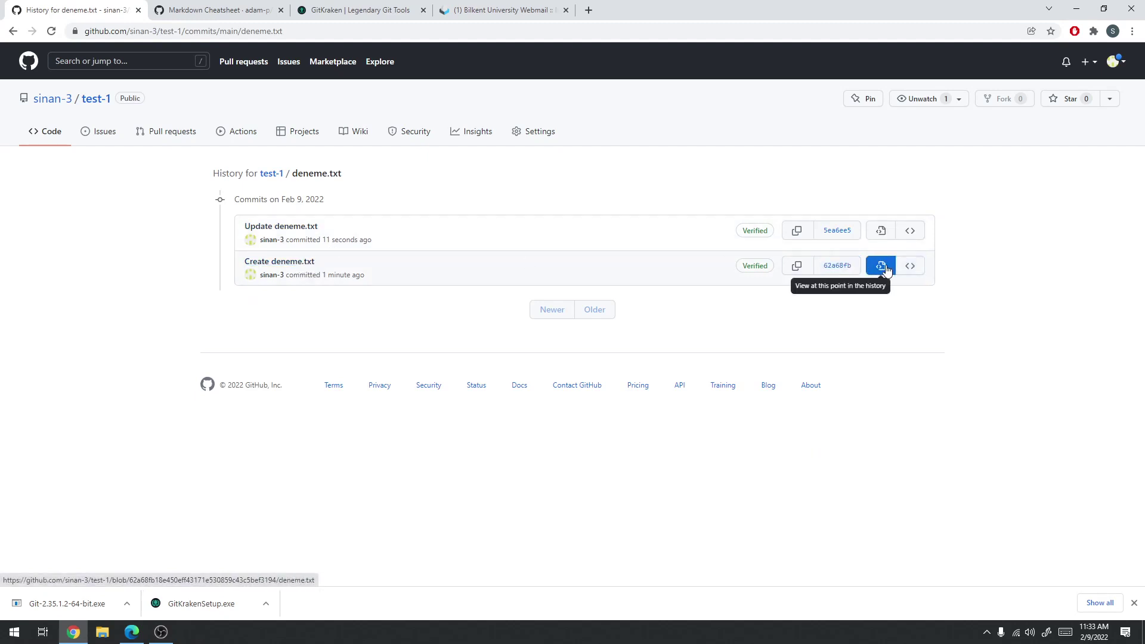
left_click(306, 266)
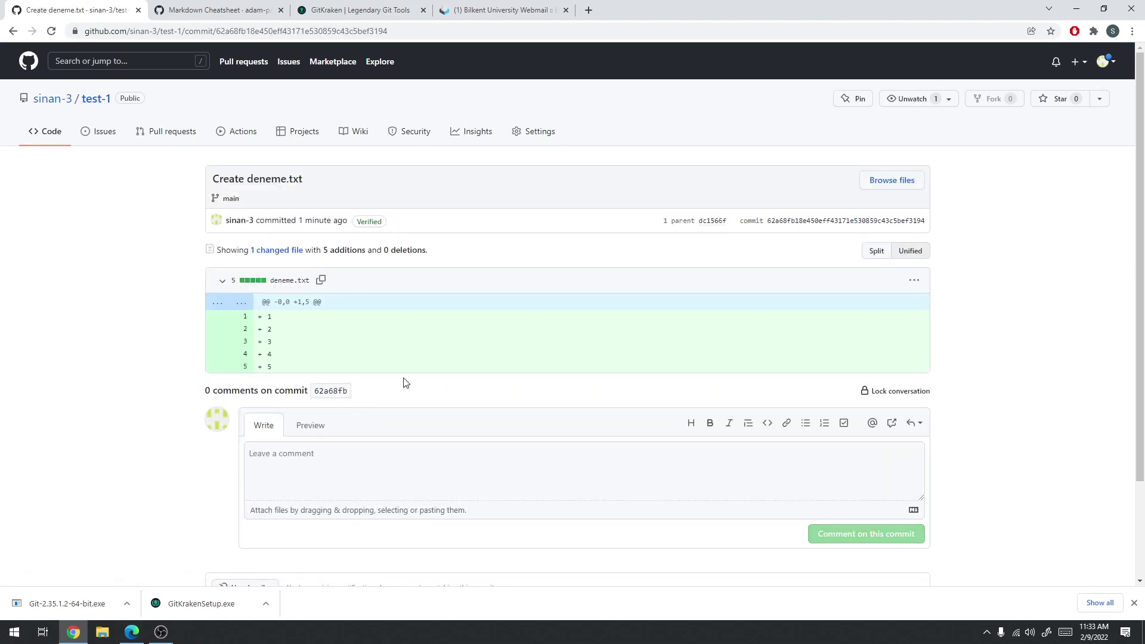
scroll(272, 445, "down", 2)
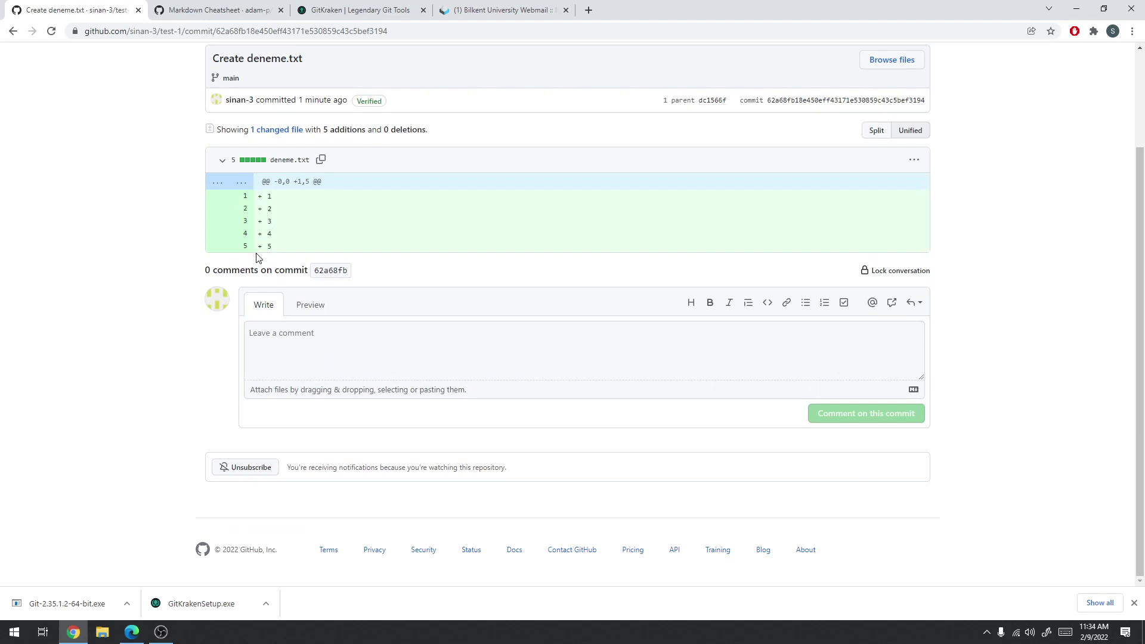
left_click(290, 344)
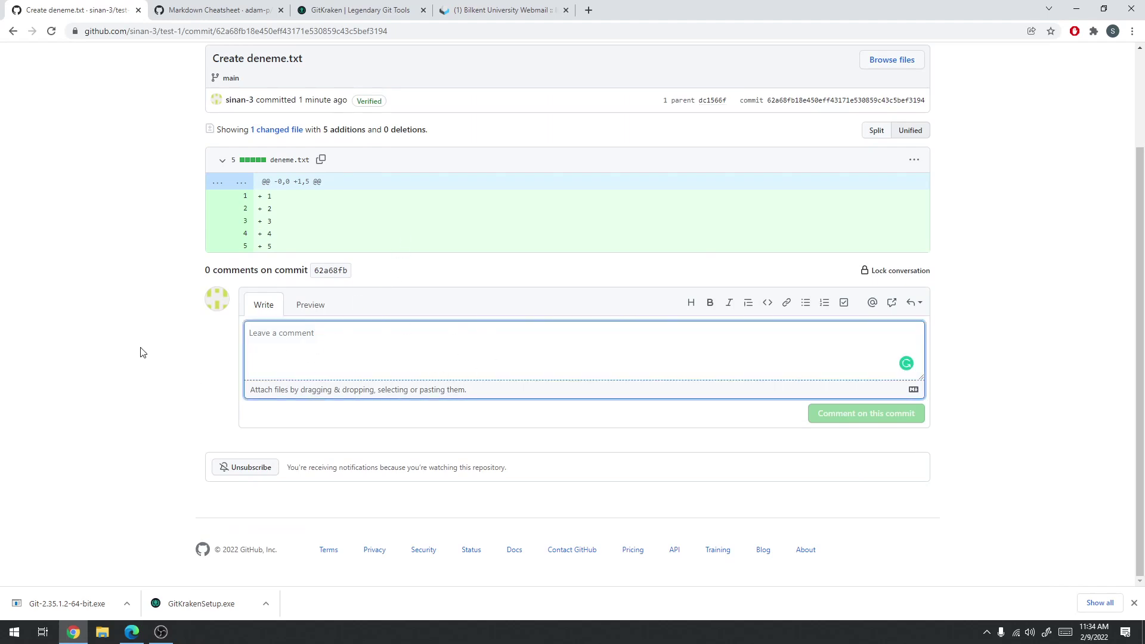
scroll(143, 346, "up", 2)
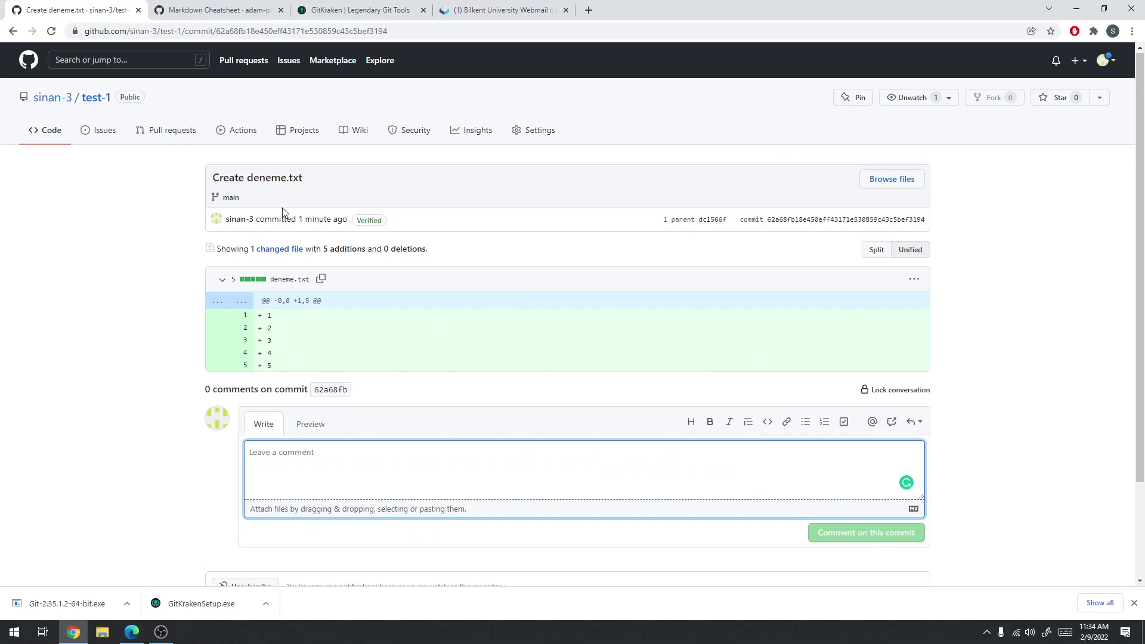
scroll(139, 288, "down", 2)
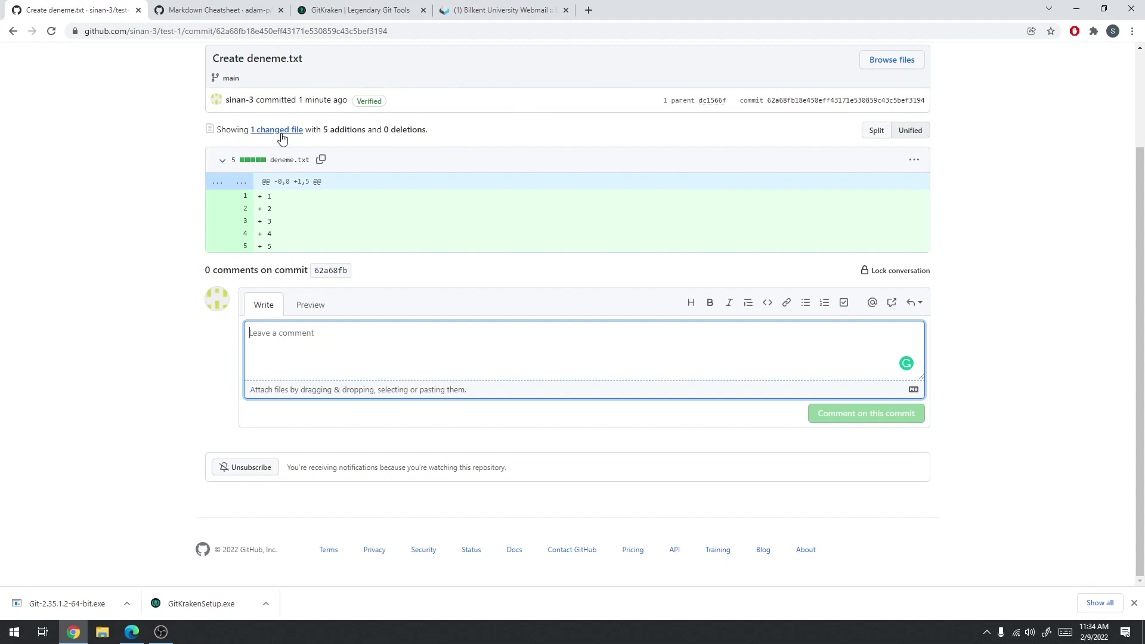
left_click_drag(215, 57, 324, 58)
left_click(325, 58)
left_click(13, 30)
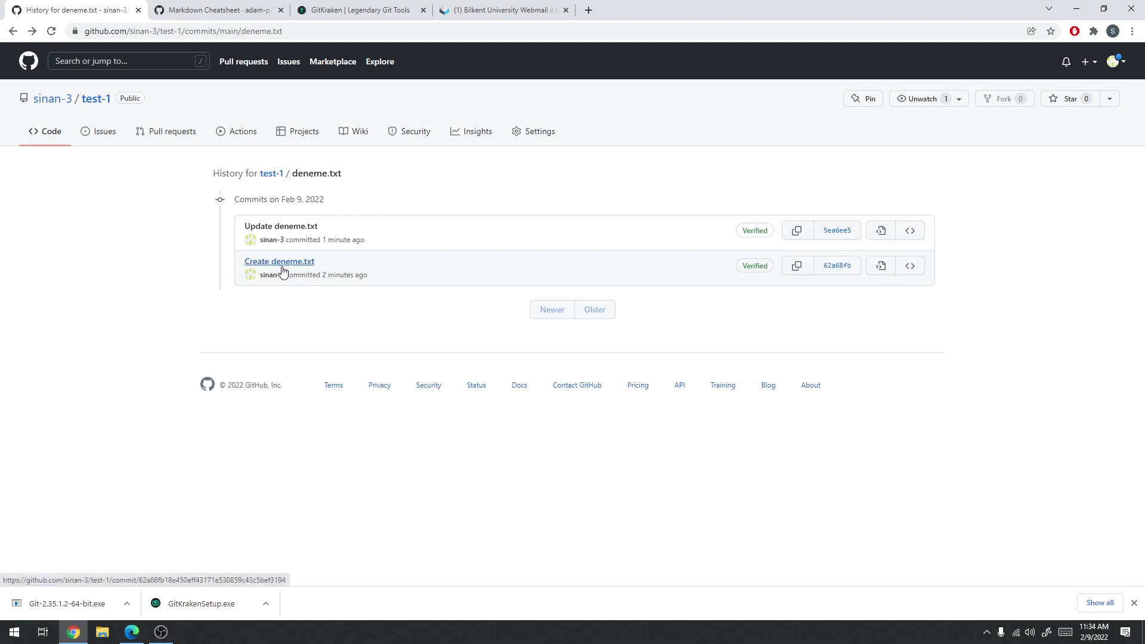
left_click(912, 270)
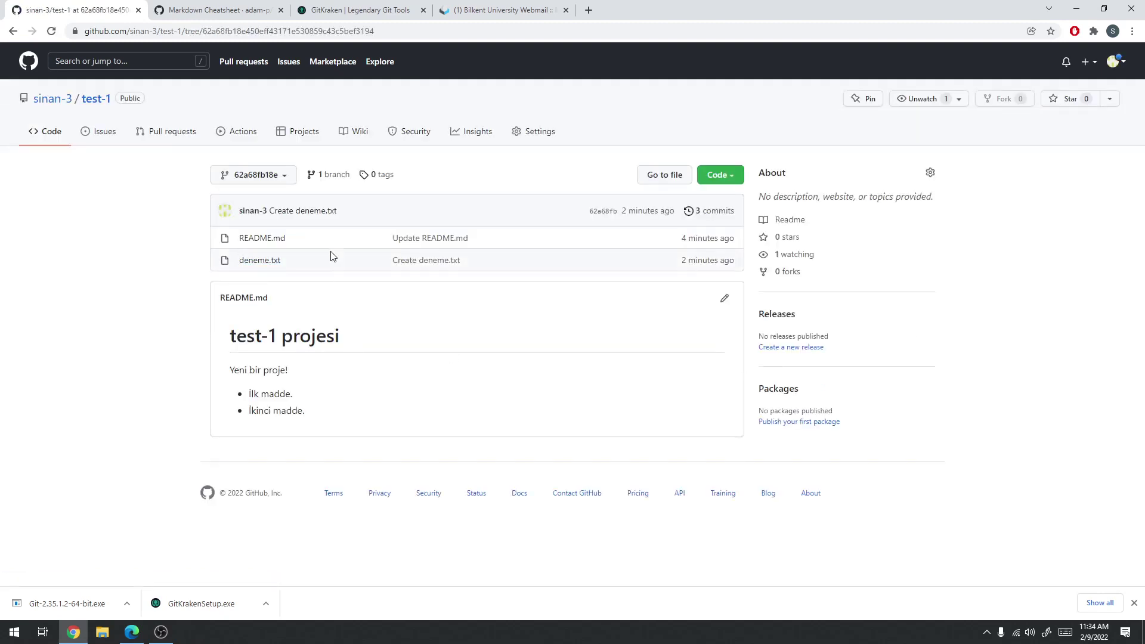
Revisit the Create deneme.txt commit from history, then go to test-1's main page
left_click(13, 31)
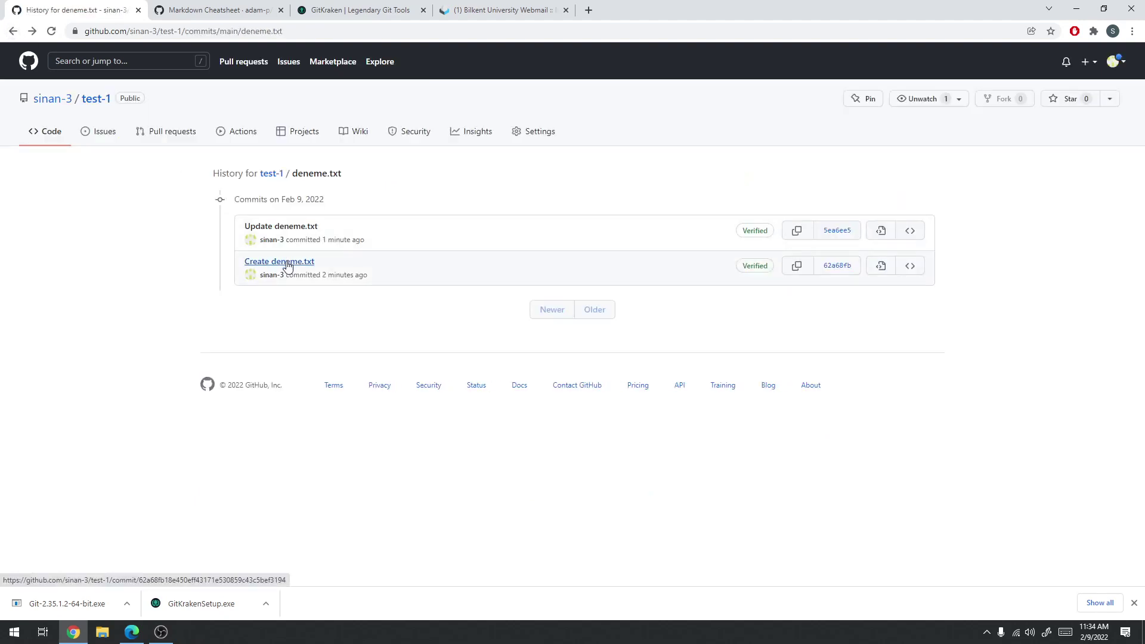
left_click(287, 265)
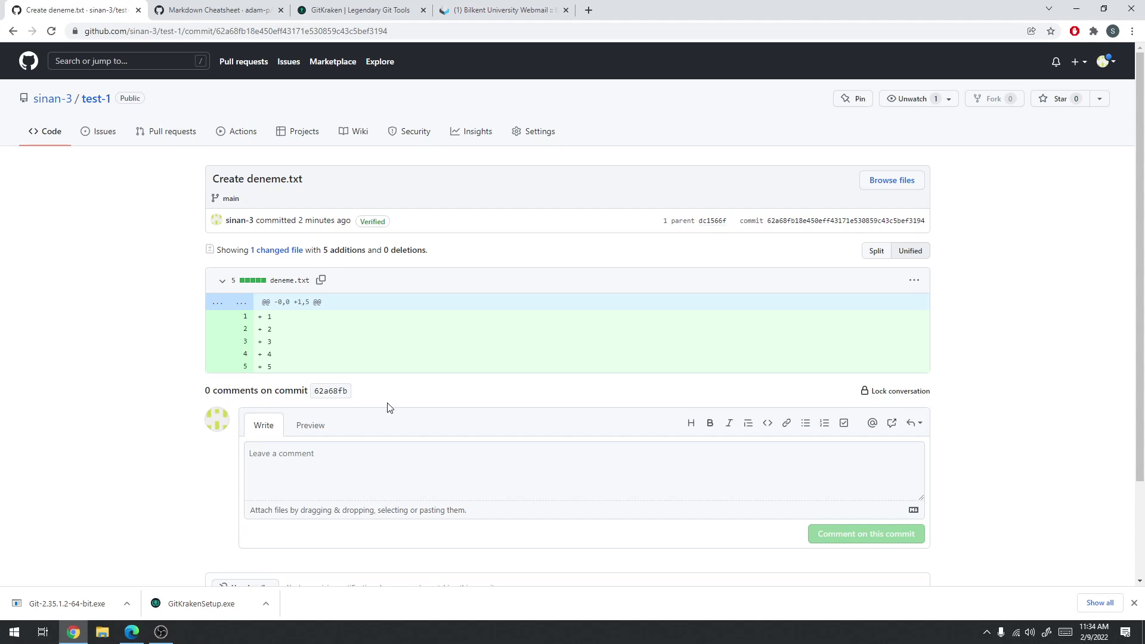
left_click(14, 30)
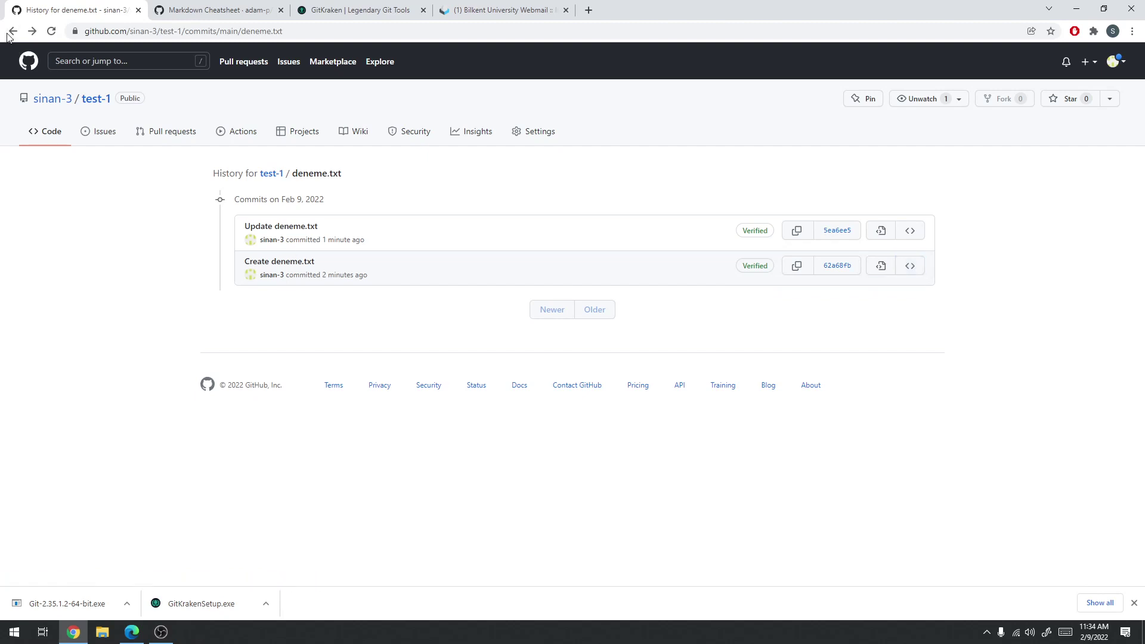
left_click(96, 99)
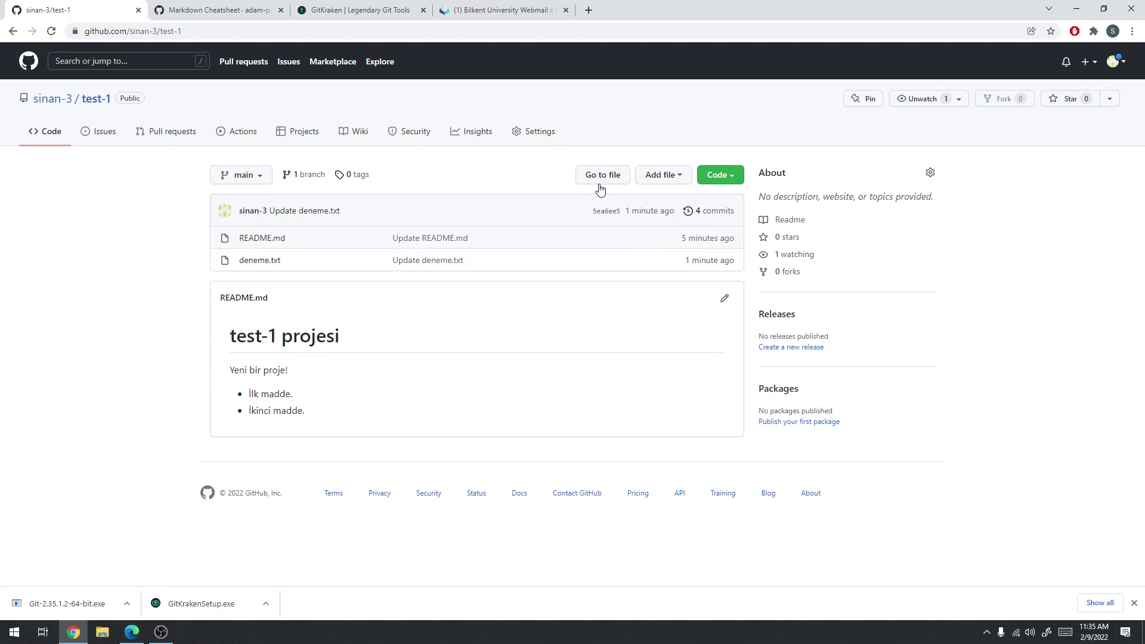
Drag WIN_20210730_11_25_45_Pro.jpg from Pictures > Camera Roll onto test-1's upload page
left_click(669, 175)
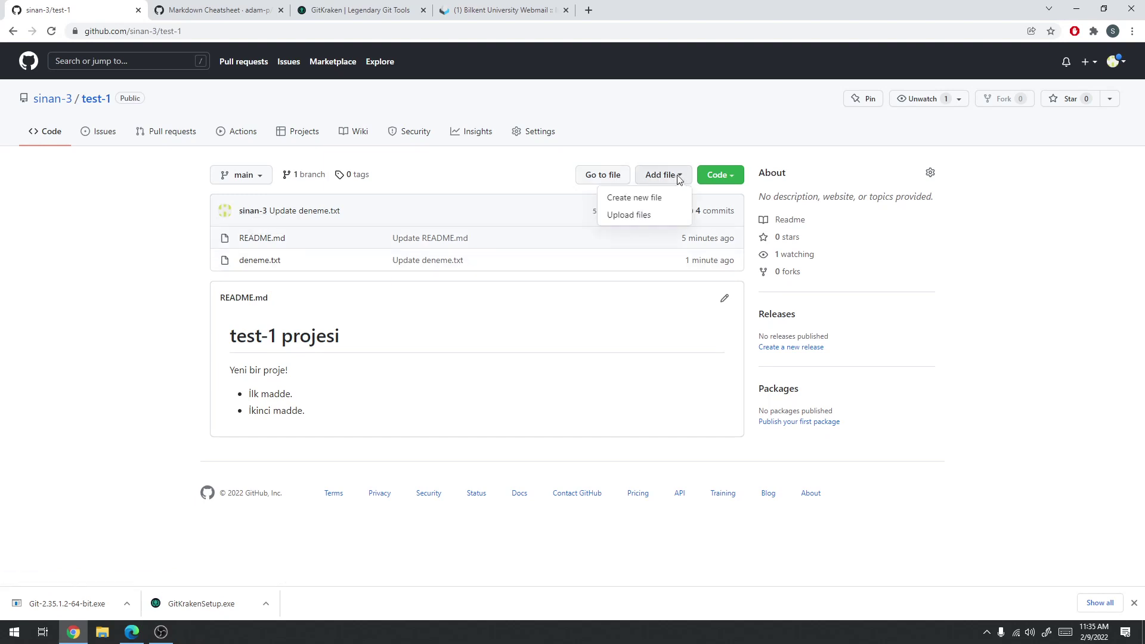
left_click(660, 222)
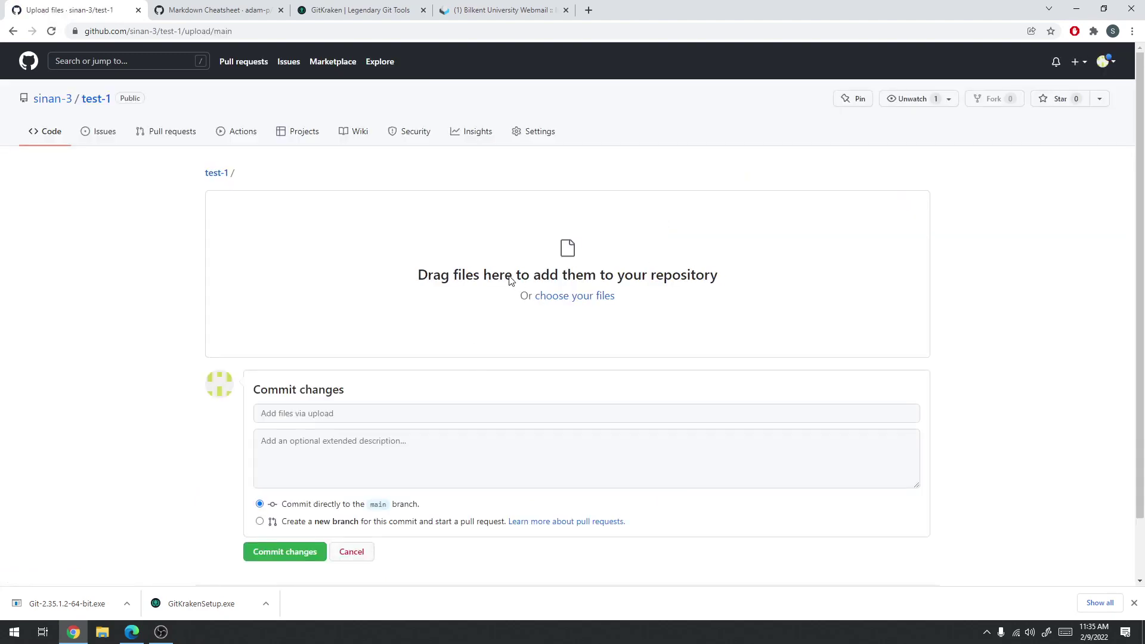
left_click(102, 631)
double_click(220, 7)
left_click_drag(221, 8, 535, 140)
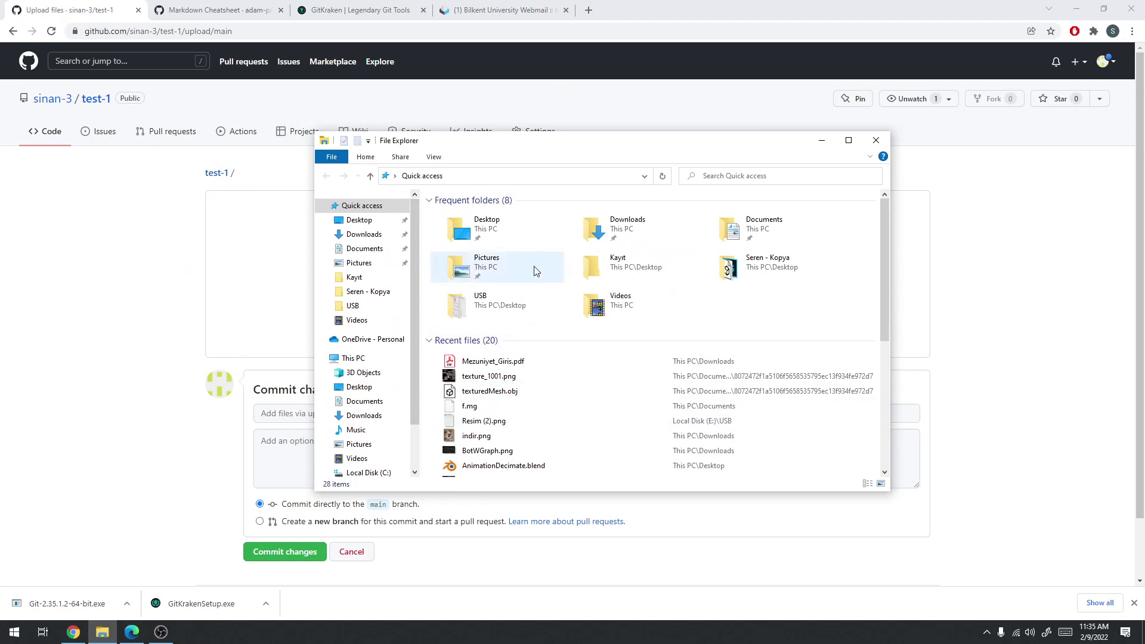
left_click(358, 444)
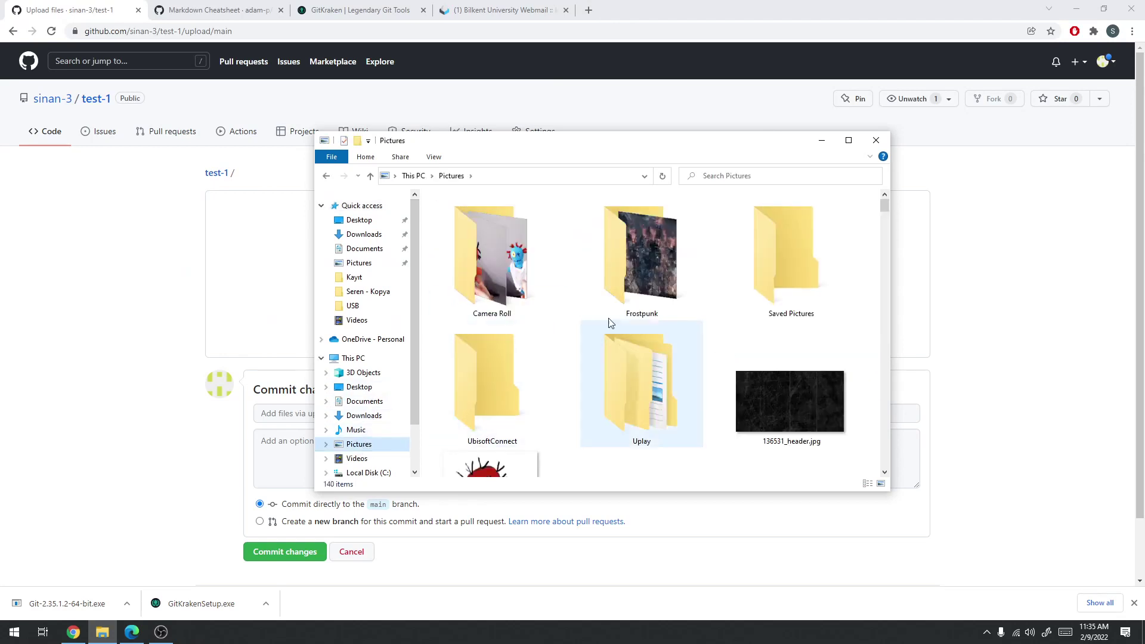
double_click(501, 253)
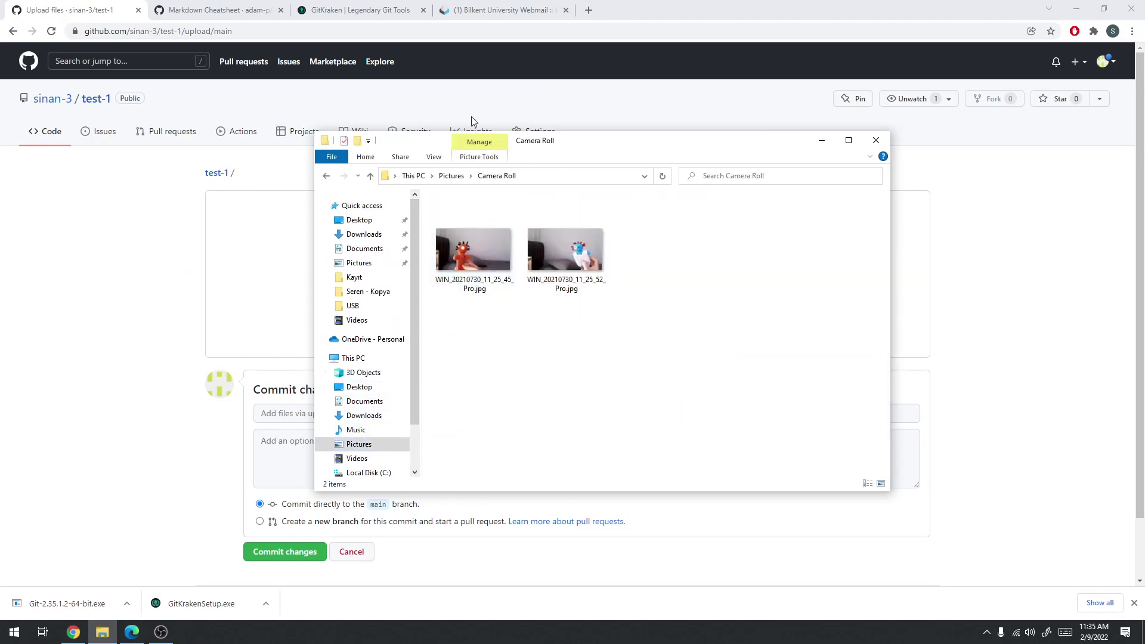
left_click_drag(478, 140, 777, 135)
left_click_drag(753, 252, 328, 270)
Commit the photo with message 'resim 1 eklendi' and view its file page
left_click(330, 461)
type("resim 1 eklendi")
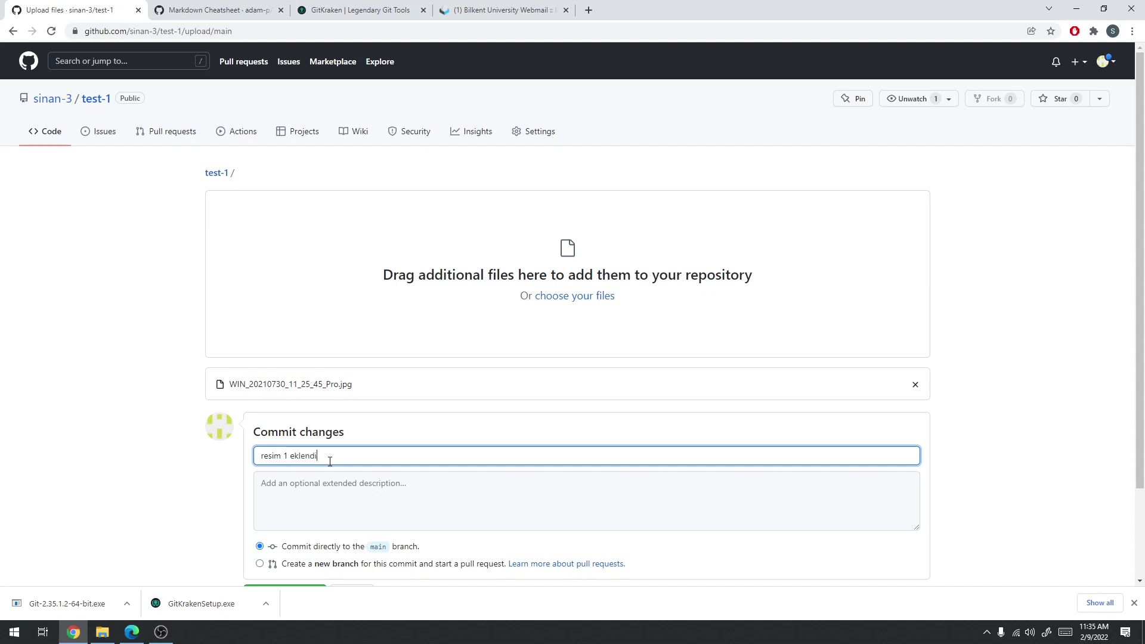
scroll(330, 461, "down", 2)
left_click(280, 484)
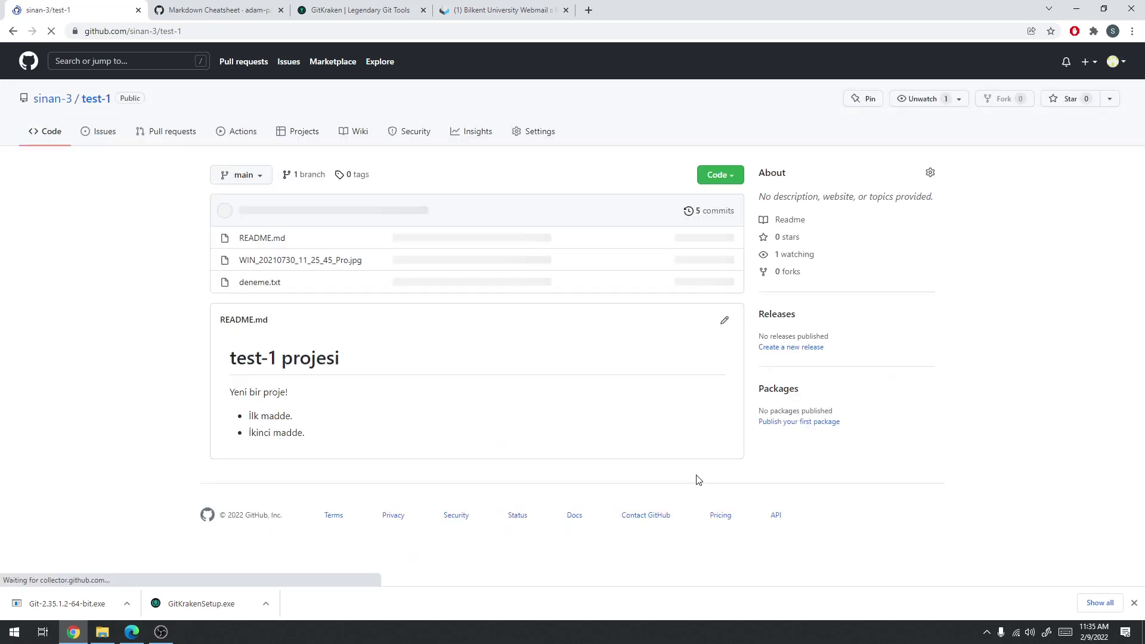
left_click(300, 260)
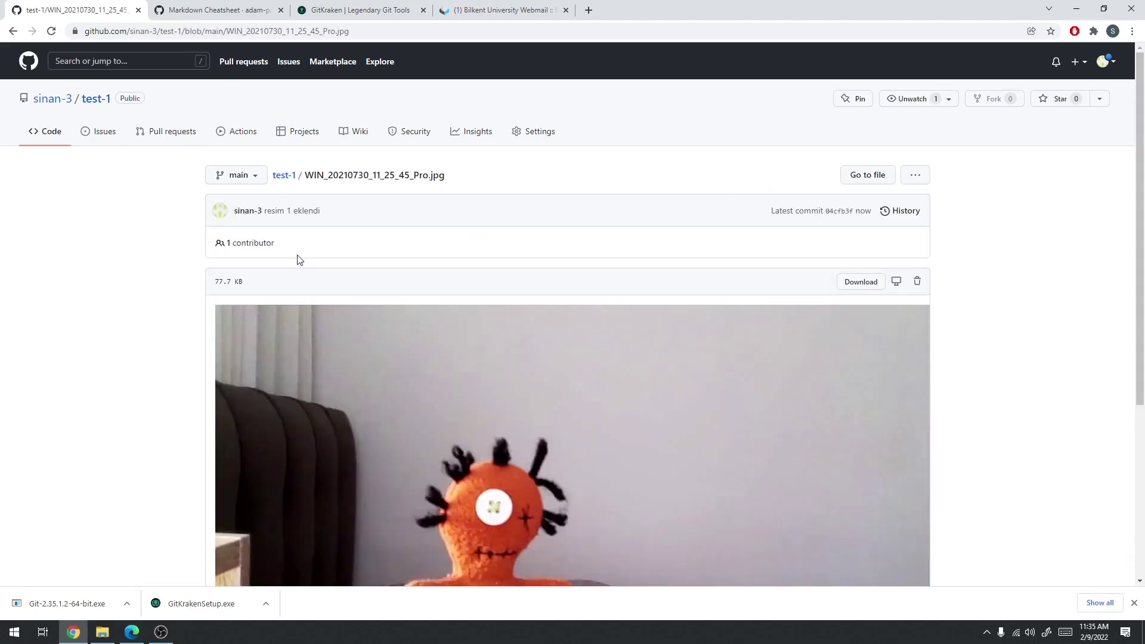
scroll(376, 276, "down", 5)
scroll(677, 297, "up", 5)
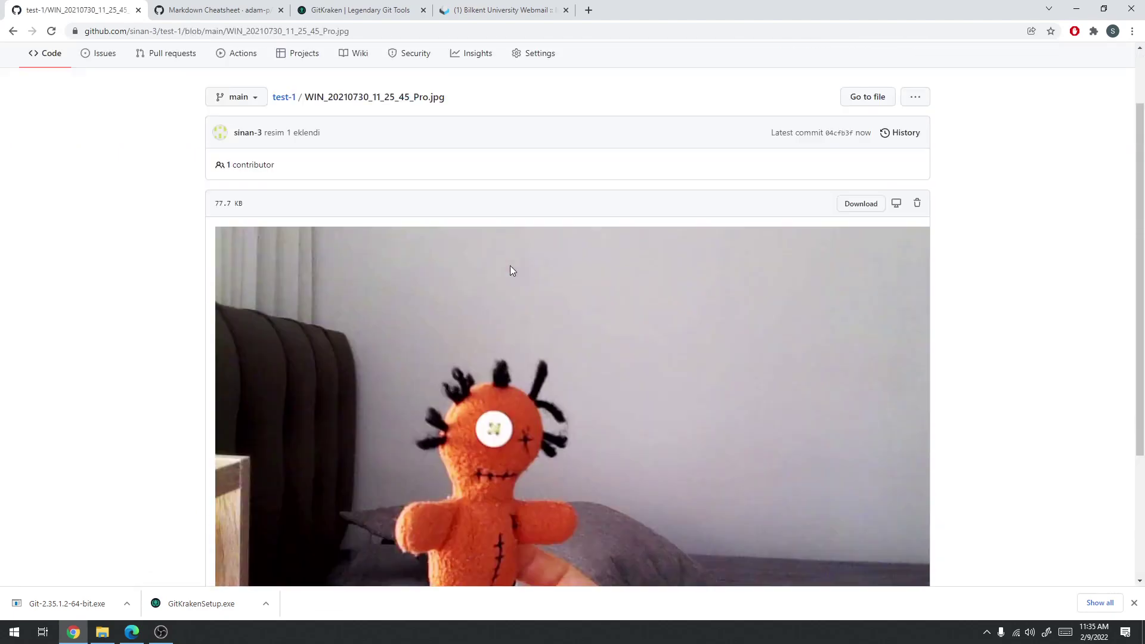
left_click(13, 31)
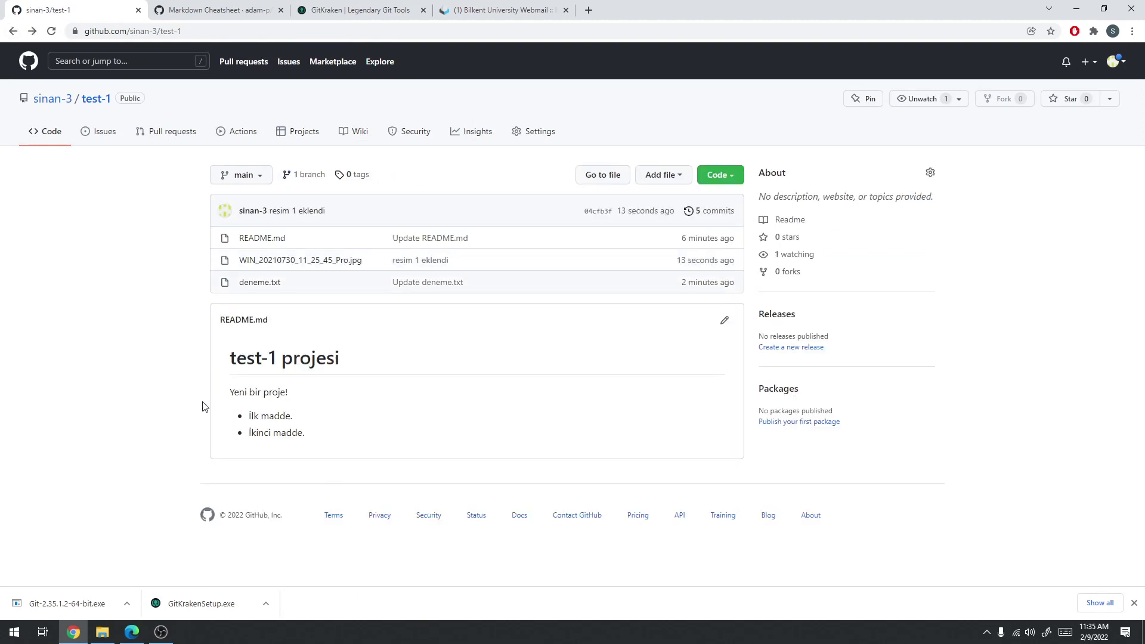
left_click(228, 5)
Take the Markdown Cheatsheet tab back through its history to the git-scm.com page
left_click(357, 8)
left_click(176, 5)
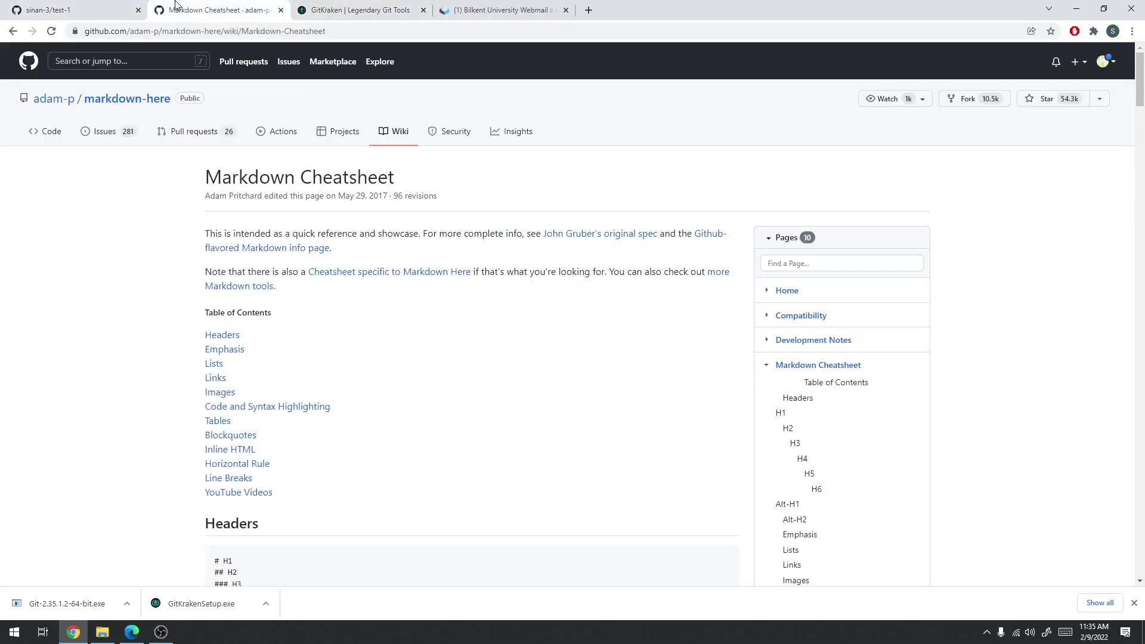
left_click(10, 35)
right_click(8, 36)
left_click(9, 36)
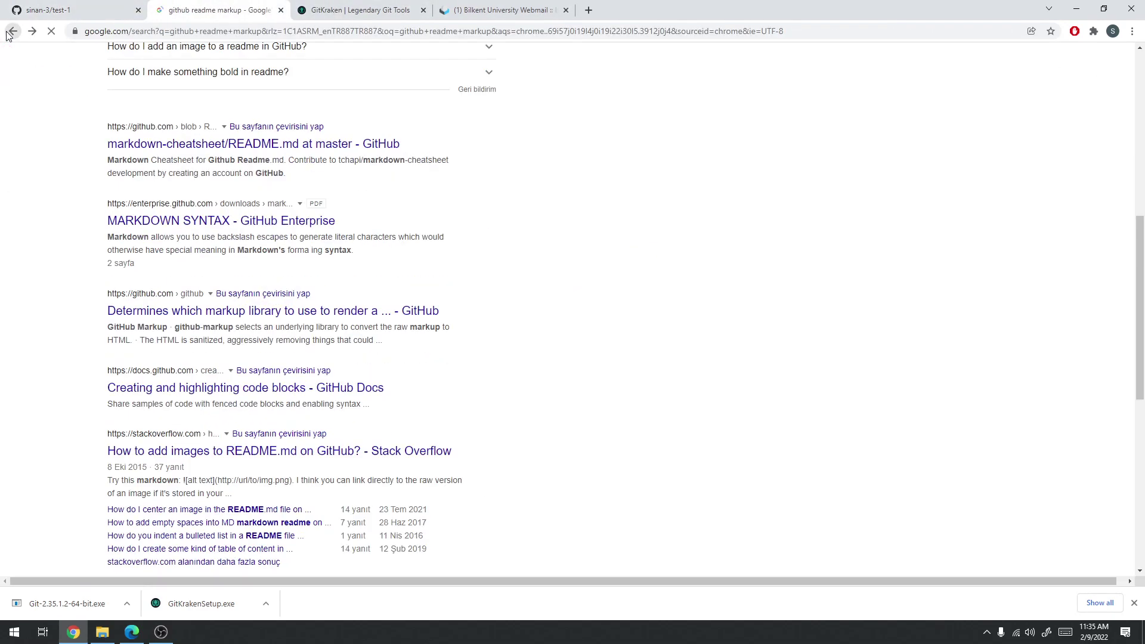
left_click(9, 32)
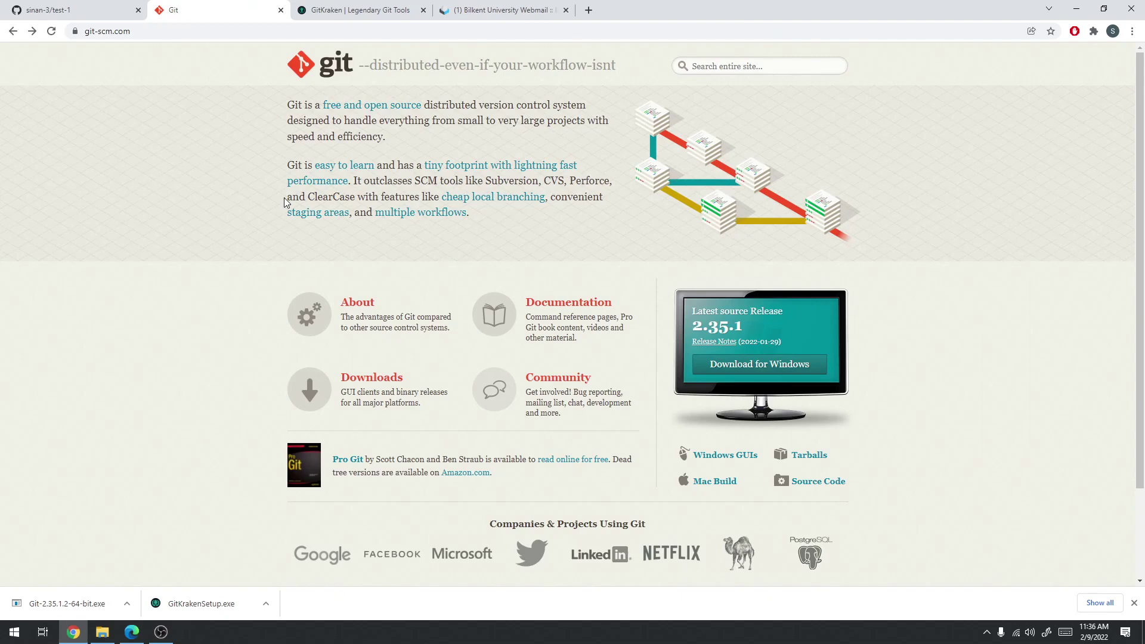
Glance at the GitKraken site tab, then launch the downloaded Git-2.35.1.2-64-bit.exe installer
left_click(395, 9)
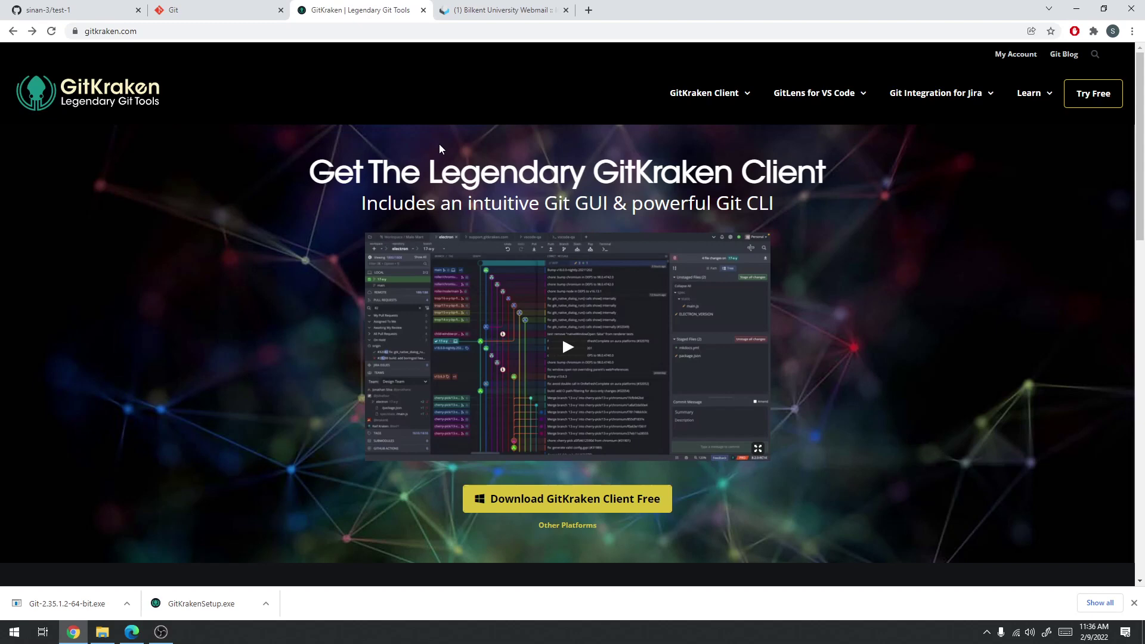
left_click(209, 10)
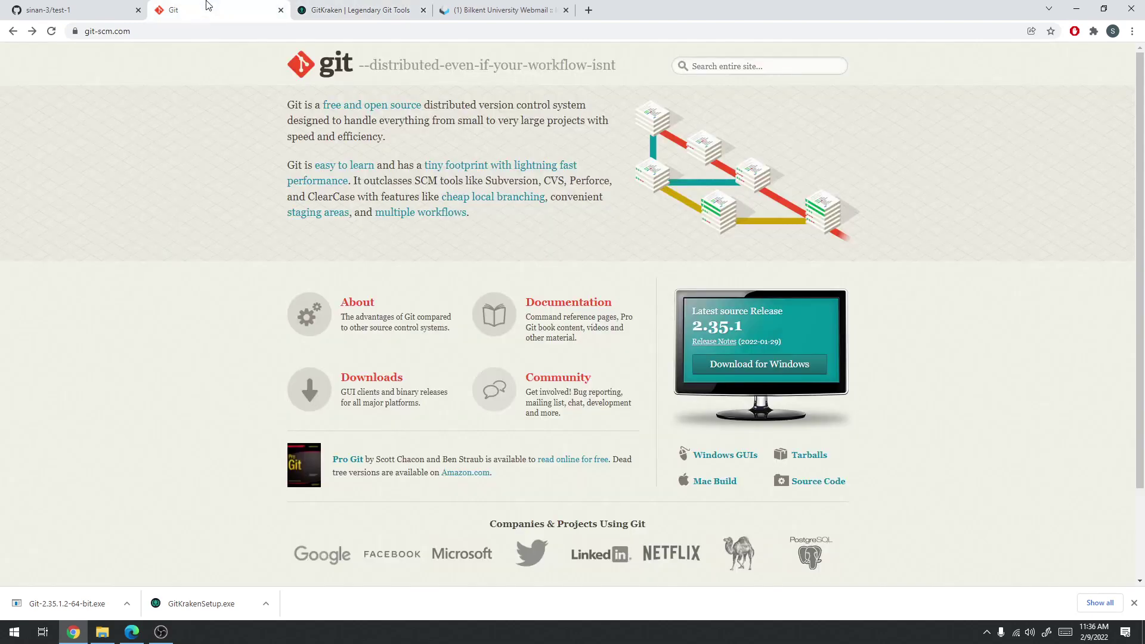
left_click(80, 599)
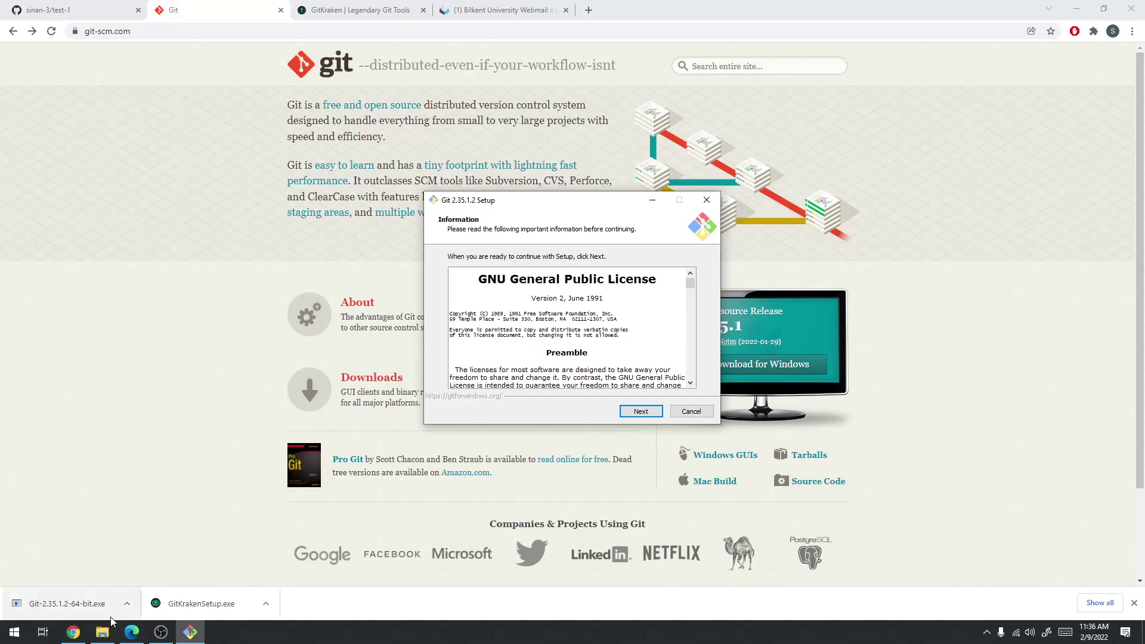
Allow the Git installer to run, checking the Git downloads page while it starts
left_click(161, 632)
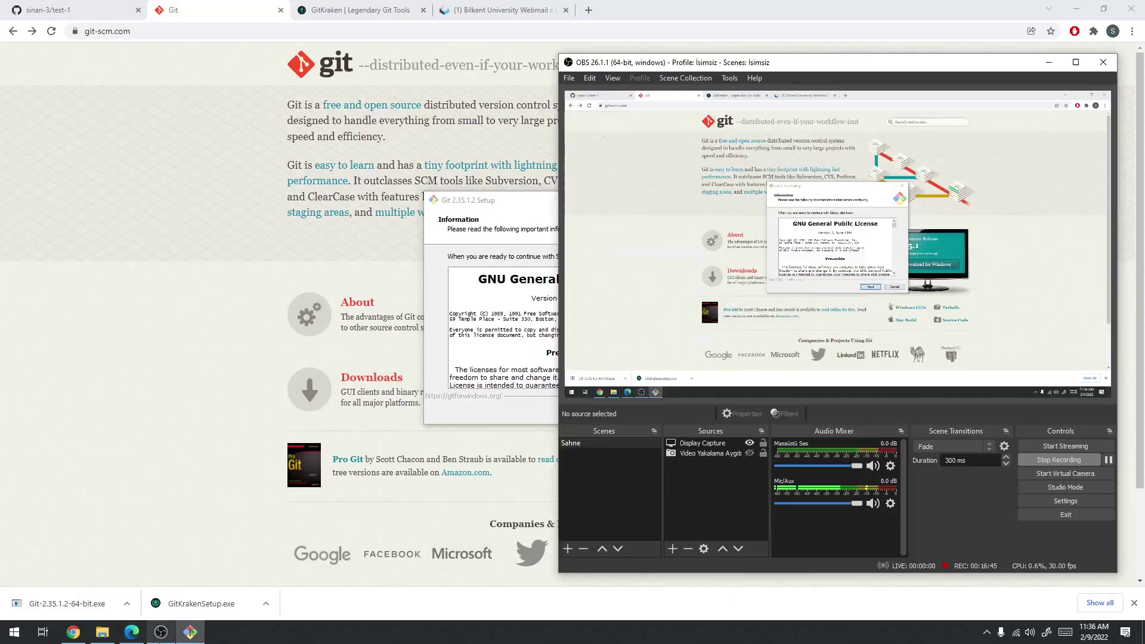
left_click(161, 633)
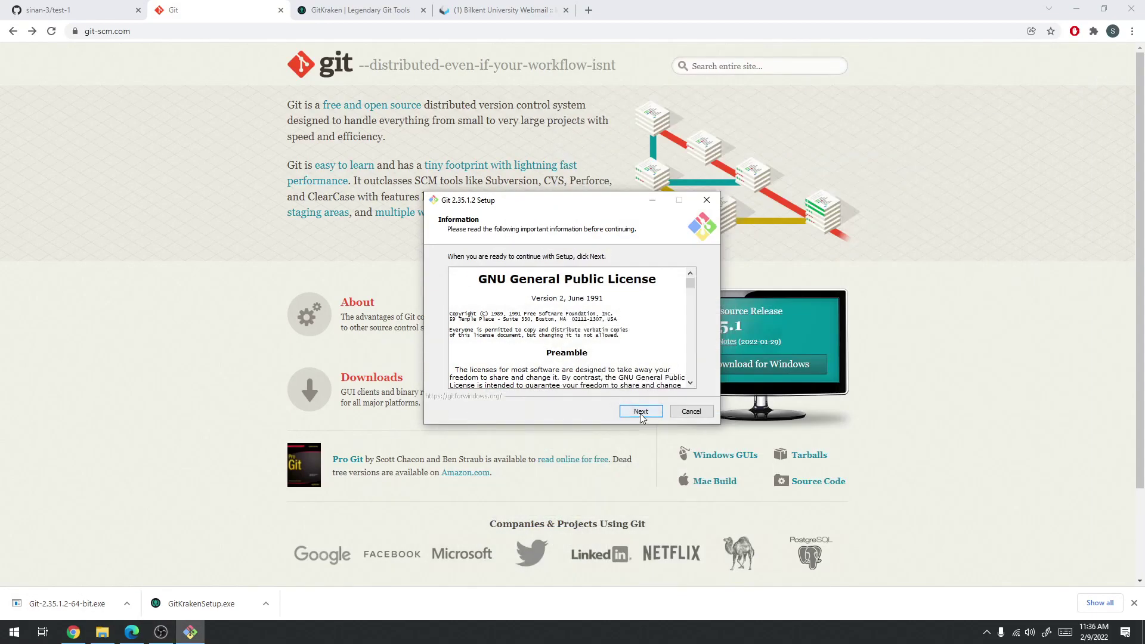
left_click(185, 262)
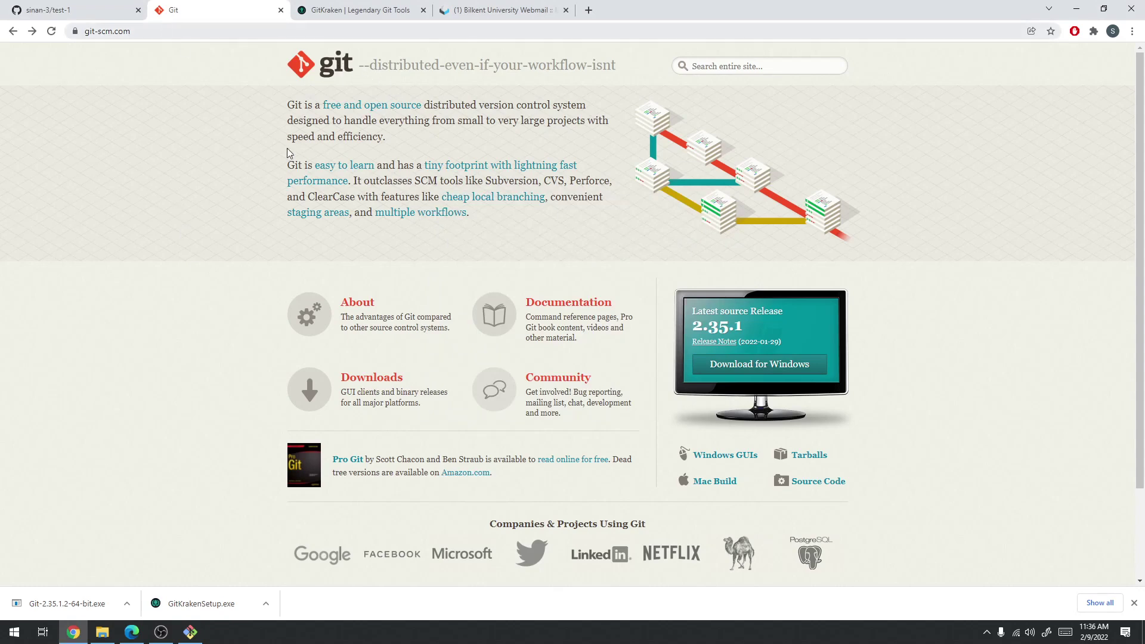
left_click(360, 380)
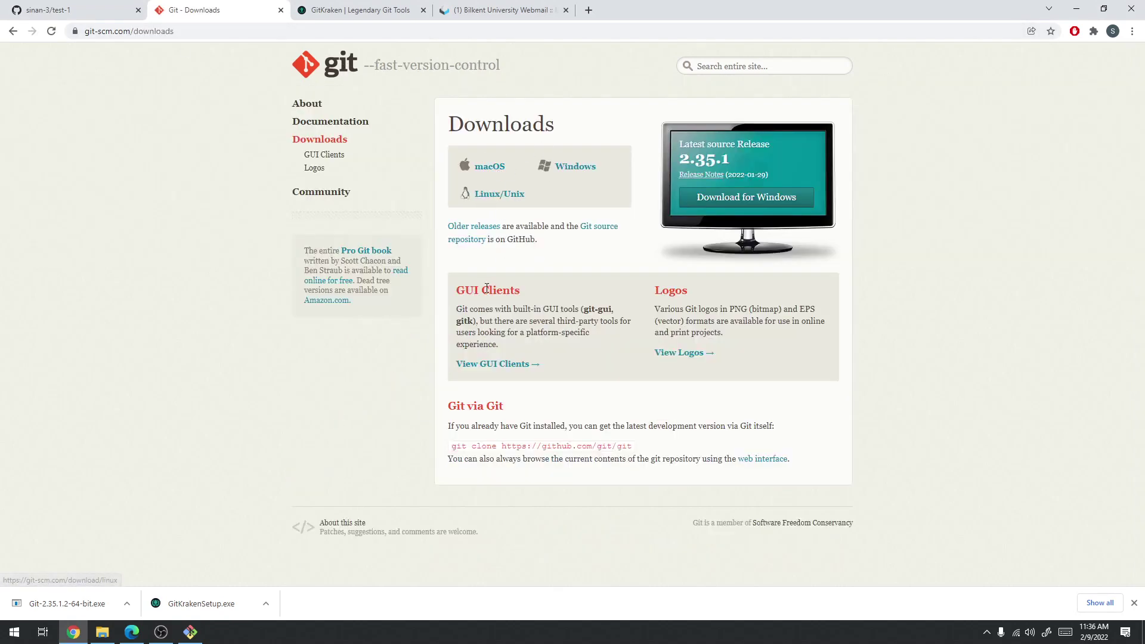
left_click(197, 633)
Accept license, default folder and components, skip the Start Menu folder, keep Vim as editor
left_click(646, 413)
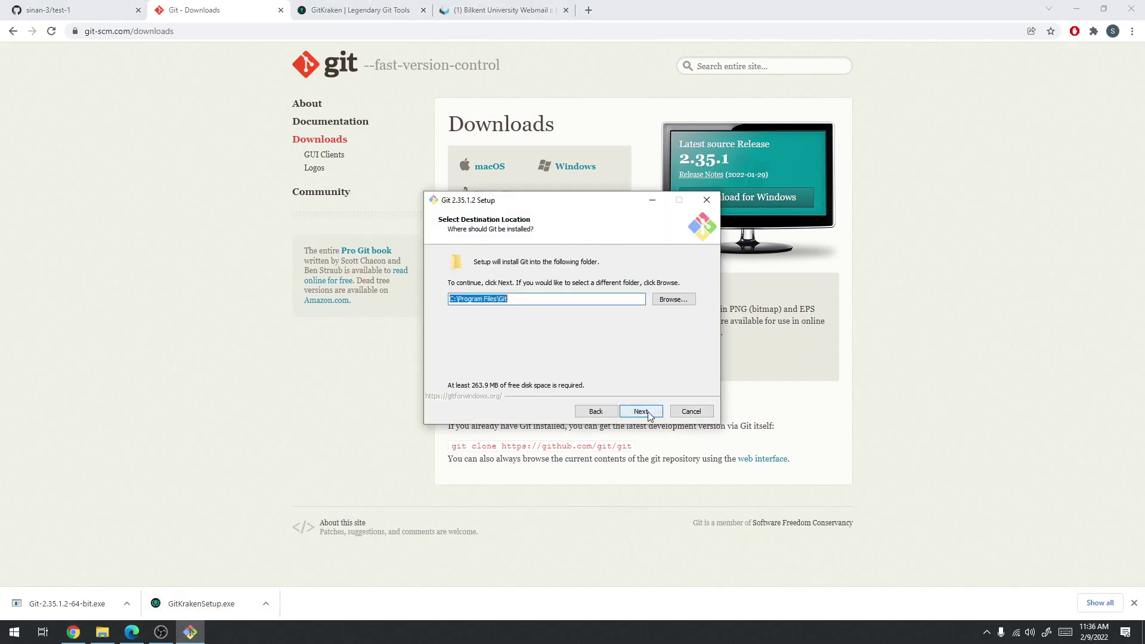
left_click(648, 413)
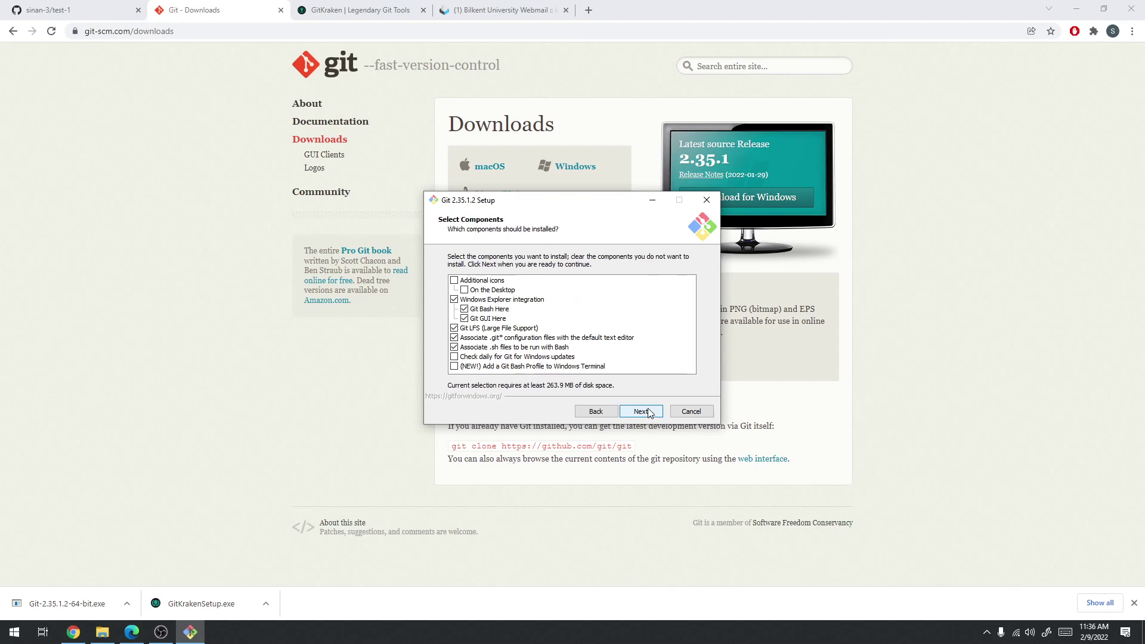
left_click(649, 413)
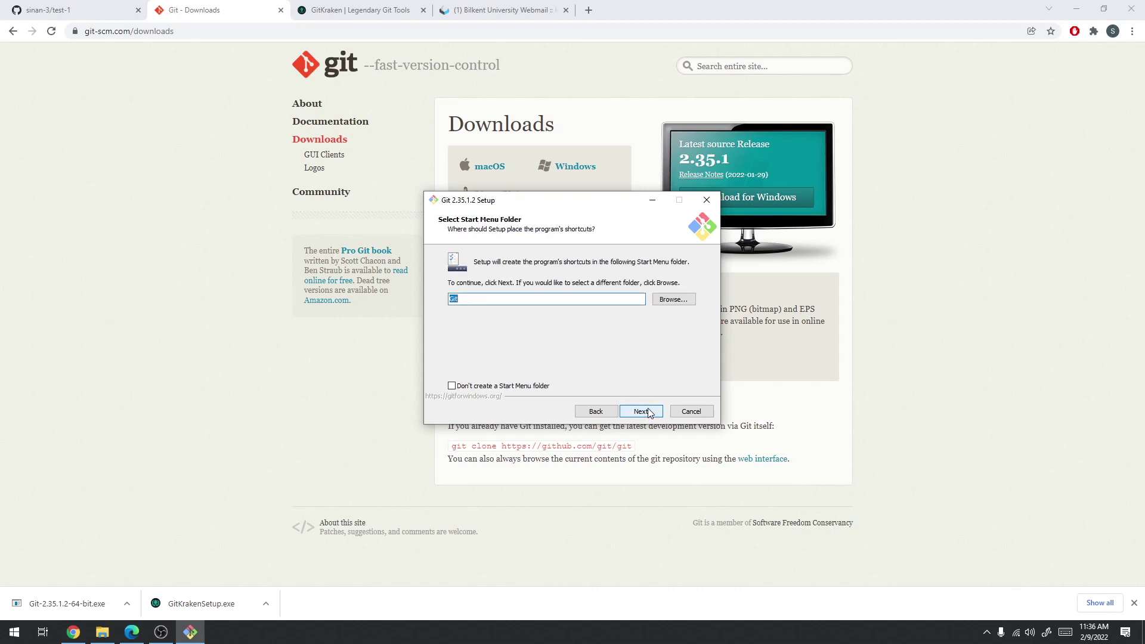
left_click(546, 387)
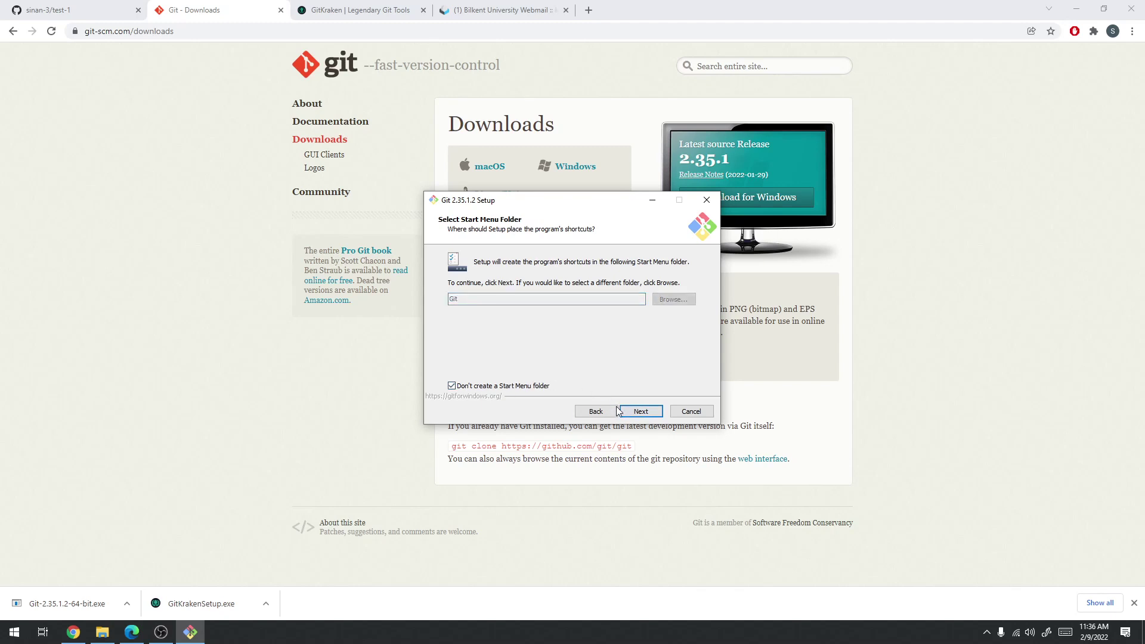
left_click(637, 413)
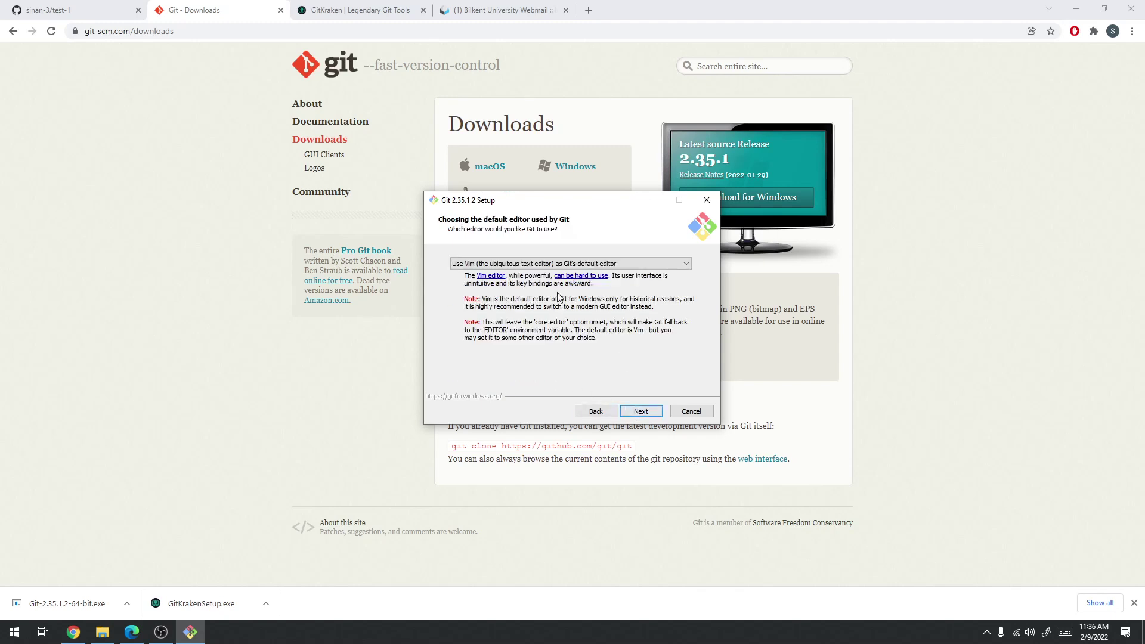
left_click(549, 264)
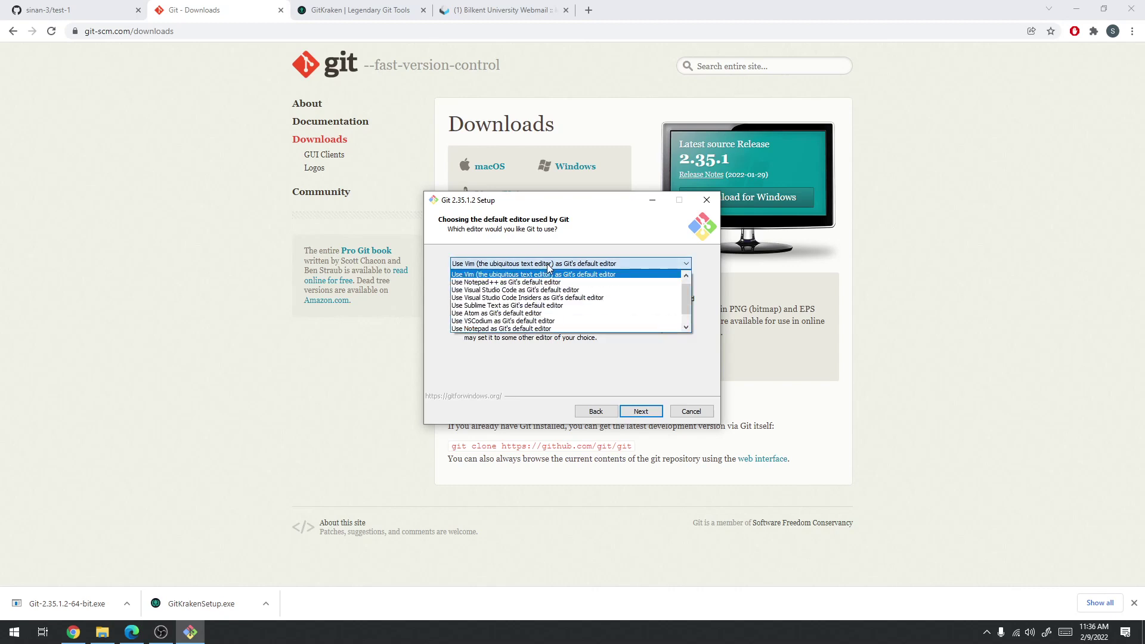
left_click(549, 266)
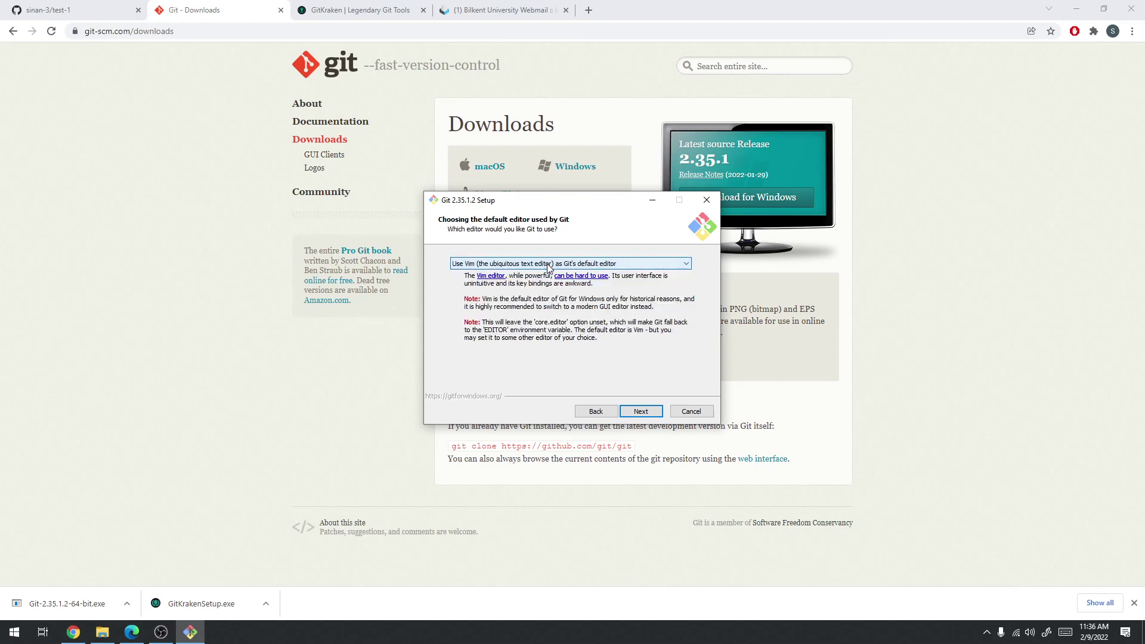
left_click(641, 412)
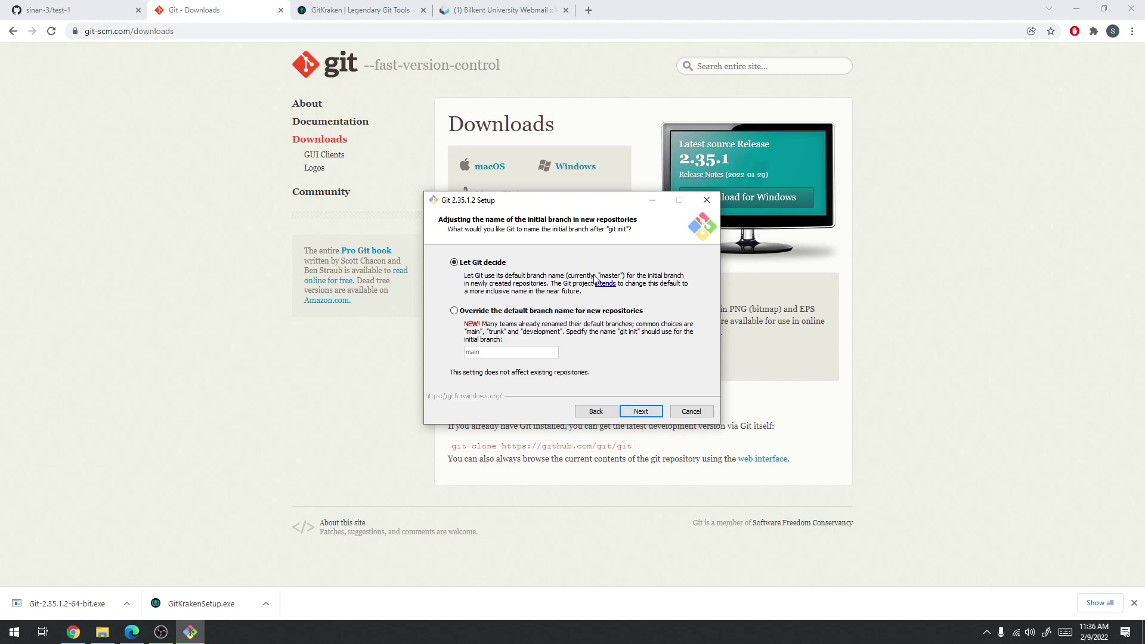
Keep defaults for branch name, PATH, SSH, HTTPS, line endings, MinTTY, pull, credentials and extras, then install
left_click(642, 412)
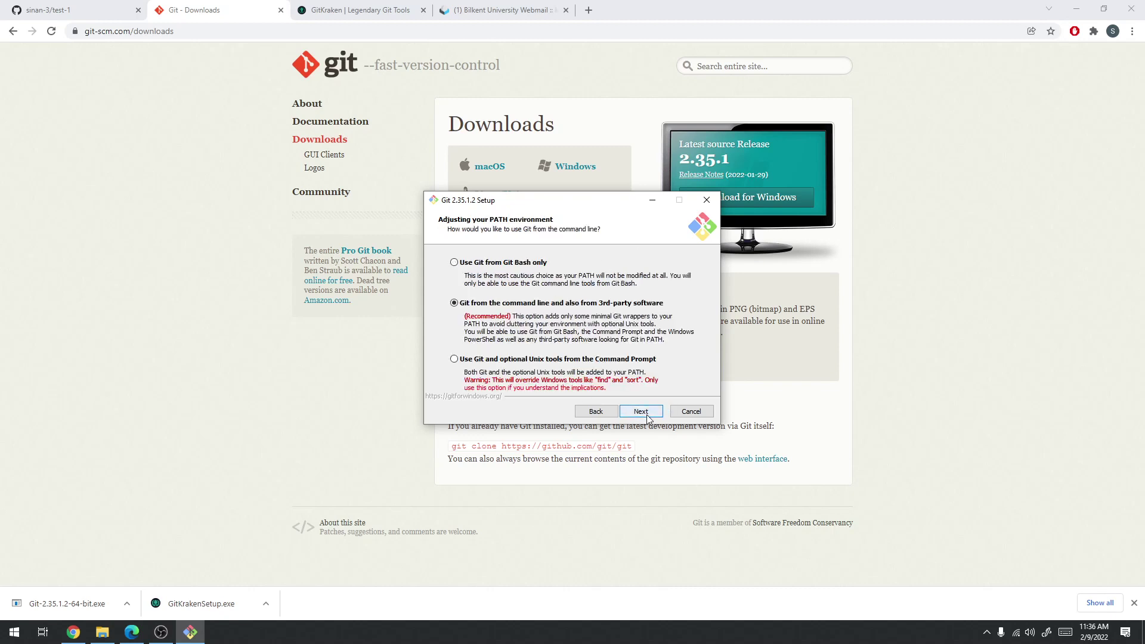
left_click(642, 412)
left_click(644, 413)
left_click(644, 414)
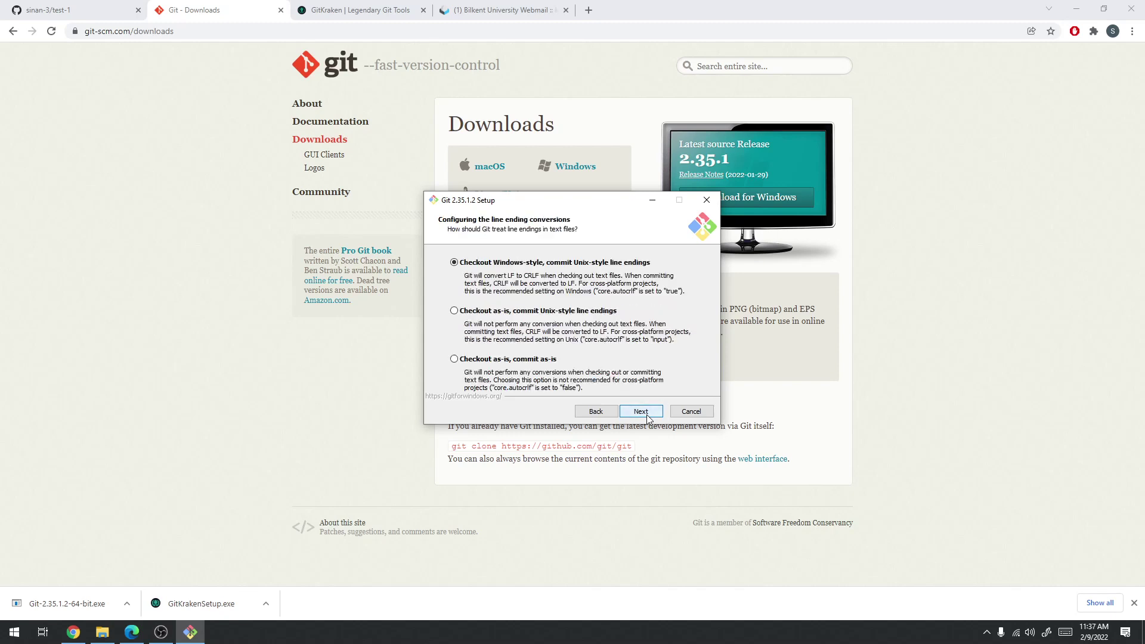
left_click(644, 413)
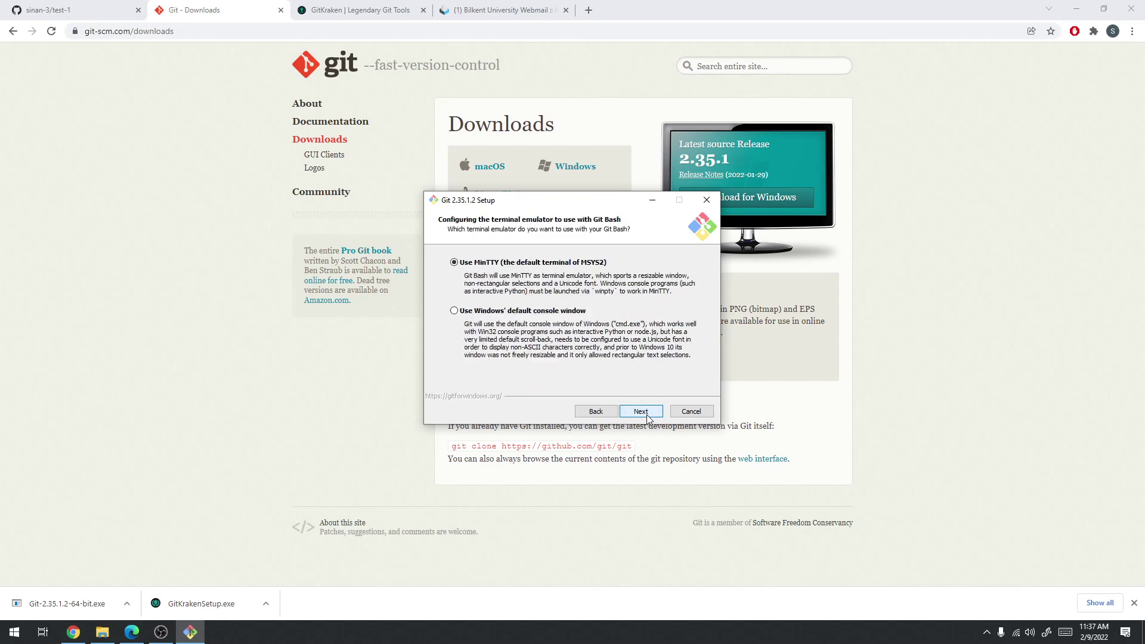
left_click(643, 413)
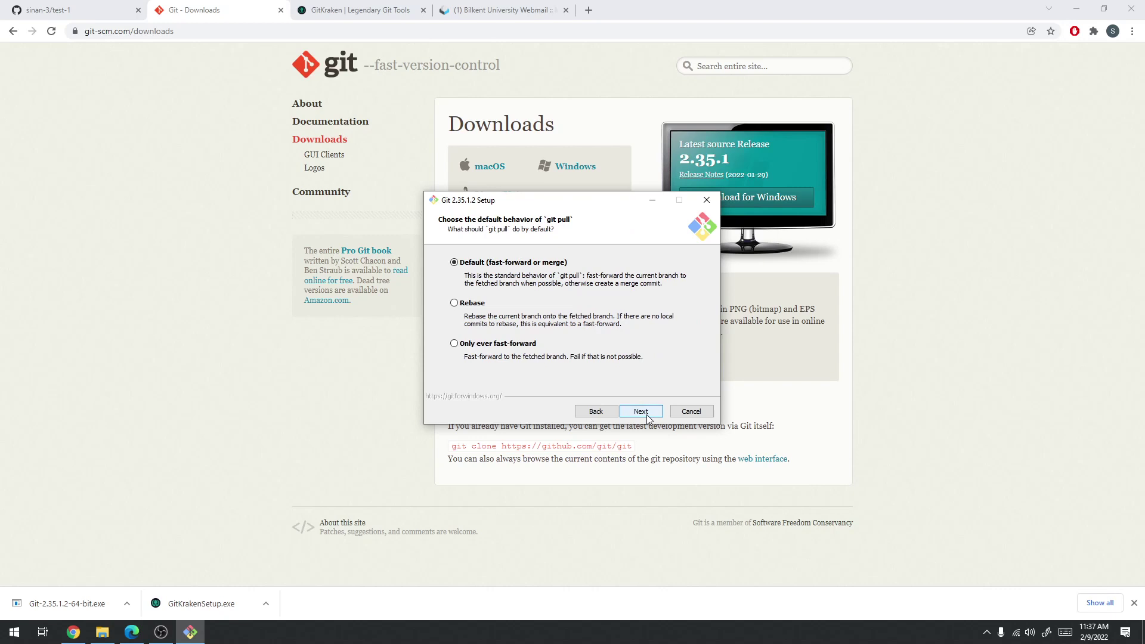
left_click(644, 413)
left_click(644, 413)
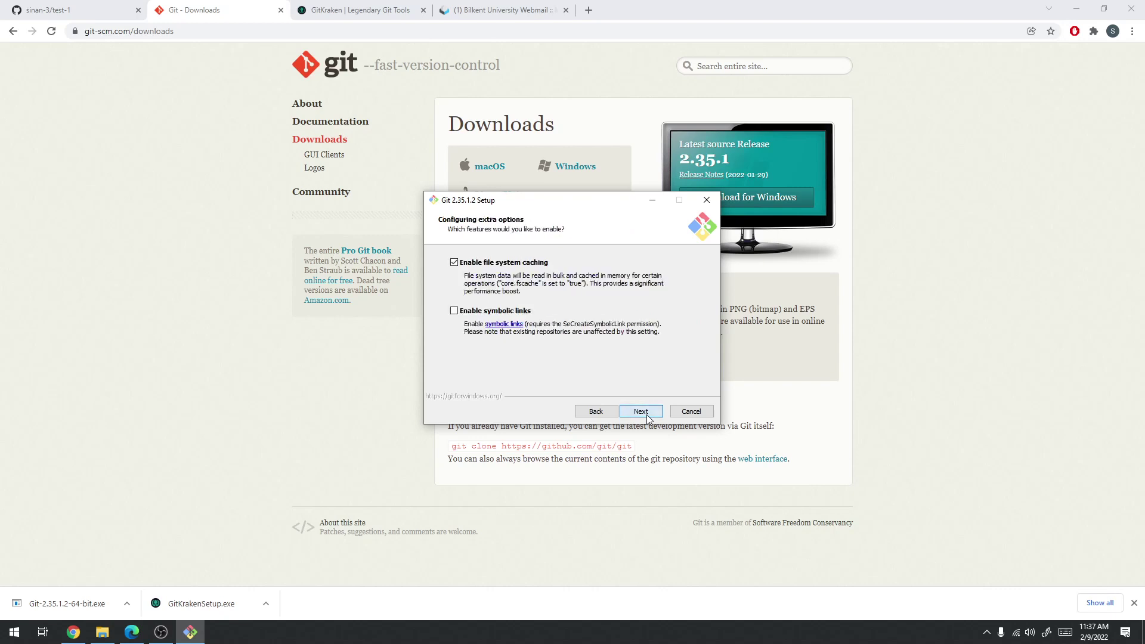
left_click(643, 413)
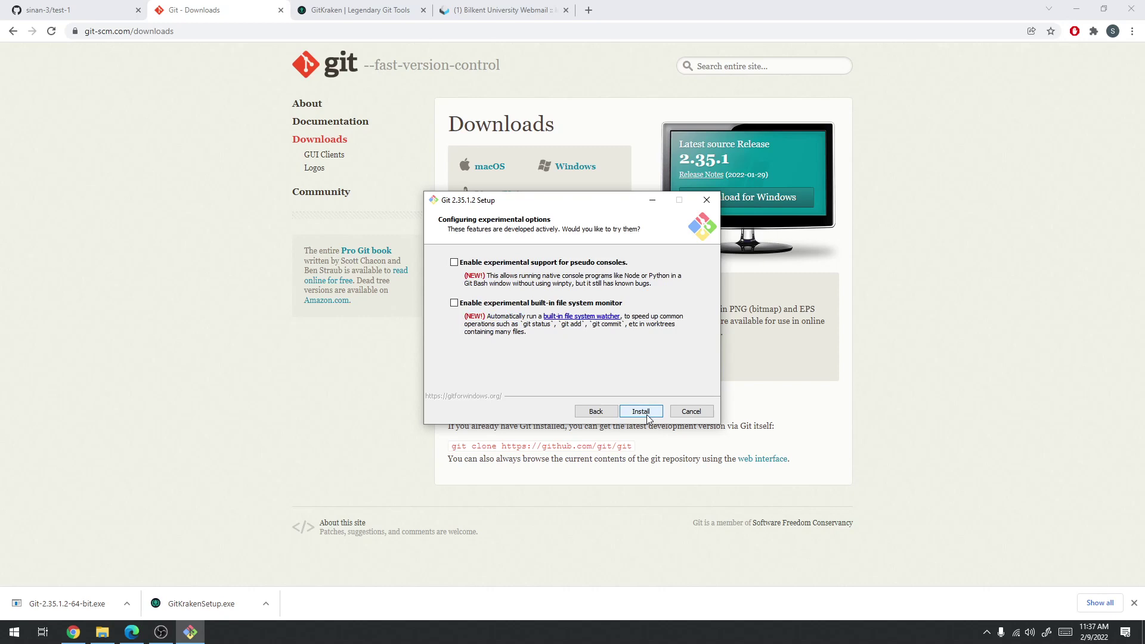
left_click(647, 416)
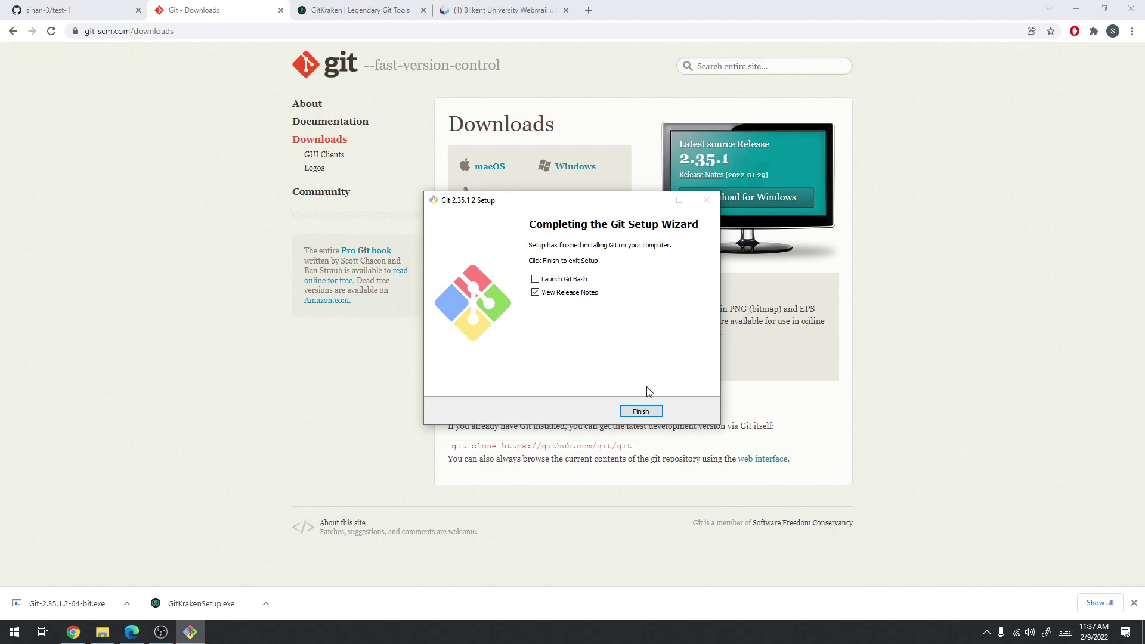
Untick View Release Notes, finish the Git 2.35.1.2 installer, and return to the GitKraken website
left_click(563, 294)
left_click(651, 411)
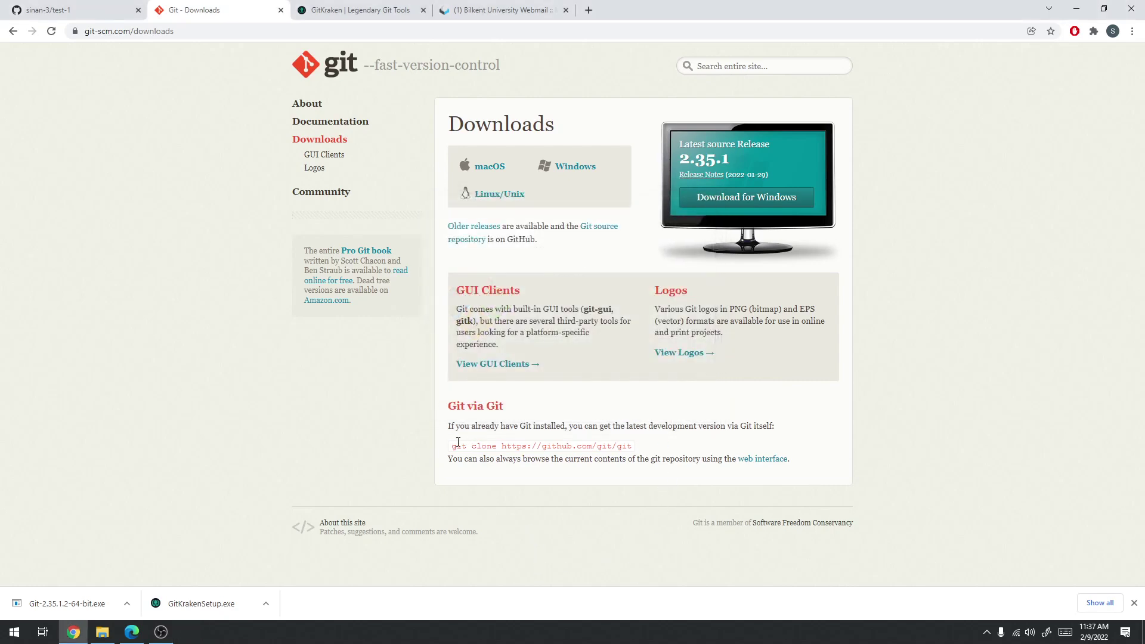
left_click(323, 8)
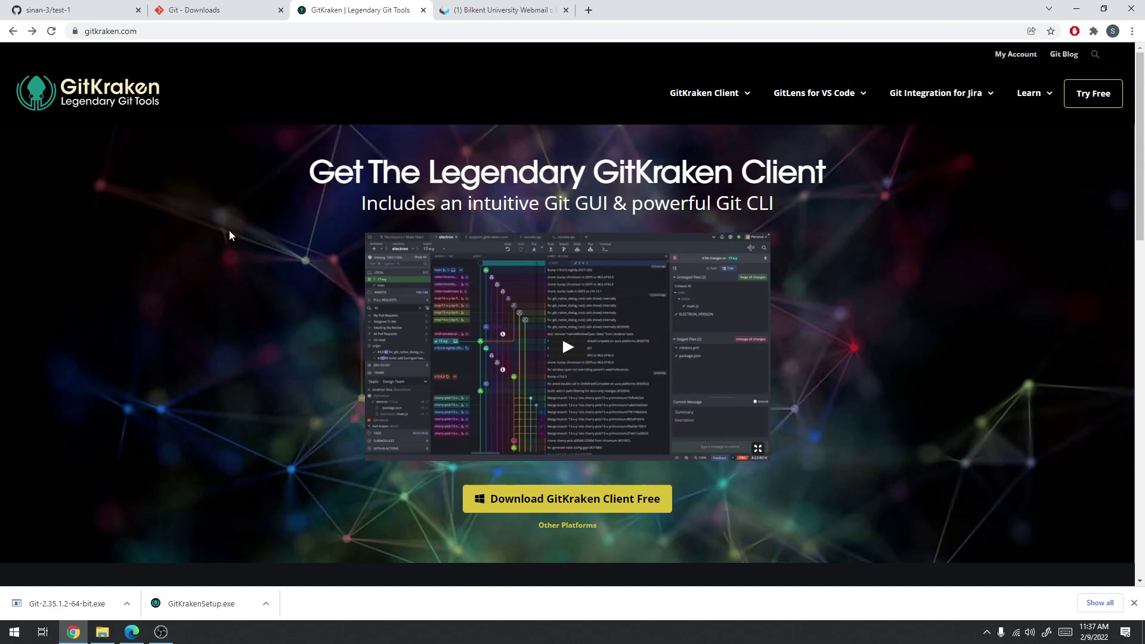
Open the GitKraken Client download page for Other Platforms
scroll(230, 235, "down", 10)
scroll(256, 341, "up", 5)
scroll(260, 344, "up", 8)
scroll(489, 410, "down", 7)
scroll(489, 409, "up", 6)
scroll(528, 507, "up", 1)
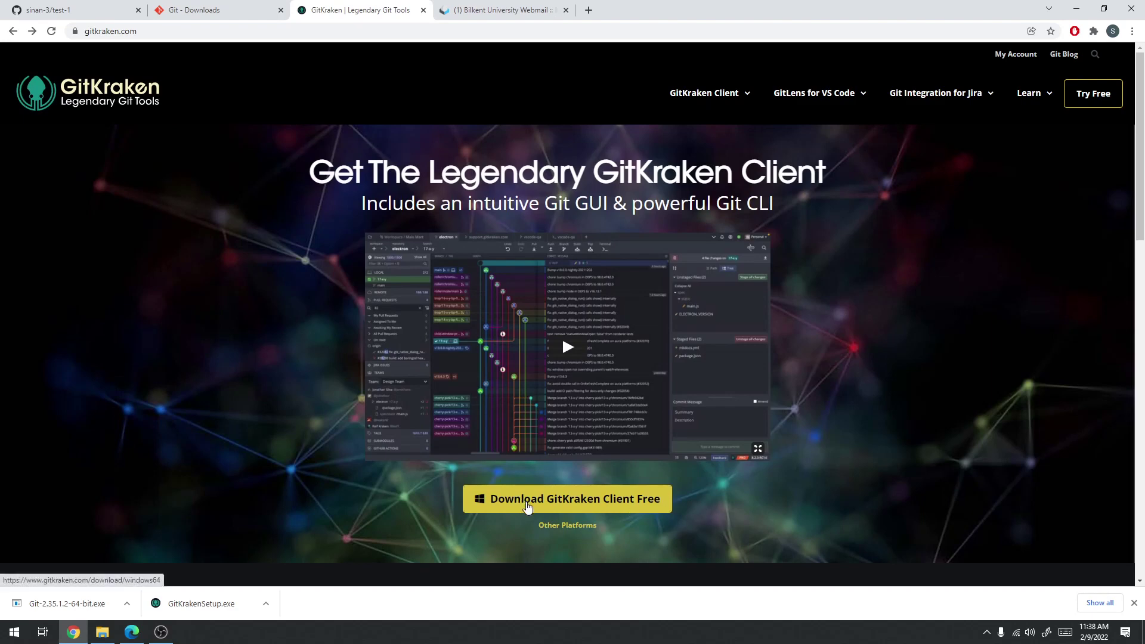
left_click(561, 525)
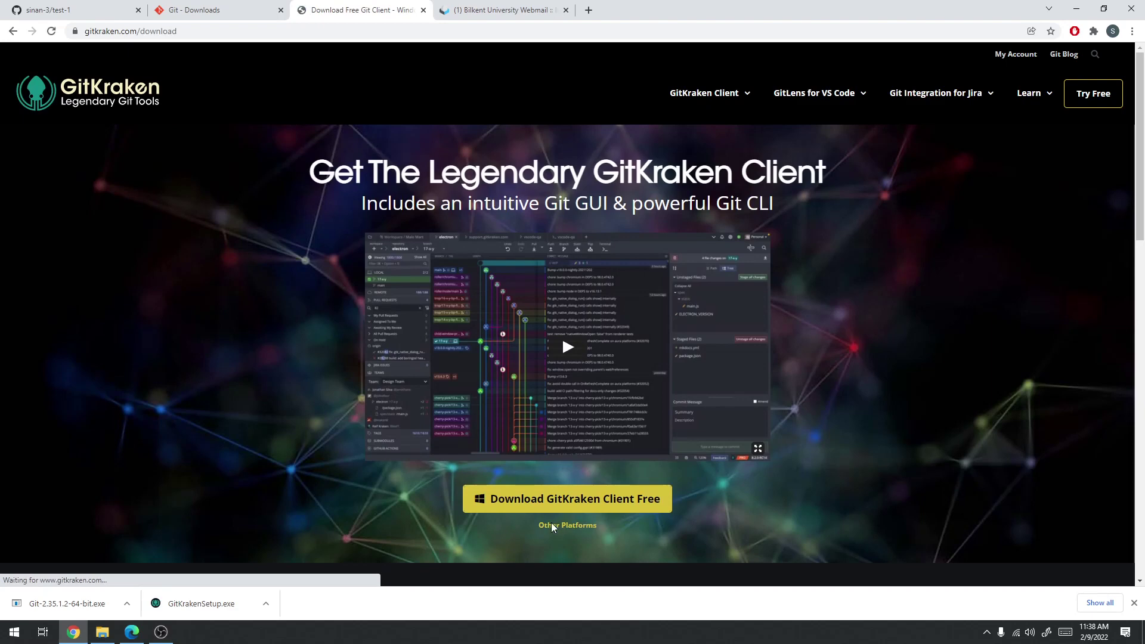
Run the already downloaded GitKrakenSetup.exe installer from the download shelf
scroll(376, 313, "down", 13)
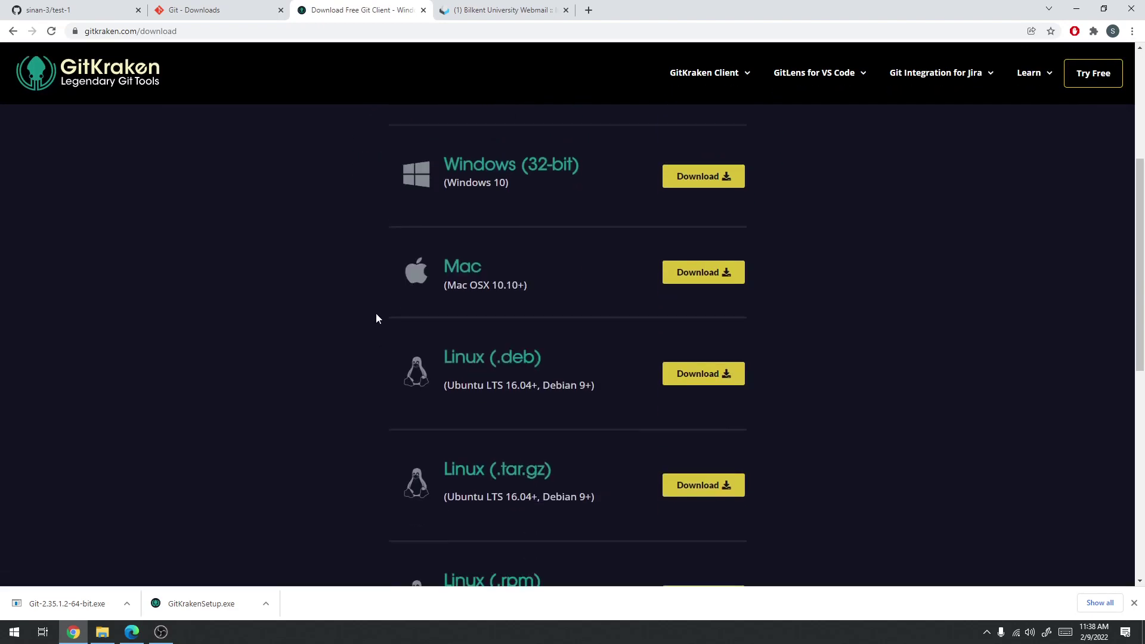
scroll(370, 306, "up", 14)
scroll(306, 315, "down", 1)
scroll(305, 313, "up", 1)
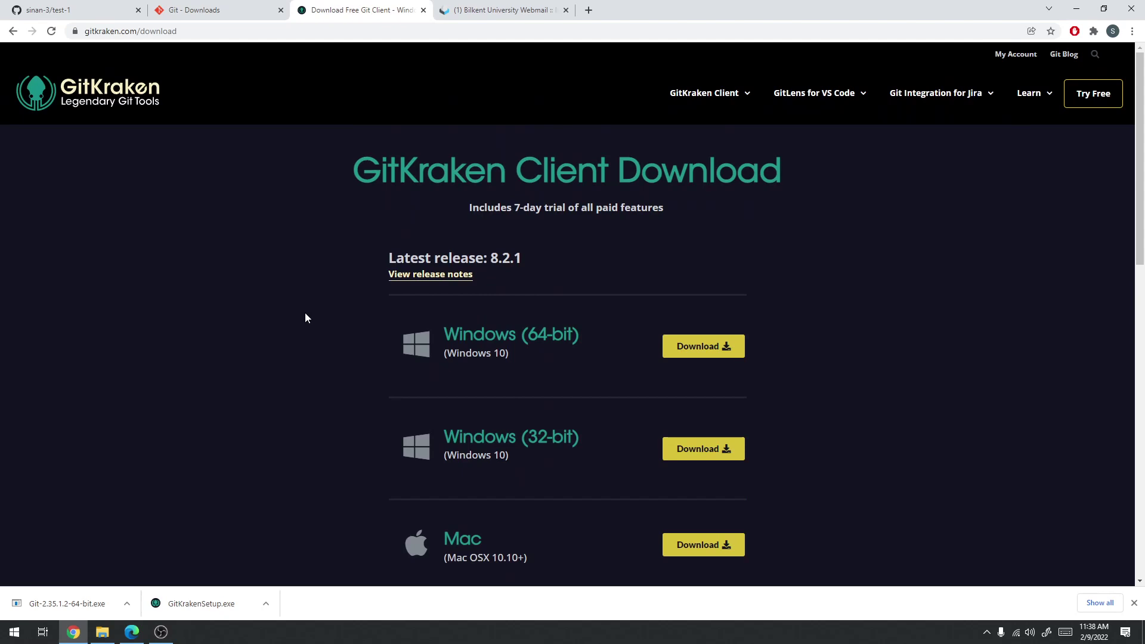
left_click(199, 604)
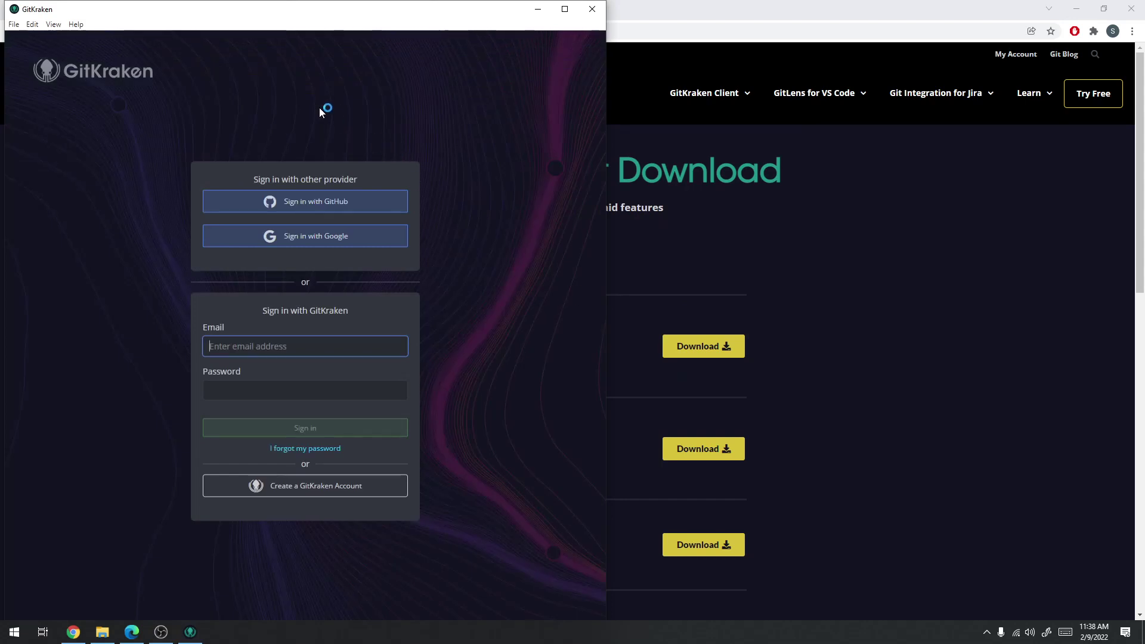
Move the GitKraken window to the screen centre and choose Sign in with GitHub
left_click_drag(249, 10, 457, 89)
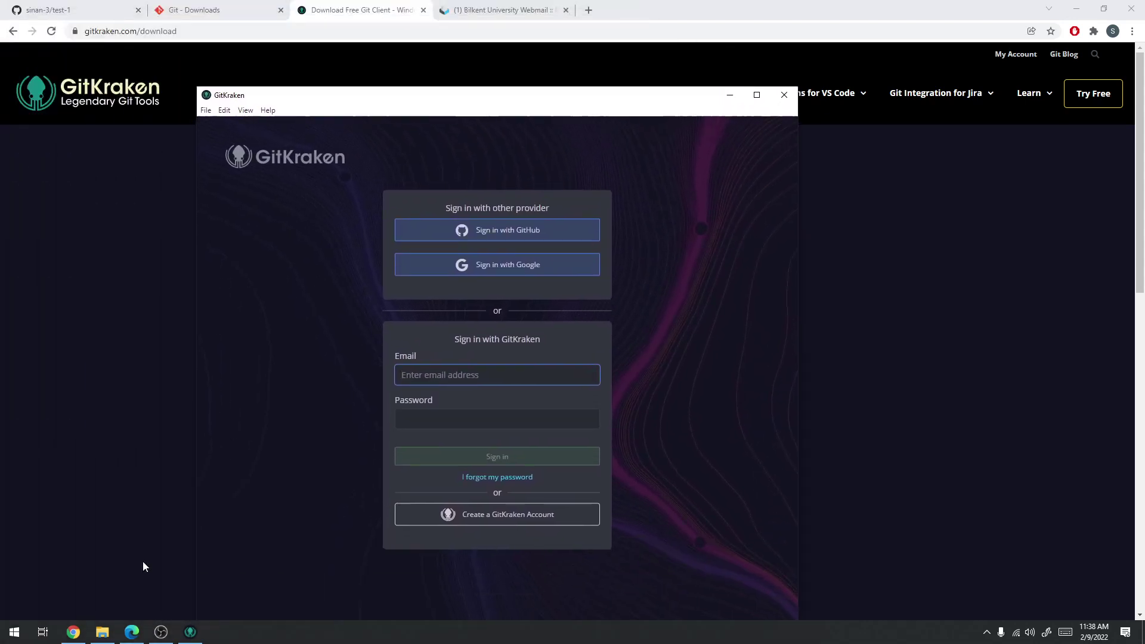
mouse_move(188, 631)
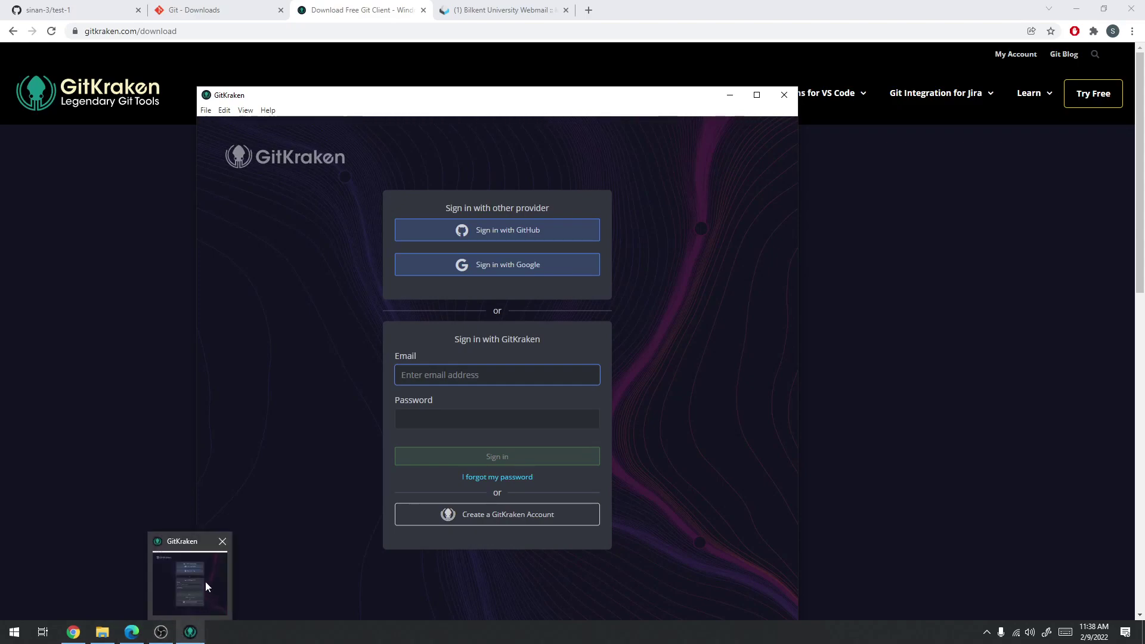
mouse_move(205, 585)
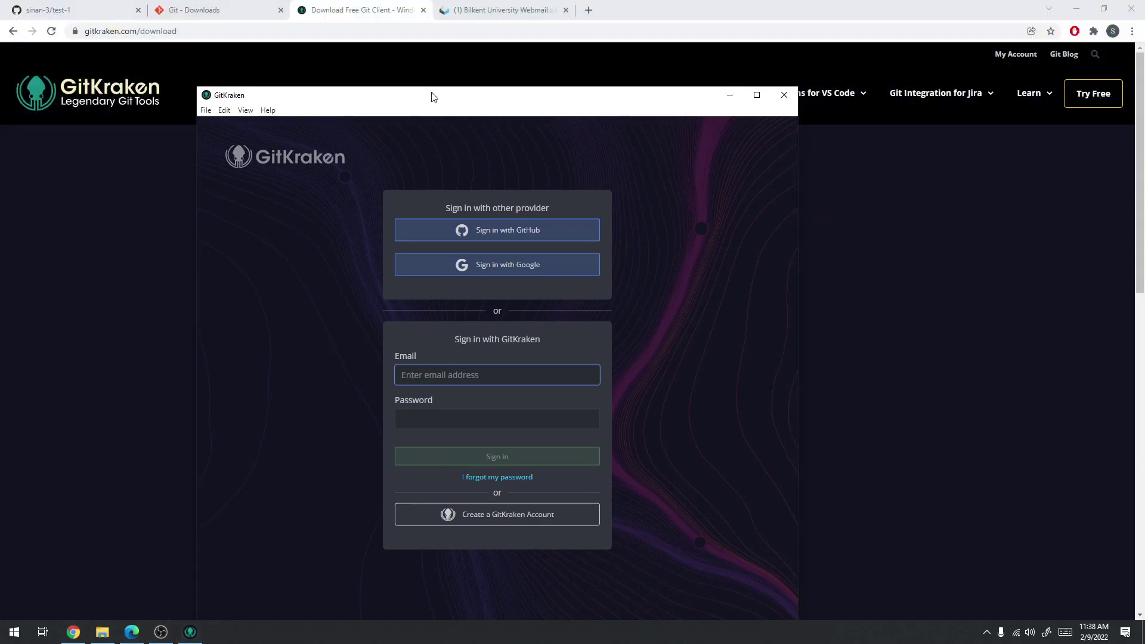
left_click_drag(429, 97, 482, 64)
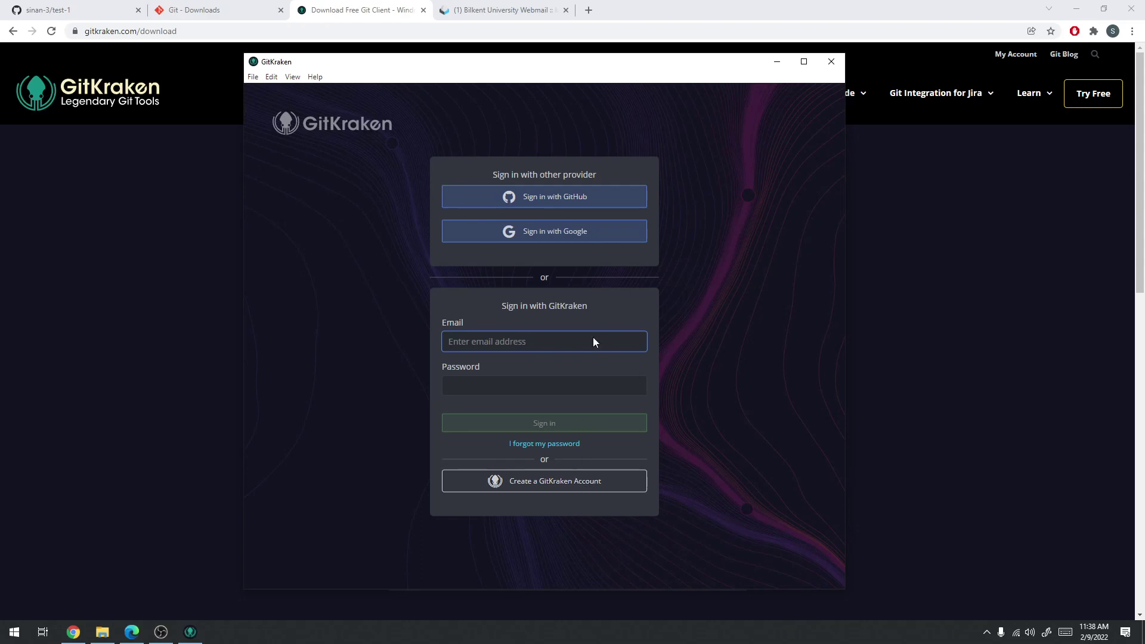
left_click(545, 201)
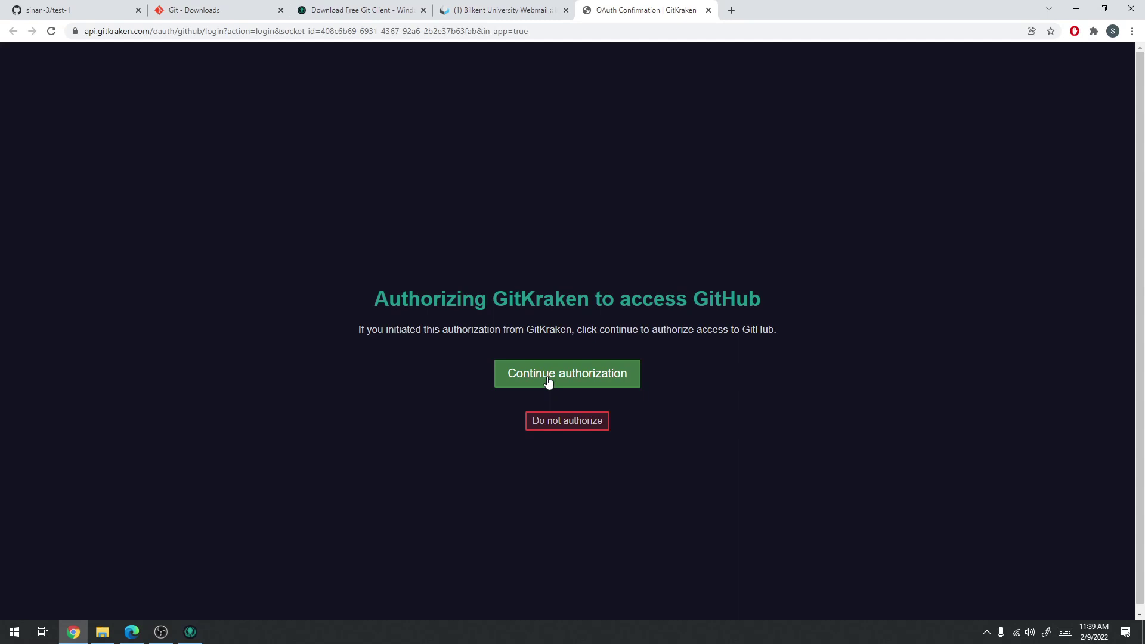
Continue and authorize Axosoft's GitKraken on GitHub, then return to the GitKraken app
left_click(548, 377)
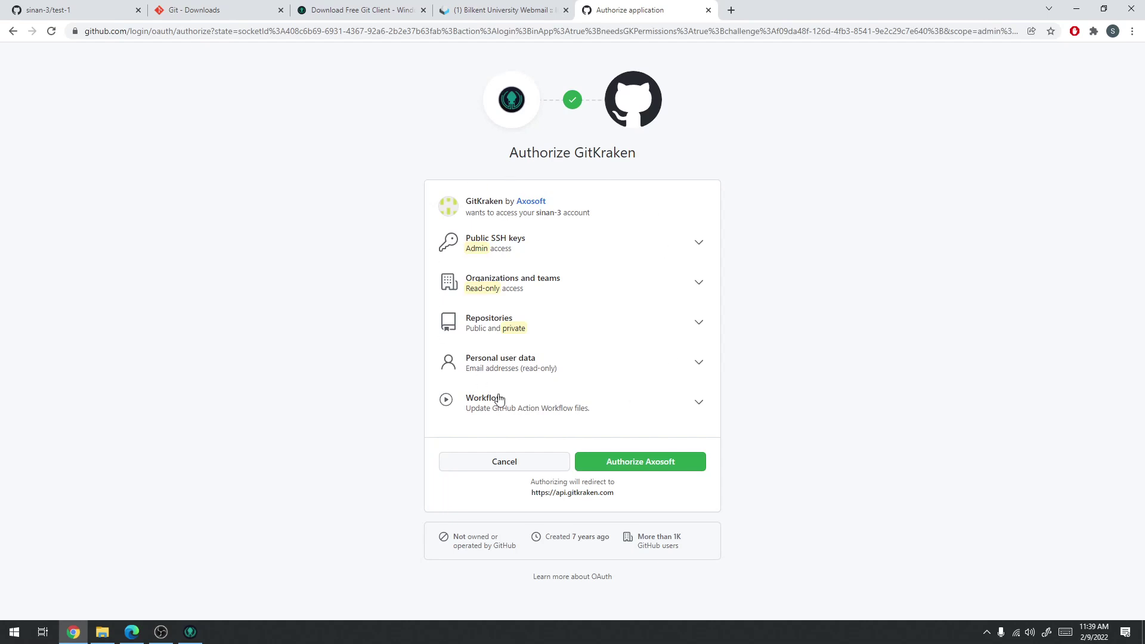
left_click(642, 465)
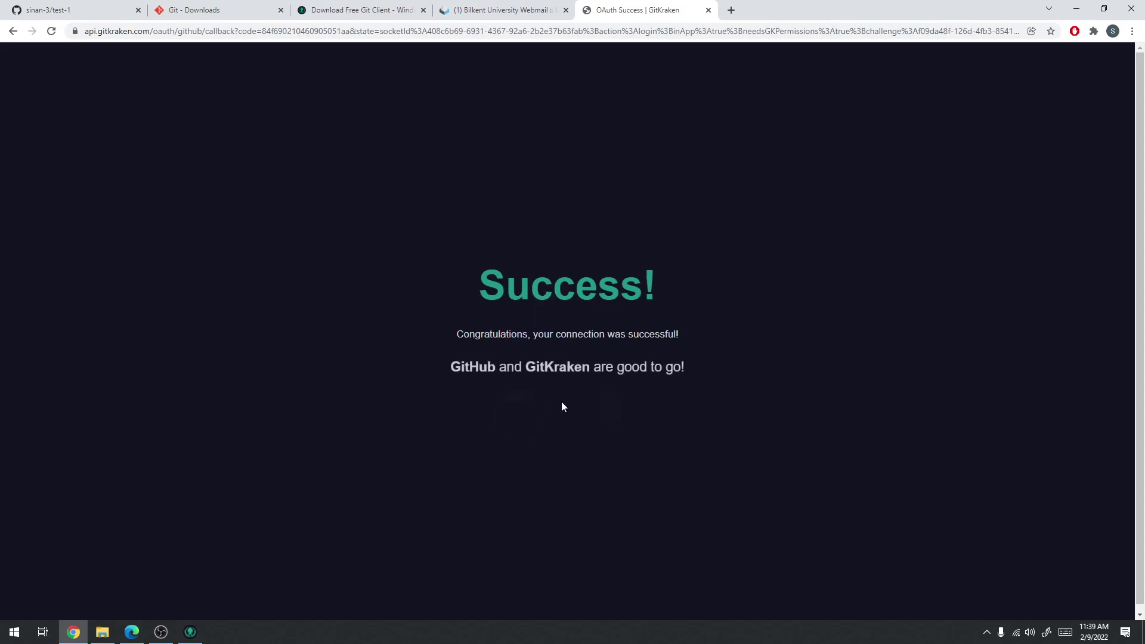
left_click(191, 632)
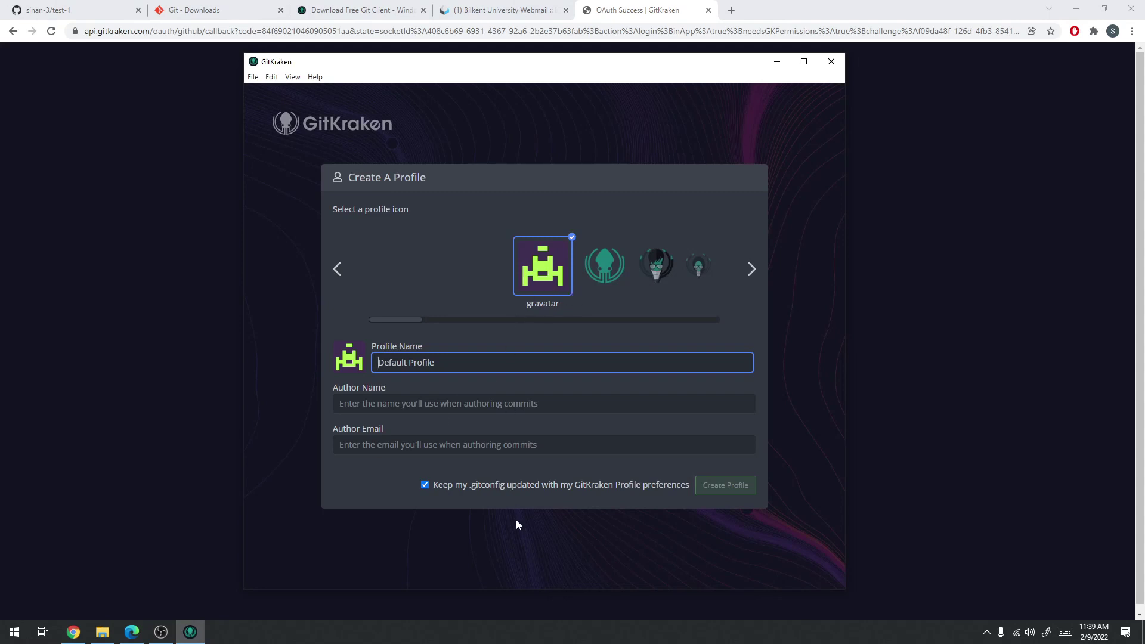
Replace the default Profile Name and fill in Author Name and Author Email with the user's details
left_click(590, 262)
left_click(482, 271)
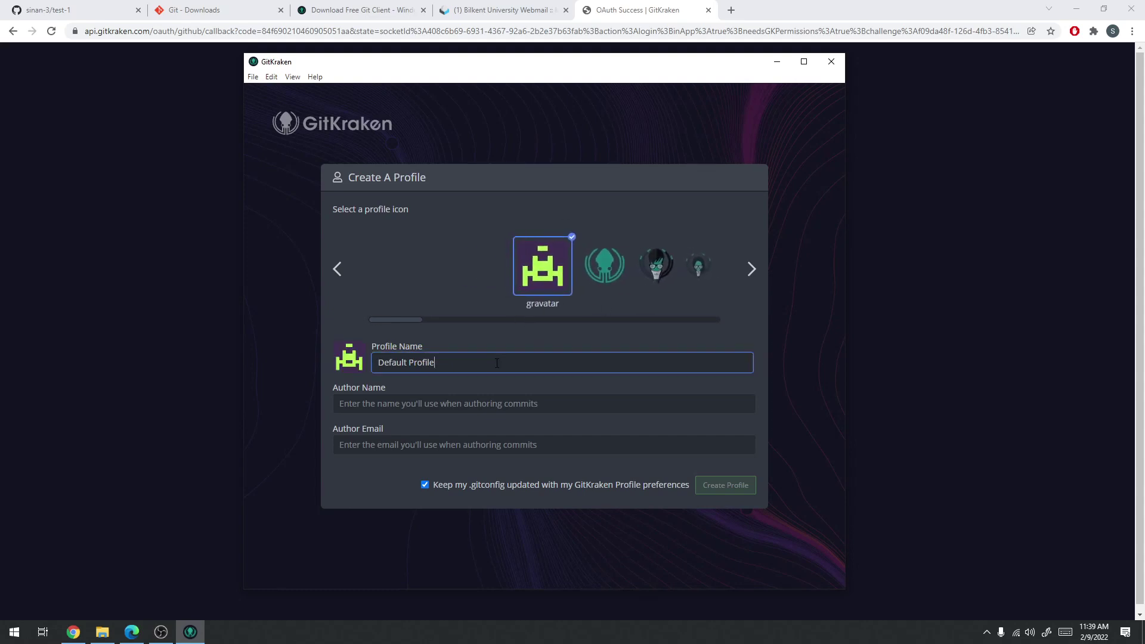
left_click_drag(496, 363, 324, 370)
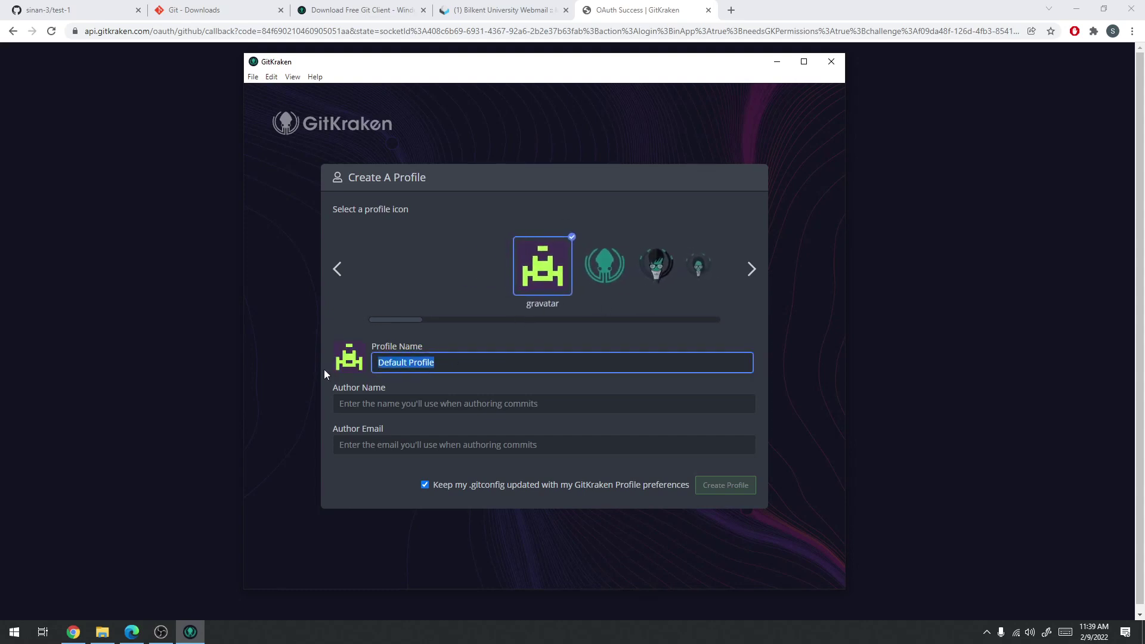
left_click(465, 365)
left_click(486, 412)
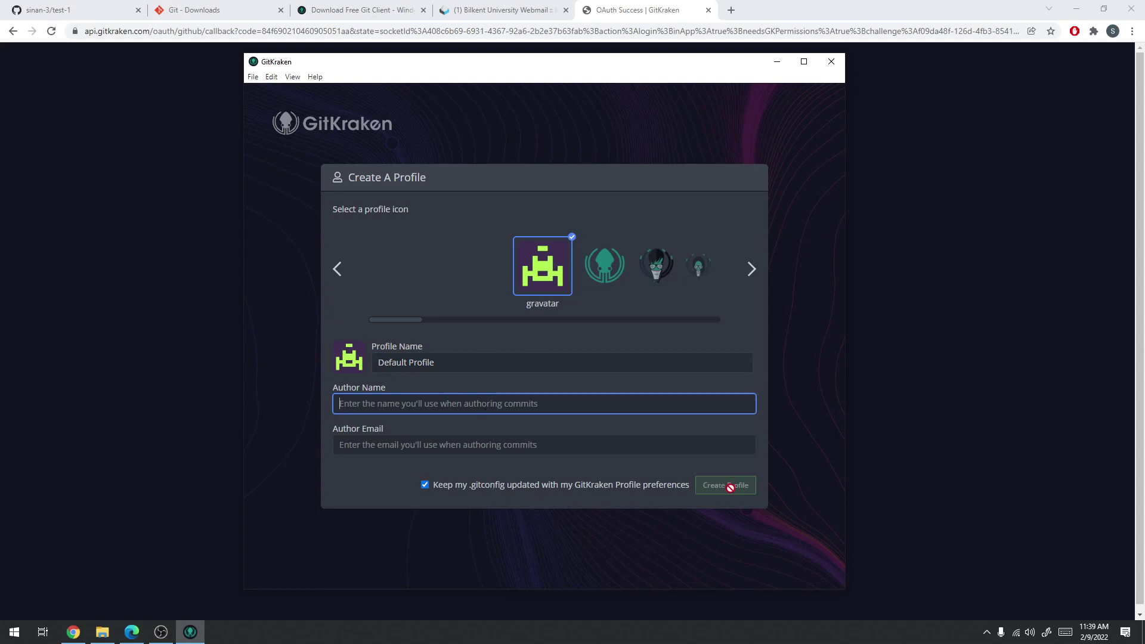
left_click_drag(430, 360, 306, 357)
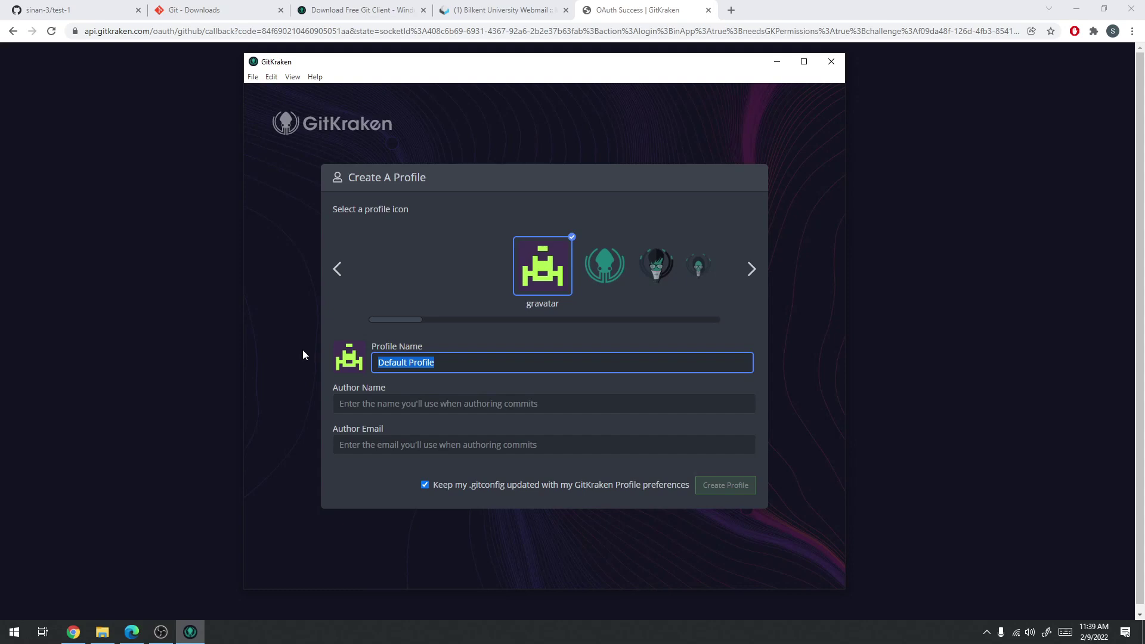
type("Sinan")
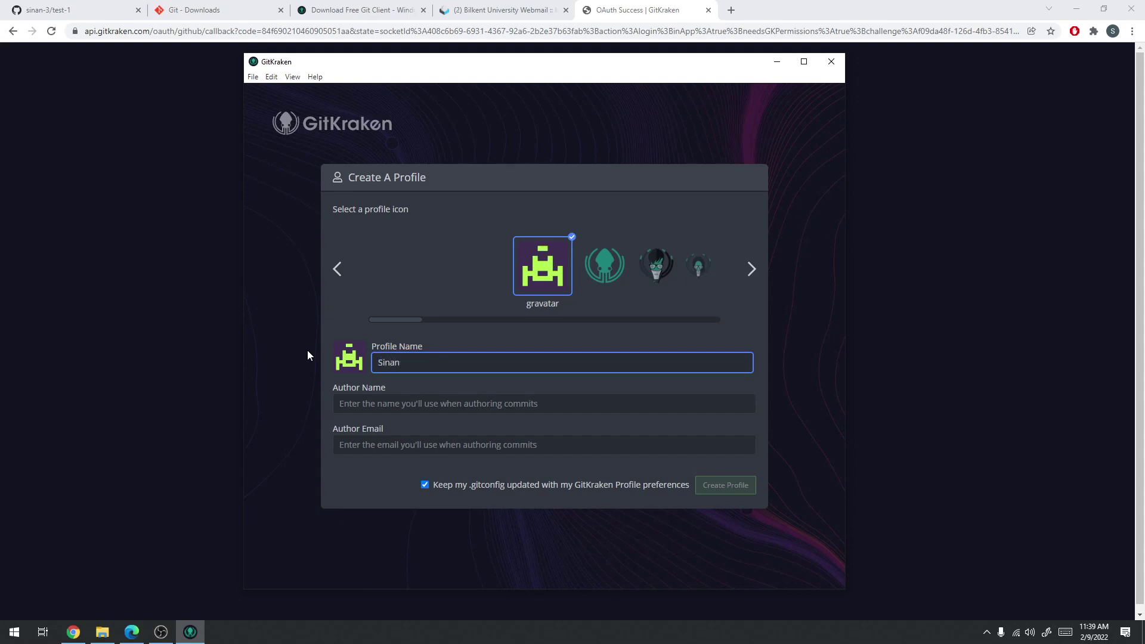
left_click(397, 409)
type("Sinan")
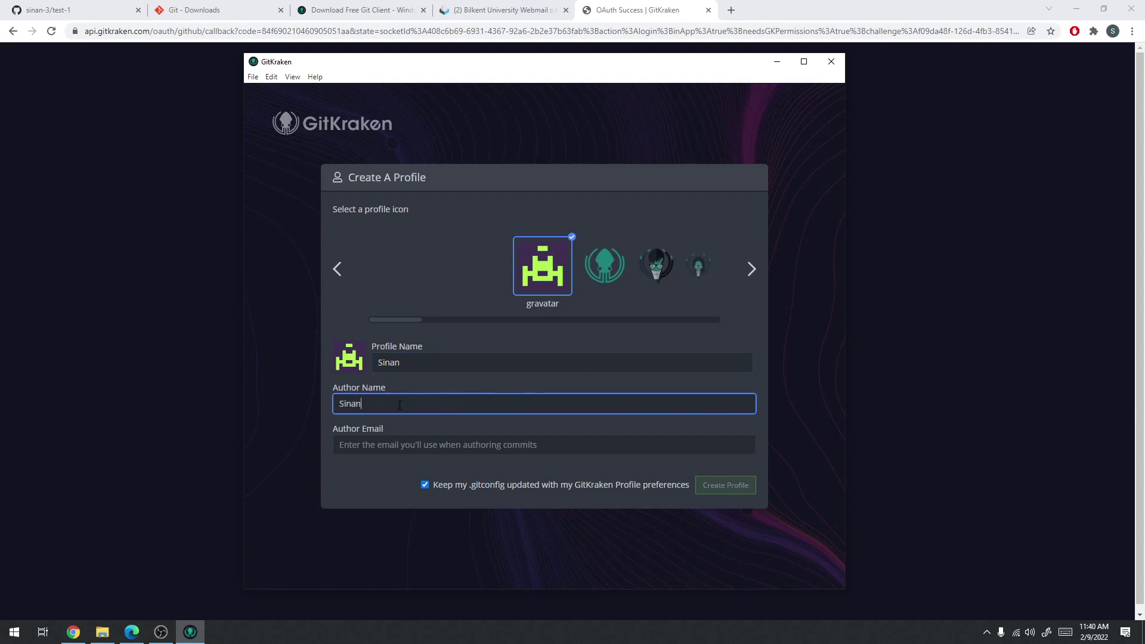
left_click(420, 445)
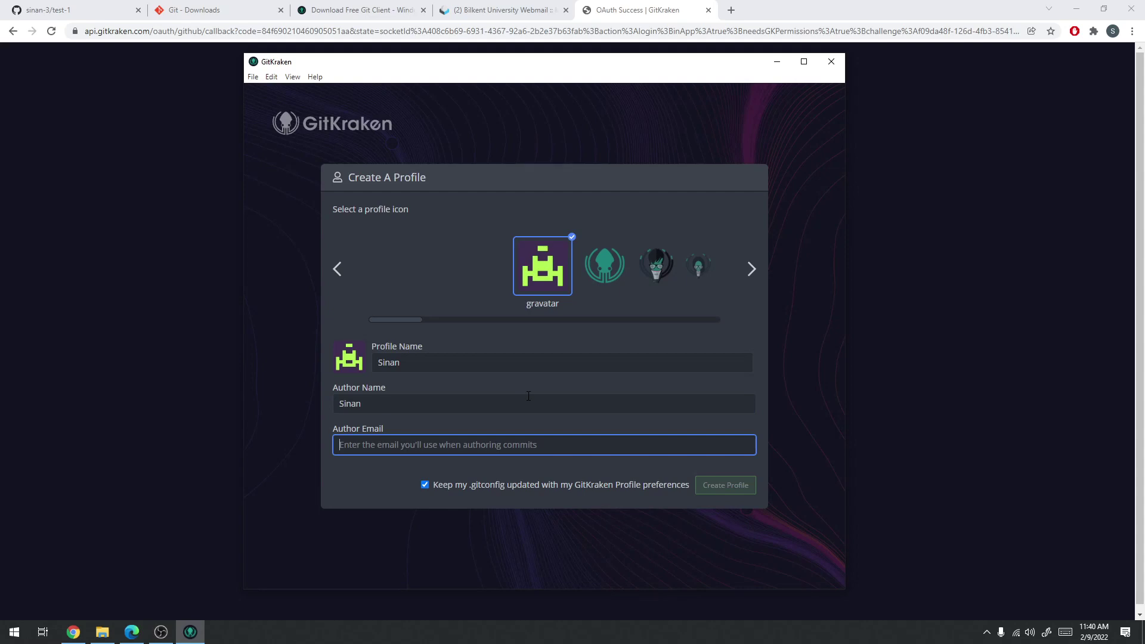
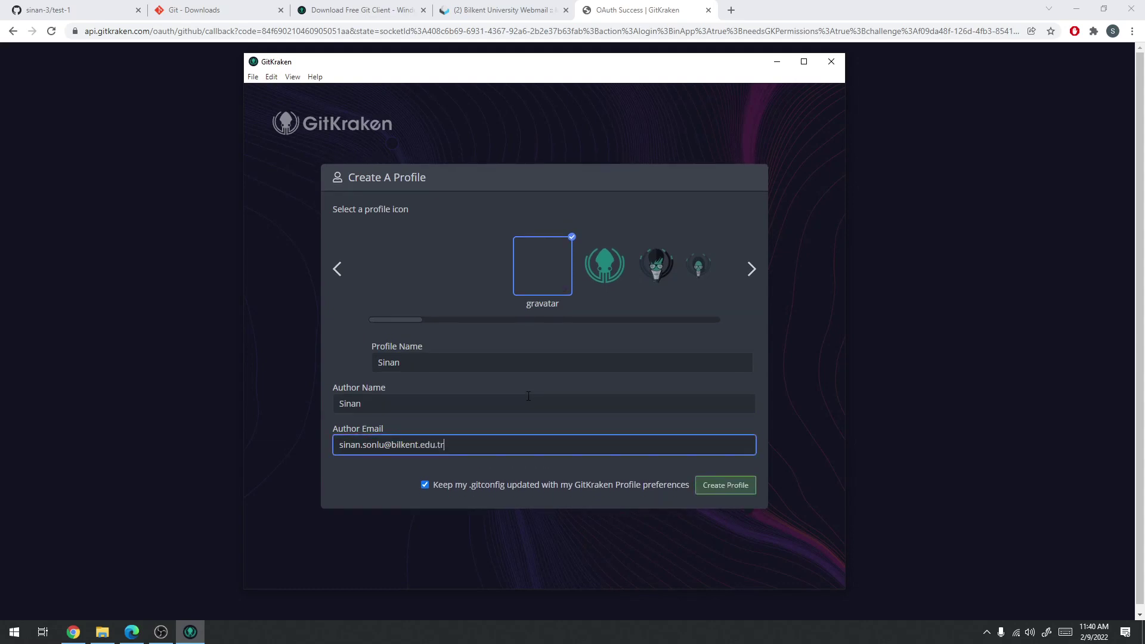
Choose the Kraken squid avatar and create the profile
left_click(381, 365)
left_click(394, 404)
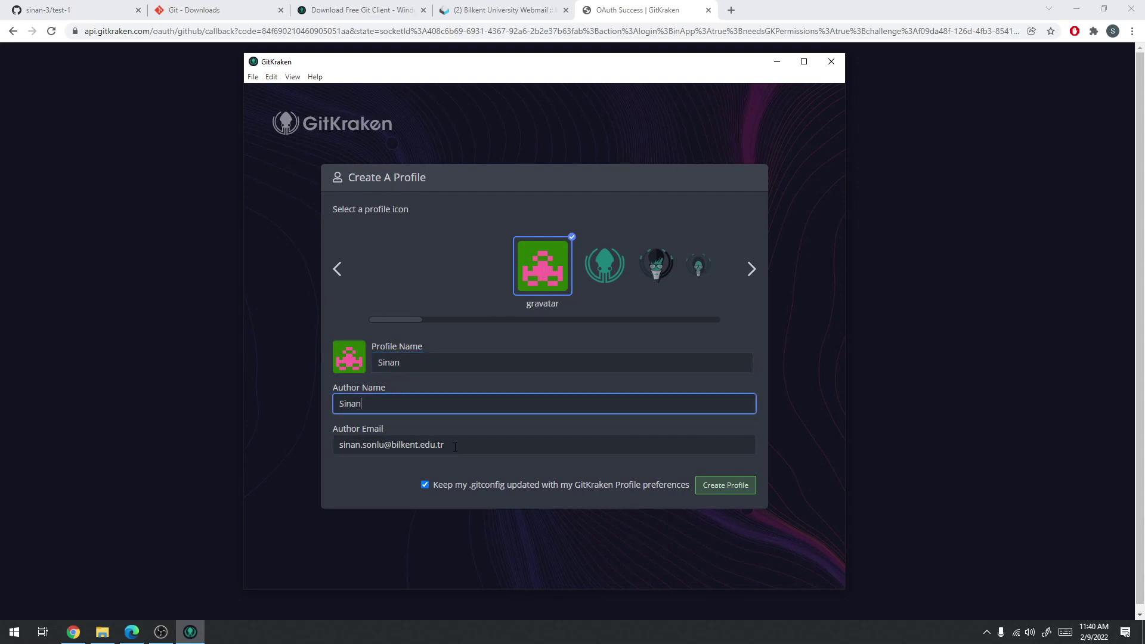
key("Tab")
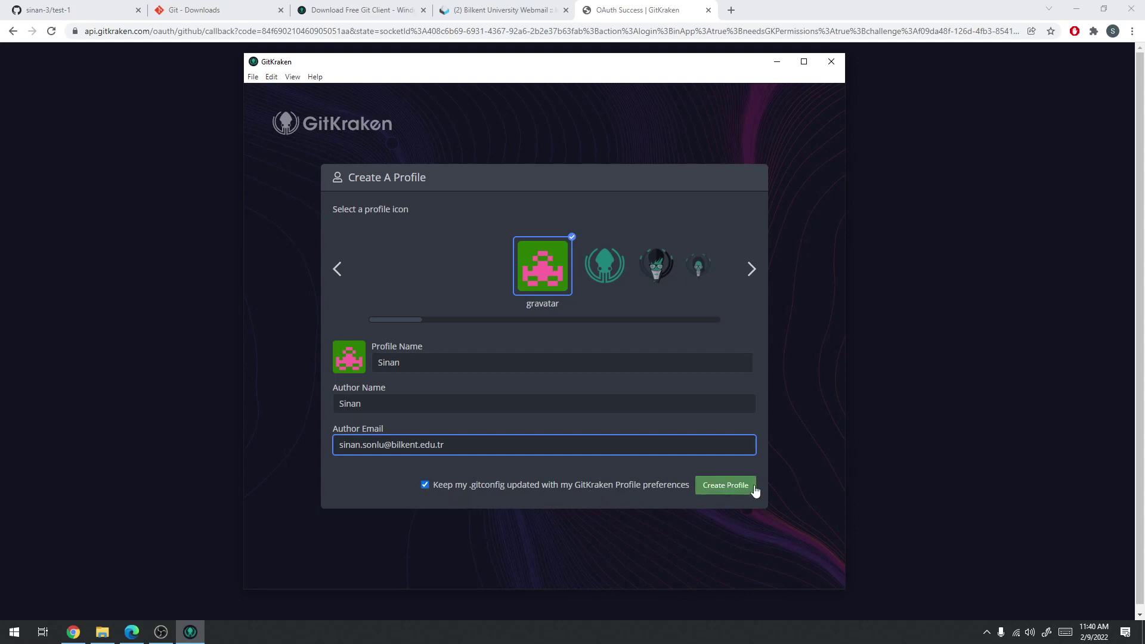
left_click(588, 253)
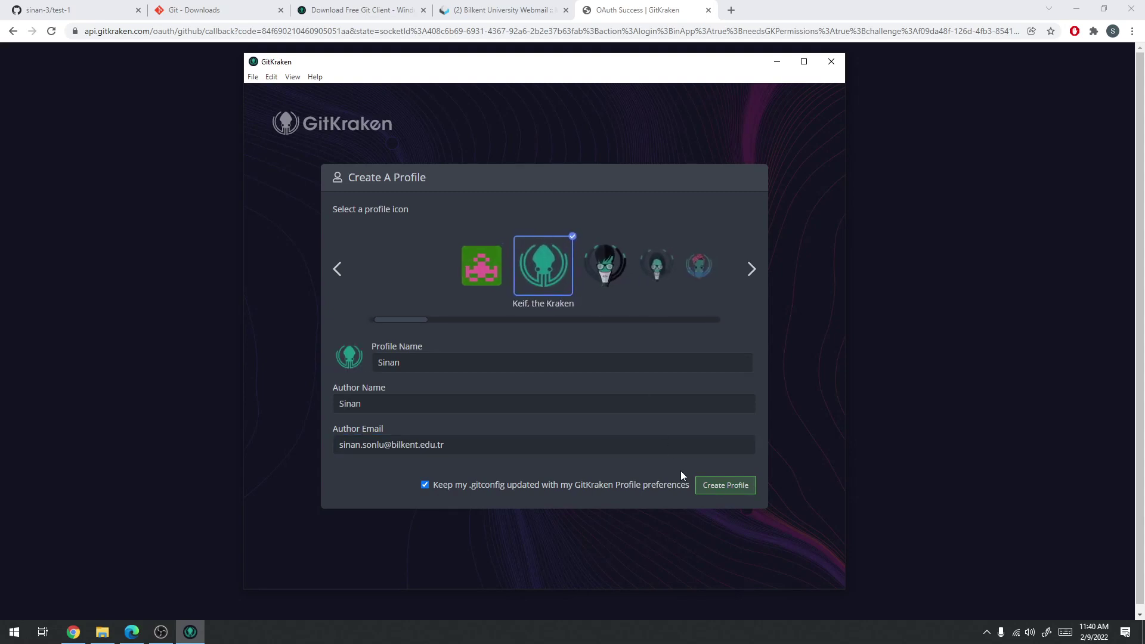
left_click(718, 486)
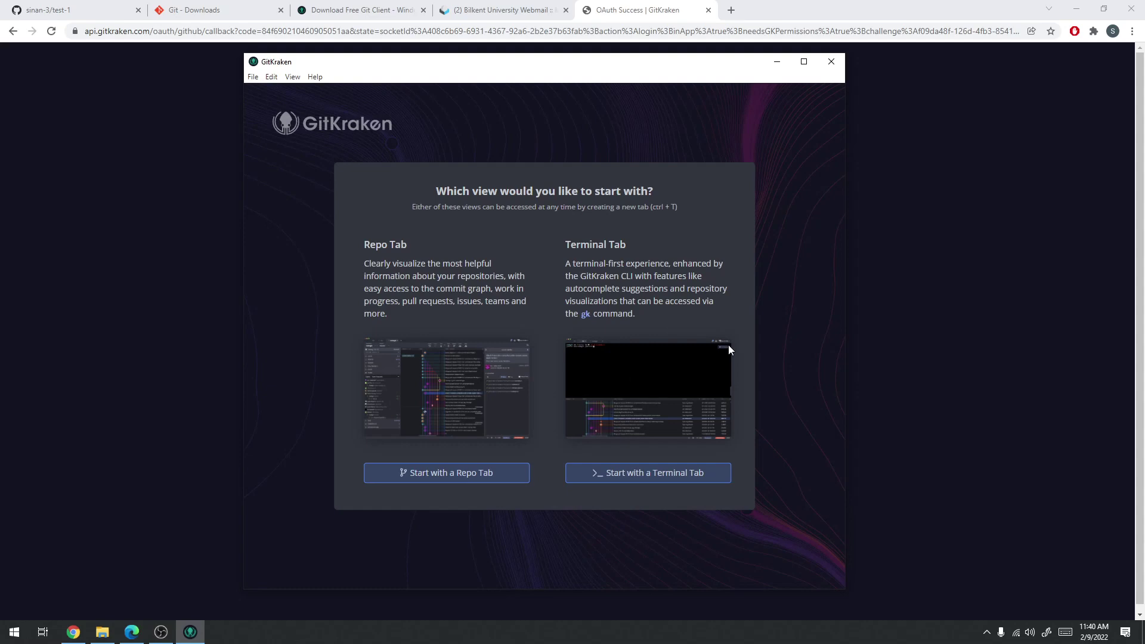
Start with a Repo Tab, continue the 7-day trial and accept the EULA
left_click(411, 477)
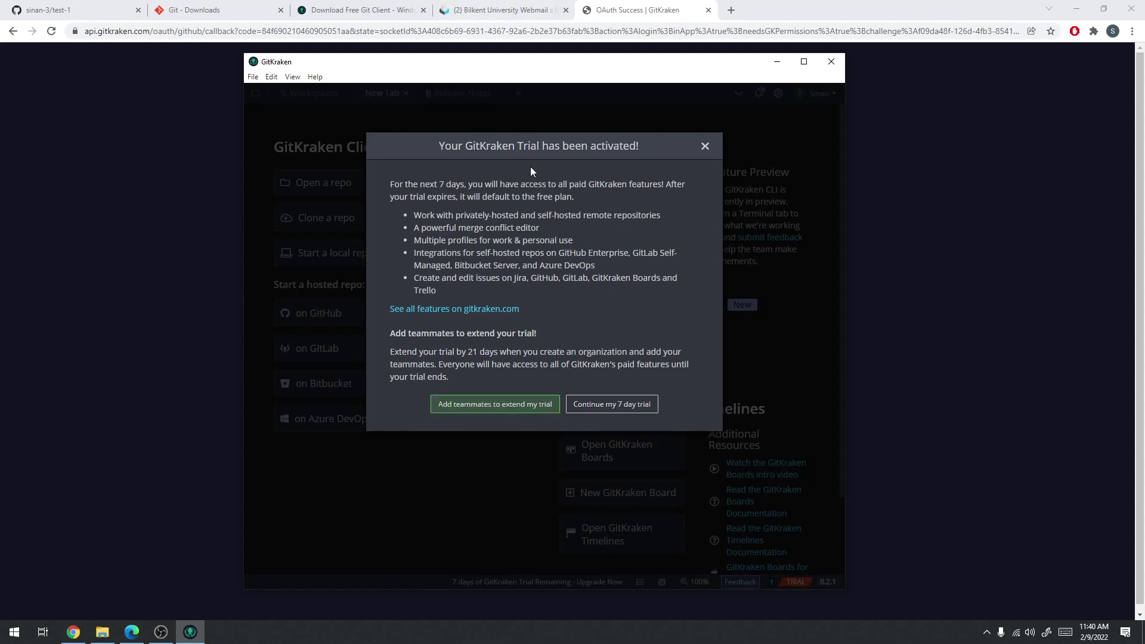
left_click(624, 405)
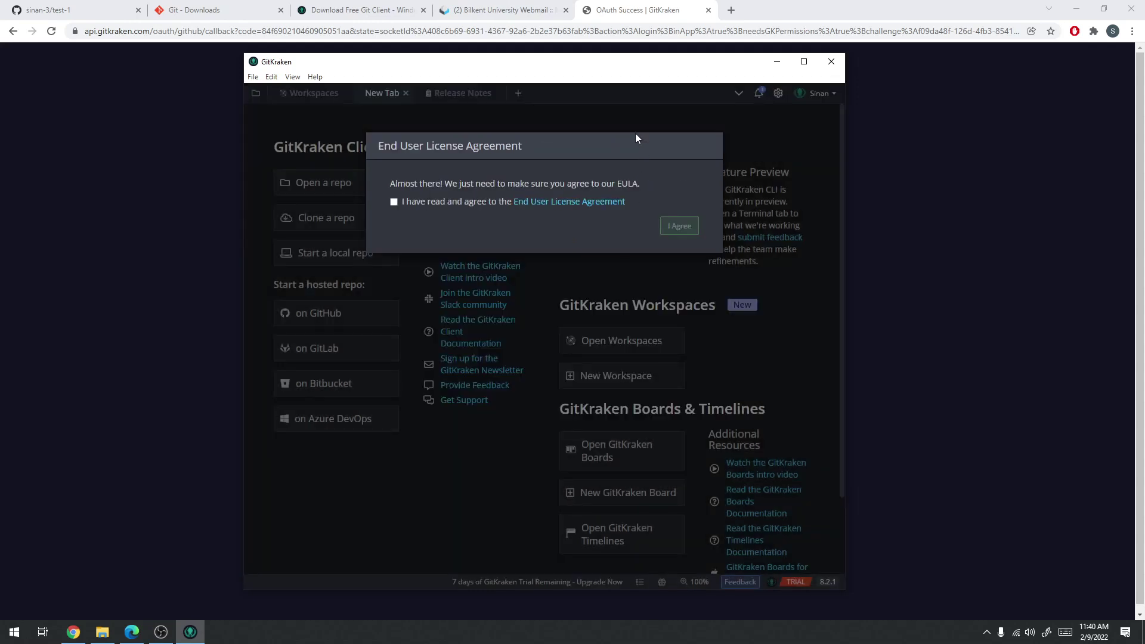
left_click(426, 204)
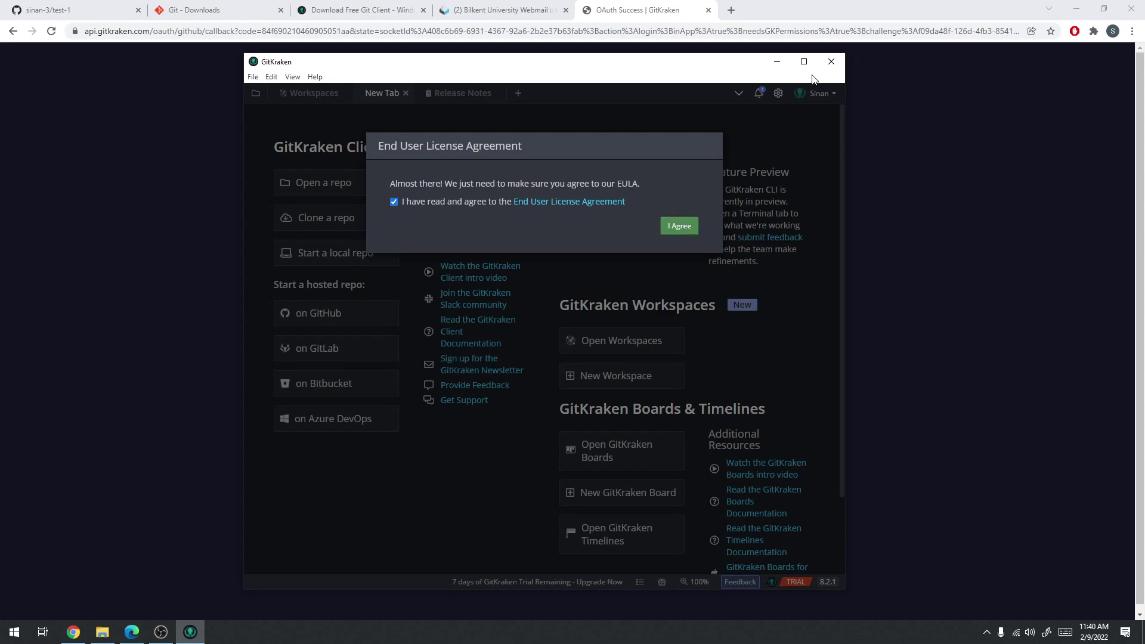
left_click(694, 229)
Maximize GitKraken and close the extra tab and the Release Notes tab
left_click(803, 61)
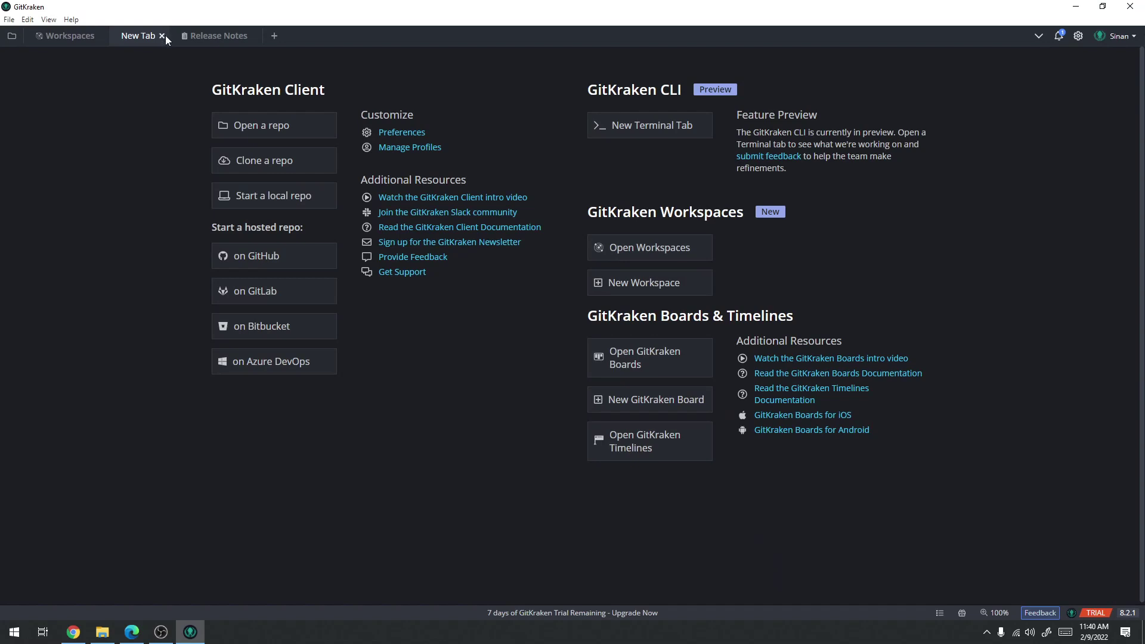
left_click(163, 36)
left_click(192, 35)
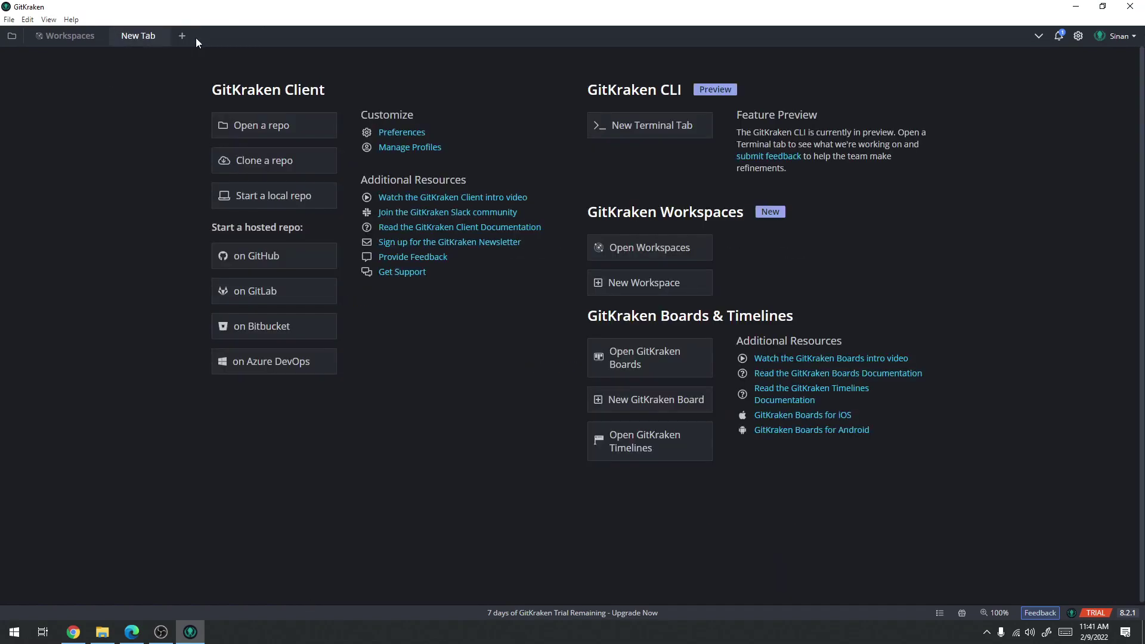
left_click(100, 36)
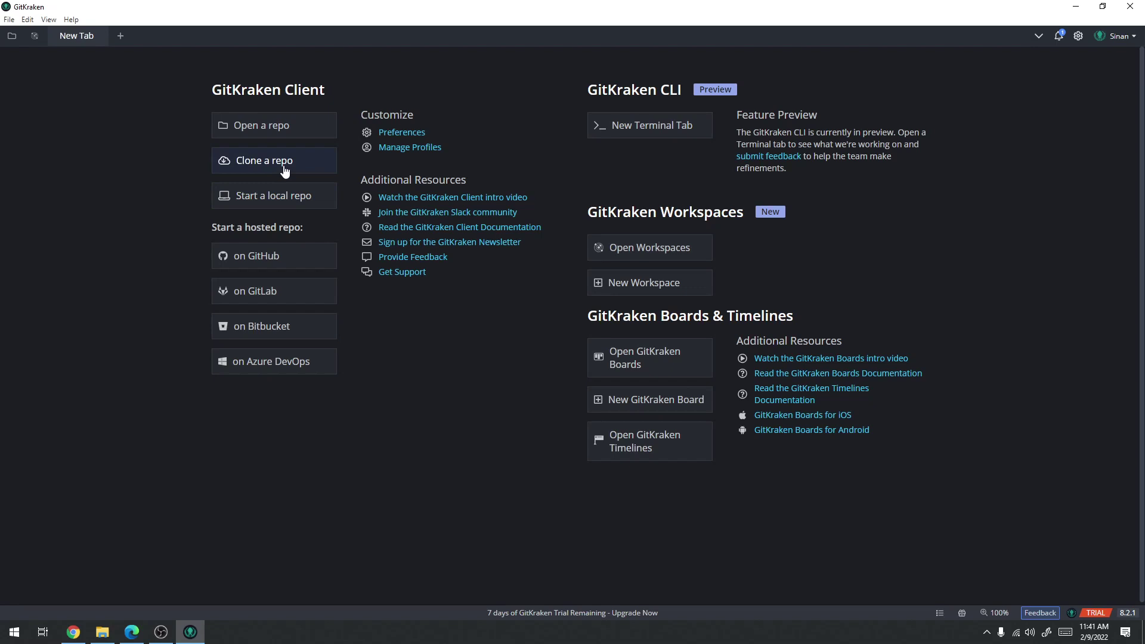
left_click(74, 632)
left_click(70, 9)
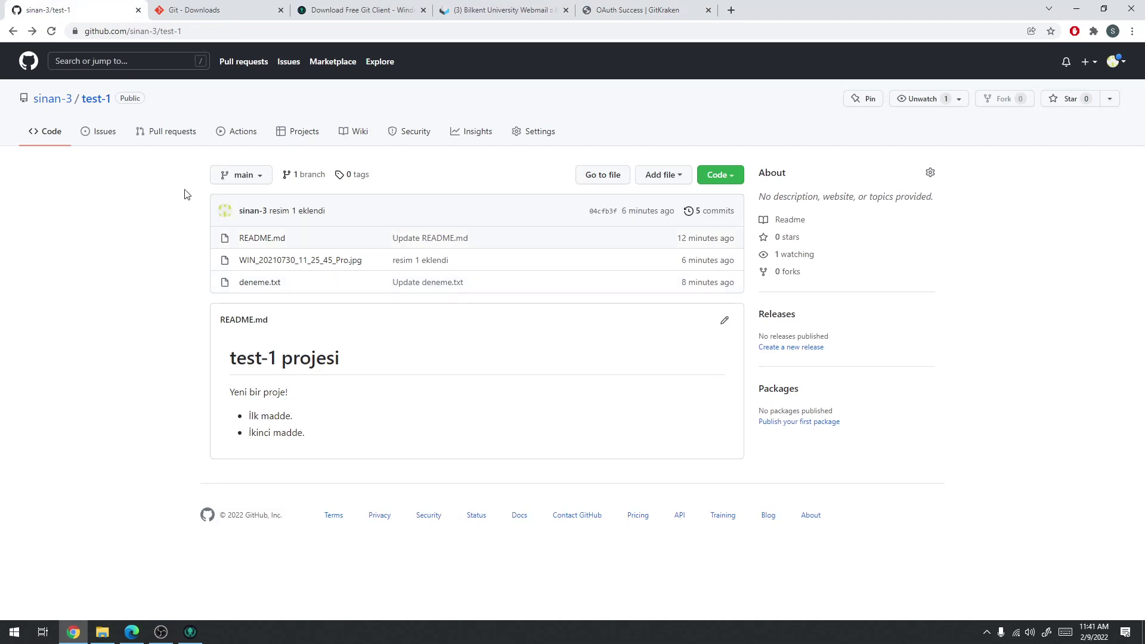
left_click(94, 100)
left_click(191, 631)
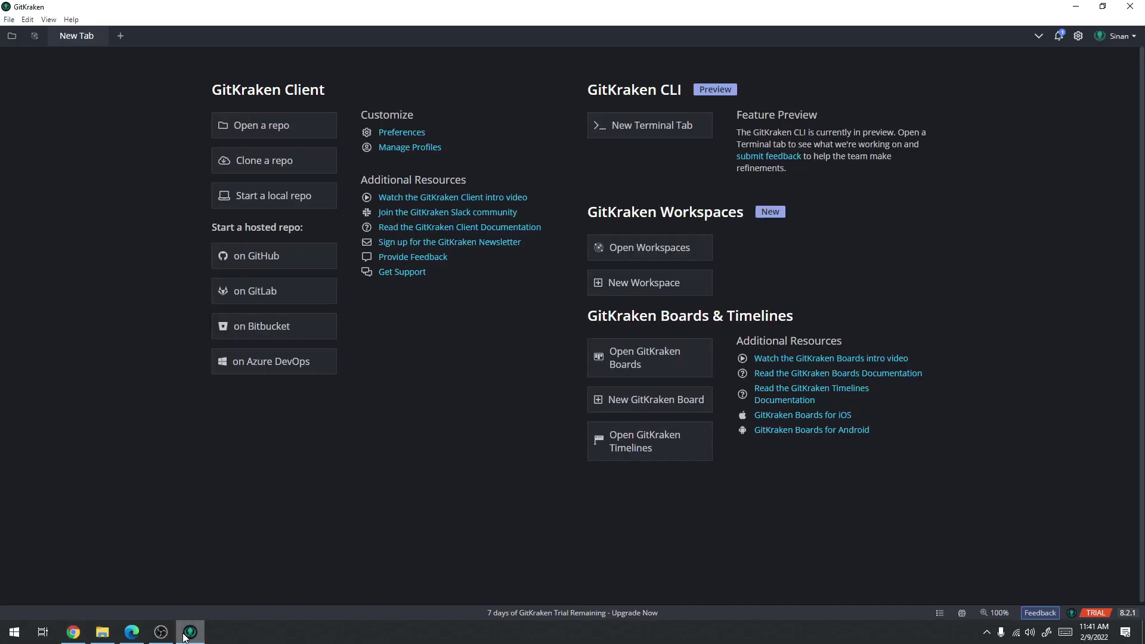
Start cloning a repo and browse to Local Disk (E:) for the destination
left_click(239, 163)
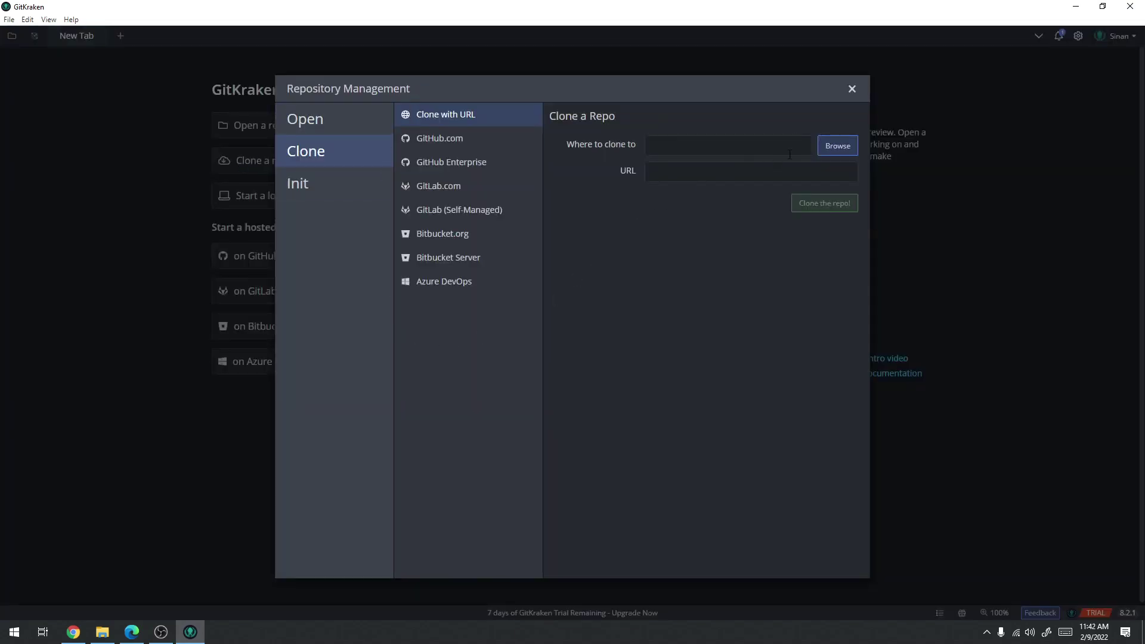
left_click(831, 147)
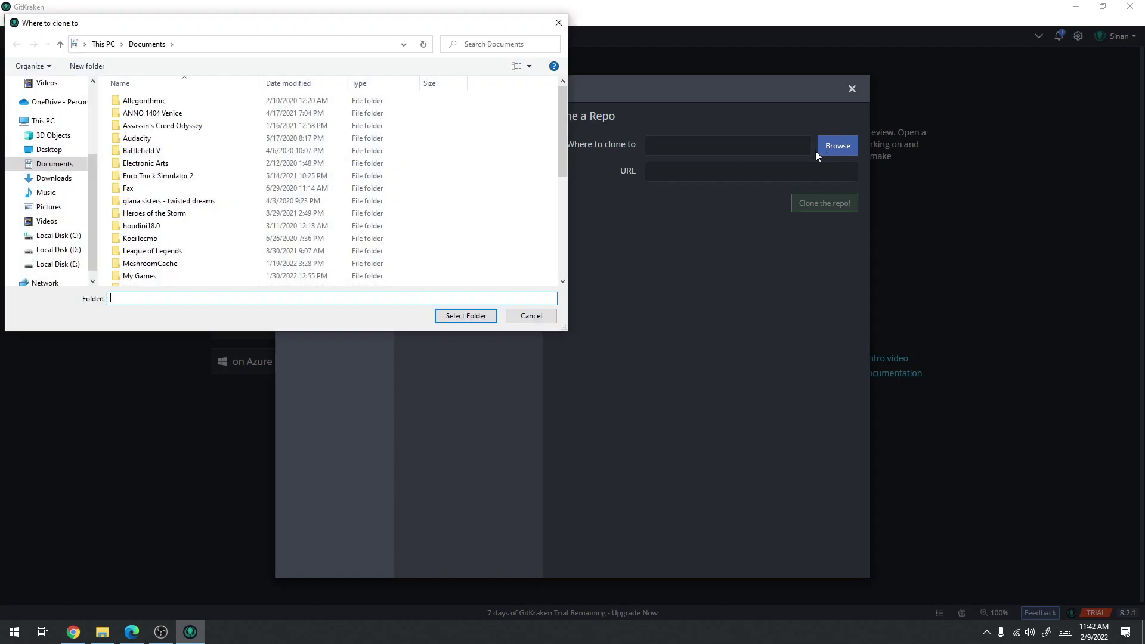
left_click(54, 264)
Create a new folder named Repos on E: and select it as the clone destination
right_click(216, 218)
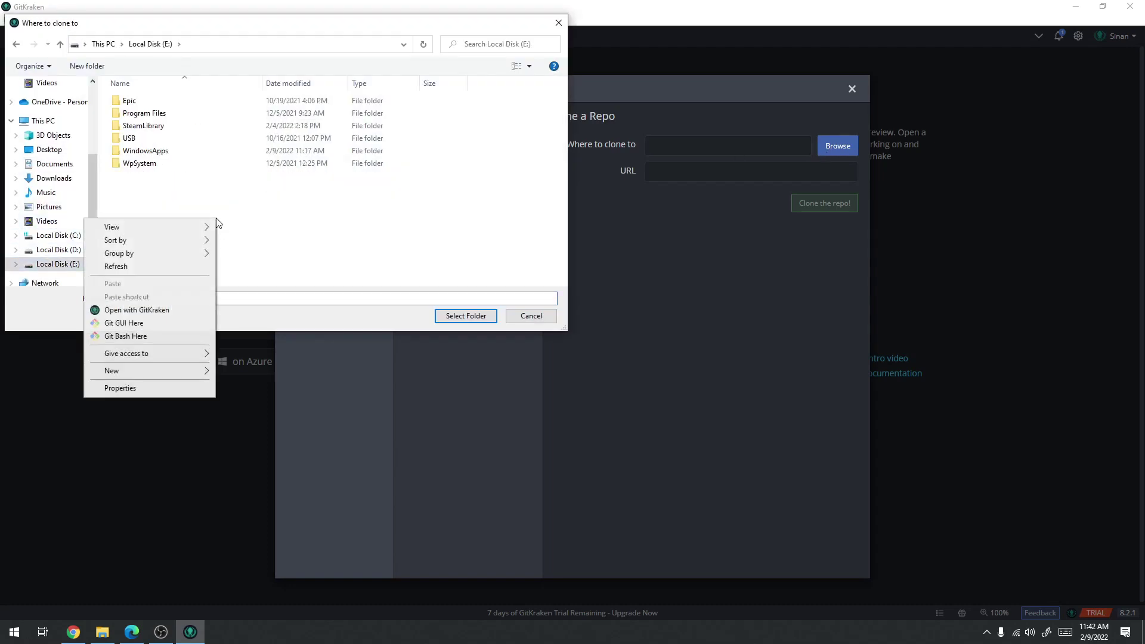
mouse_move(122, 371)
left_click(246, 371)
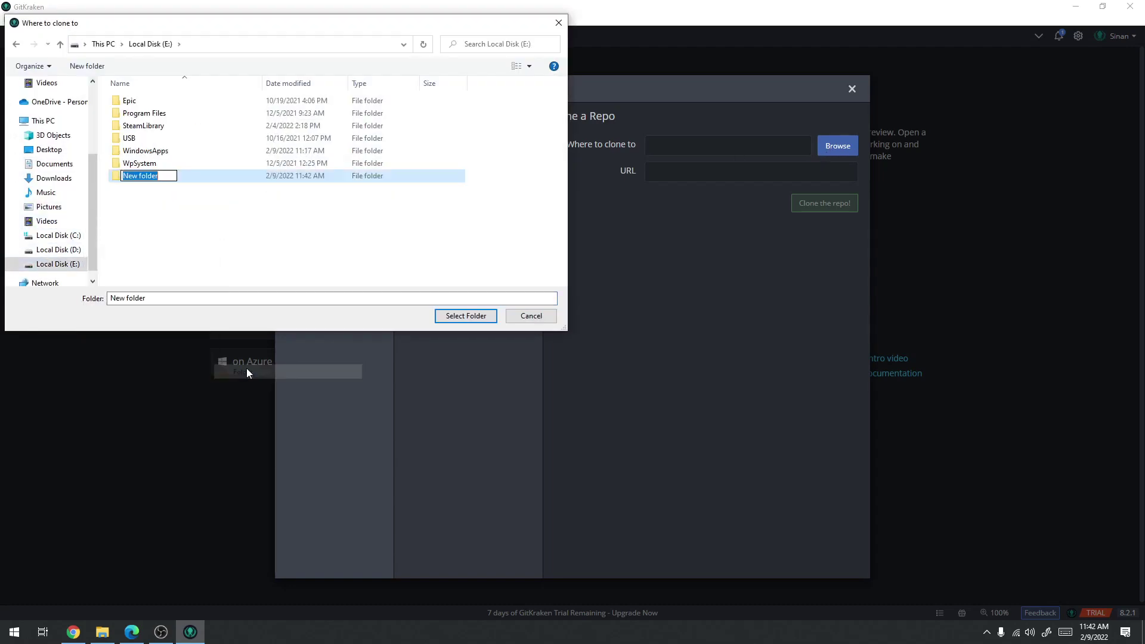
key("Return")
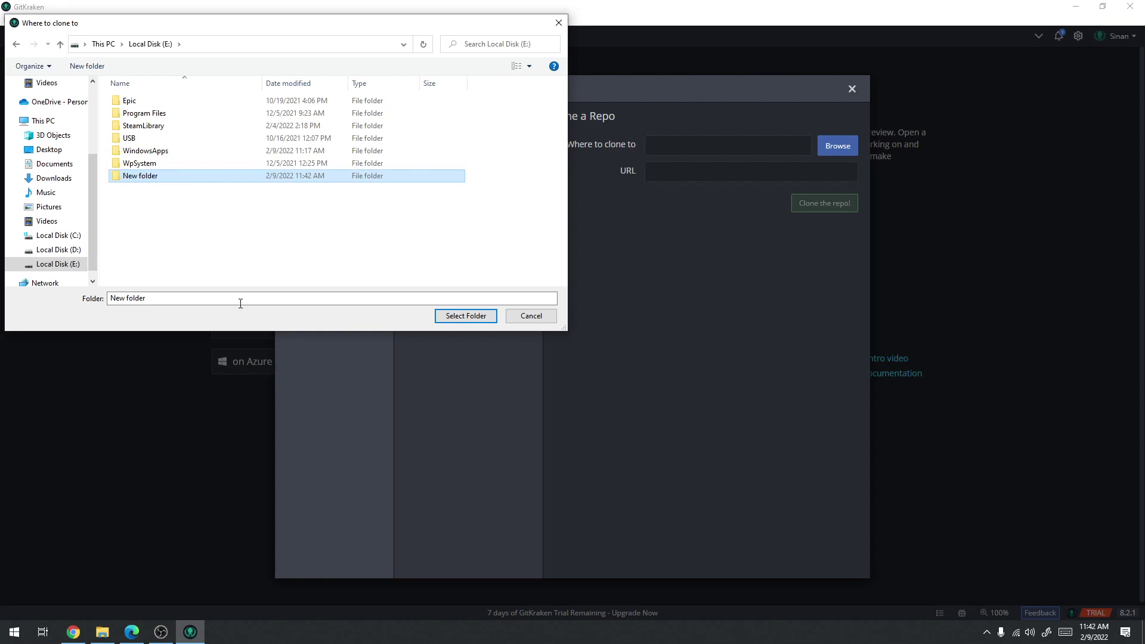
left_click(153, 178)
type("Repos")
key("Return")
double_click(144, 176)
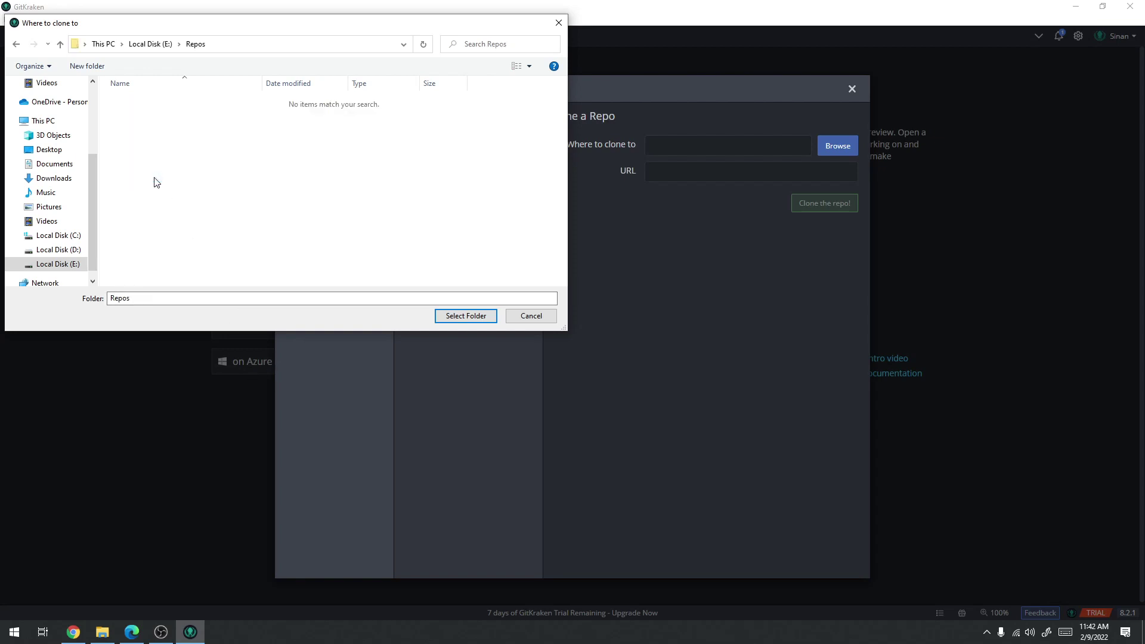
left_click(480, 317)
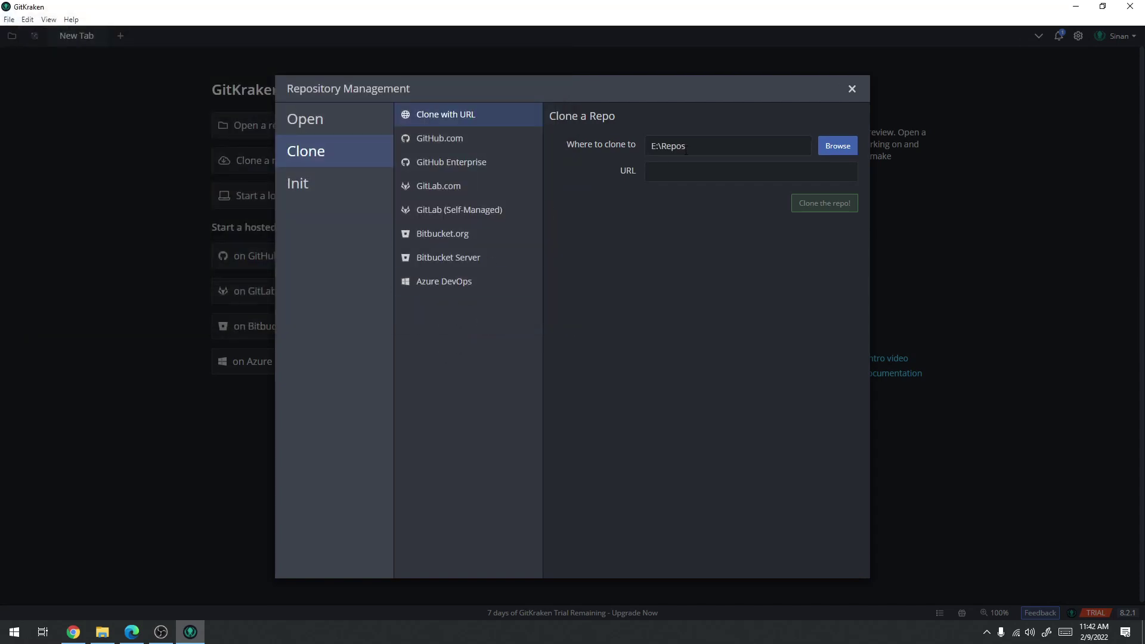
left_click(701, 170)
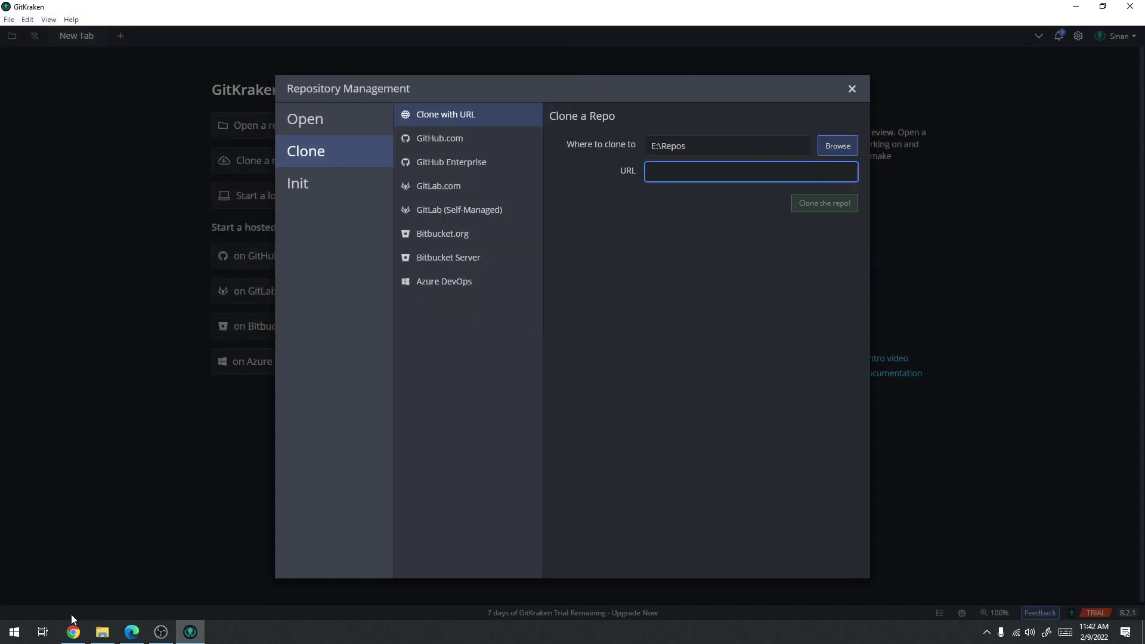
Copy the test-1 repository's HTTPS clone URL from its GitHub page
left_click(73, 631)
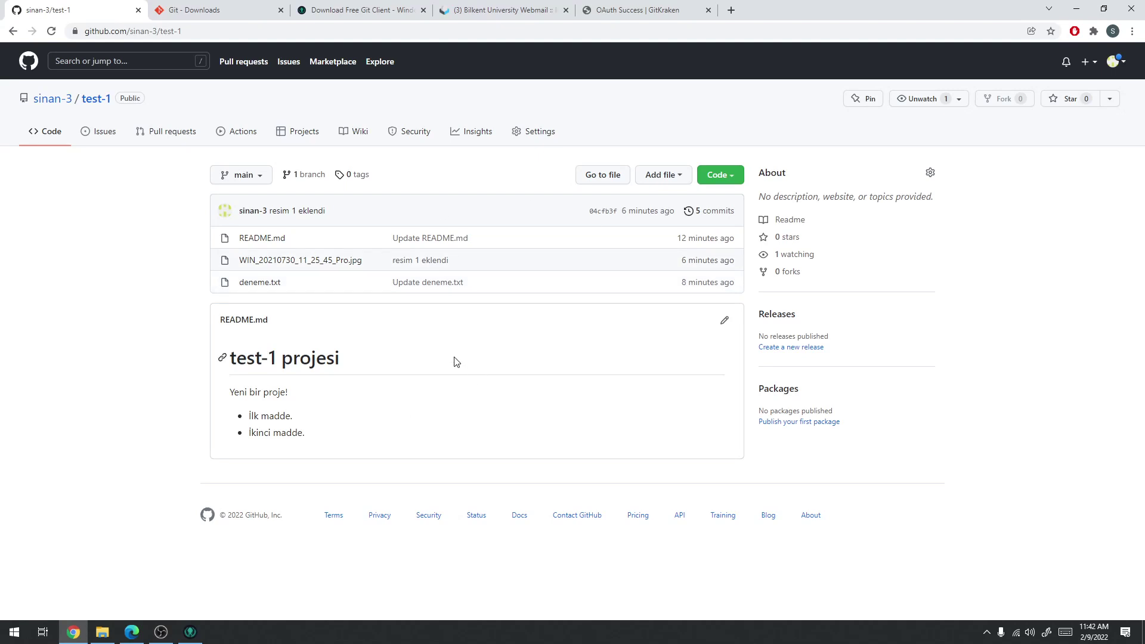
left_click(190, 632)
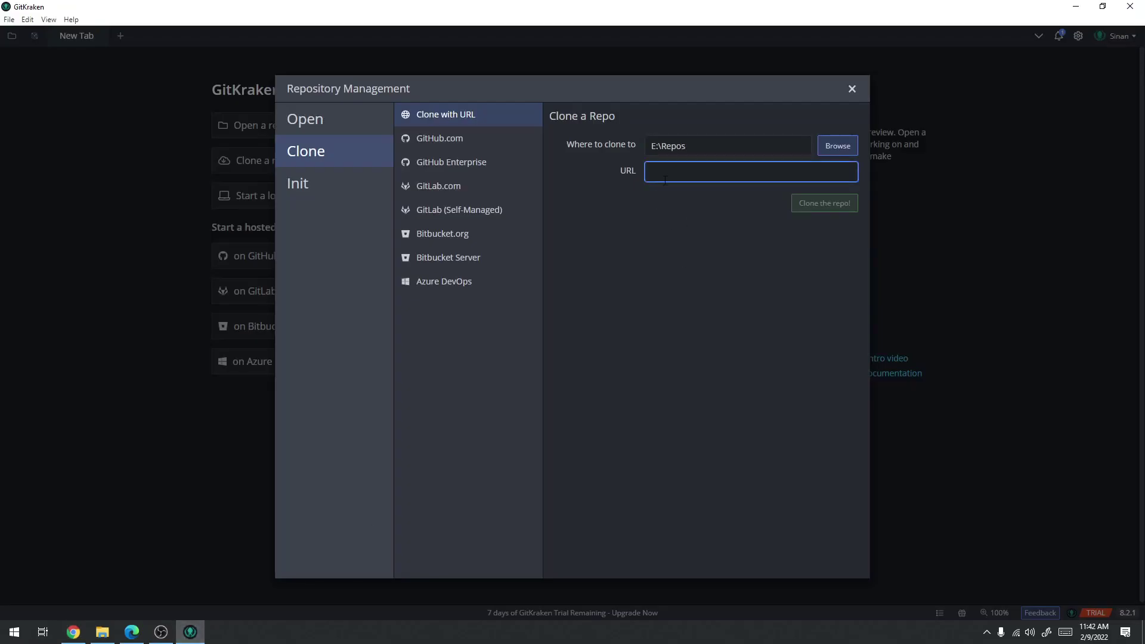
left_click(73, 631)
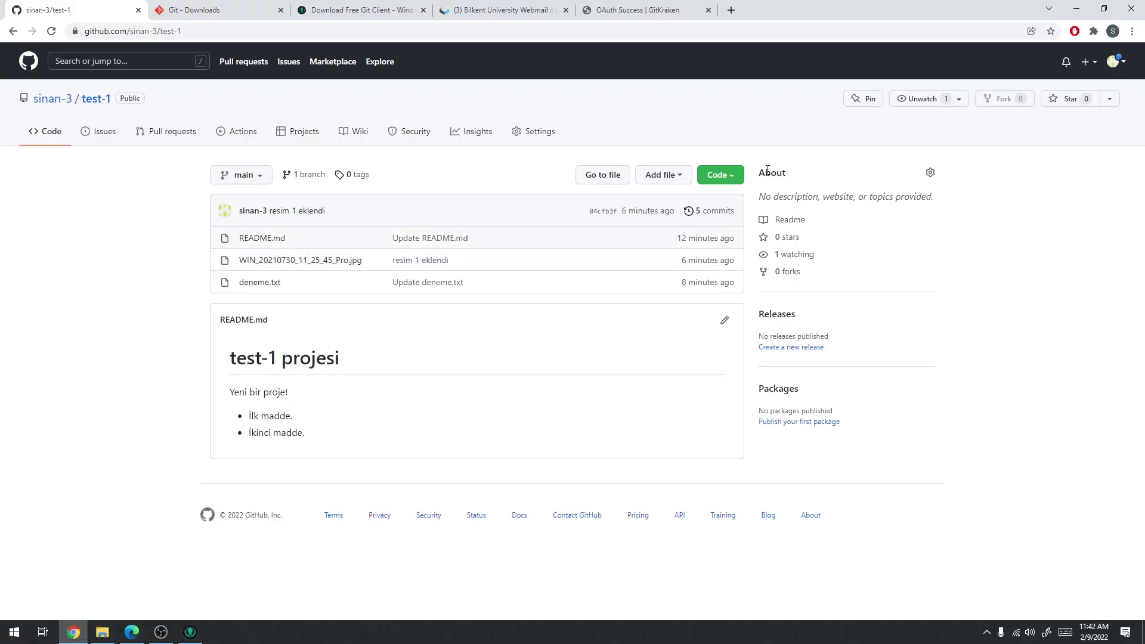
left_click(736, 177)
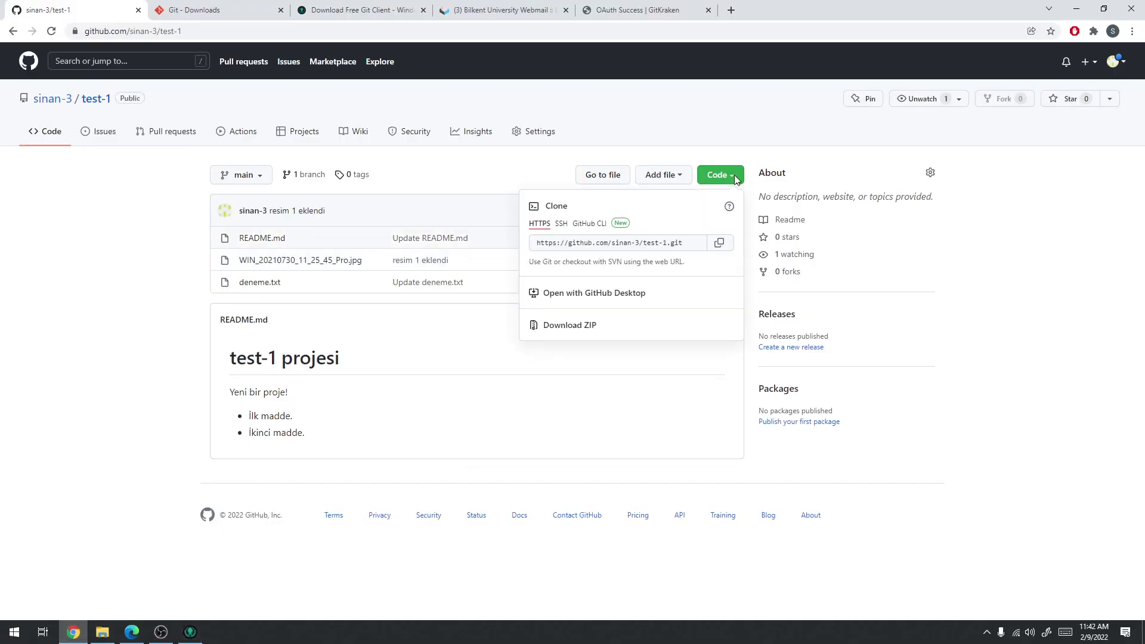
left_click(718, 246)
Paste the URL into GitKraken, keep the default folder name, clone test-1 and open it
left_click(190, 631)
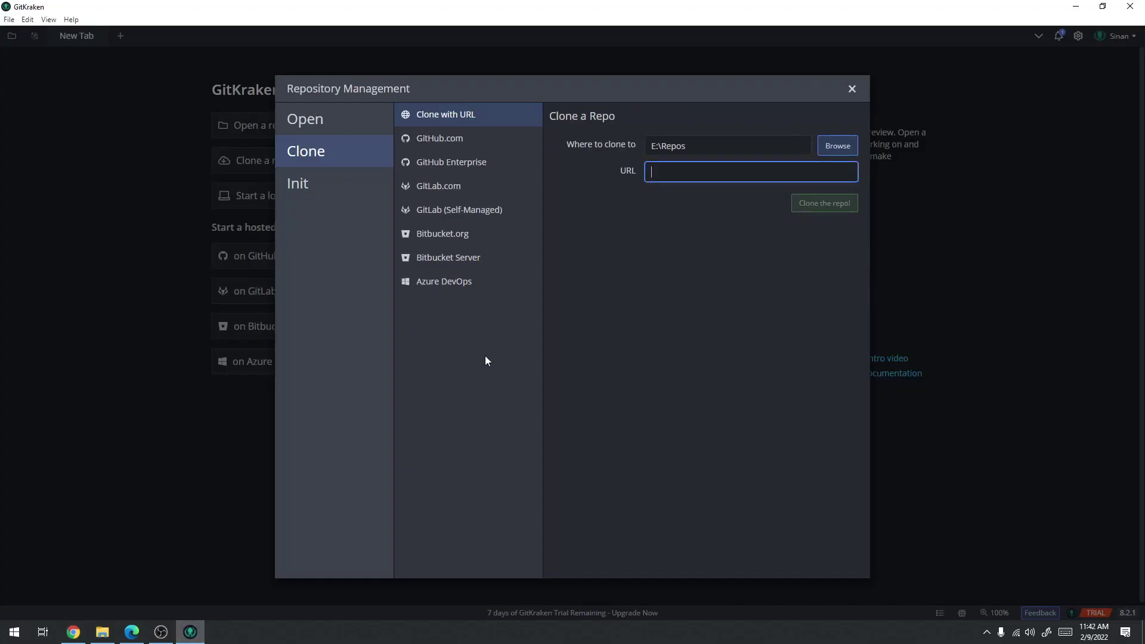
right_click(677, 172)
left_click(697, 212)
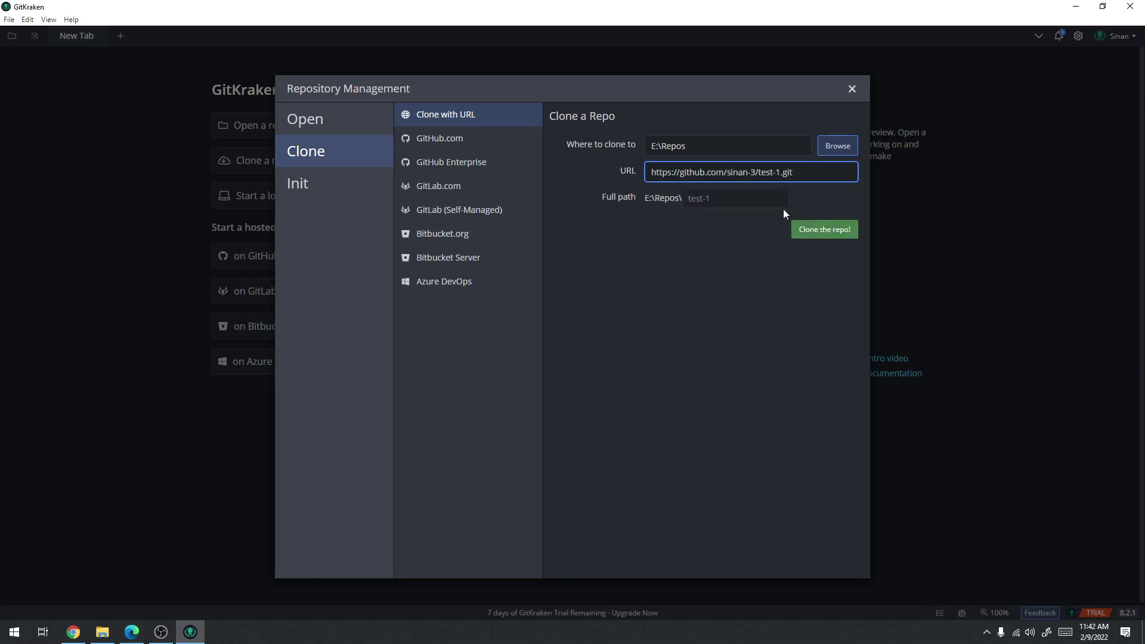
left_click(734, 197)
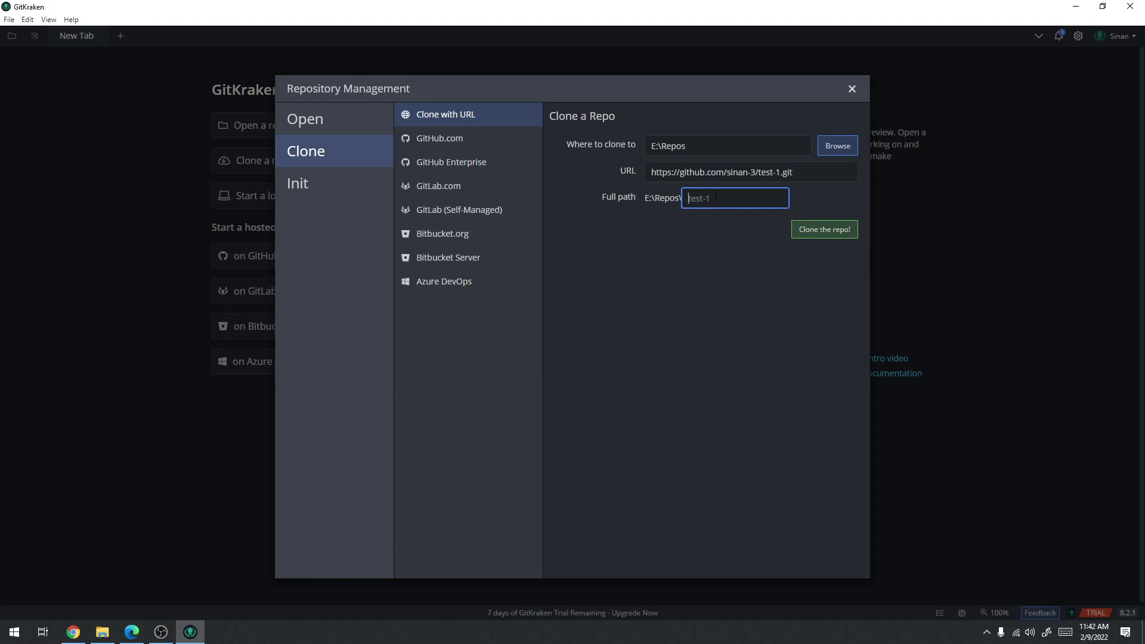
type("sdf")
key("BackSpace")
key("BackSpace")
left_click(821, 233)
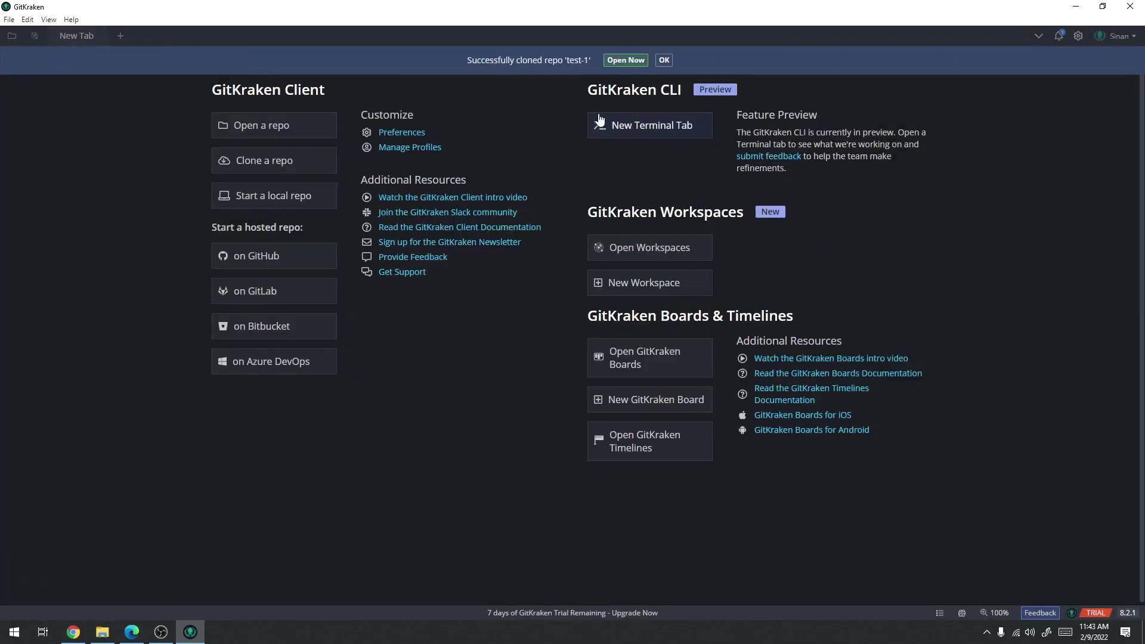
left_click(612, 61)
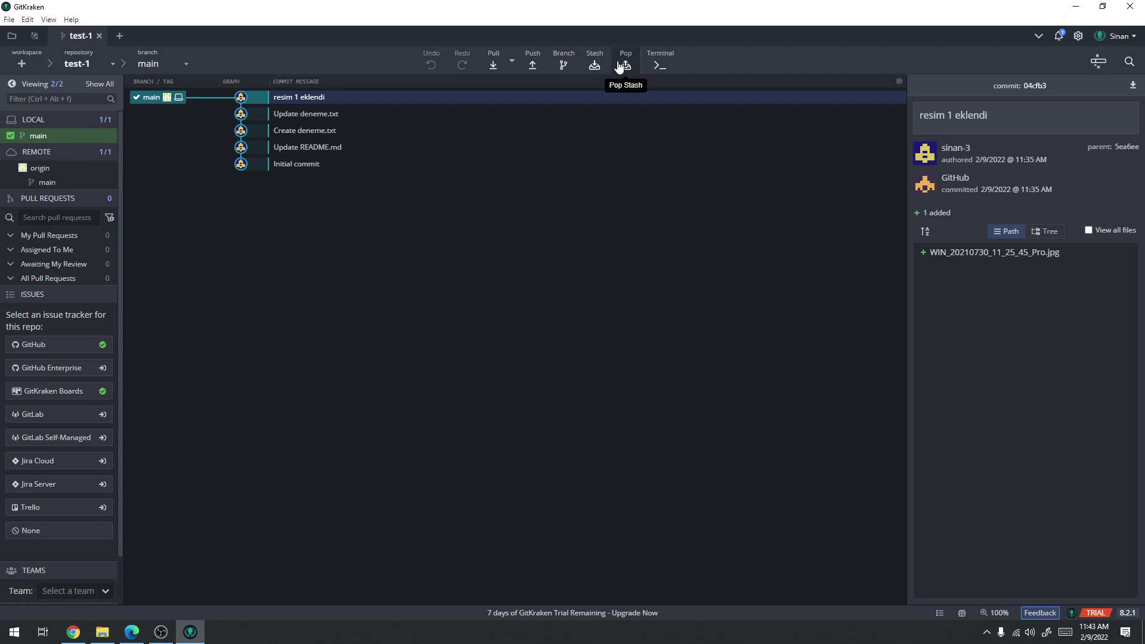
Browse in File Explorer to the cloned folder E:\Repos\test-1
left_click(102, 632)
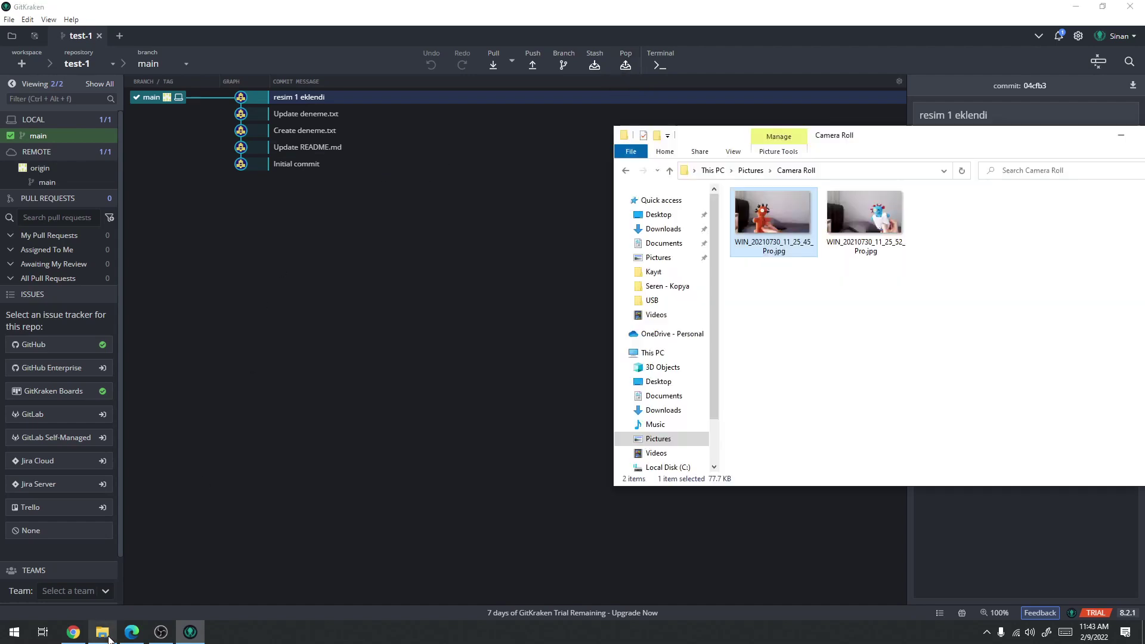
scroll(665, 417, "down", 2)
left_click(668, 428)
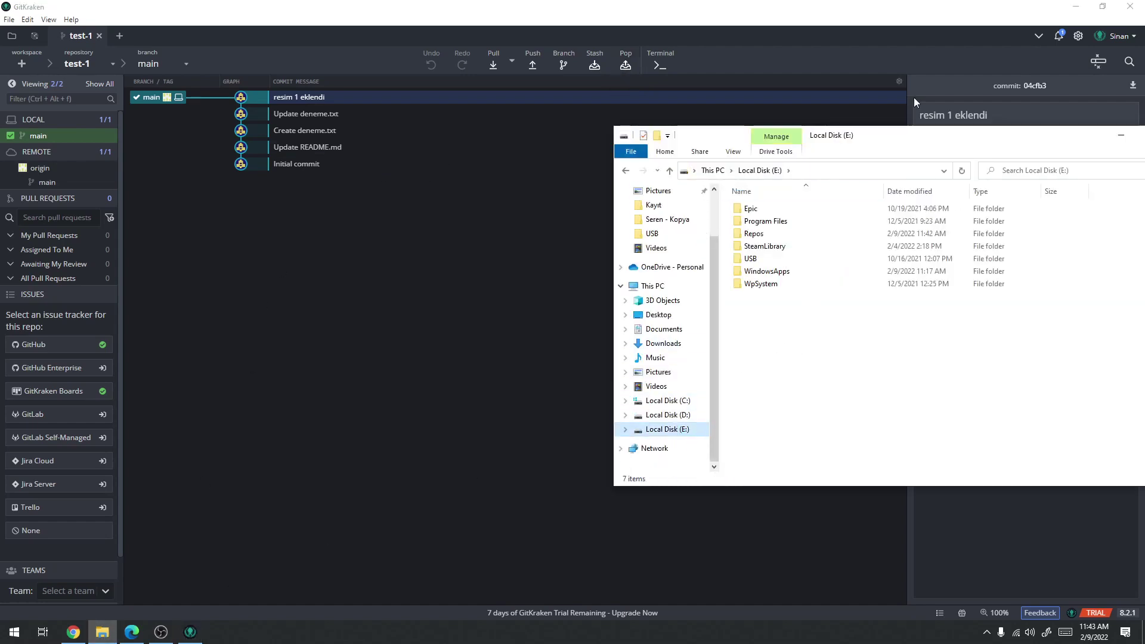
left_click_drag(893, 140, 638, 147)
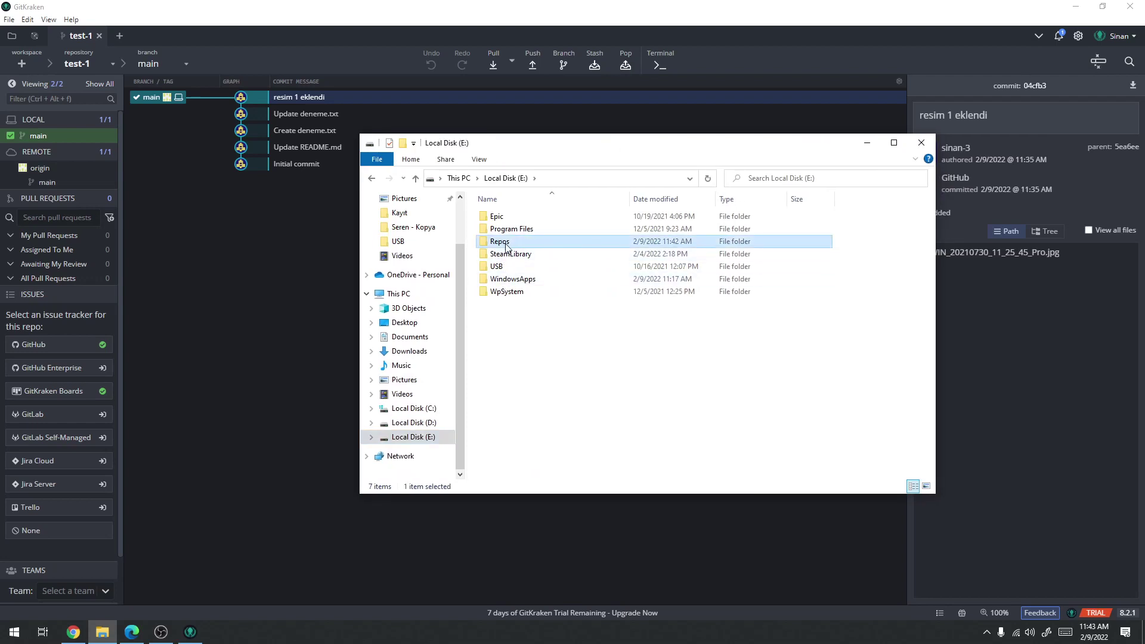
double_click(507, 242)
double_click(499, 219)
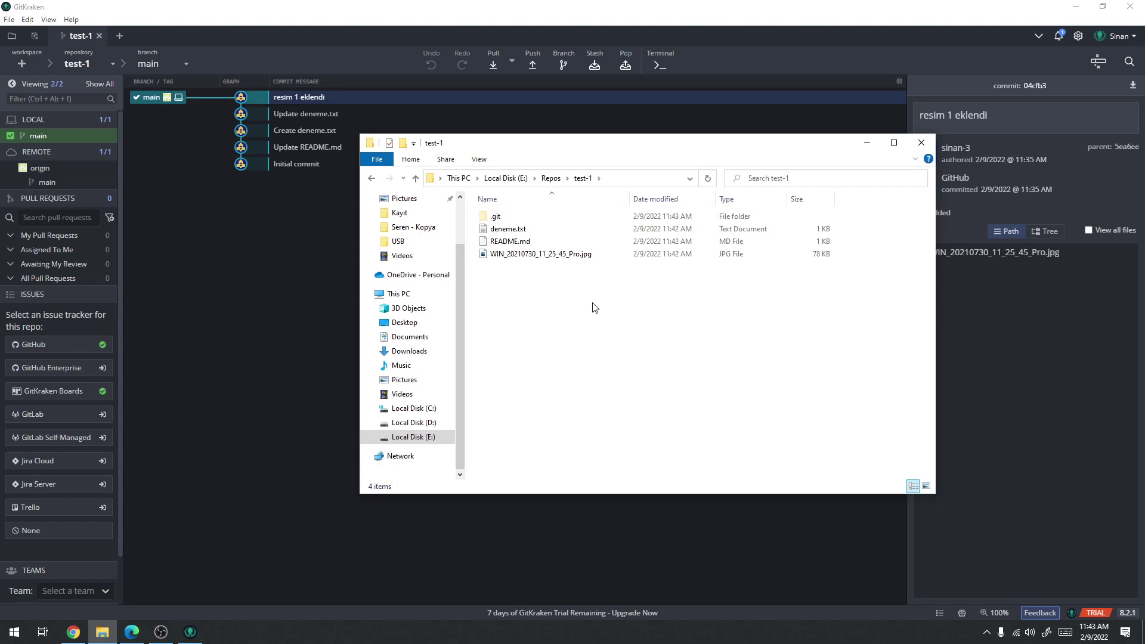
View the committed jpg and deneme.txt, close them, and return to GitKraken's Initial commit
double_click(541, 255)
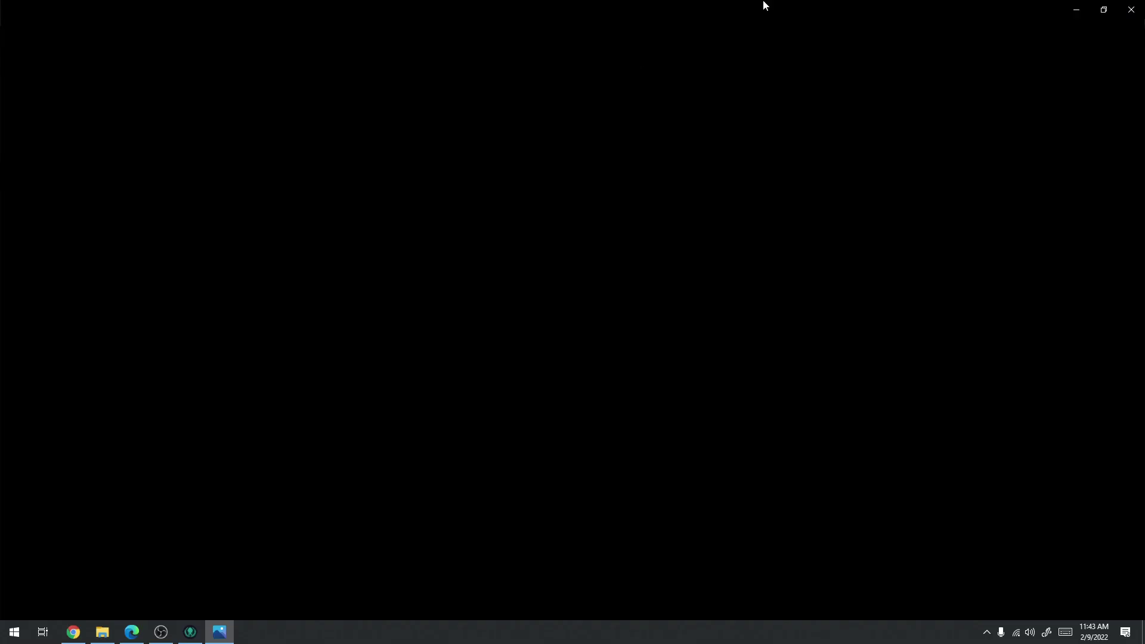
left_click(1132, 10)
double_click(525, 231)
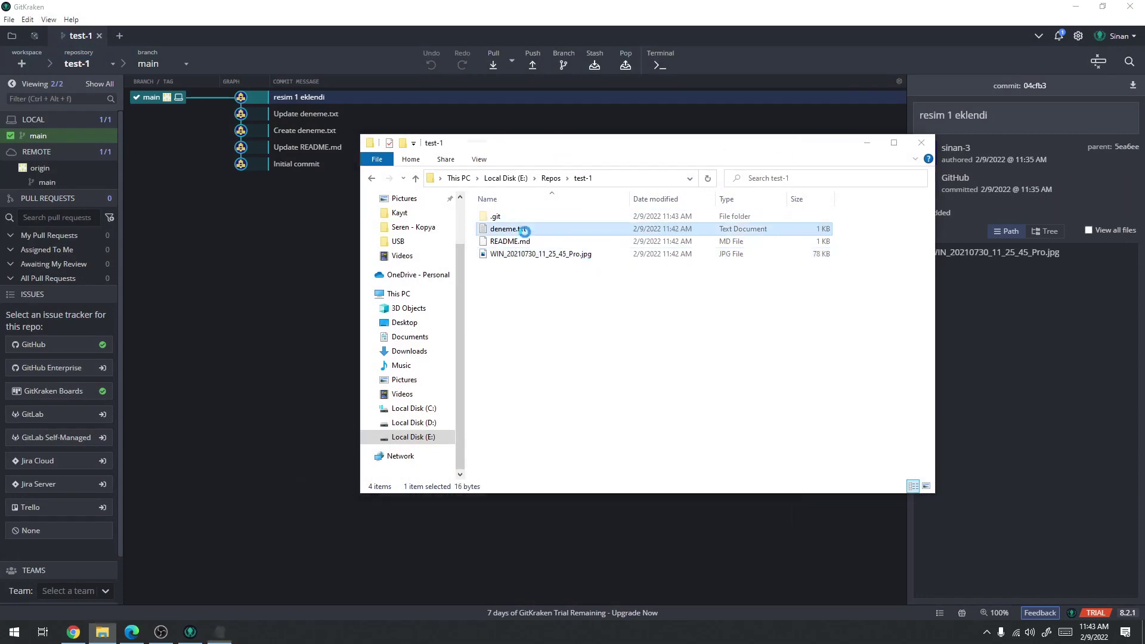
left_click_drag(179, 253, 197, 173)
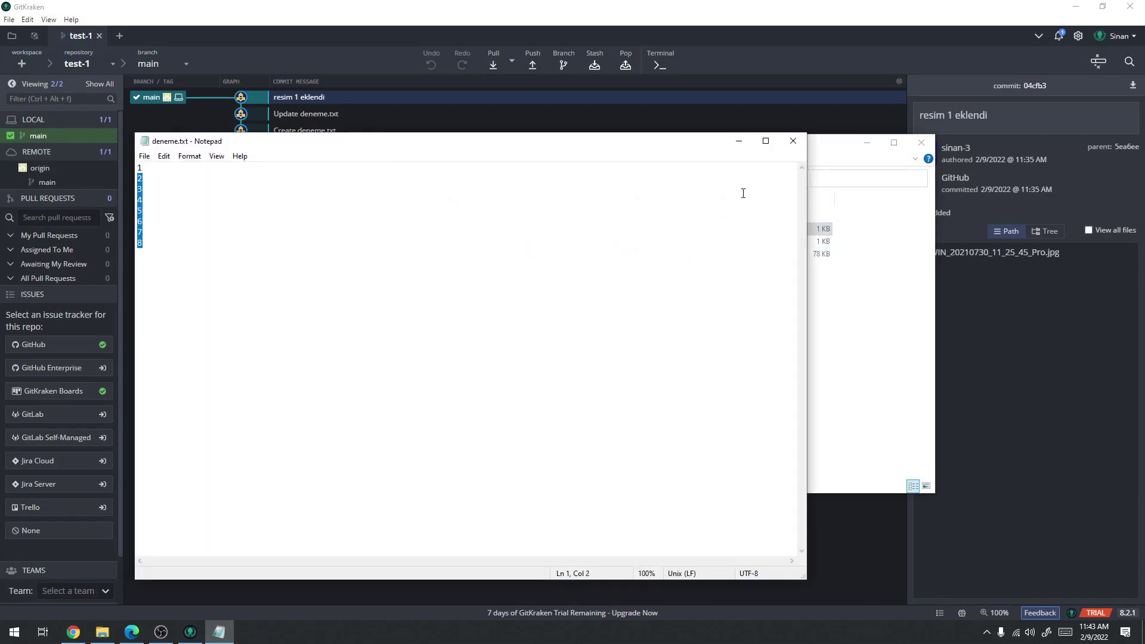
left_click(794, 141)
left_click_drag(807, 146, 817, 179)
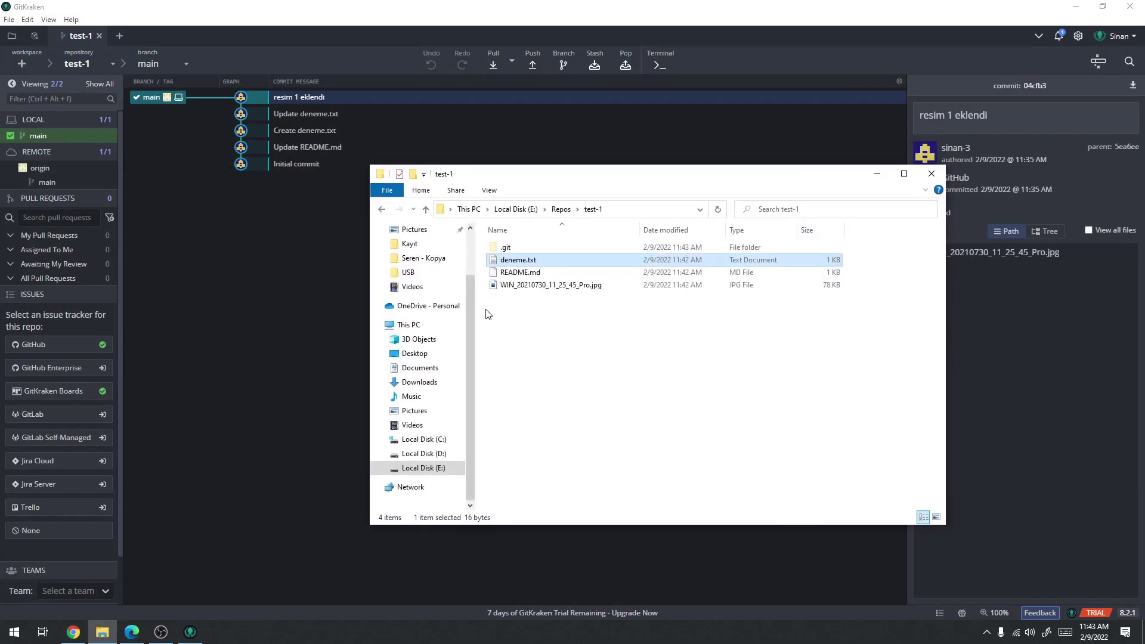
left_click(225, 16)
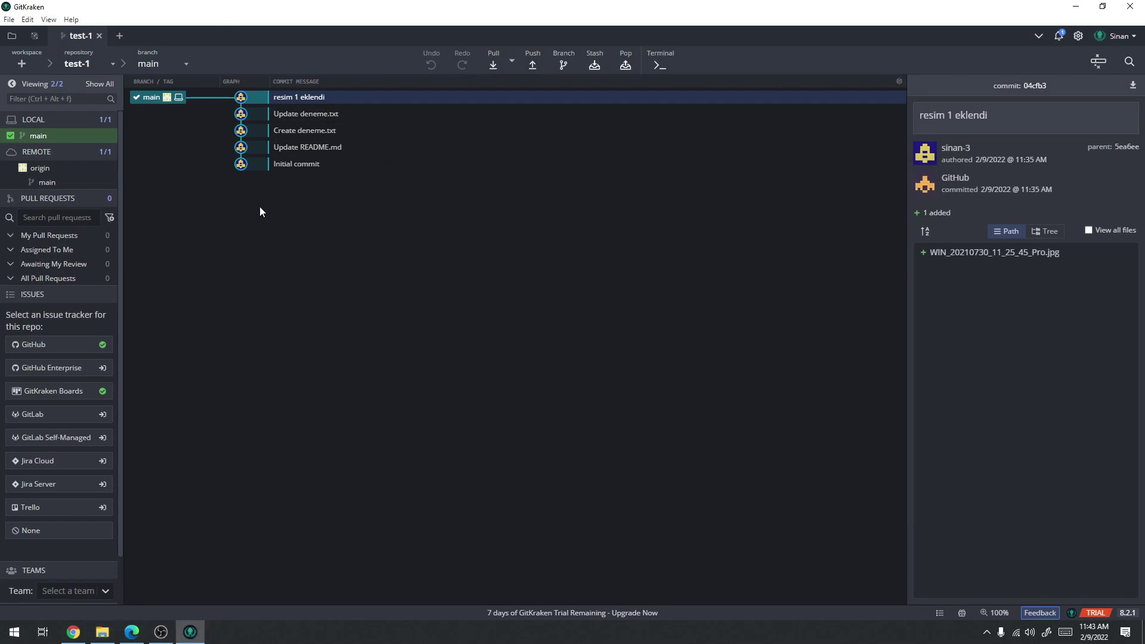
left_click(294, 170)
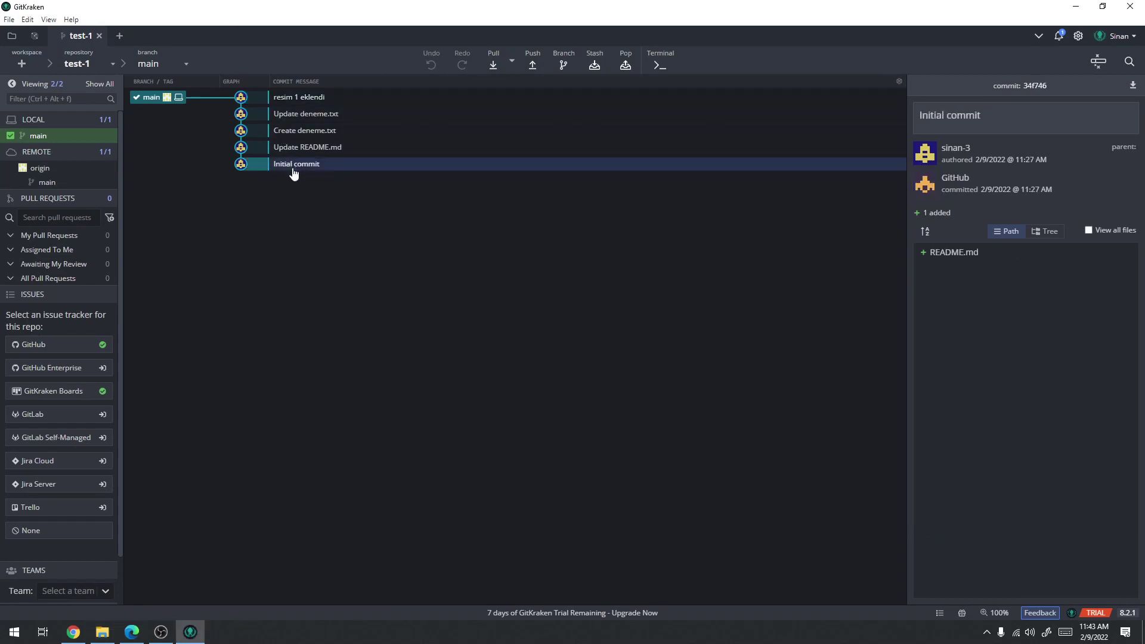
Review the deneme.txt diffs in the Create deneme.txt and Update deneme.txt commits
left_click(322, 151)
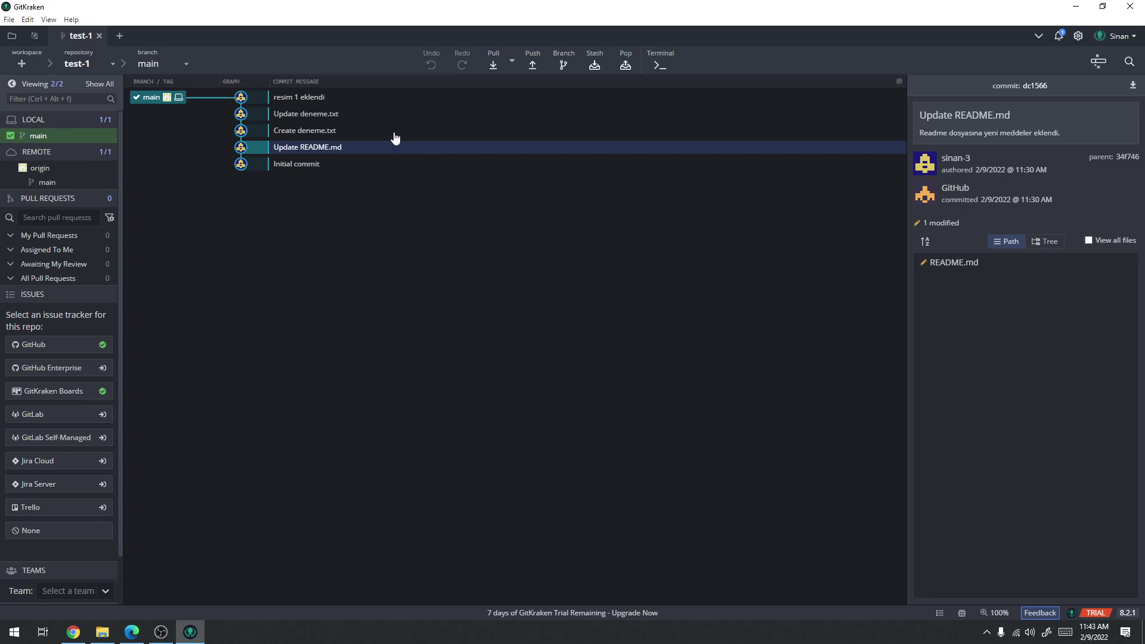
left_click(301, 133)
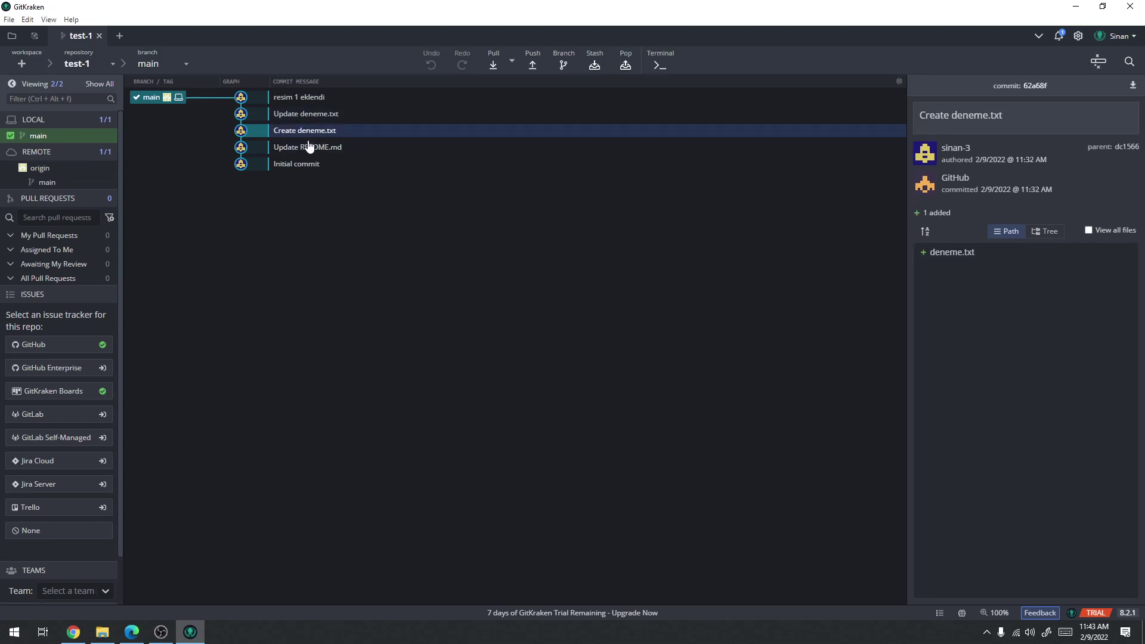
left_click(956, 255)
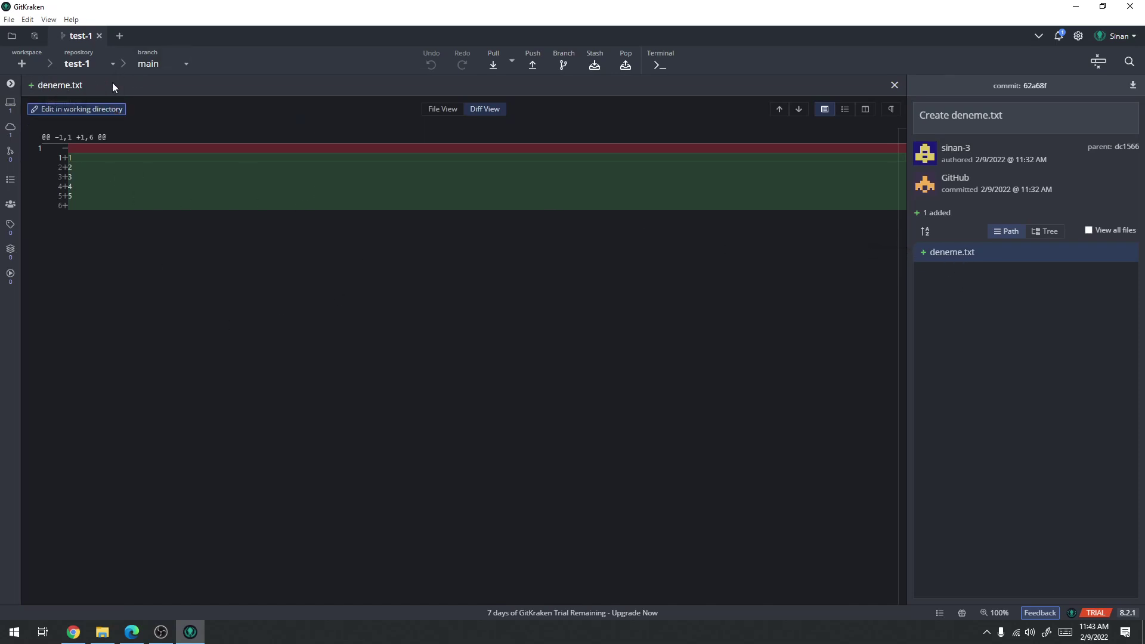
left_click(894, 85)
left_click(322, 120)
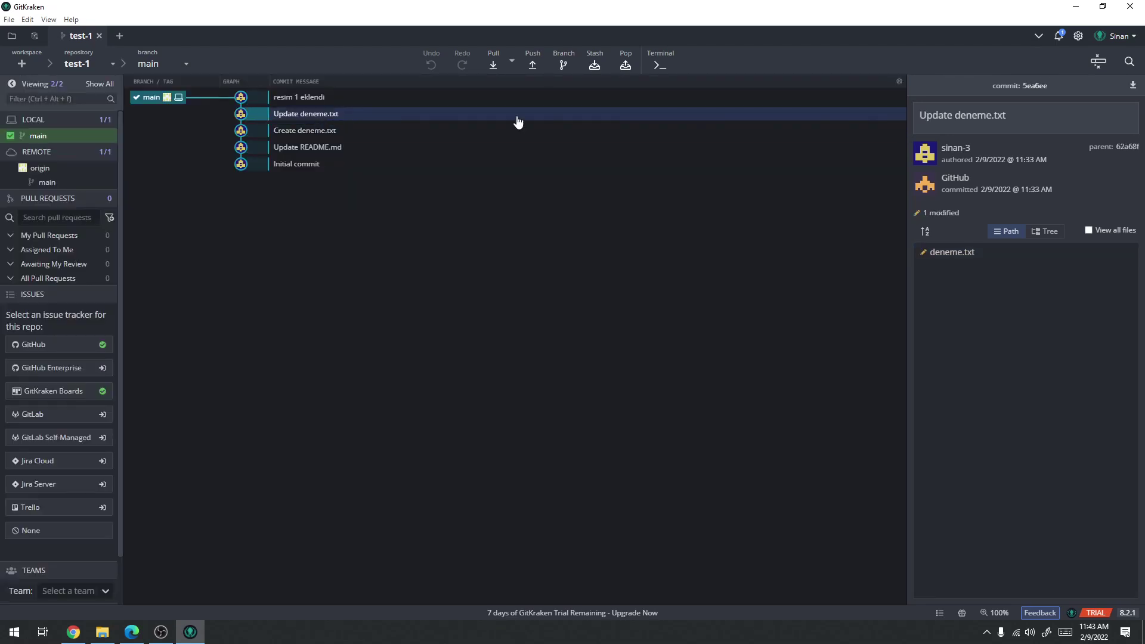
left_click(961, 256)
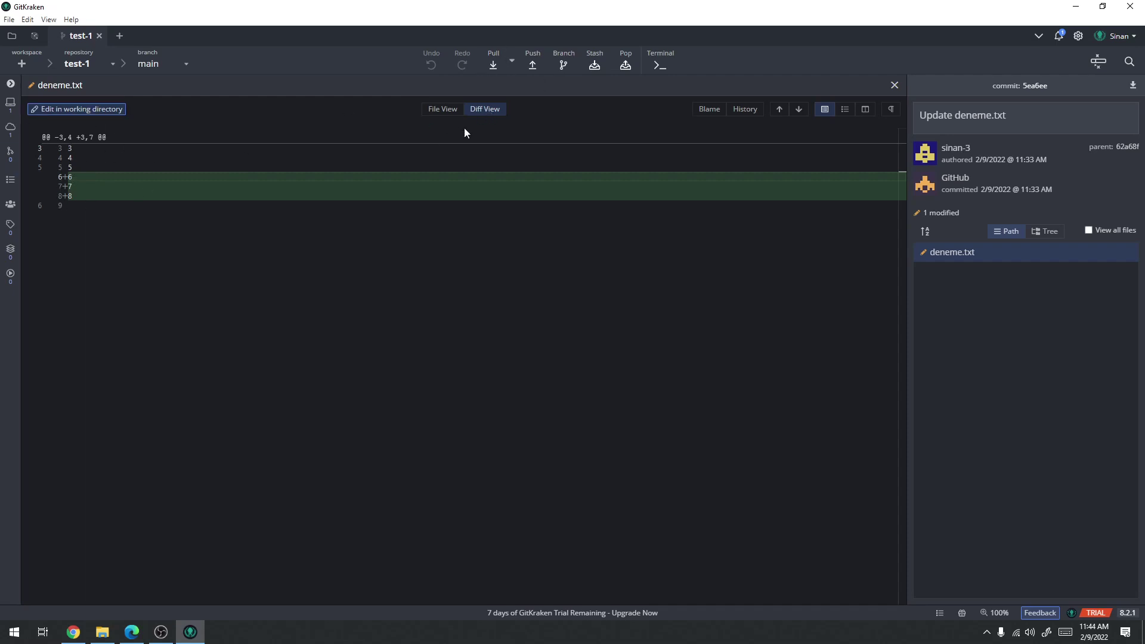
left_click(450, 110)
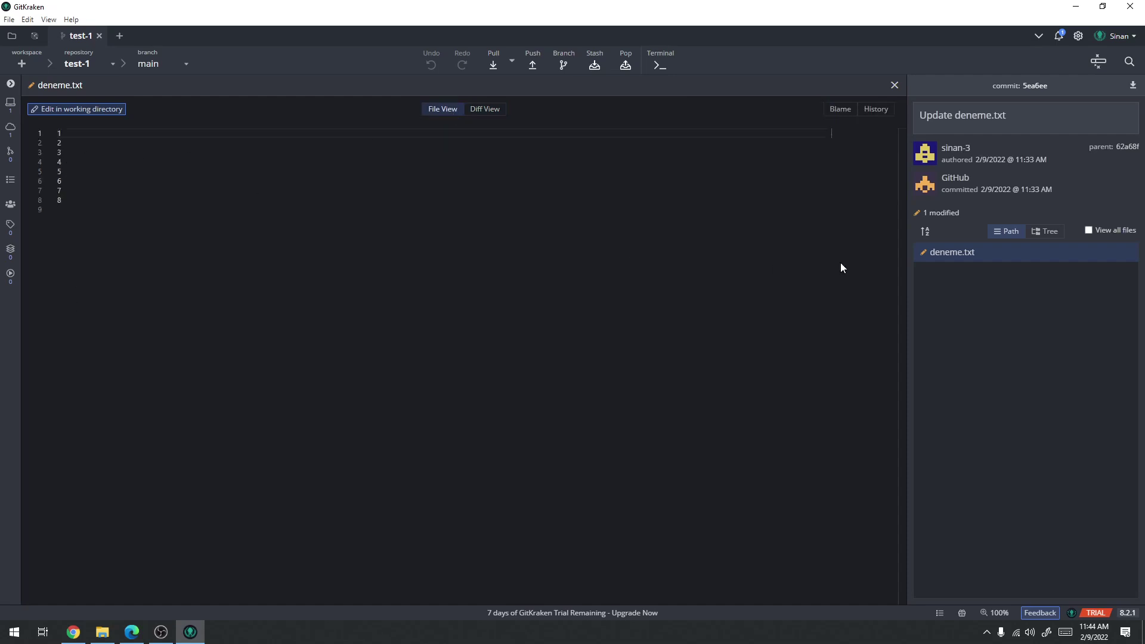
left_click(484, 111)
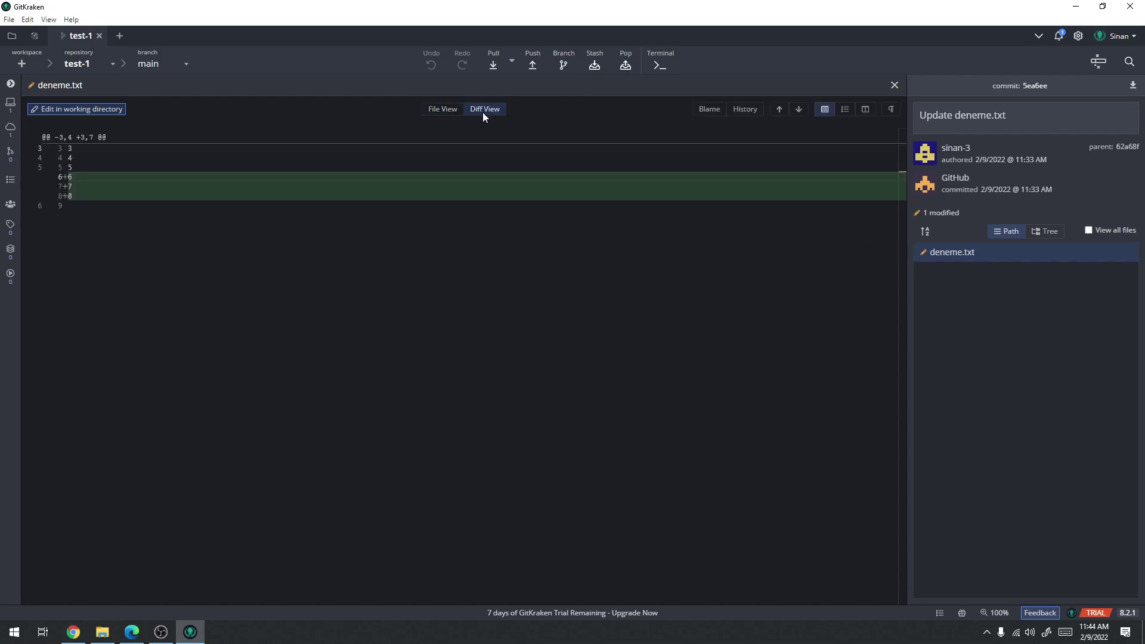
left_click(893, 83)
Preview the photo added in resim 1 eklendi as diff and file, then close the preview
left_click(307, 98)
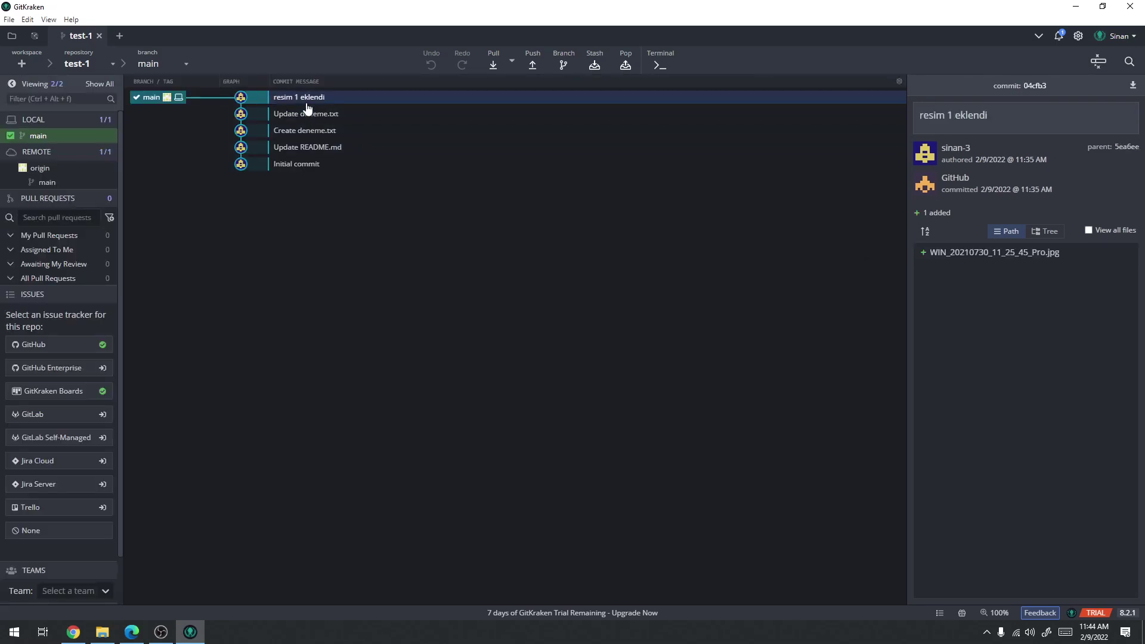
left_click(1004, 262)
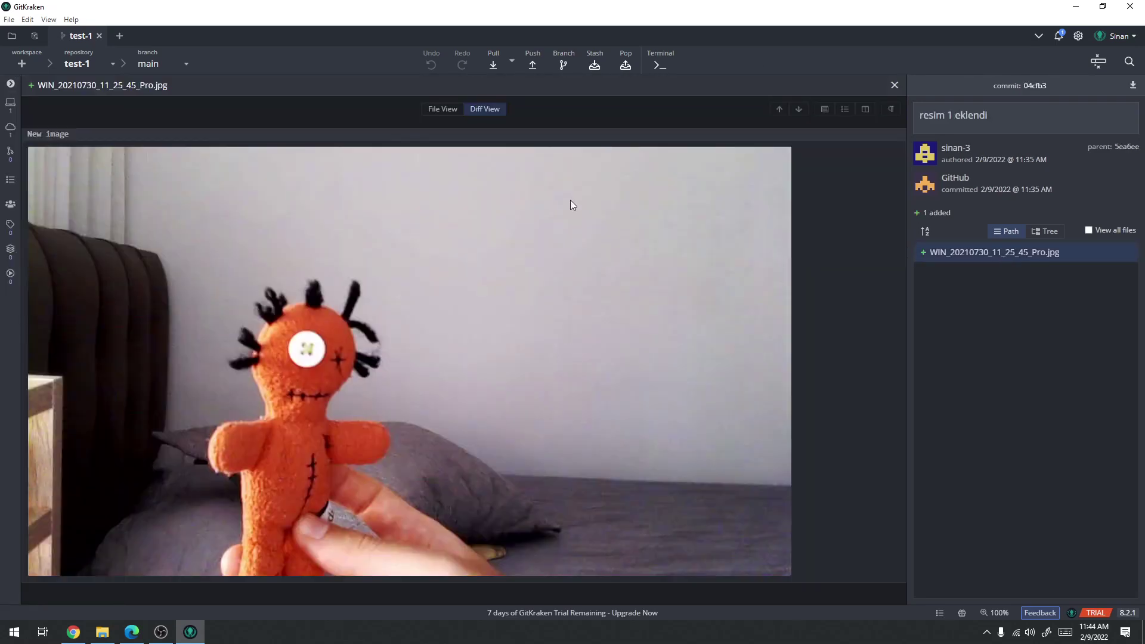
left_click(484, 109)
left_click(101, 633)
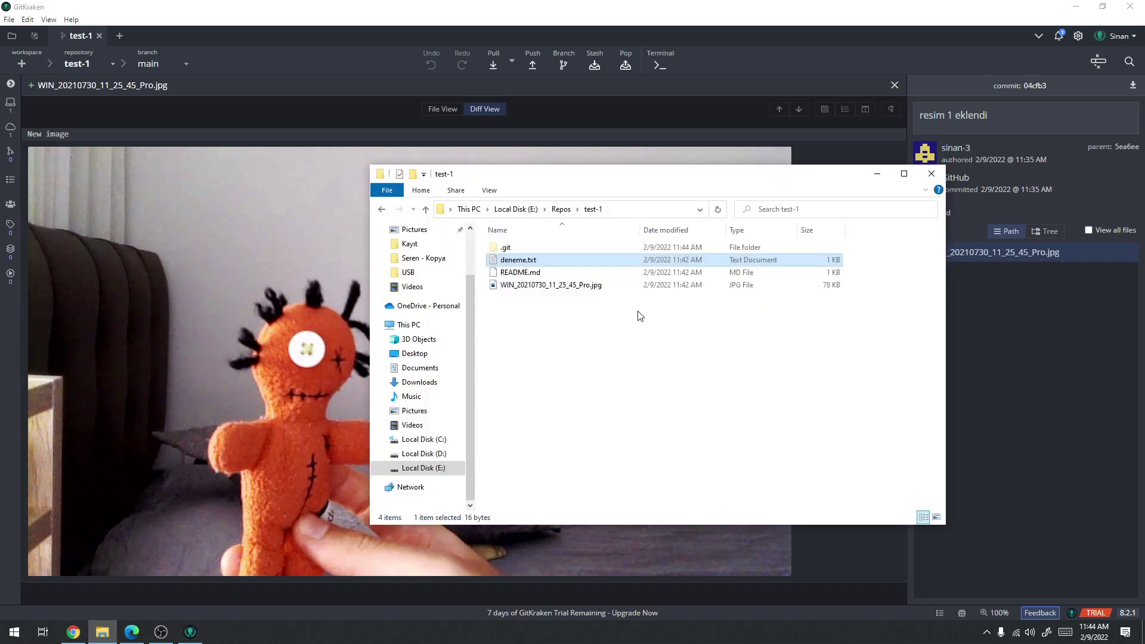
left_click(534, 287)
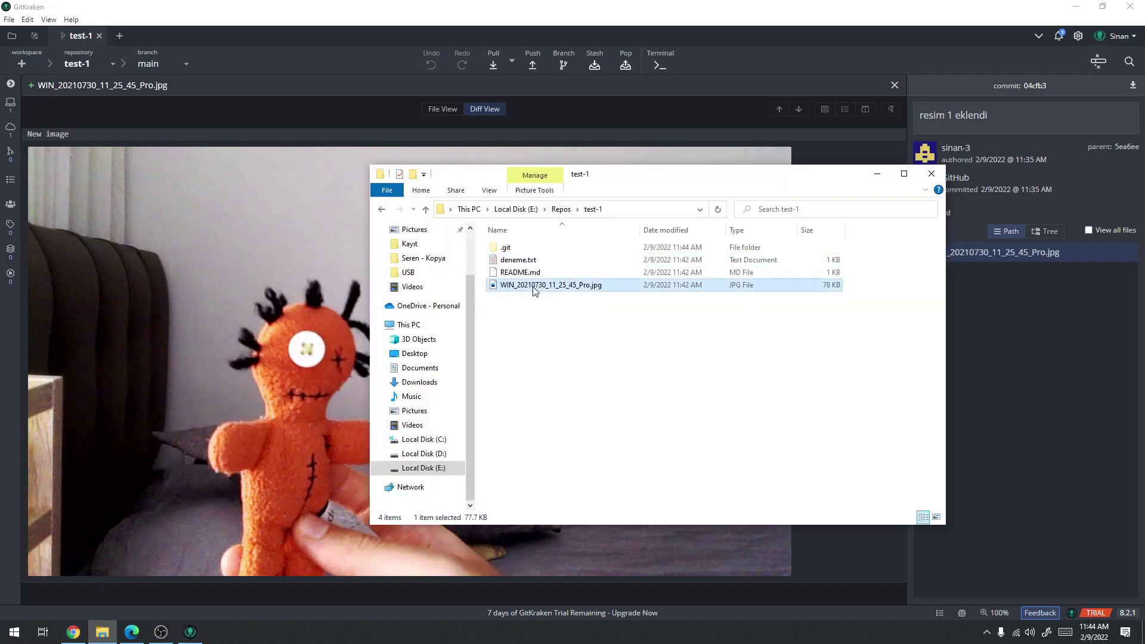
right_click(532, 288)
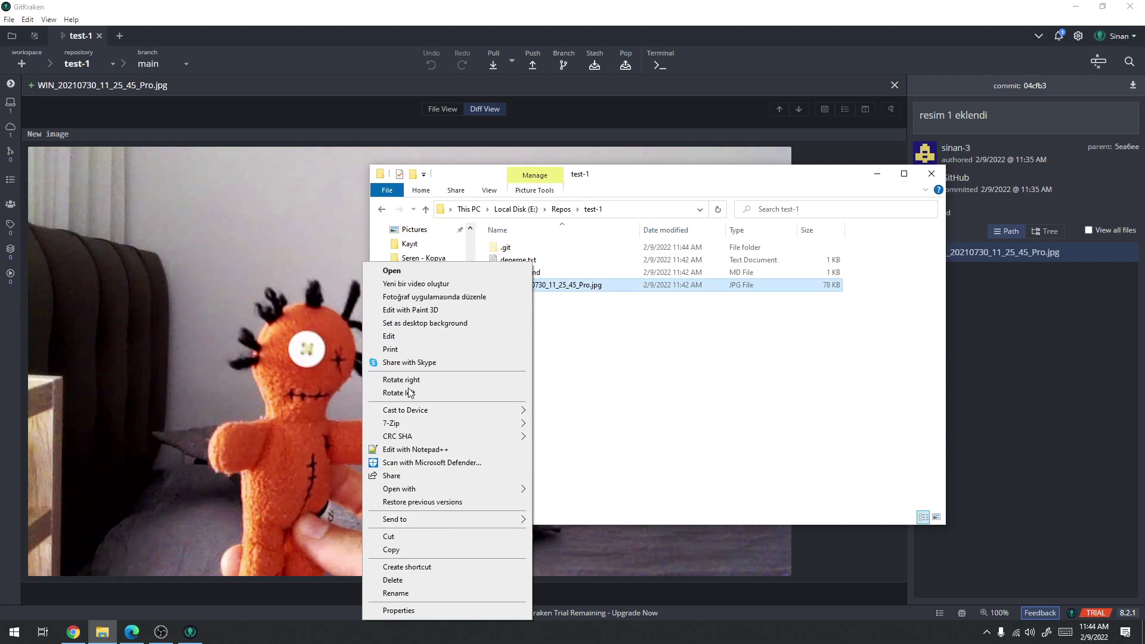
left_click(652, 335)
left_click(317, 109)
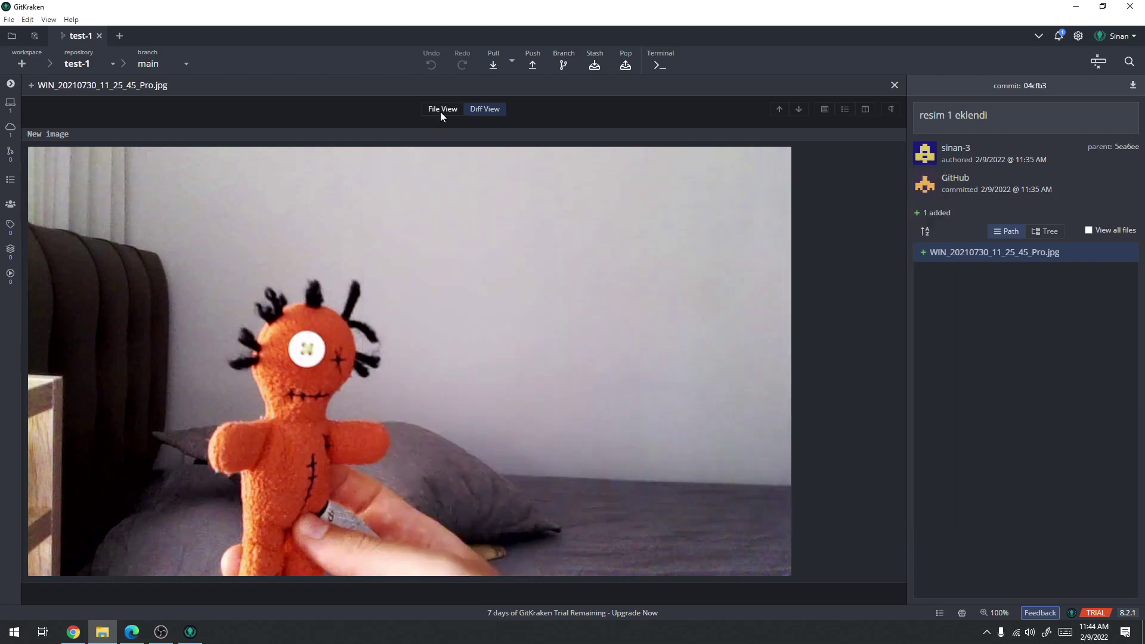
left_click(441, 110)
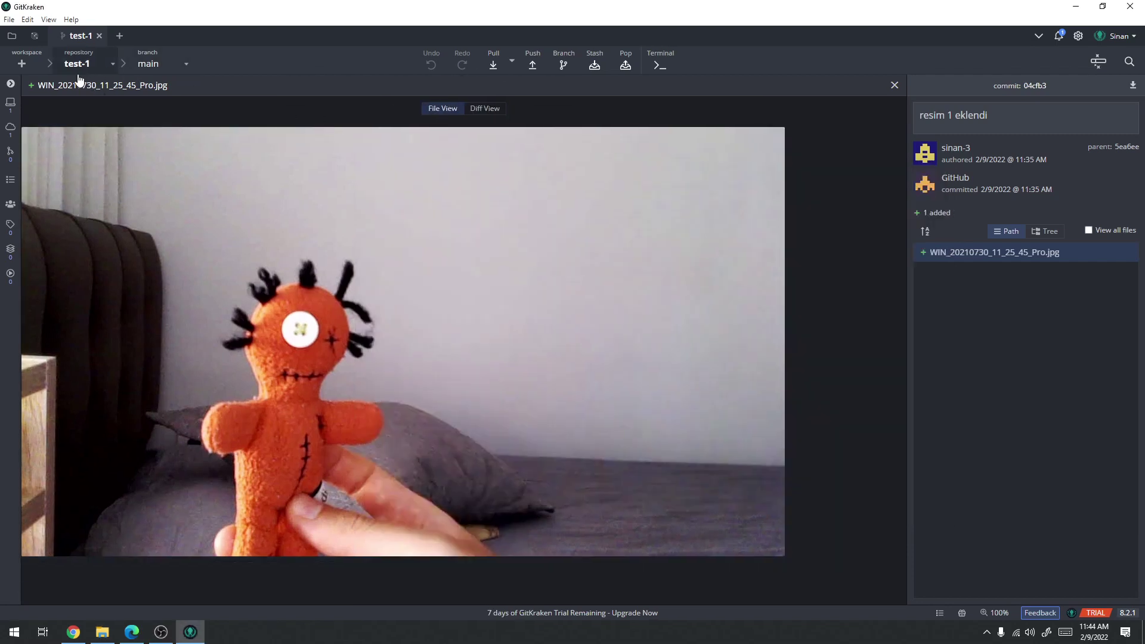
left_click(894, 86)
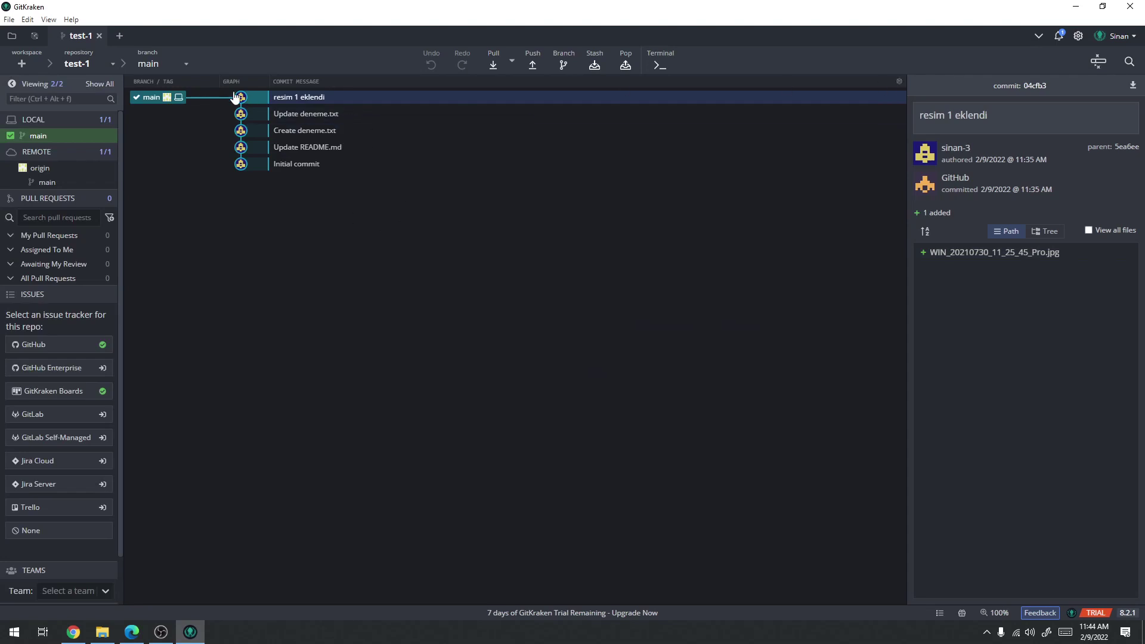
Step through the older commits and finish on the resim 1 eklendi commit details
left_click(317, 115)
left_click(310, 130)
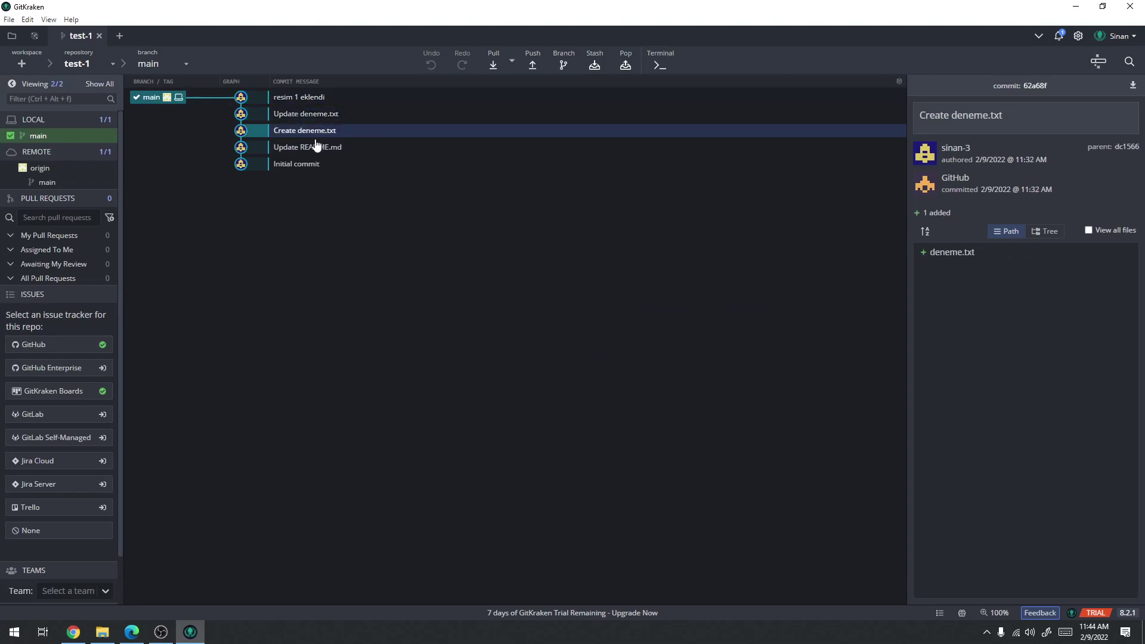
left_click(310, 147)
left_click(309, 164)
left_click(310, 113)
left_click(308, 99)
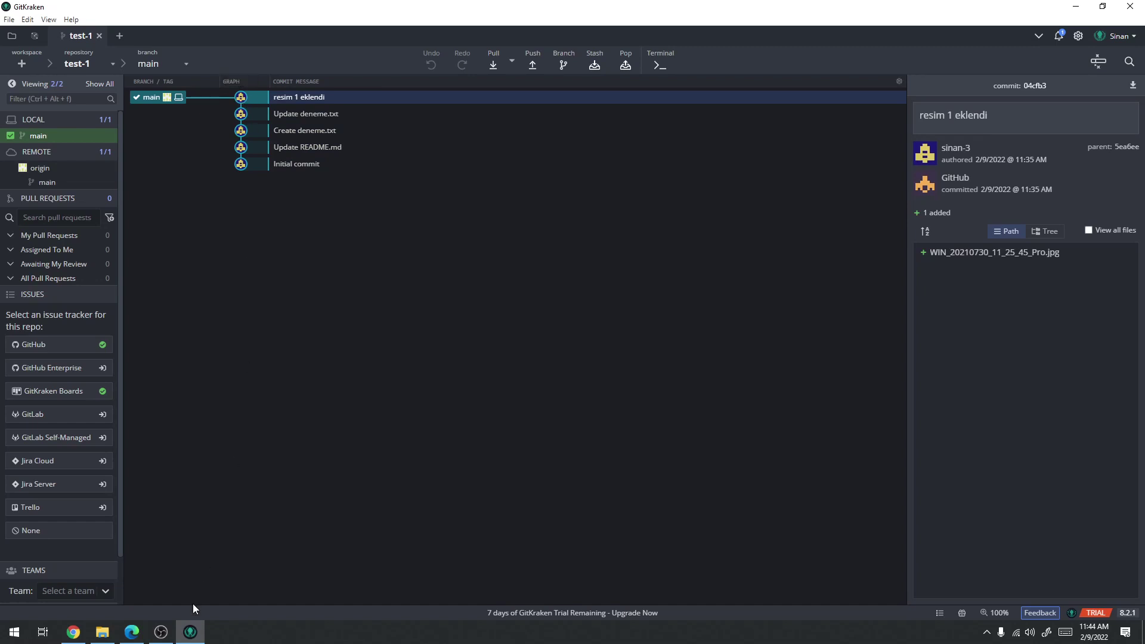
Create a new text document named ikincibelge.txt in the test-1 folder
left_click(102, 632)
left_click_drag(617, 438, 526, 262)
left_click(543, 332)
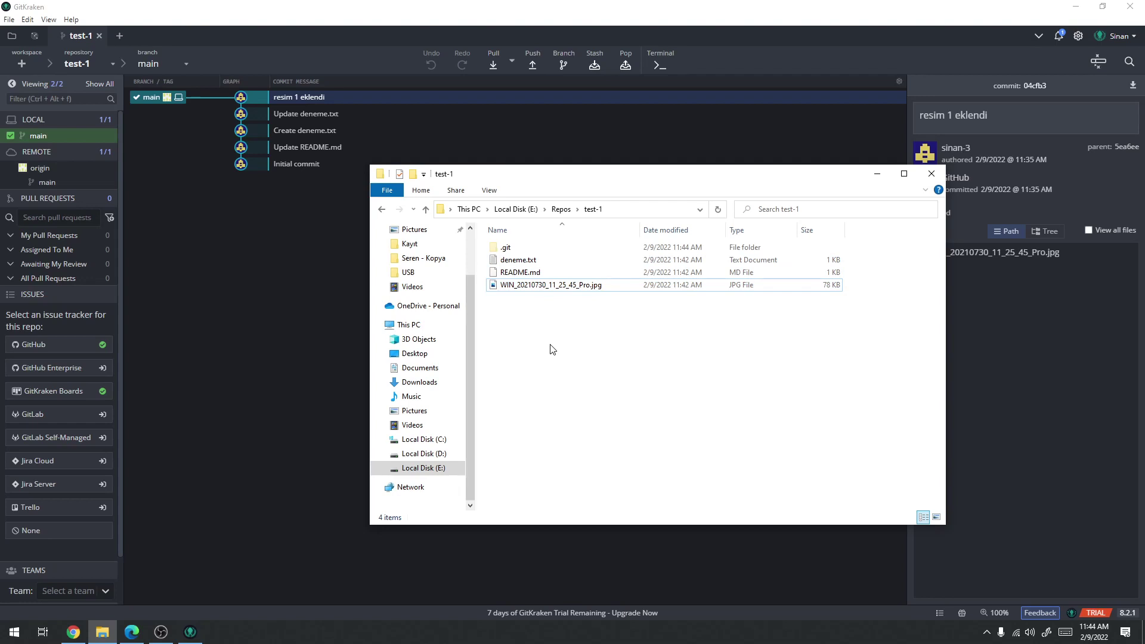
right_click(566, 347)
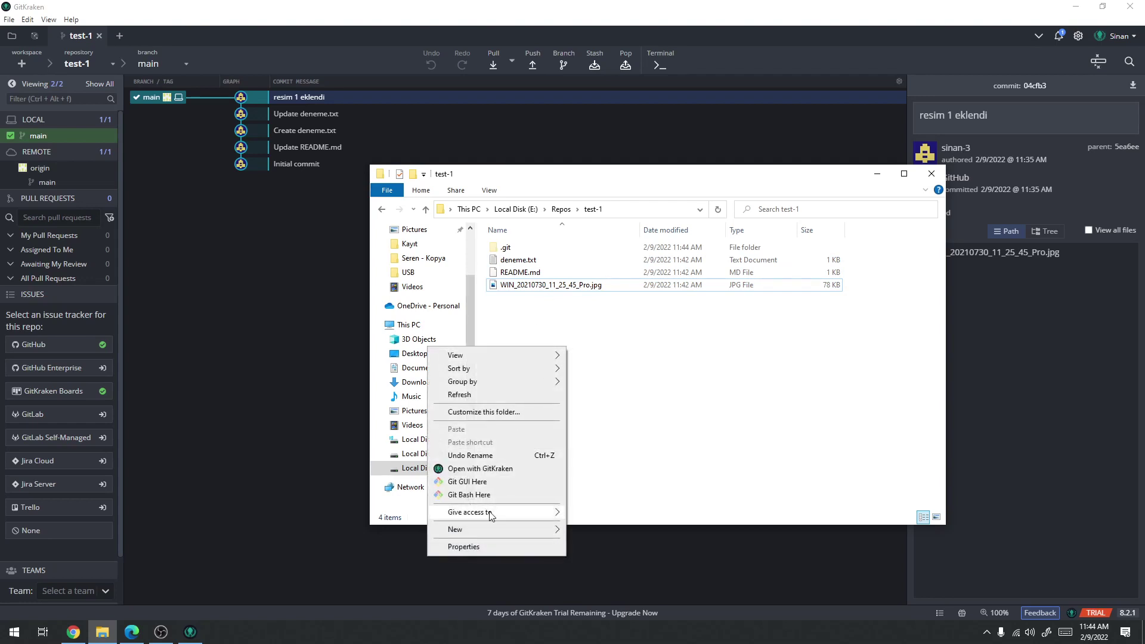
mouse_move(471, 530)
left_click(618, 614)
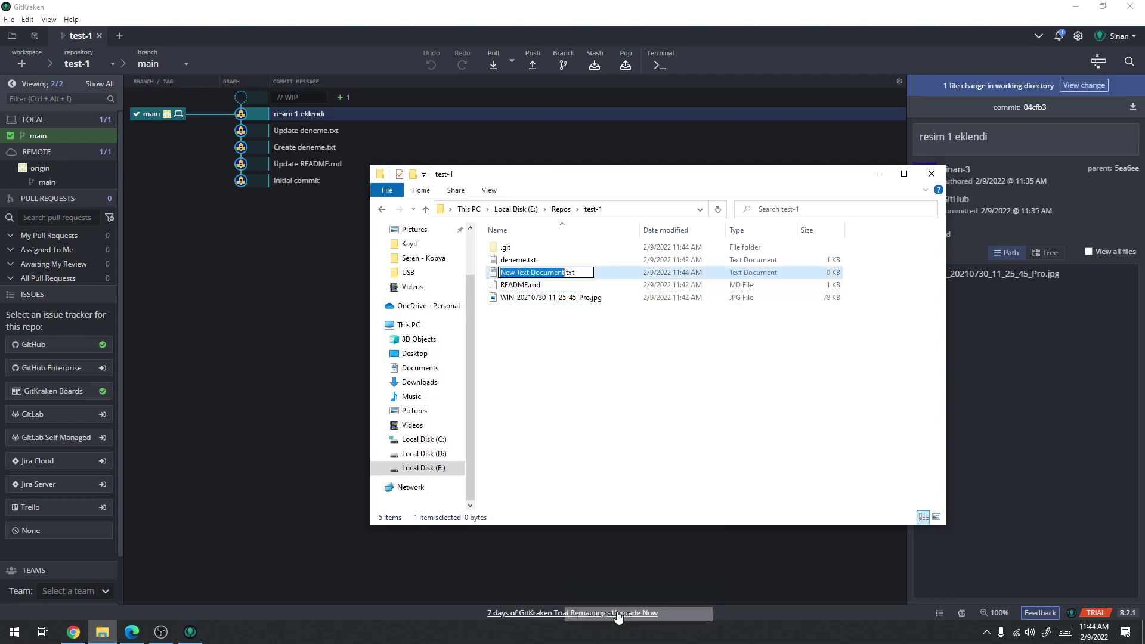
type("ikinci")
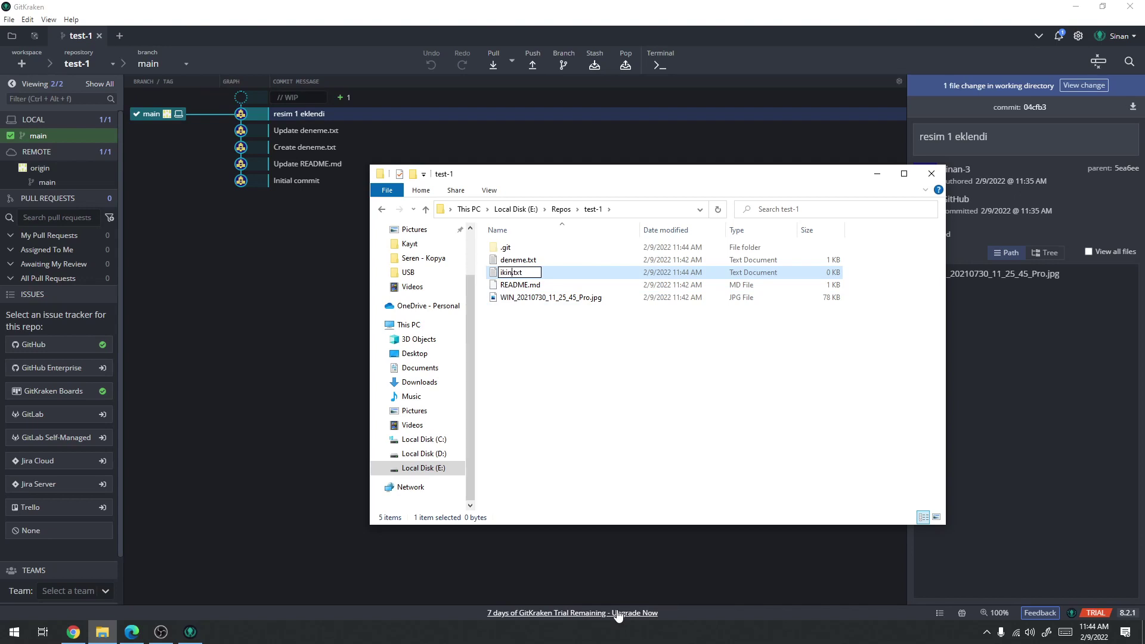
type("belge")
key("Return")
Write the lines asd, asdf, sdfg into ikincibelge.txt, save it, and return to GitKraken
key("Return")
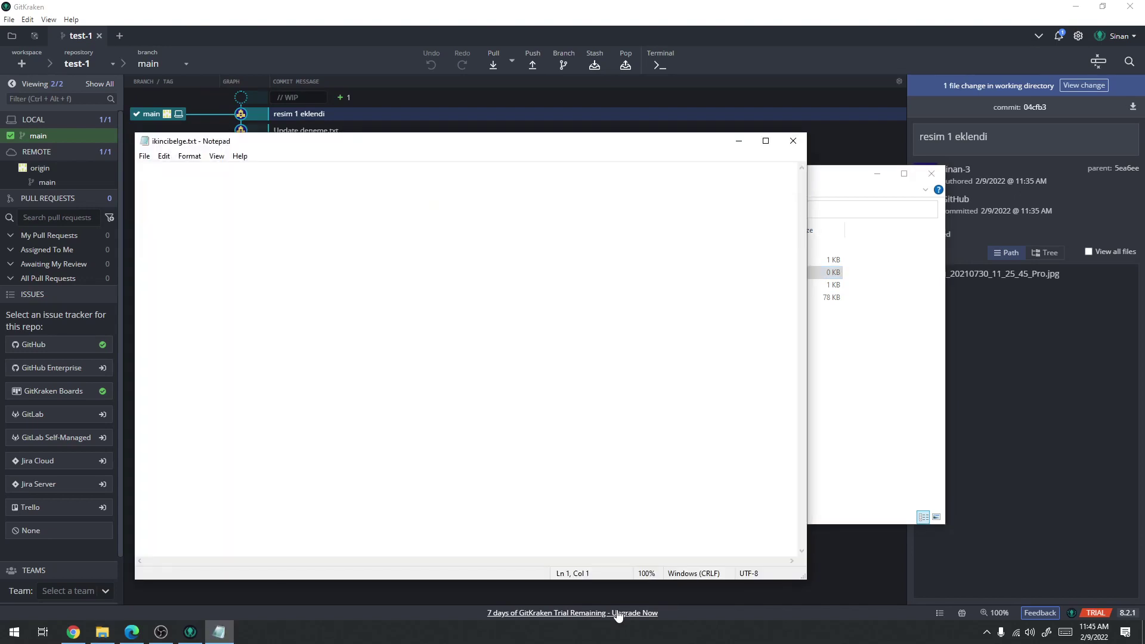
type("asd")
key("Return")
type("asdf")
key("Return")
type("sdfasd")
key("ctrl+s")
left_click(793, 140)
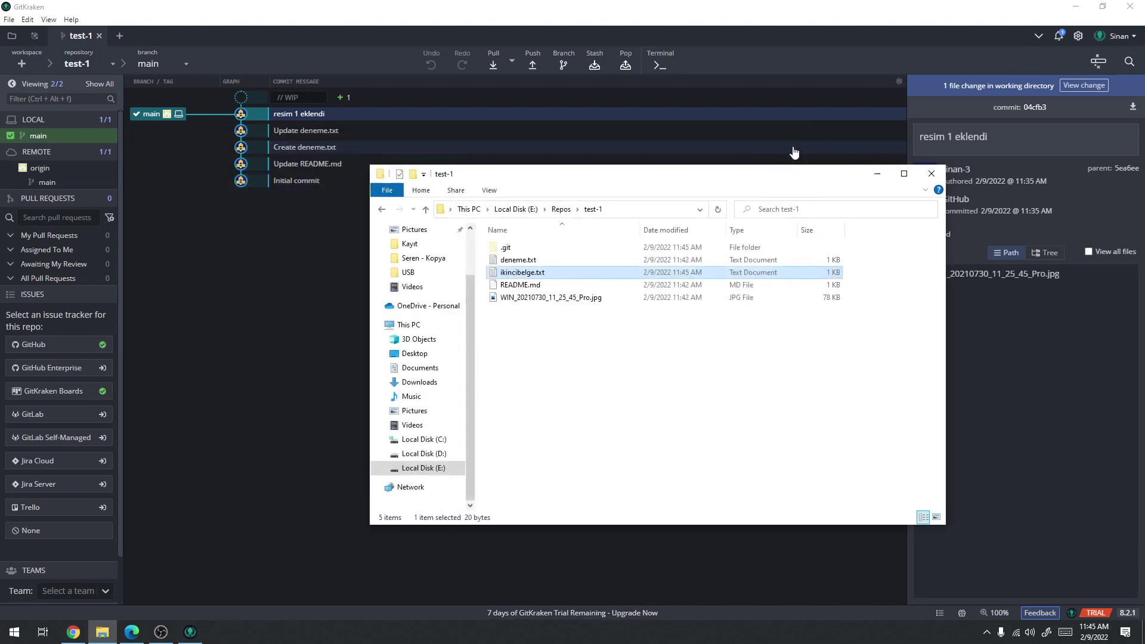
left_click(357, 352)
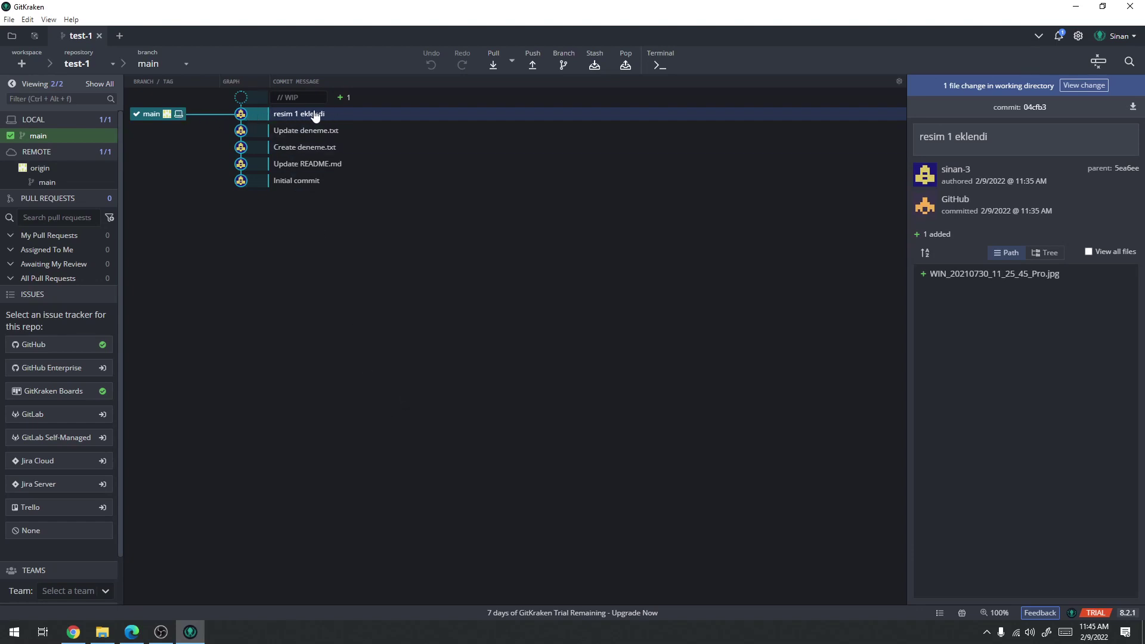
Delete deneme.txt from the repo folder in File Explorer
left_click(365, 99)
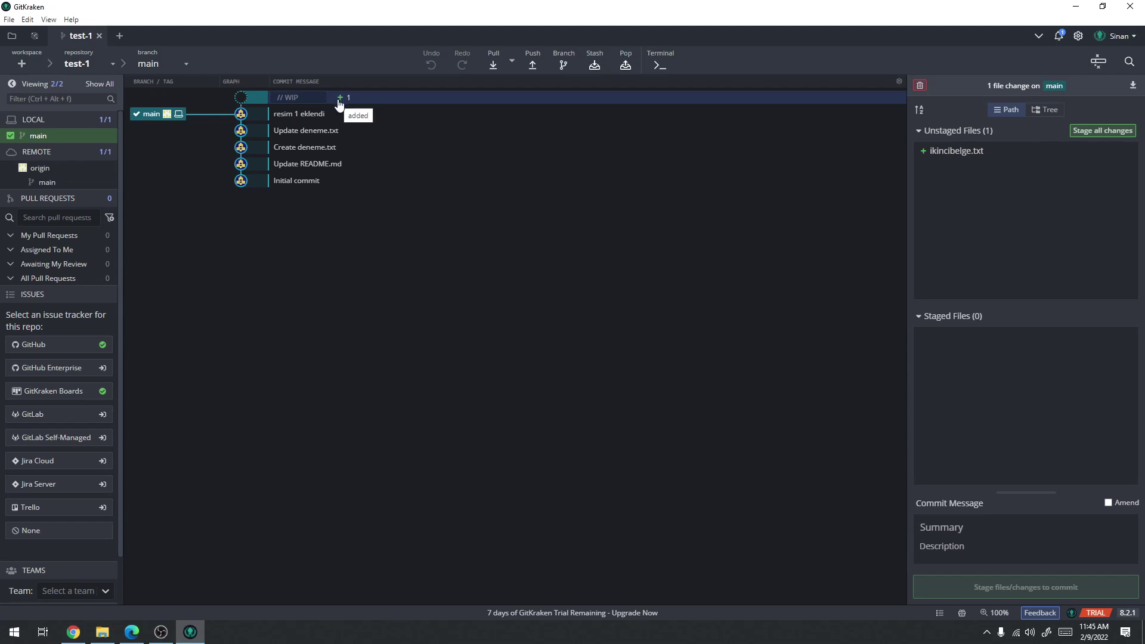
left_click(102, 632)
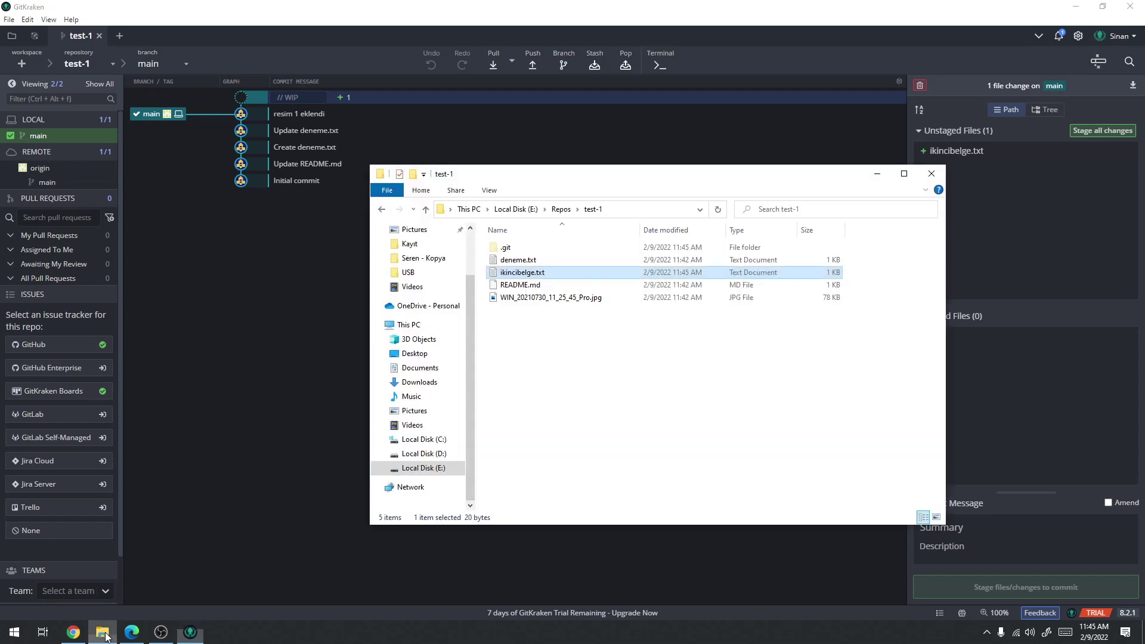
left_click(530, 263)
key("Delete")
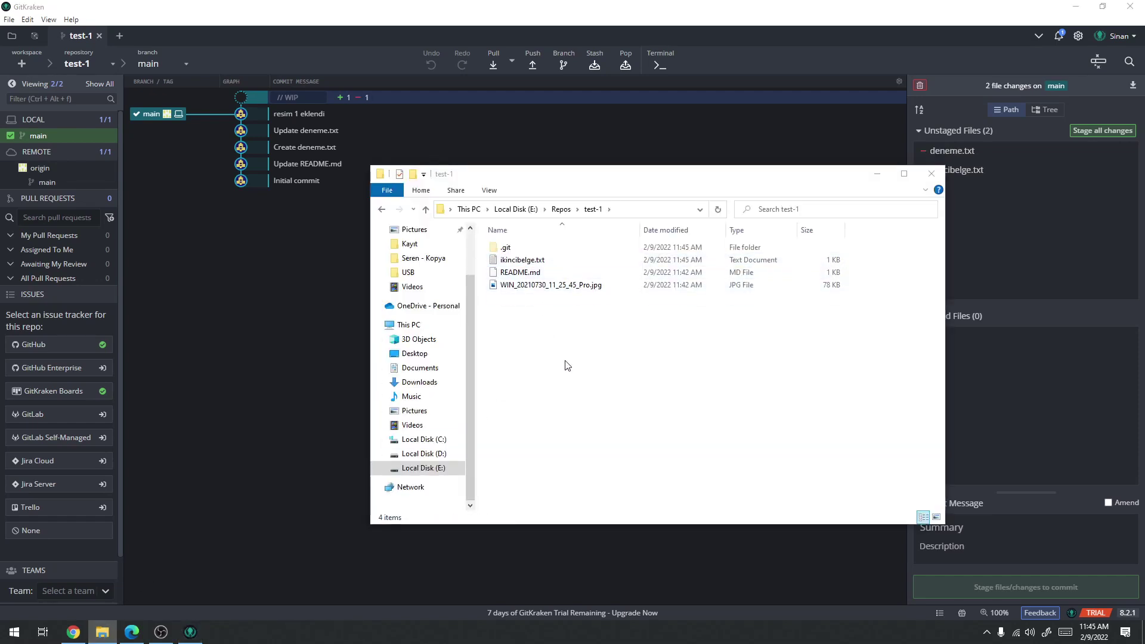
left_click(605, 7)
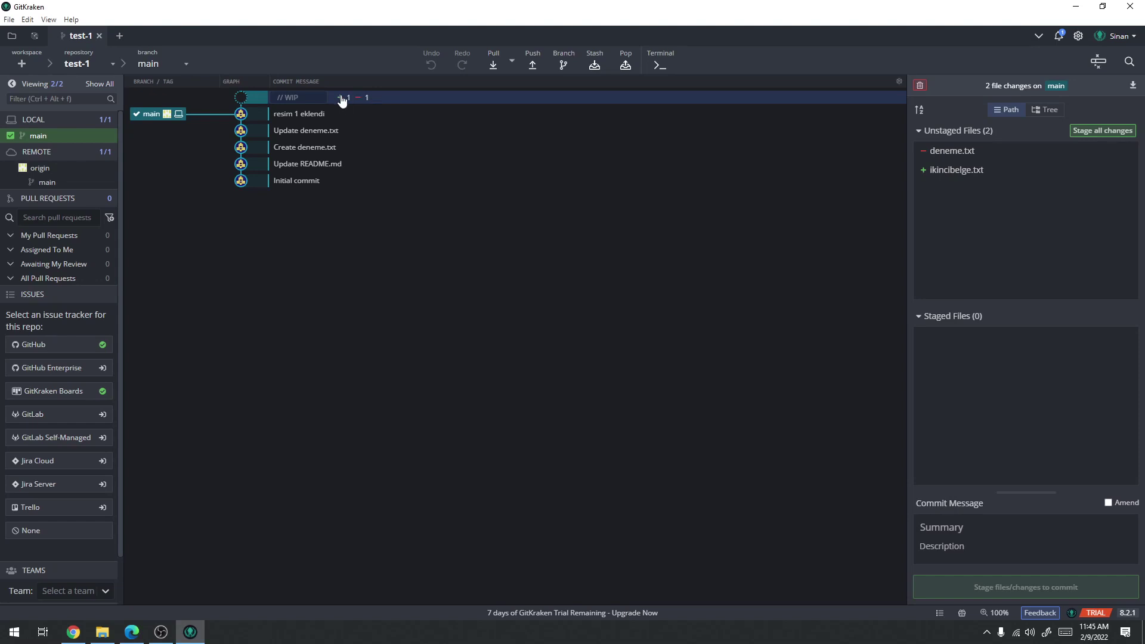
Review the earlier commits: resim 1 eklendi, Update deneme.txt, Create deneme.txt and Initial commit
left_click(341, 114)
left_click(360, 132)
left_click(351, 181)
left_click(351, 147)
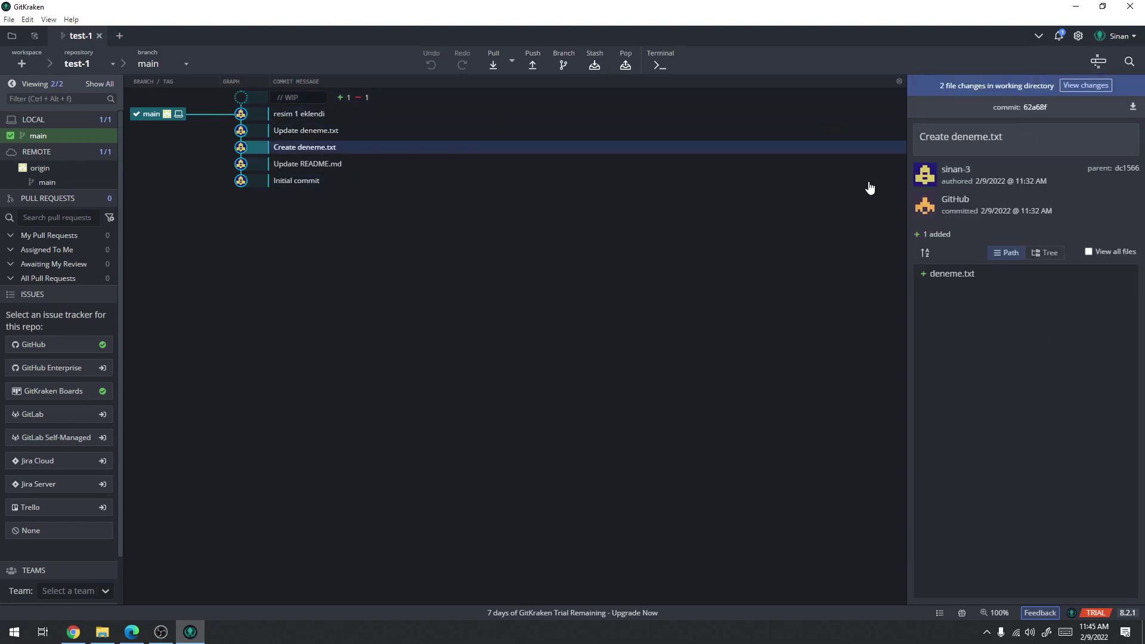
left_click(341, 131)
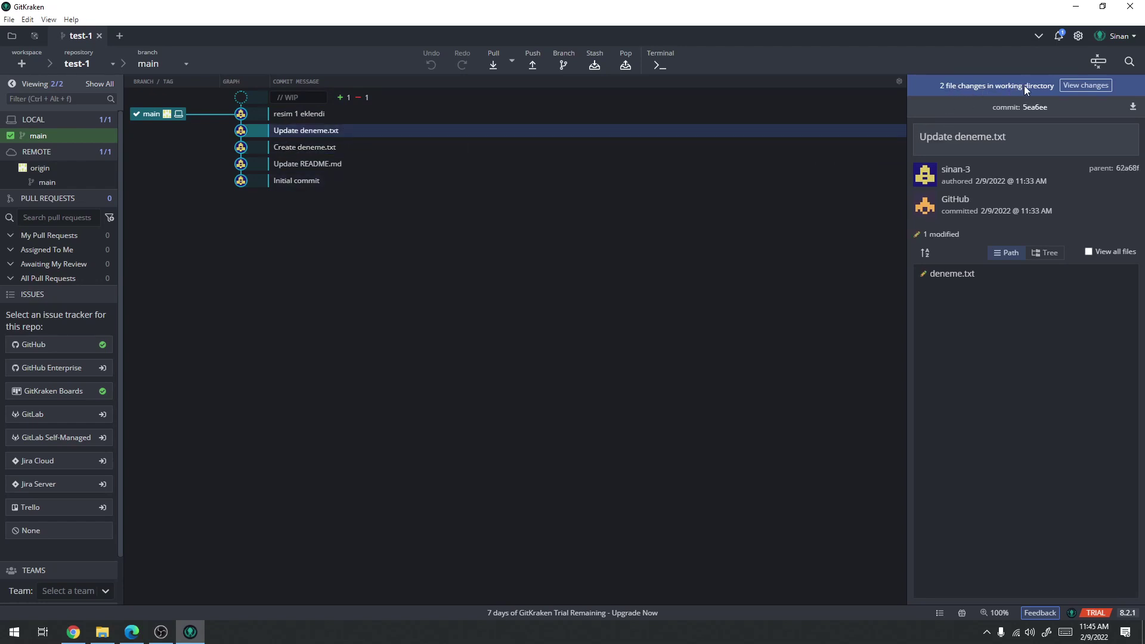
Show the 2 unstaged changes and inspect the ikincibelge.txt diff (asd, asdf, sdfg, hfg)
left_click(1085, 85)
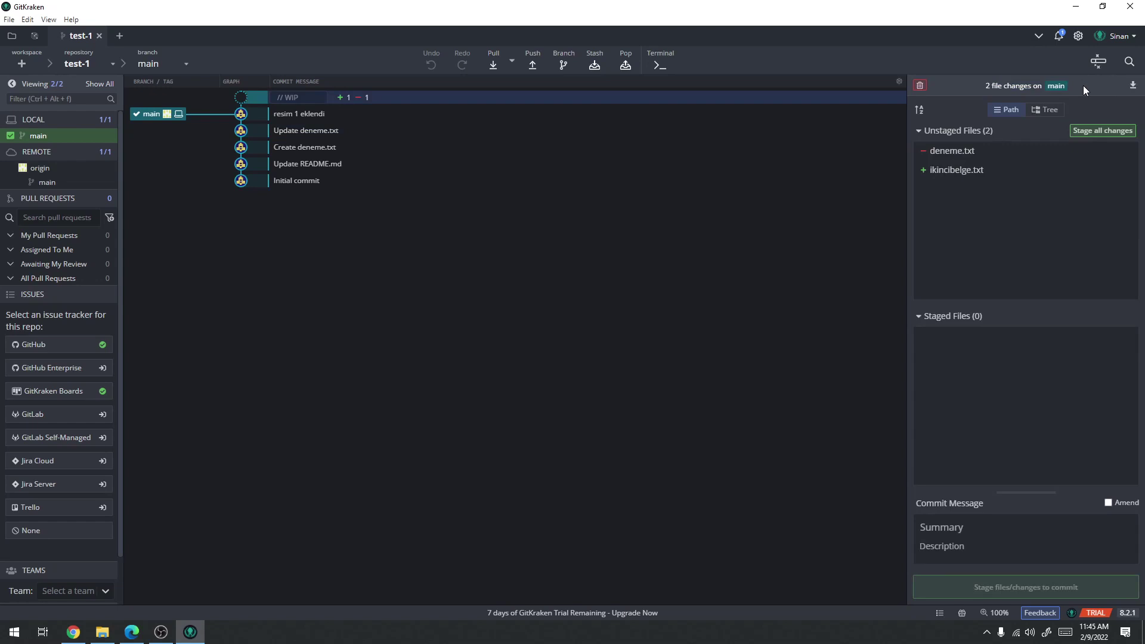
left_click(440, 164)
left_click(395, 99)
left_click(957, 172)
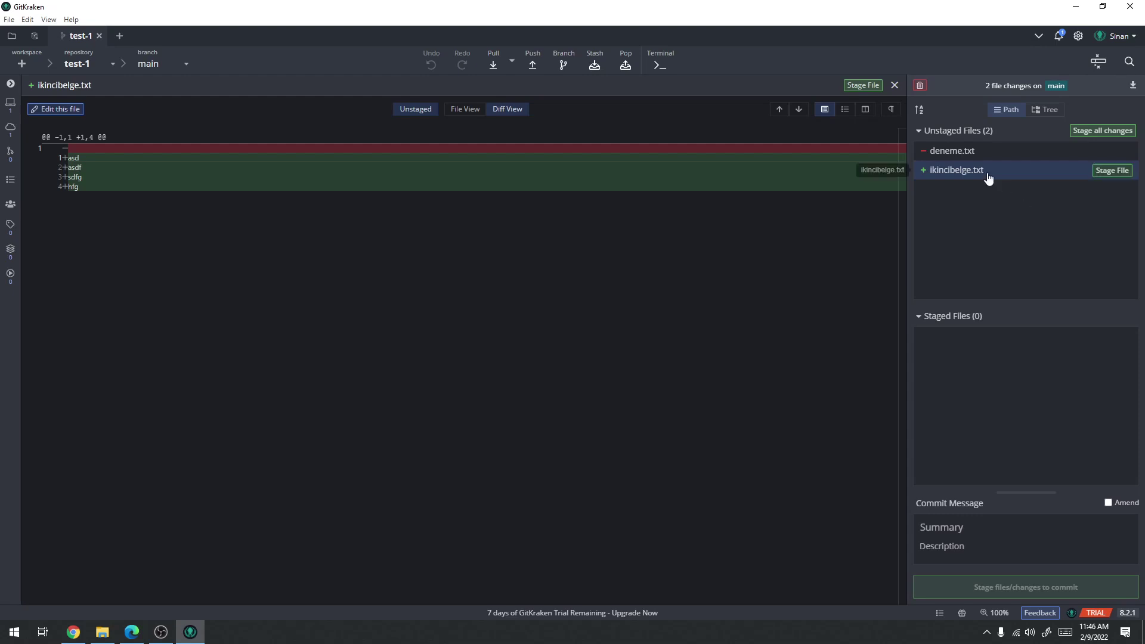
Stage ikincibelge.txt and the deneme.txt deletion, leaving nothing unstaged, then close the diff
left_click(1108, 177)
left_click(969, 156)
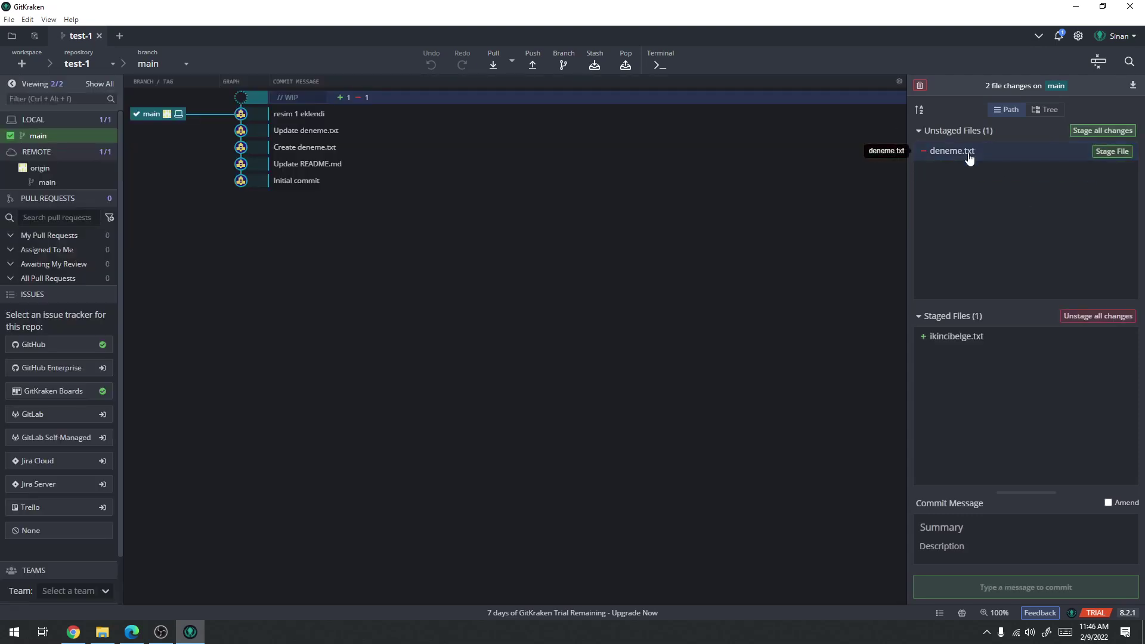
left_click(1010, 159)
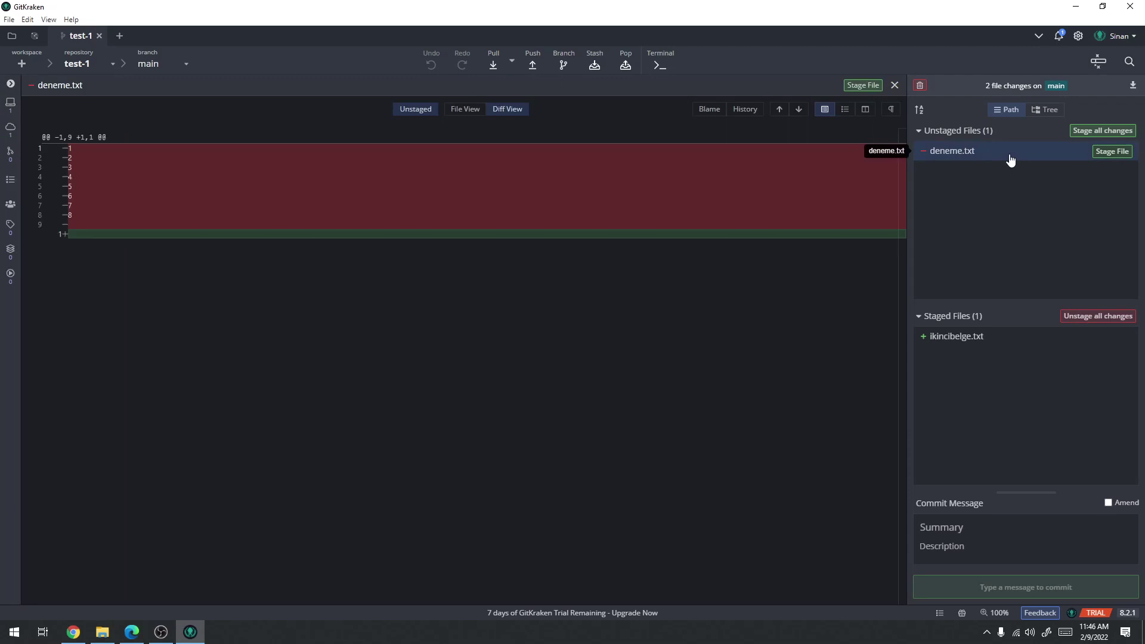
left_click(1104, 156)
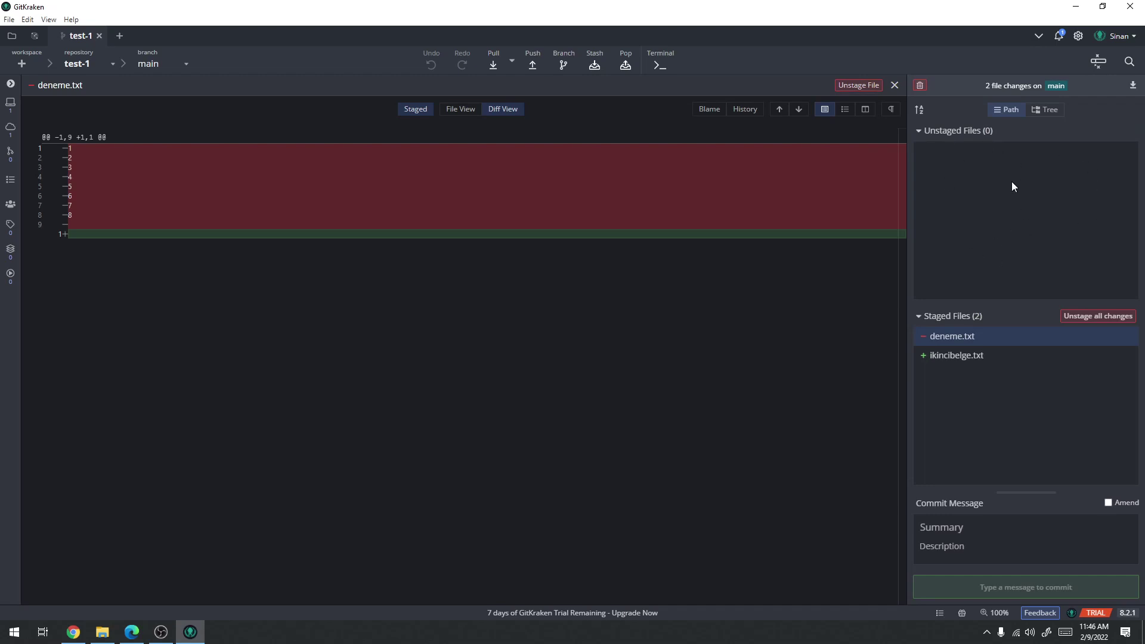
left_click(894, 85)
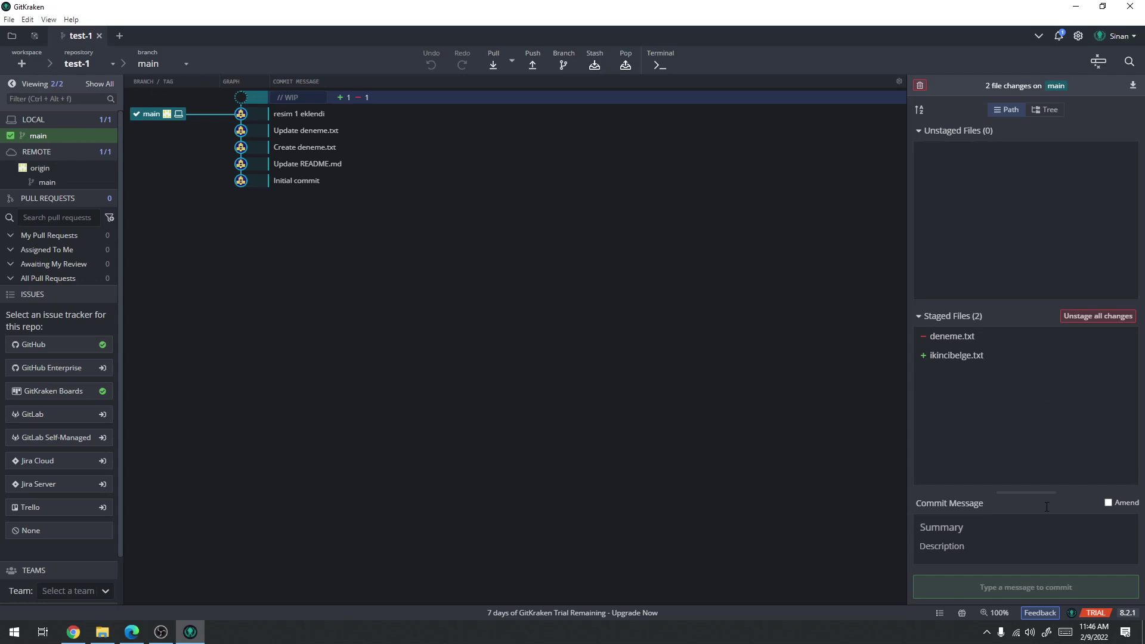
Enter the commit summary 'Projenin ilk haline hazırlık'
left_click(974, 530)
left_click(1002, 522)
type("P")
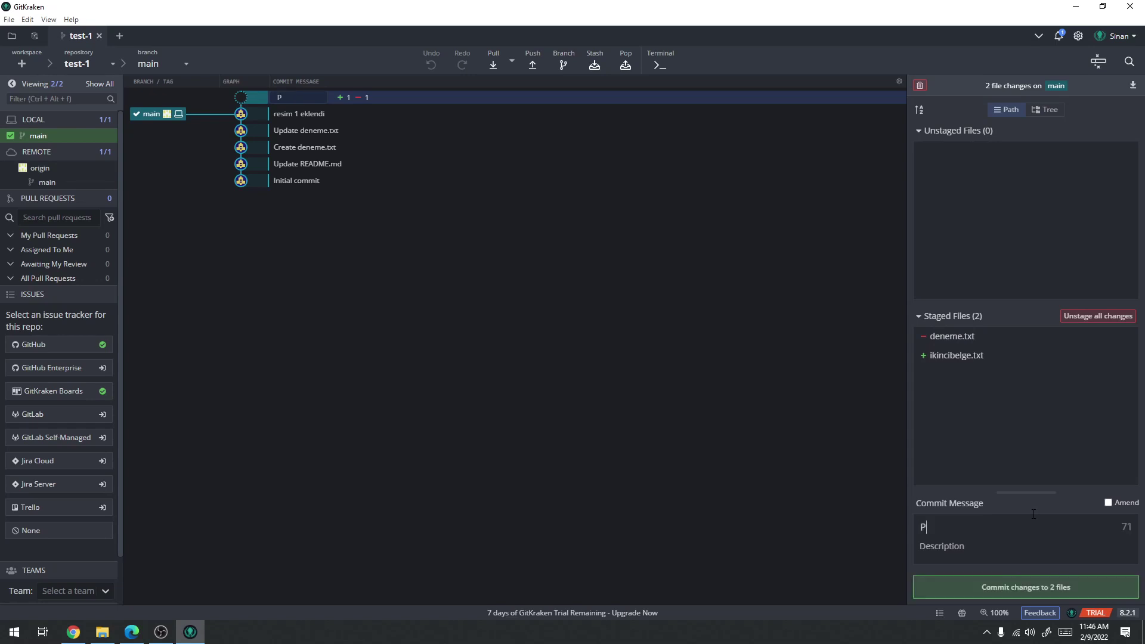
type("rojenin ilk haline hazırlık")
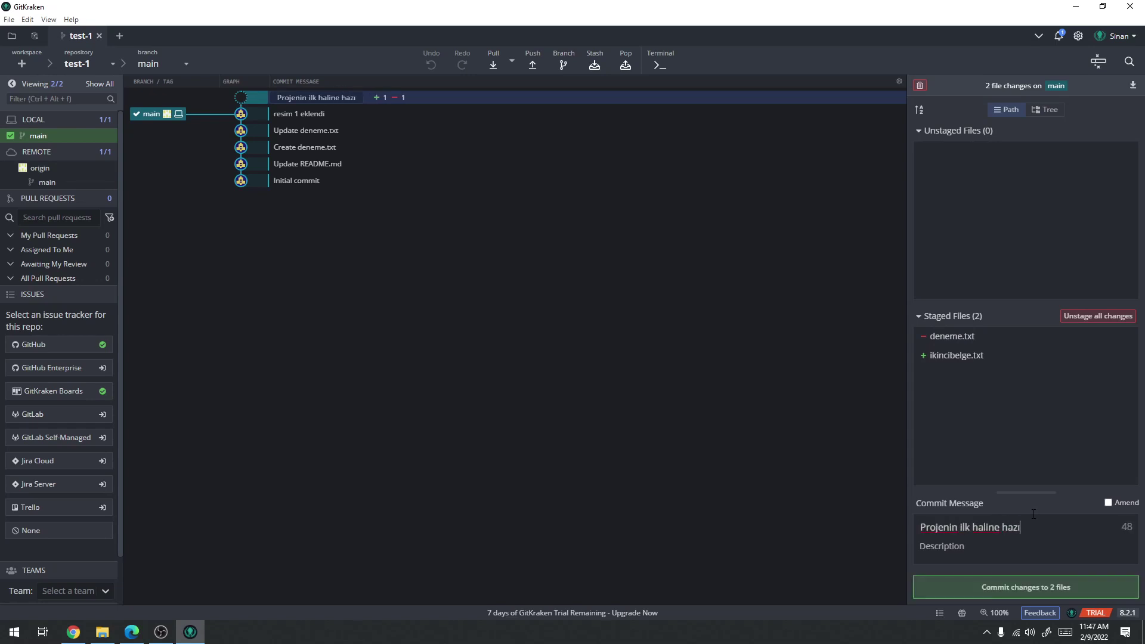
Add the description 'Bazı dosyalar silindi ve yerlerine yenileri eklendi.' and commit the 2 files
left_click(948, 563)
type("Bazı dosy")
type("lar s")
key("Left")
key("Left")
type("ar silindi ve yerlerin")
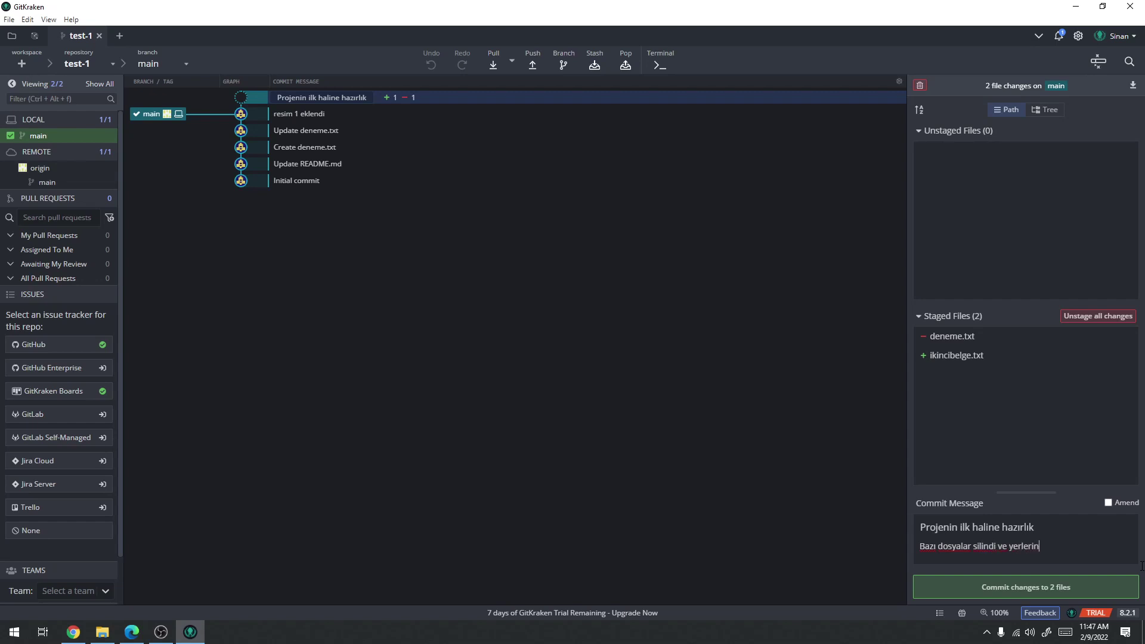
type("e yenileri eklendi.")
left_click(1055, 593)
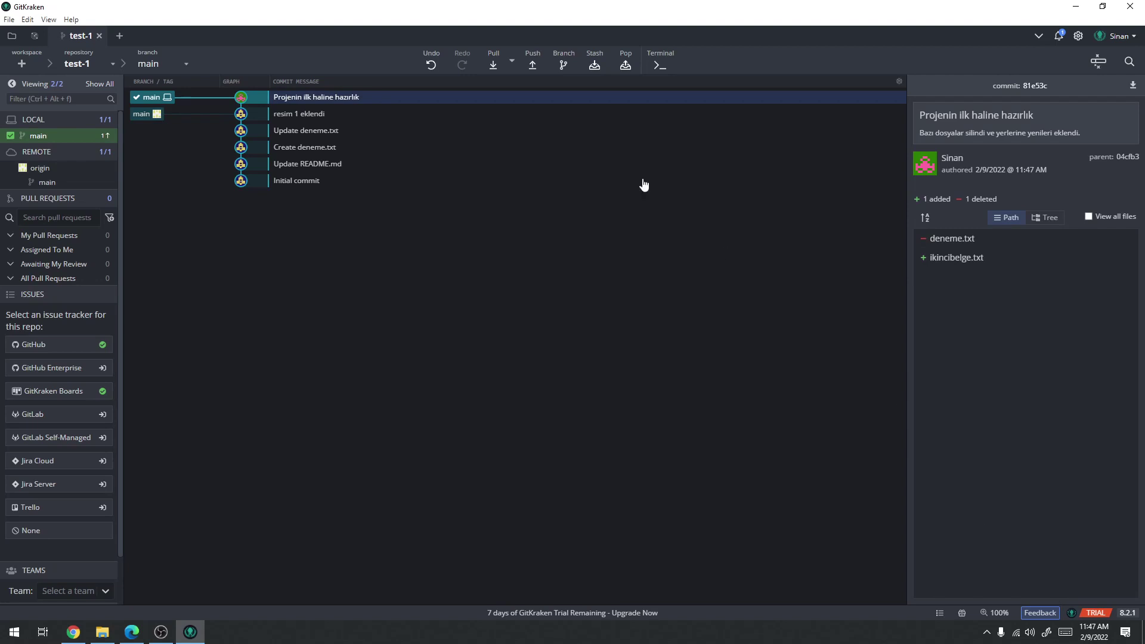
left_click(146, 114)
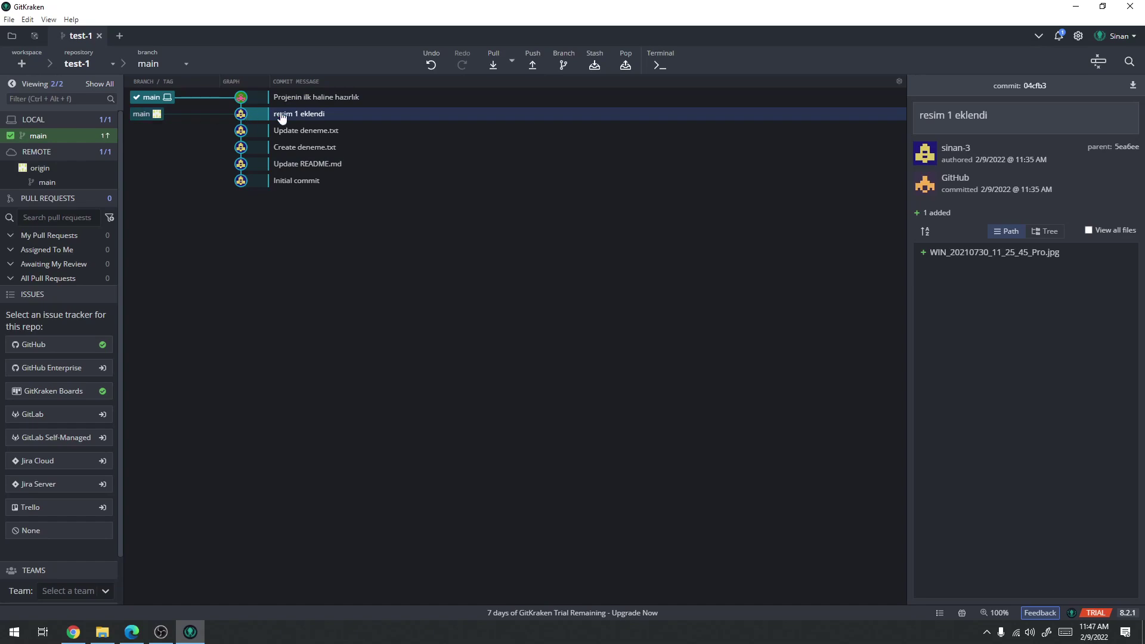
left_click(73, 633)
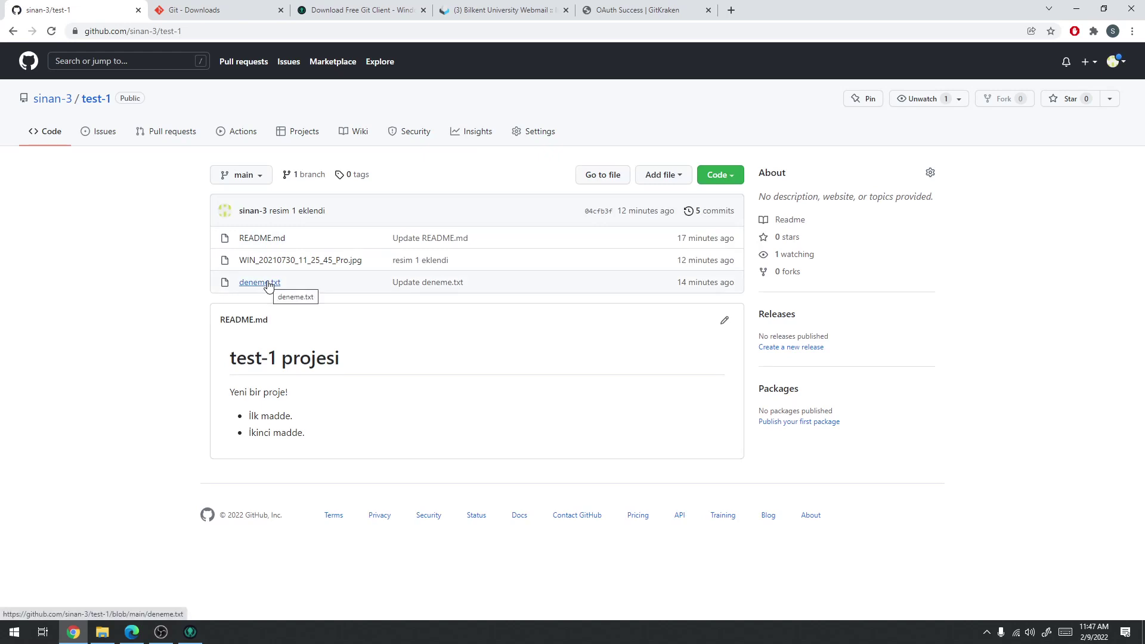
left_click(1077, 9)
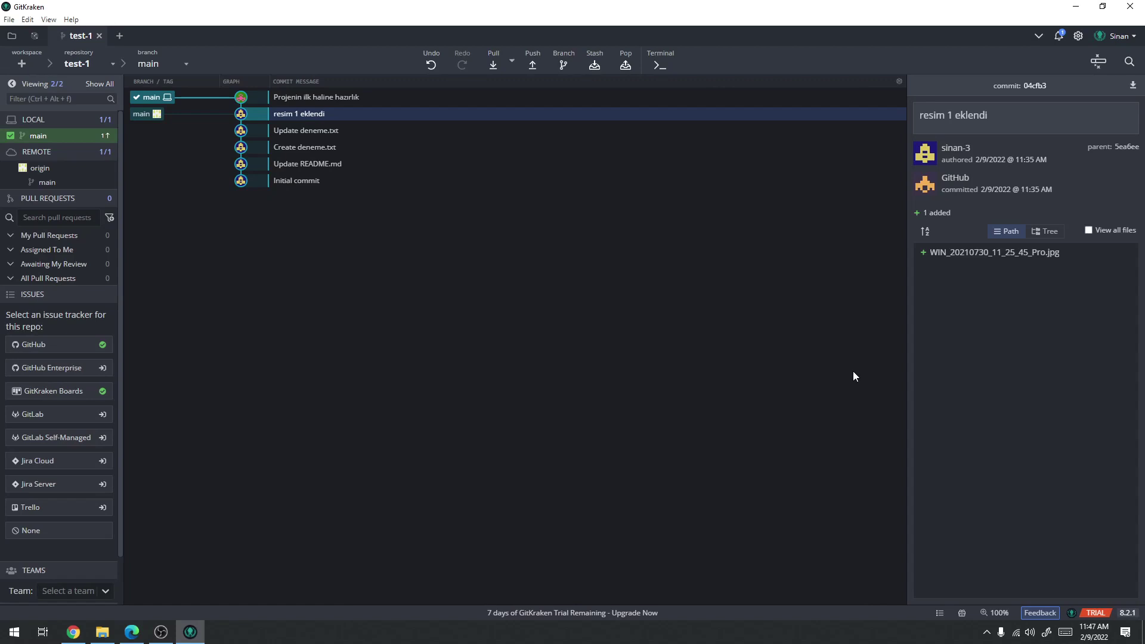
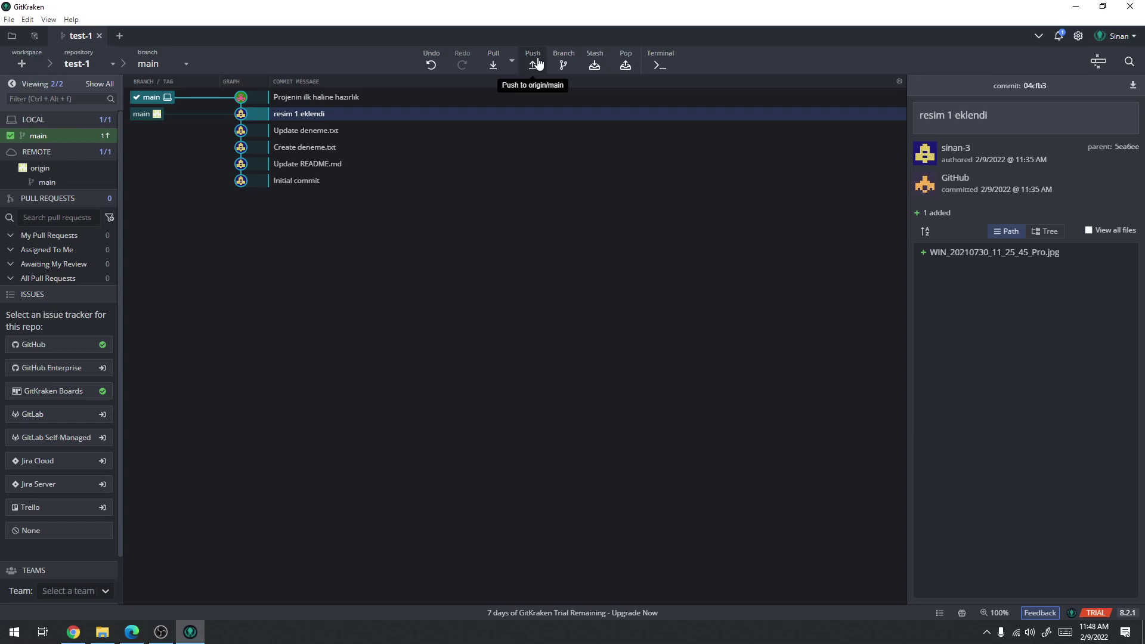
Push local main to origin and confirm the pushed commit on GitHub's test-1 page
left_click(535, 66)
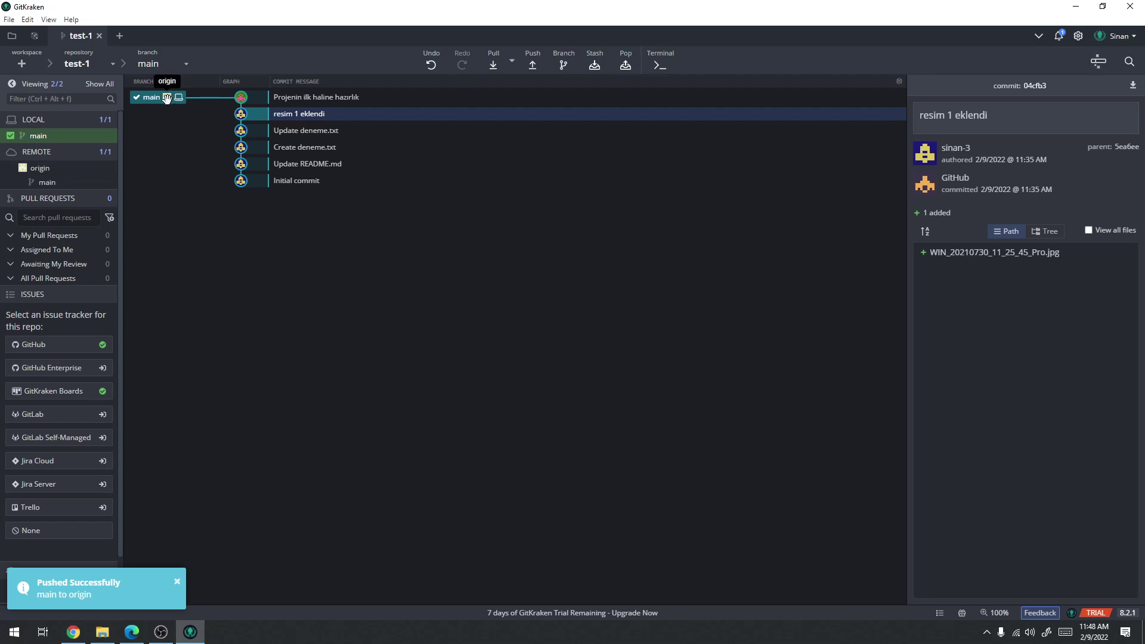
left_click(321, 98)
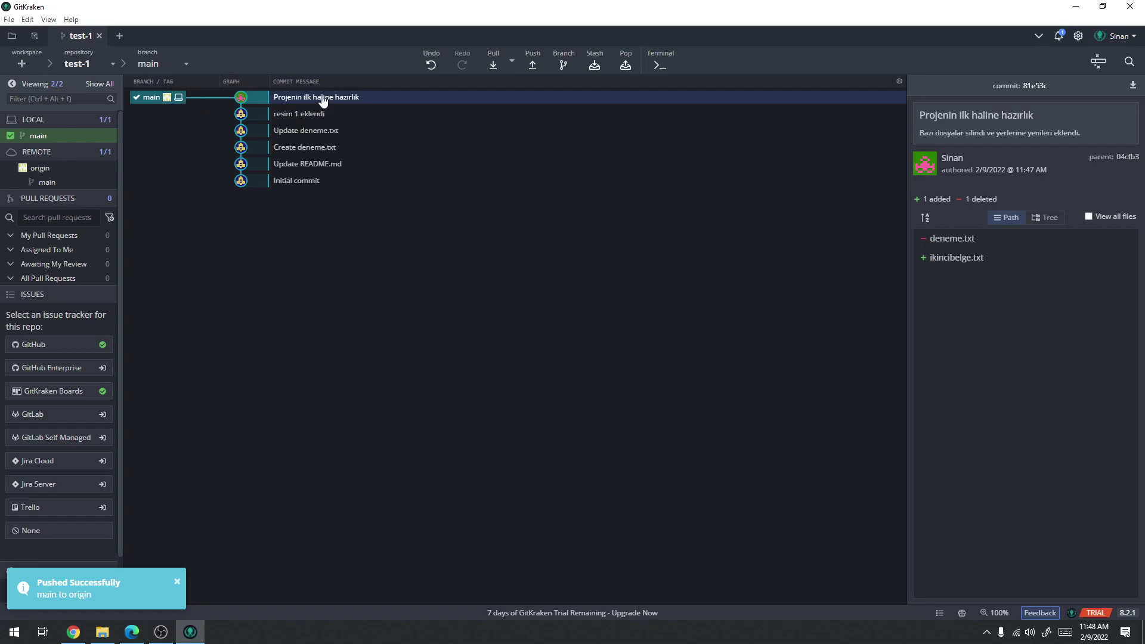
left_click(102, 632)
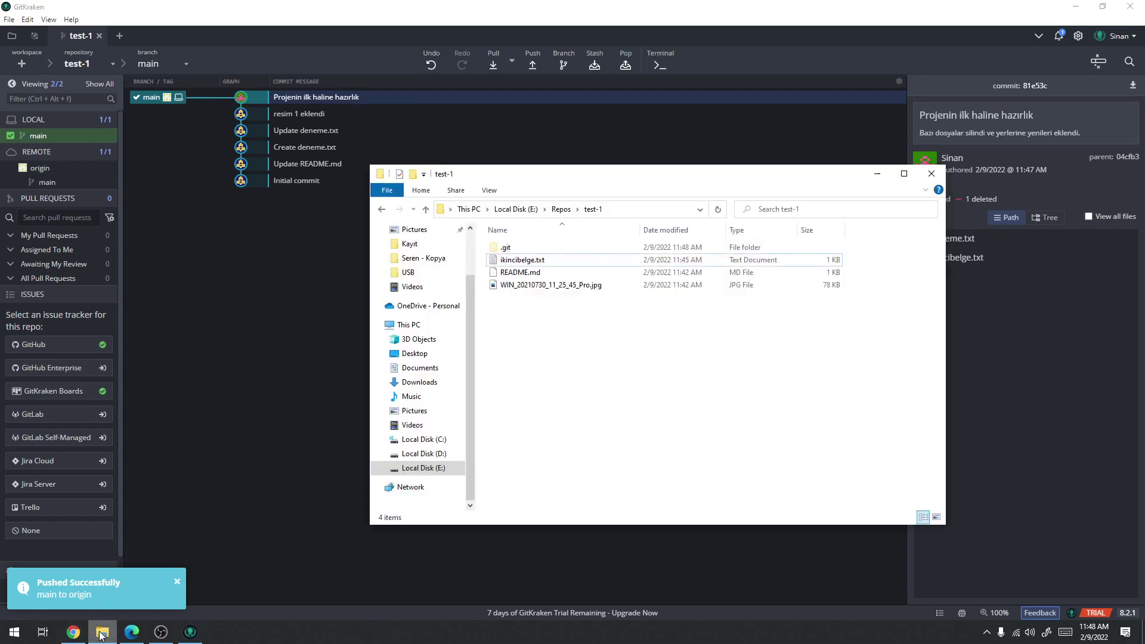
left_click(74, 633)
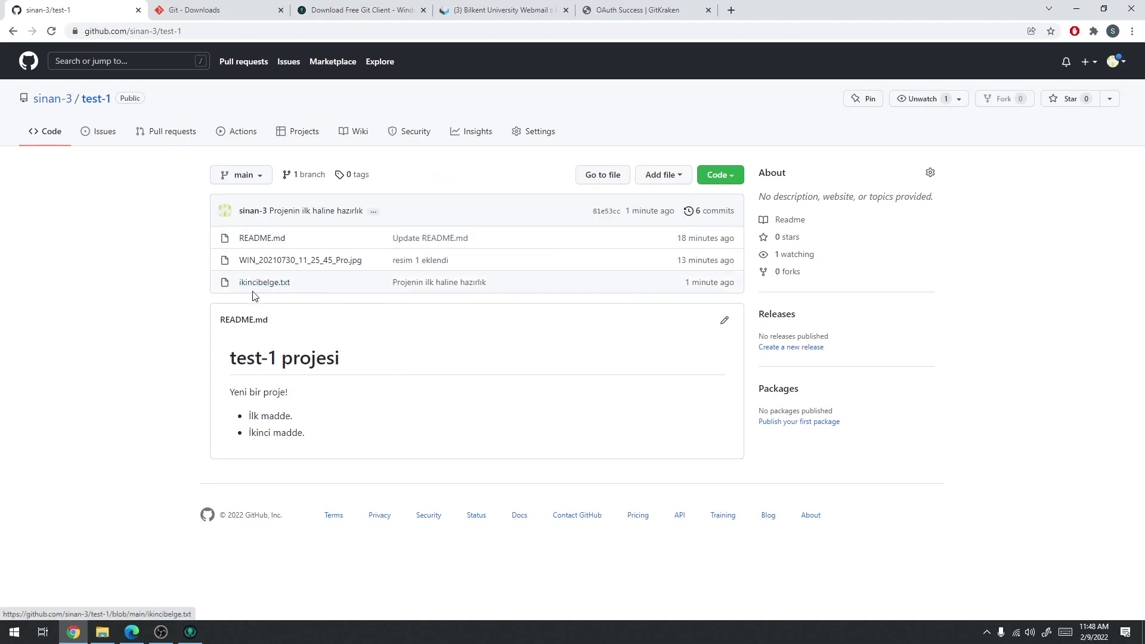
left_click(1077, 8)
On GitHub, insert 'yeni bir satır!' as a new line 3 of ikincibelge.txt
left_click(70, 634)
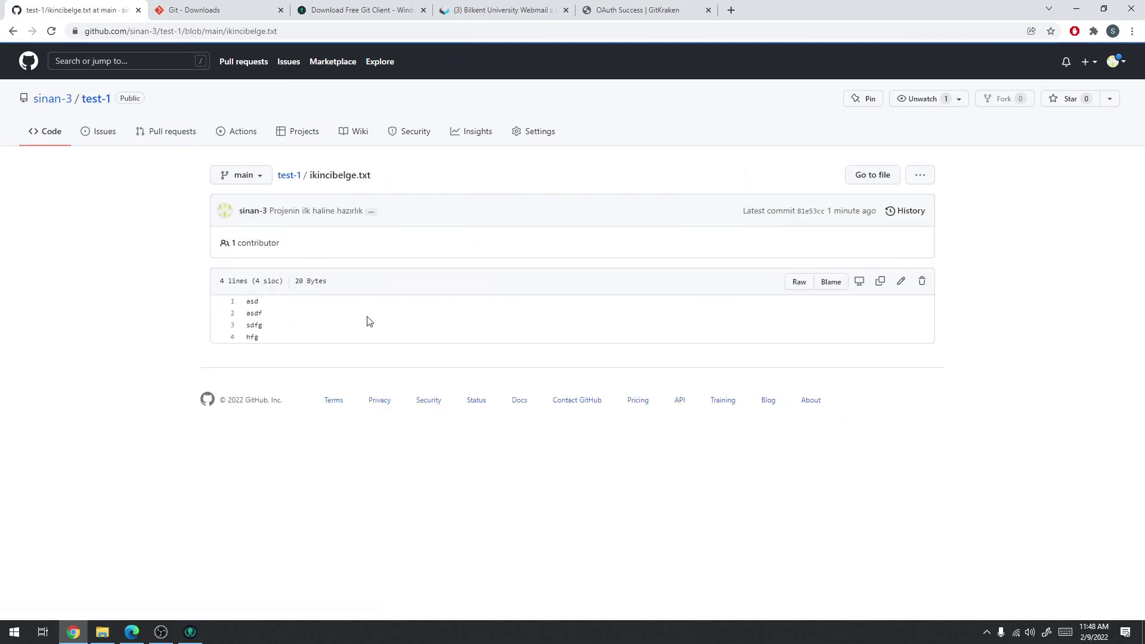
left_click(901, 282)
left_click(256, 246)
key("Return")
type("yeni bir satır!")
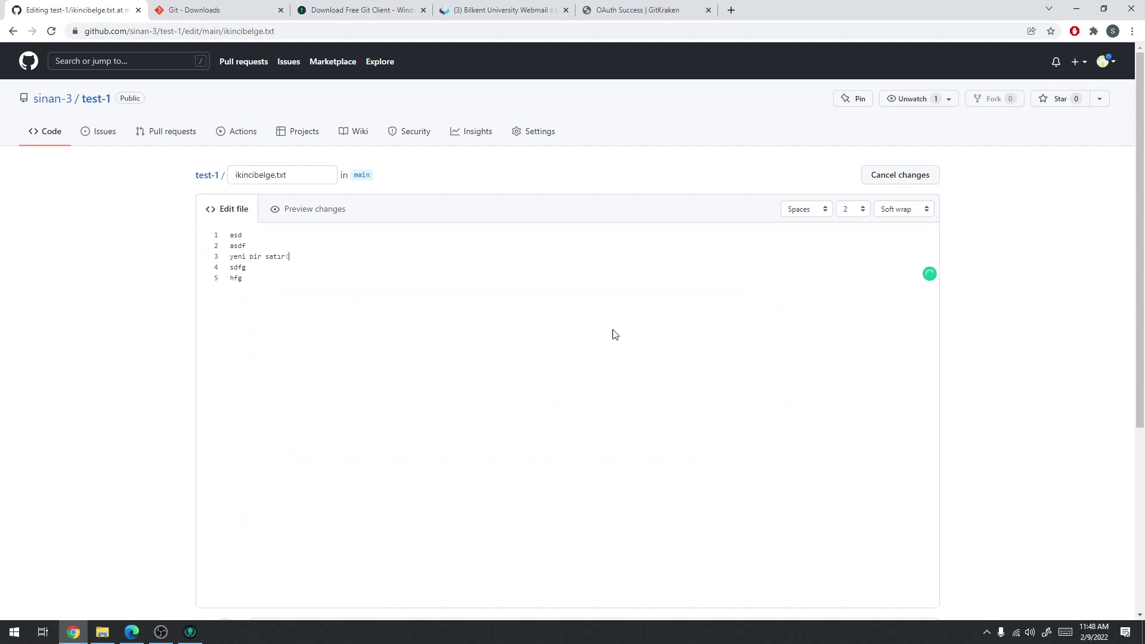
Commit the edit to main with the description 'unutlar satır ek'
scroll(635, 338, "down", 5)
left_click(352, 412)
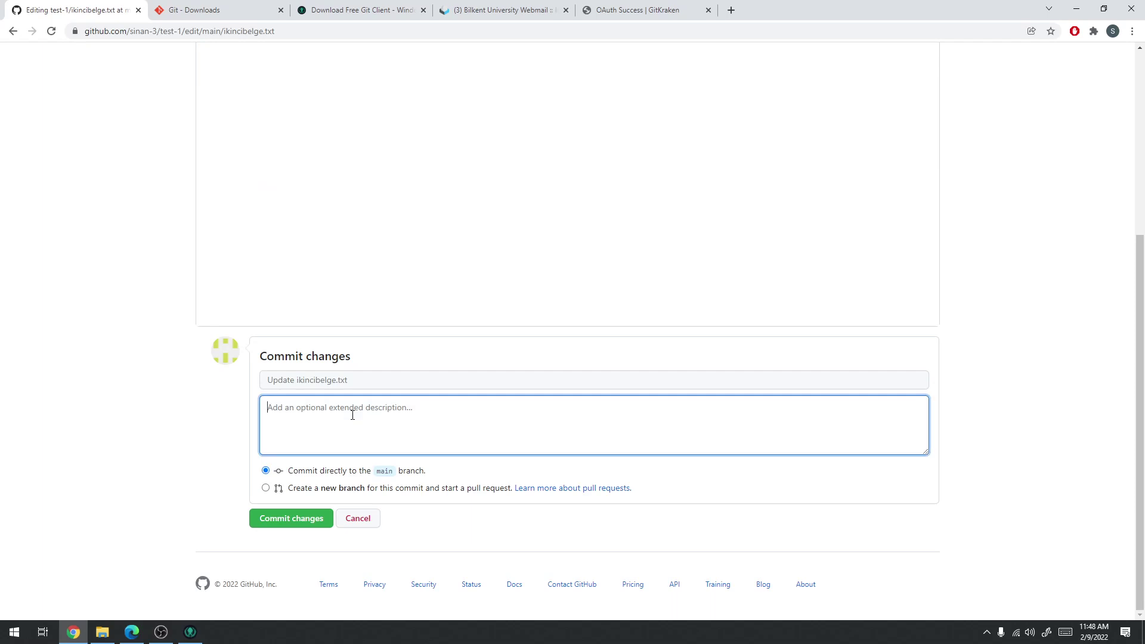
type("unutlar satır eklendi")
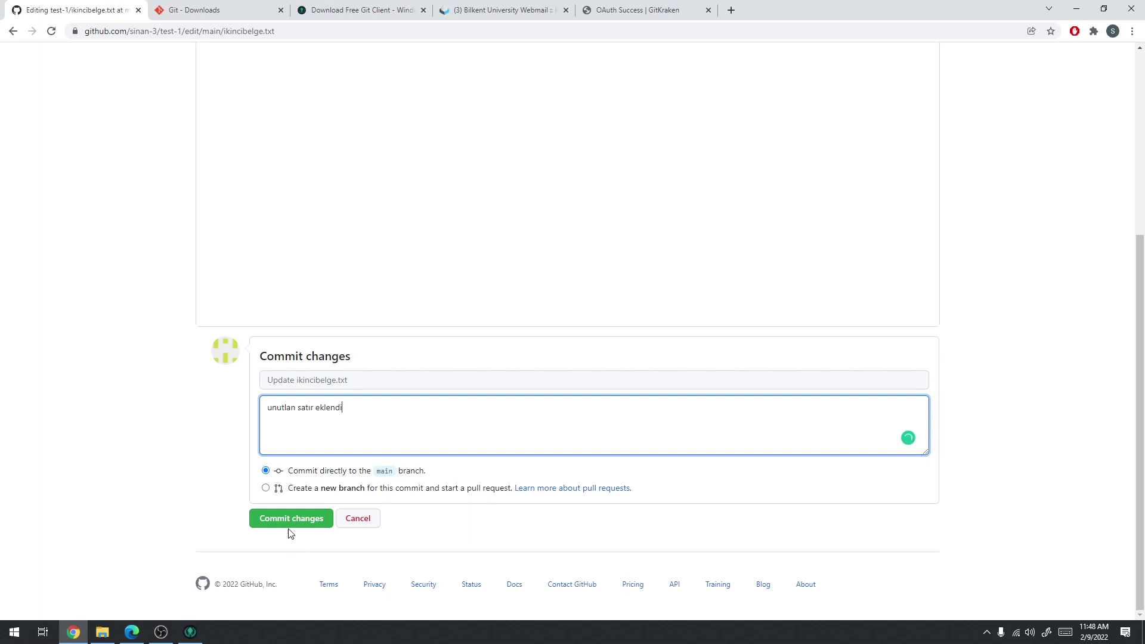
left_click(288, 530)
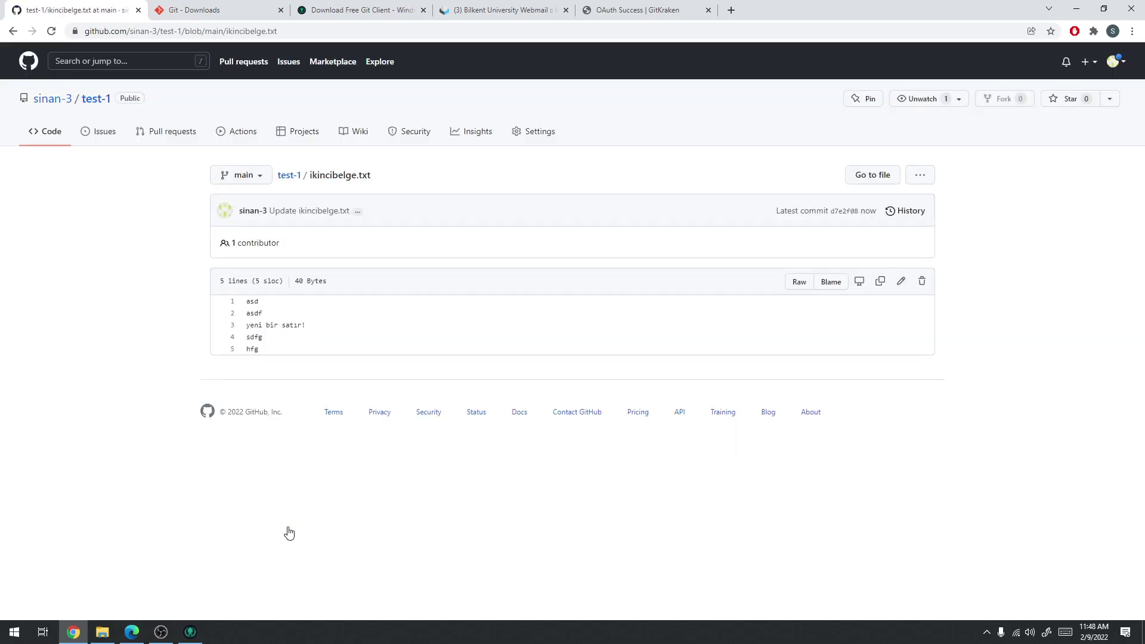
left_click(289, 176)
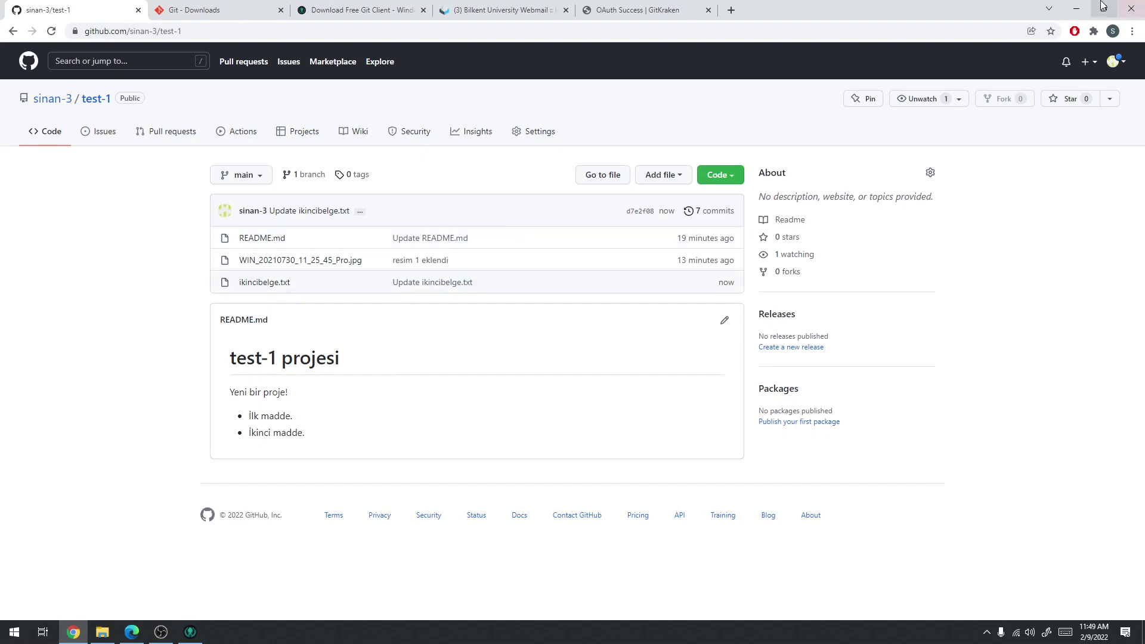
Glance at GitKraken, then return to GitHub's test-1 overview and open the Add file options
left_click(1077, 10)
left_click(320, 5)
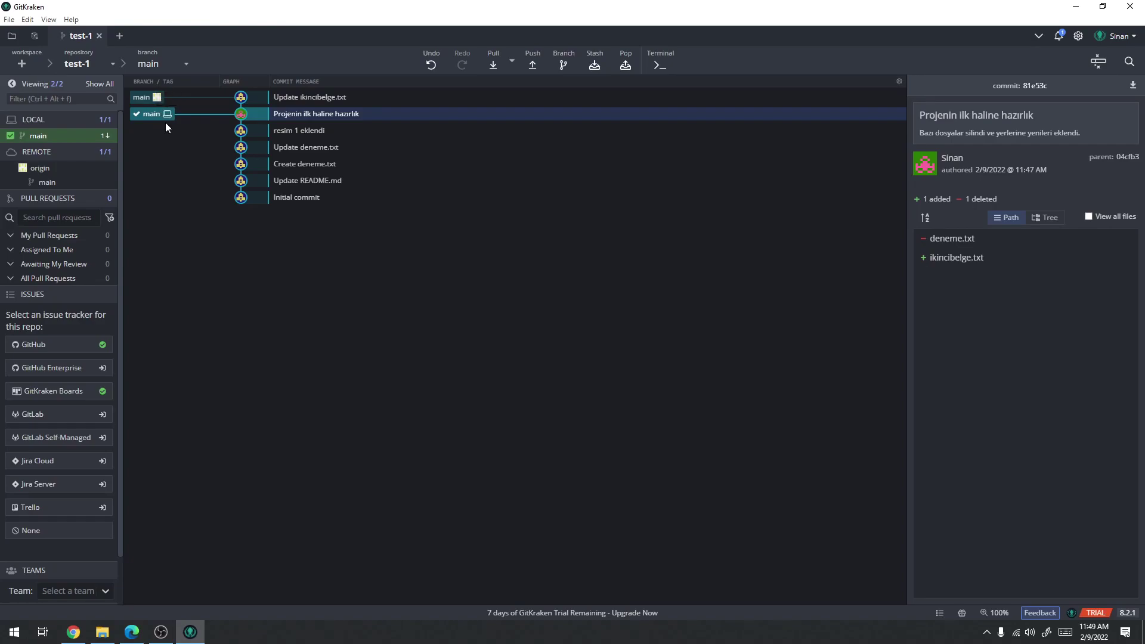
left_click(73, 631)
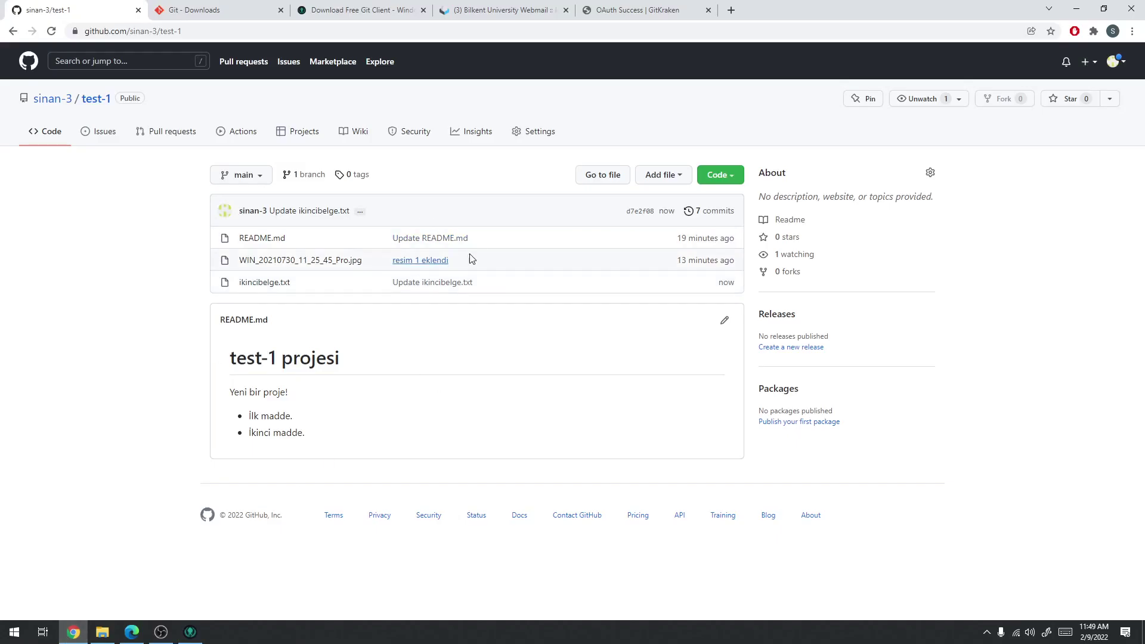
left_click(669, 176)
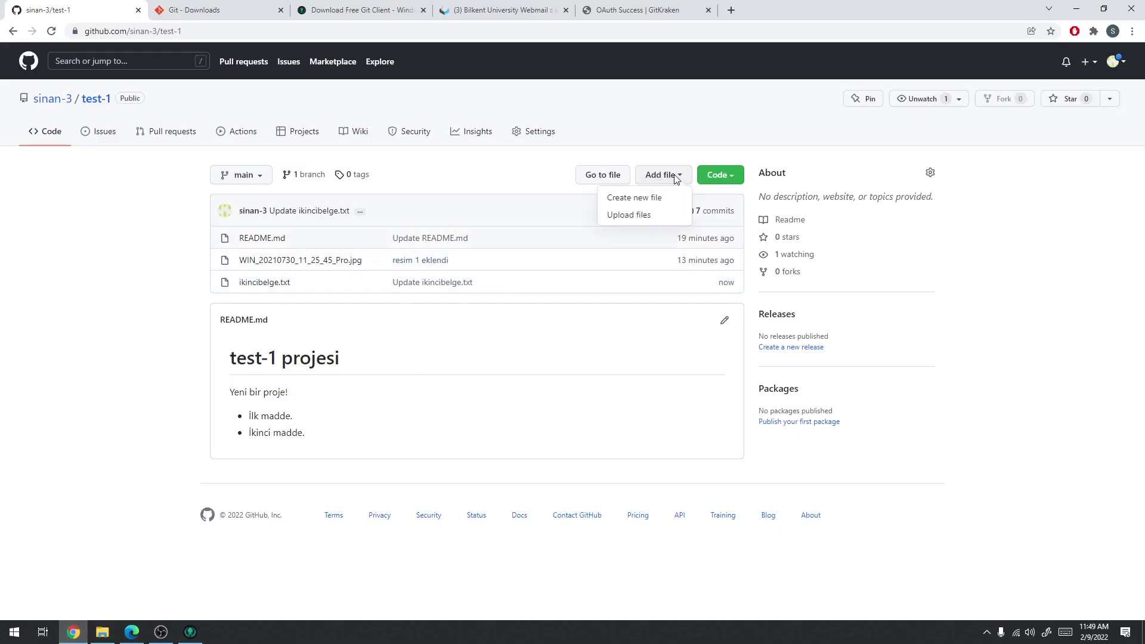
Drag a Camera Roll photo onto GitHub's upload page; the first commit attempt errors
left_click(636, 220)
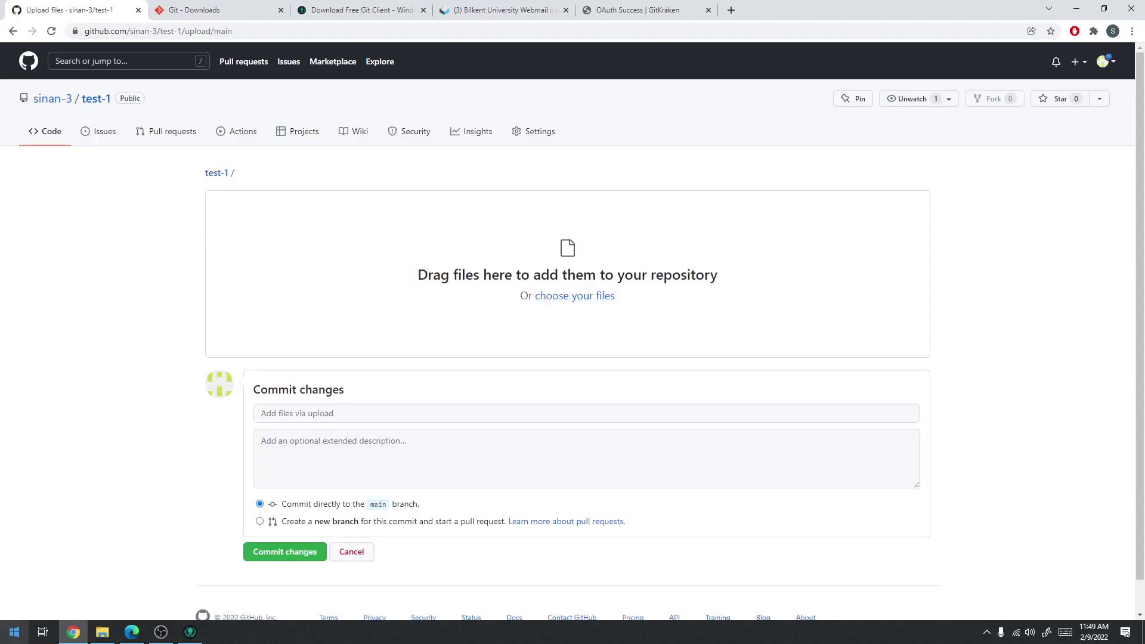
left_click(102, 631)
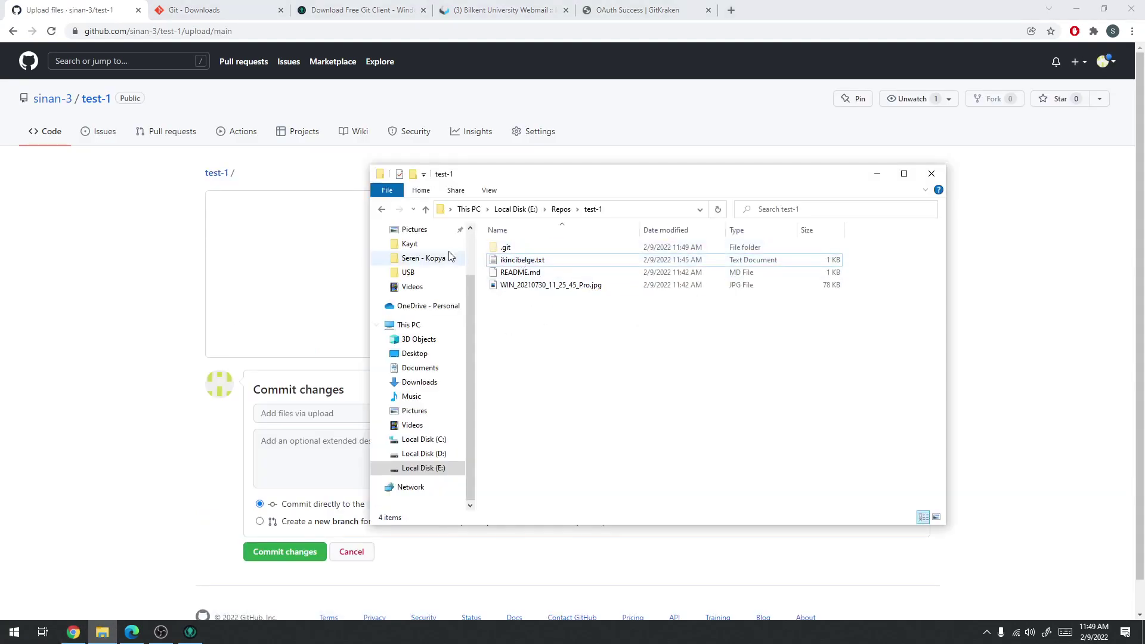
left_click(382, 210)
left_click(382, 210)
left_click(382, 210)
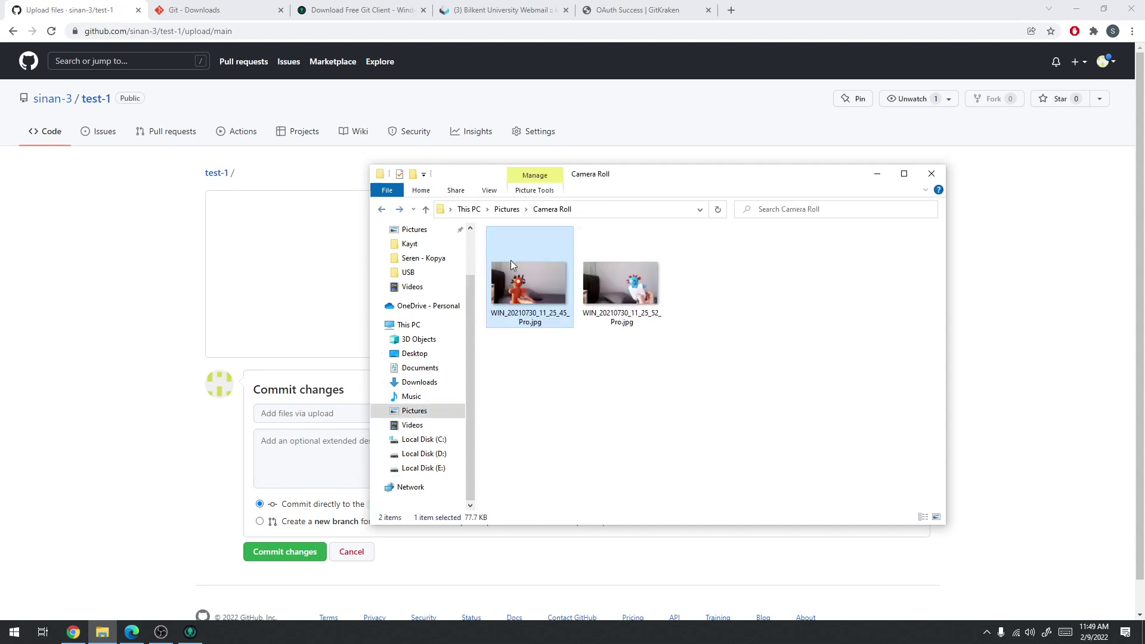
left_click_drag(659, 184, 920, 179)
left_click_drag(884, 277, 481, 267)
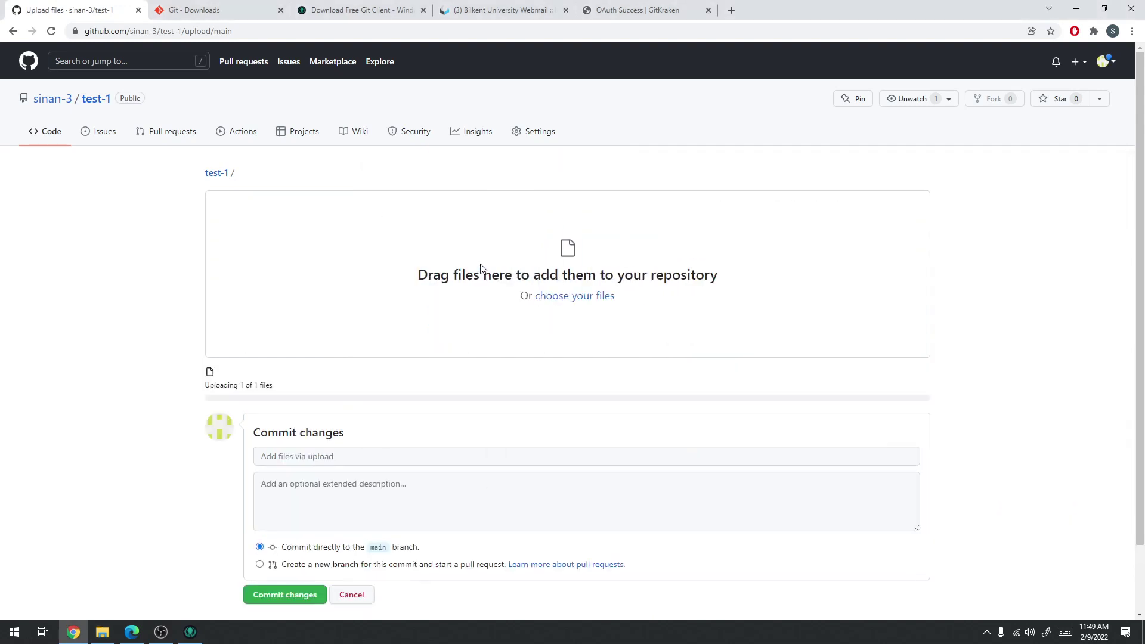
left_click(290, 598)
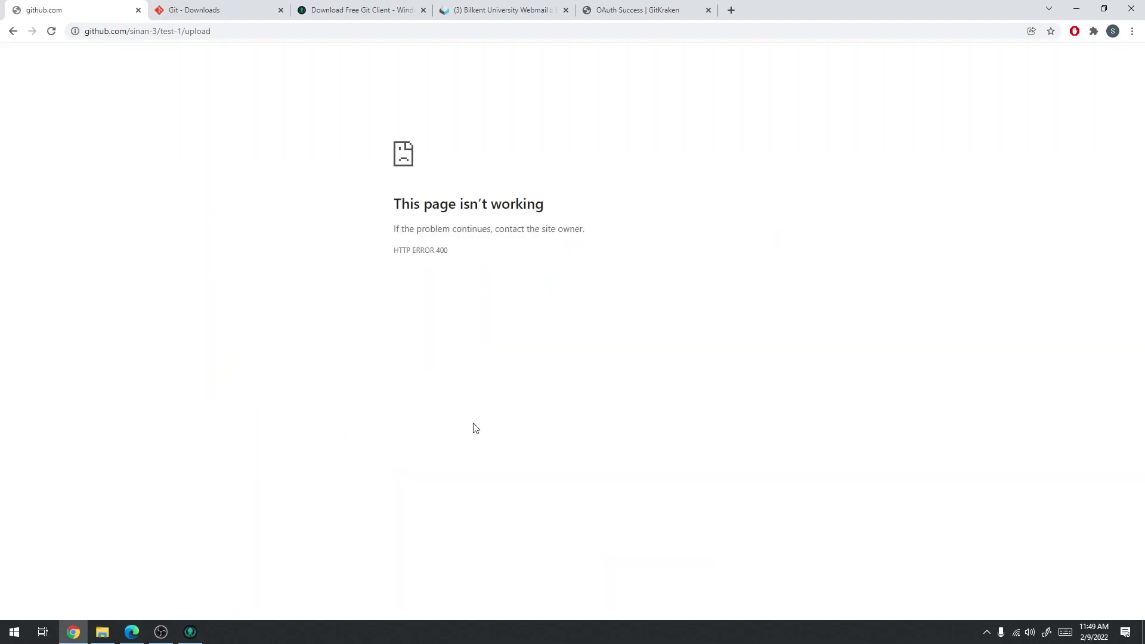
left_click(13, 32)
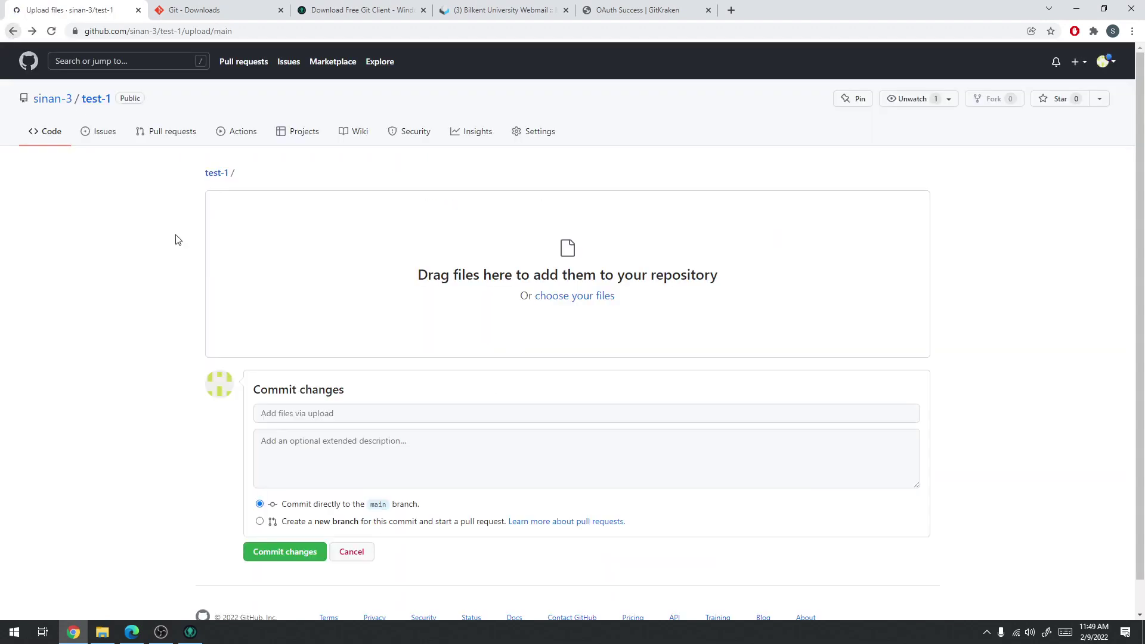
Drop WIN_20210730_11_25_52_Pro.jpg into the upload area and commit it to main
left_click(102, 632)
left_click_drag(871, 272, 427, 280)
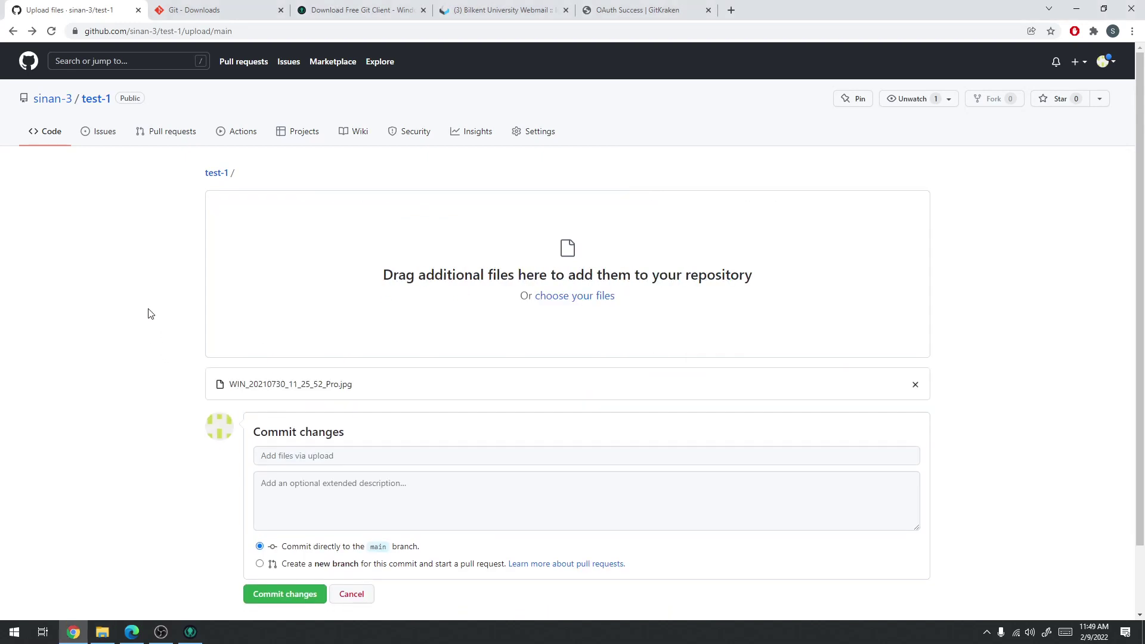
scroll(146, 316, "down", 2)
left_click(301, 518)
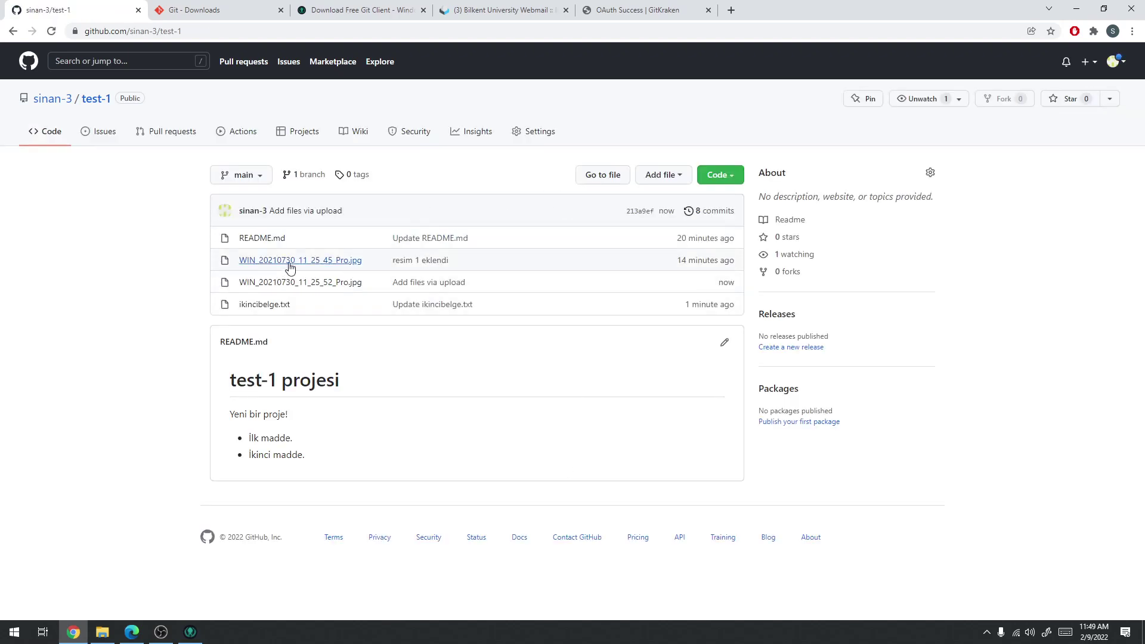
left_click(189, 633)
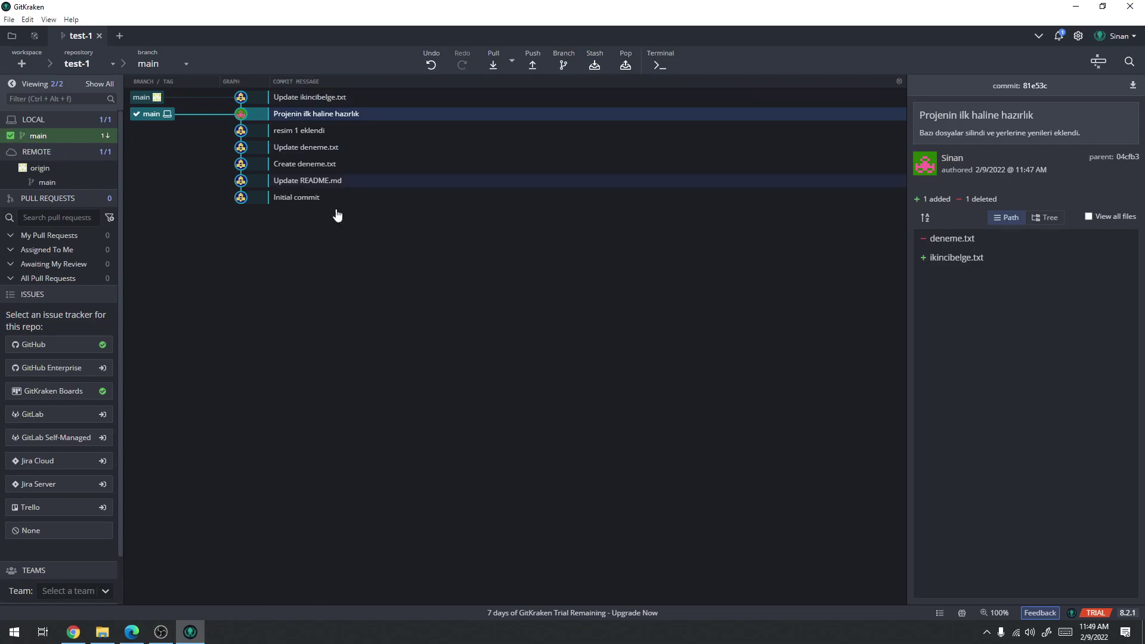
Inspect the 'resim 1 eklendi', 'Projenin ilk haline hazırlık' and 'Update ikincibelge.txt' commits in GitKraken's graph
left_click(76, 636)
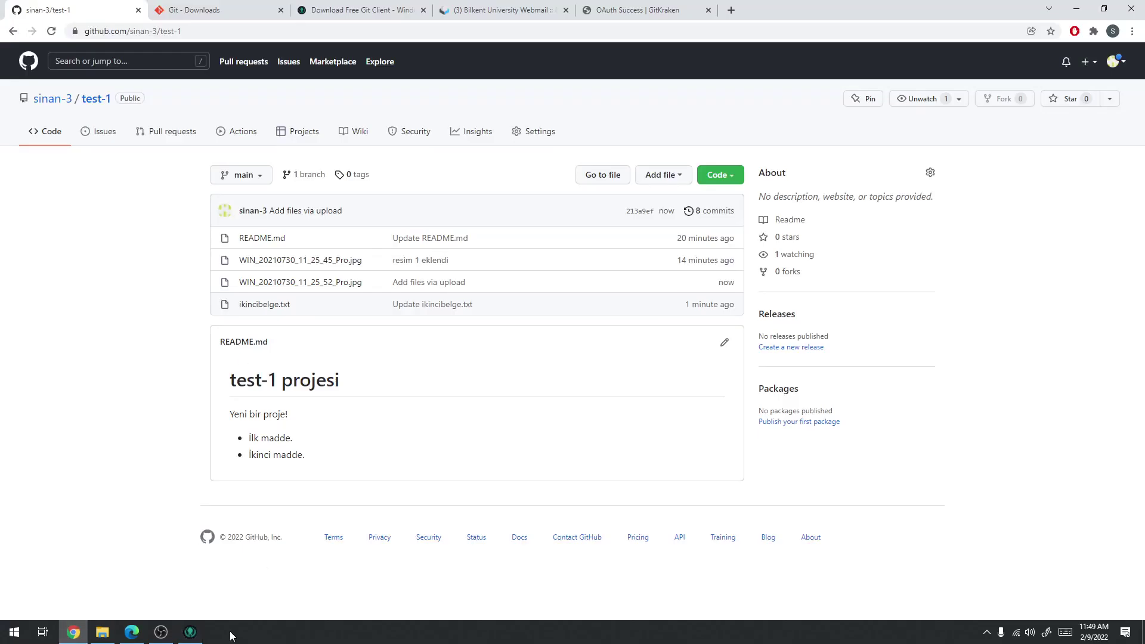
left_click(199, 634)
left_click(309, 127)
left_click(311, 115)
left_click(315, 99)
left_click(316, 114)
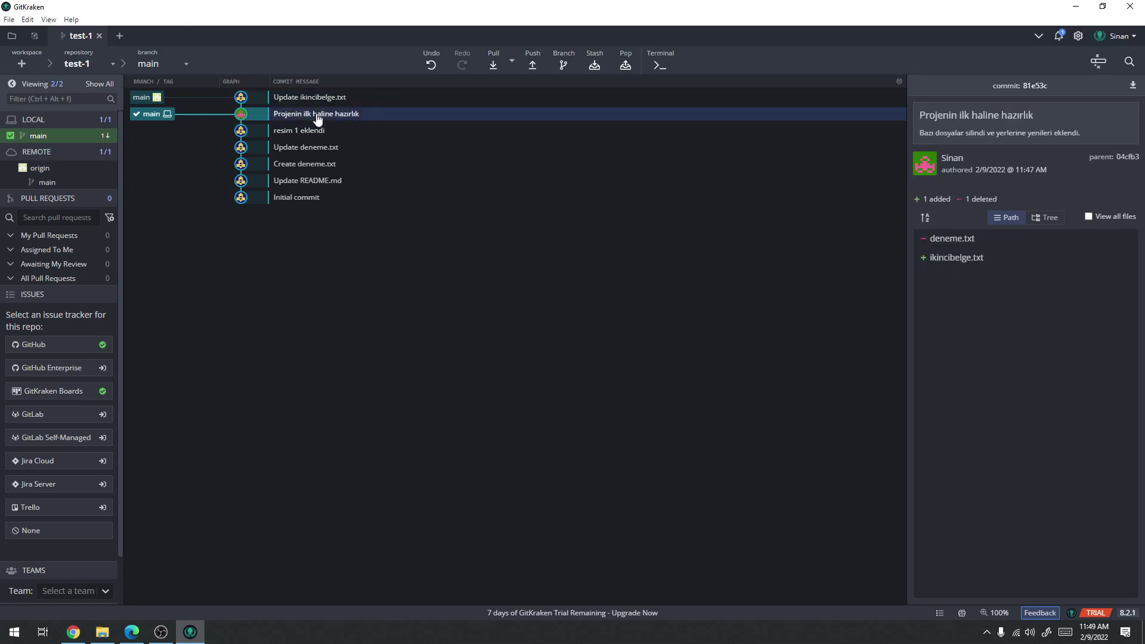
left_click(316, 99)
left_click(316, 114)
Review the remote 'Add files via upload' commit and pull it into local main
left_click(73, 632)
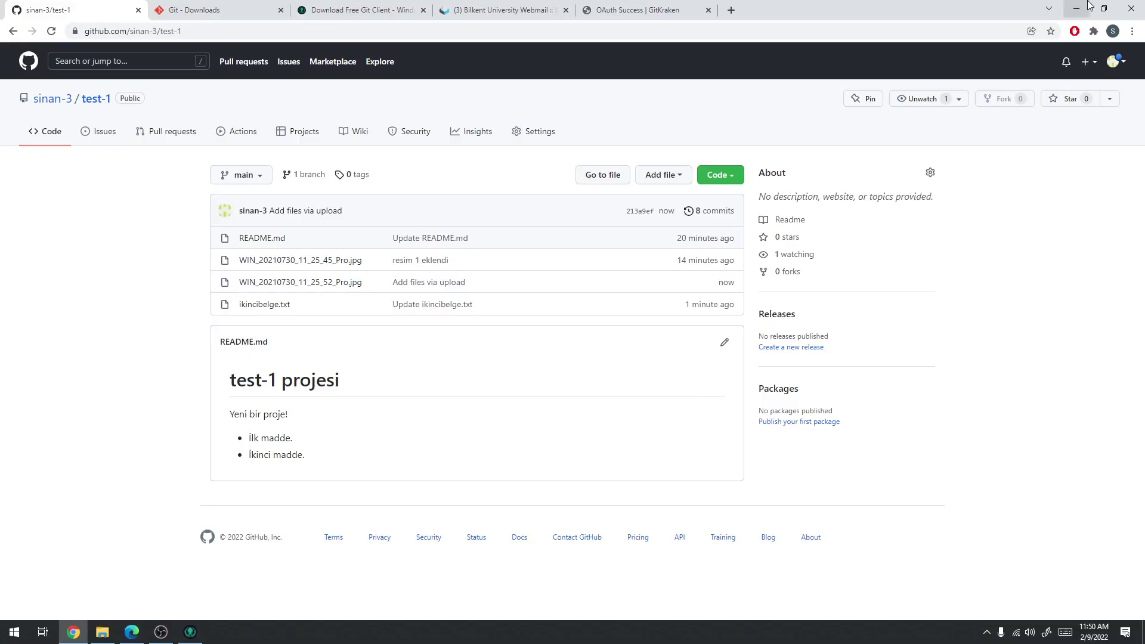
left_click(1076, 8)
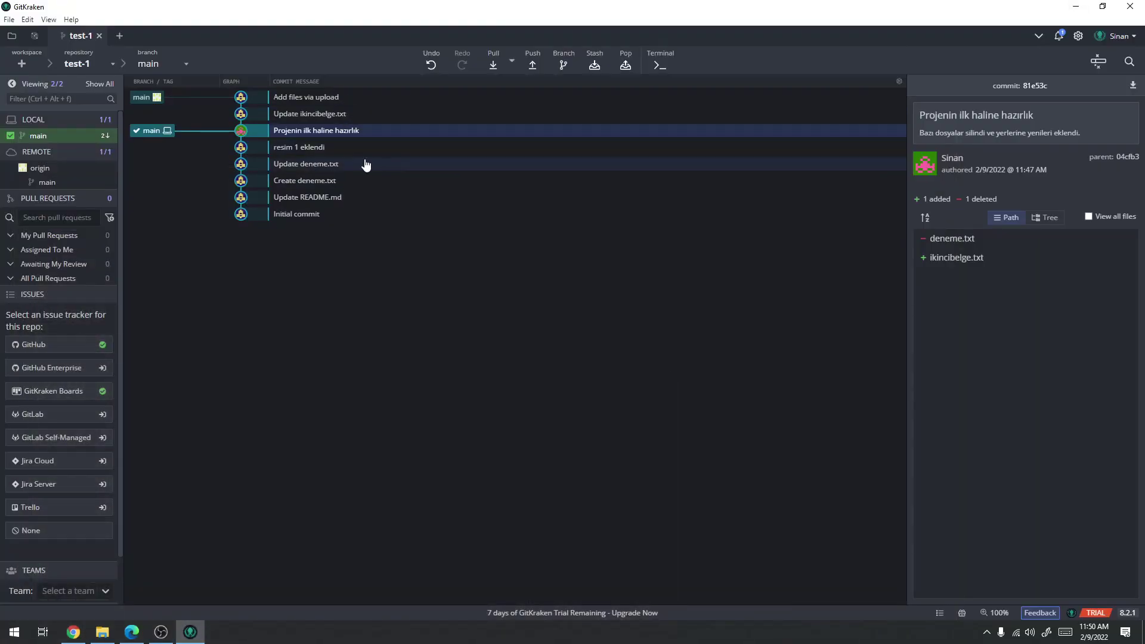
left_click(157, 97)
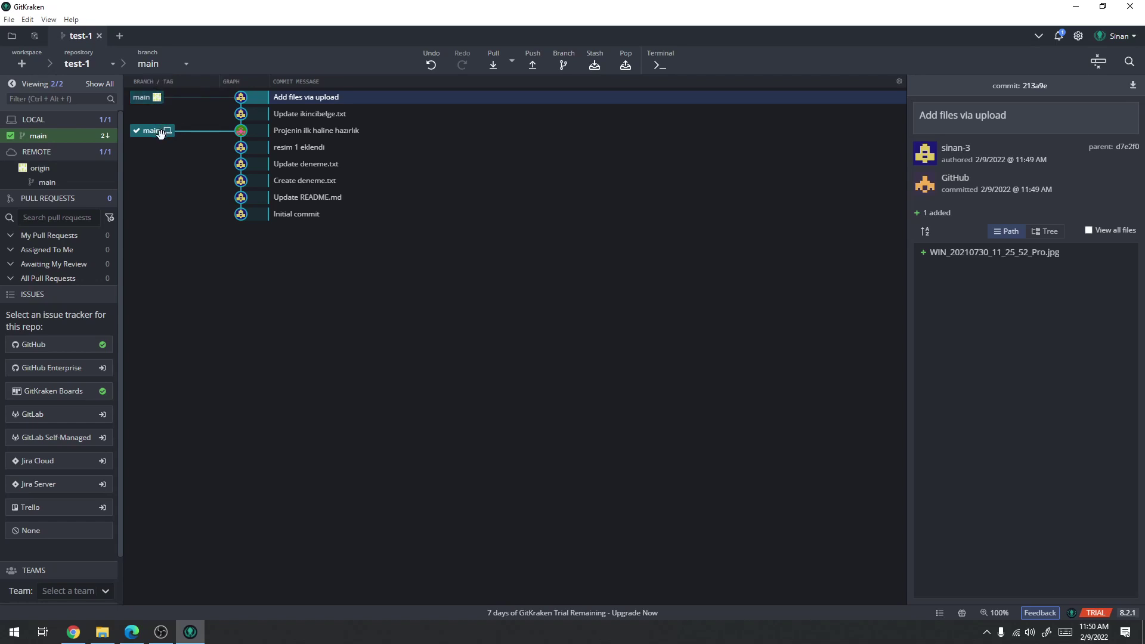
left_click(360, 131)
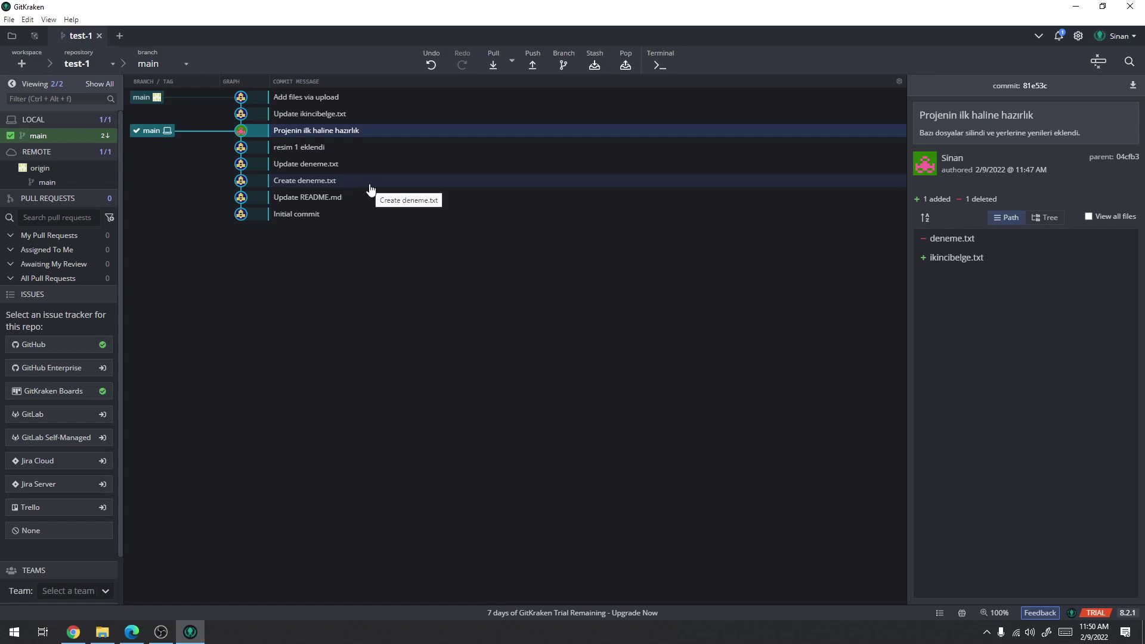
left_click(492, 66)
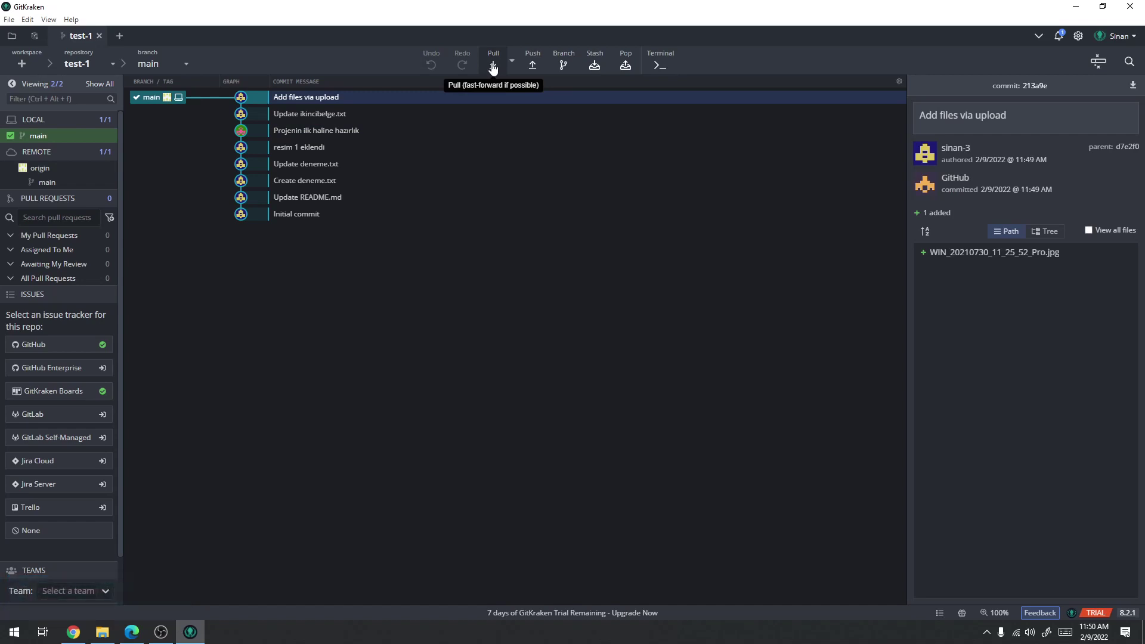
Preview the uploaded image and ikincibelge.txt's line diff, then select the 'Add files via upload' commit
left_click(979, 255)
left_click(895, 87)
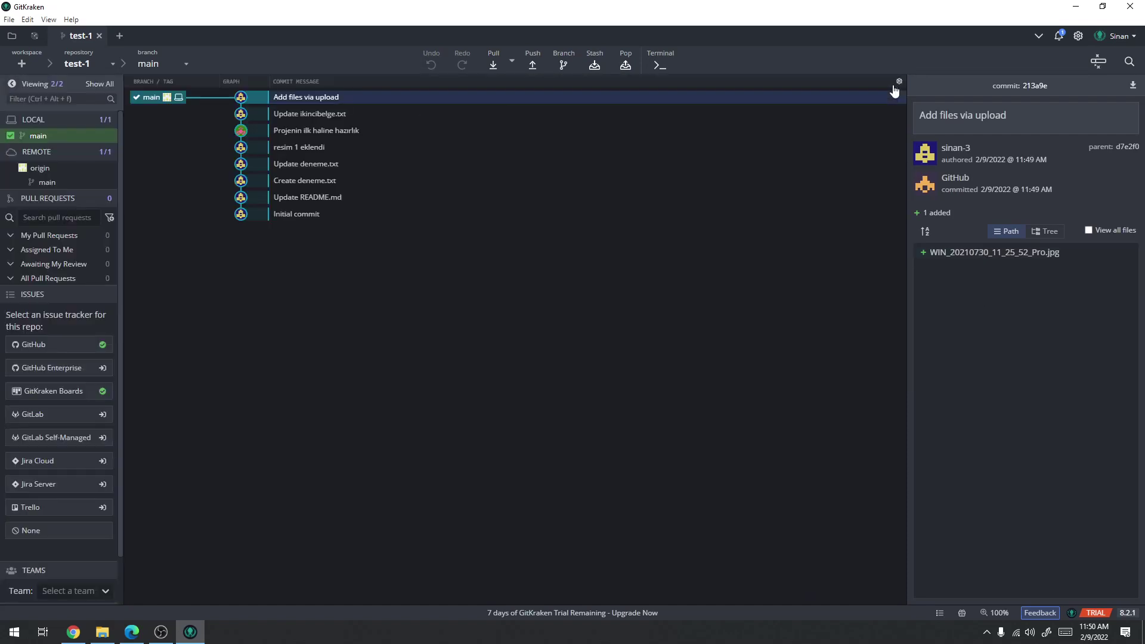
left_click(353, 115)
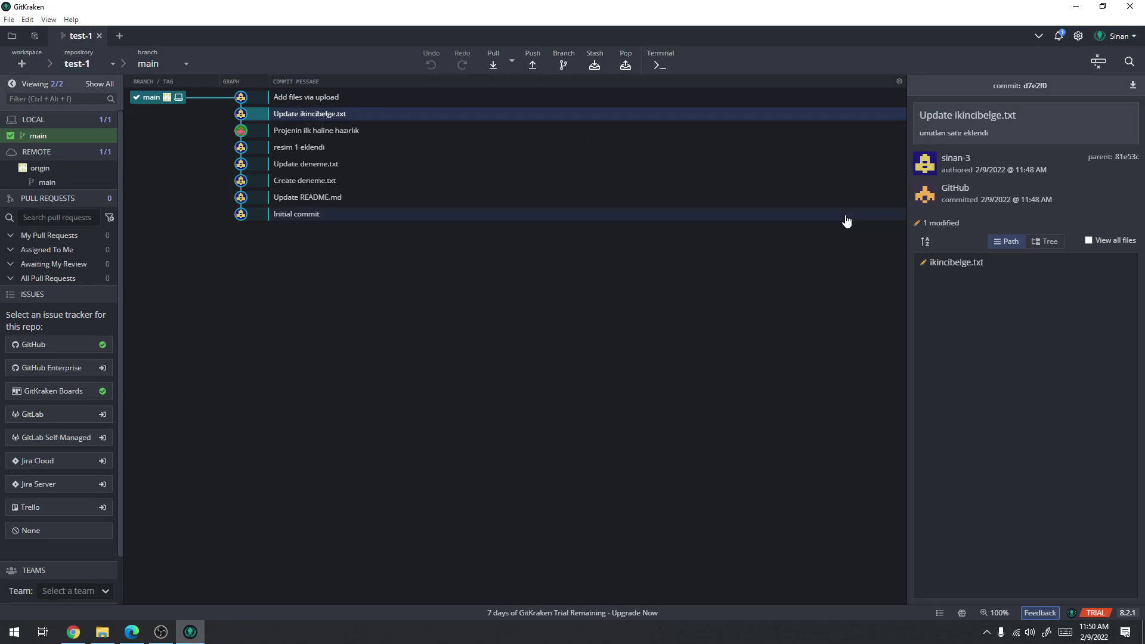
left_click(954, 266)
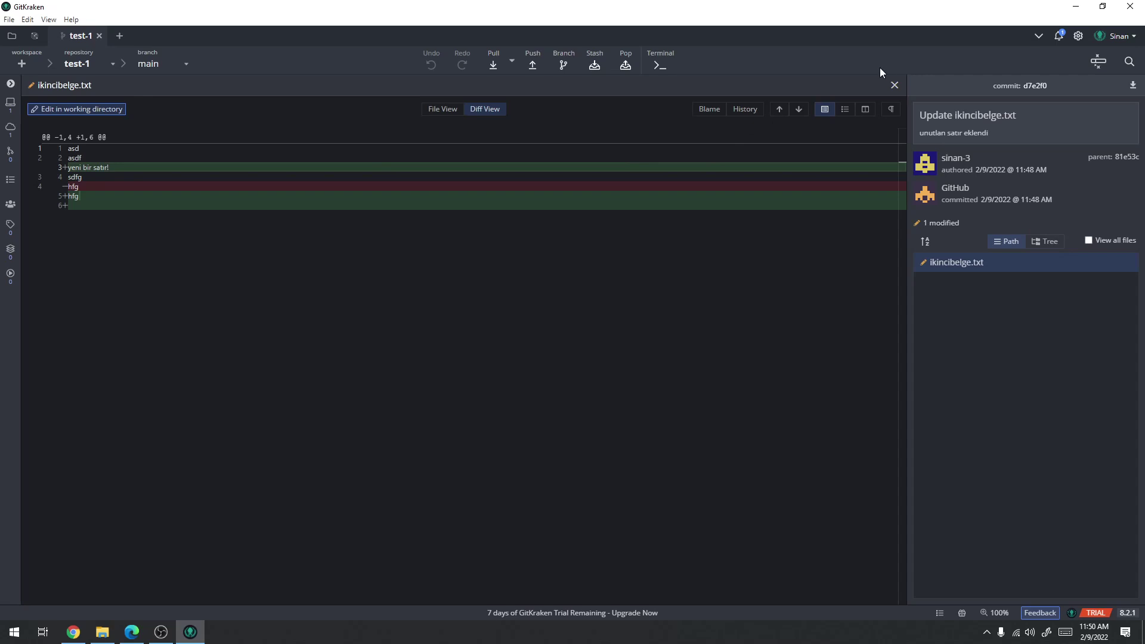
left_click(894, 85)
left_click(316, 97)
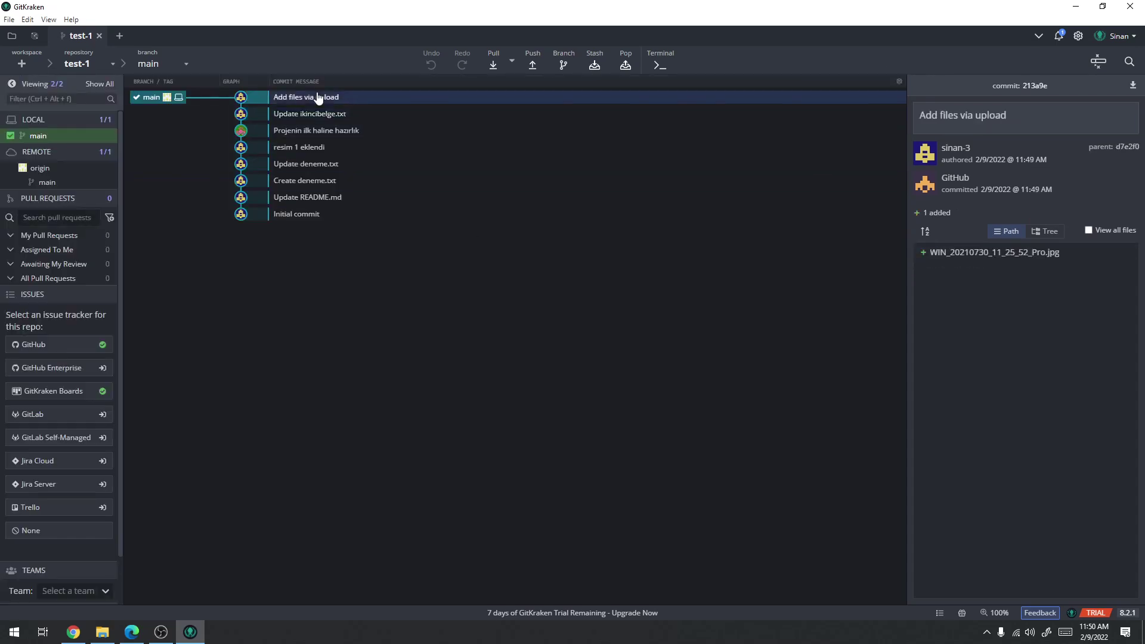
Open ikincibelge.txt from E:\Repos\test-1 in Notepad
left_click(103, 633)
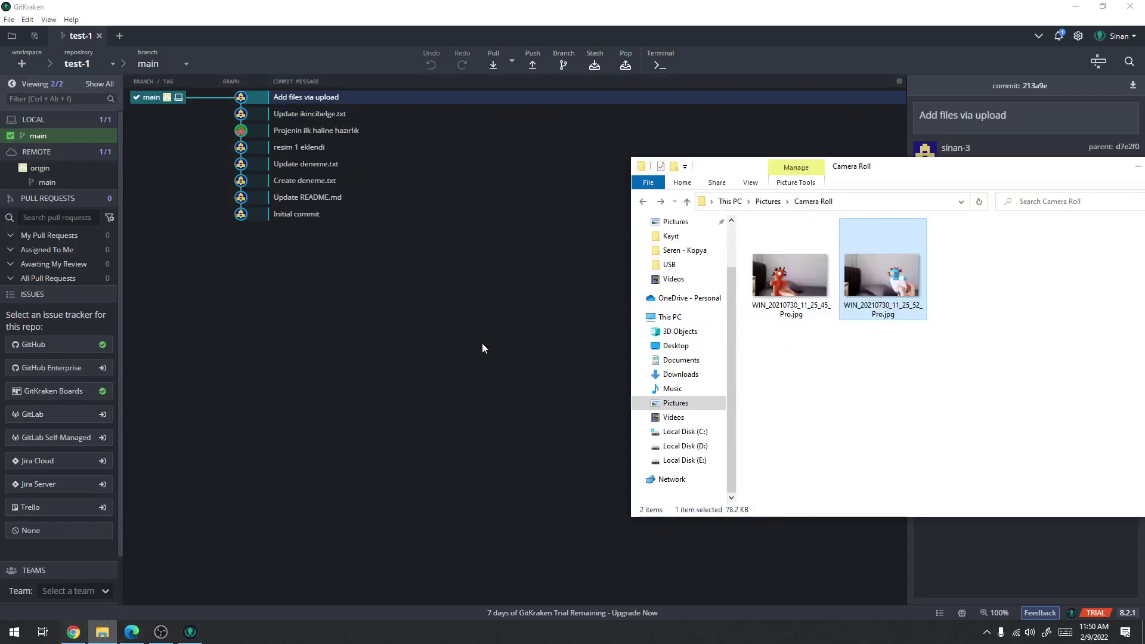
left_click(679, 461)
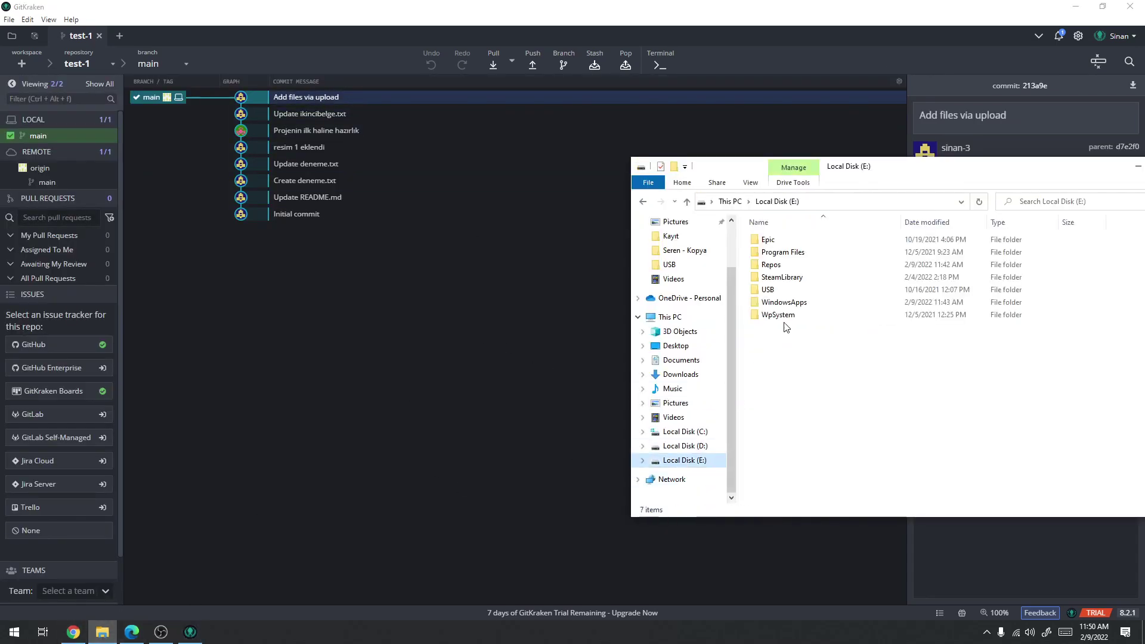
double_click(780, 266)
double_click(771, 240)
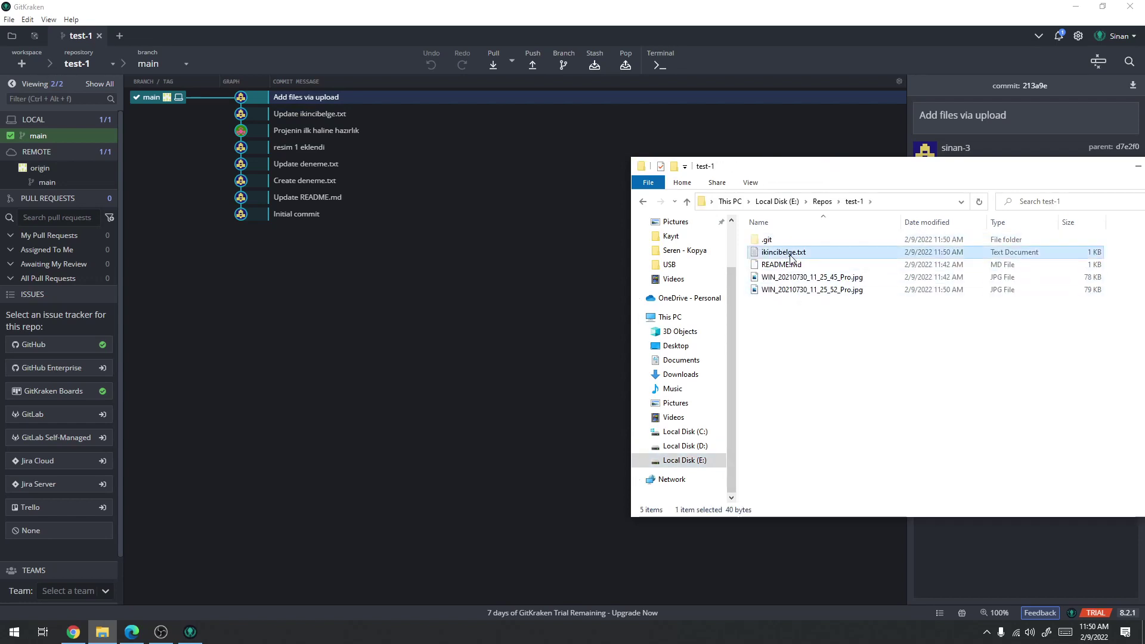
double_click(778, 251)
Highlight the 'yeni bir satır!' line, then reopen the file and select 'asd' on line 1
double_click(171, 190)
left_click(215, 189)
left_click_drag(215, 189, 108, 185)
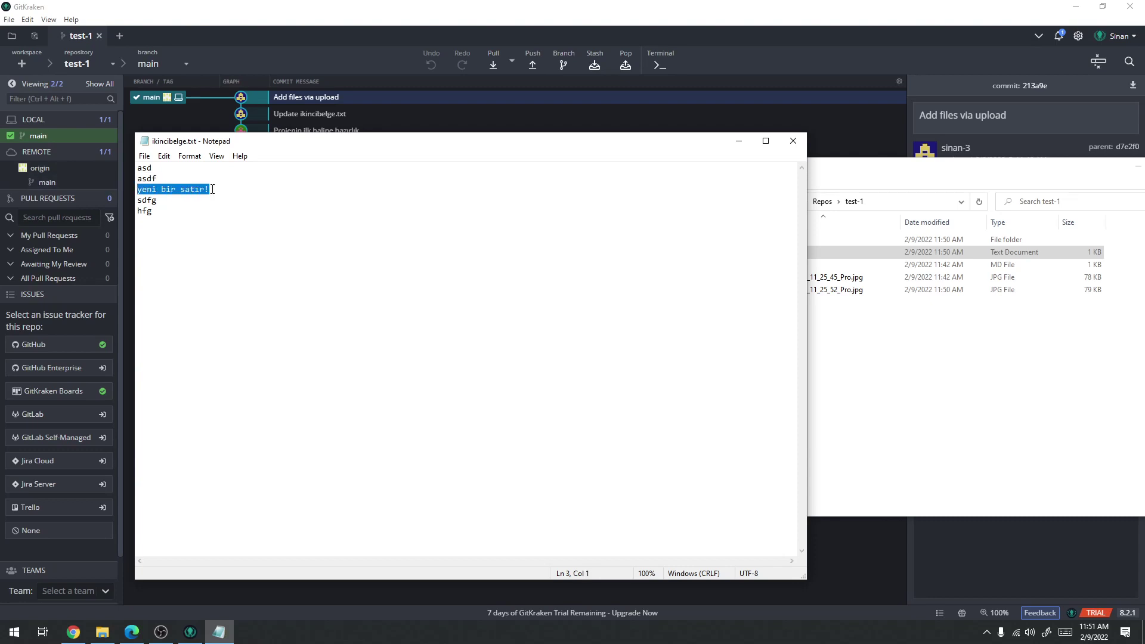
left_click(235, 193)
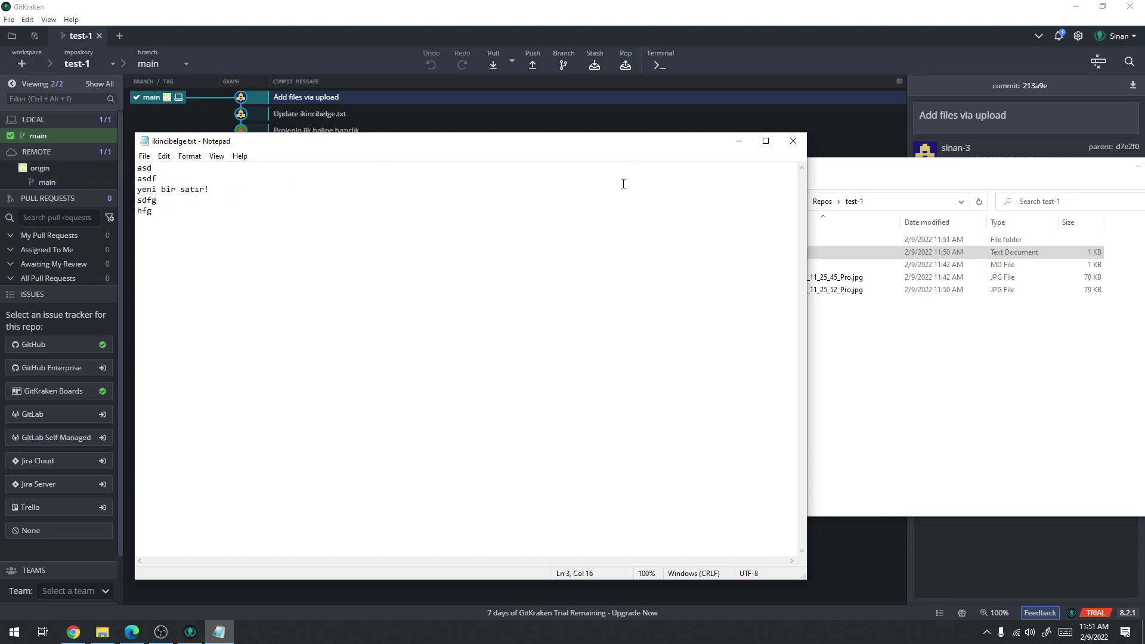
left_click(793, 141)
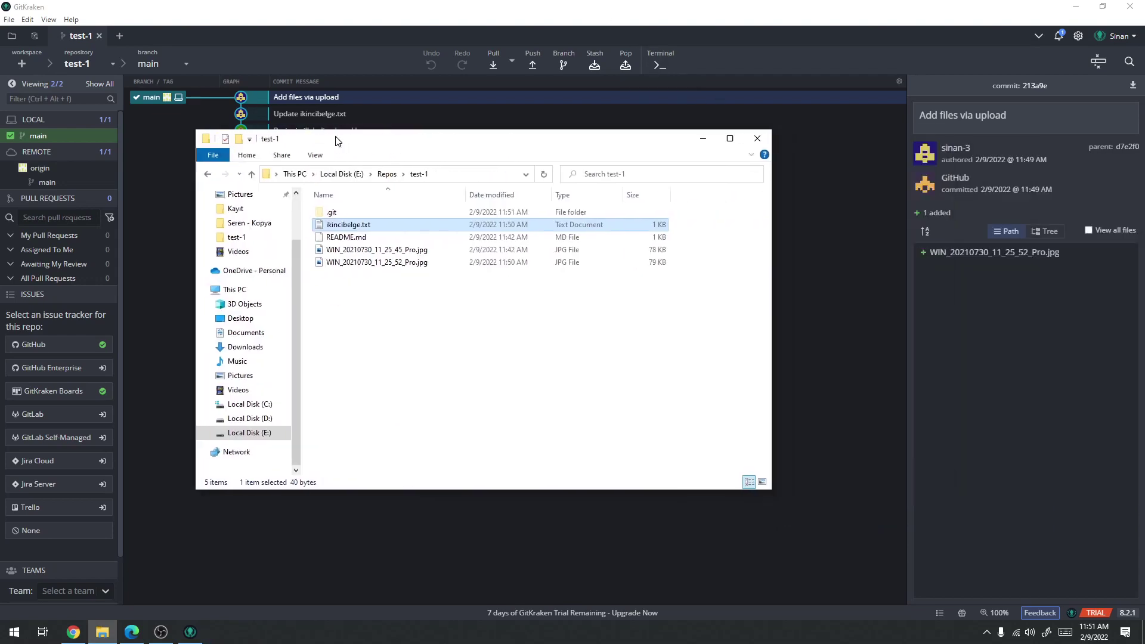
left_click_drag(770, 161, 333, 133)
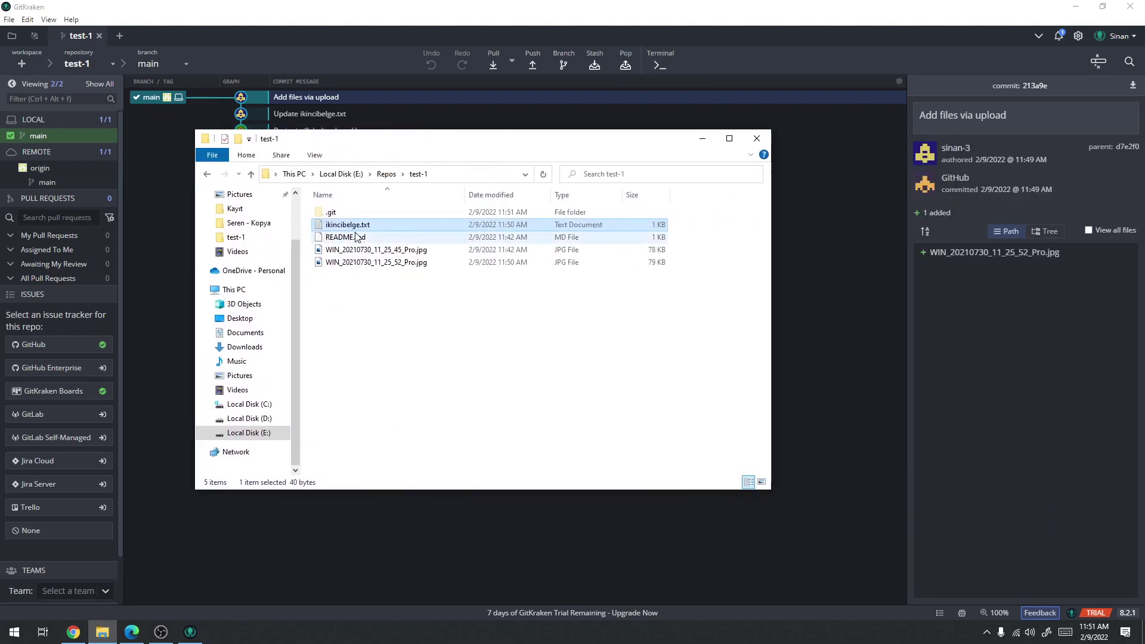
double_click(355, 225)
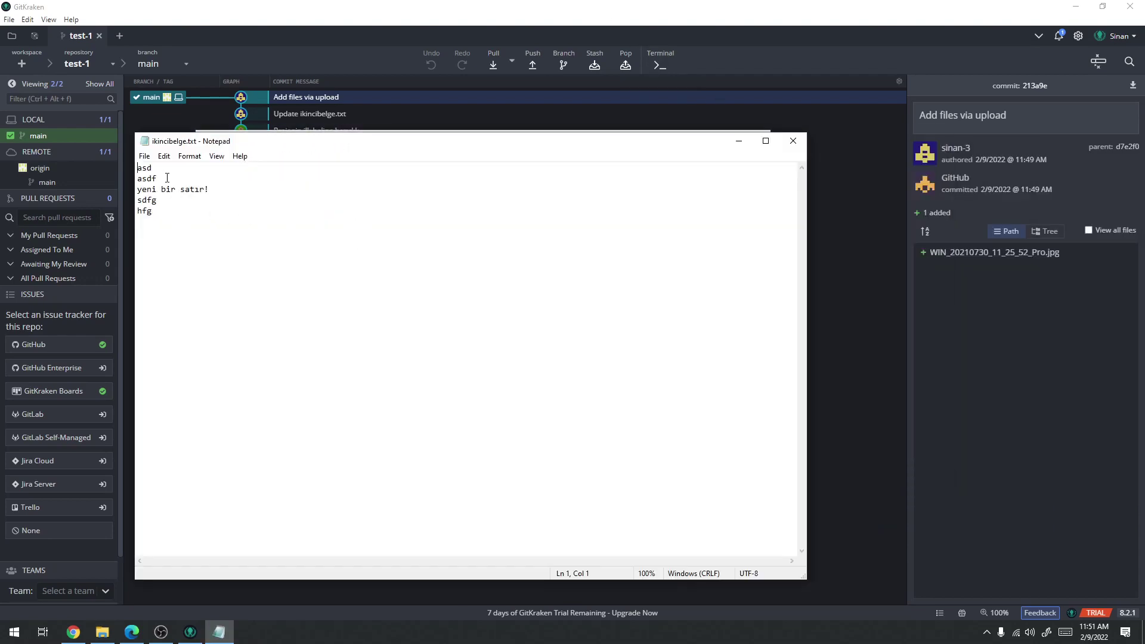
left_click_drag(163, 170, 137, 171)
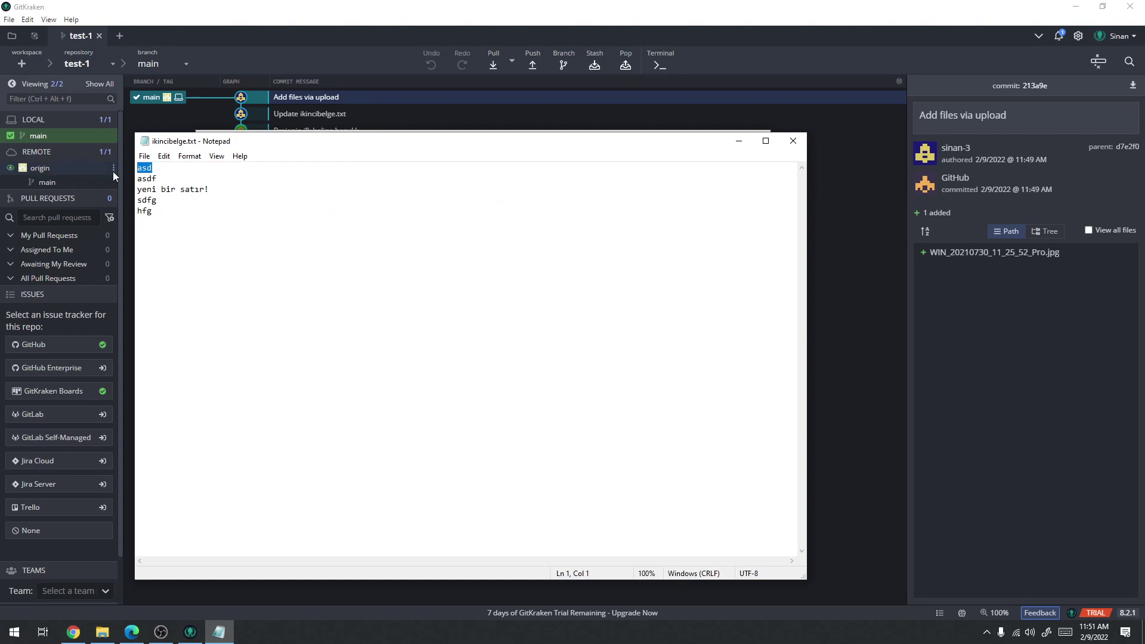
Replace 'asd' with 'ert' in ikincibelge.txt, save and close Notepad, and return to GitHub
type("ert")
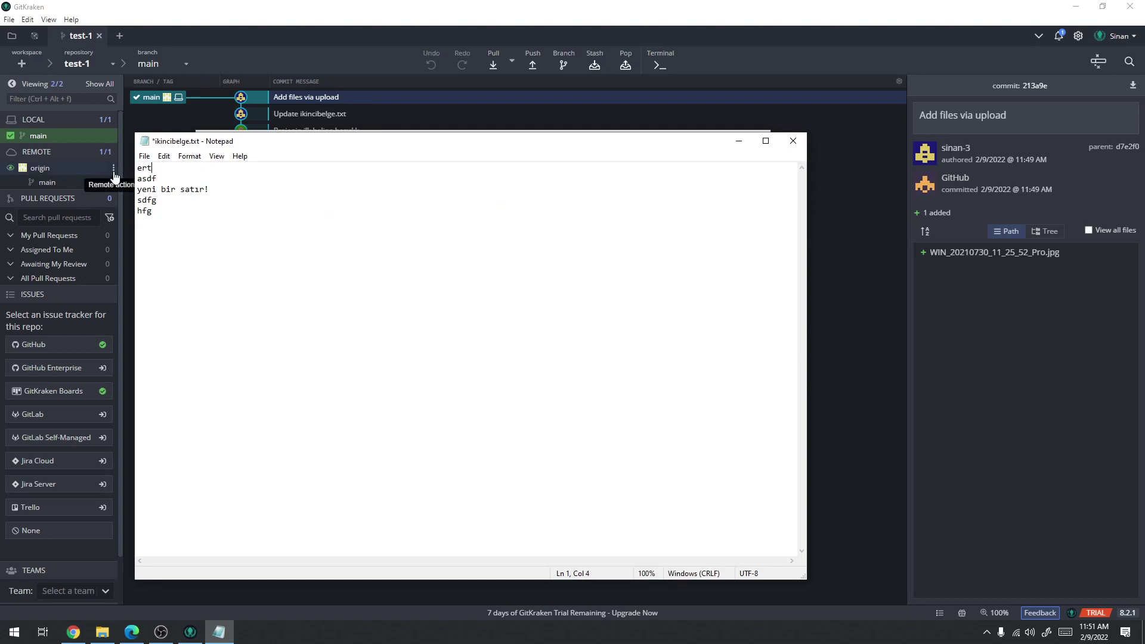
key("ctrl+s")
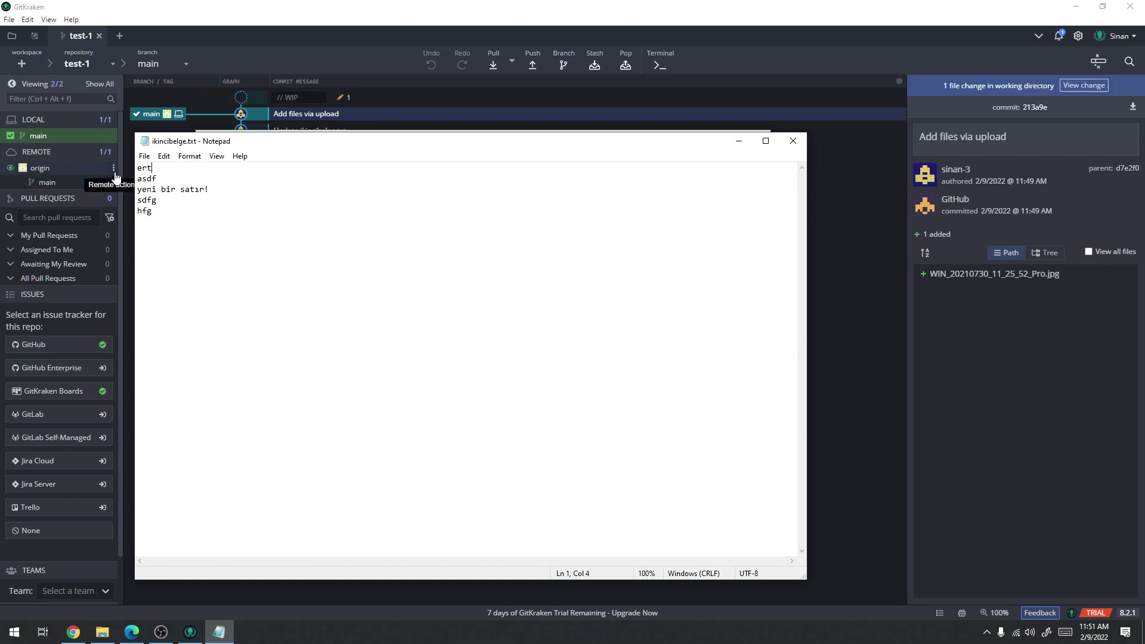
key("alt+F4")
left_click(432, 5)
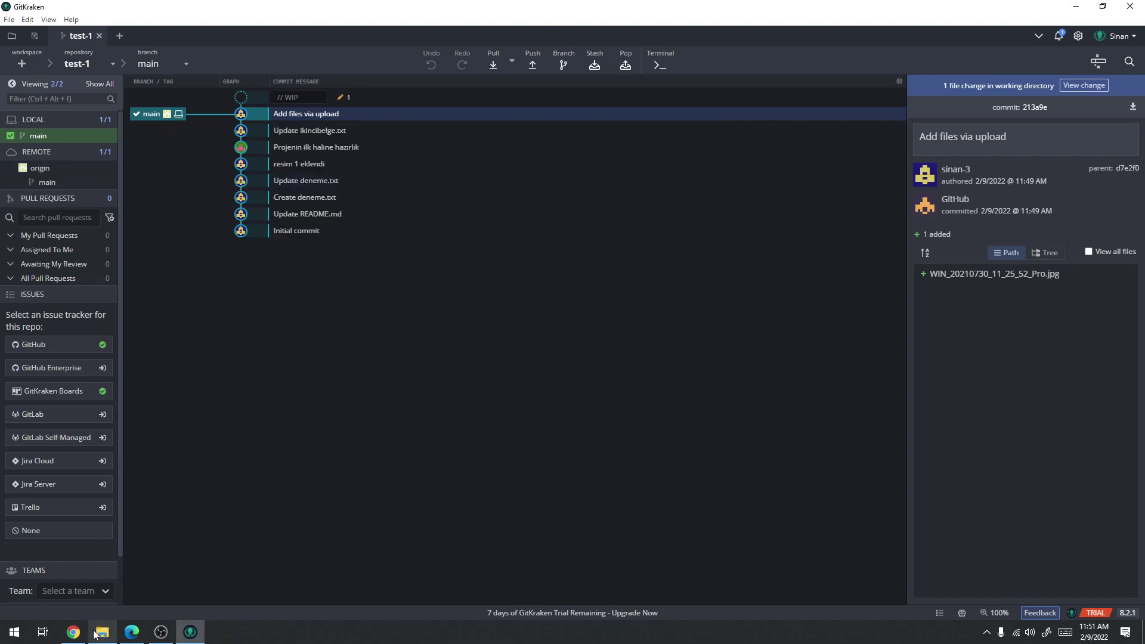
left_click(73, 634)
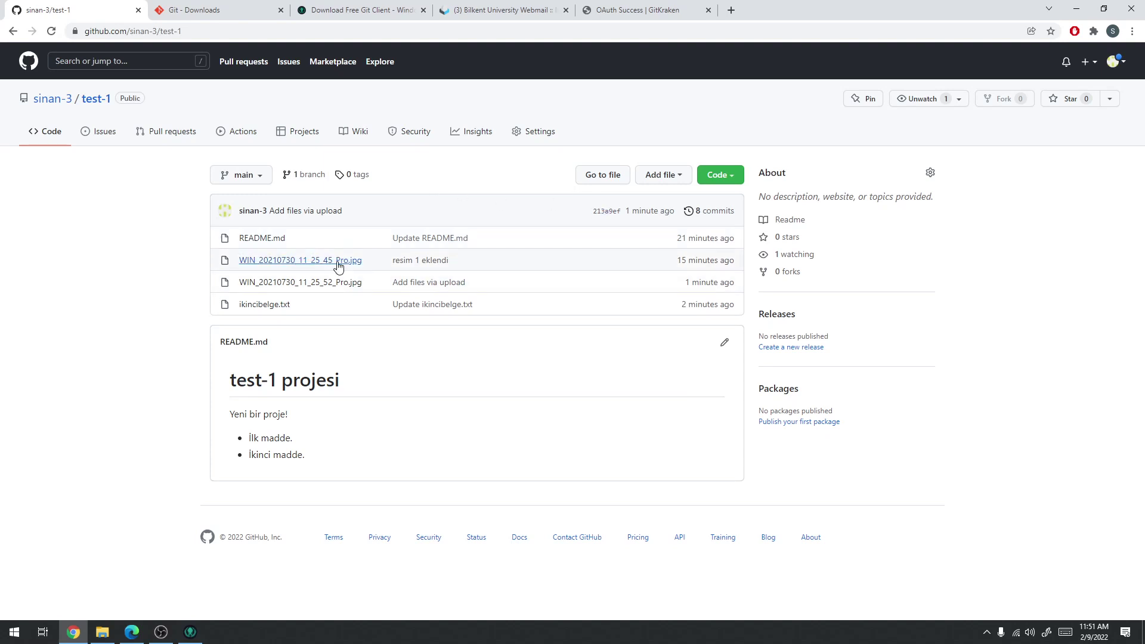
On GitHub, change ikincibelge.txt's first line to 456, commit it to main, and return to GitKraken
left_click(266, 304)
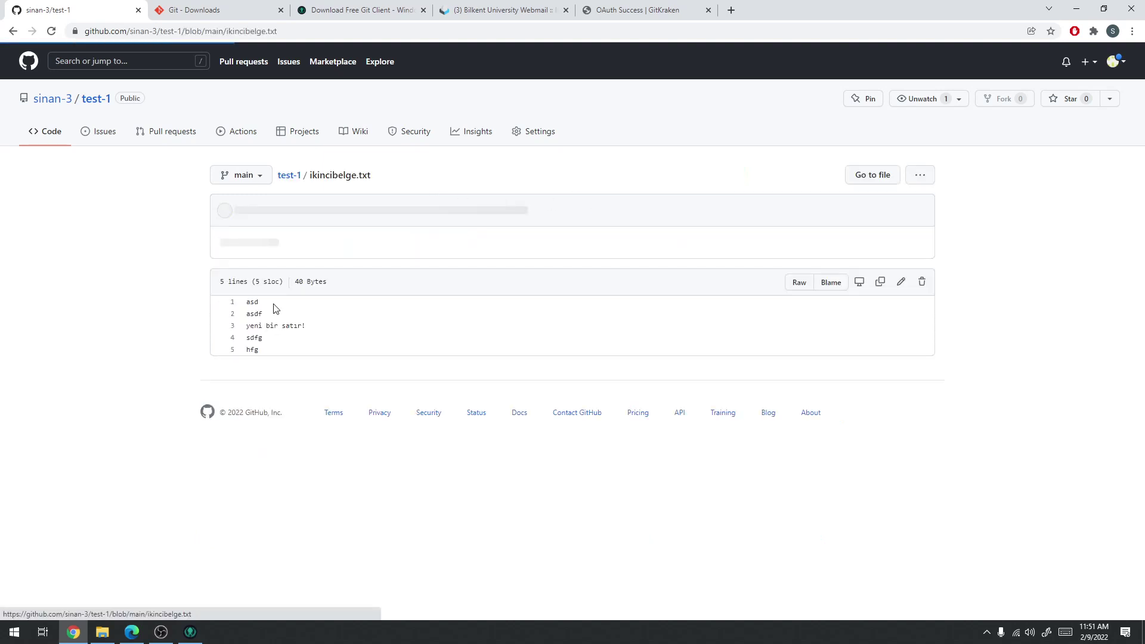
left_click(901, 281)
left_click(216, 236)
type("456")
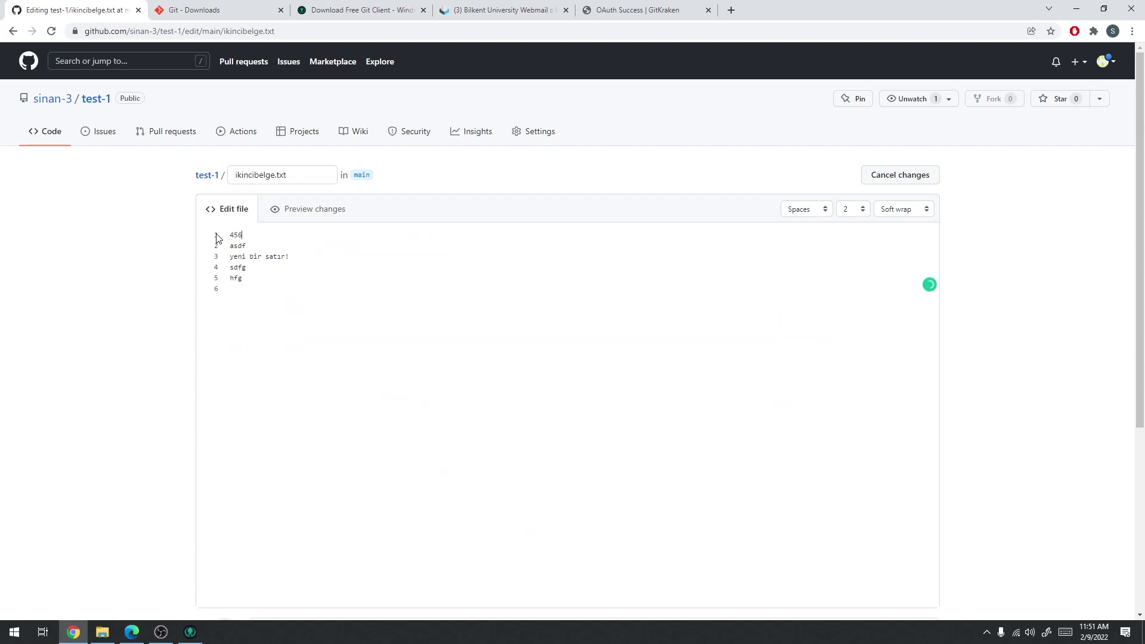
scroll(1060, 294, "down", 5)
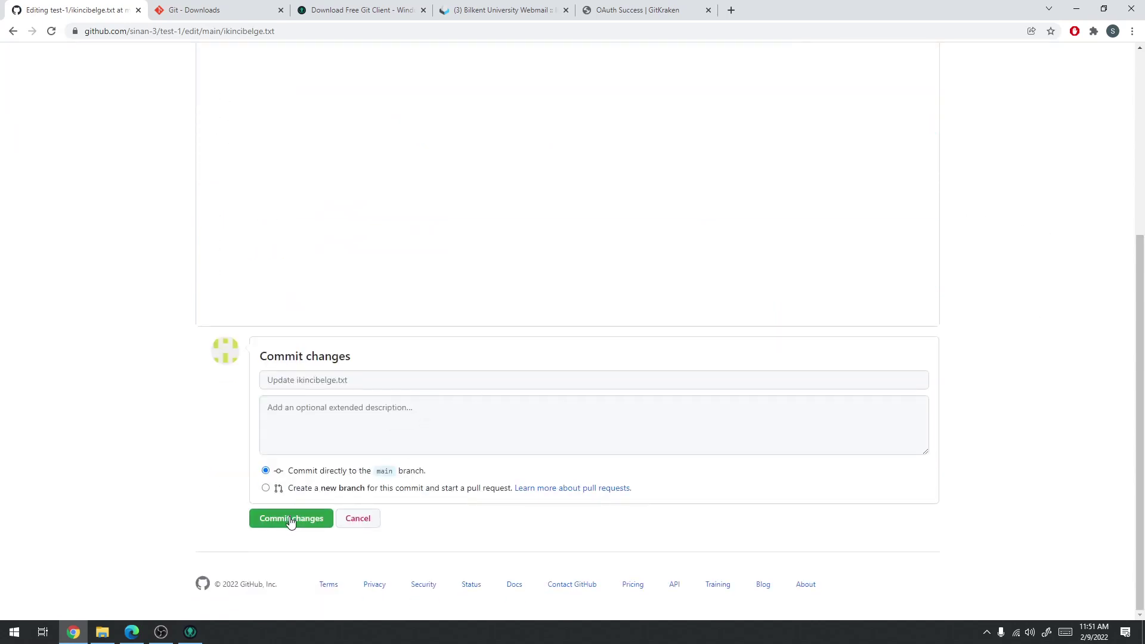
left_click(291, 521)
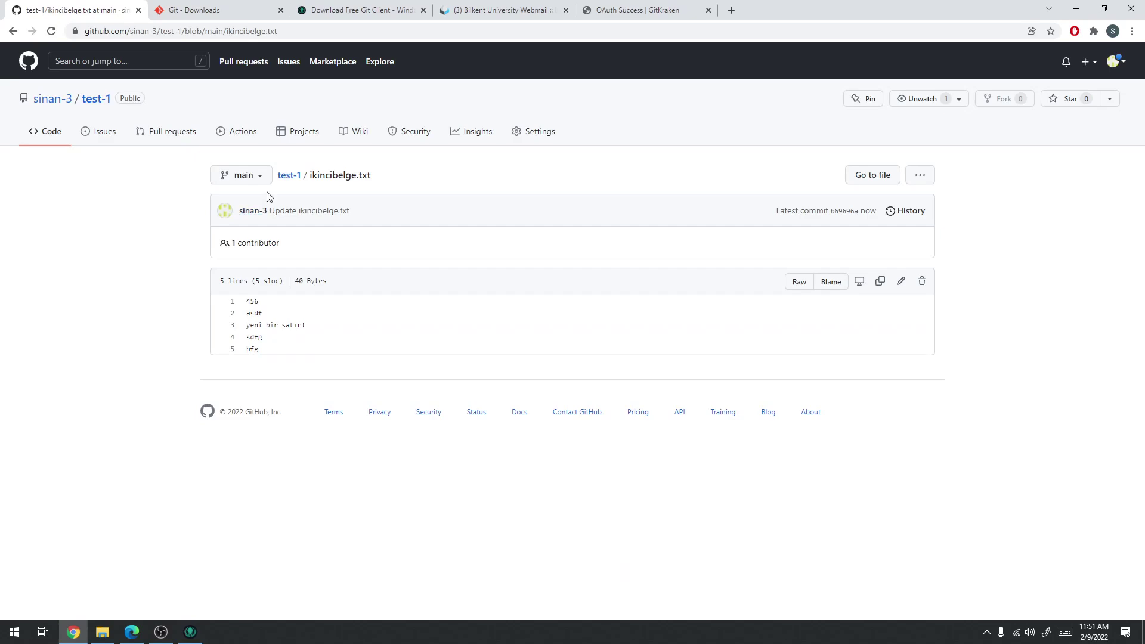
left_click(289, 178)
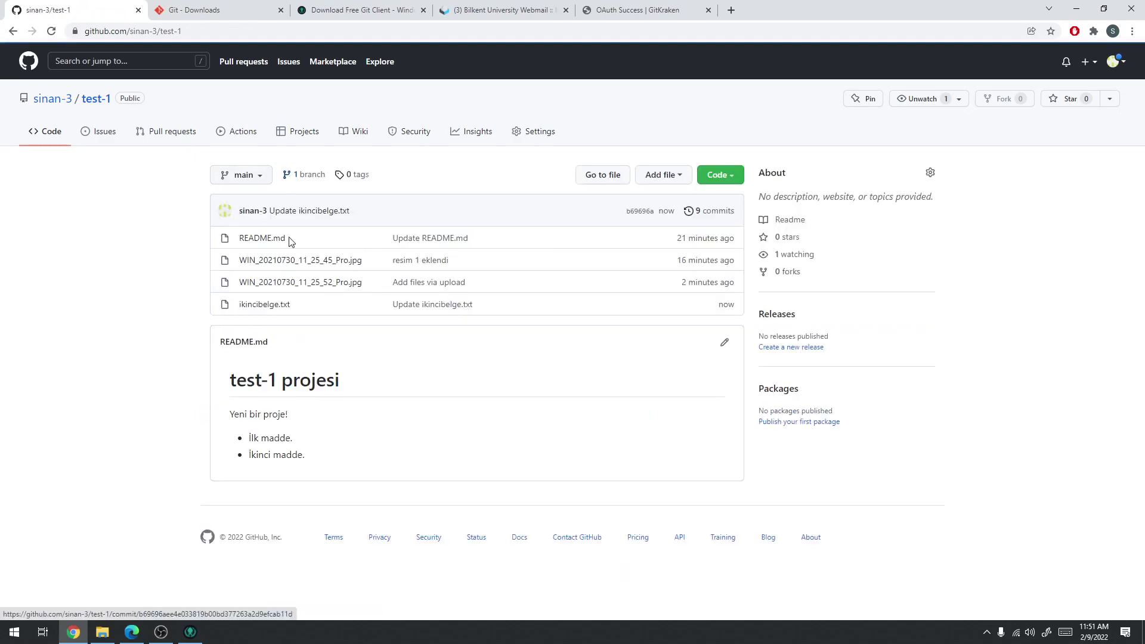
left_click(190, 632)
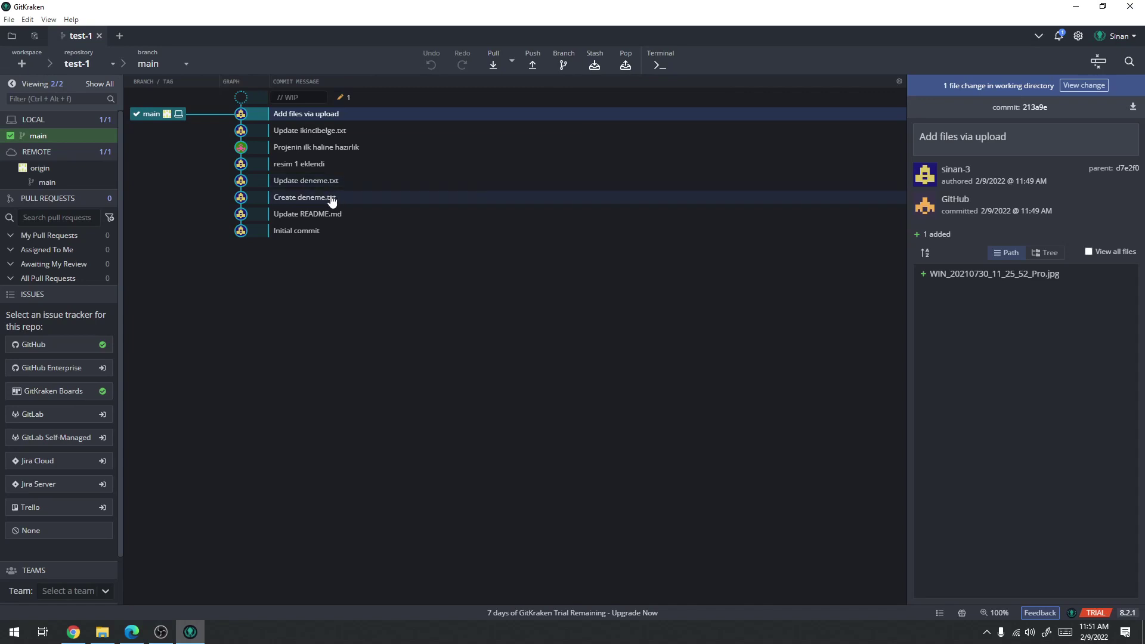
Stage the ikincibelge.txt change and enter the summary 'ilk satır değişti'
left_click(389, 99)
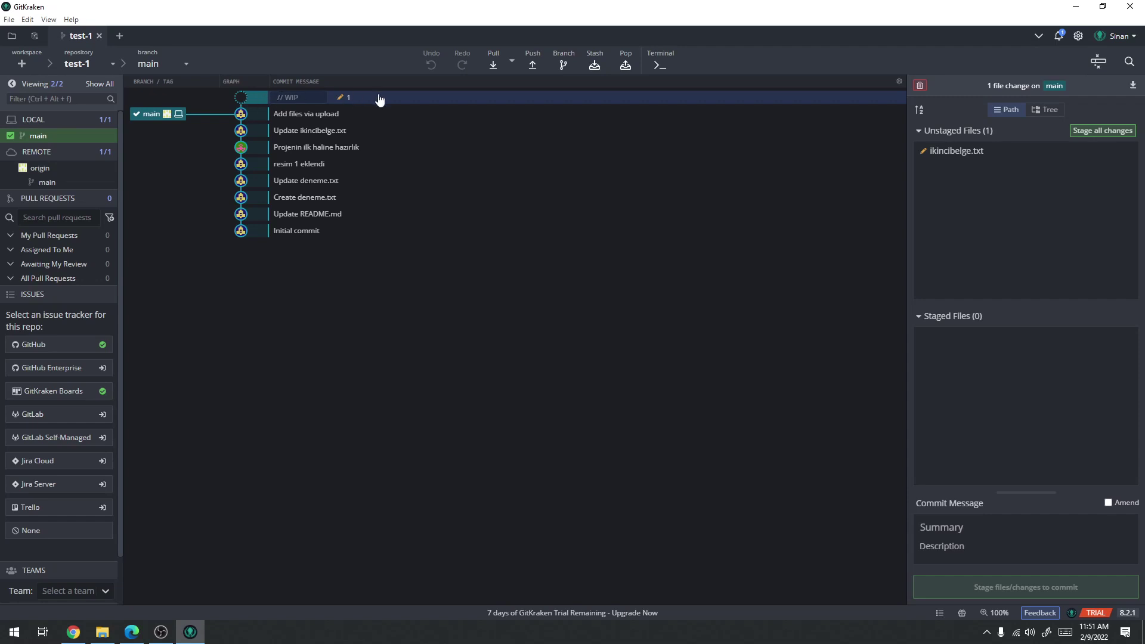
left_click(1120, 131)
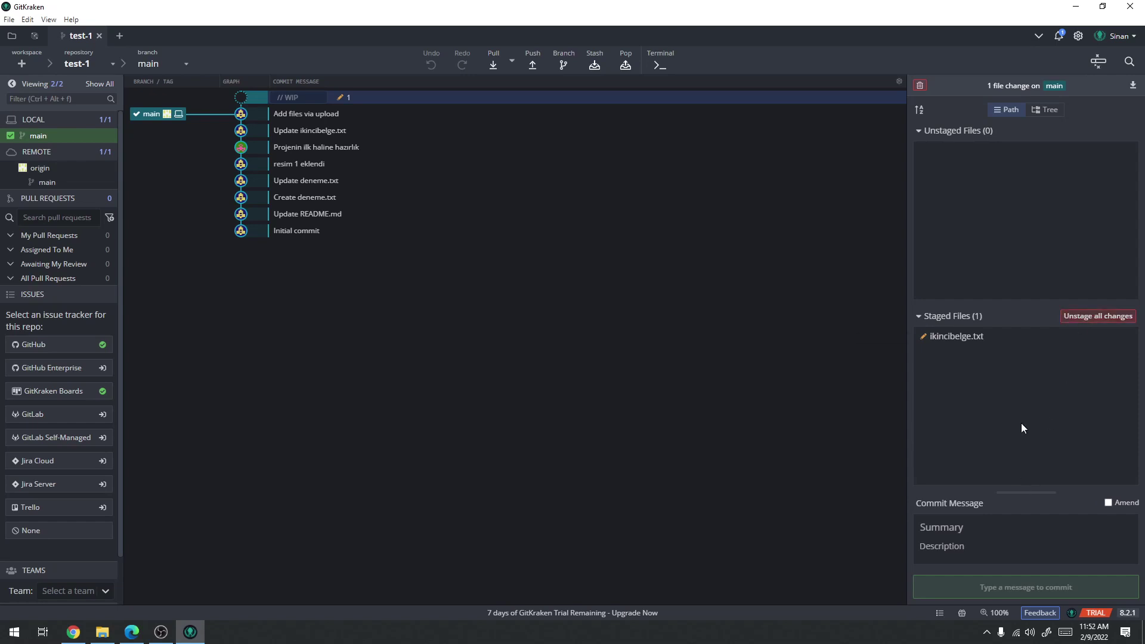
left_click(987, 534)
type("ilk sat")
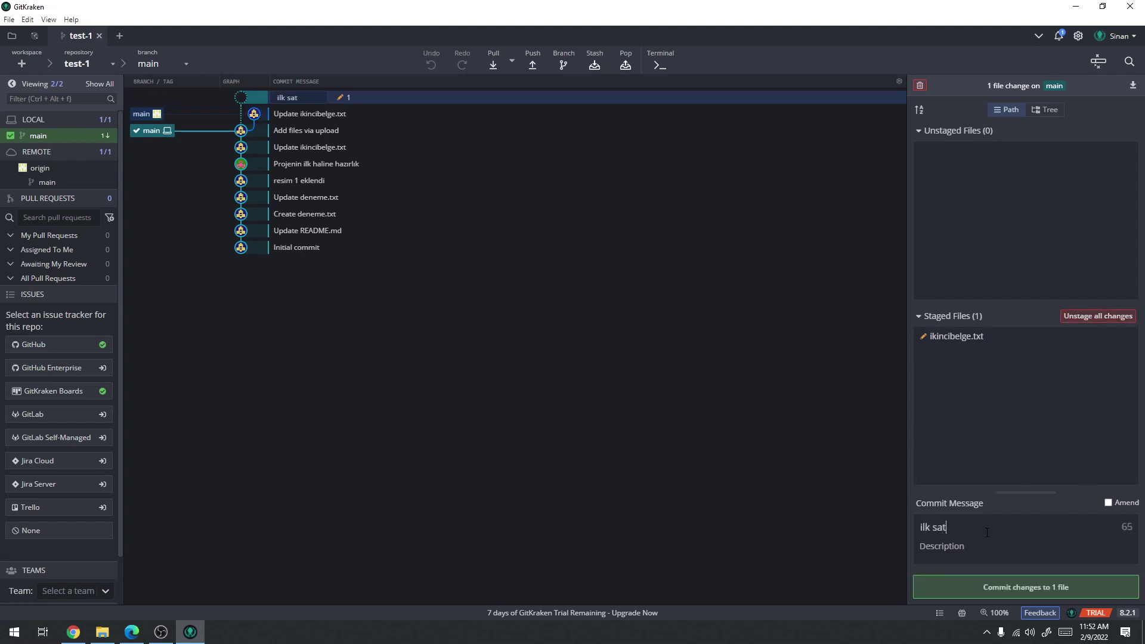
type("ır değişti")
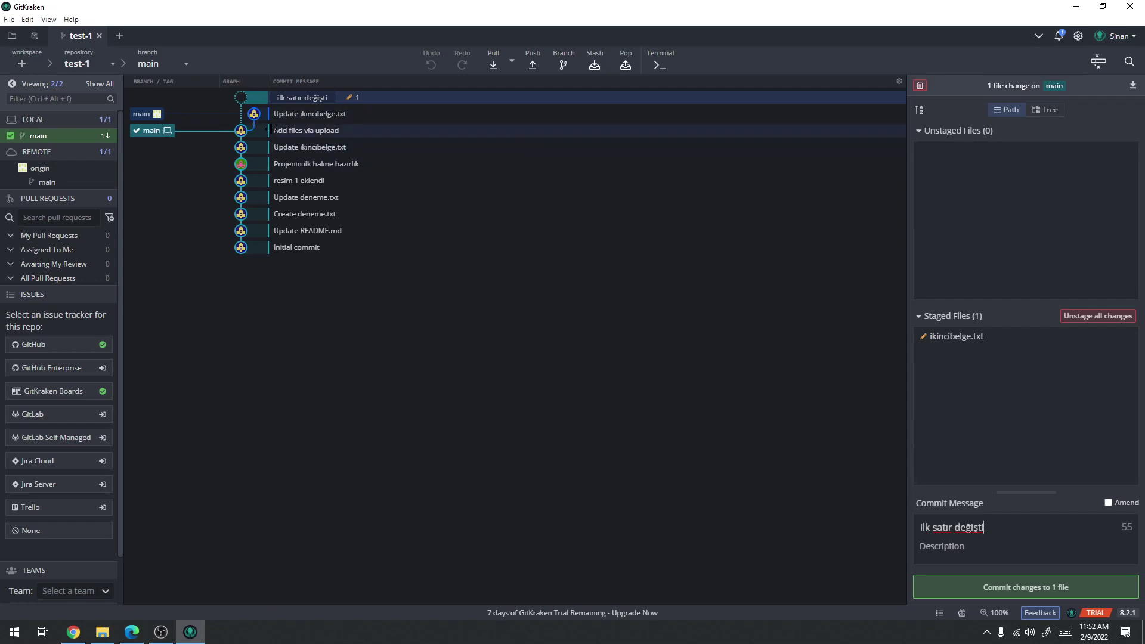
Compare against the remote 'Update ikincibelge.txt' commit, commit locally, and attempt a push
left_click(298, 120)
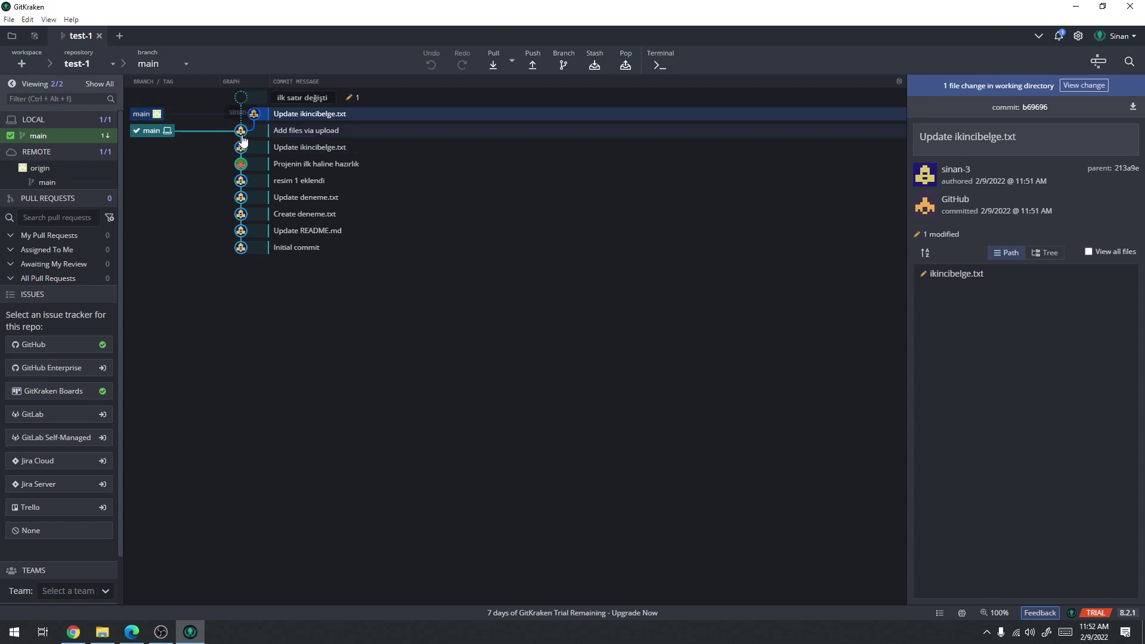
left_click(383, 101)
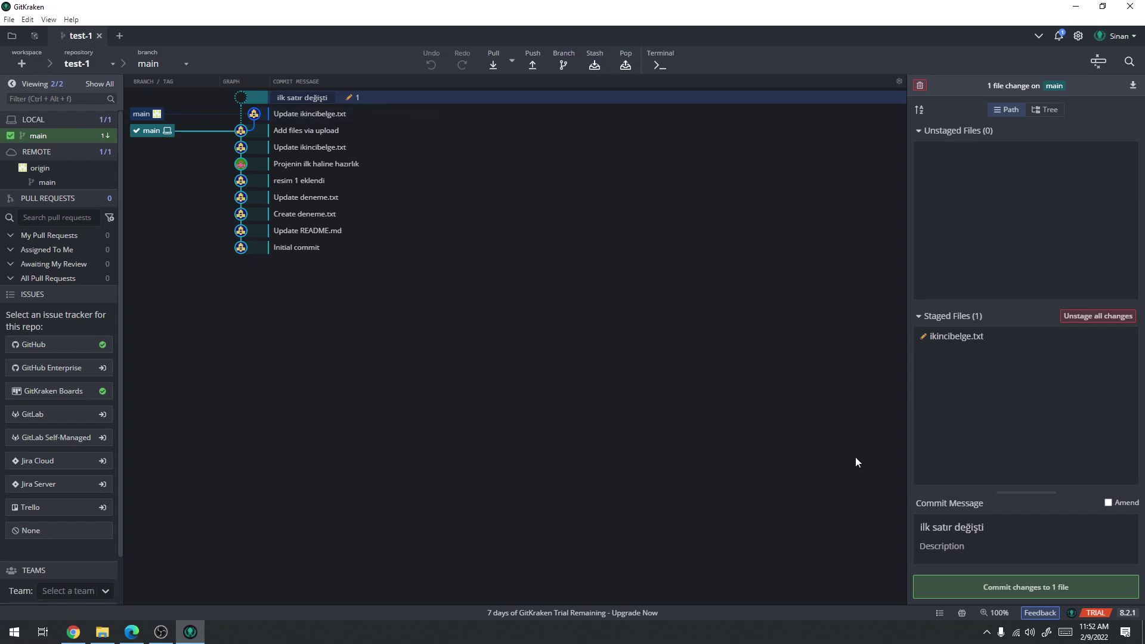
left_click(343, 113)
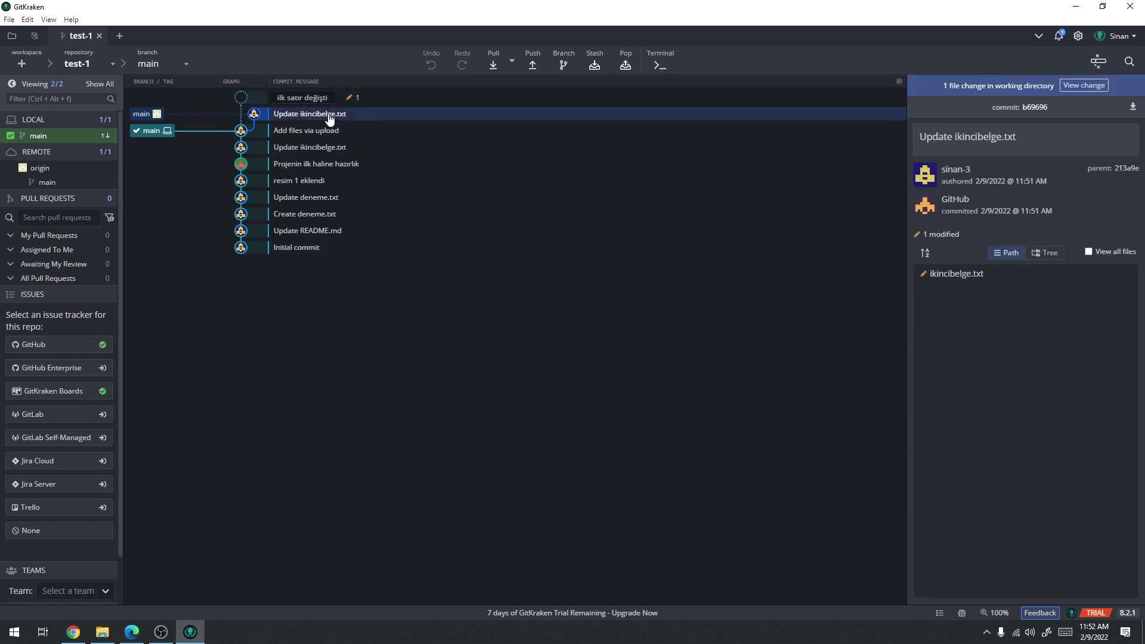
left_click(372, 100)
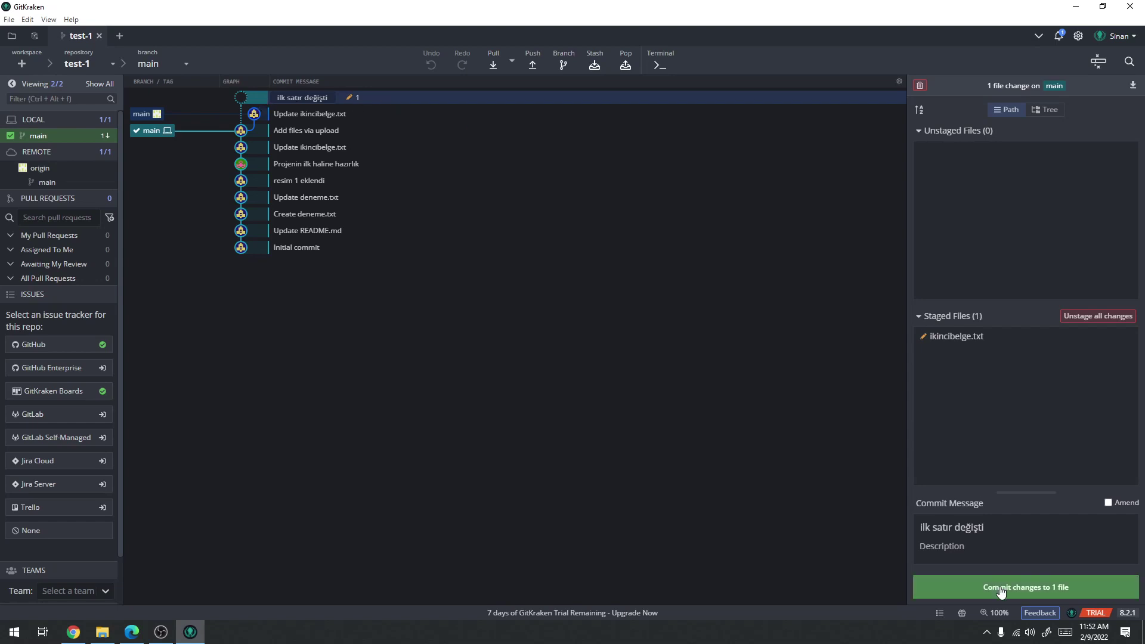
left_click(1001, 589)
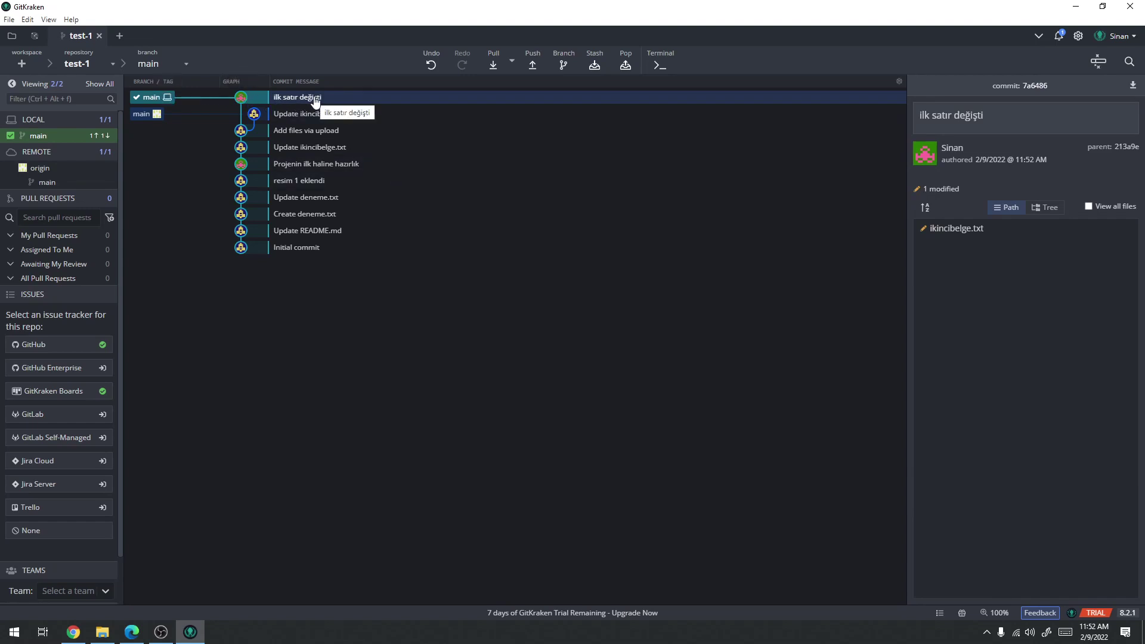
left_click(533, 66)
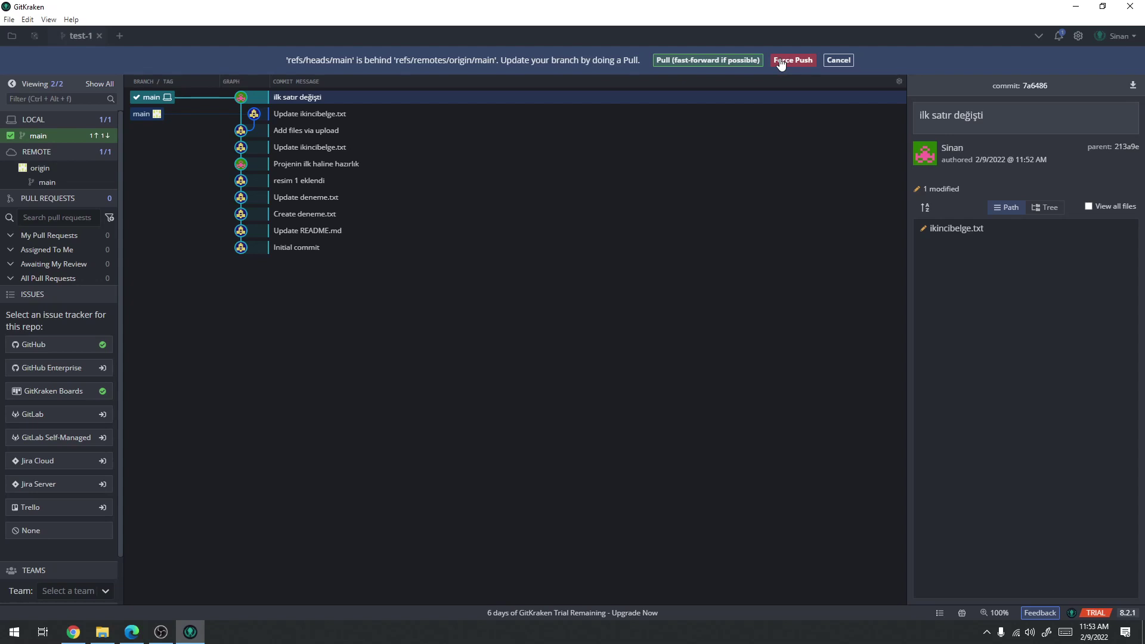
Pull origin/main into local main and open the conflicted ikincibelge.txt in the merge tool
left_click(708, 60)
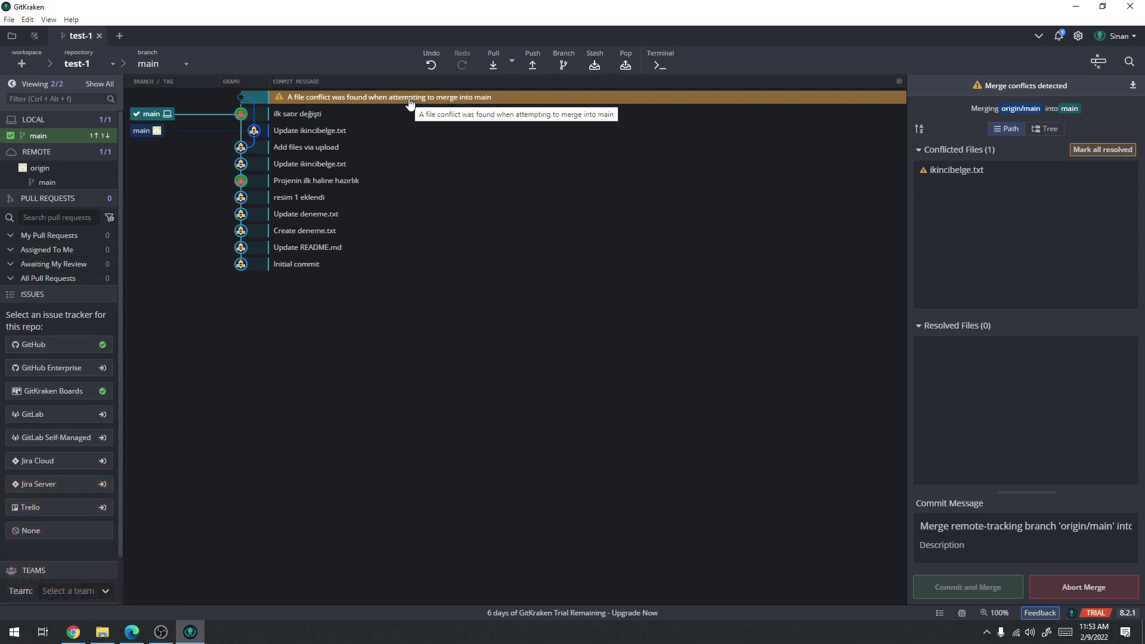
left_click(976, 171)
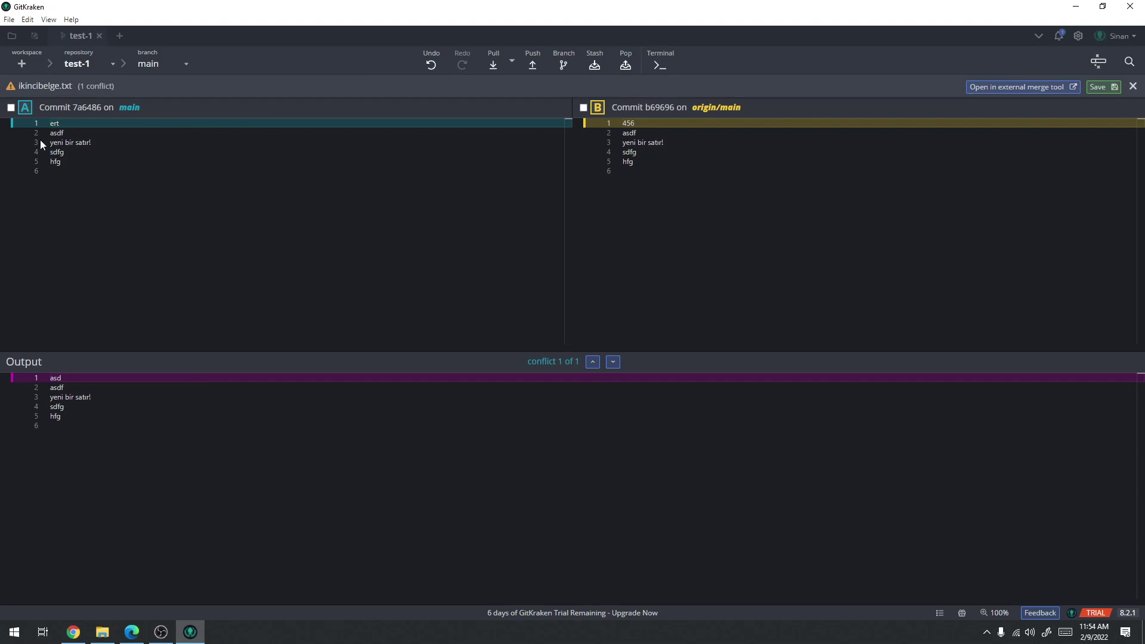
Resolve ikincibelge.txt with origin/main's 456 as line 1 and main's ert below it, then save
left_click(12, 107)
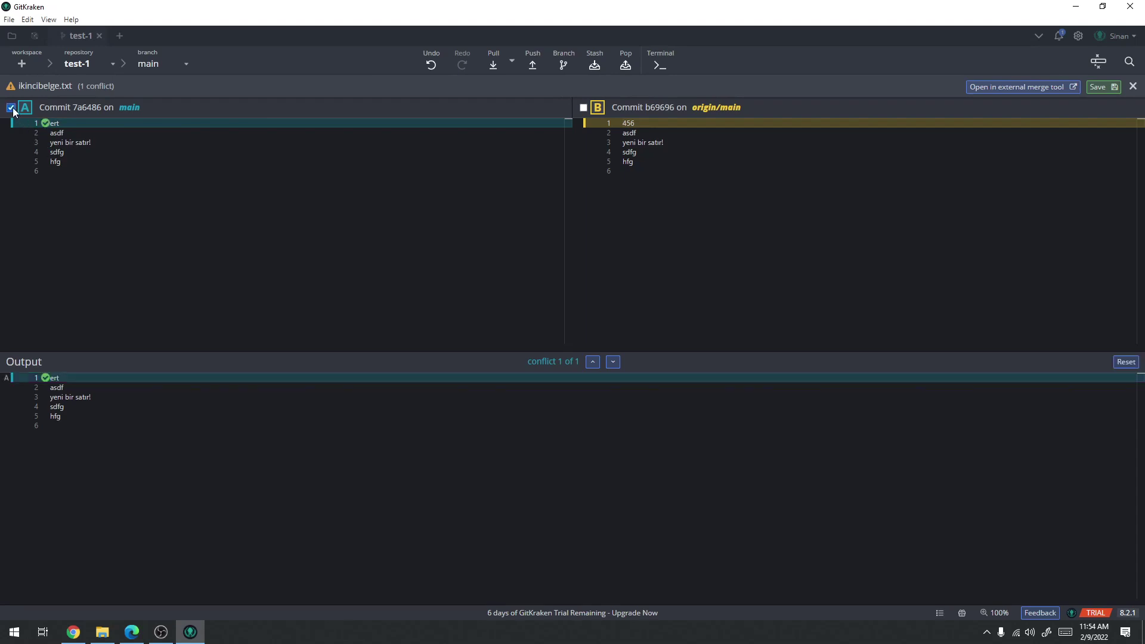
left_click(584, 108)
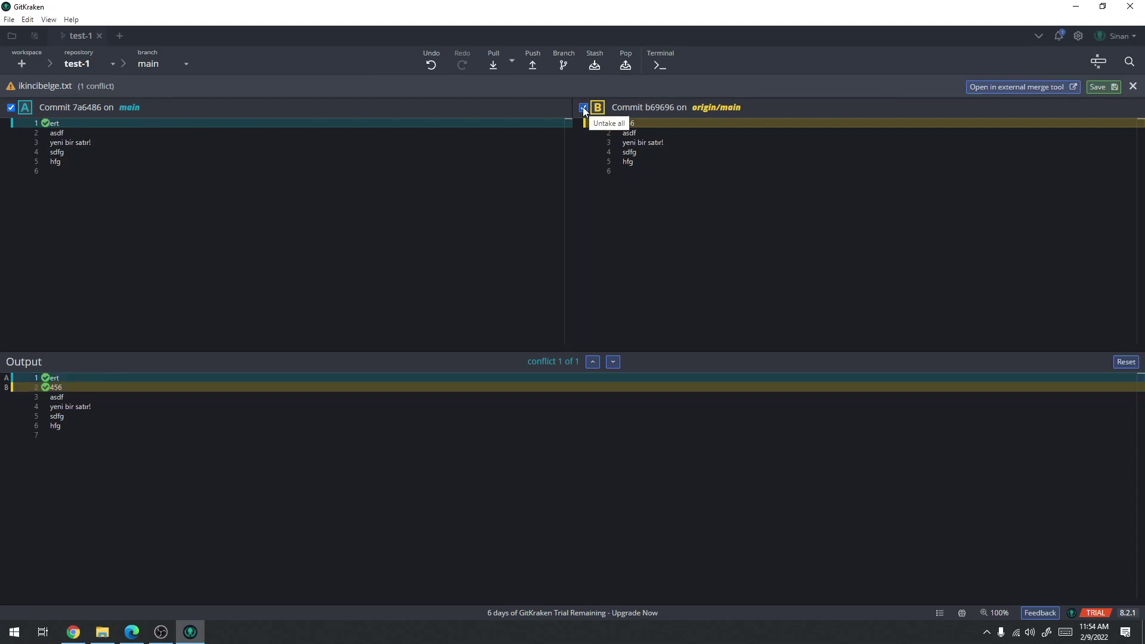
left_click(584, 109)
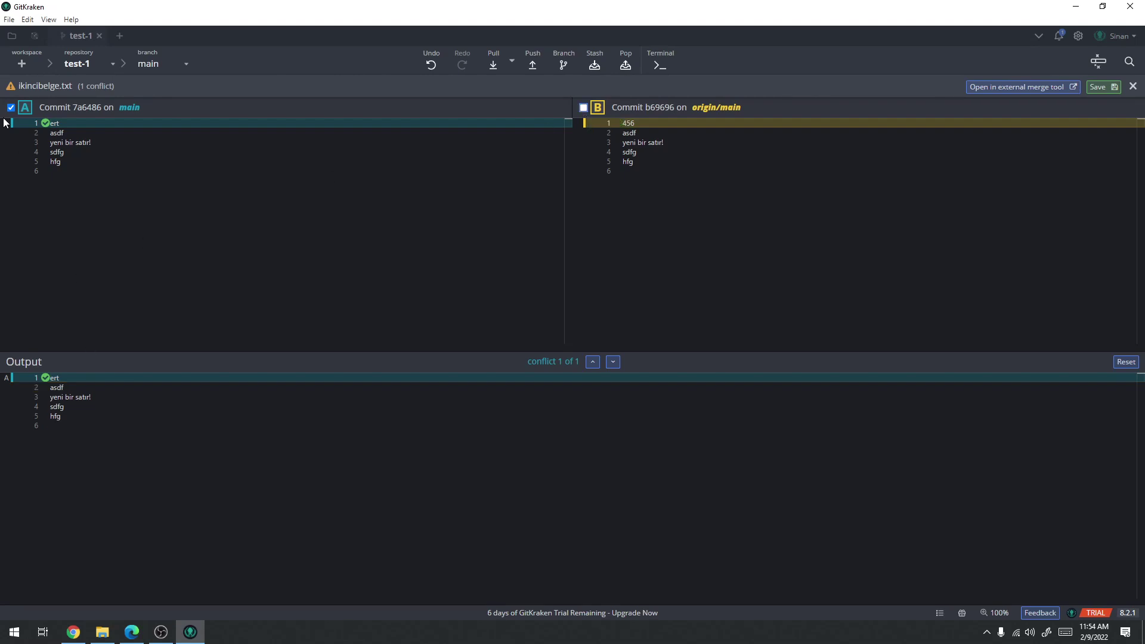
left_click(11, 108)
left_click(584, 108)
left_click(584, 108)
left_click(620, 123)
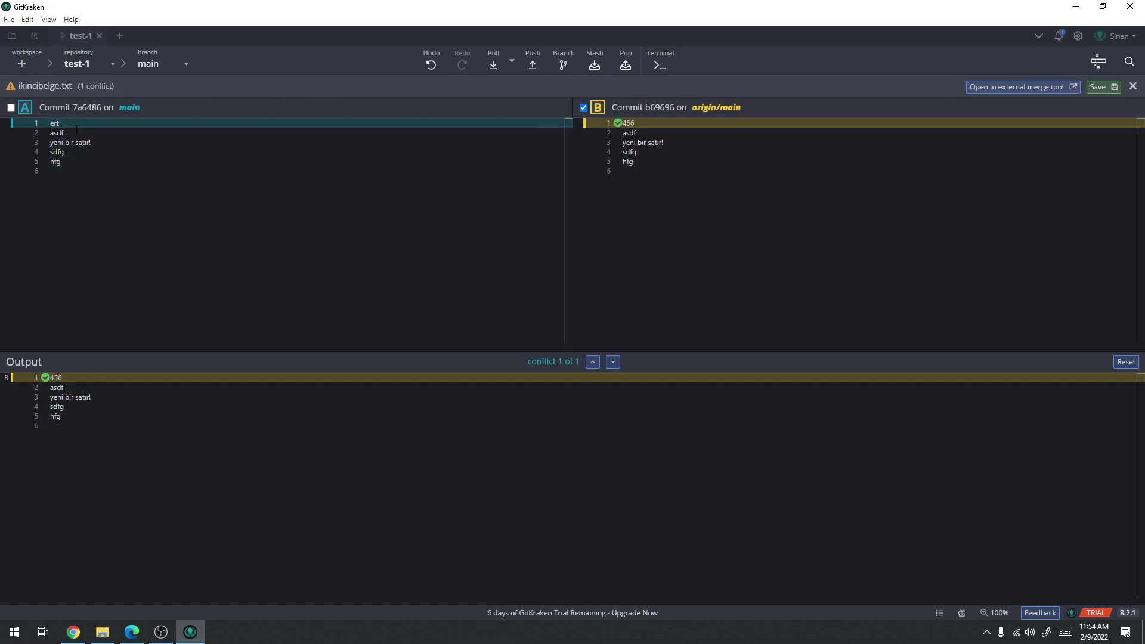
left_click(47, 123)
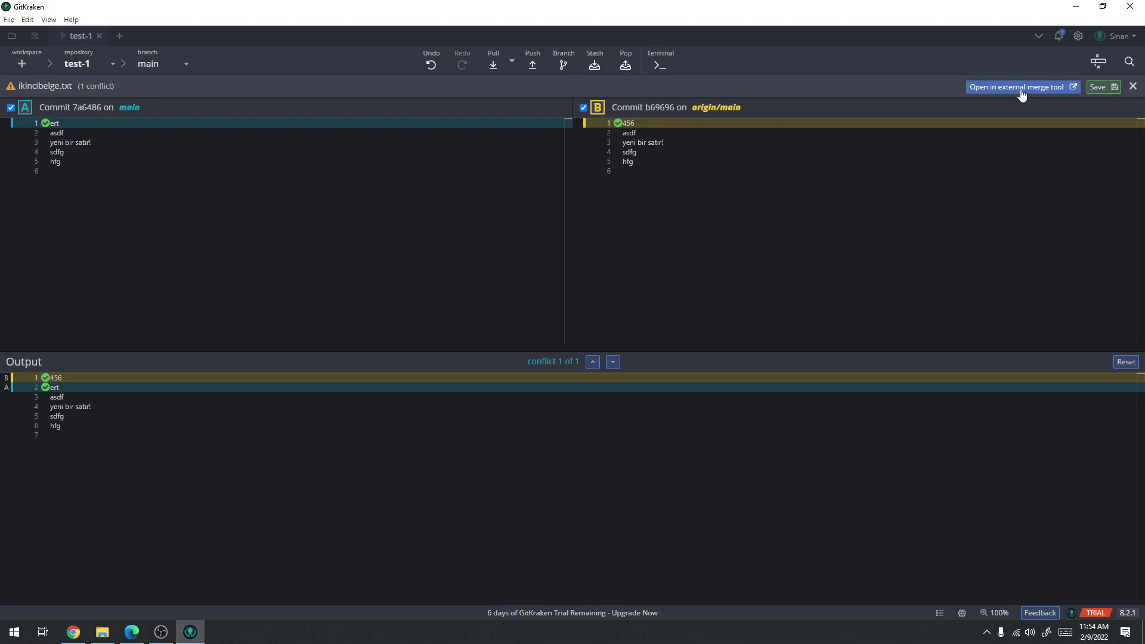
left_click(1099, 90)
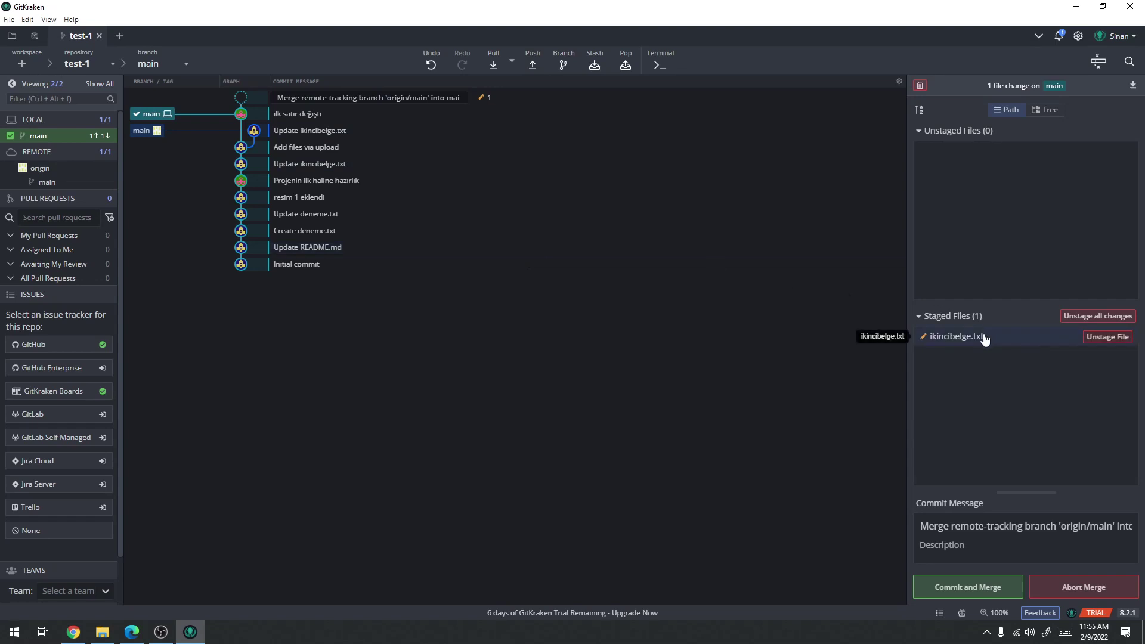
Commit the merge of origin/main into main with the description 'dosyanın son halii ol...'
left_click_drag(907, 467, 677, 515)
left_click(711, 529)
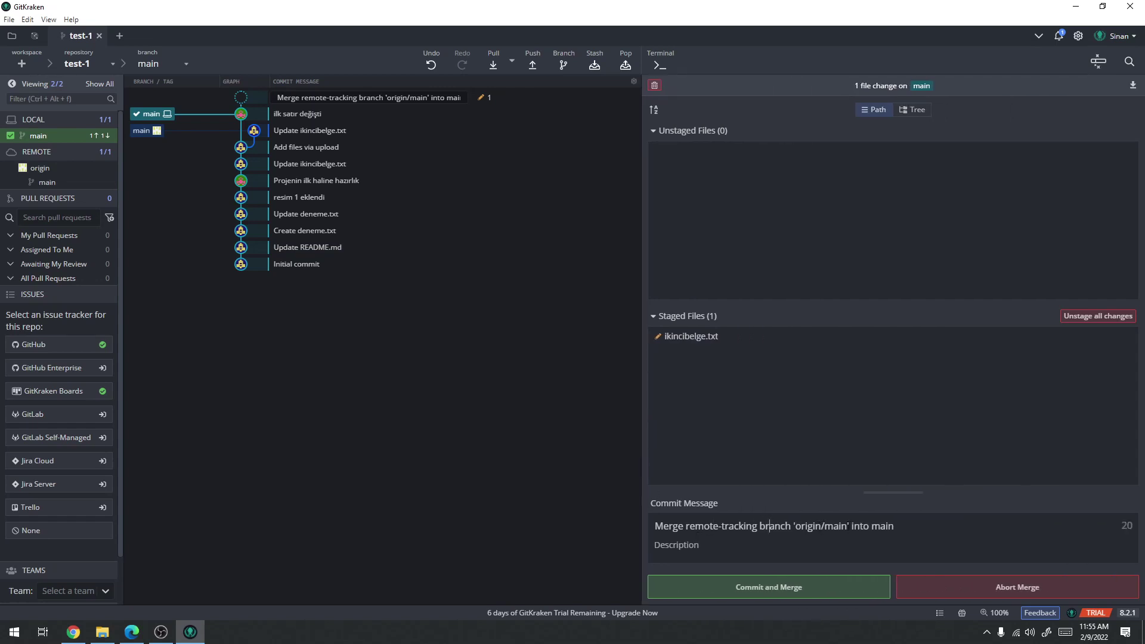
left_click_drag(894, 526, 620, 529)
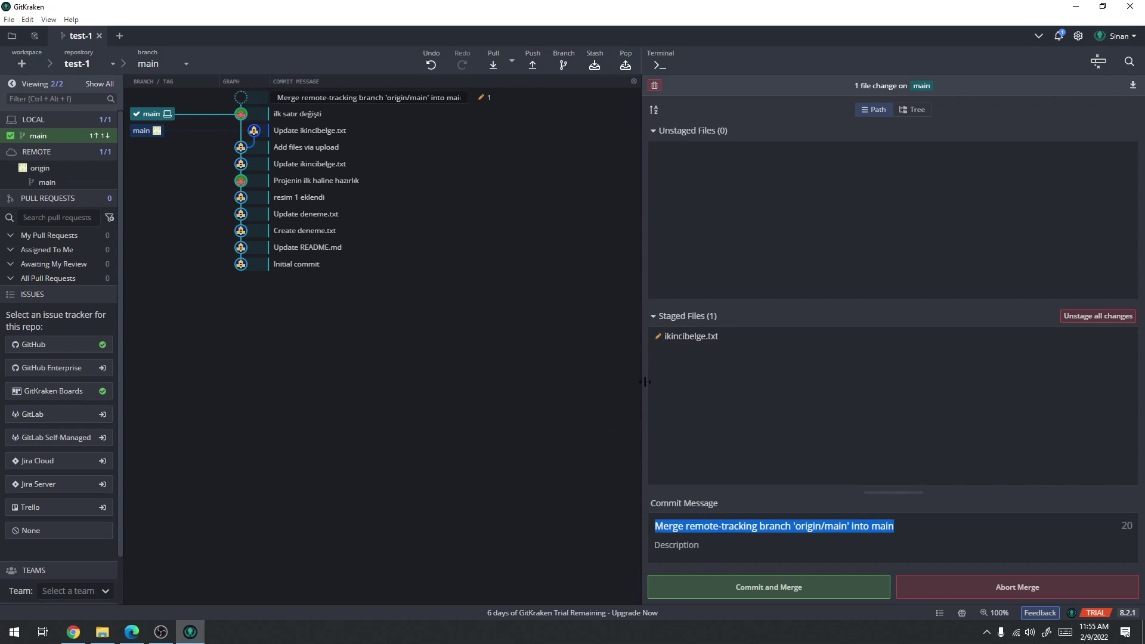
left_click(693, 547)
type("dosy")
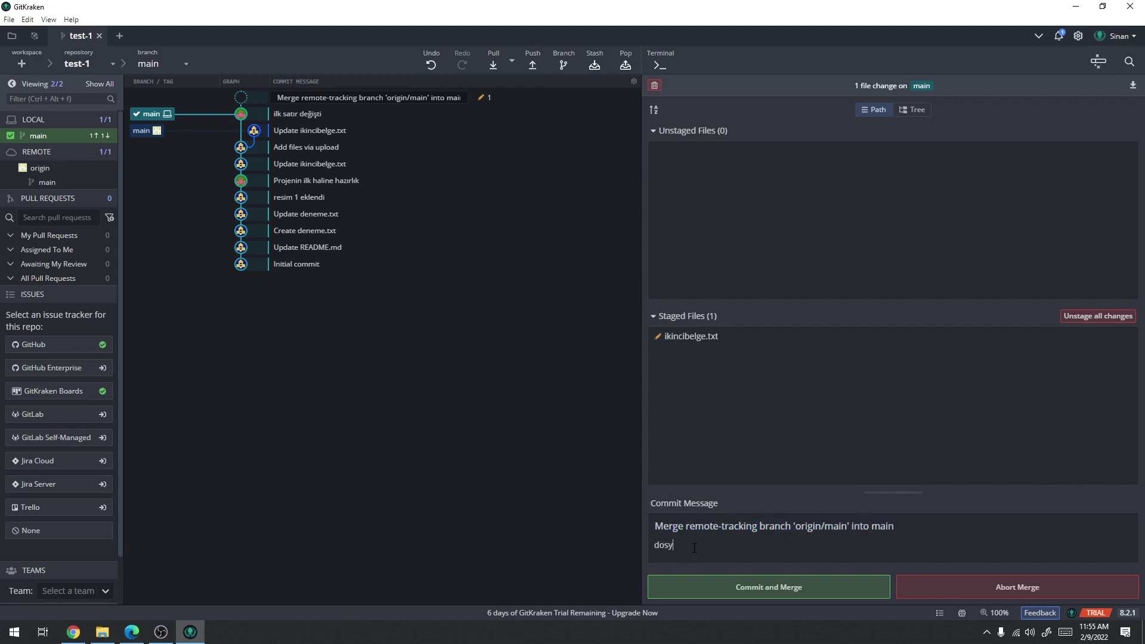
type("anın son halii ol...")
left_click(764, 590)
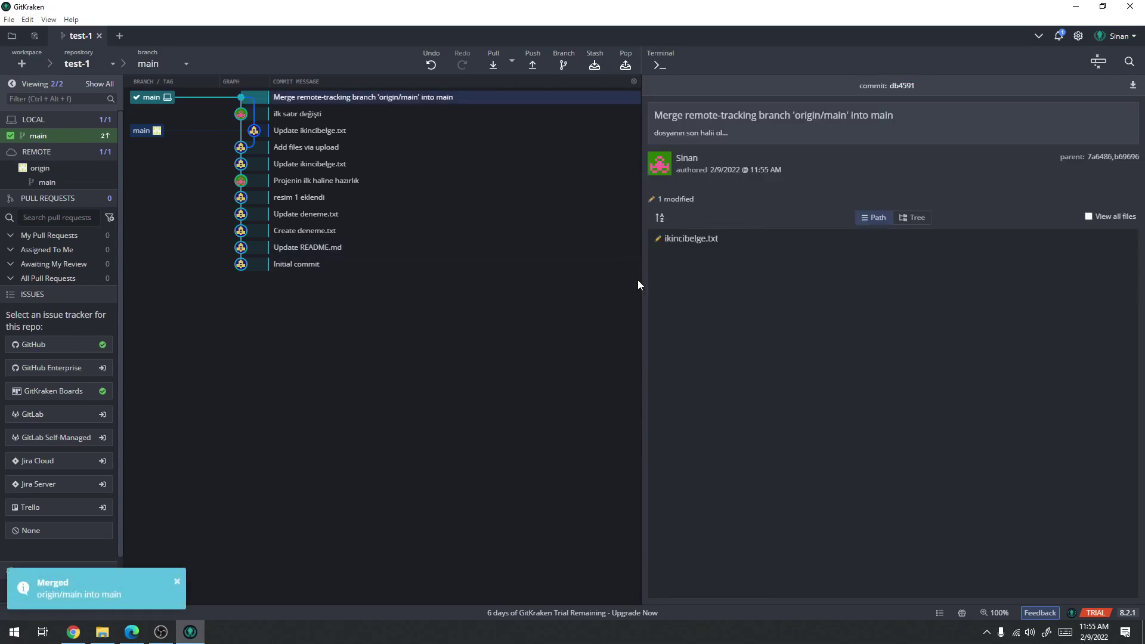
Push local main to origin and bring up the GitHub repository page in Chrome
left_click_drag(642, 284, 873, 292)
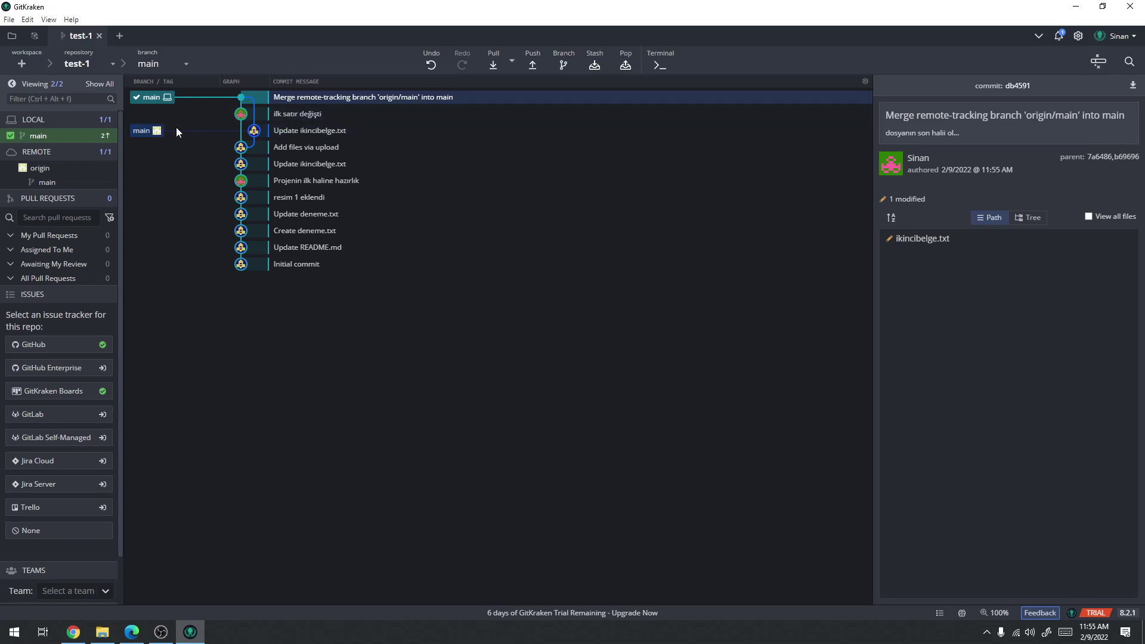
left_click(534, 67)
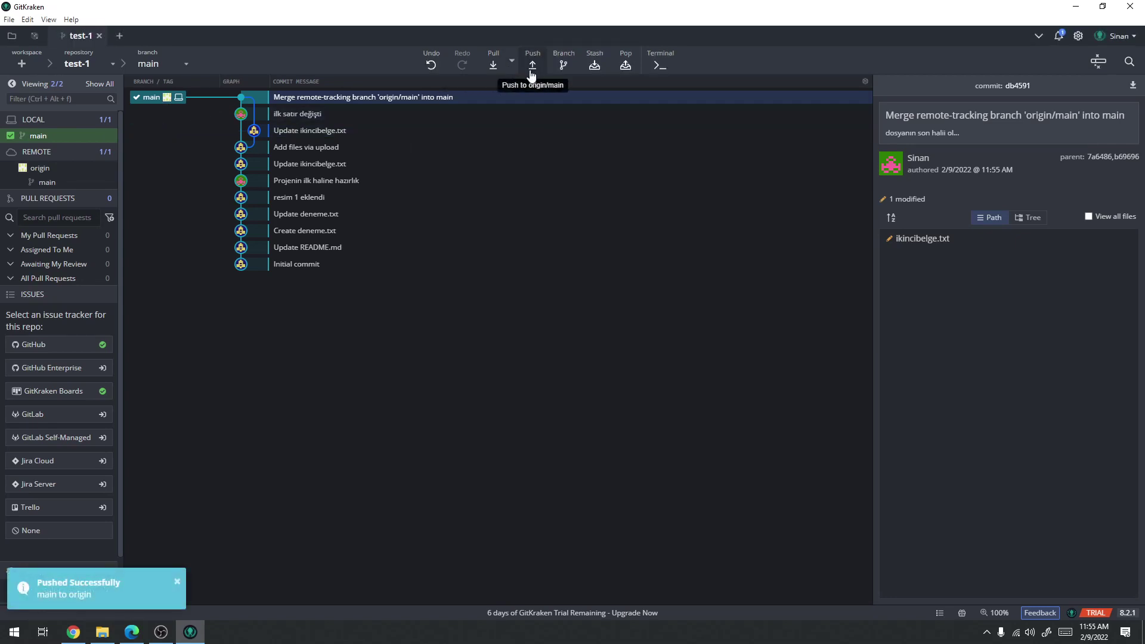
left_click(73, 632)
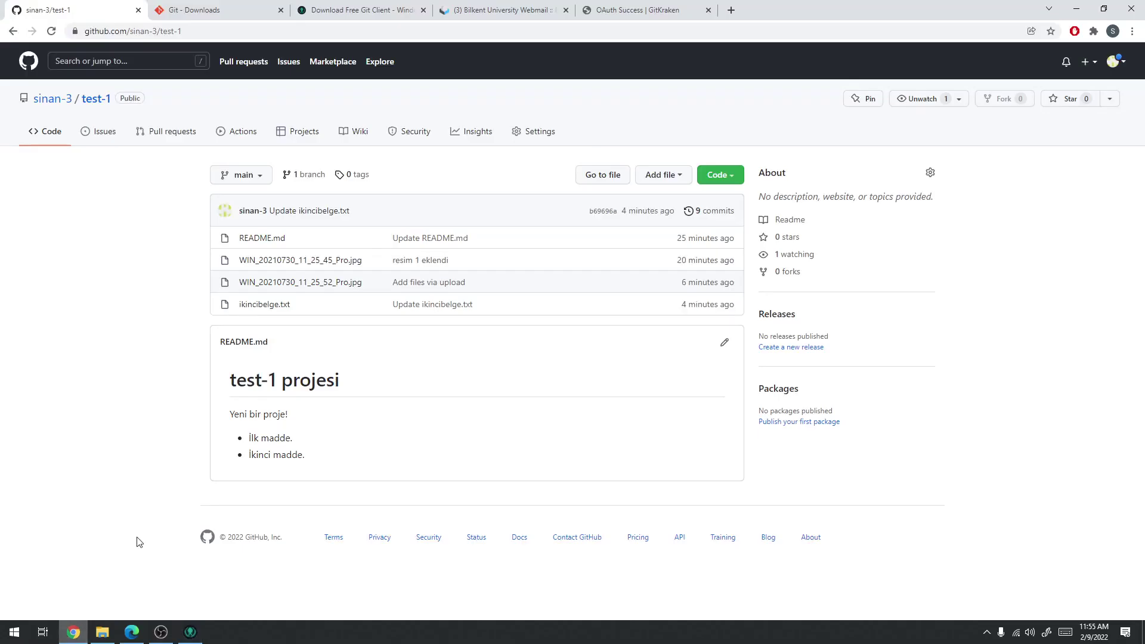
Open ikincibelge.txt on GitHub and check it reads 456 on line 1 and ert on line 2
left_click(268, 306)
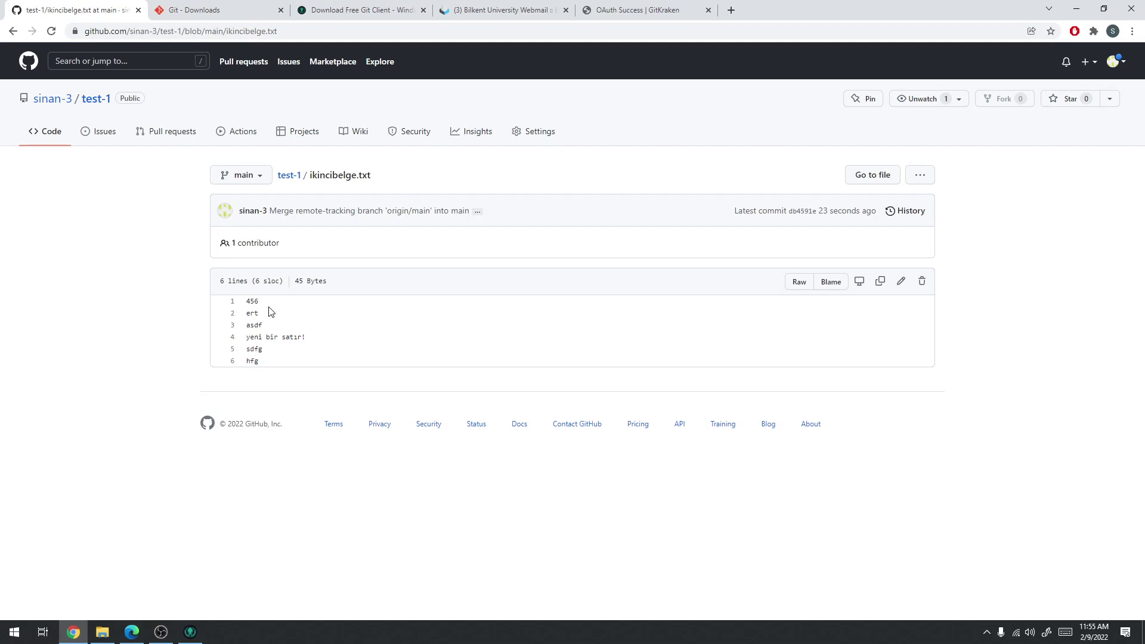
double_click(253, 301)
double_click(253, 314)
left_click(153, 338)
Navigate back to the test-1 repository page, then return to GitKraken's branch list
left_click(16, 30)
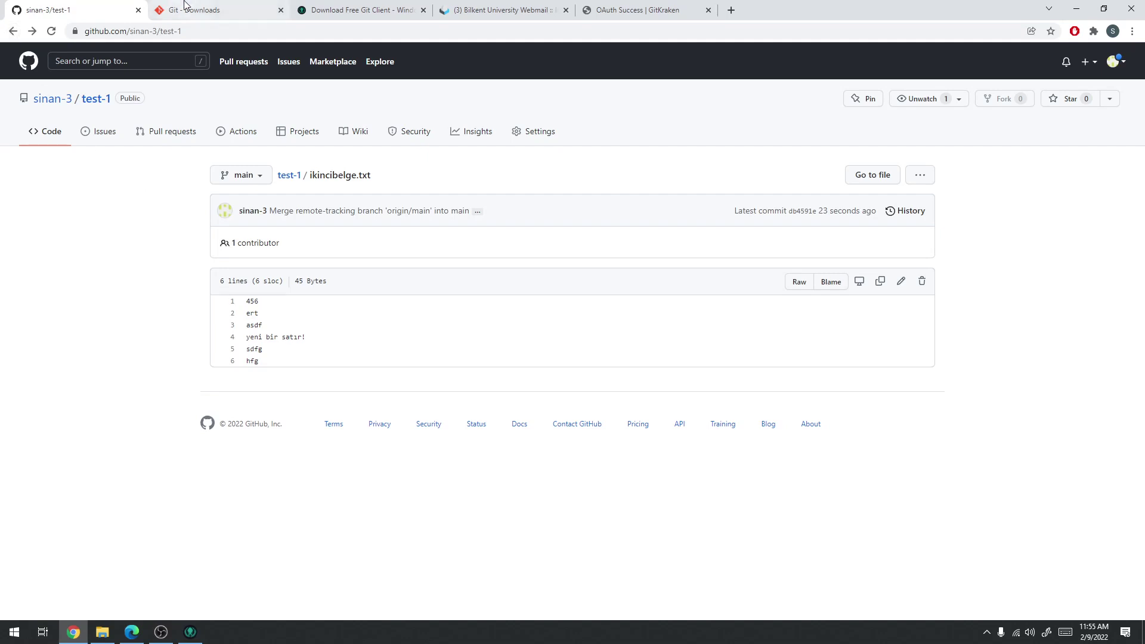
left_click(33, 31)
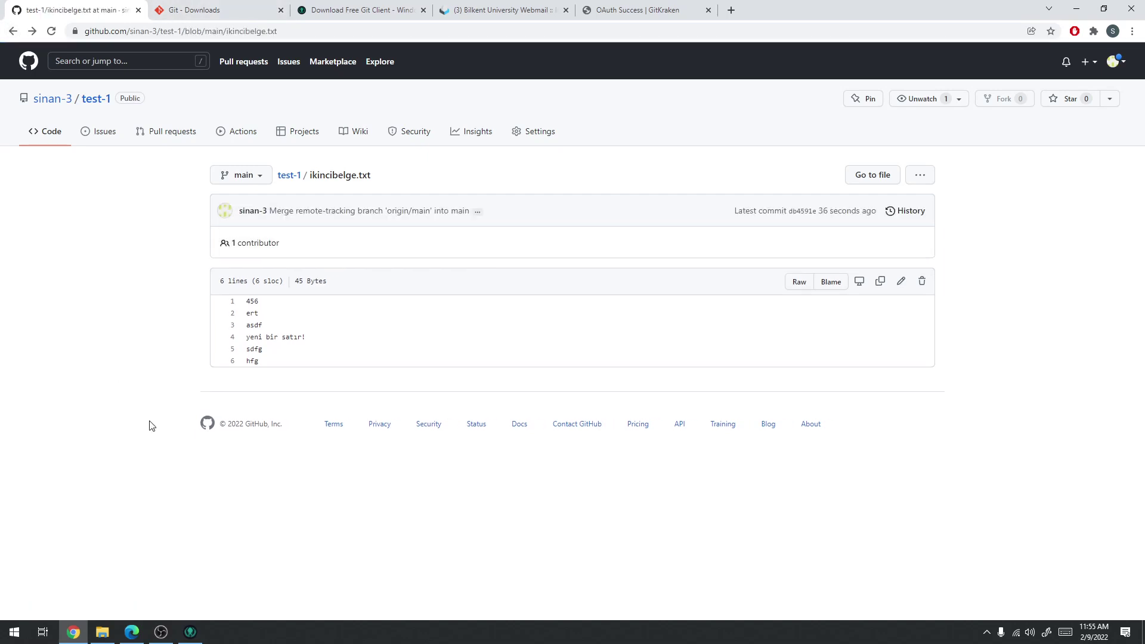
left_click(13, 32)
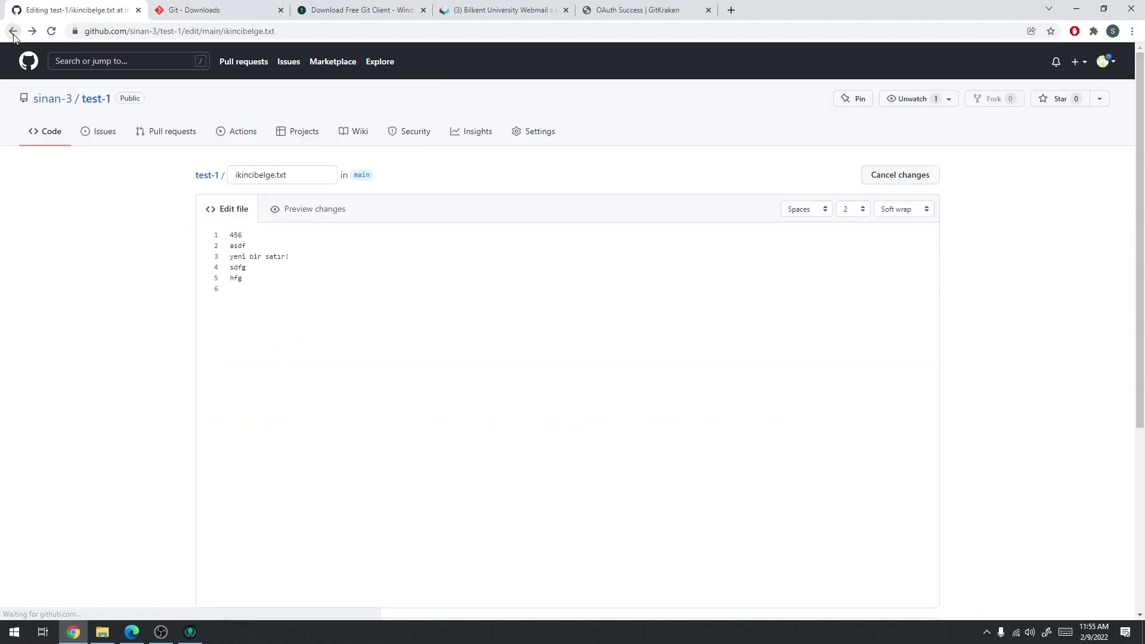
left_click(94, 102)
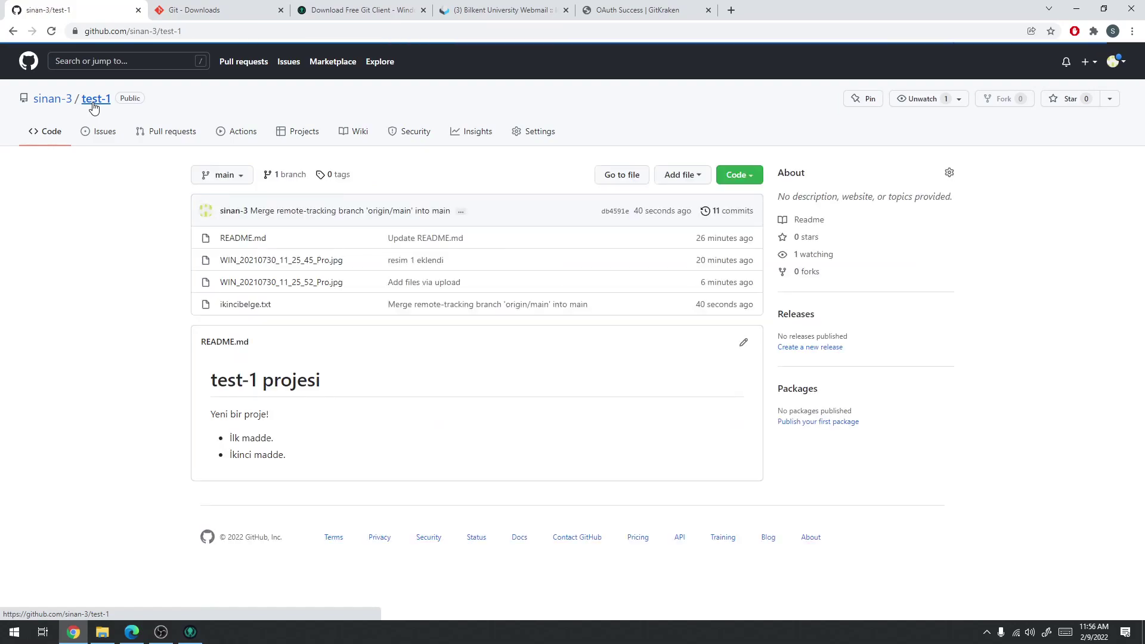
left_click(83, 636)
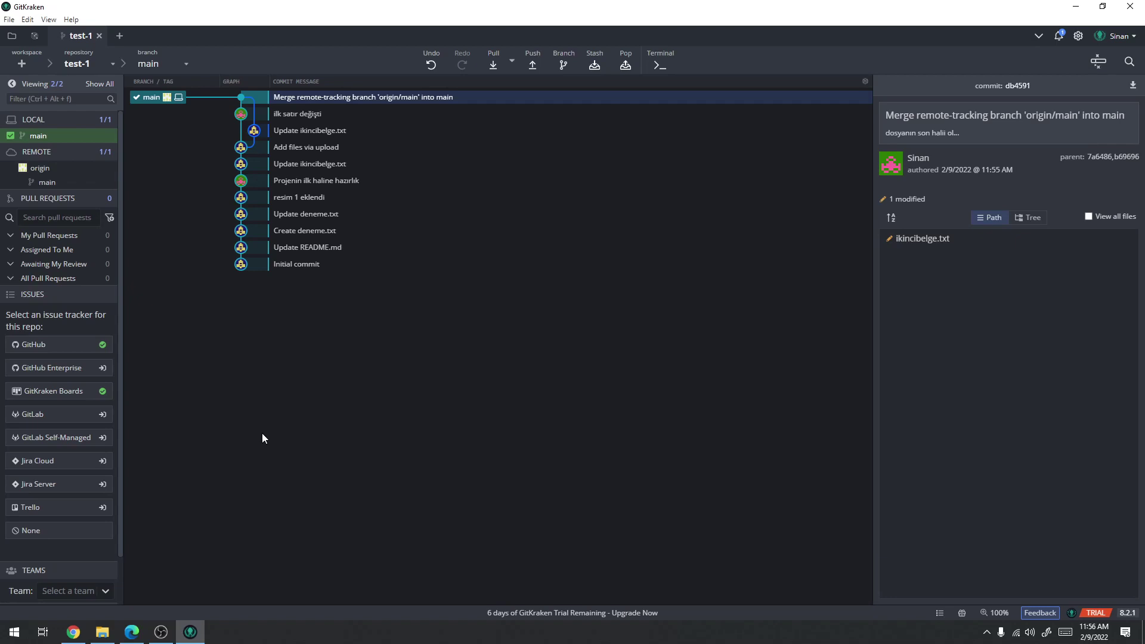
left_click(188, 65)
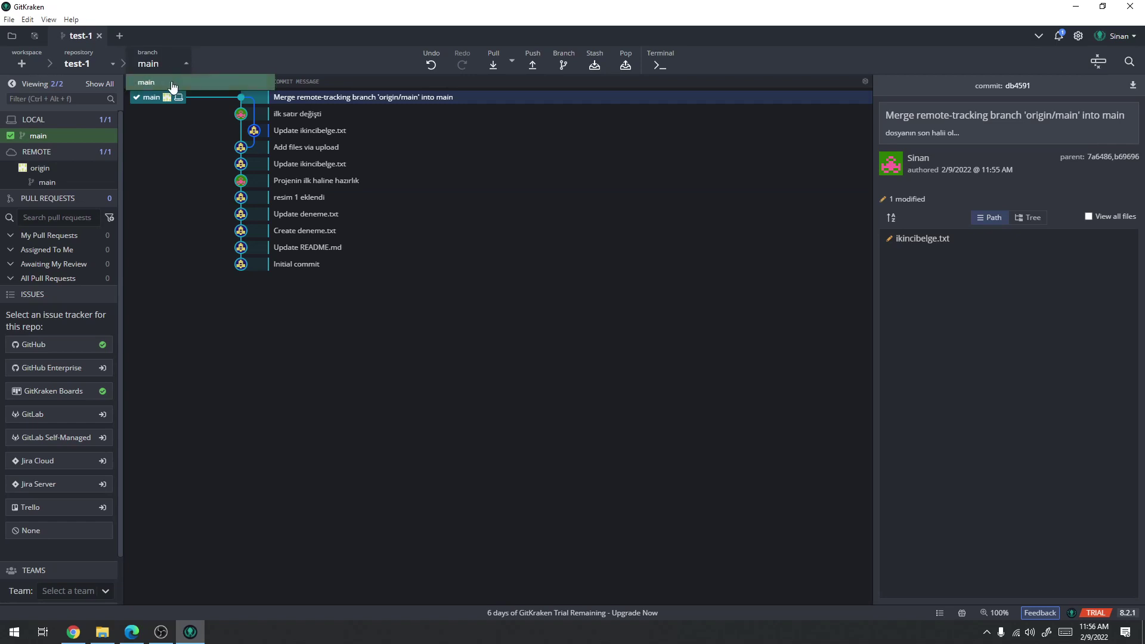
Create a new text document in the test-1 folder named grafikler.txt
left_click(174, 339)
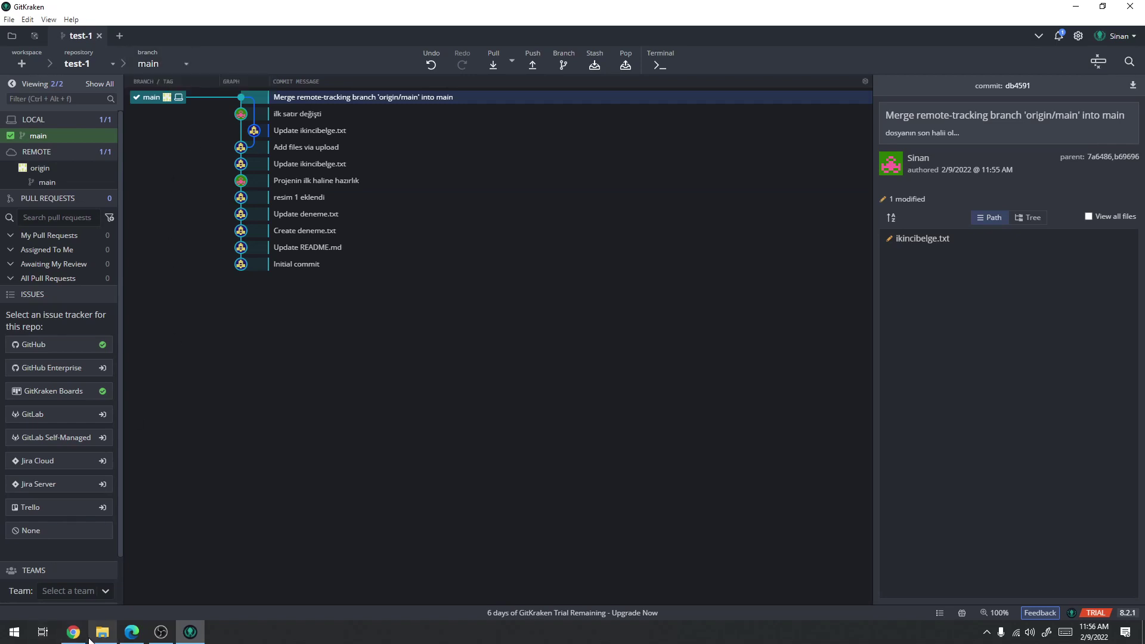
left_click(102, 631)
right_click(370, 345)
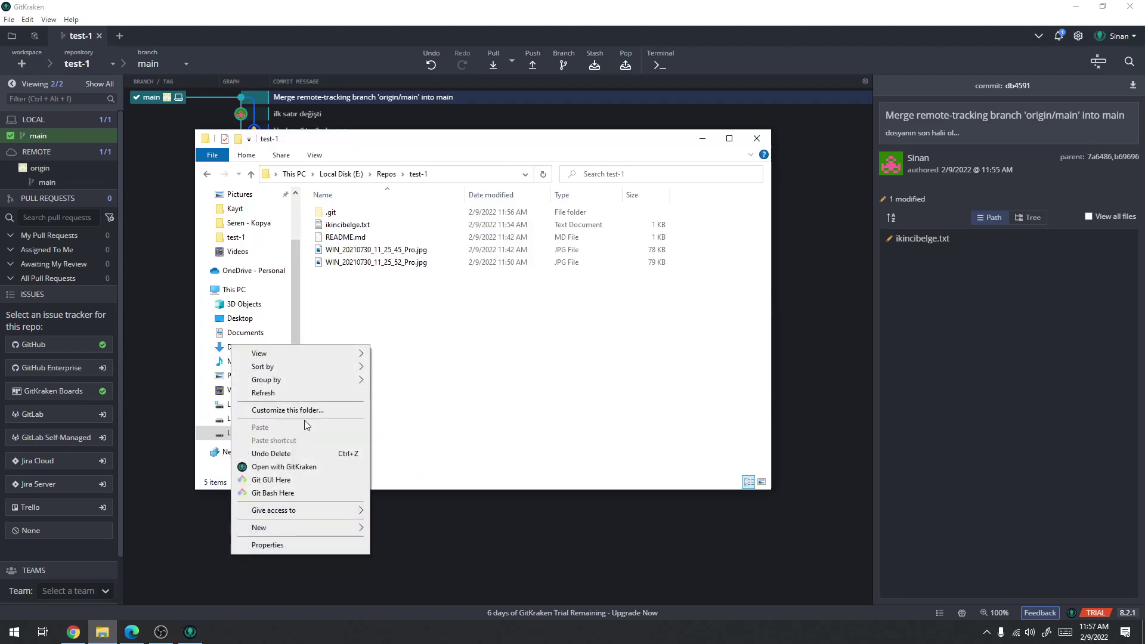
mouse_move(294, 535)
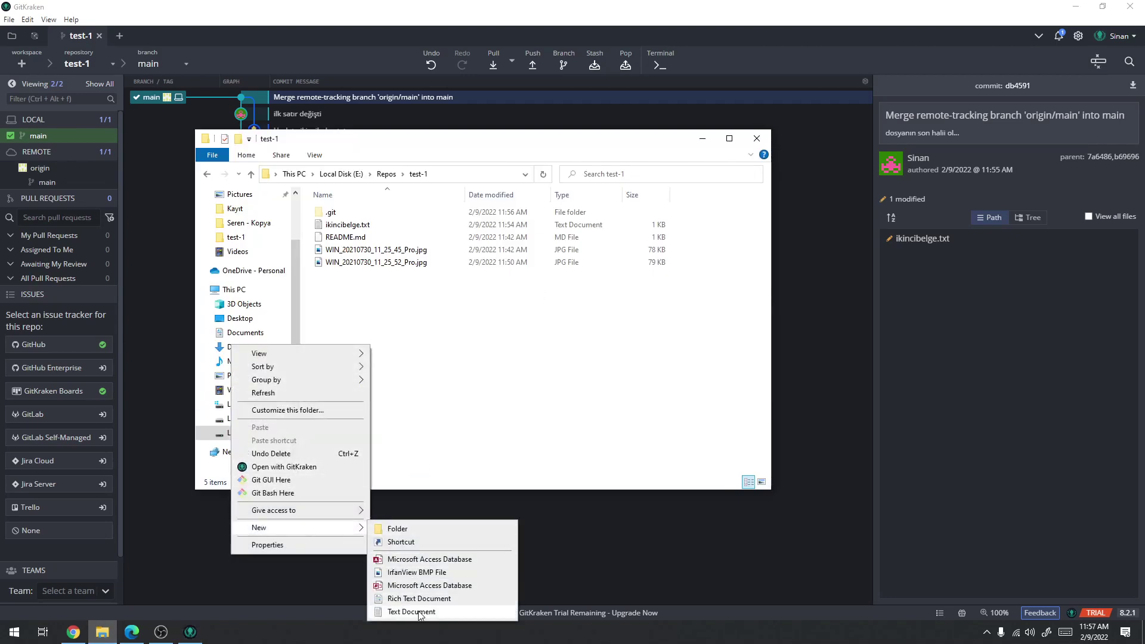
left_click(429, 611)
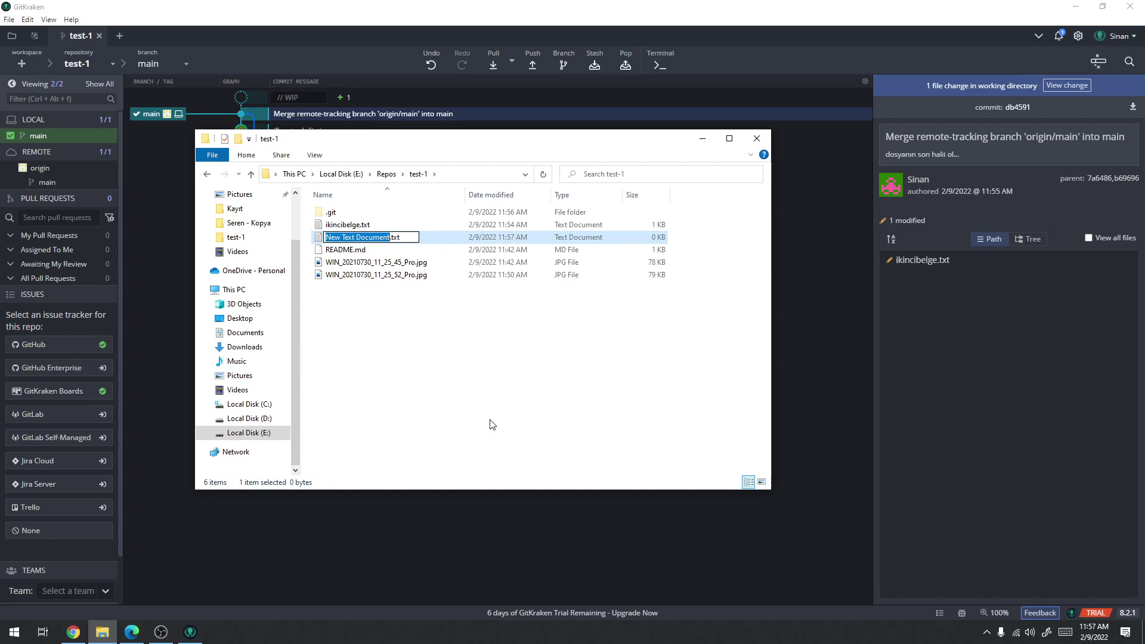
type("gra,kler")
key("Return")
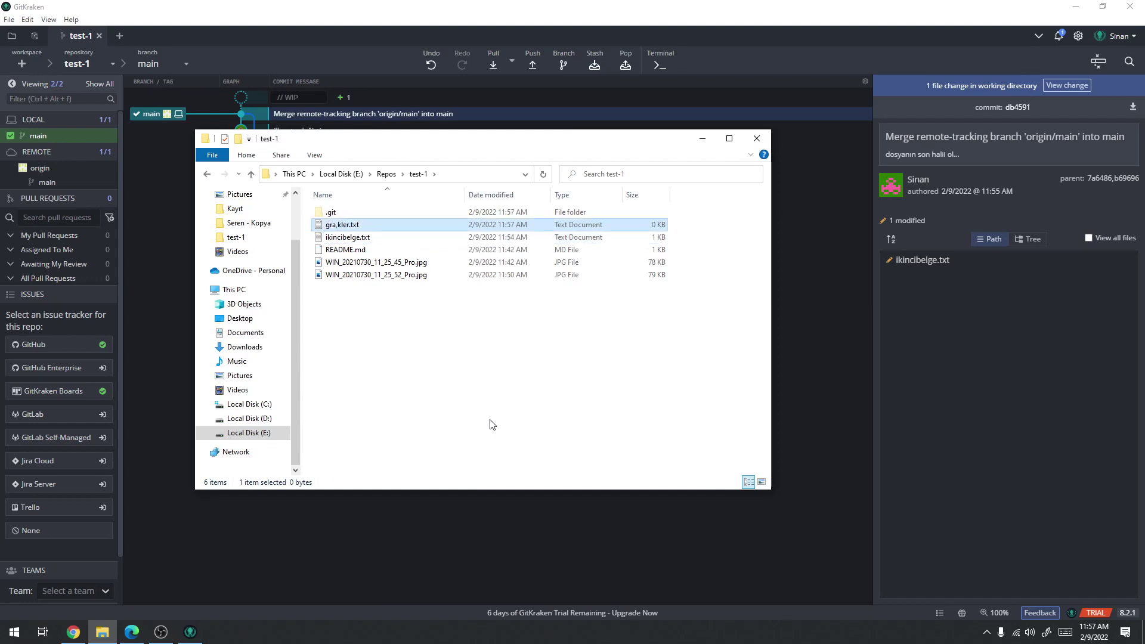
left_click(337, 226)
left_click(338, 226)
key("BackSpace")
type("fi")
key("Return")
Fill grafikler.txt with 213, 23, 4, 3245, 346 and 4, save it, and view the pending change
key("Return")
type("213")
key("Return")
type("23")
key("Return")
type("4")
key("Return")
type("3245")
key("Return")
key("Return")
type("346")
key("Return")
type("4")
key("ctrl+s")
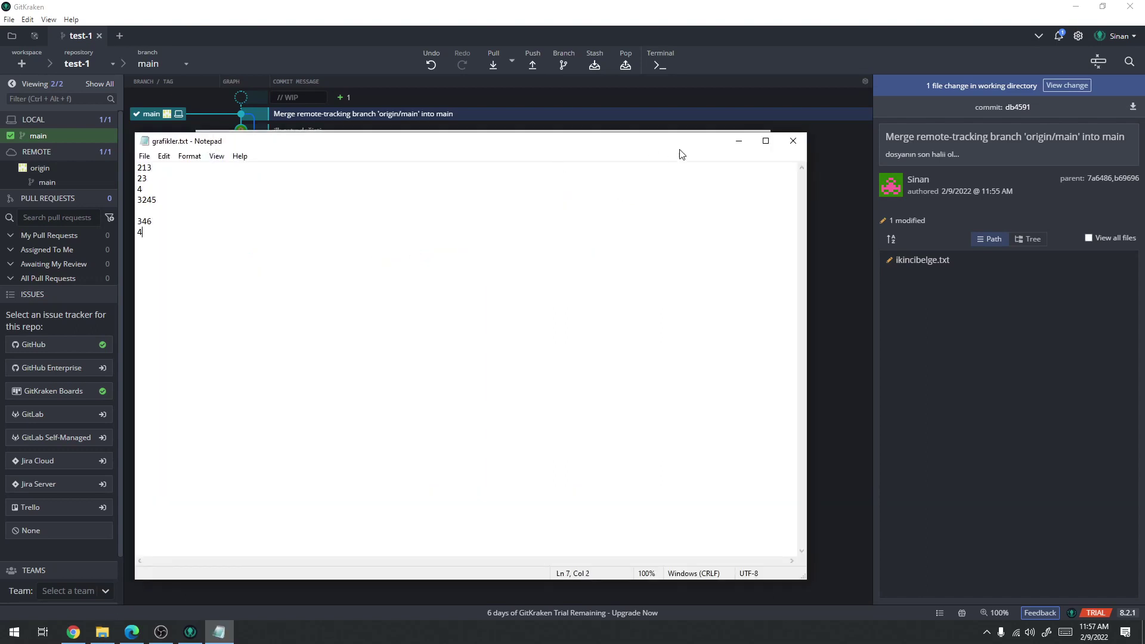
left_click(794, 140)
left_click(510, 41)
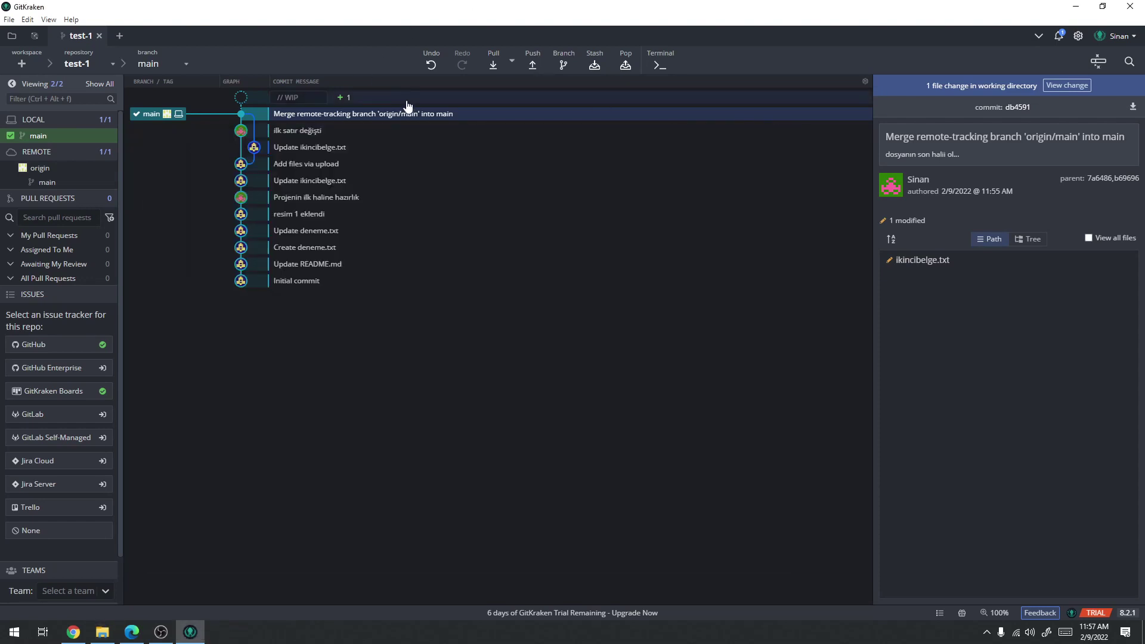
left_click(403, 101)
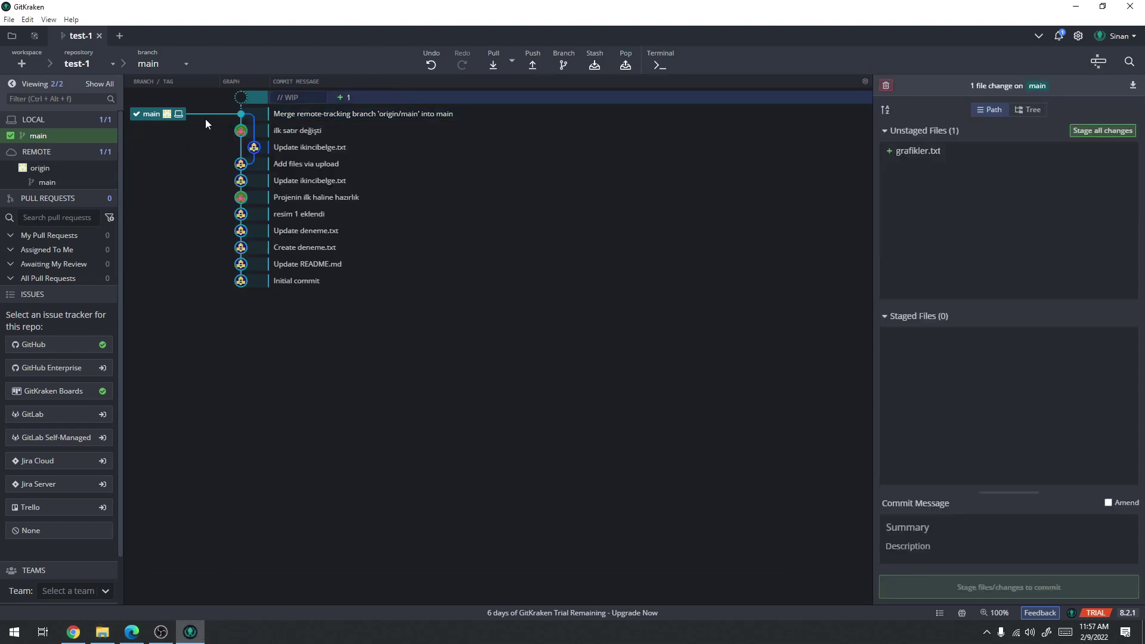
Stage grafikler.txt and commit it to main with the summary 'grafikler eklendi'
left_click(185, 67)
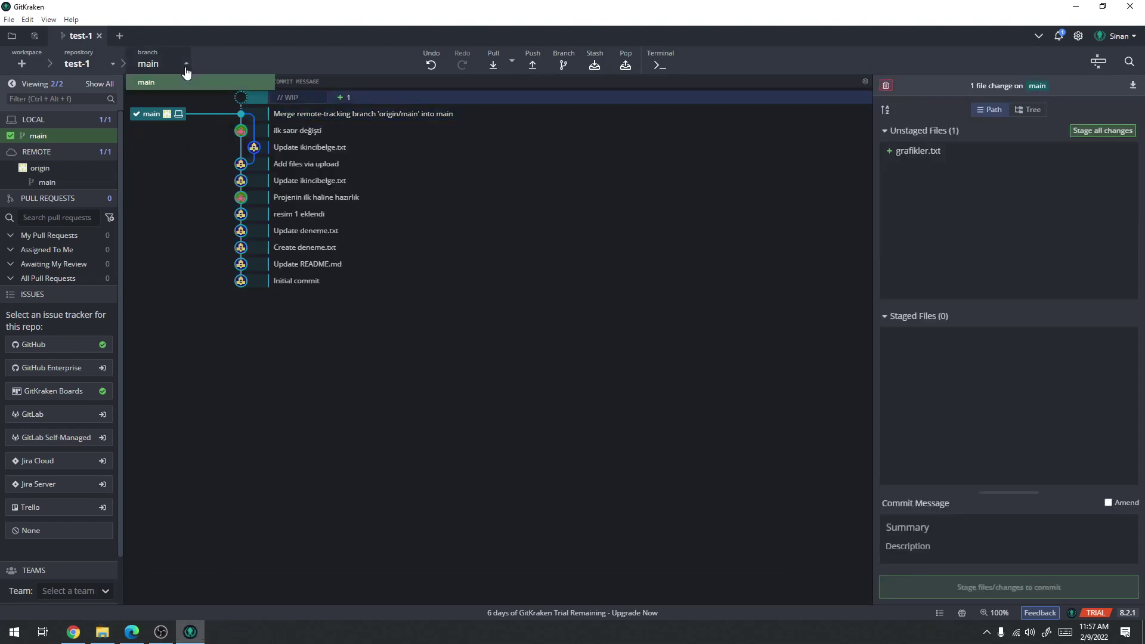
left_click(598, 427)
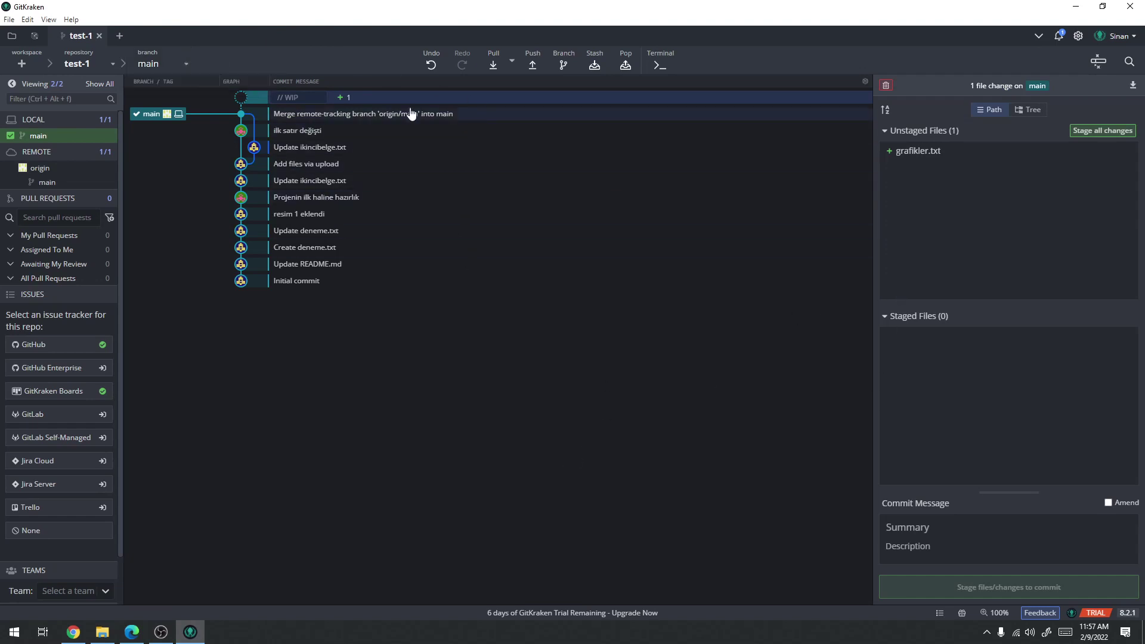
left_click(1081, 133)
left_click(936, 523)
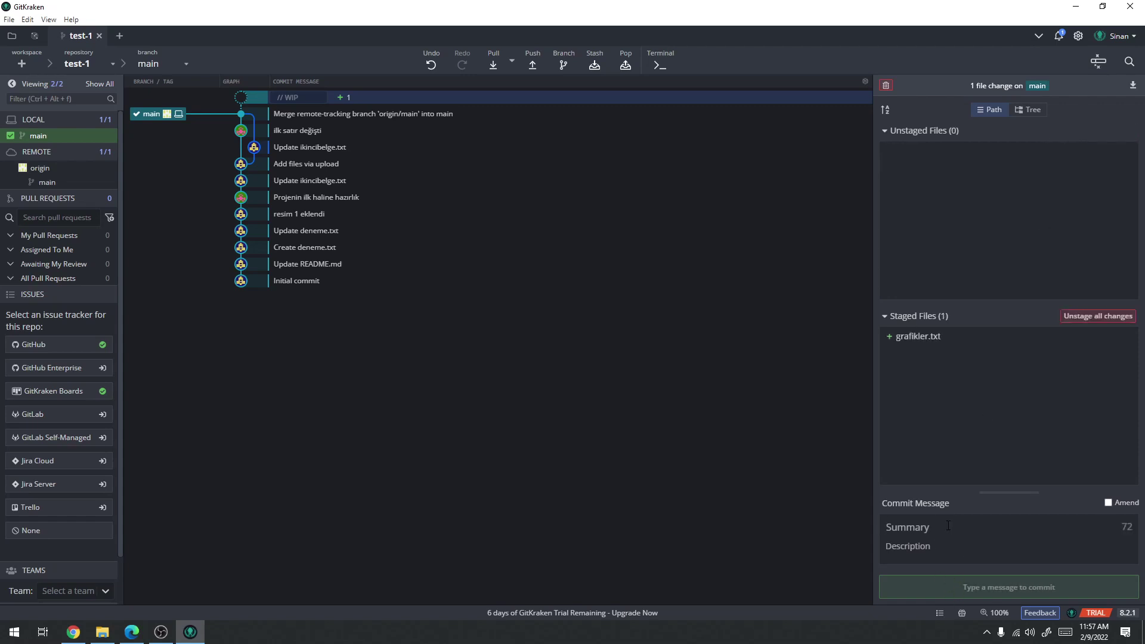
type("grafikler eklendi")
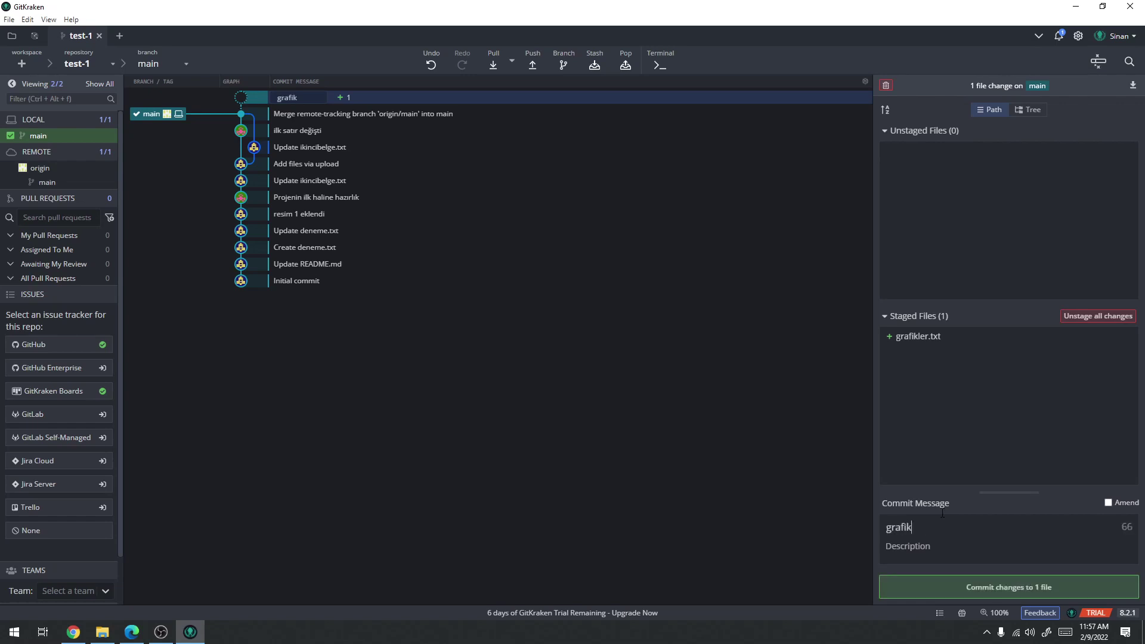
left_click(962, 587)
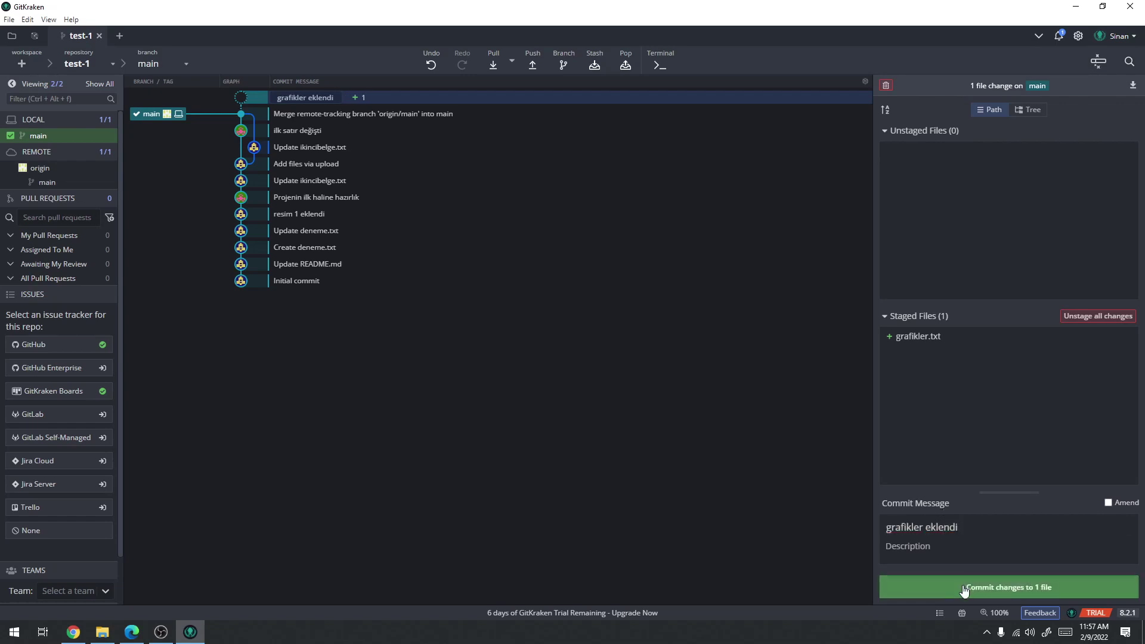
left_click(182, 67)
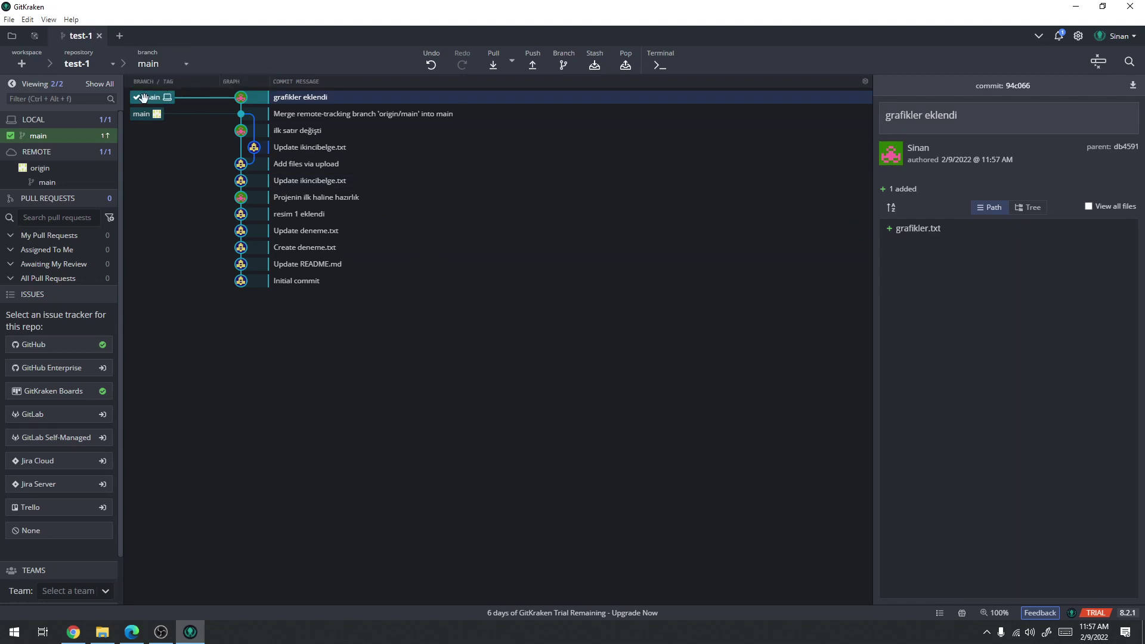
Create and check out a branch 'grafik' from the grafikler eklendi commit, then verify the branch list
right_click(144, 98)
right_click(320, 98)
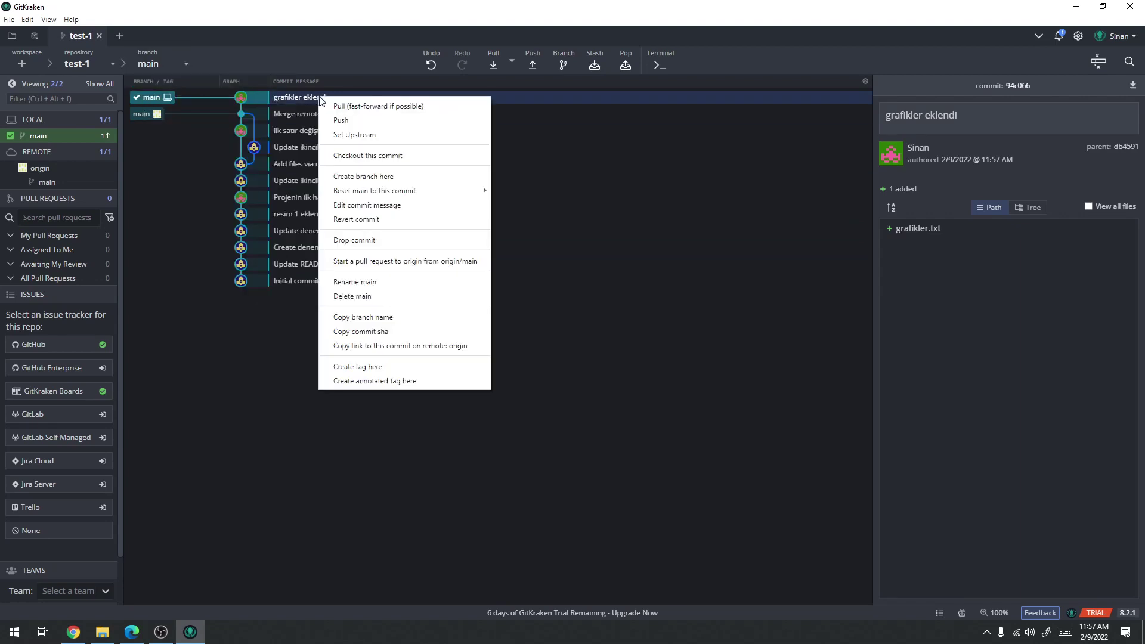
left_click(367, 178)
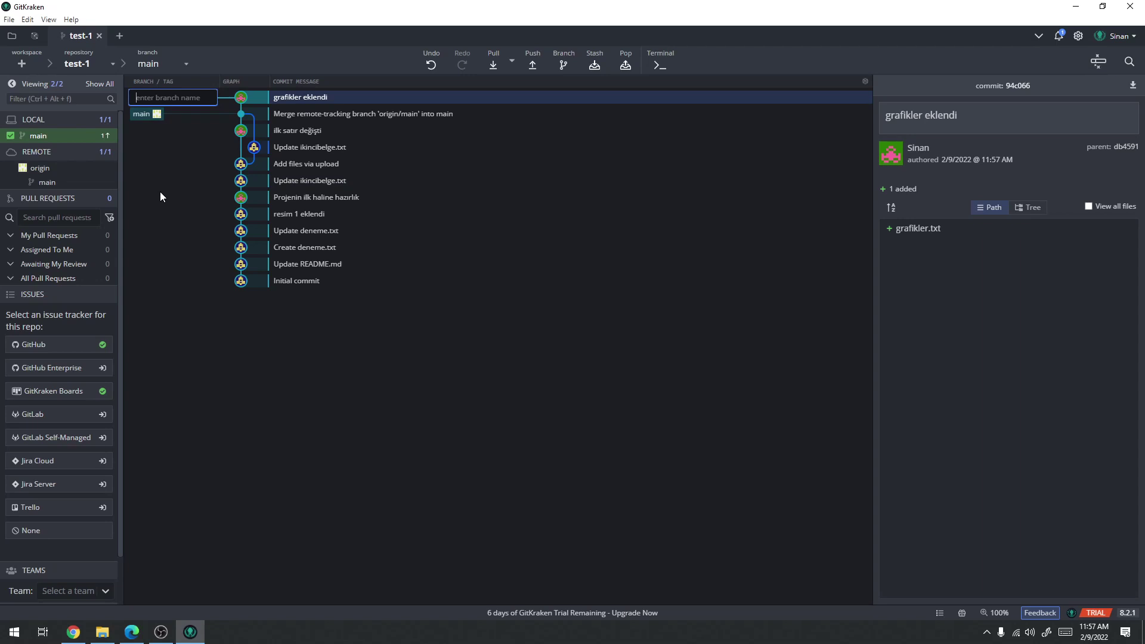
type("grafik")
key("Return")
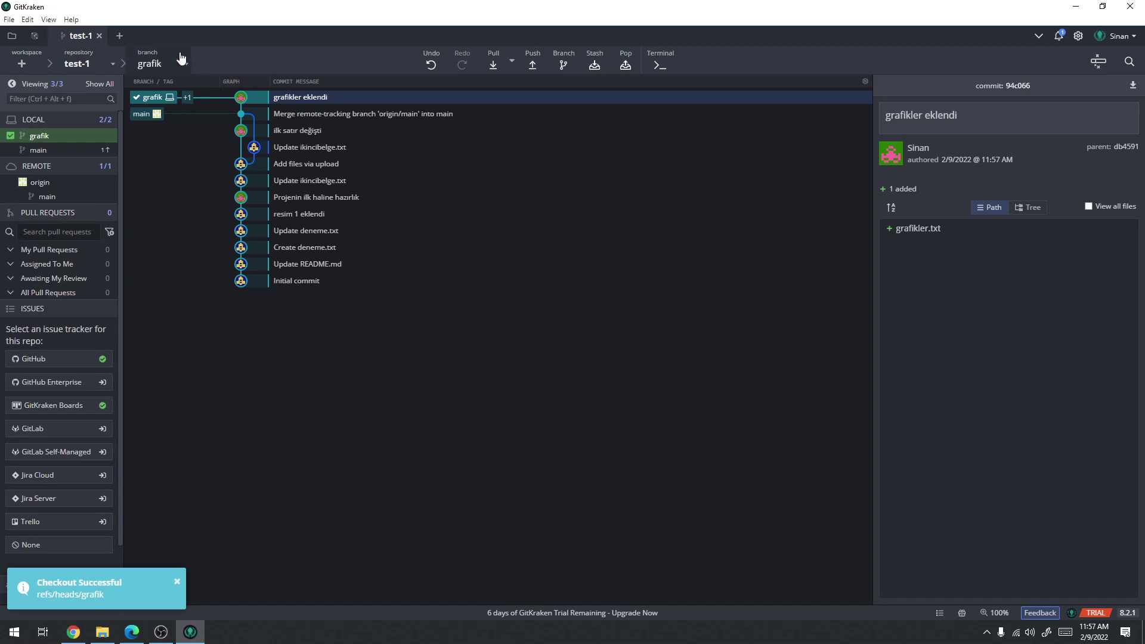
left_click(178, 70)
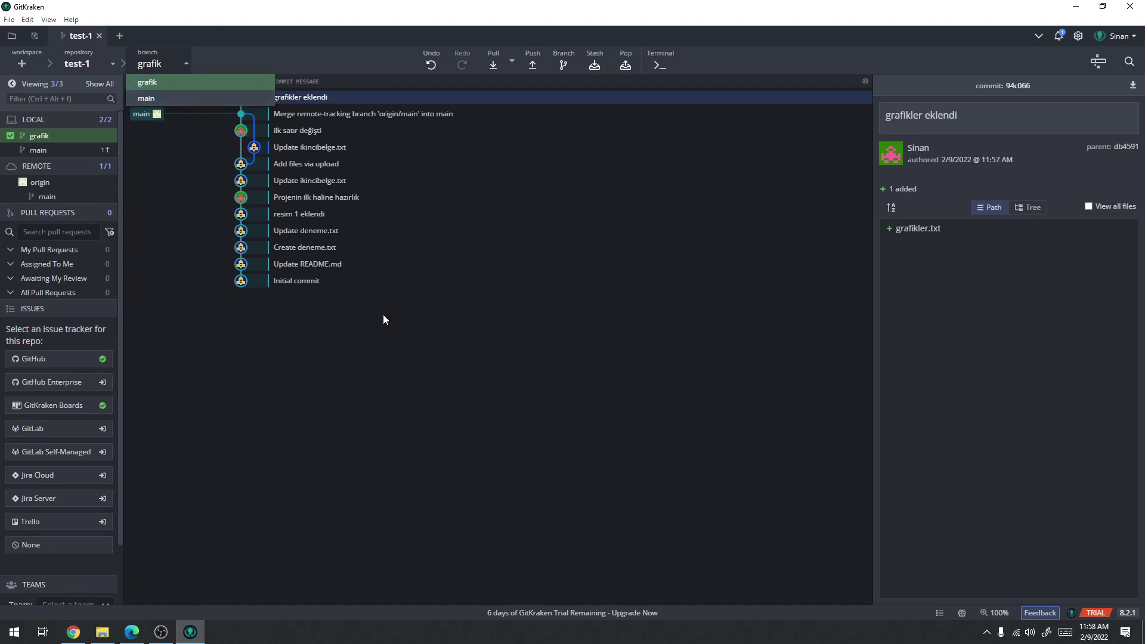
left_click(484, 435)
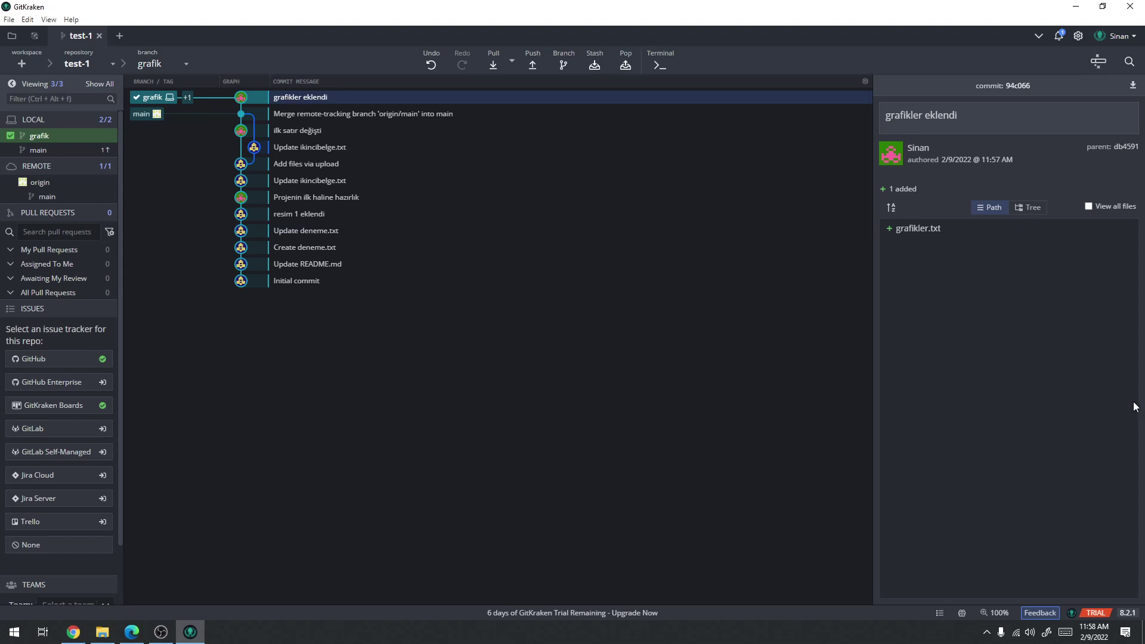
Rename the photo WIN_20210730_11_25_52_Pro.jpg to dobdik.jpg after previewing it
left_click(103, 633)
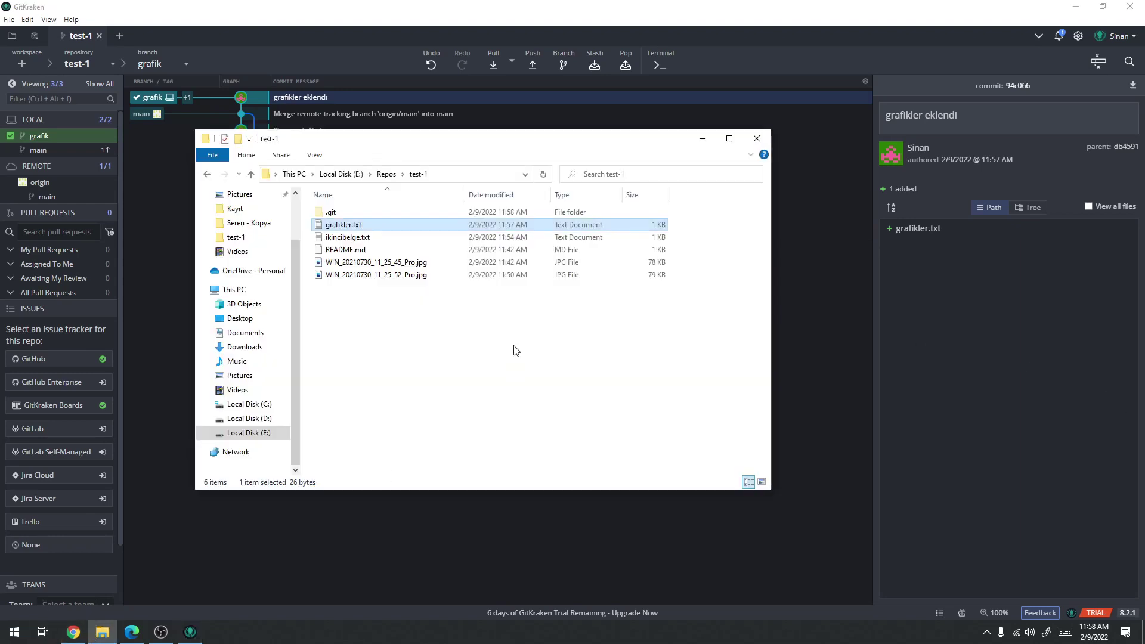
left_click(386, 276)
left_click(373, 274)
key("Return")
key("Return")
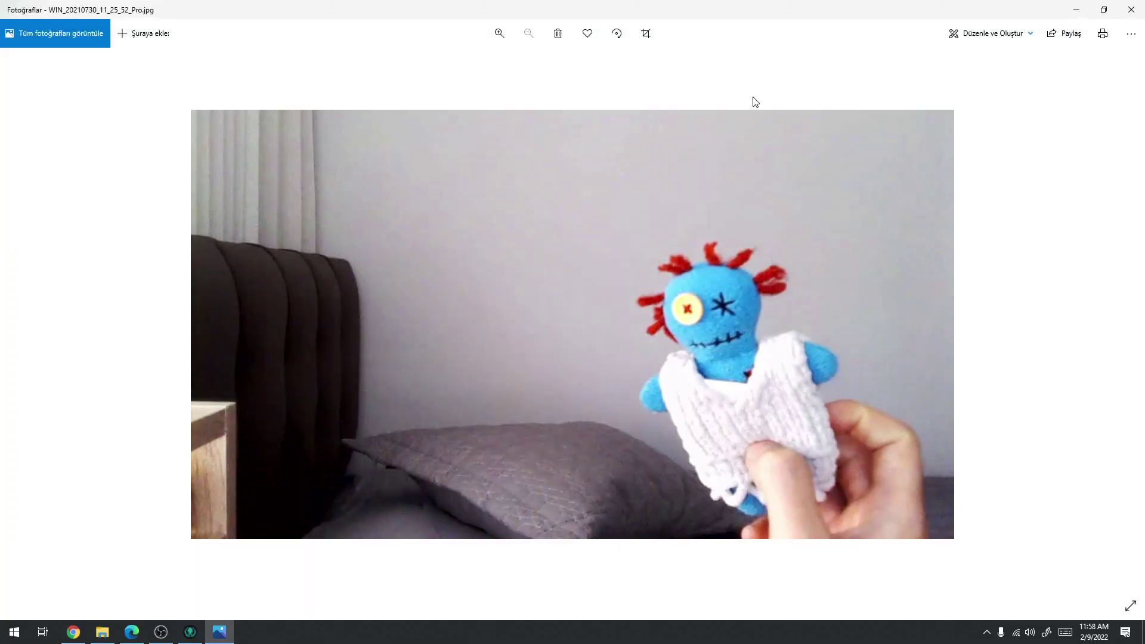
left_click(1131, 10)
left_click(381, 276)
type("dobdik")
key("Return")
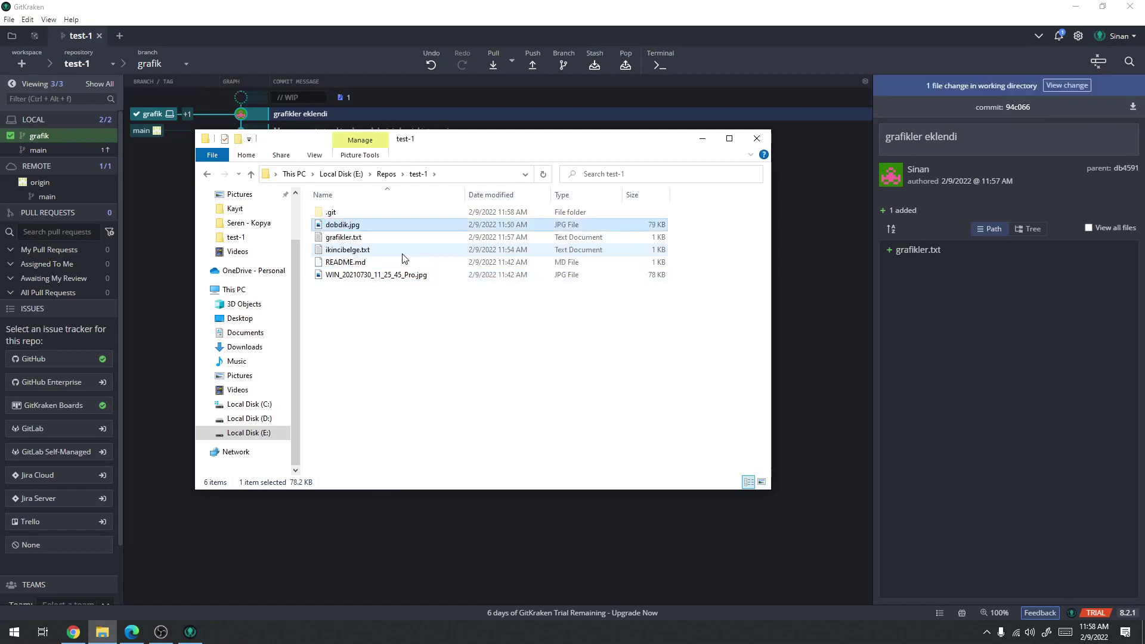
Rename WIN_20210730_11_25_45_Pro.jpg to abdik.jpg and view both changes in GitKraken
left_click(370, 277)
left_click(352, 276)
type("abdik")
key("Return")
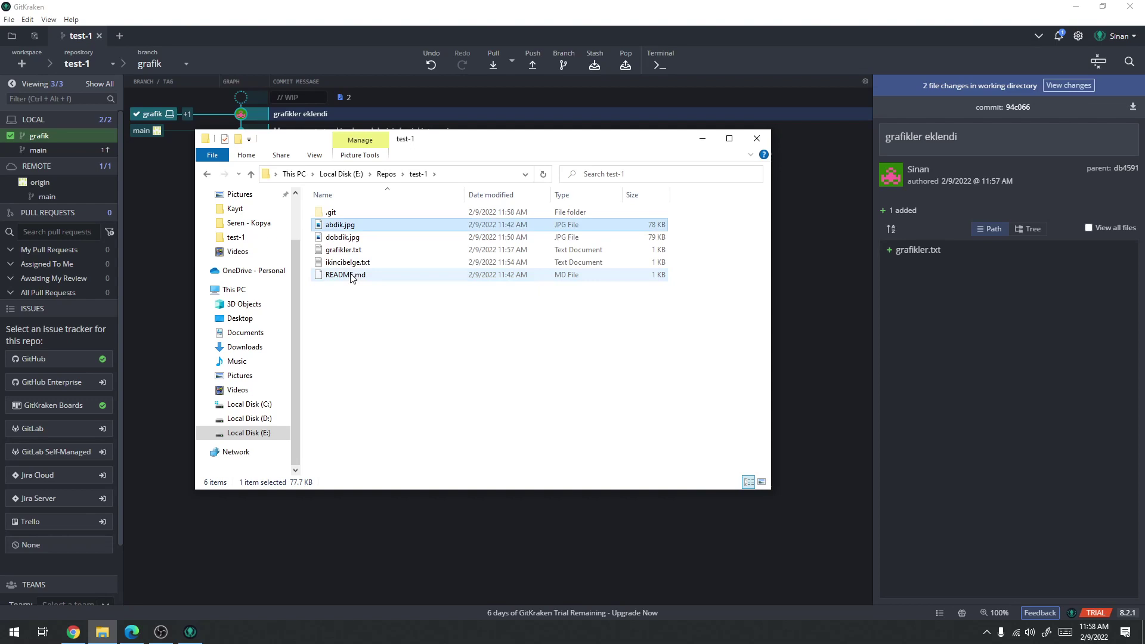
left_click(391, 73)
left_click(366, 99)
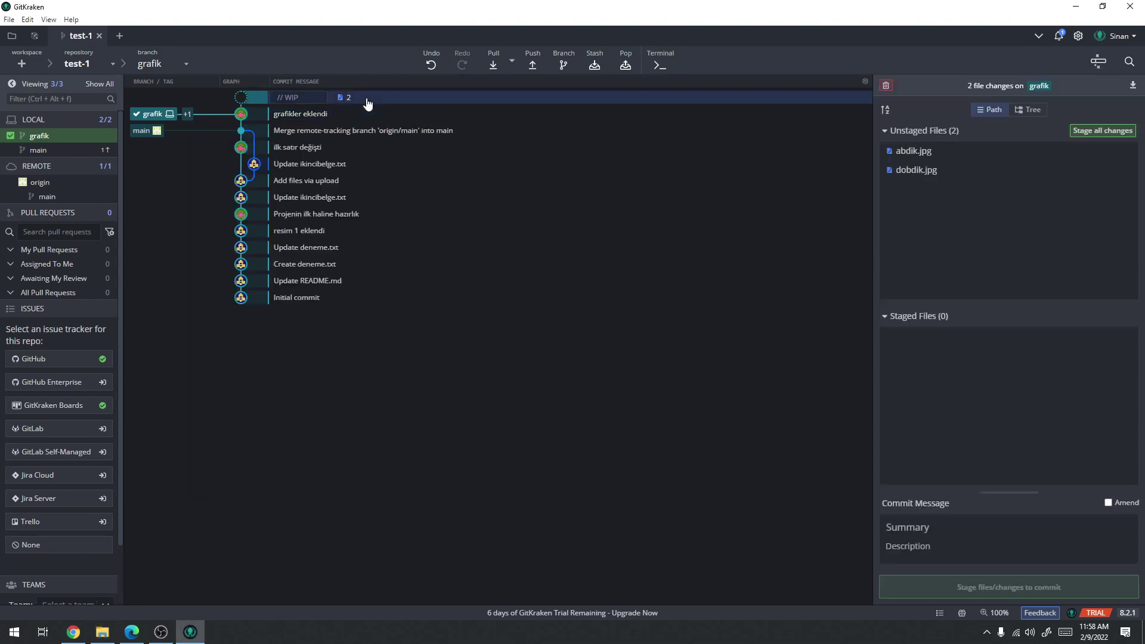
Stage both renamed photos and commit them with the summary 'resimler doğru adlandırlıdı'
left_click(1097, 126)
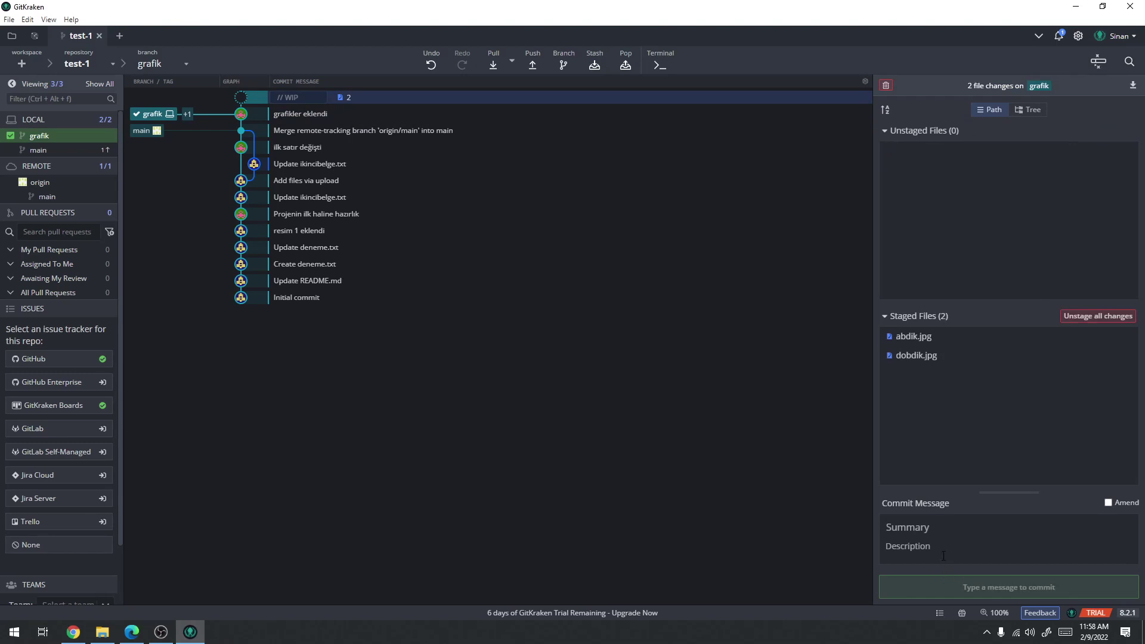
type("resiml")
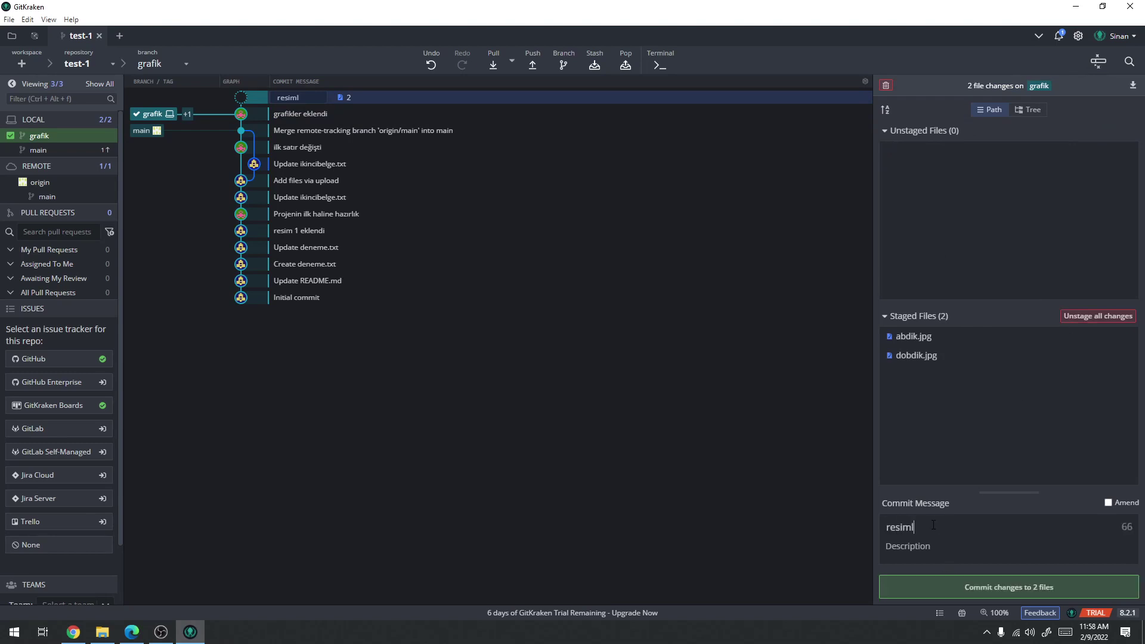
type("er doğru adland")
type("ırlıdı")
left_click(1016, 589)
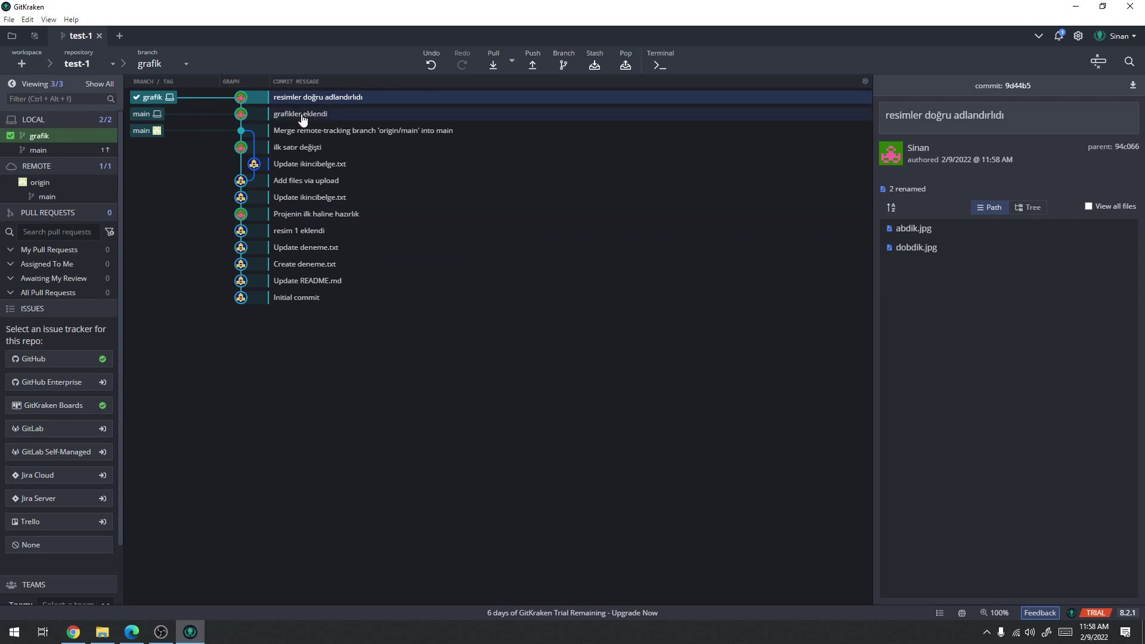
Inspect the grafikler eklendi and resimler doğru adlandırlıdı commits, then bring up the GitHub page
left_click(142, 114)
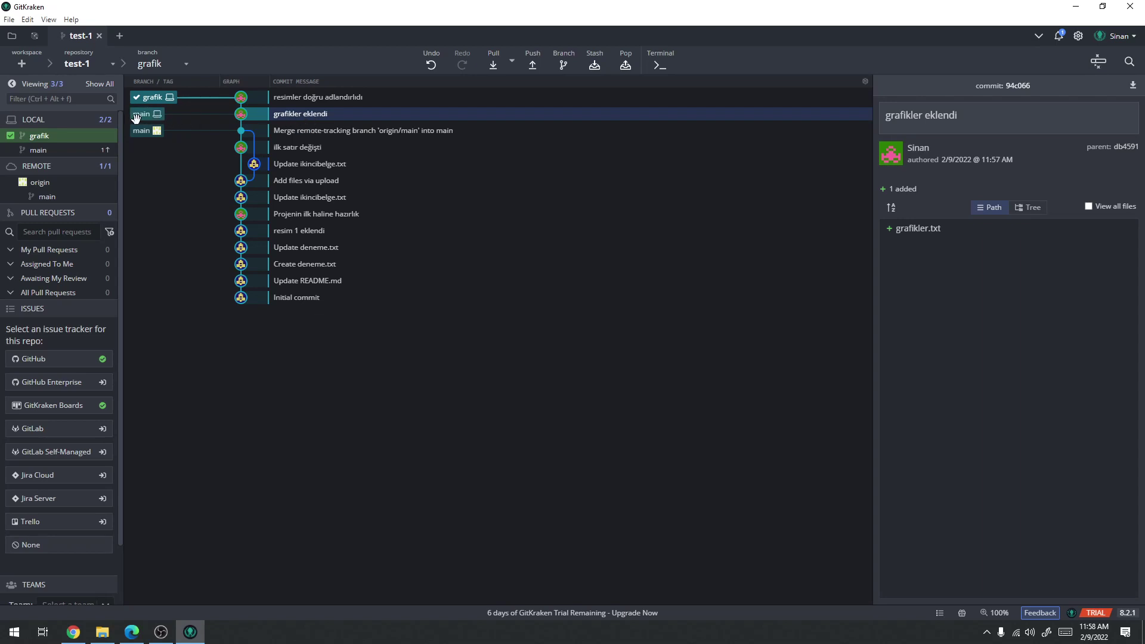
left_click(362, 99)
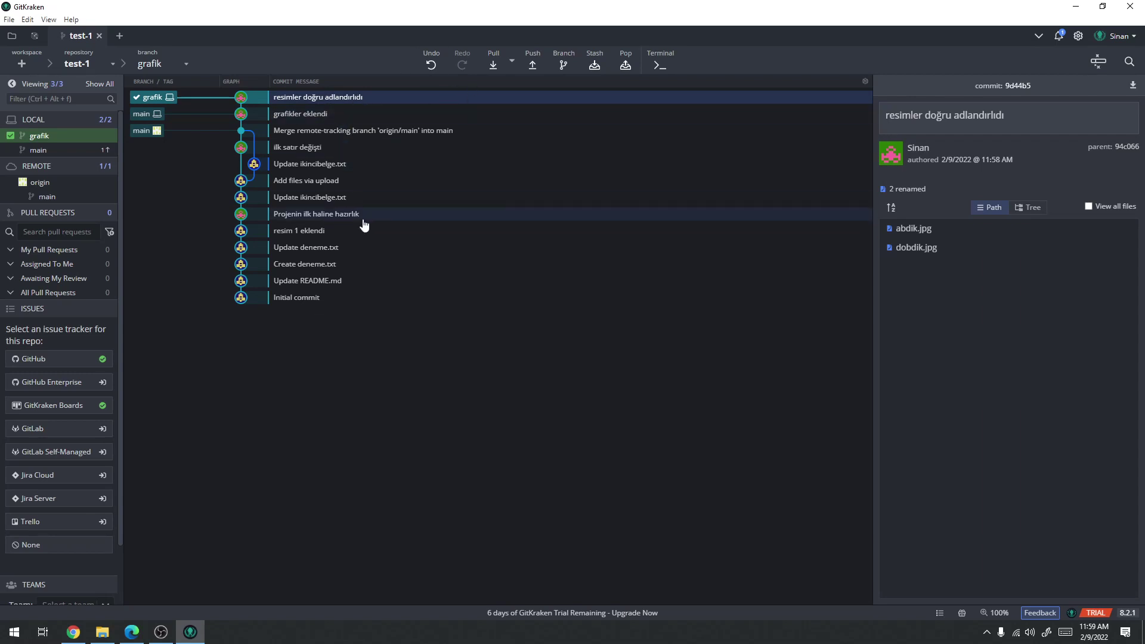
left_click(73, 631)
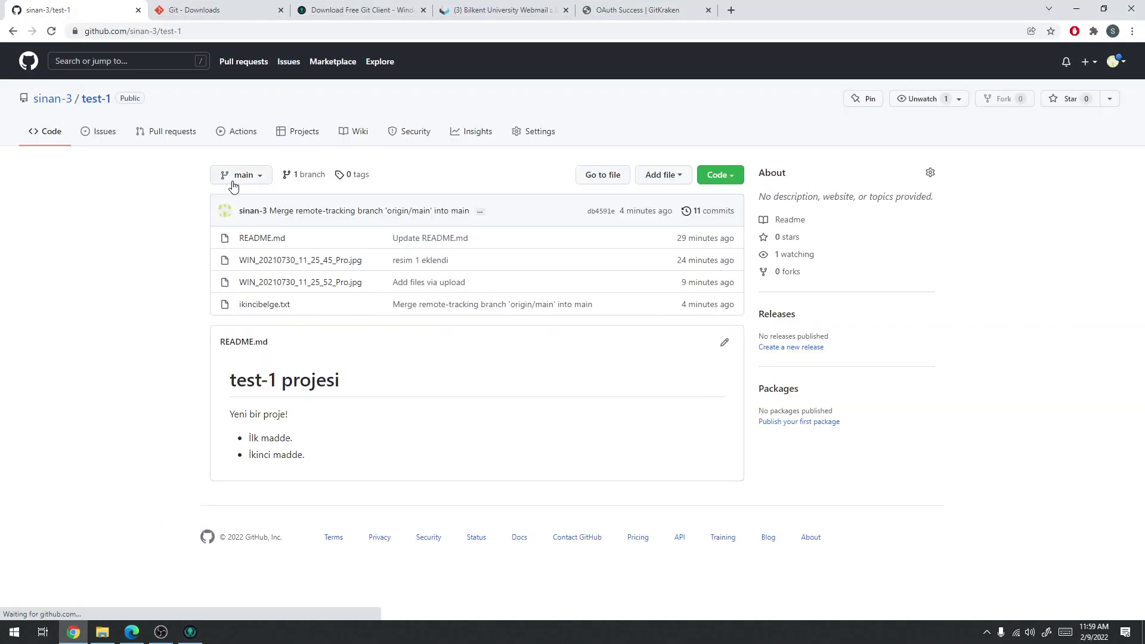
left_click(256, 177)
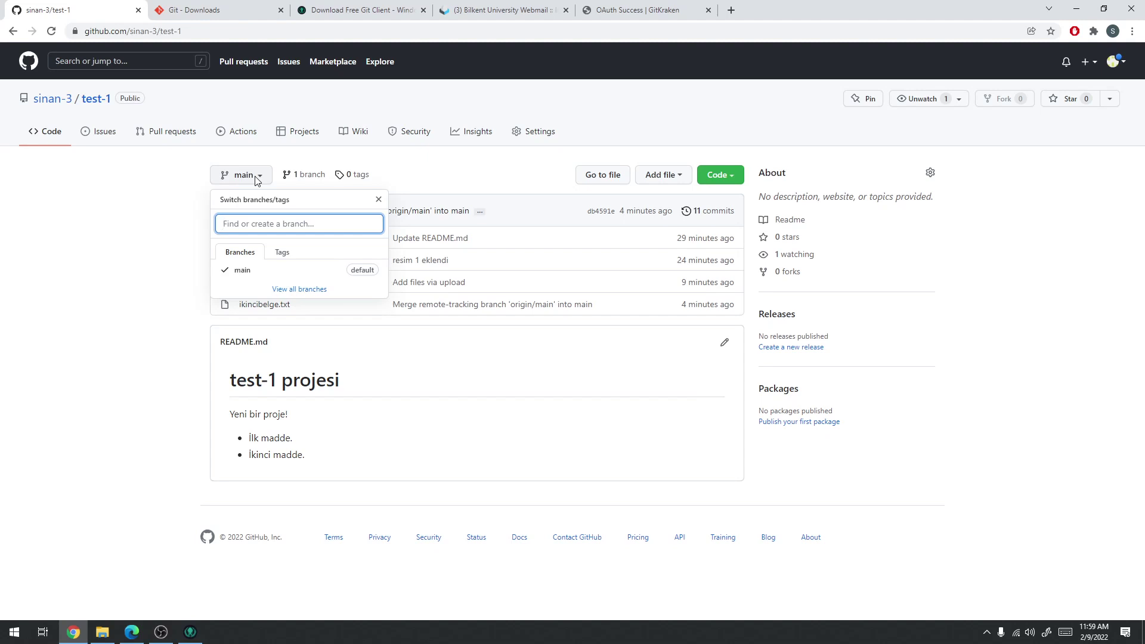
left_click(261, 165)
left_click(245, 177)
left_click(141, 255)
left_click(1076, 8)
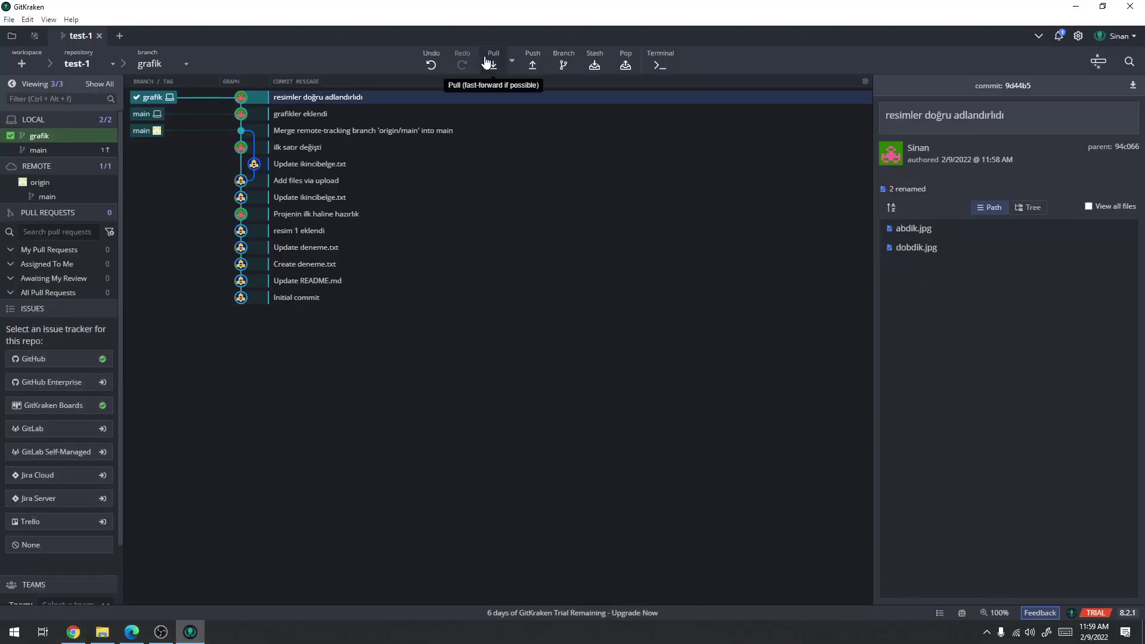
Push grafik to origin as branch grafik, then reload GitHub to see two branches listed
left_click(532, 63)
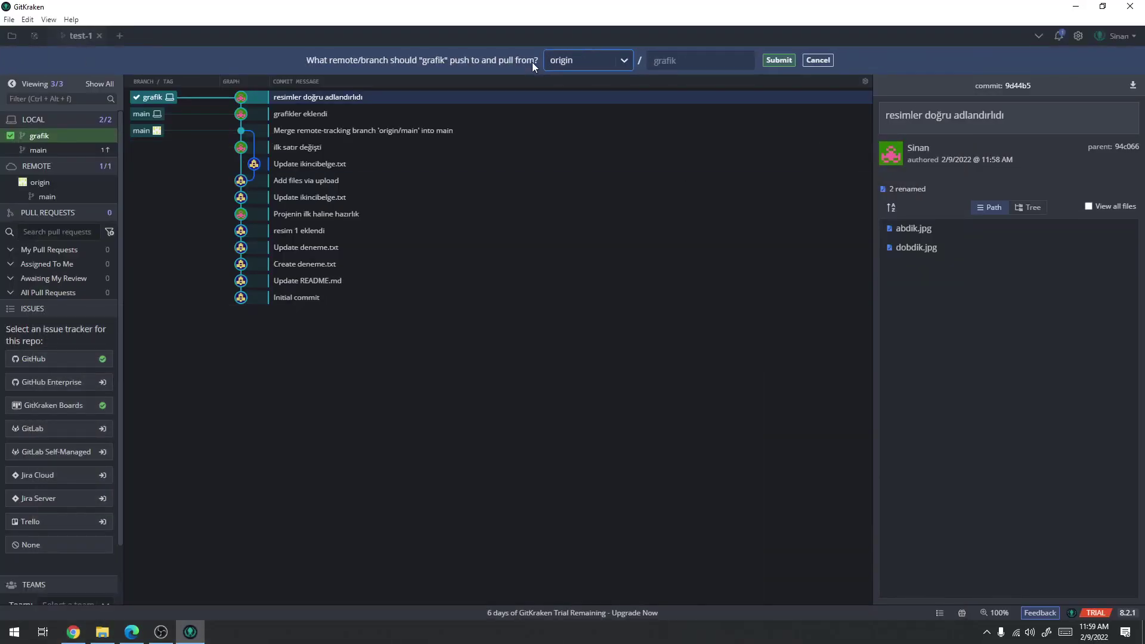
left_click(624, 60)
left_click(624, 62)
left_click(729, 57)
left_click(786, 61)
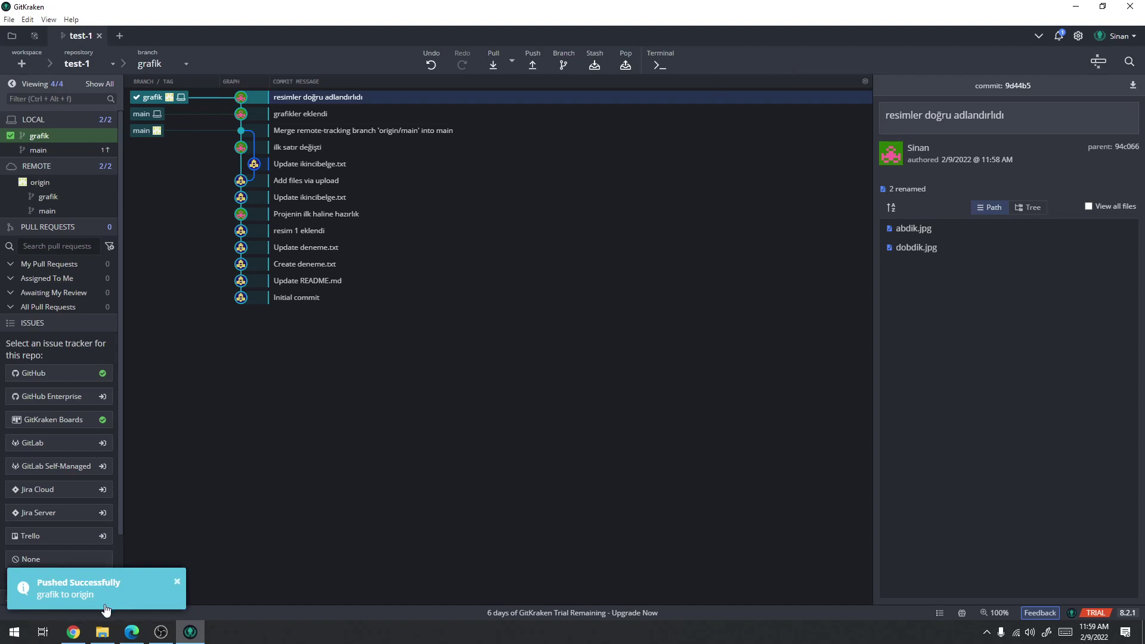
left_click(535, 57)
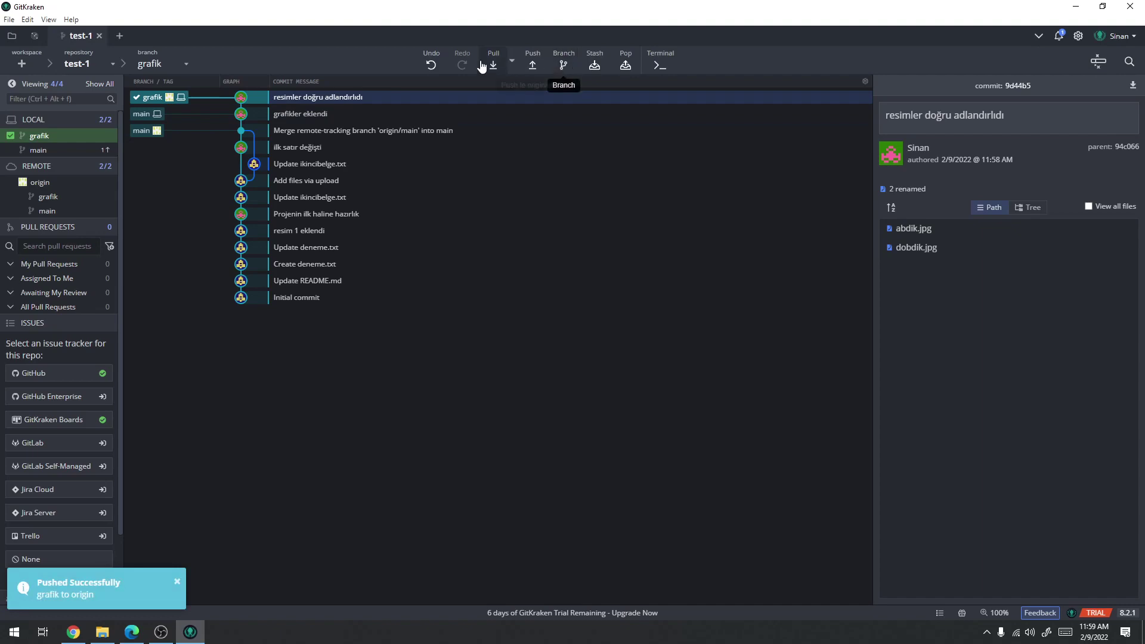
left_click(315, 116)
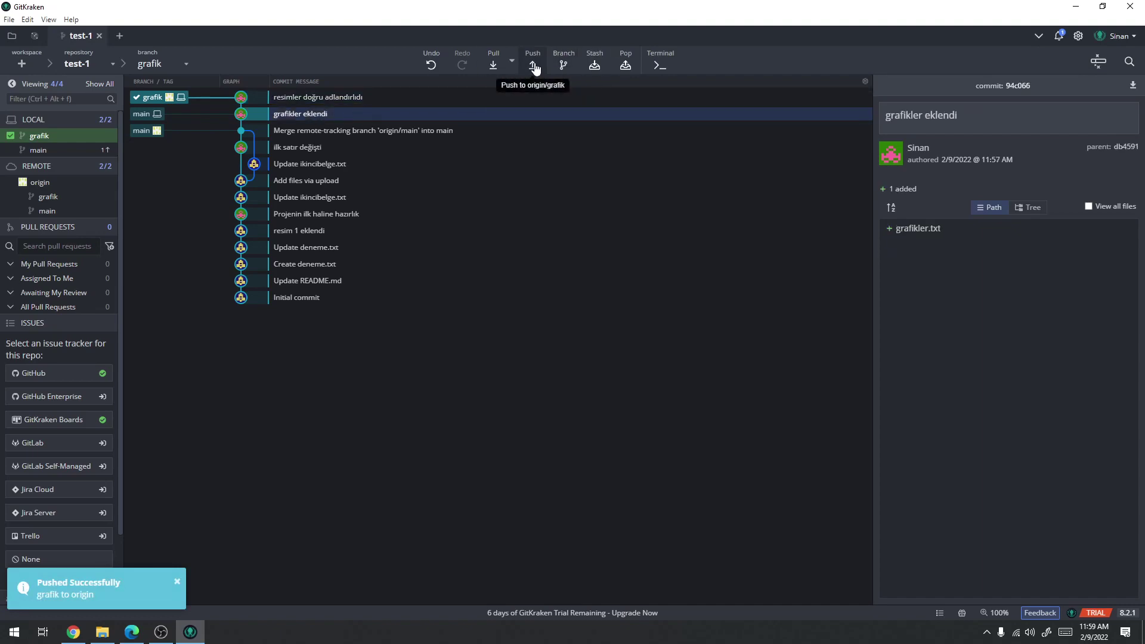
left_click(84, 629)
key("F5")
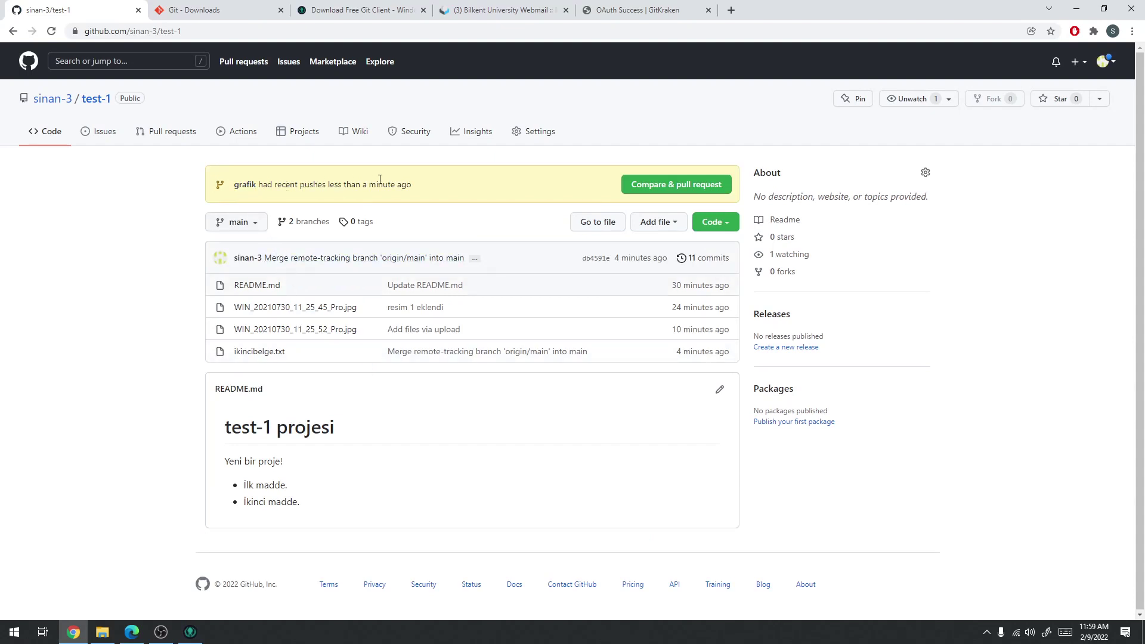
On GitHub, view the grafik branch's files, then go back to the main branch file list
left_click(257, 224)
left_click(239, 338)
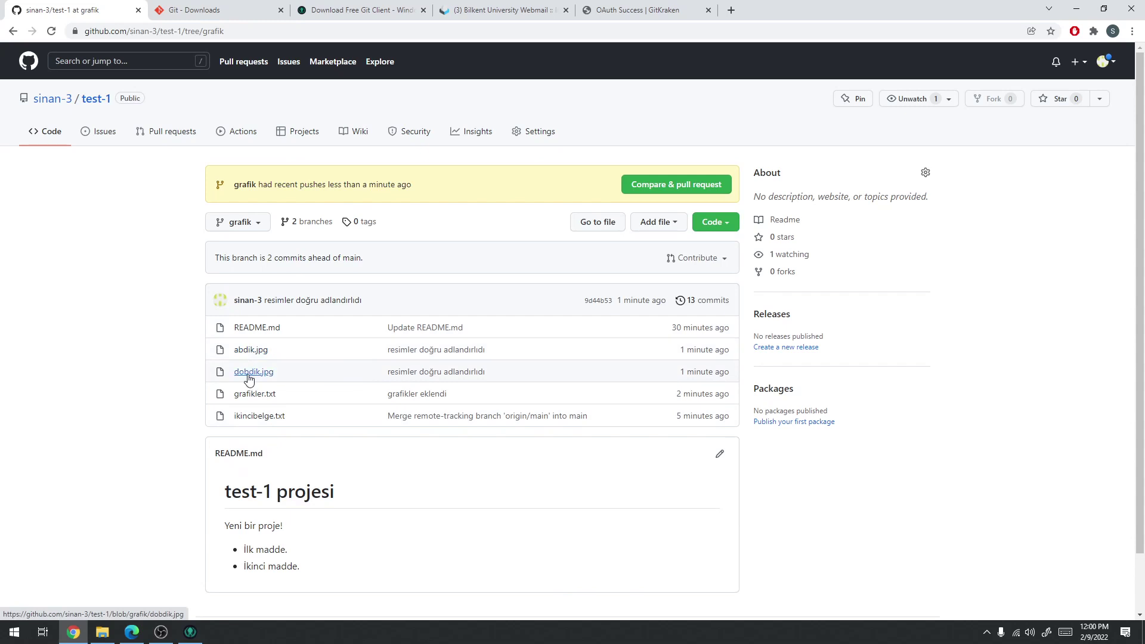
key("alt+Left")
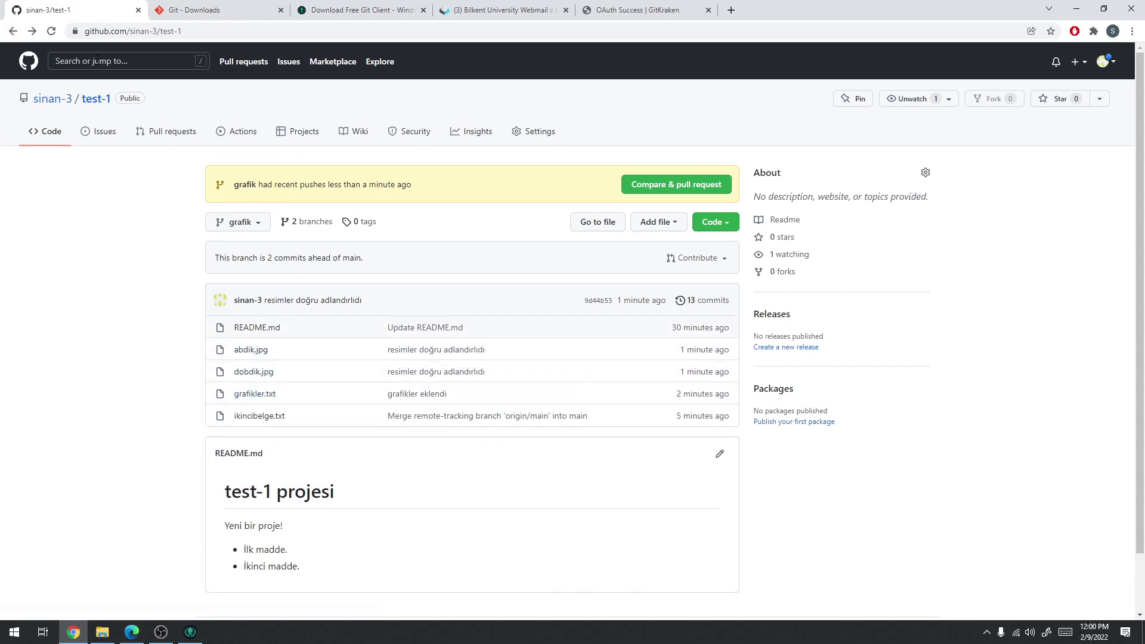
left_click(97, 102)
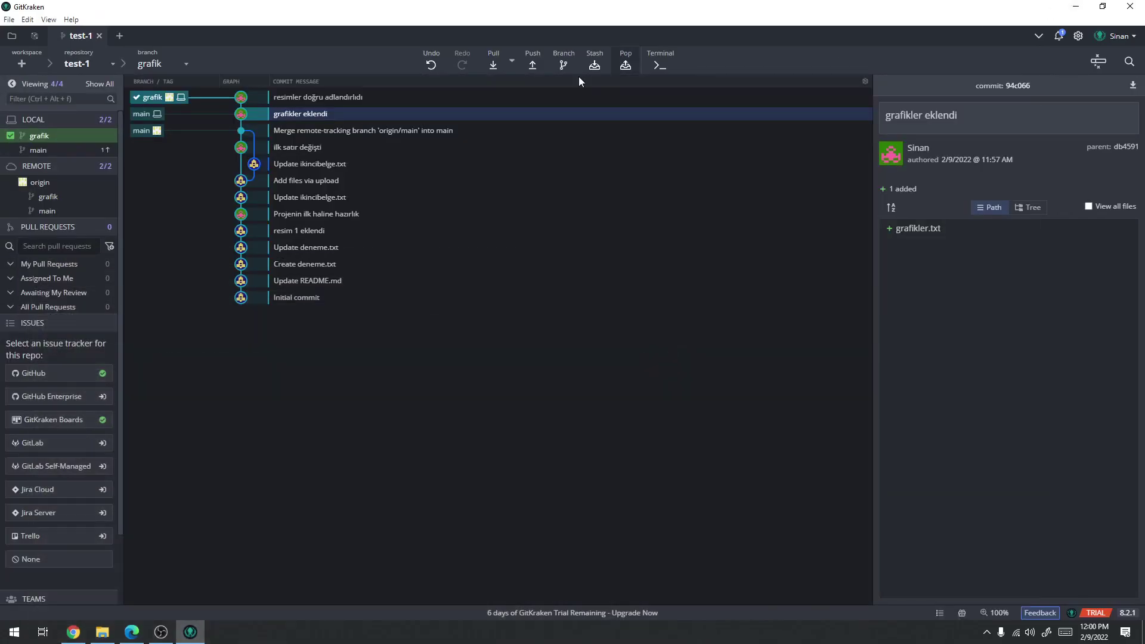
Minimize Chrome and inspect the newest grafik commits in GitKraken
left_click(1077, 9)
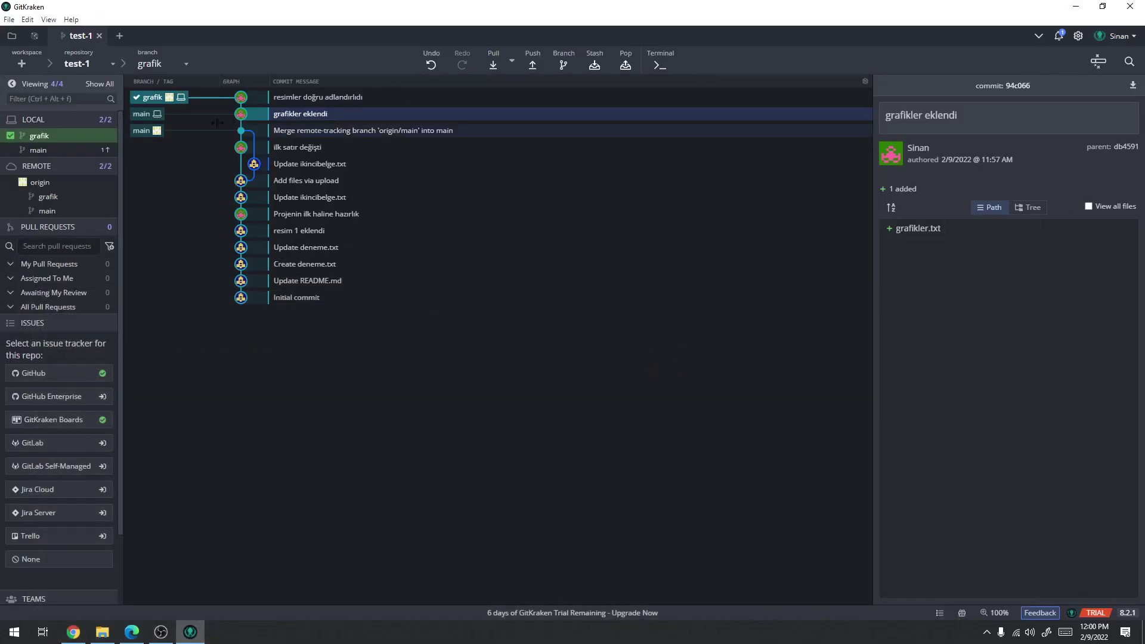
left_click(316, 98)
left_click(321, 114)
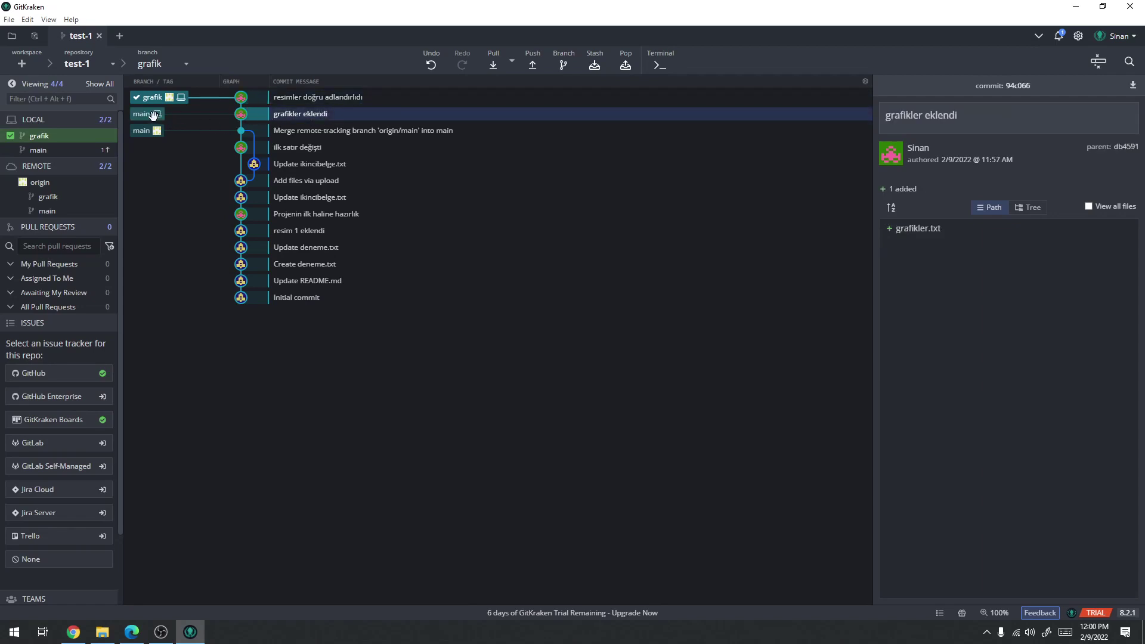
Push the grafik branch to origin and review the top commits
left_click(534, 63)
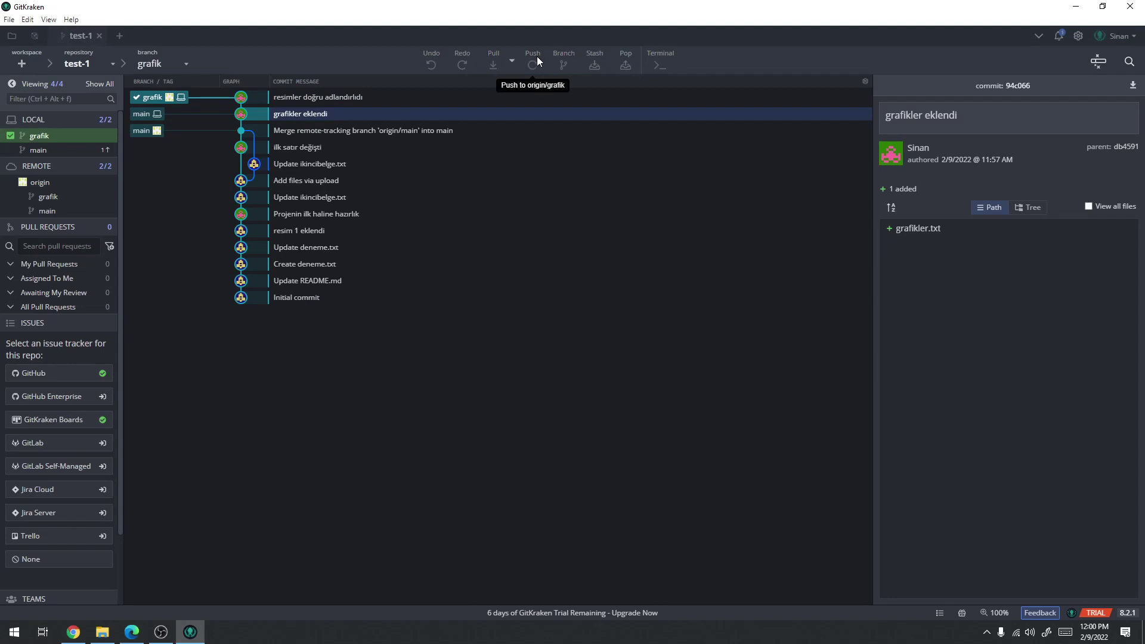
left_click(292, 130)
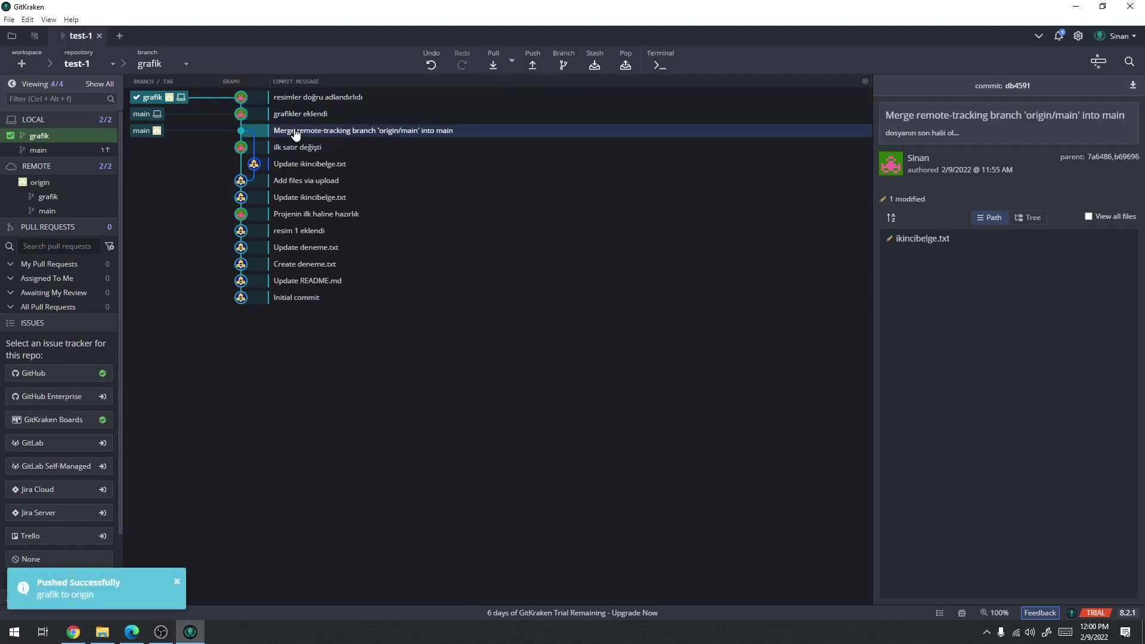
left_click(296, 114)
left_click(300, 99)
left_click(292, 115)
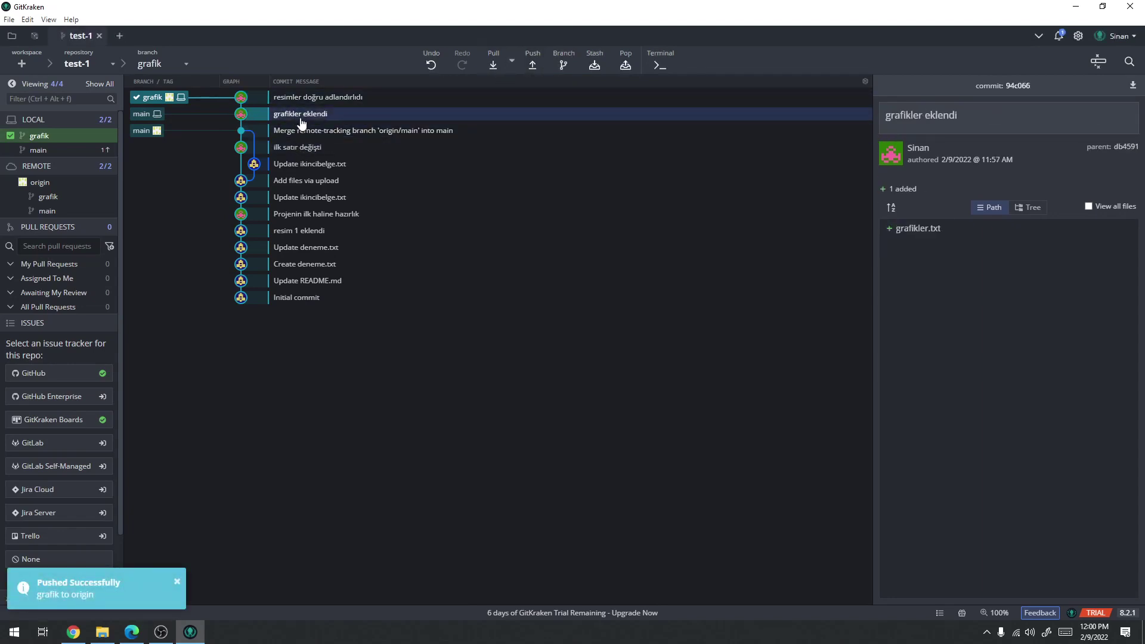
left_click(303, 130)
left_click(303, 119)
Compare the 'resimler doğru adlandırıldı' and 'grafikler eklendi' commit details
left_click(303, 99)
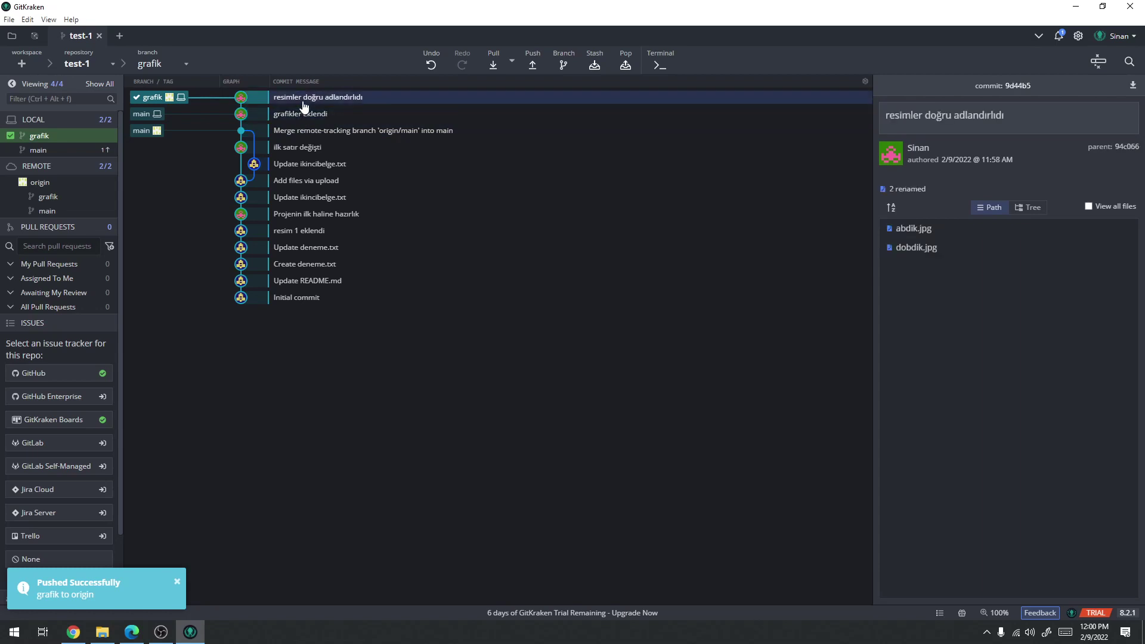
left_click(303, 116)
left_click(306, 100)
left_click(305, 115)
left_click(306, 99)
left_click(305, 115)
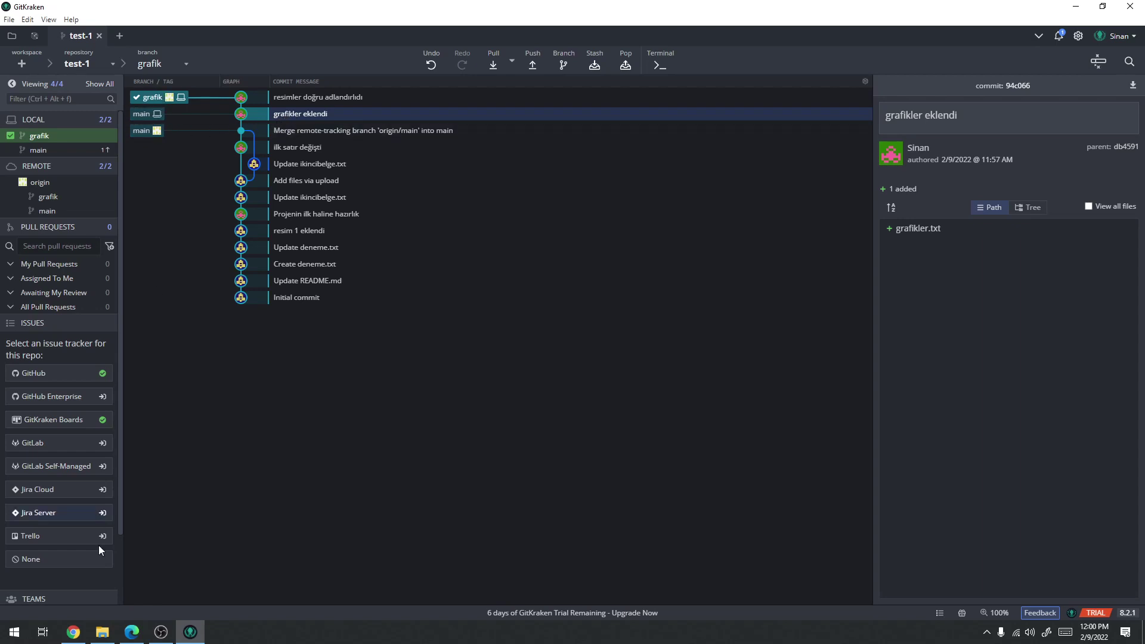
Browse to Repos > test-1 in File Explorer to see grafikler.txt and the other files, then return to GitKraken
left_click(104, 632)
left_click(435, 340)
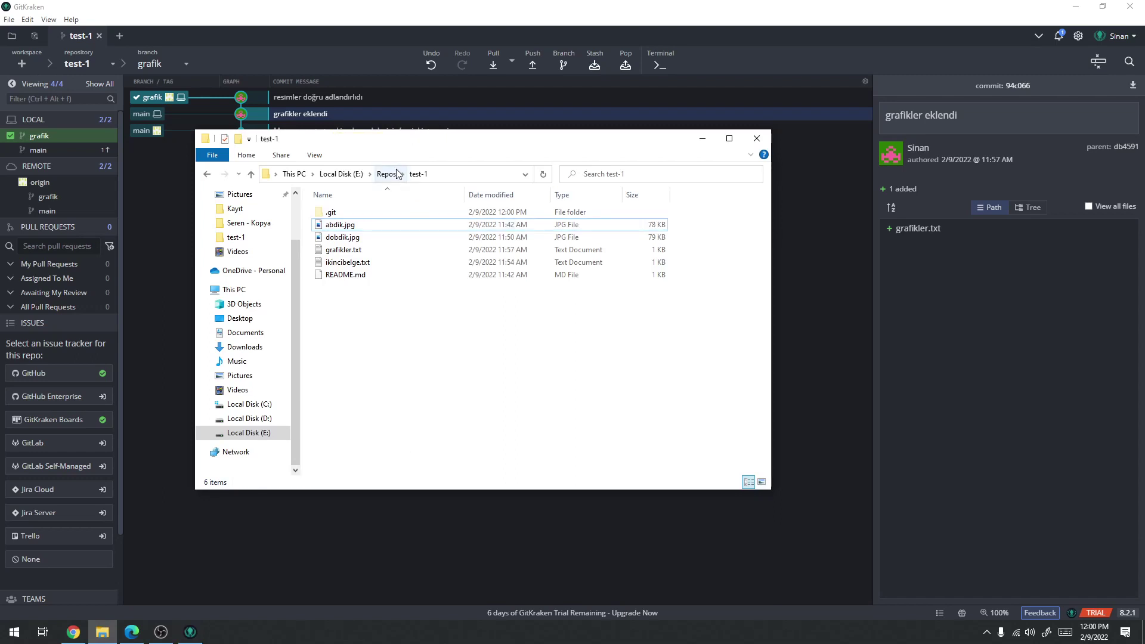
left_click(386, 174)
double_click(356, 220)
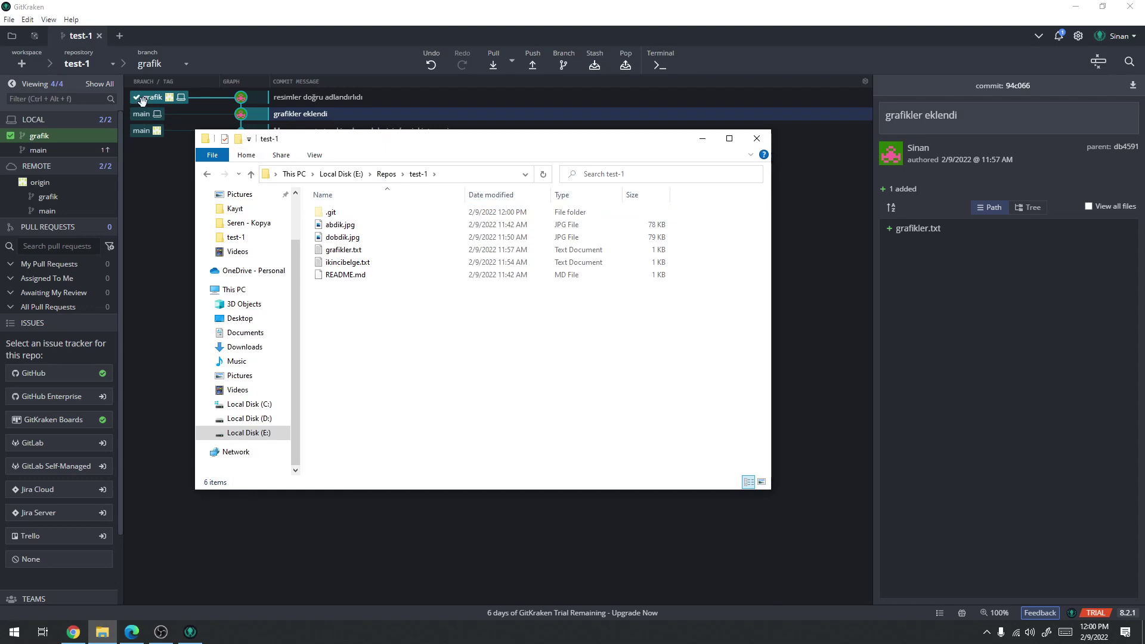
left_click(213, 18)
left_click(186, 63)
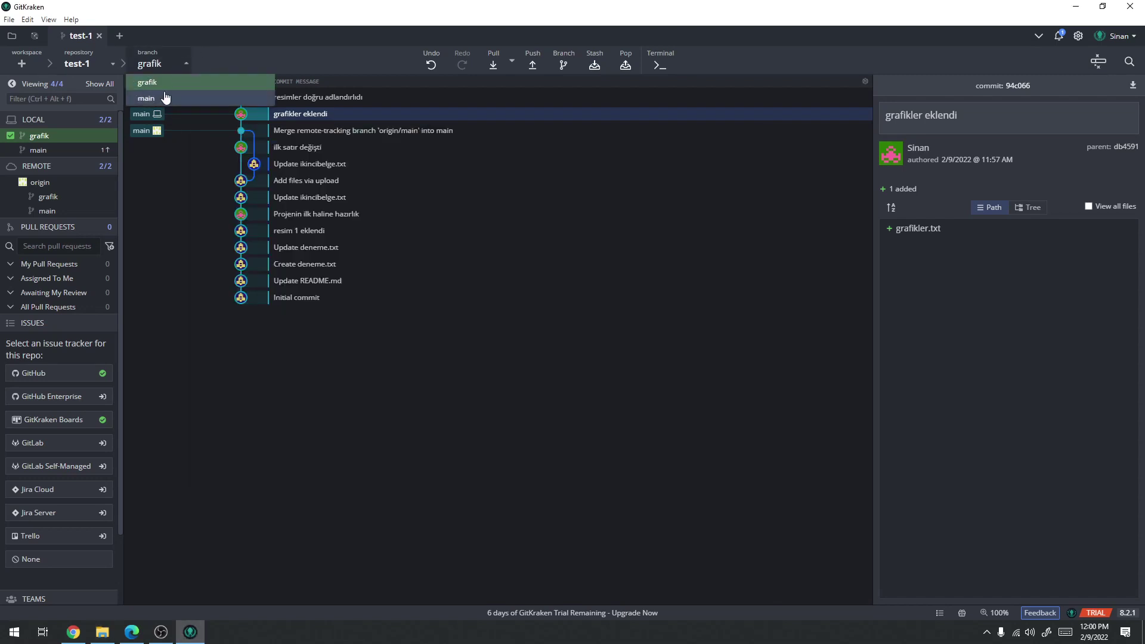
Check out main after briefly switching to grafik, then inspect the top two commits
left_click(167, 97)
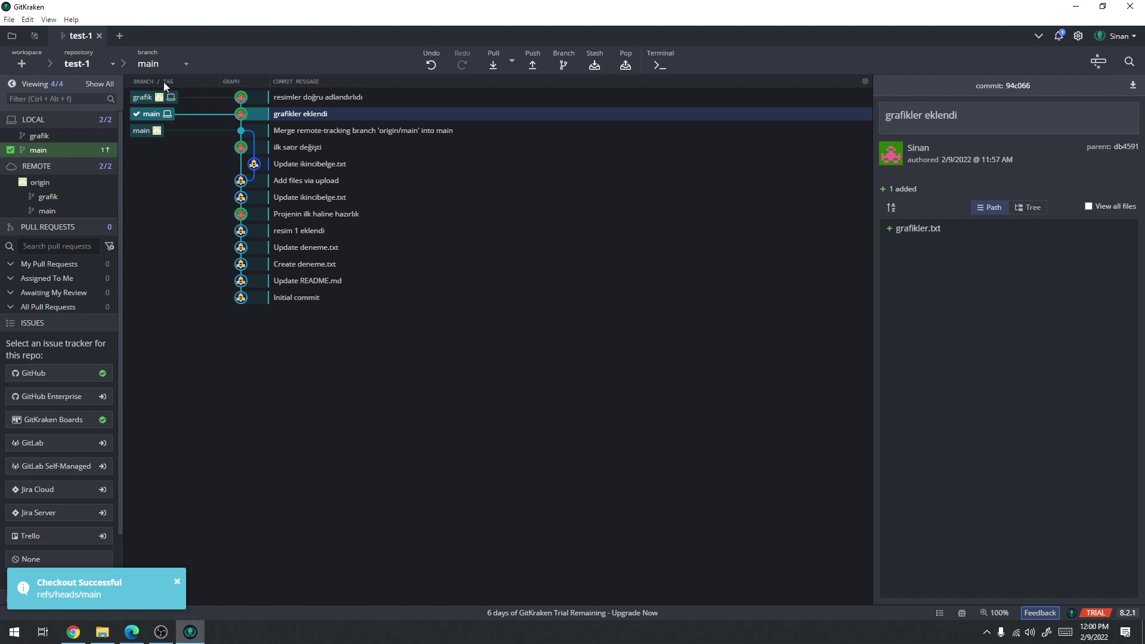
double_click(164, 96)
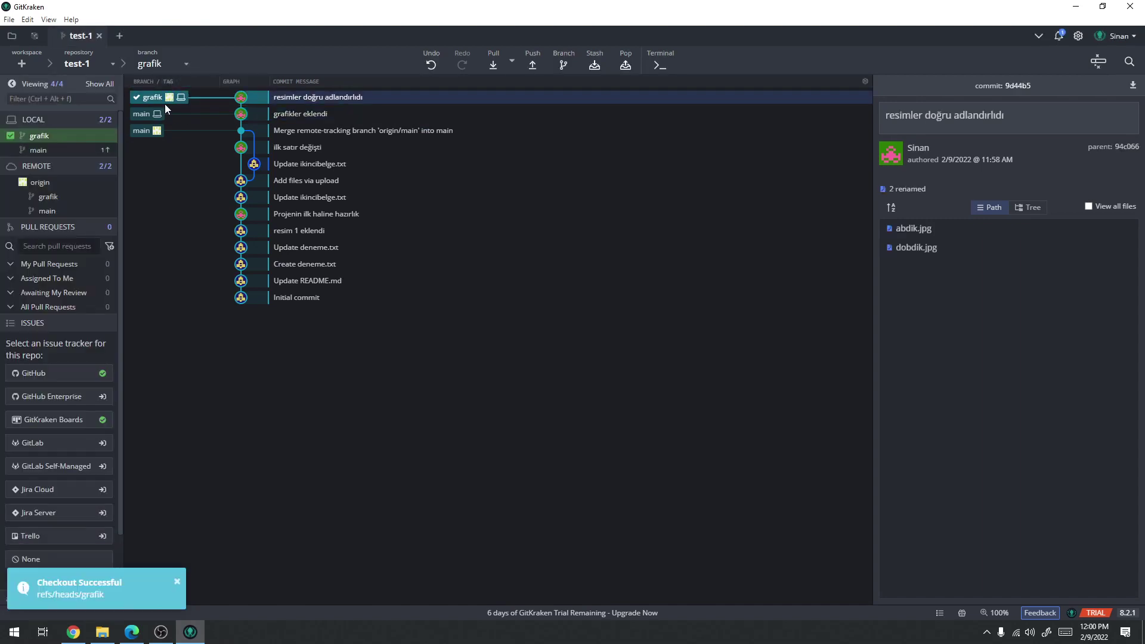
left_click(156, 62)
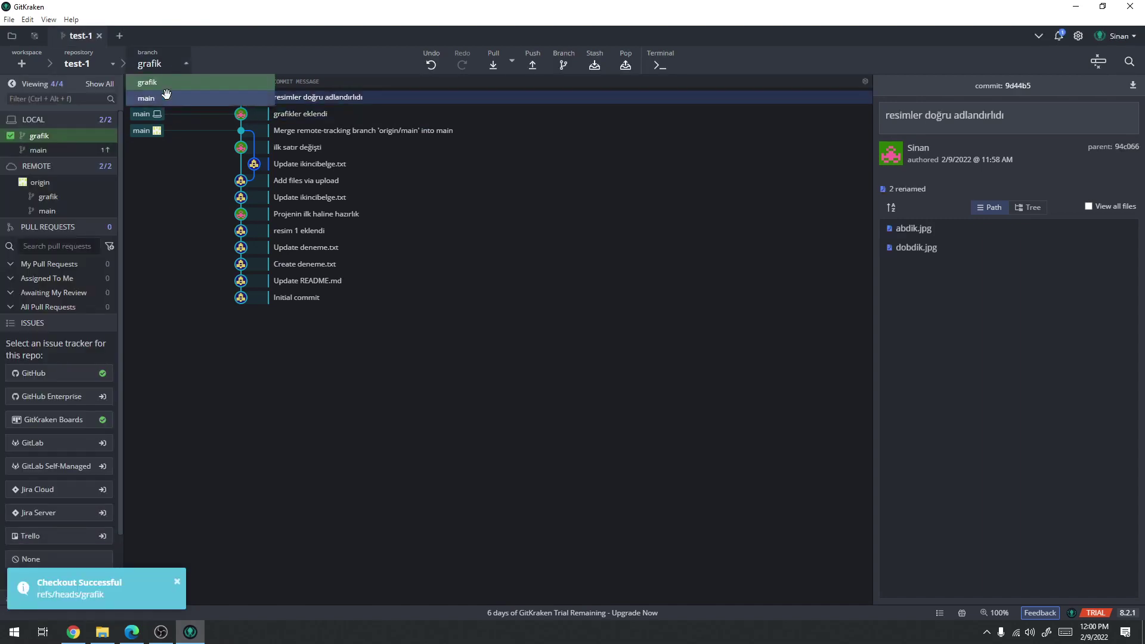
left_click(167, 99)
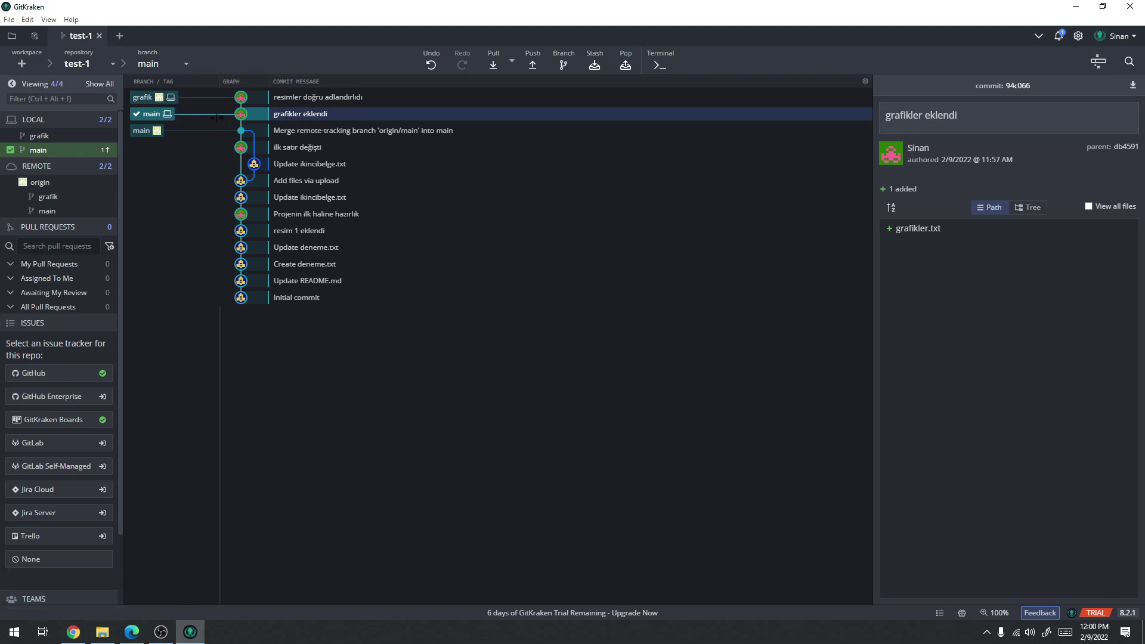
left_click(291, 97)
left_click(298, 114)
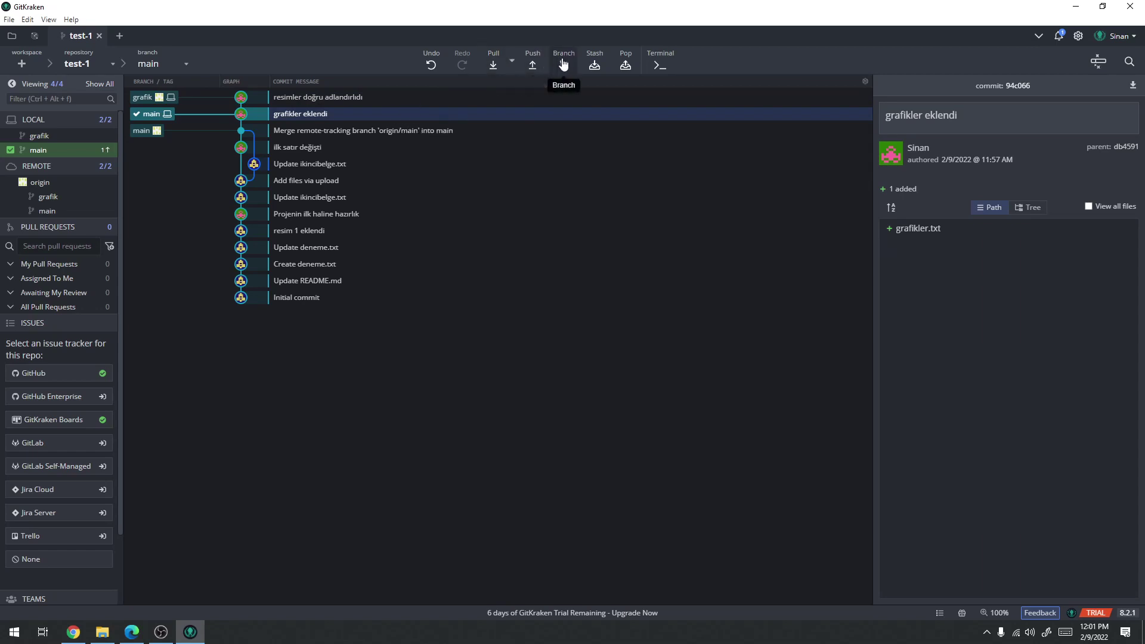
left_click(493, 65)
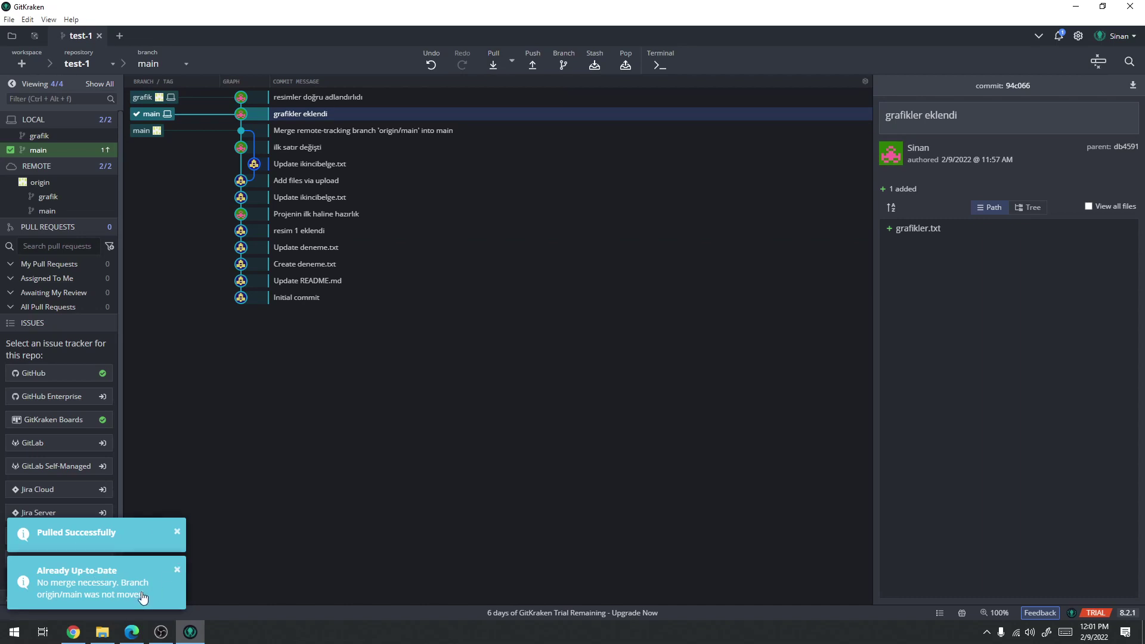
right_click(320, 118)
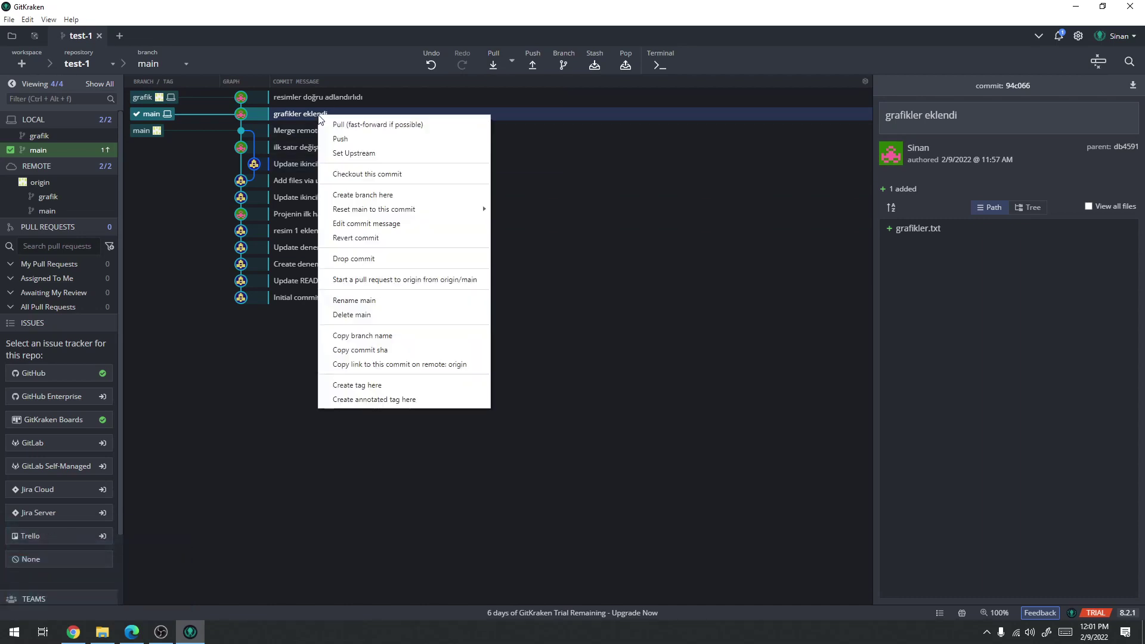
left_click(349, 240)
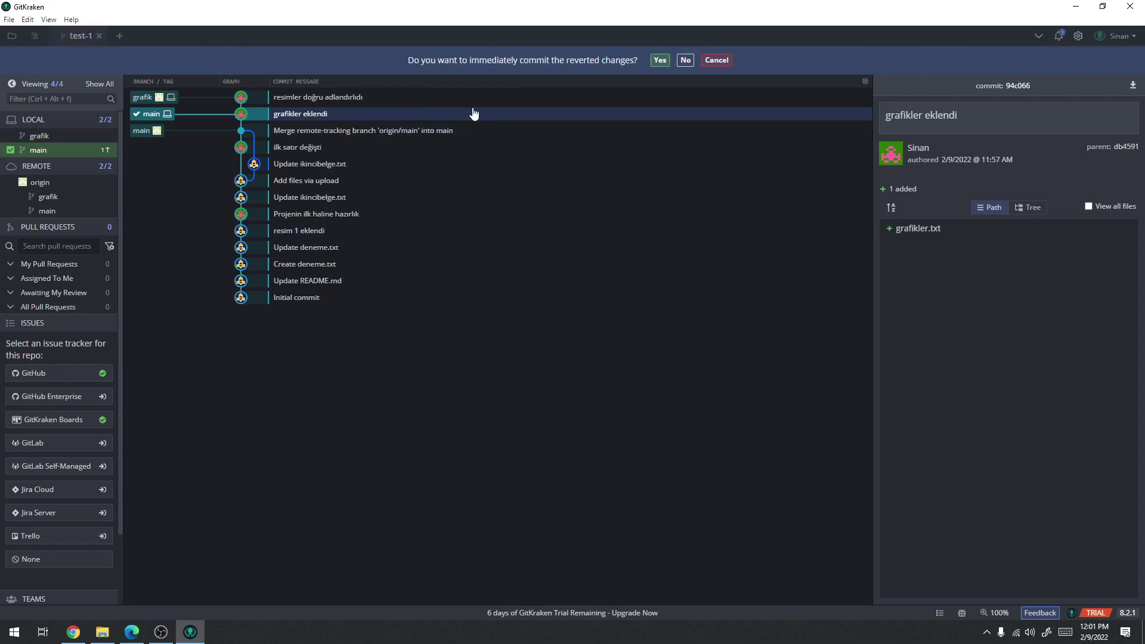
left_click(686, 60)
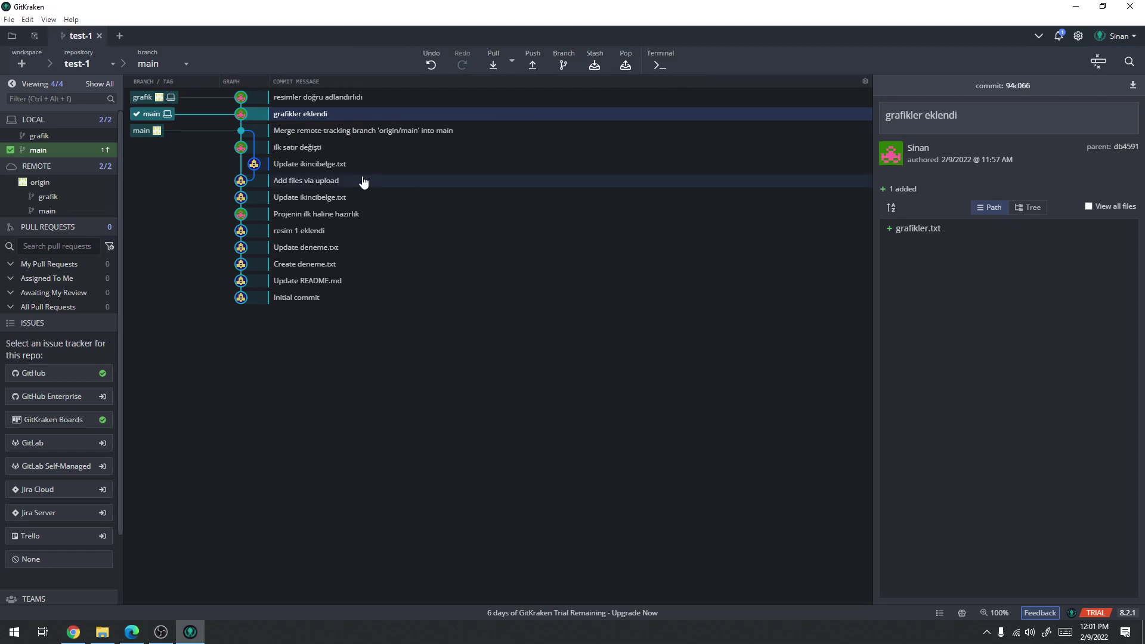
left_click(325, 130)
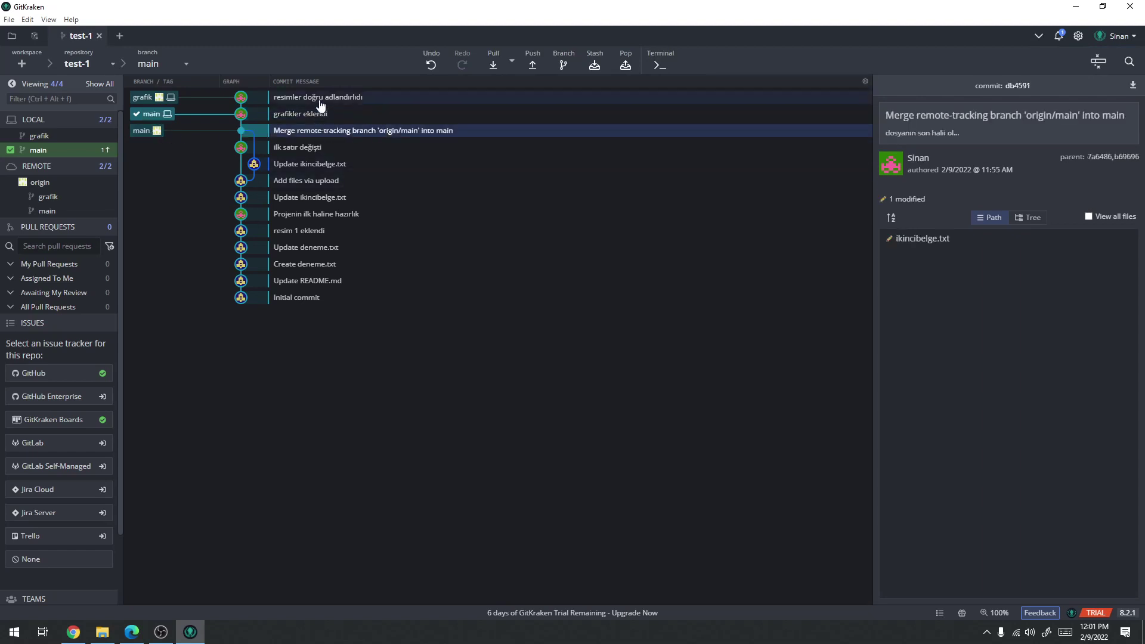
left_click(320, 99)
left_click(314, 132)
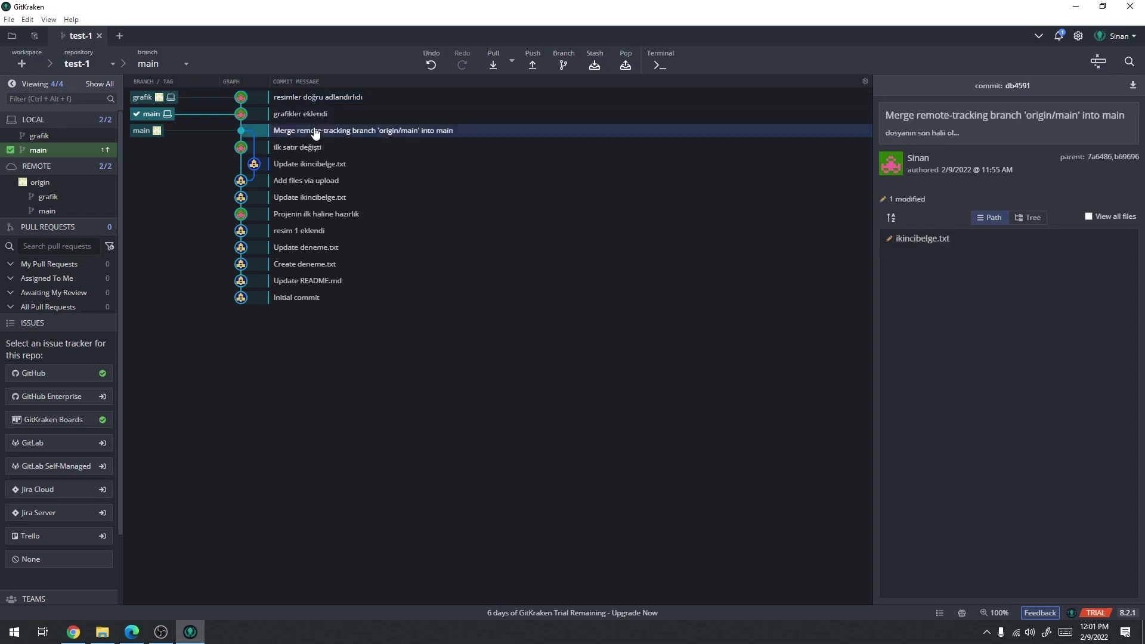
left_click(311, 116)
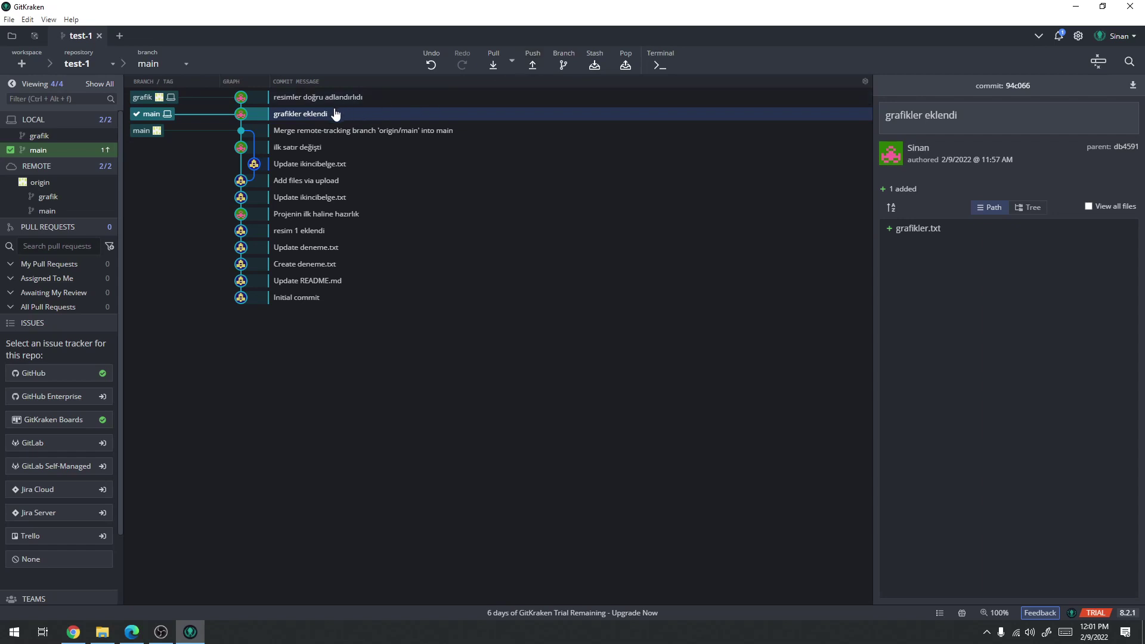
right_click(313, 118)
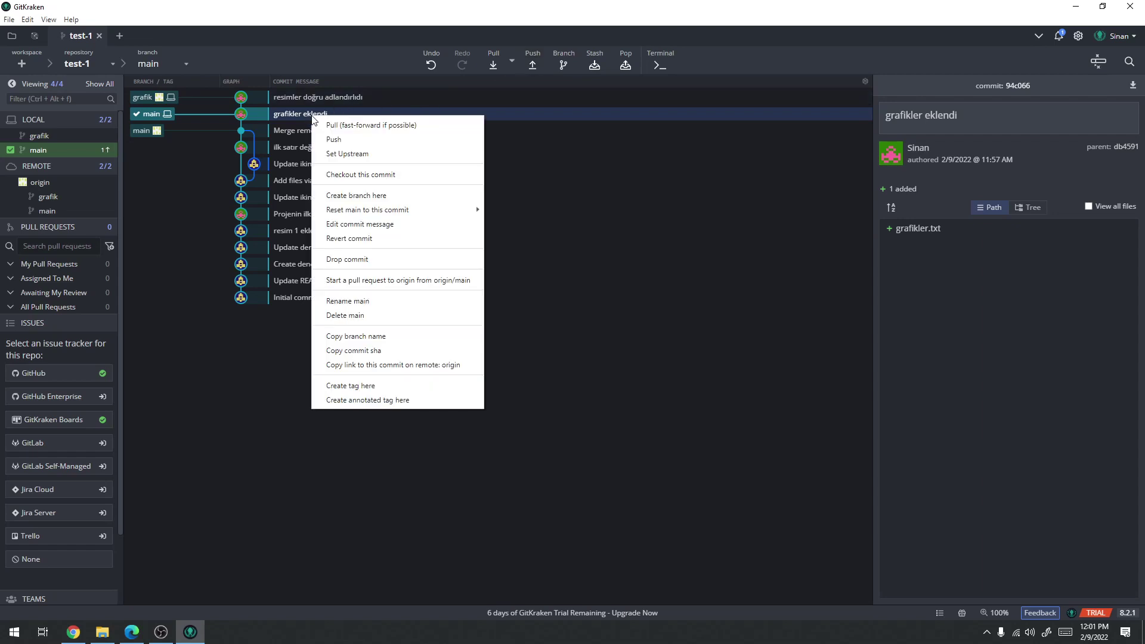
Revert 'grafikler eklendi' on main, commit it immediately, and push main to origin
left_click(362, 239)
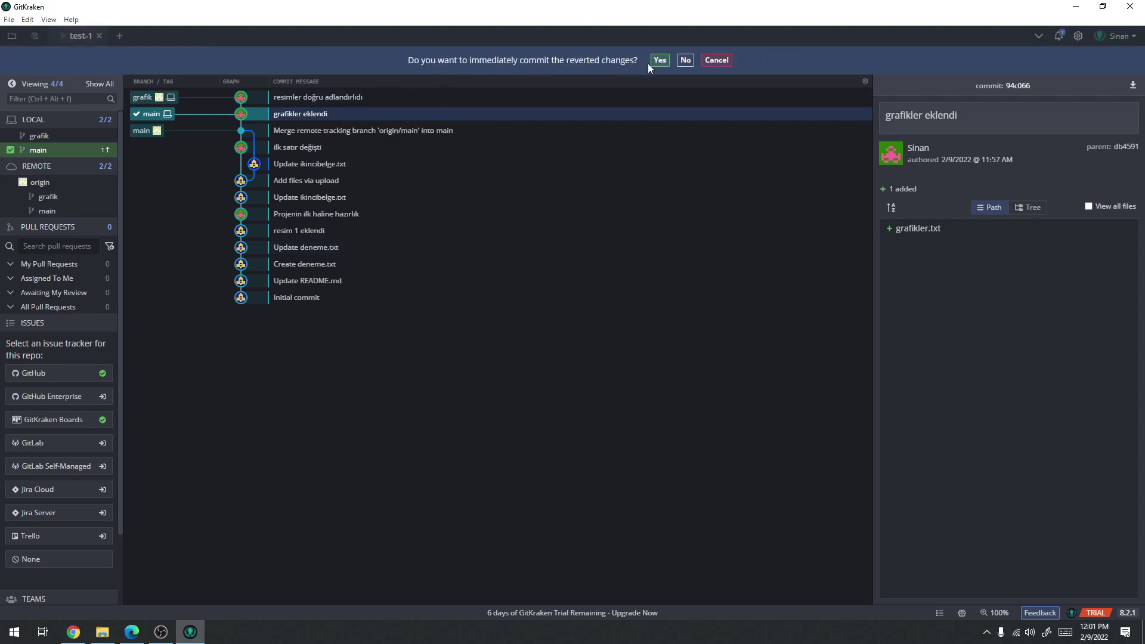
left_click(660, 60)
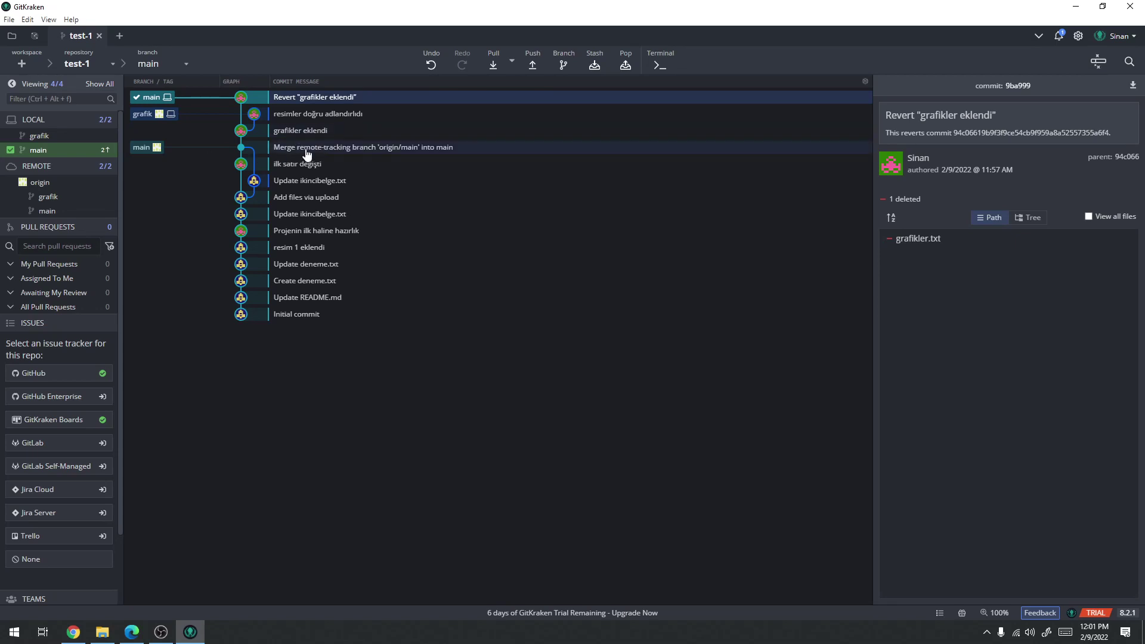
left_click(307, 153)
left_click(301, 132)
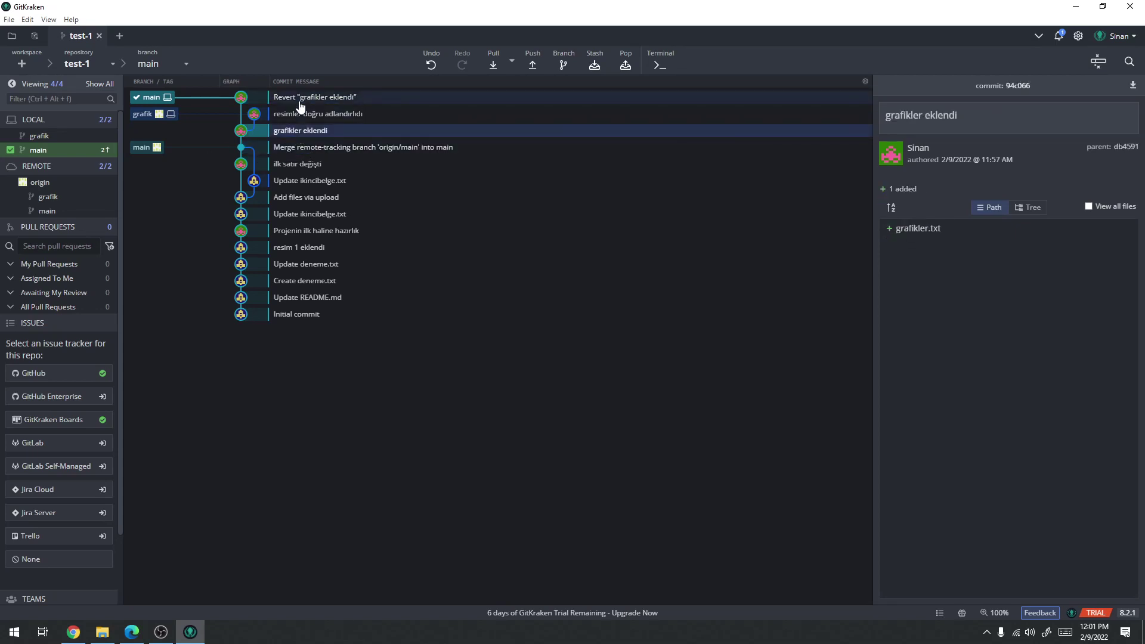
left_click(300, 100)
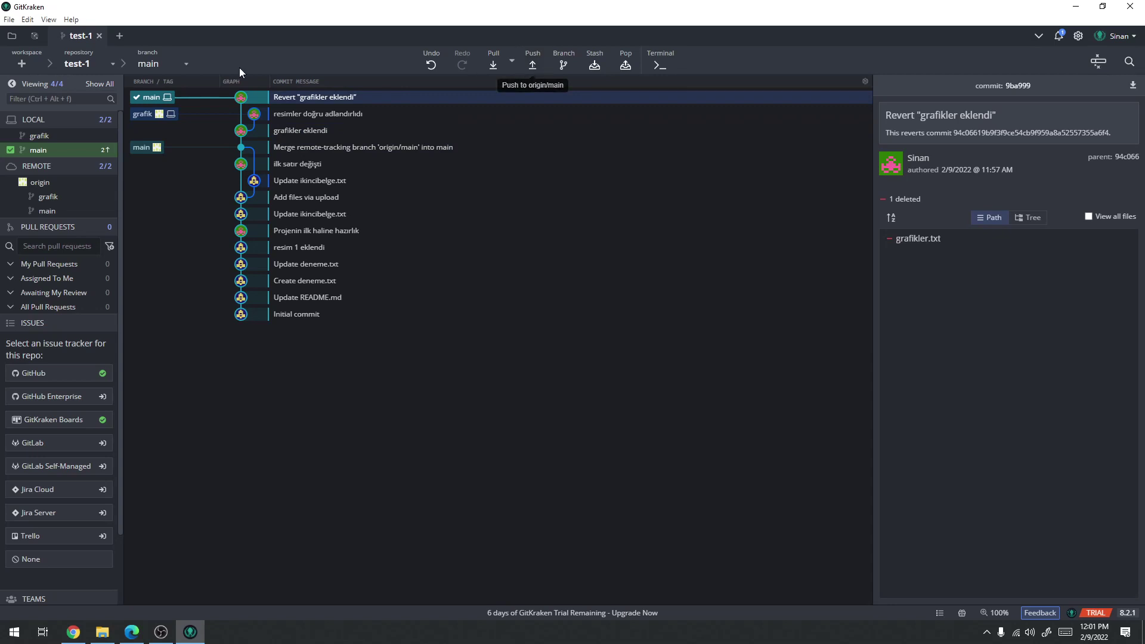
left_click(532, 59)
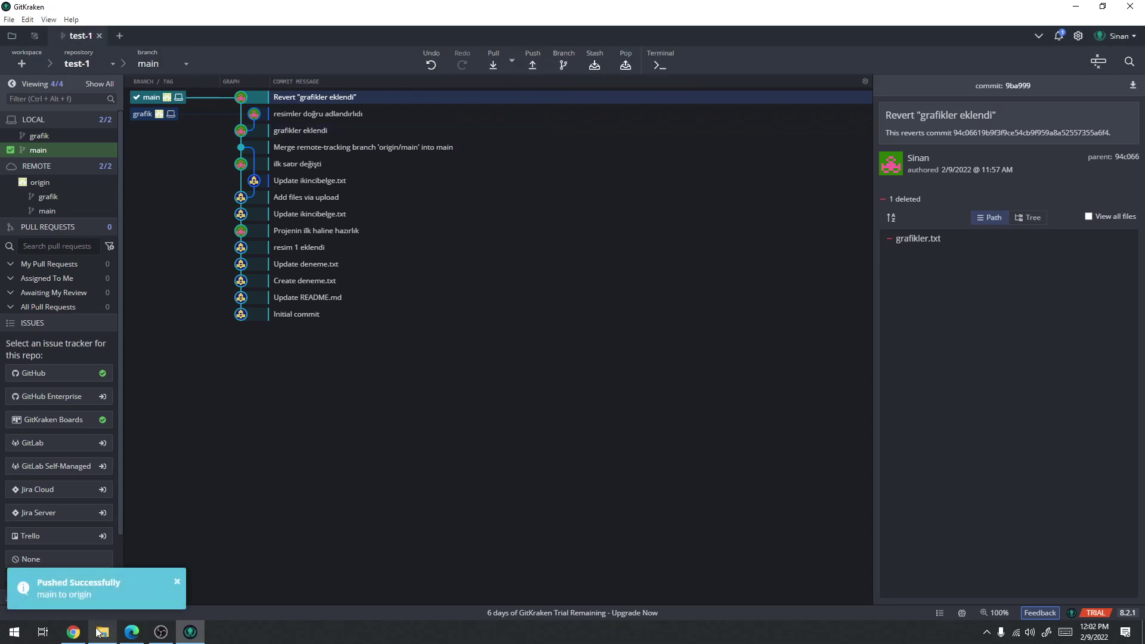
left_click(74, 632)
Reload the GitHub repo page to confirm the revert, then return to GitKraken and the local folder
key("F5")
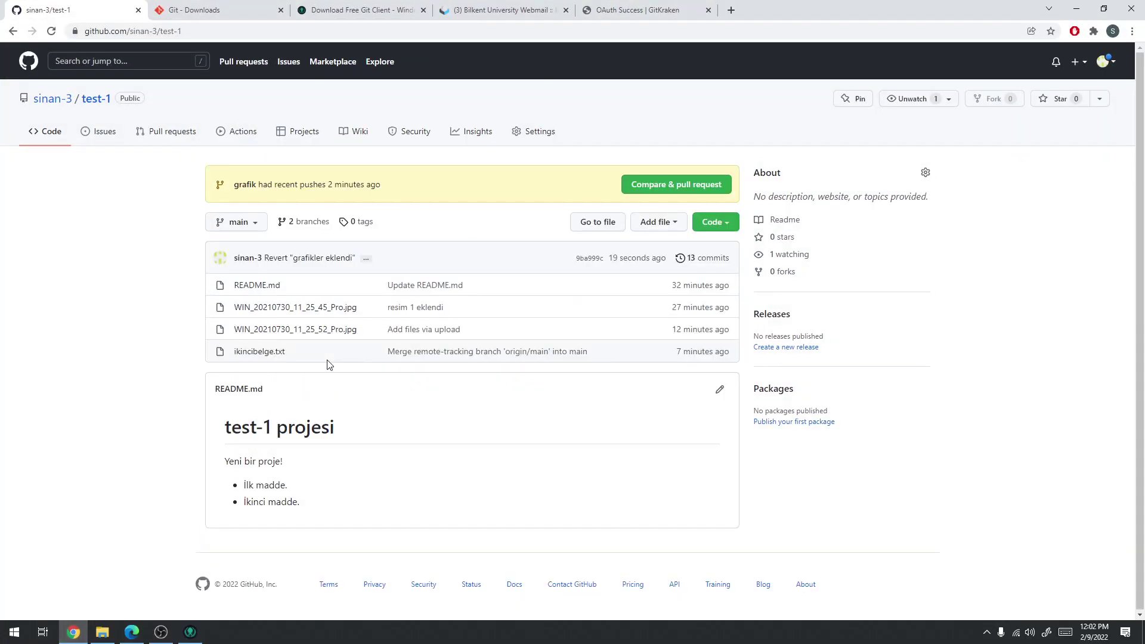
left_click(191, 632)
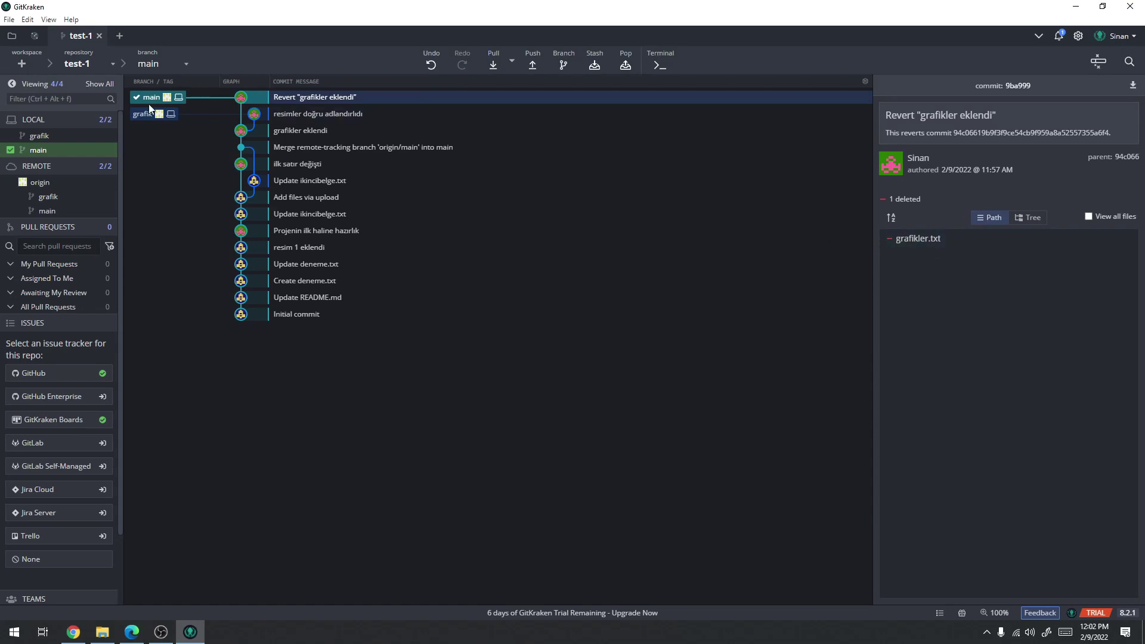
left_click(101, 635)
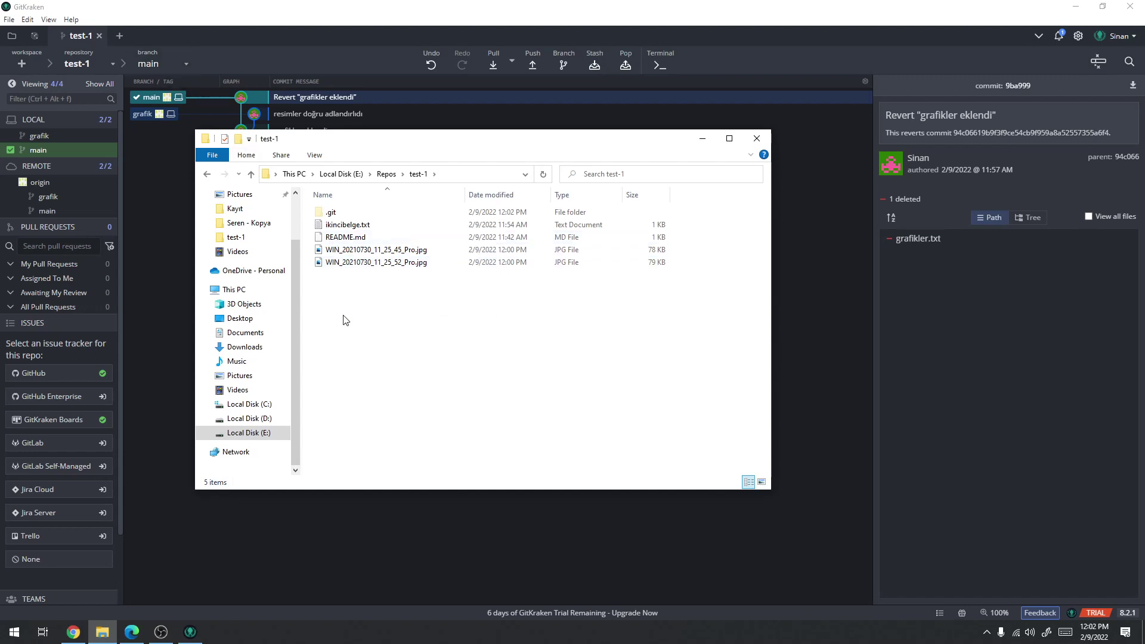
Glance at main's test-1 folder, then switch GitHub's branch selector to grafik to see its files
left_click(233, 9)
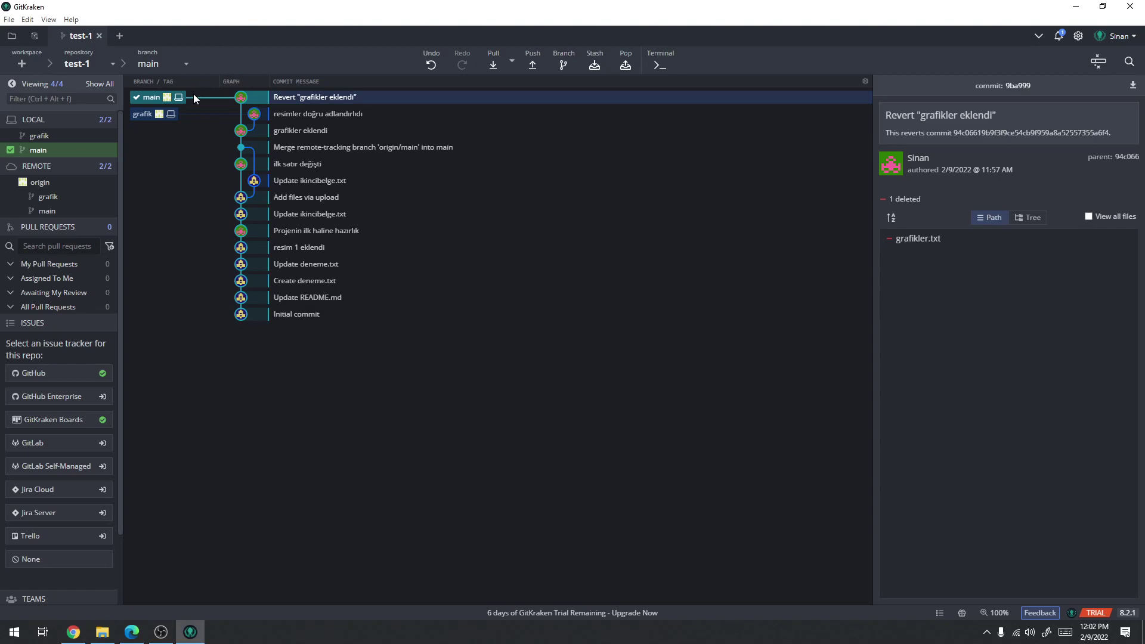
left_click(102, 632)
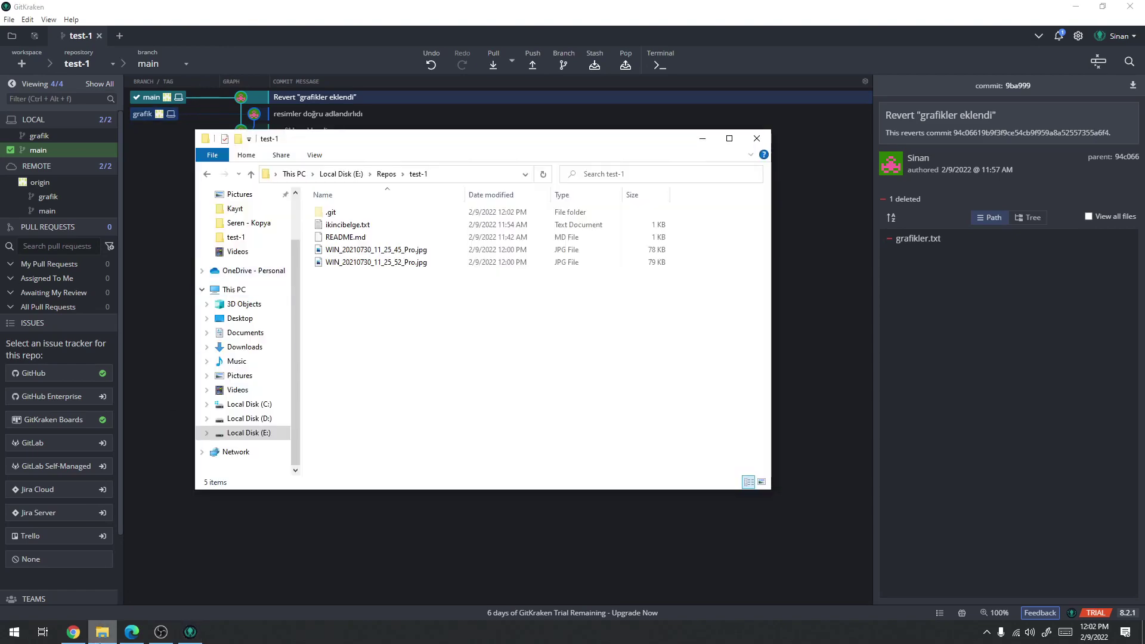
left_click(74, 637)
left_click(240, 222)
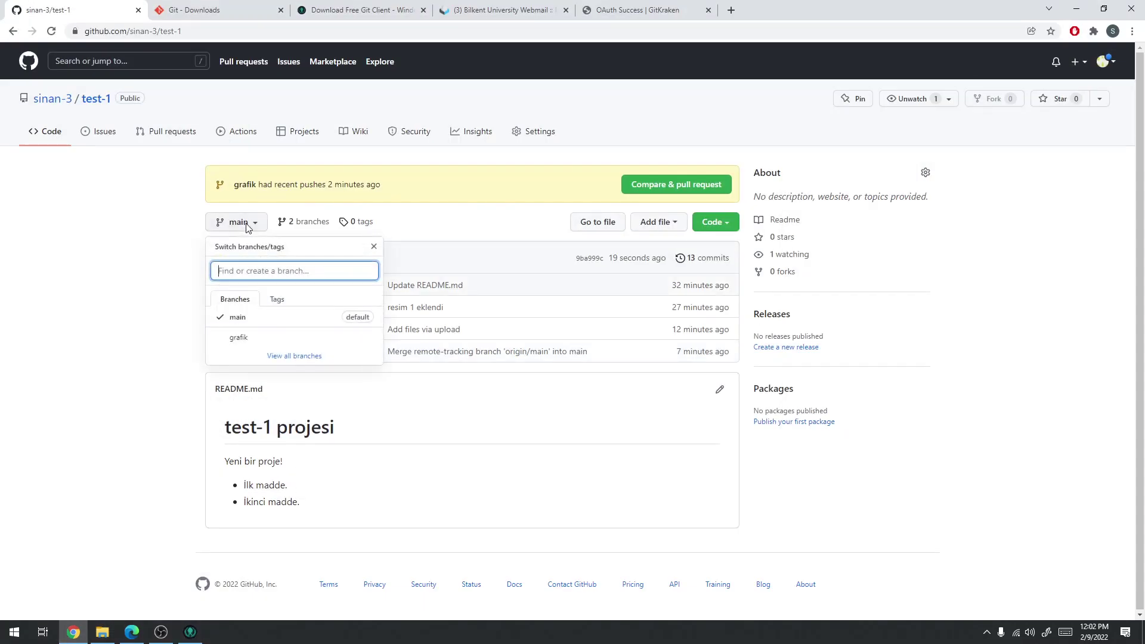
left_click(239, 338)
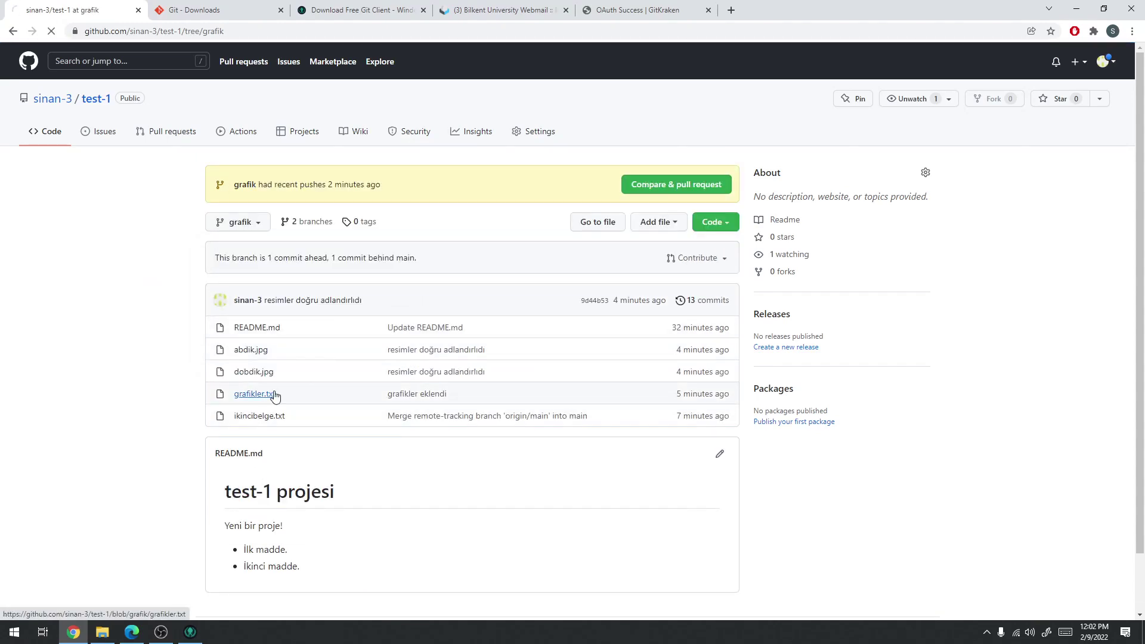
left_click(190, 632)
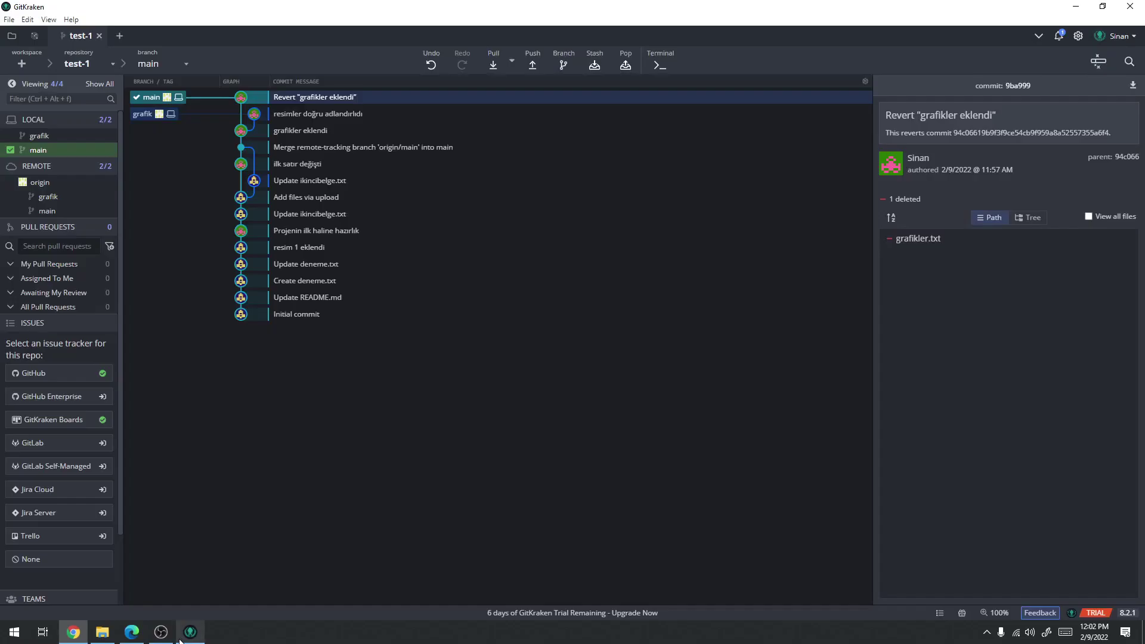
Check out grafik, inspect its top commits, and pull the latest changes
left_click(157, 64)
left_click(164, 104)
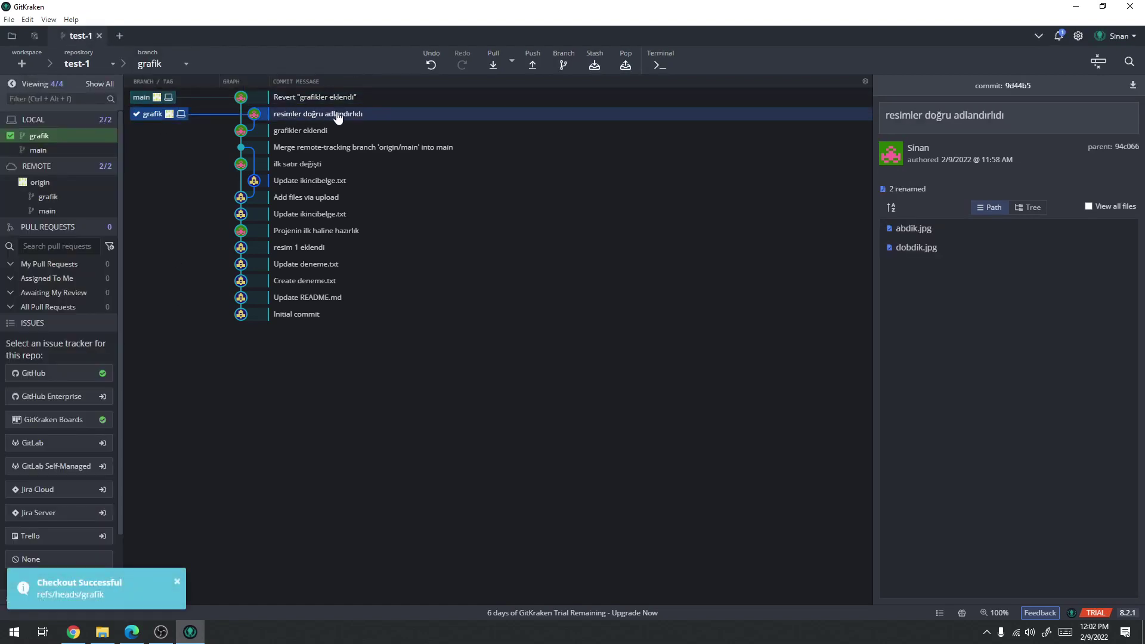
left_click(303, 98)
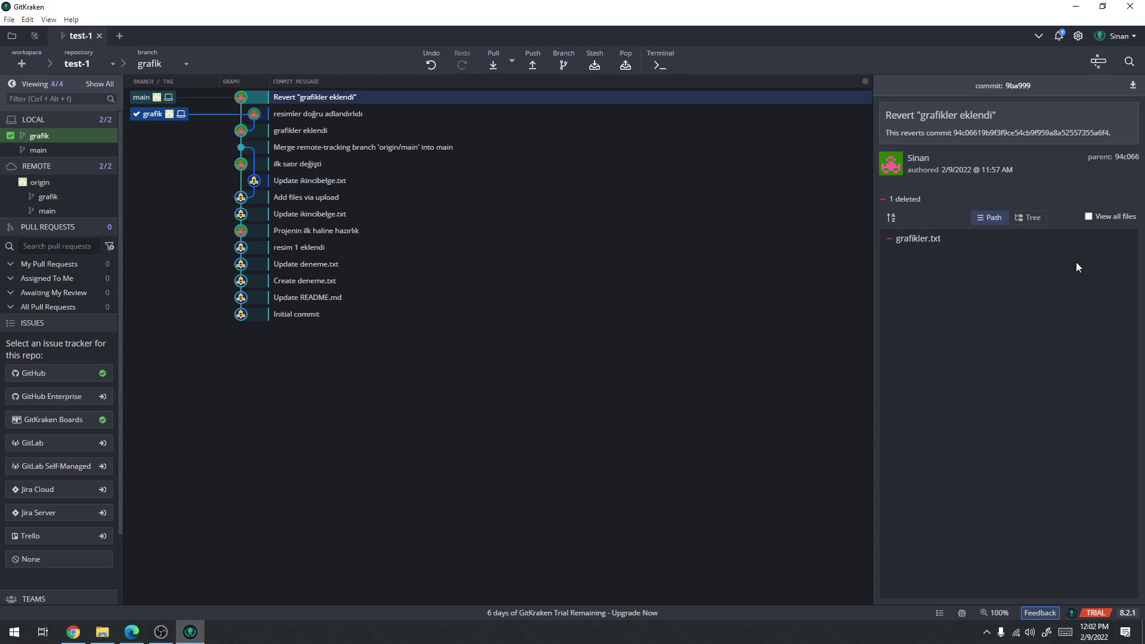
left_click(303, 114)
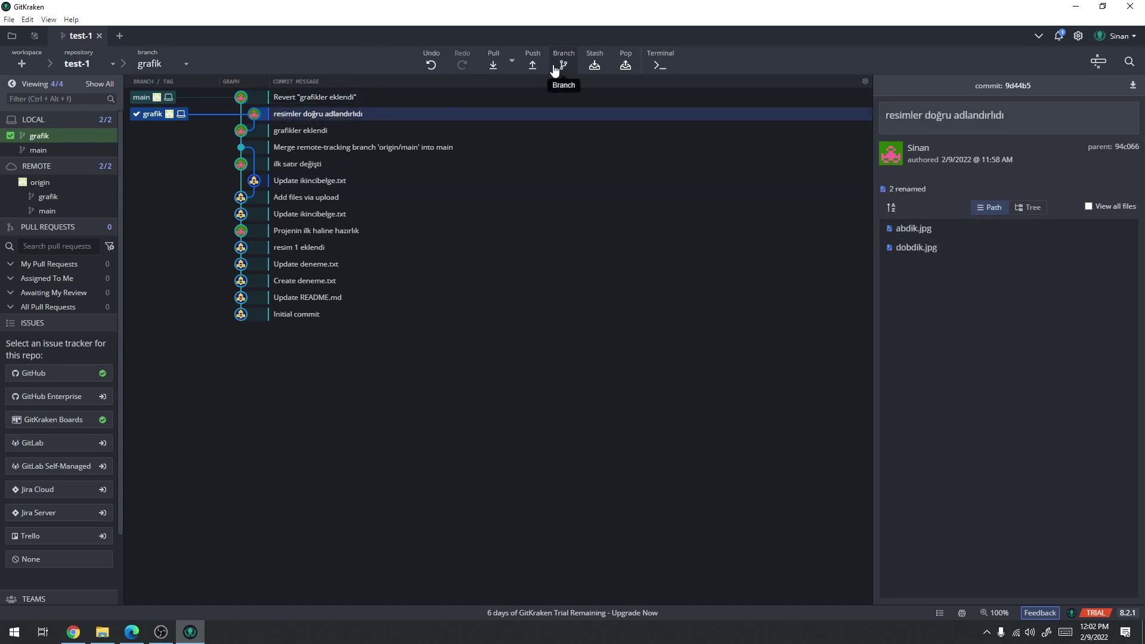
left_click(493, 66)
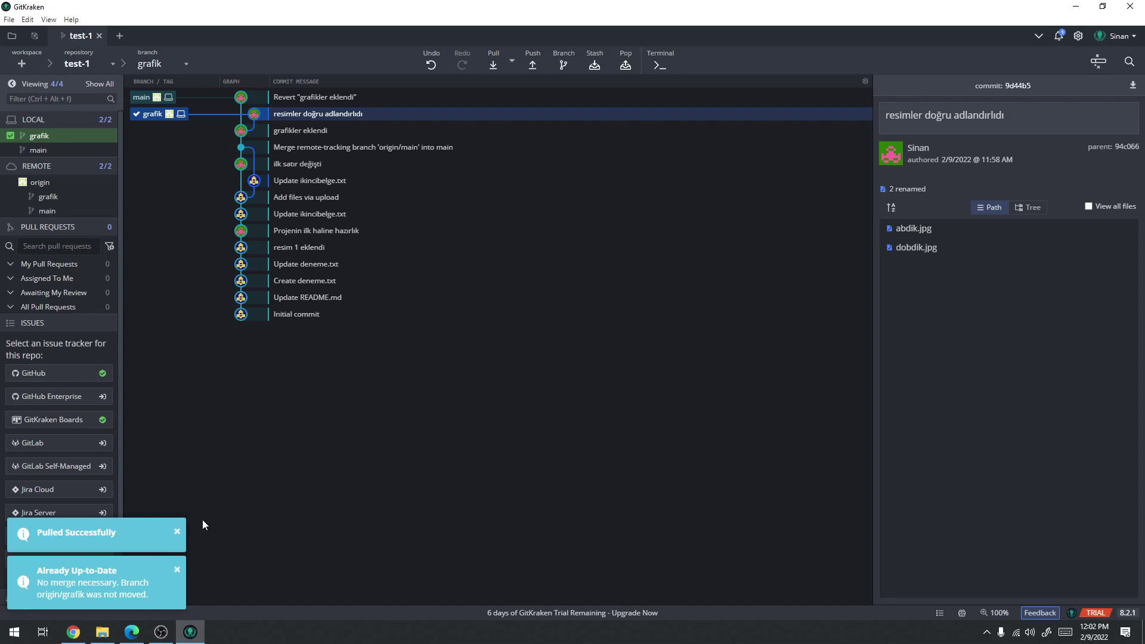
Check GitHub's branch list, then open the test-1 folder and select grafikler.txt
left_click(86, 623)
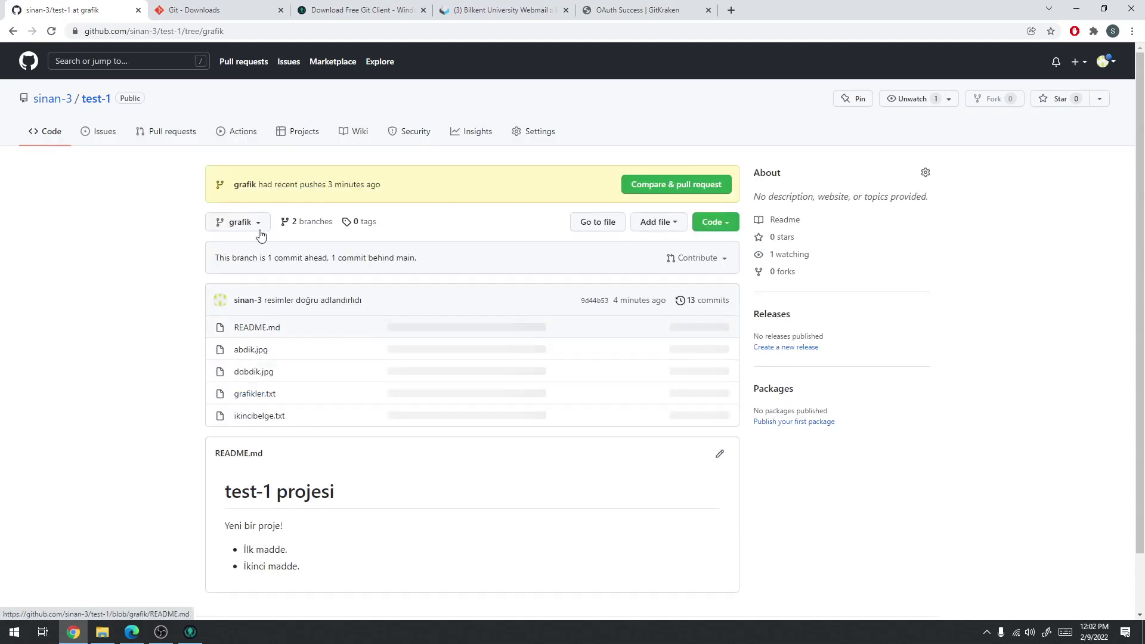
left_click(237, 222)
left_click(169, 395)
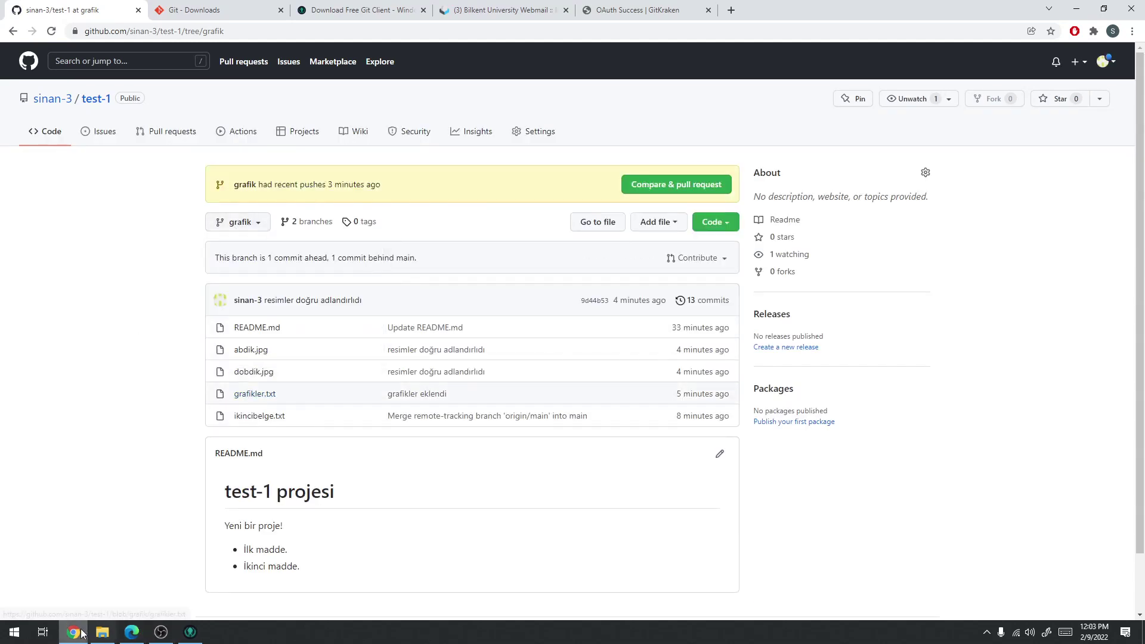
left_click(80, 635)
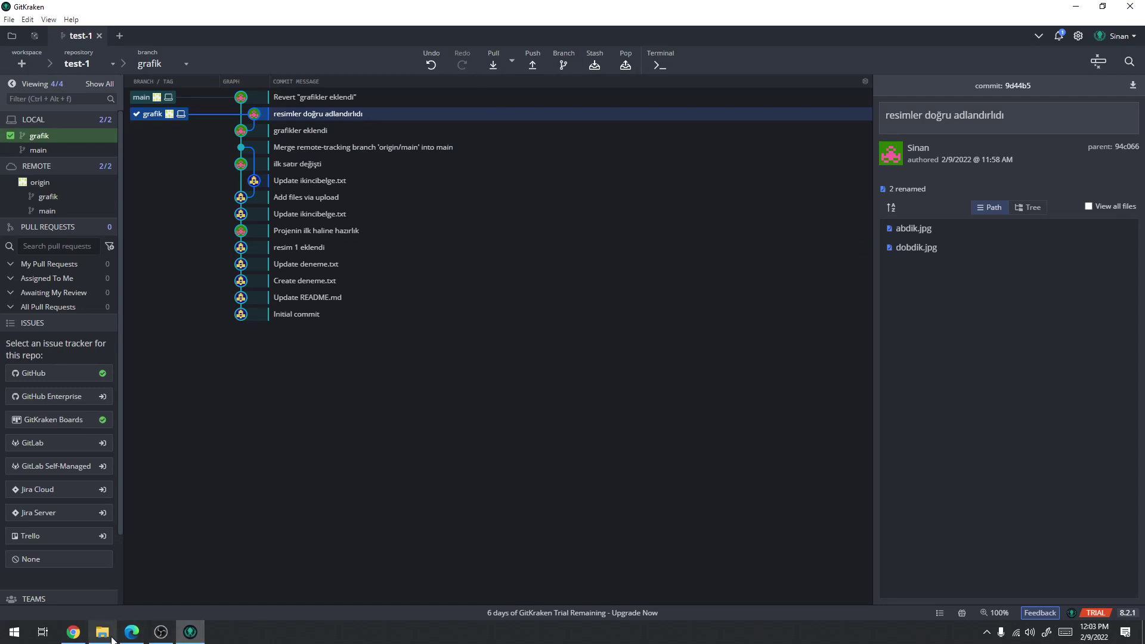
left_click(103, 632)
left_click(334, 251)
Read grafikler.txt, check out main, and inspect main's files in the test-1 folder
double_click(334, 251)
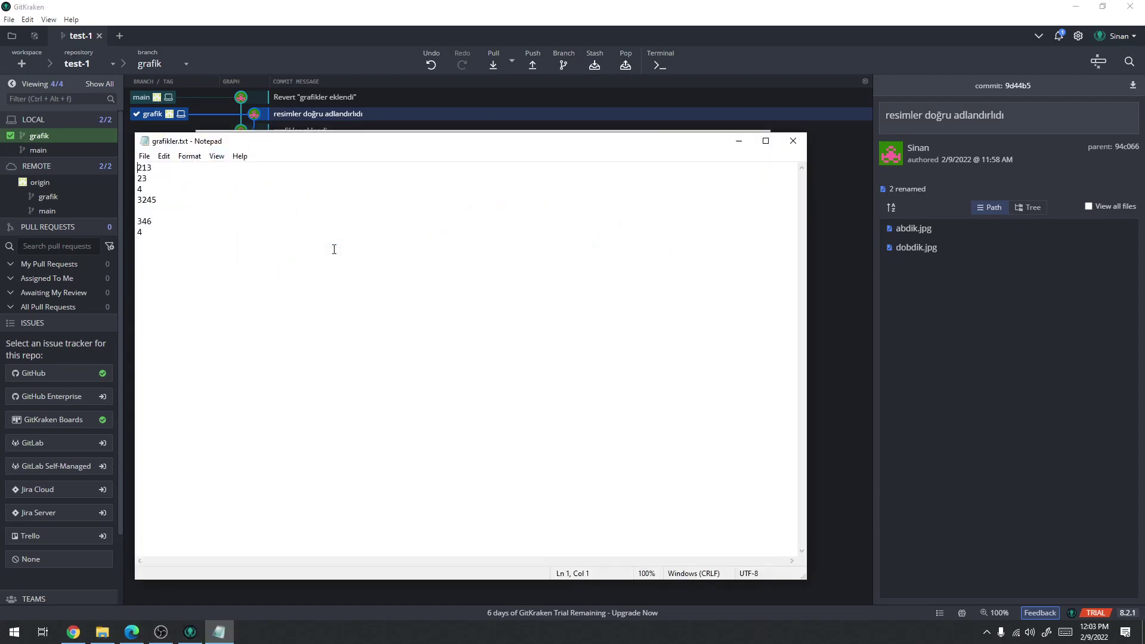
left_click(792, 141)
left_click(152, 63)
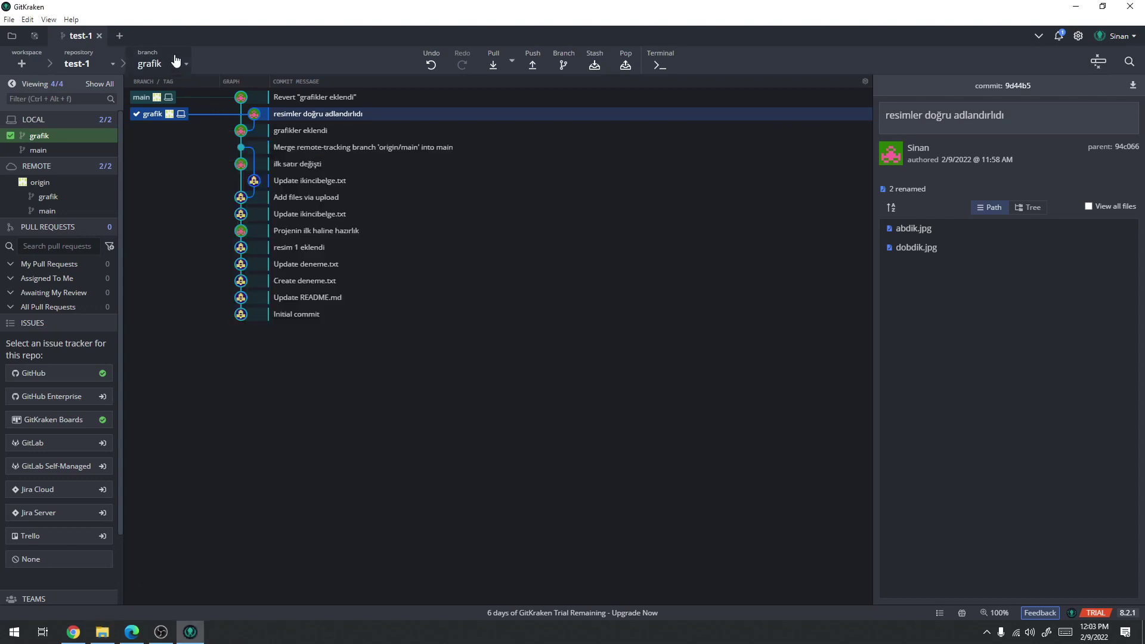
left_click(160, 86)
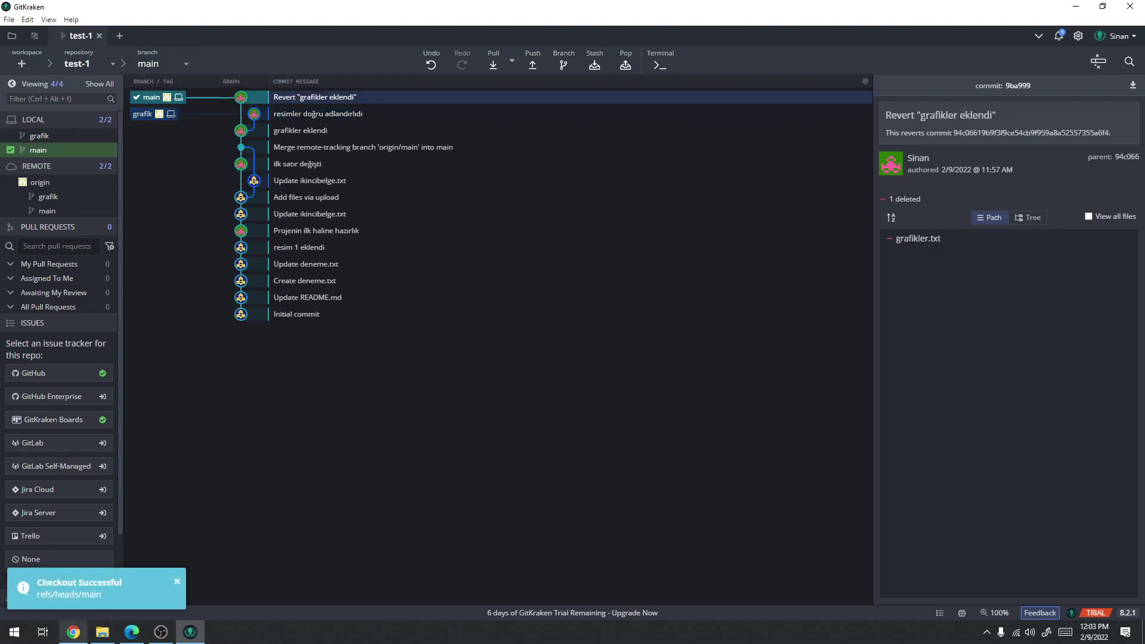
left_click(102, 632)
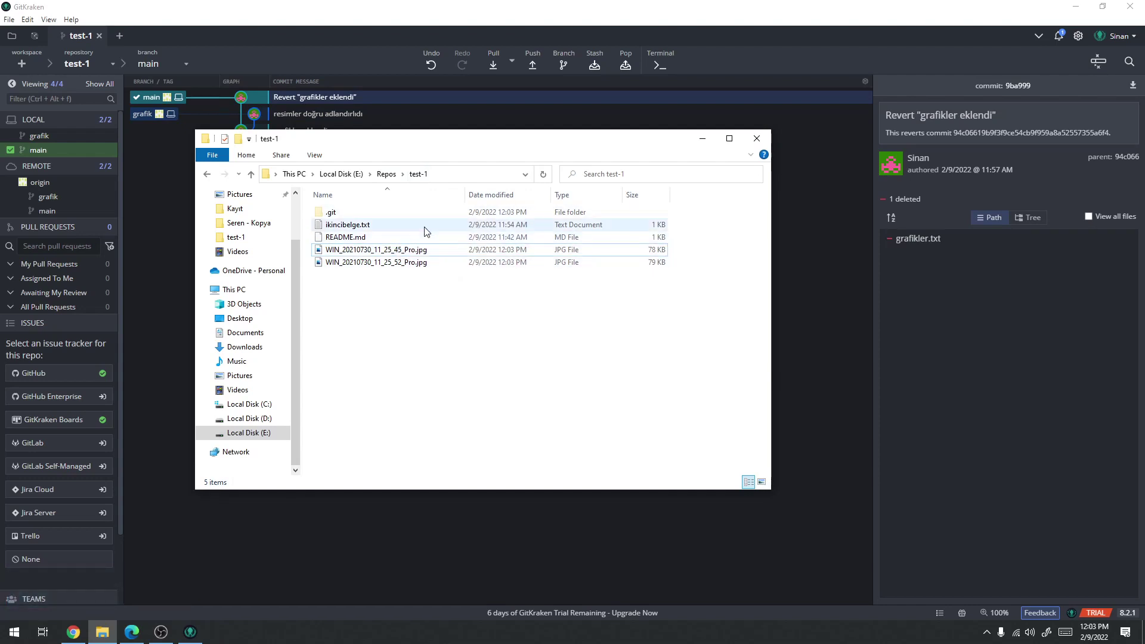
left_click_drag(382, 141, 566, 139)
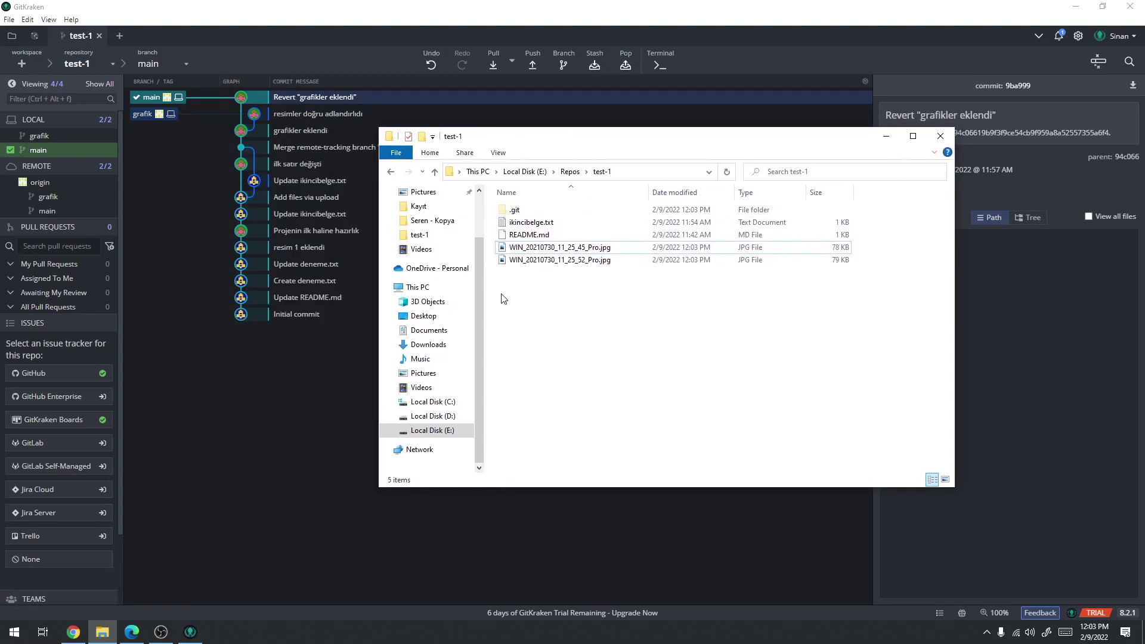
left_click_drag(545, 320, 517, 214)
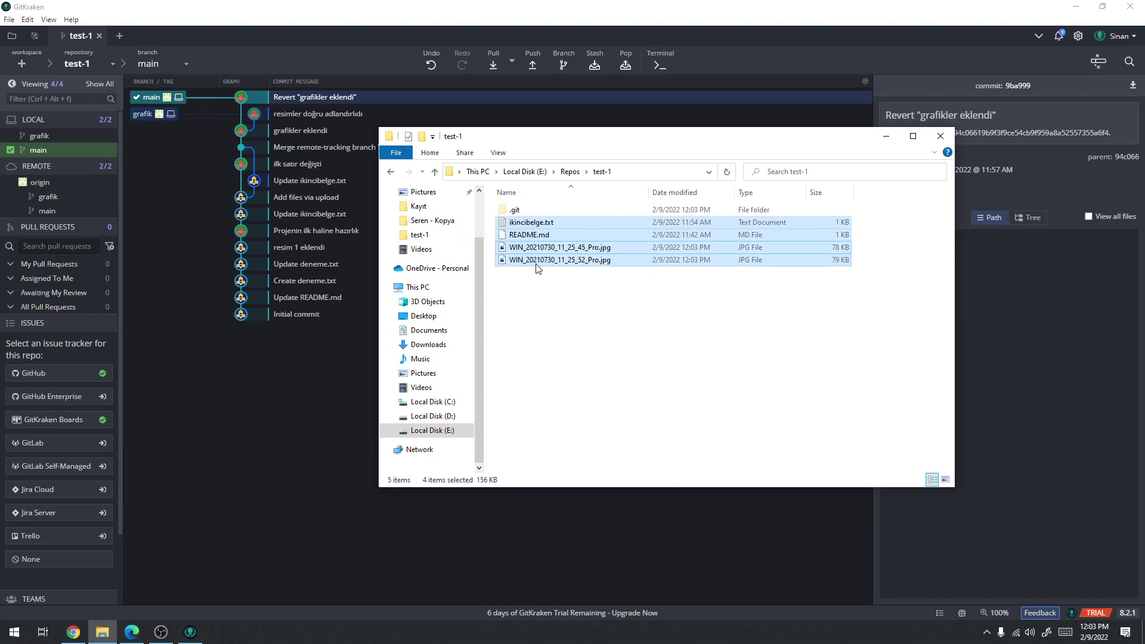
left_click(536, 262)
Check out grafik again, reread ikincibelge.txt and grafikler.txt, then close the Explorer window
left_click(303, 445)
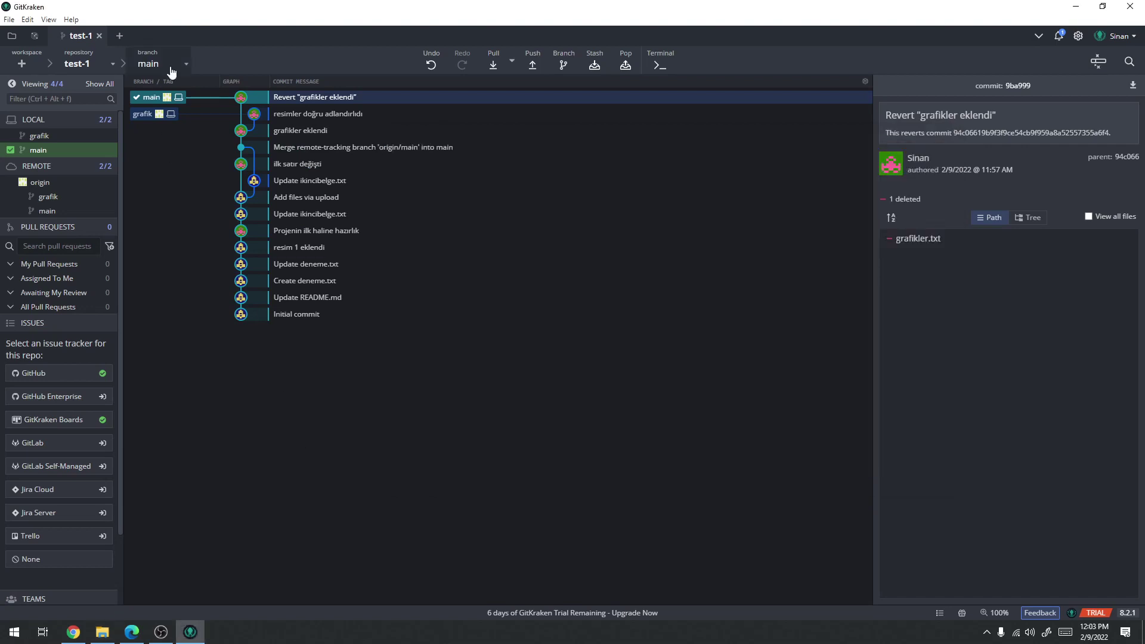
double_click(157, 112)
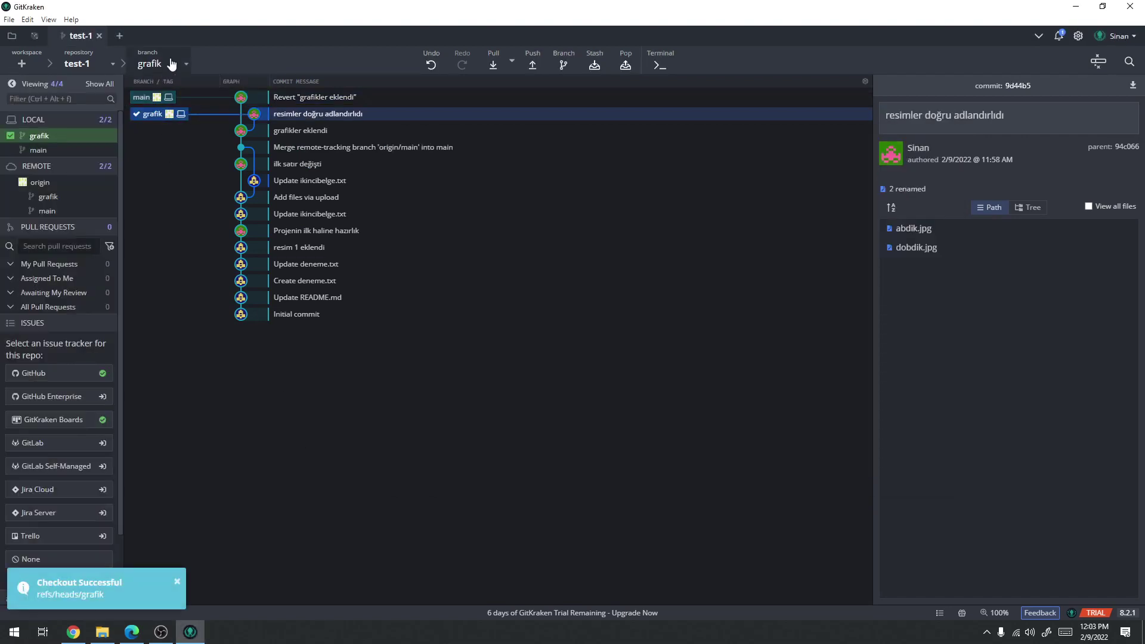
left_click(103, 632)
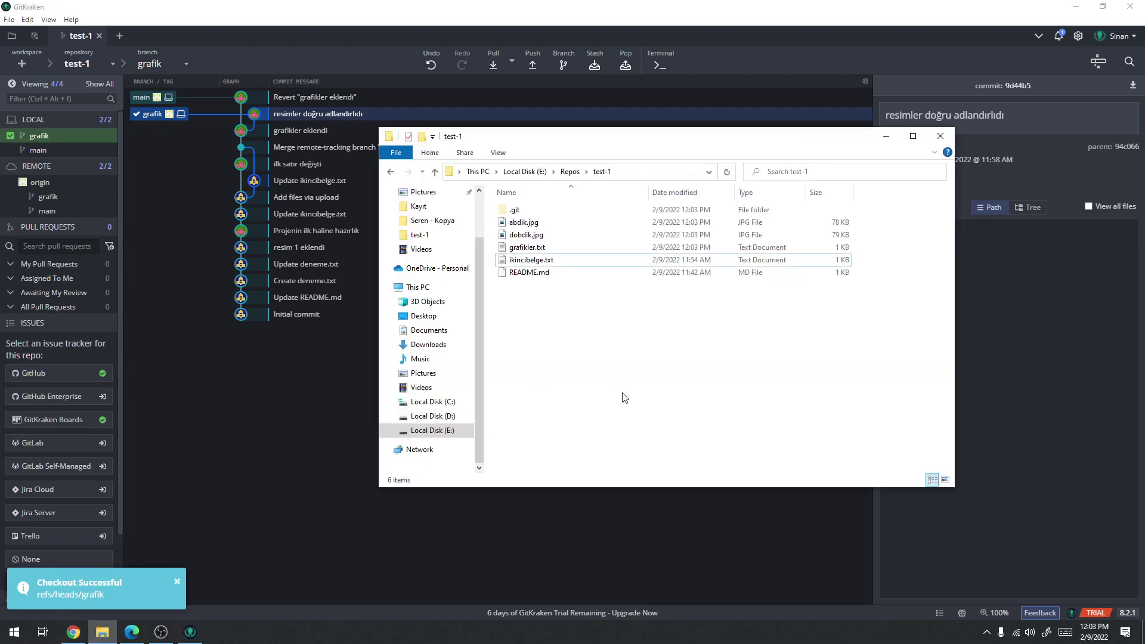
left_click(533, 223)
double_click(546, 260)
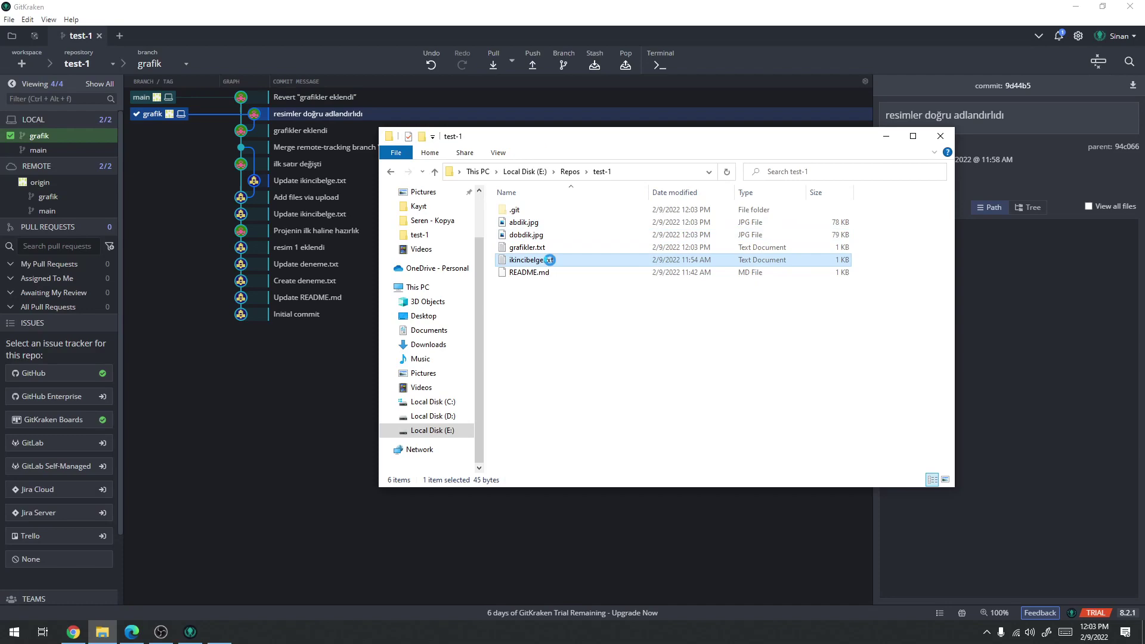
left_click(793, 142)
double_click(540, 247)
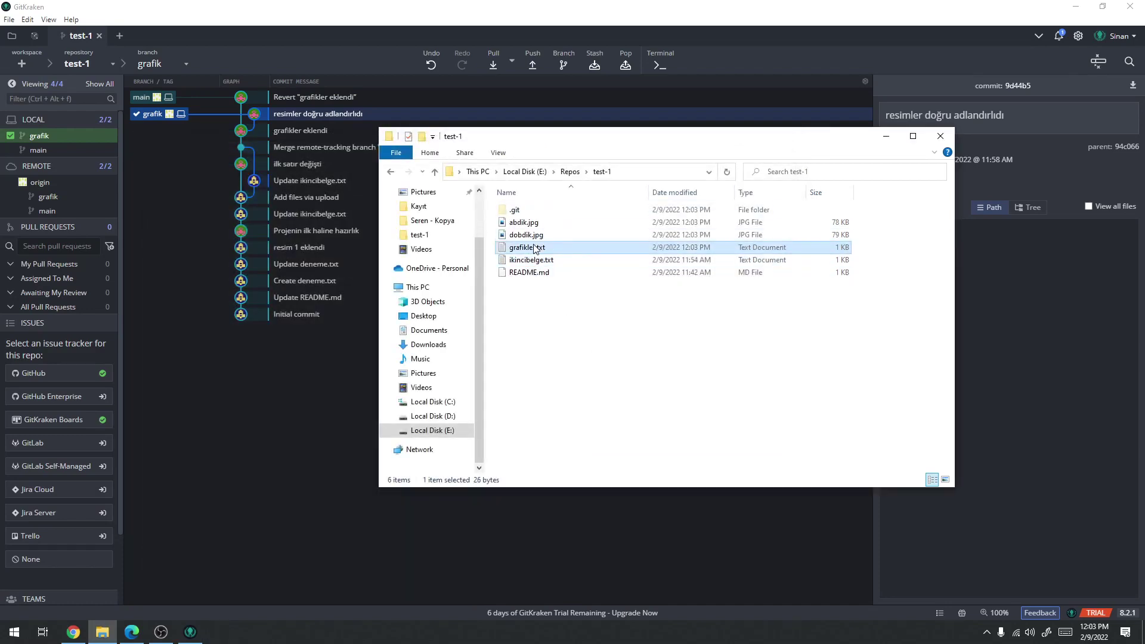
left_click(793, 141)
key("alt+F4")
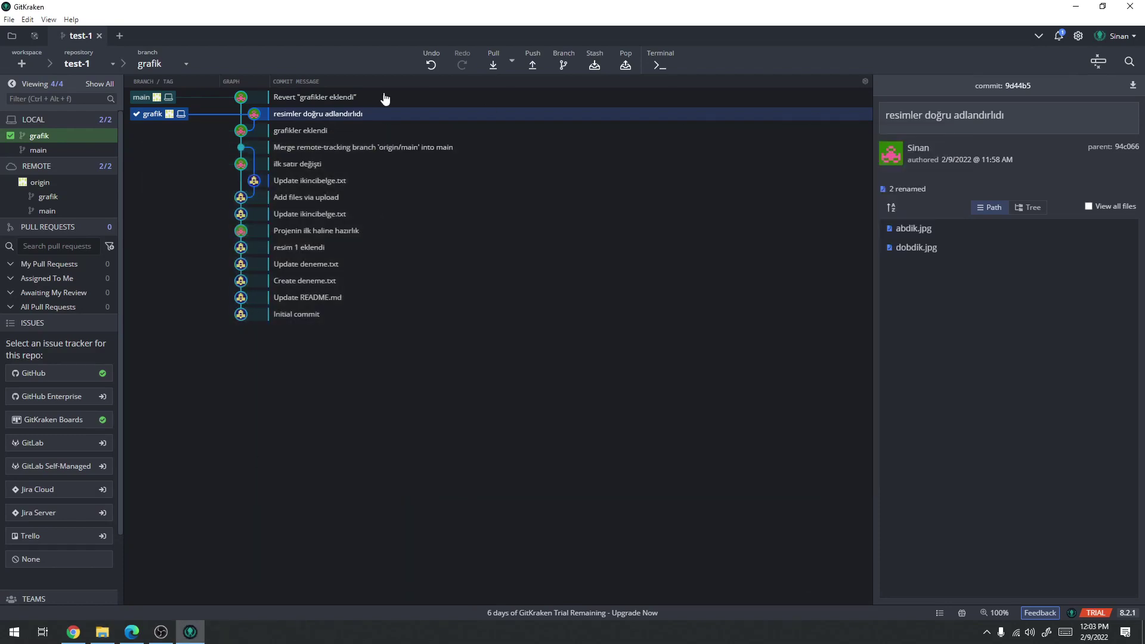
left_click(73, 632)
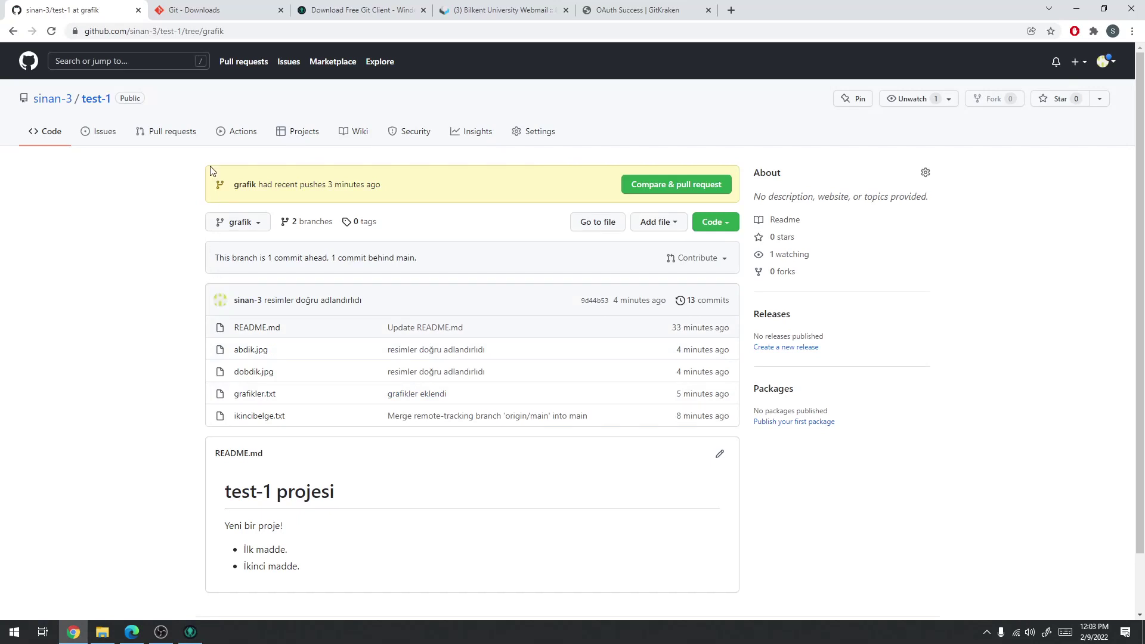
Open the test-1 repo's main page on GitHub and check its branch list
left_click(96, 99)
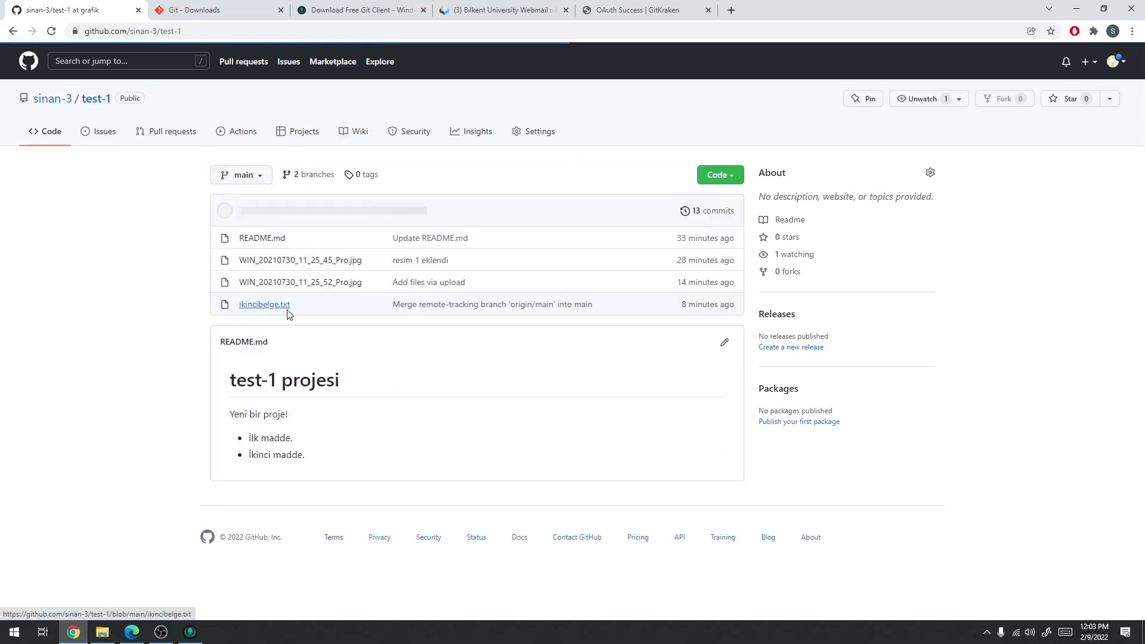
left_click(253, 228)
left_click(118, 326)
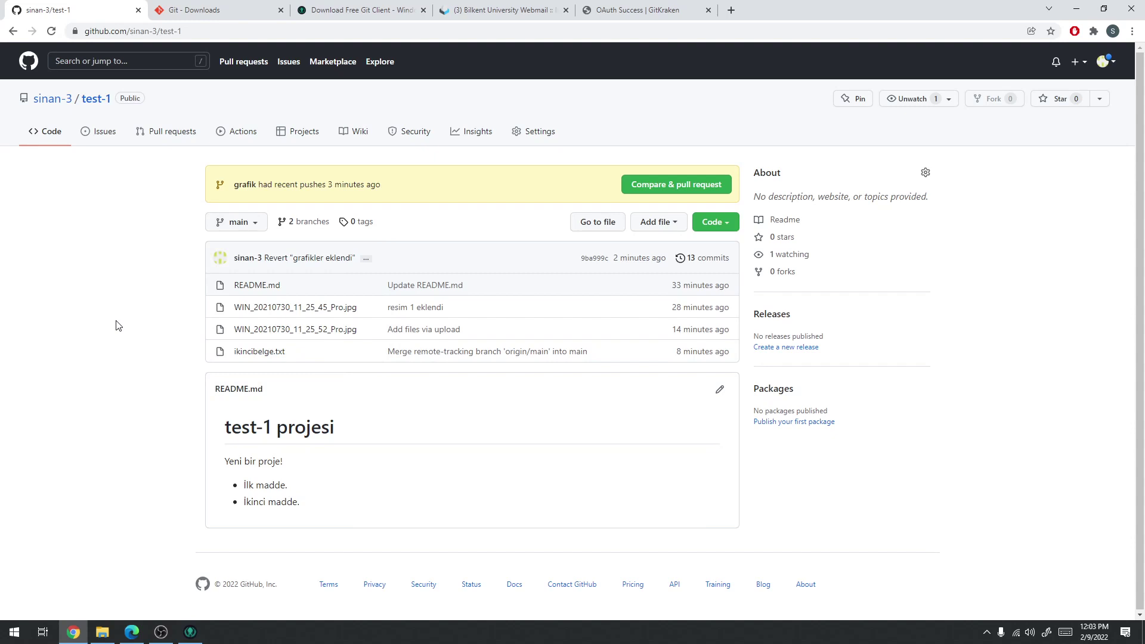
Inspect the Revert 'grafikler eklendi' commit in GitKraken, then open ikincibelge.txt on GitHub's main
left_click(1075, 8)
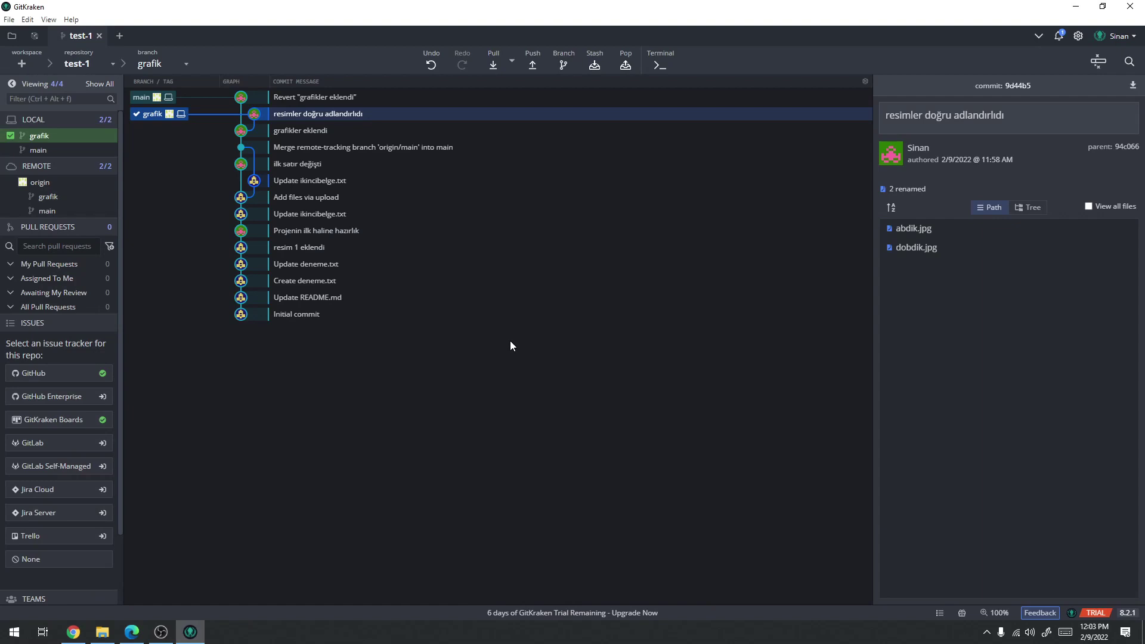
left_click(304, 102)
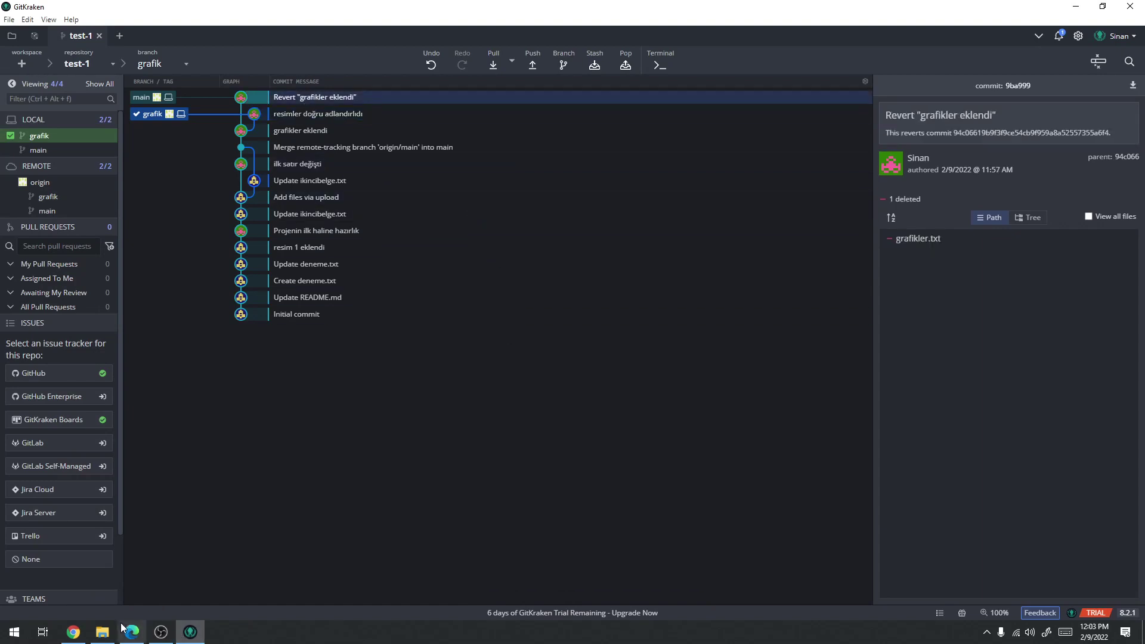
left_click(73, 634)
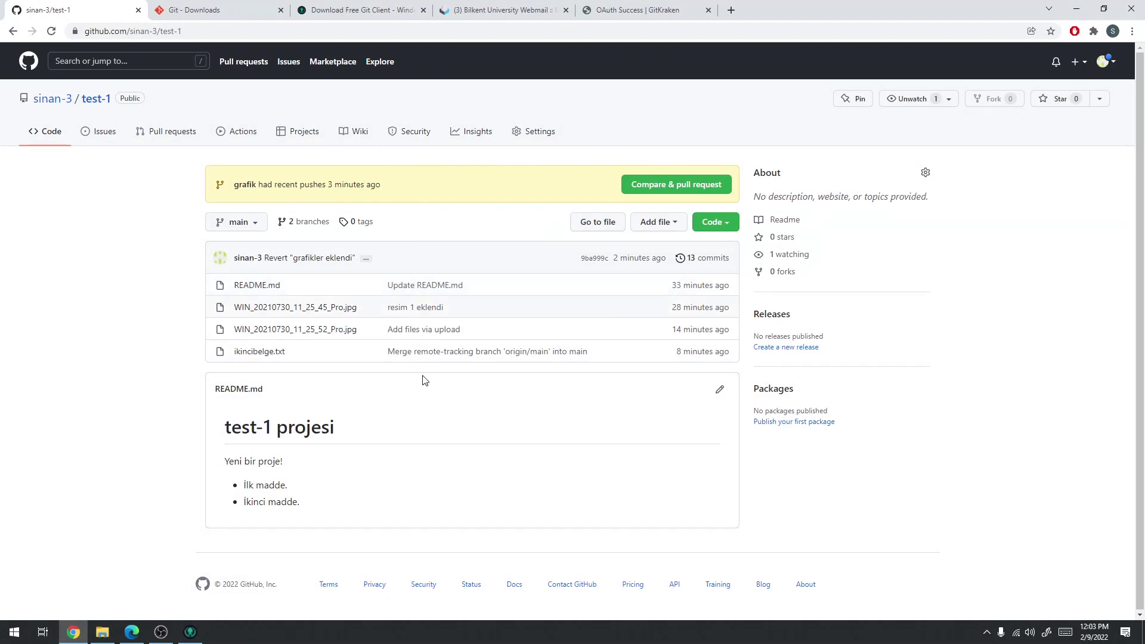
left_click(249, 353)
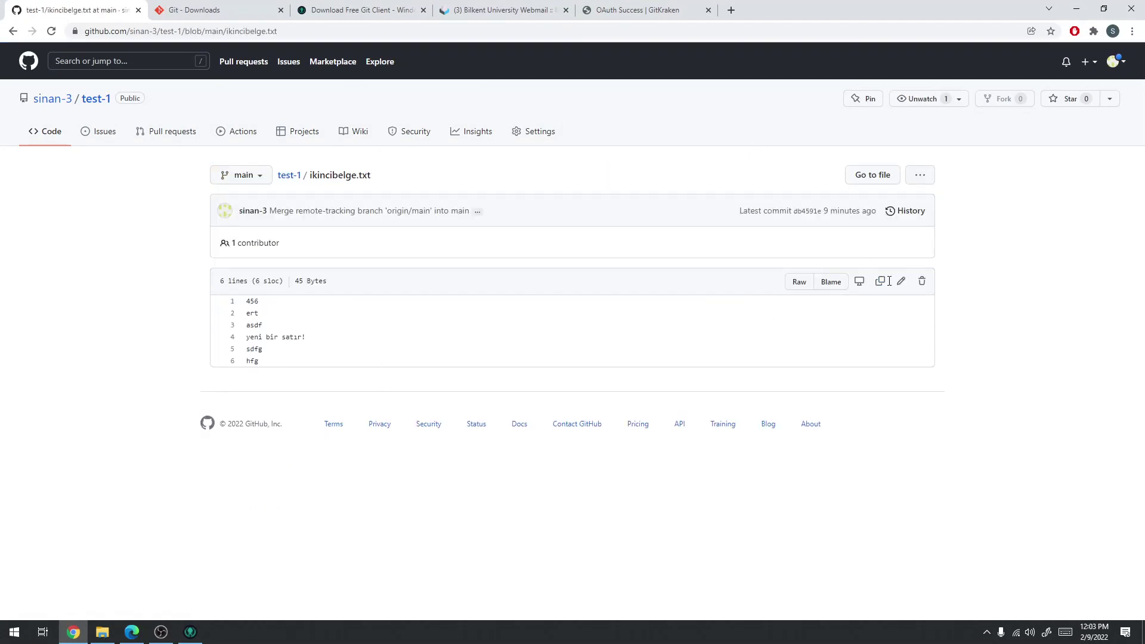
Add the eighth line 'netwokr özlliği' to ikincibelge.txt on GitHub and commit it to main
left_click(899, 290)
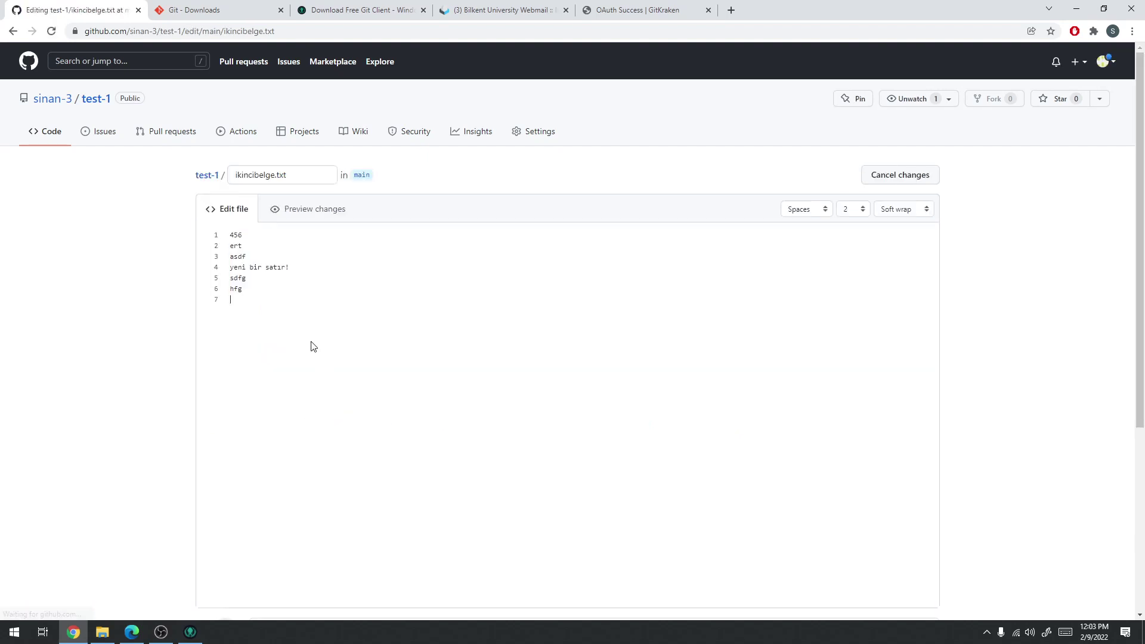
key("Return")
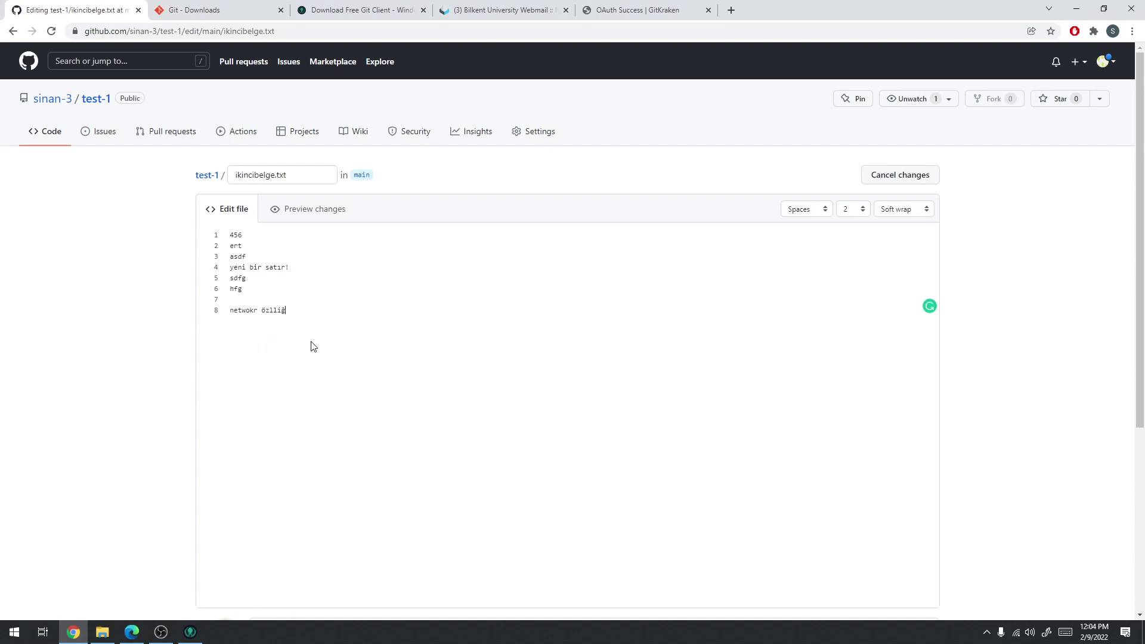
scroll(1027, 248, "down", 5)
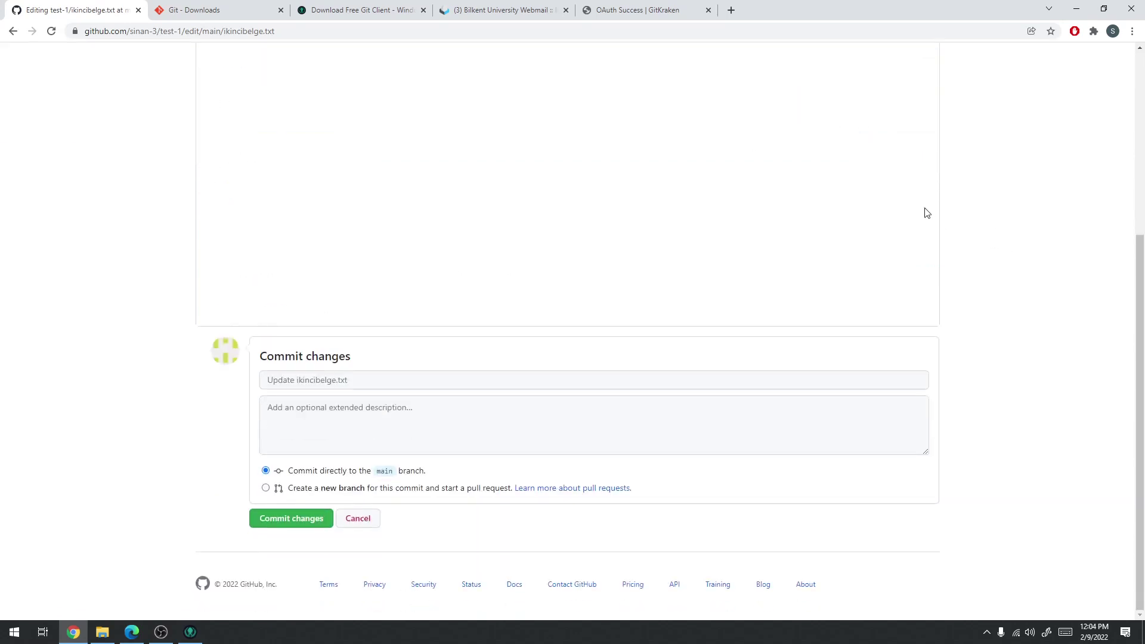
left_click(272, 525)
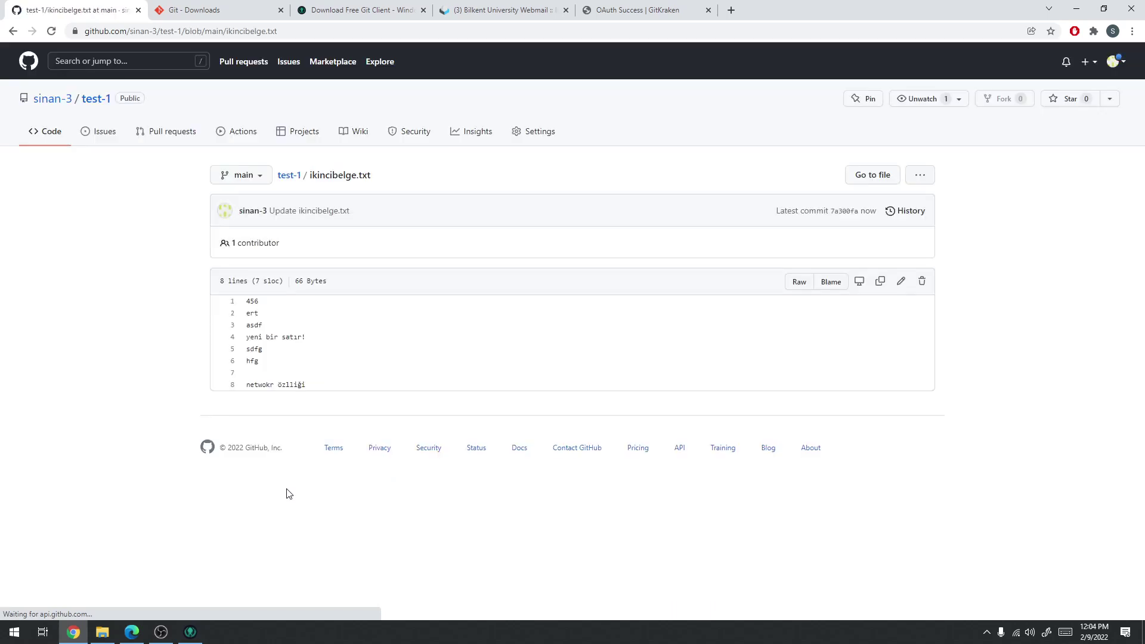
left_click(298, 176)
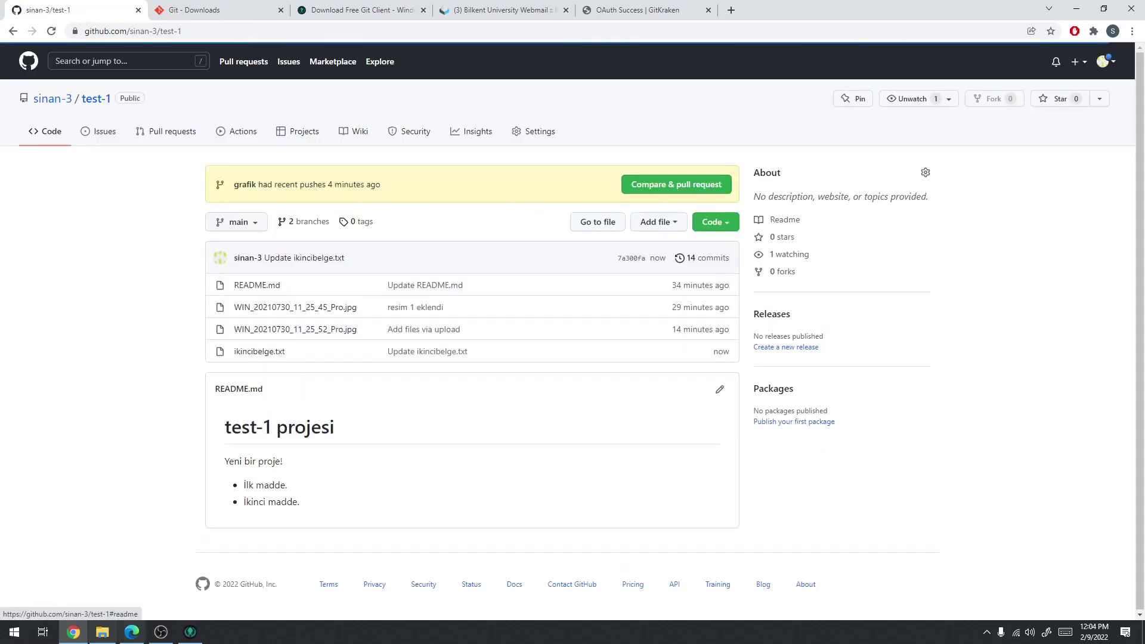
left_click(196, 635)
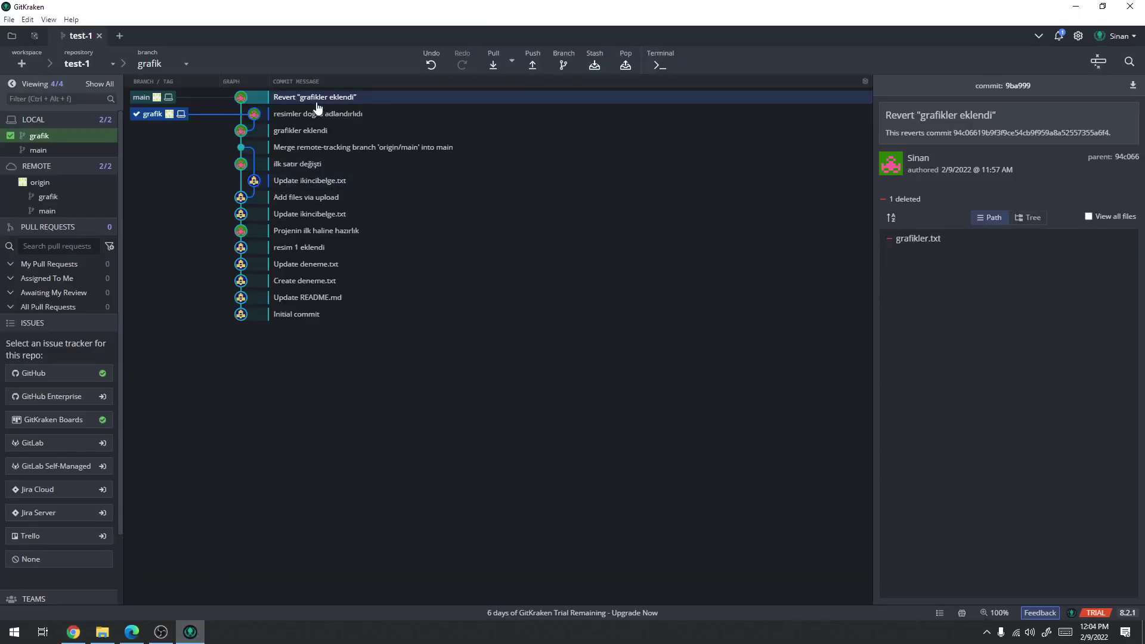
Open the local ikincibelge.txt from the test-1 folder in Notepad
left_click(103, 632)
left_click(561, 298)
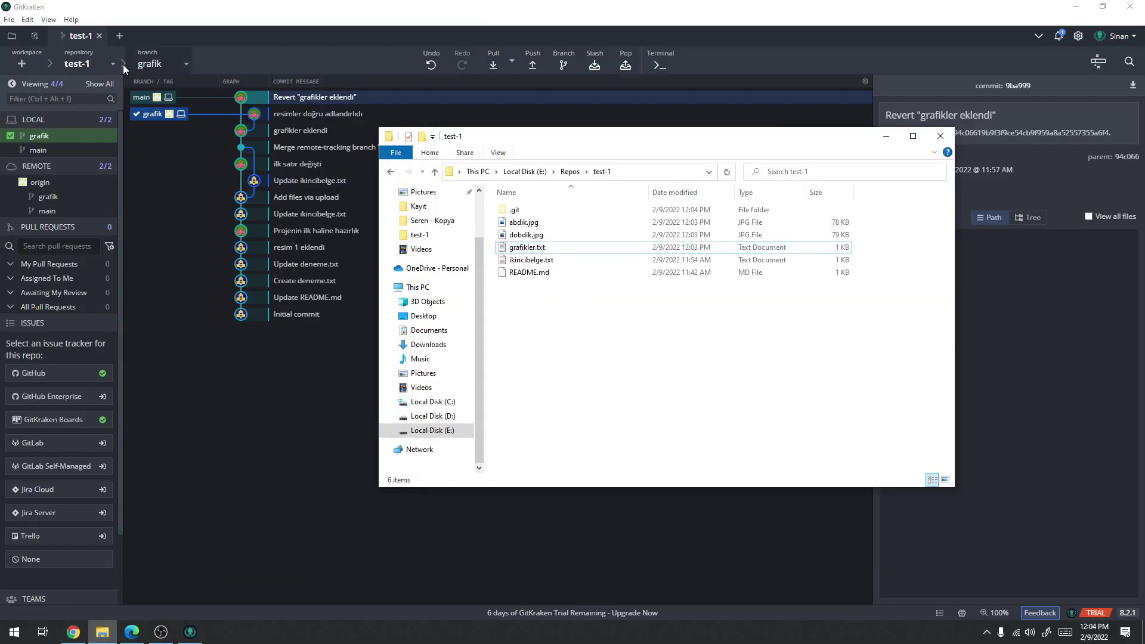
right_click(574, 365)
left_click(575, 369)
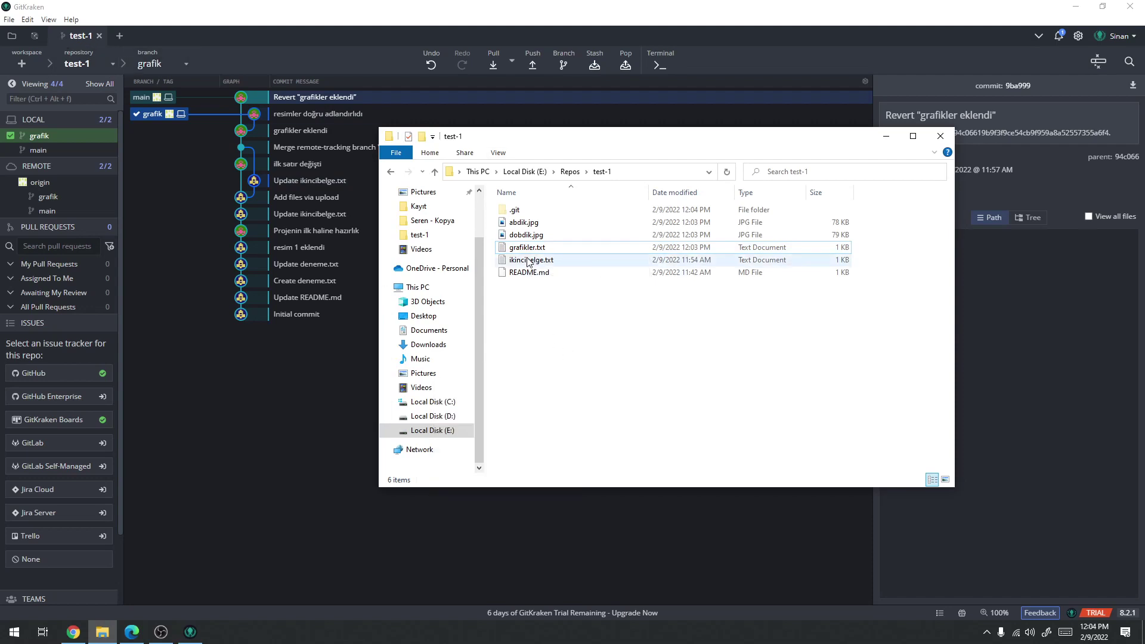
double_click(531, 260)
Add the line 'grafik ekle' to ikincibelge.txt, save it and close Notepad
key("Return")
type("g")
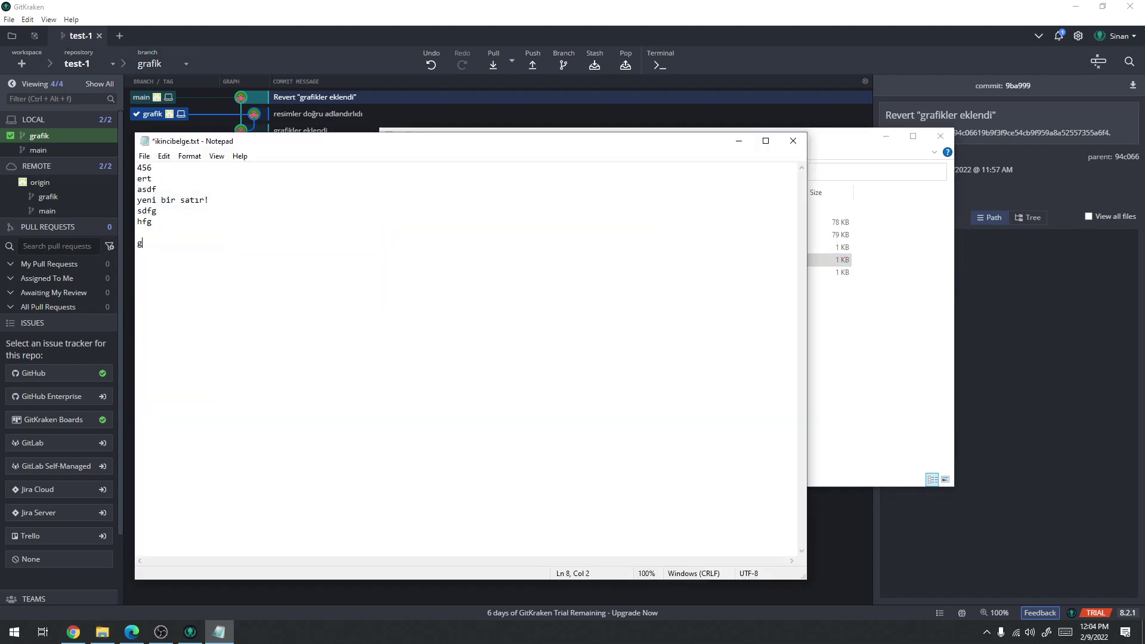
type("raik ekle")
key("Return")
key("Return")
key("Right")
type("f")
key("ctrl+s")
left_click(793, 141)
left_click(596, 328)
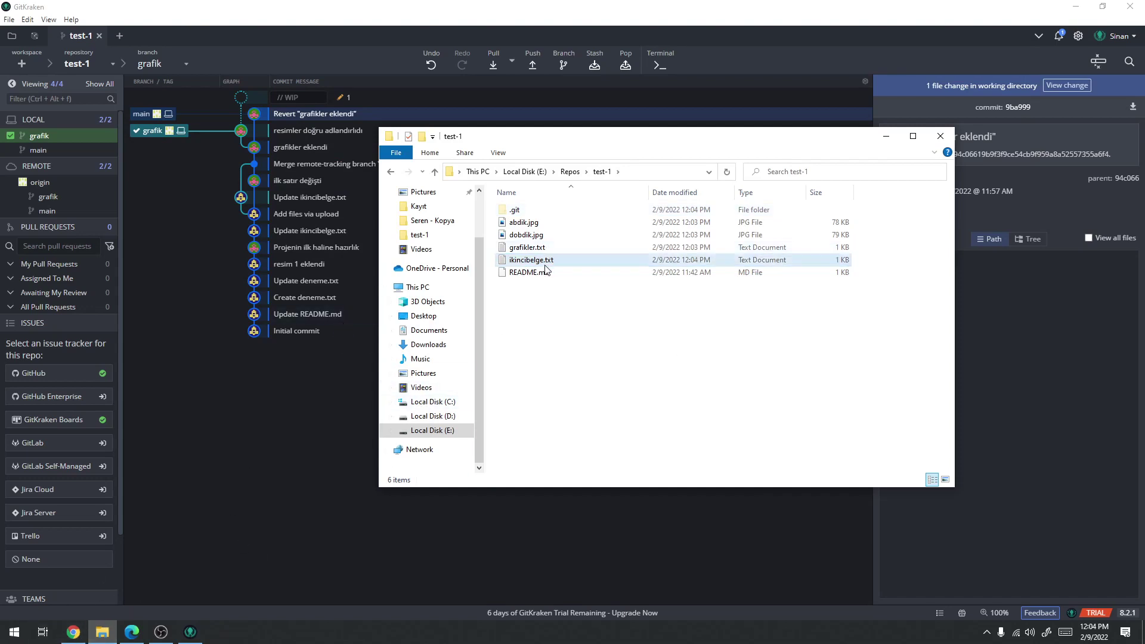
Duplicate grafikler.txt and create a new folder named yedekler in test-1
left_click(536, 250)
key("ctrl+c")
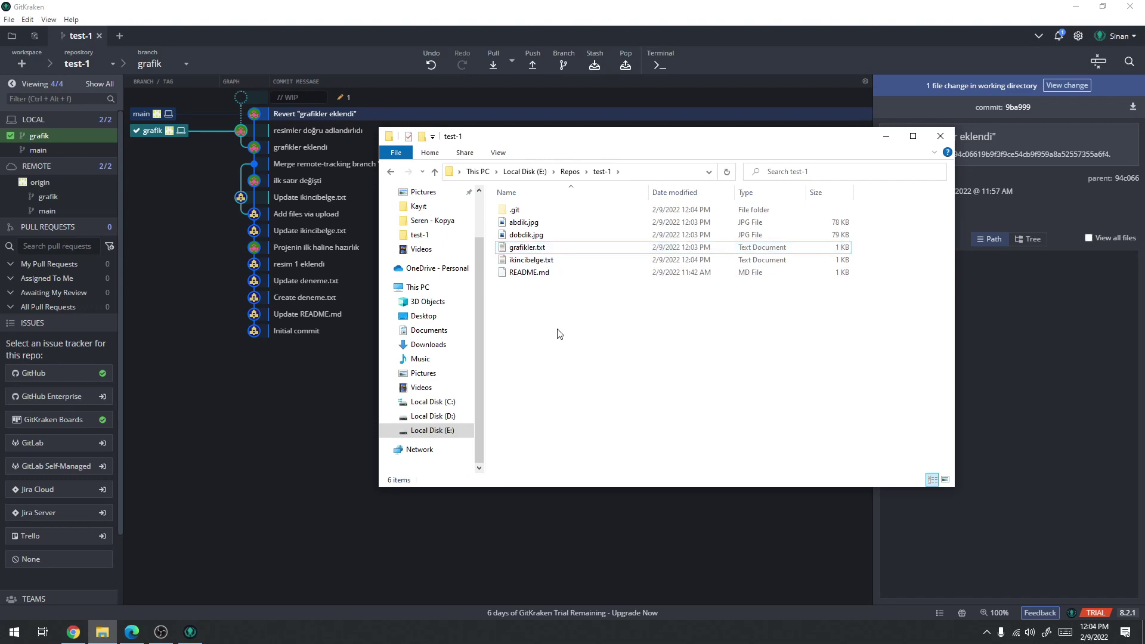
key("ctrl+v")
right_click(533, 356)
mouse_move(450, 539)
left_click(563, 535)
type("yed")
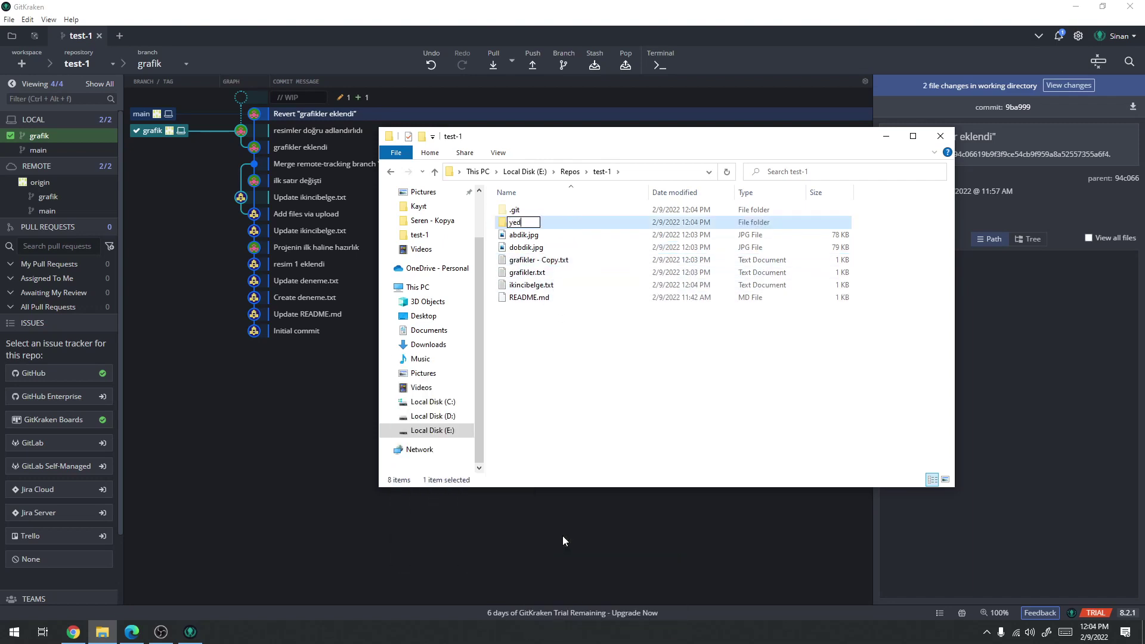
type("ekler")
key("Return")
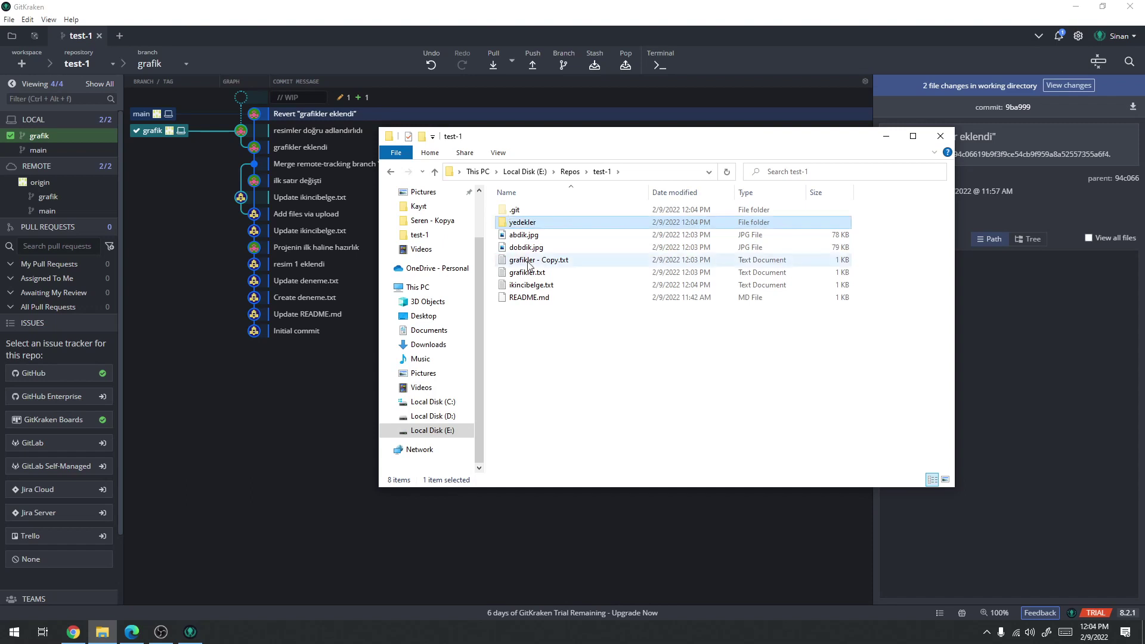
Move the grafikler.txt copy into yedekler, renamed to grafikler.txt
left_click(542, 264)
key("ctrl+c")
double_click(522, 222)
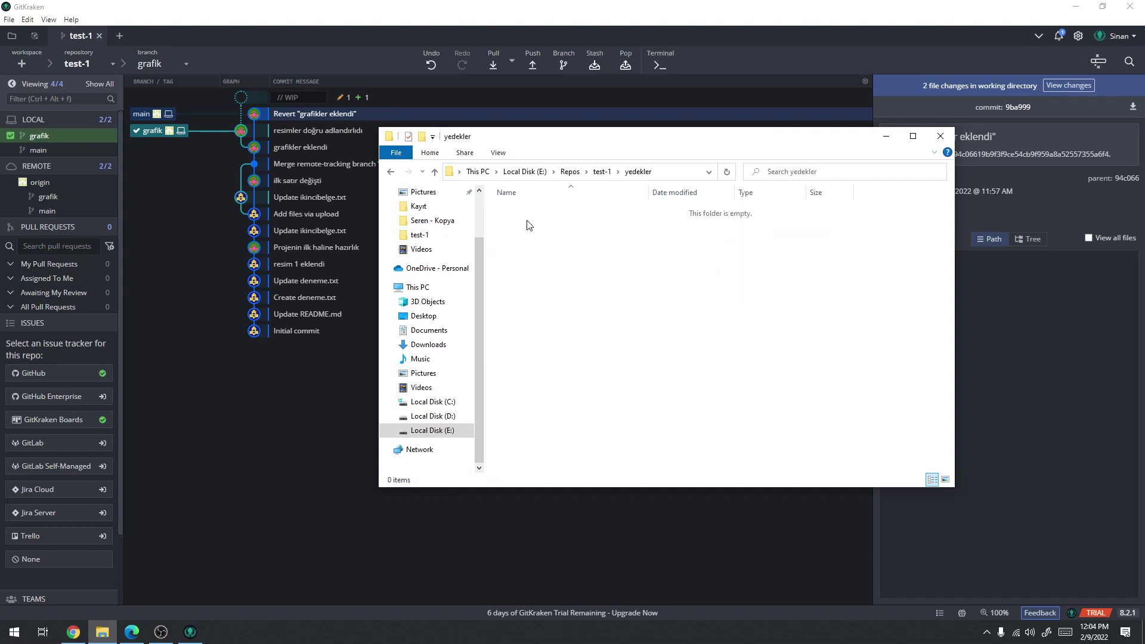
key("ctrl+v")
key("F2")
key("End")
key("BackSpace")
key("BackSpace")
key("BackSpace")
key("BackSpace")
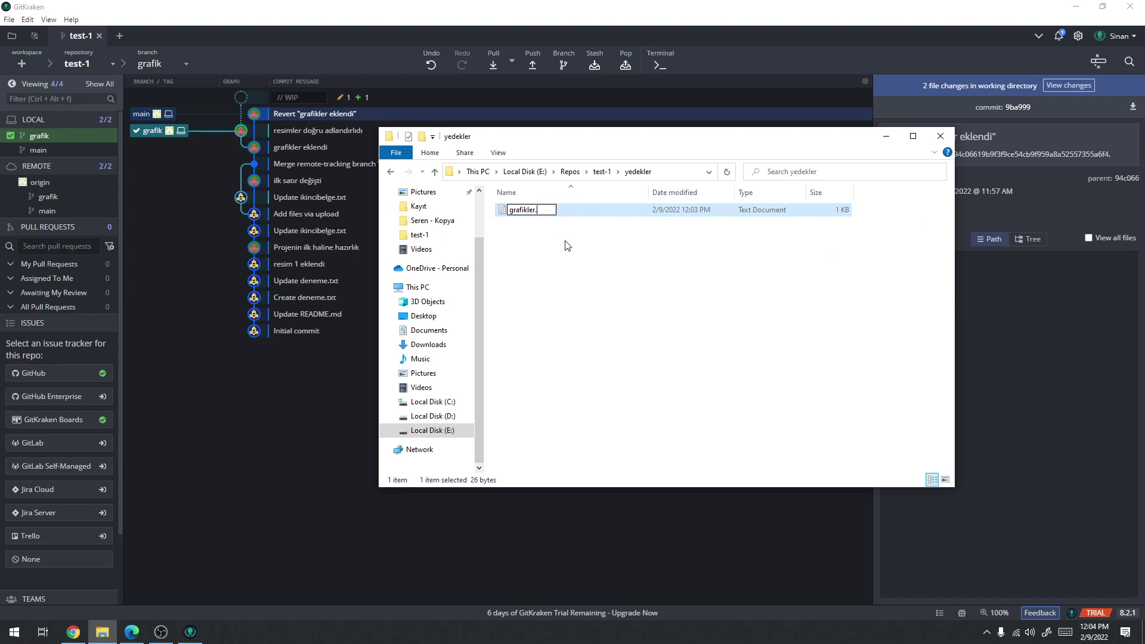
key("Return")
Return to test-1 and check the contents of ikincibelge.txt
key("BackSpace")
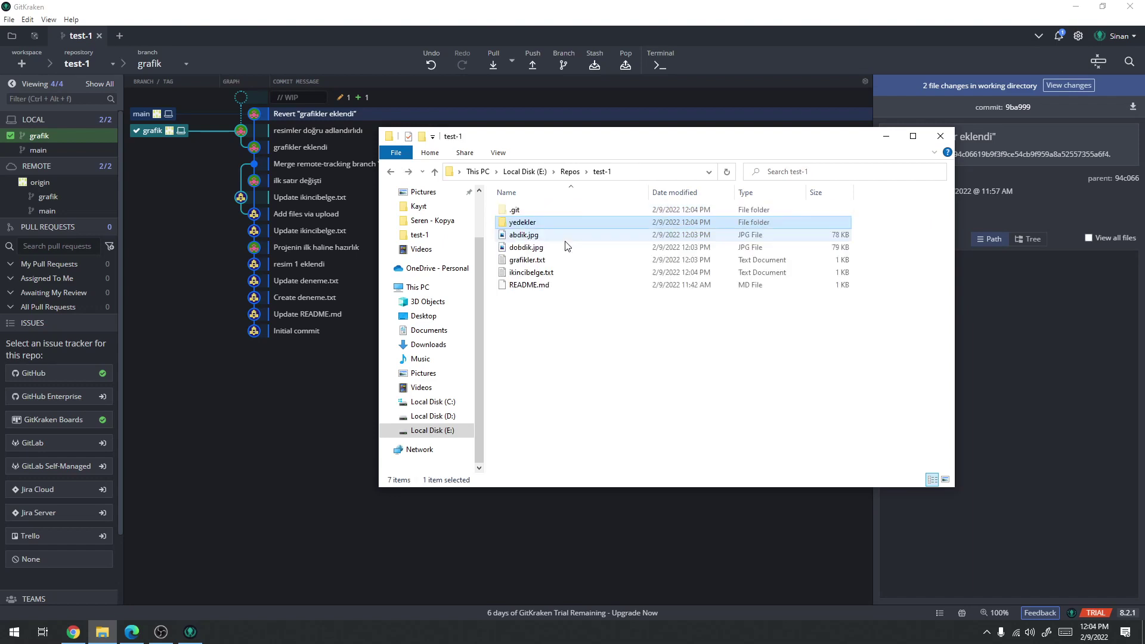
left_click(538, 272)
double_click(538, 272)
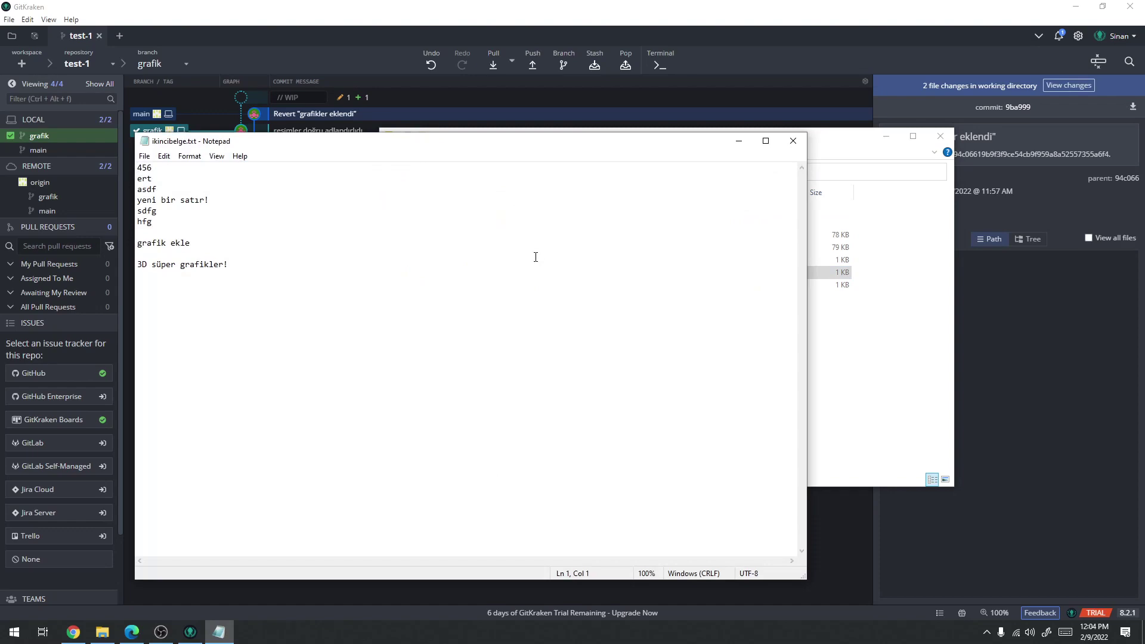
key("alt+F4")
Add the numbers 2354, 234 and 234 to grafikler.txt, save, and close the windows
double_click(497, 259)
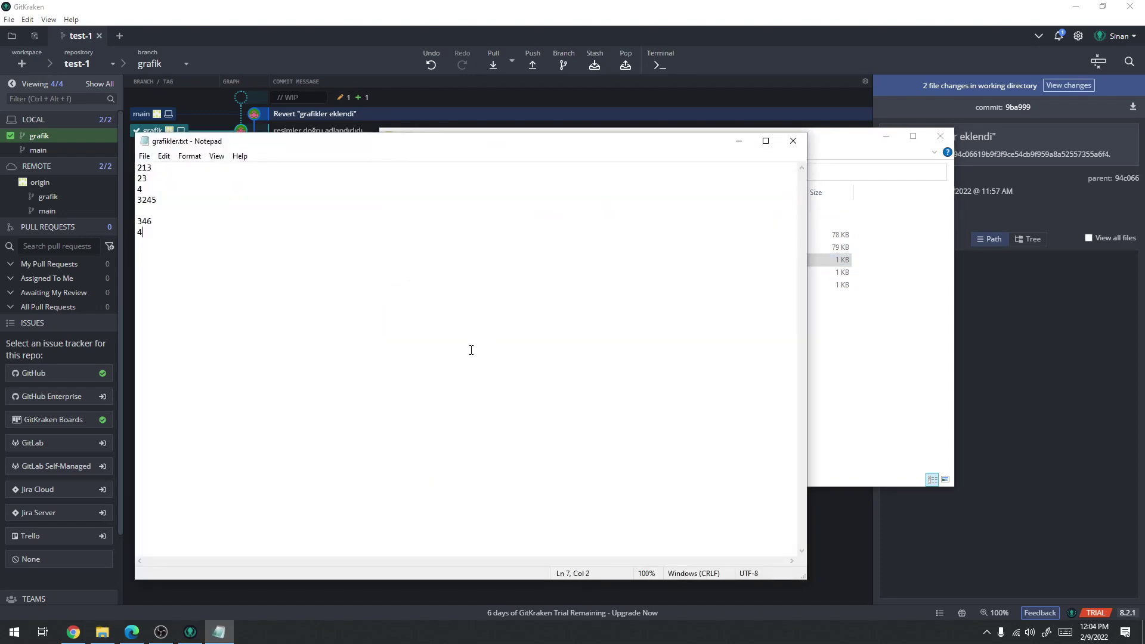
type("2354")
key("Return")
type("234")
key("Return")
type("23")
key("Return")
type("4")
key("ctrl+s")
left_click(793, 141)
key("alt+F4")
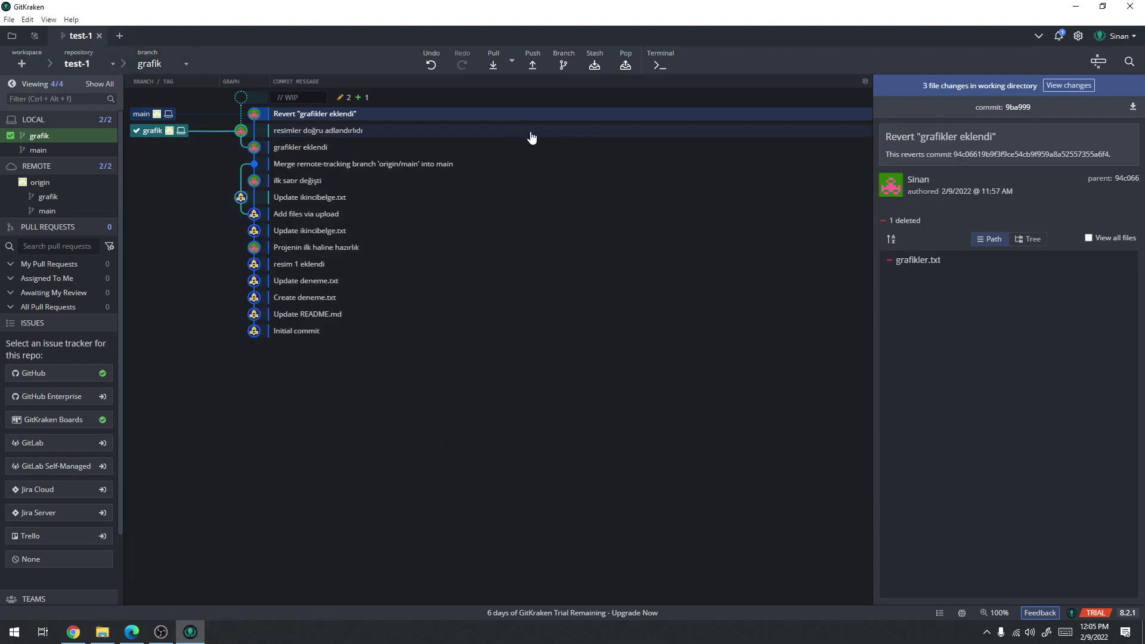
Push grafik to origin, then stage all three changed files and commit them as 'Grafik v2'
left_click(532, 63)
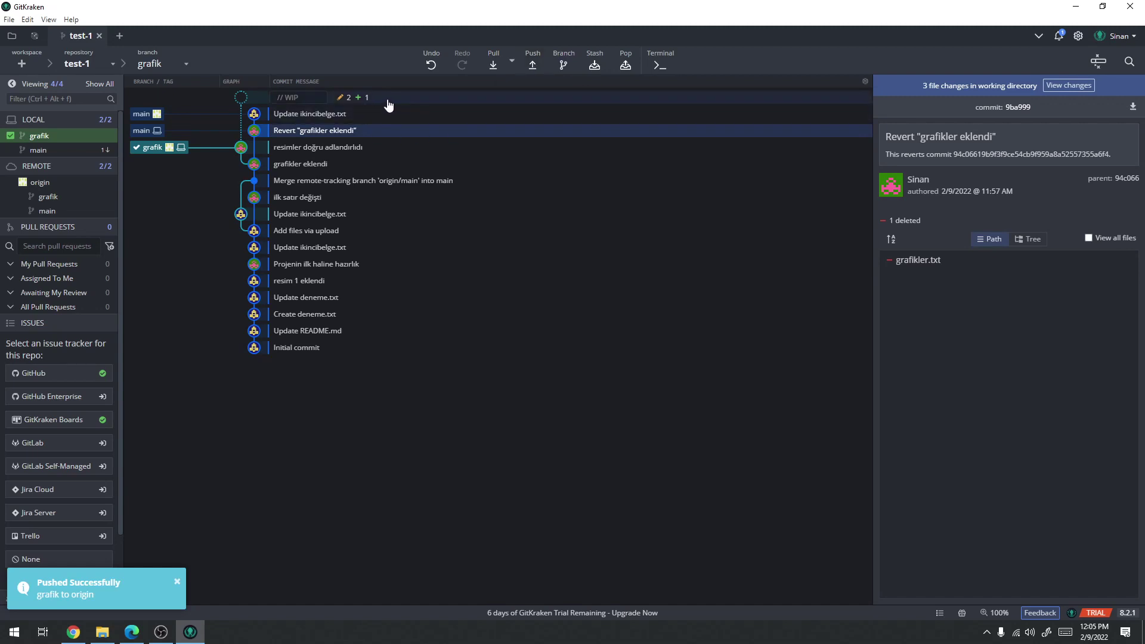
left_click(1058, 87)
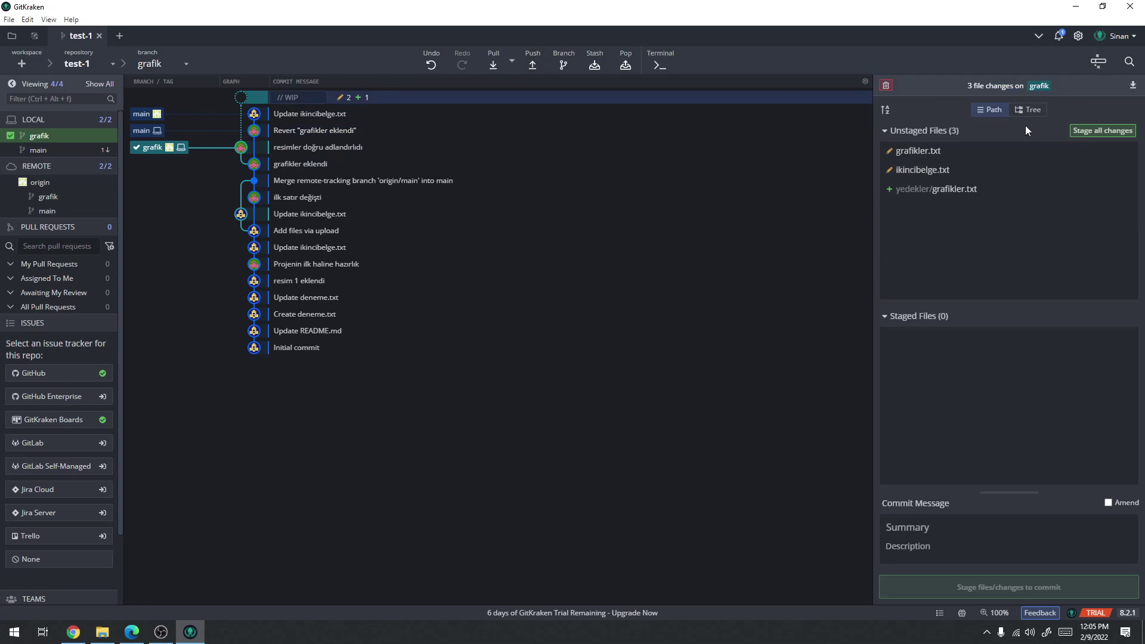
left_click(1078, 134)
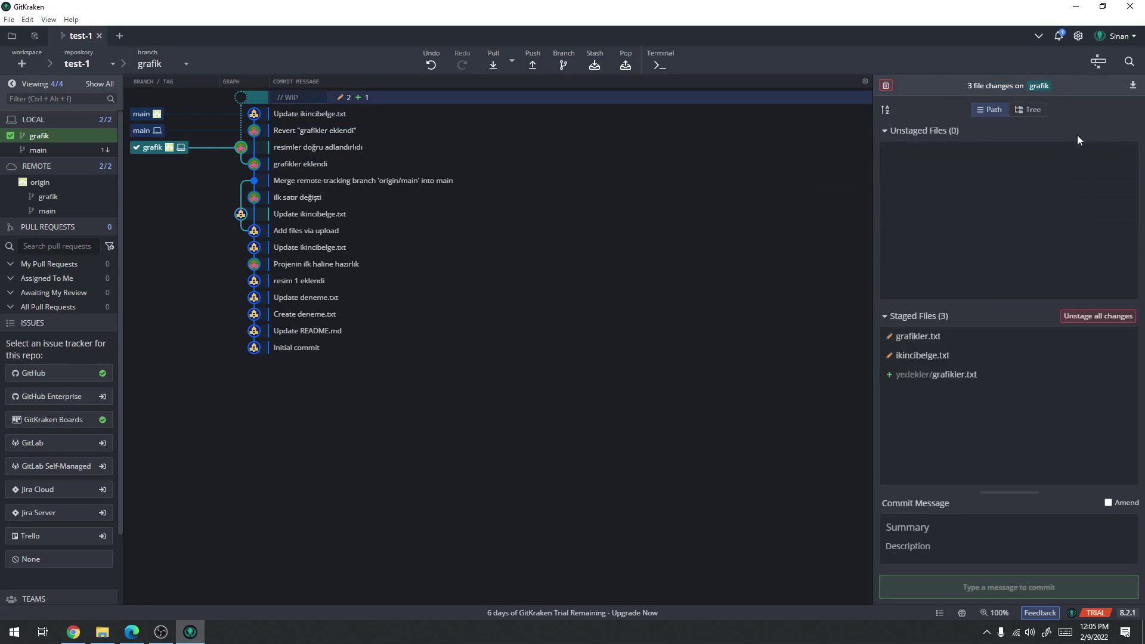
left_click(936, 531)
type("Grafik c")
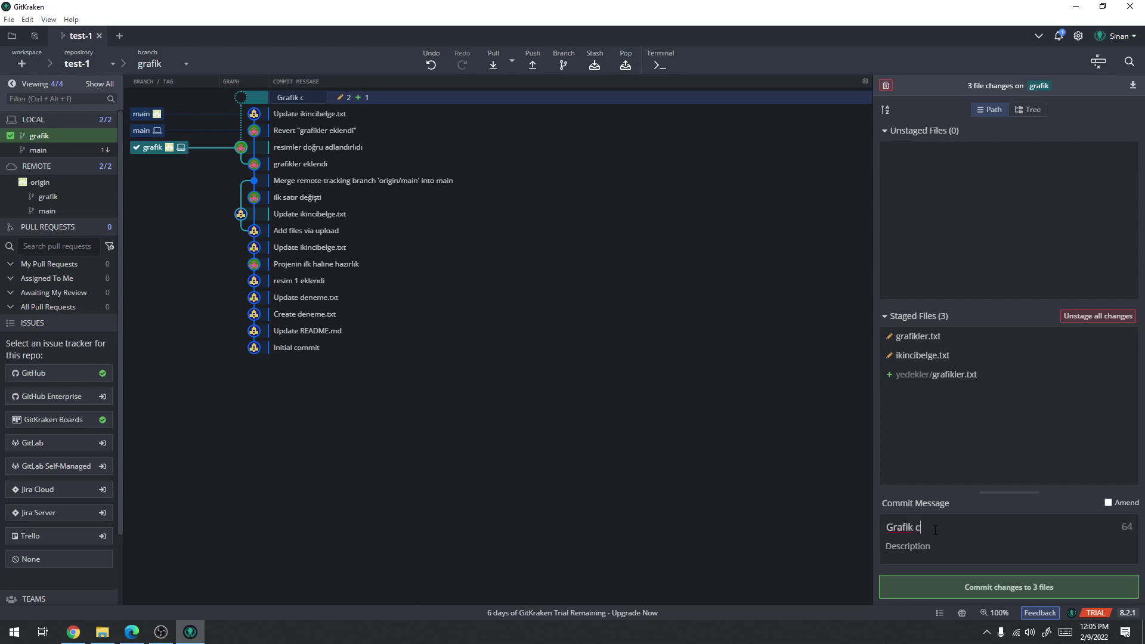
key("BackSpace")
type("v1")
left_click(991, 588)
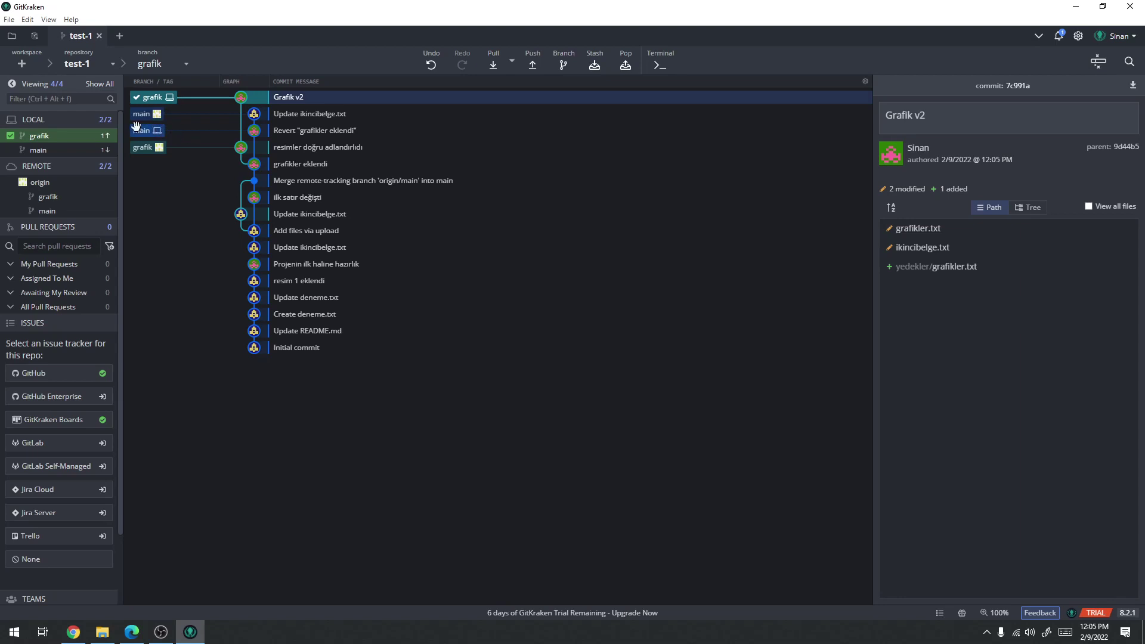
Inspect the Revert, Update ikincibelge.txt and Grafik v2 commits, then switch to GitHub's test-1 page
left_click(309, 136)
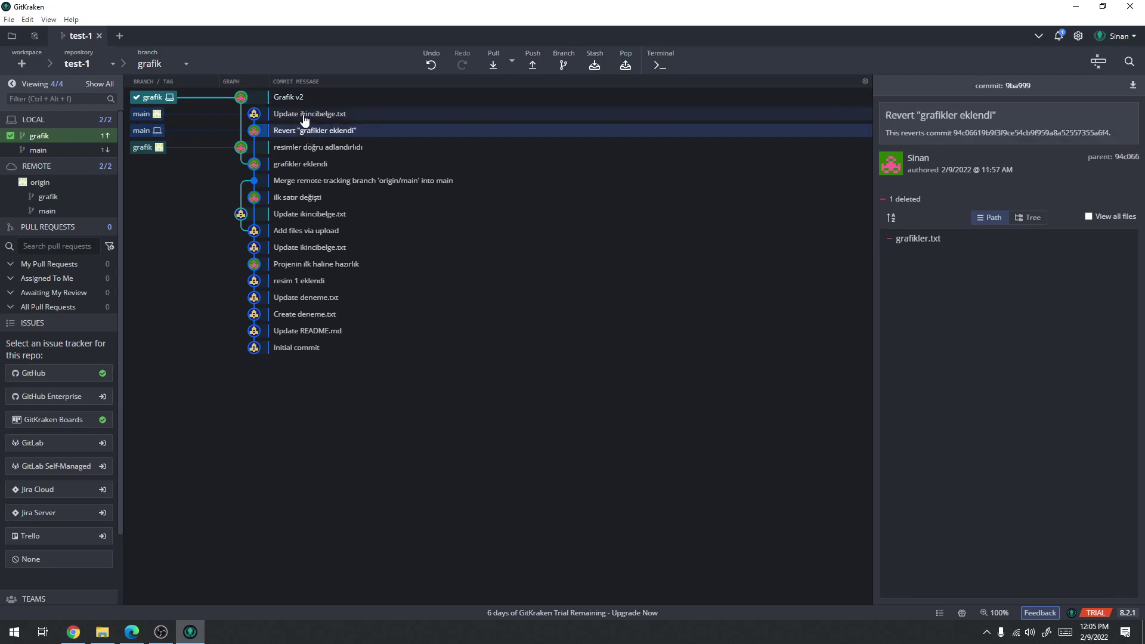
left_click(305, 115)
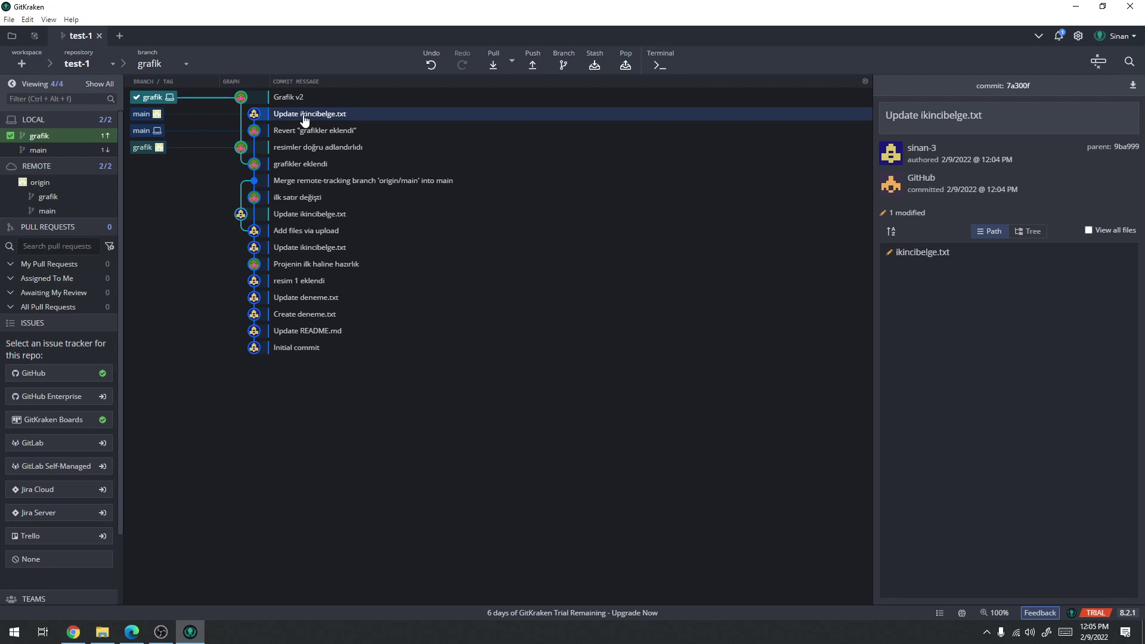
left_click(307, 99)
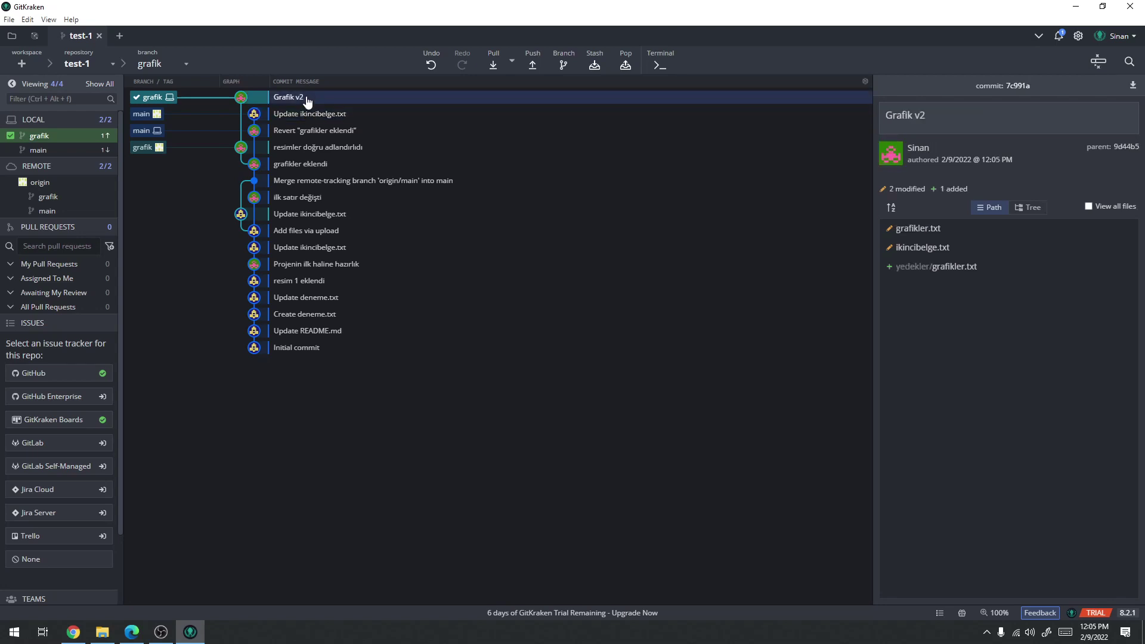
left_click(73, 631)
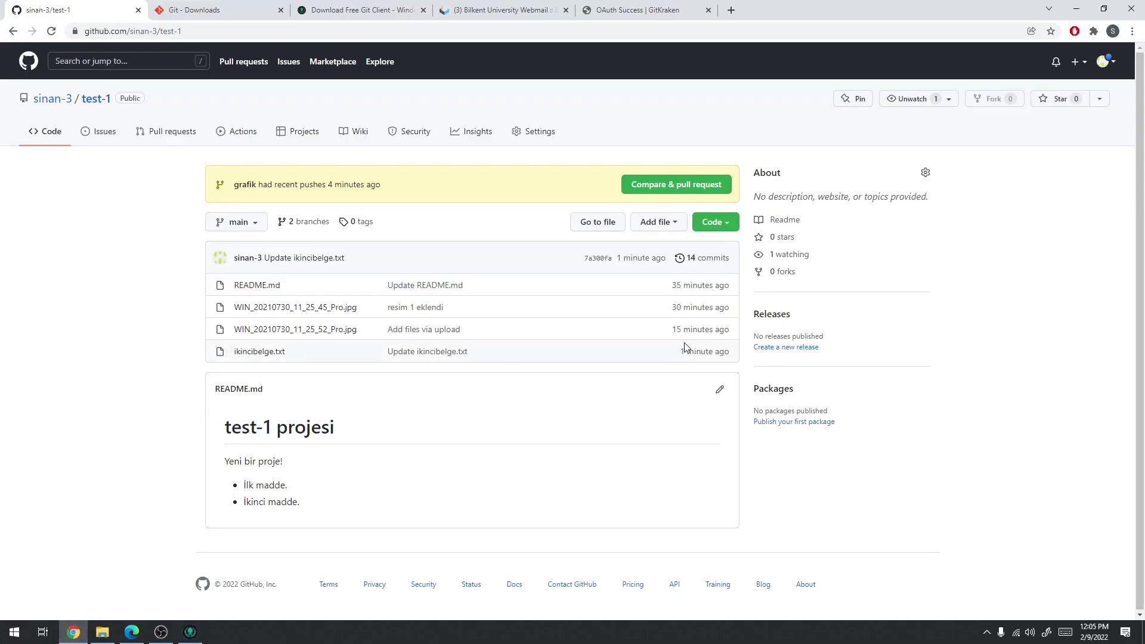
Create a new file network.txt on GitHub with lines of numbers (123, 12, 124 2 34.23…)
left_click(667, 225)
left_click(649, 248)
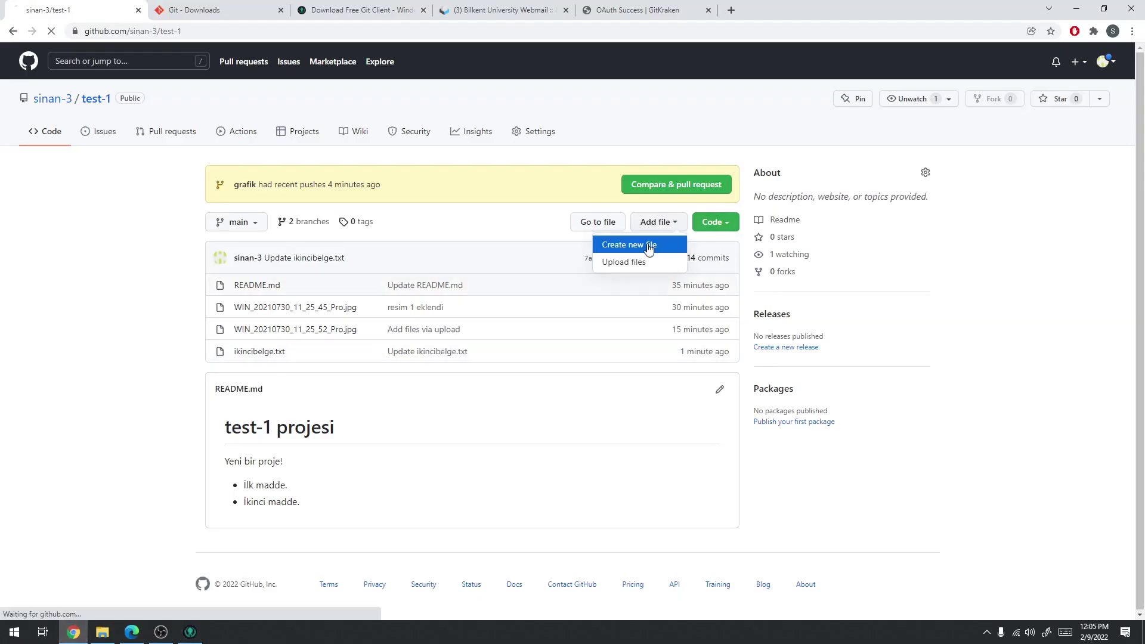
type("network.txt")
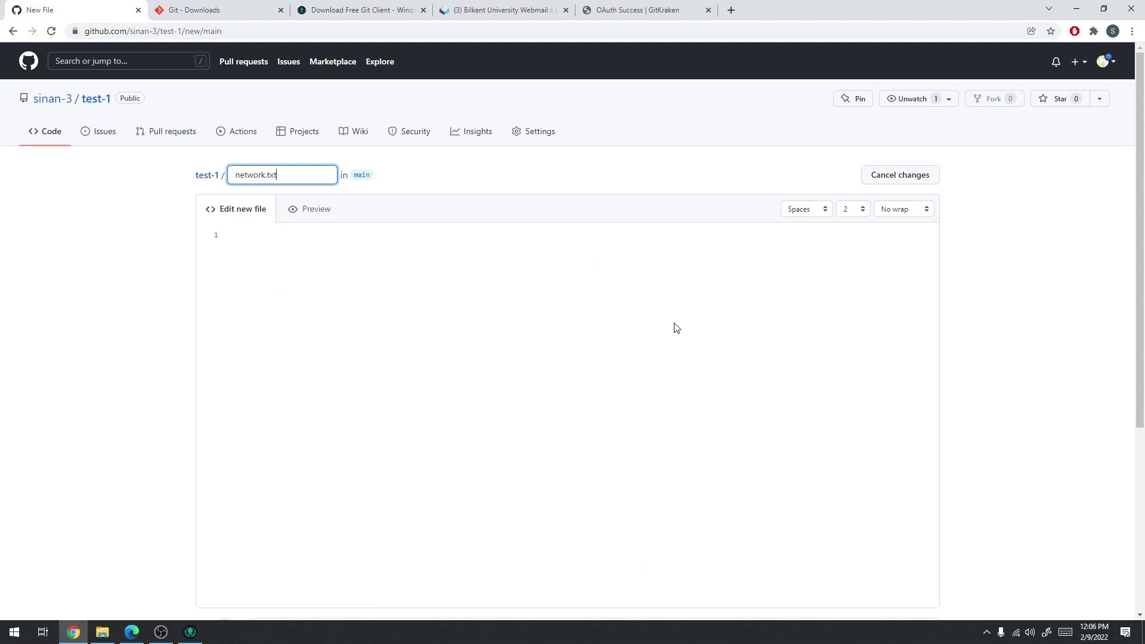
left_click(571, 341)
type("123")
key("Return")
type("12")
key("Return")
key("Return")
type("124 2 34.23 4.2.34 .234 .2.3")
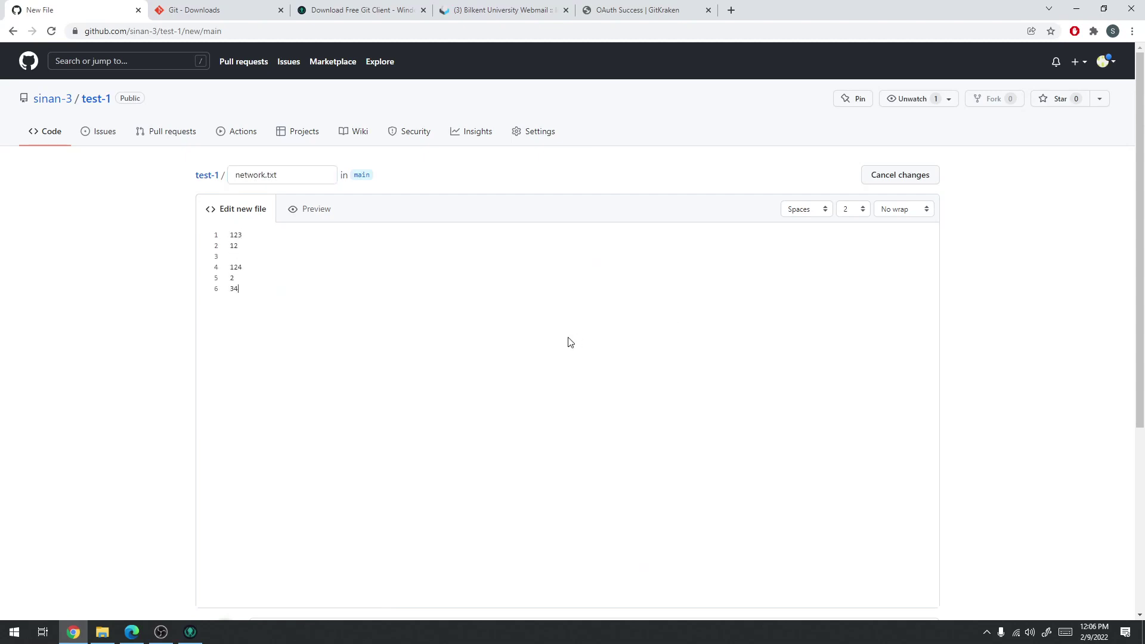
Commit network.txt directly to main and return to GitKraken
scroll(1012, 328, "down", 5)
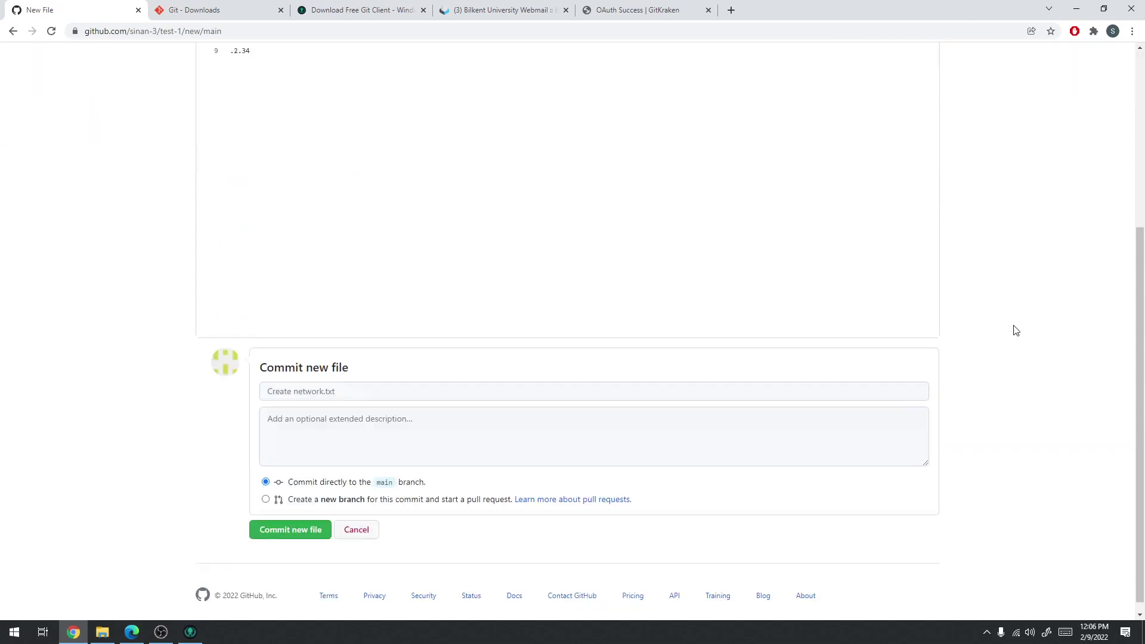
left_click(319, 529)
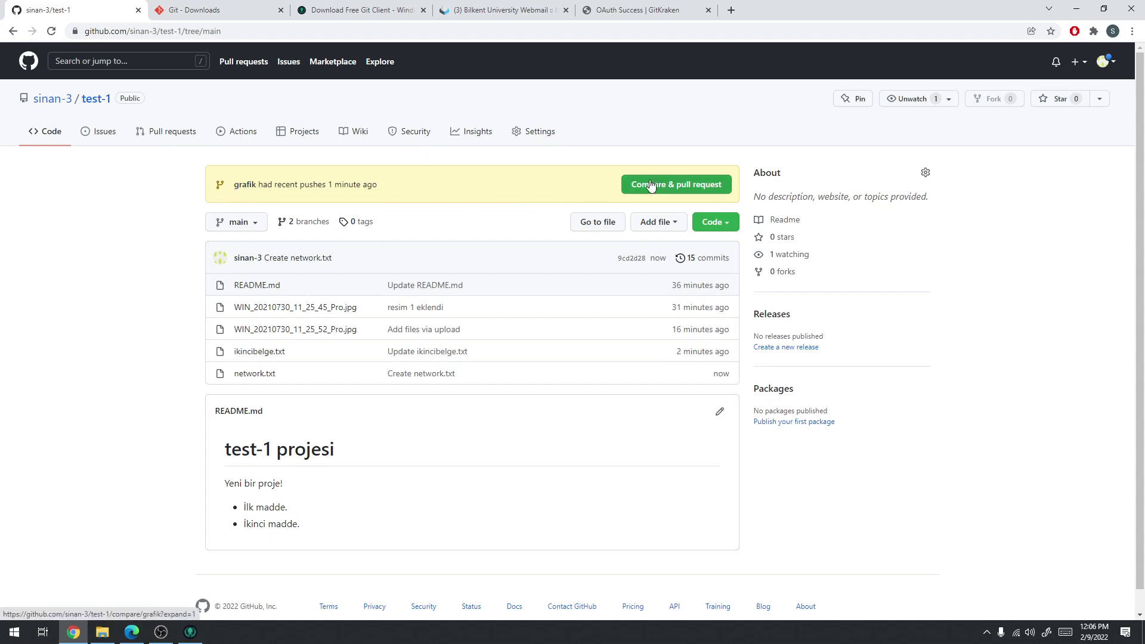
left_click(255, 230)
left_click(685, 149)
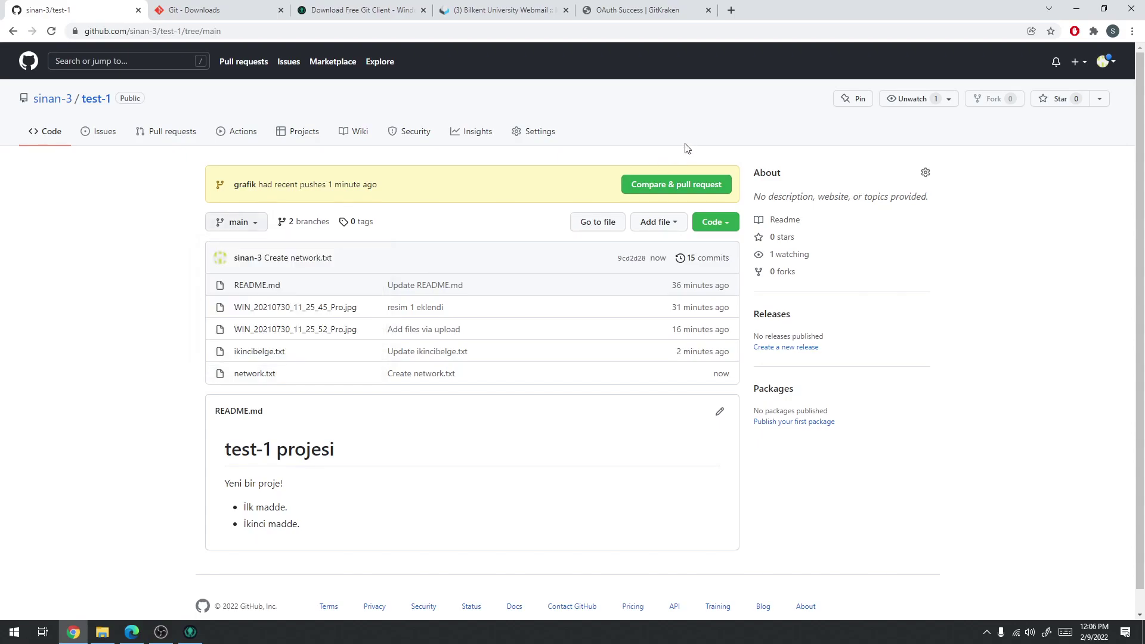
left_click(1078, 7)
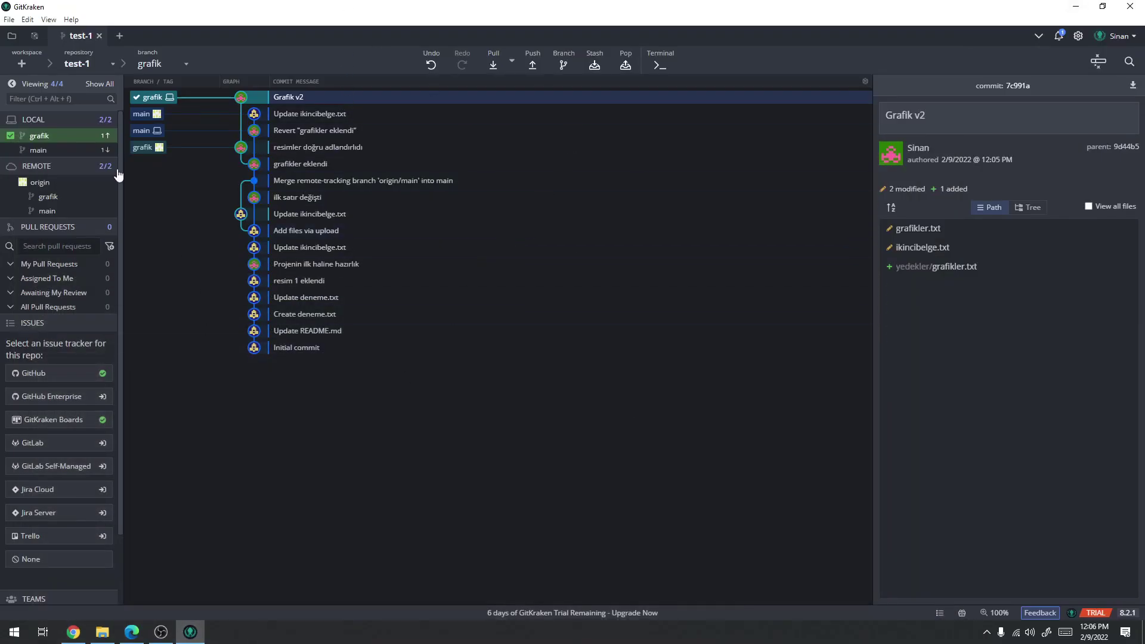
left_click(1039, 37)
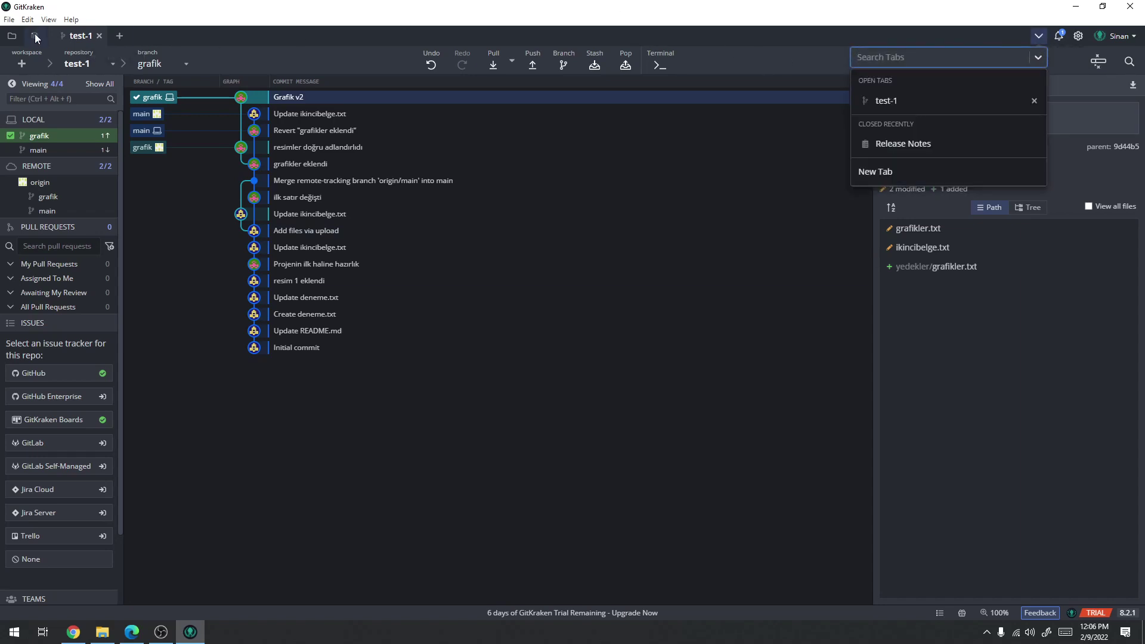
left_click(52, 19)
mouse_move(71, 21)
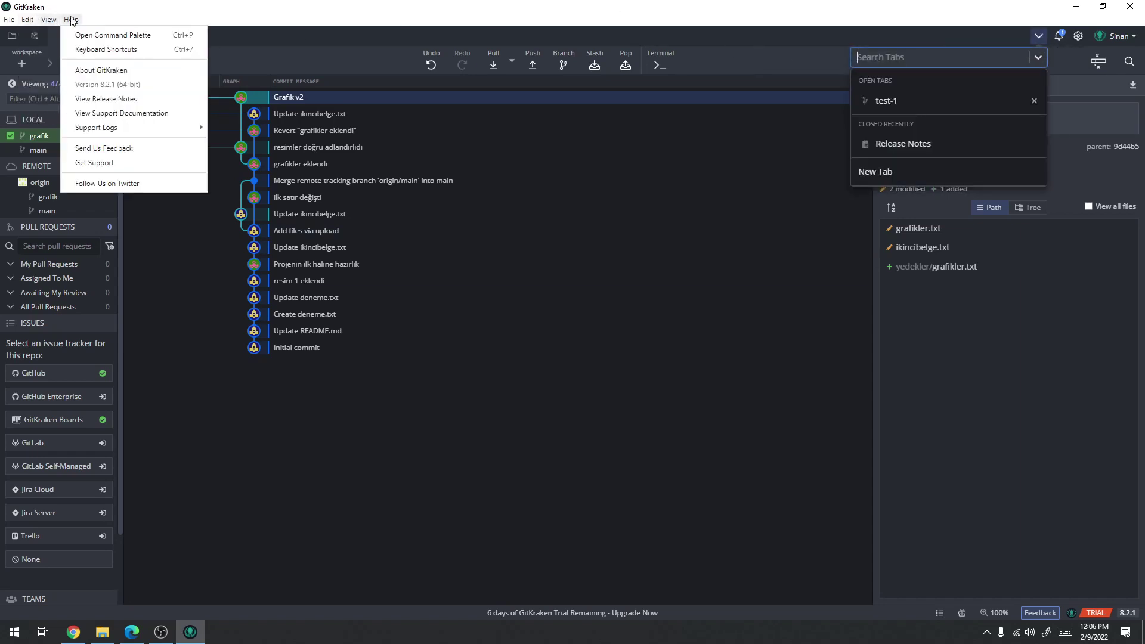
left_click(154, 7)
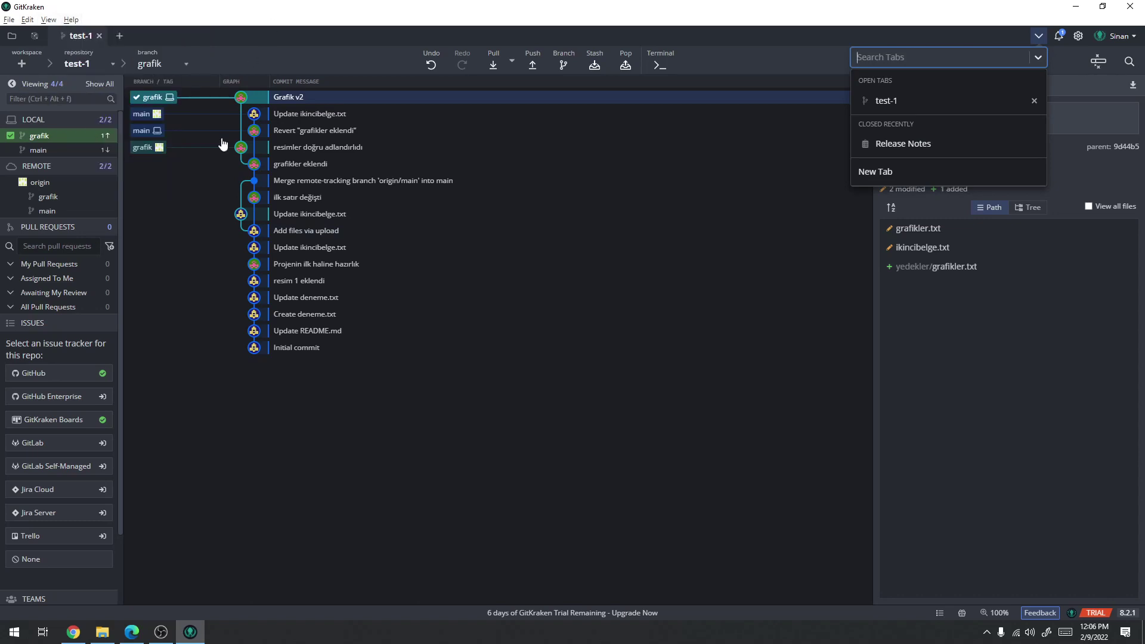
left_click(474, 439)
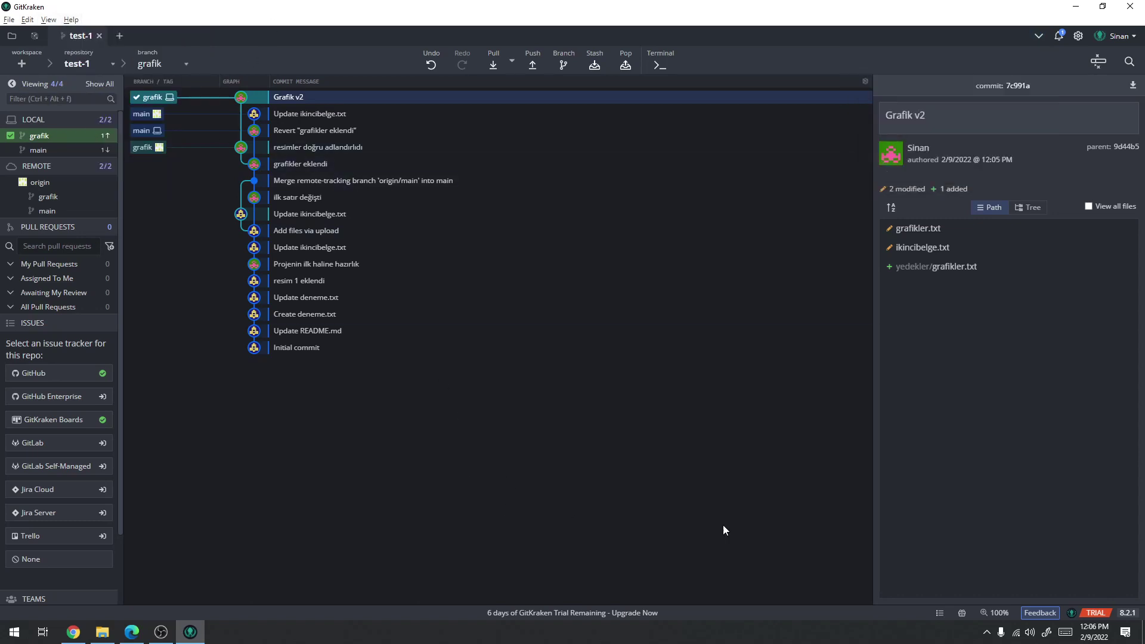
scroll(68, 242, "down", 3)
scroll(68, 242, "up", 3)
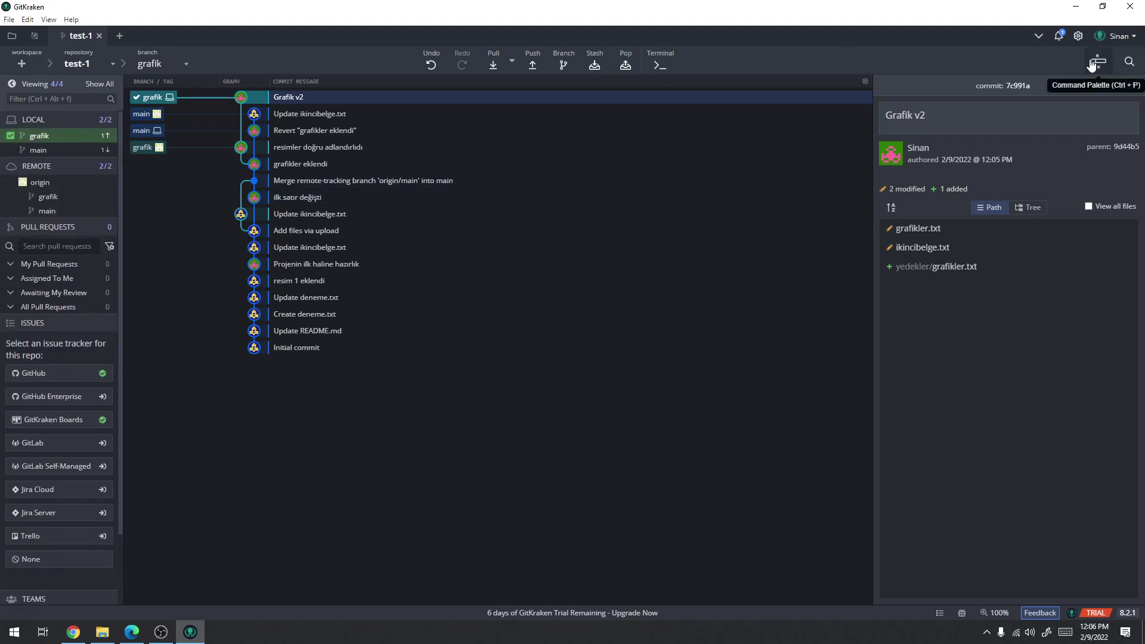
left_click(1114, 37)
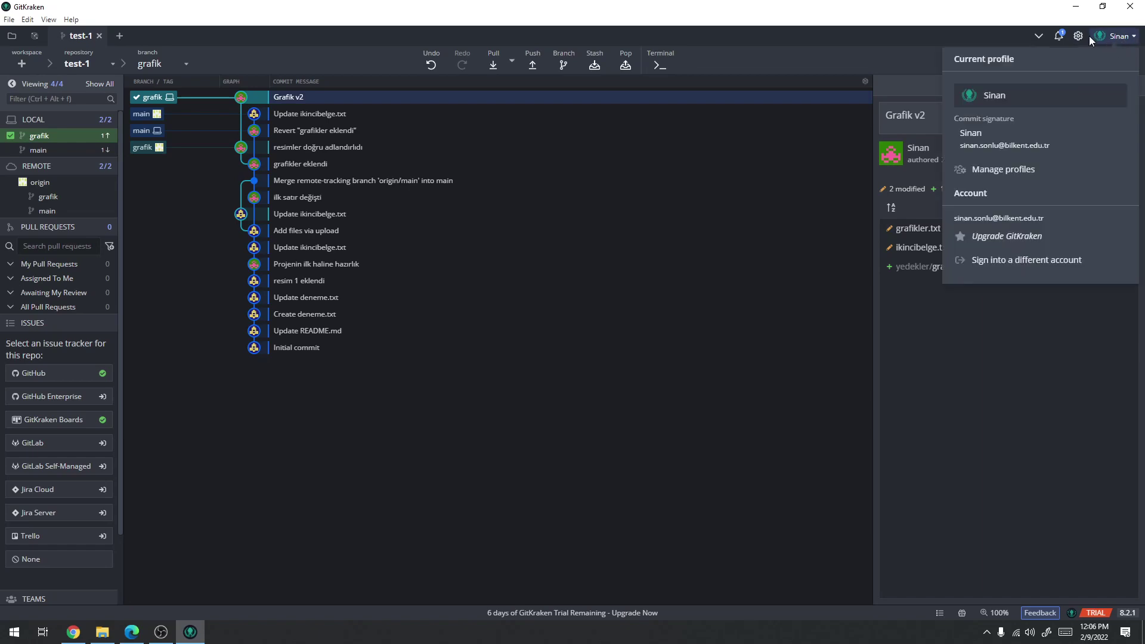
left_click(1039, 36)
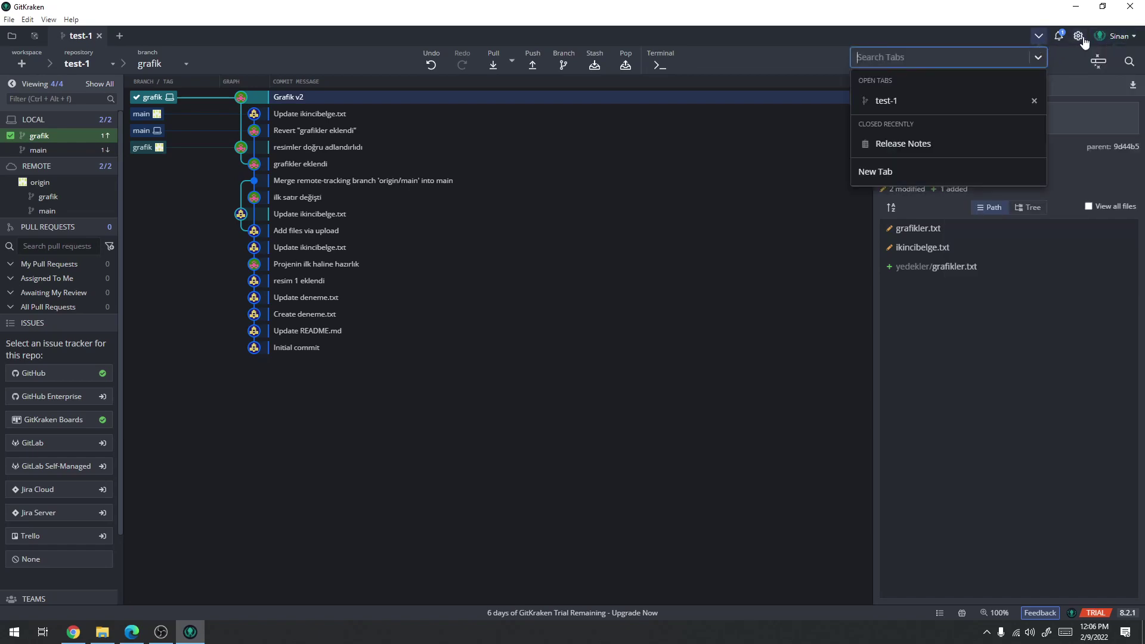
left_click(1078, 37)
left_click(1080, 38)
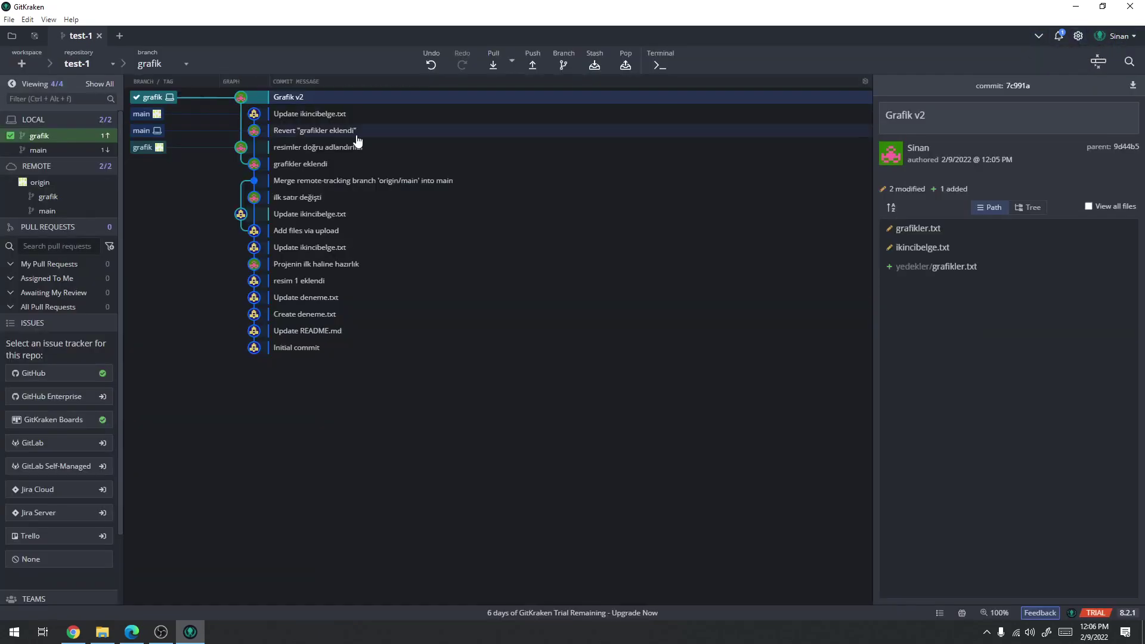
left_click(73, 633)
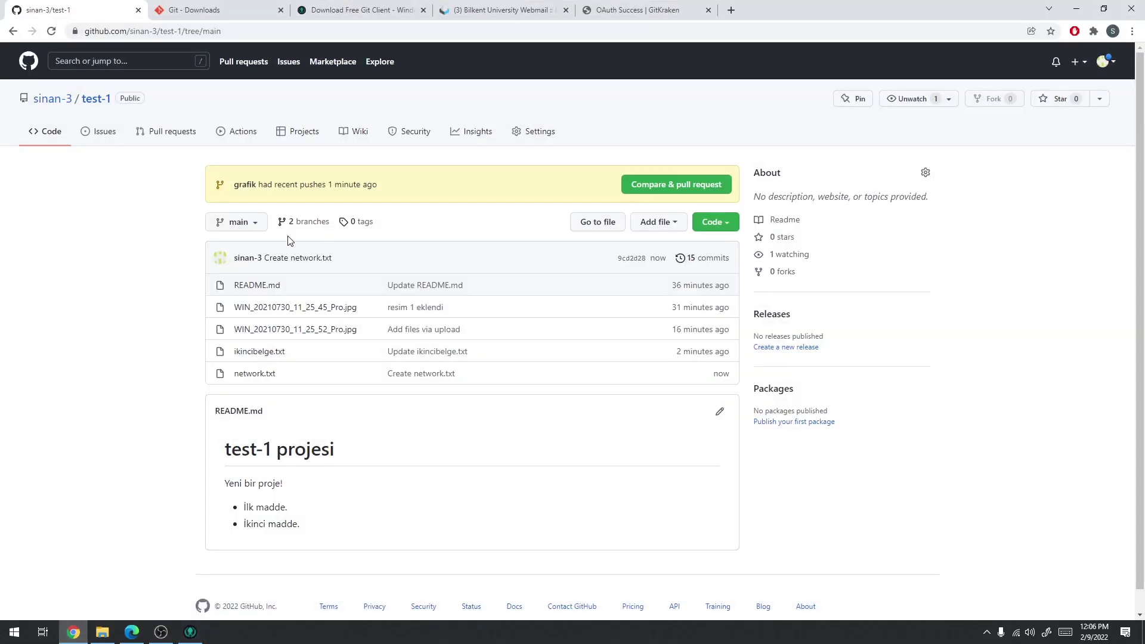
key("F5")
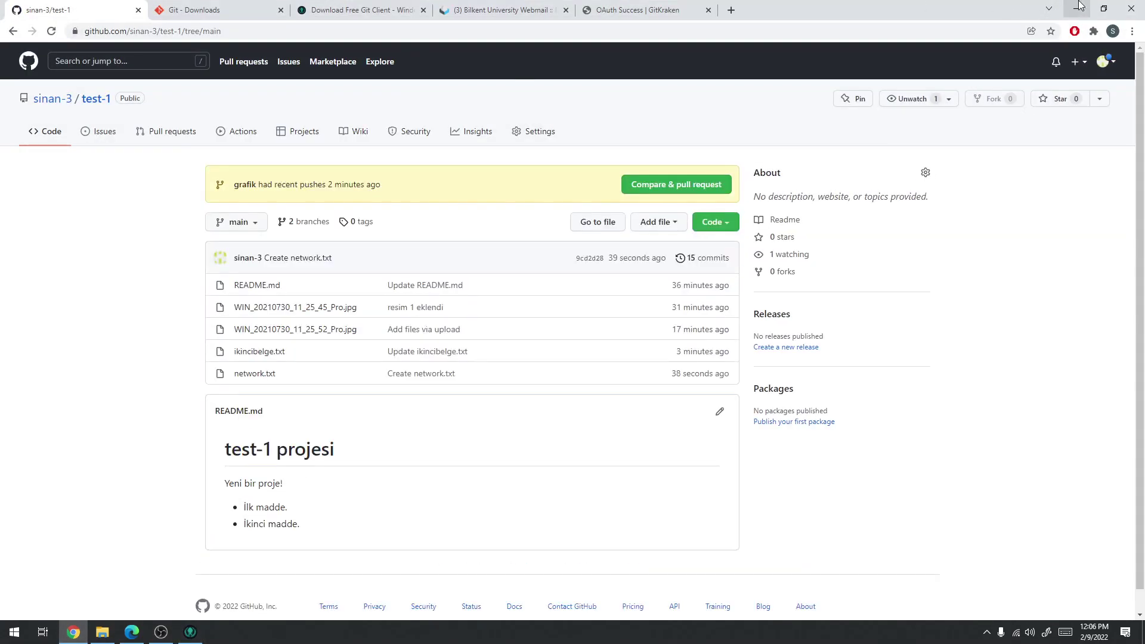
key("alt+Tab")
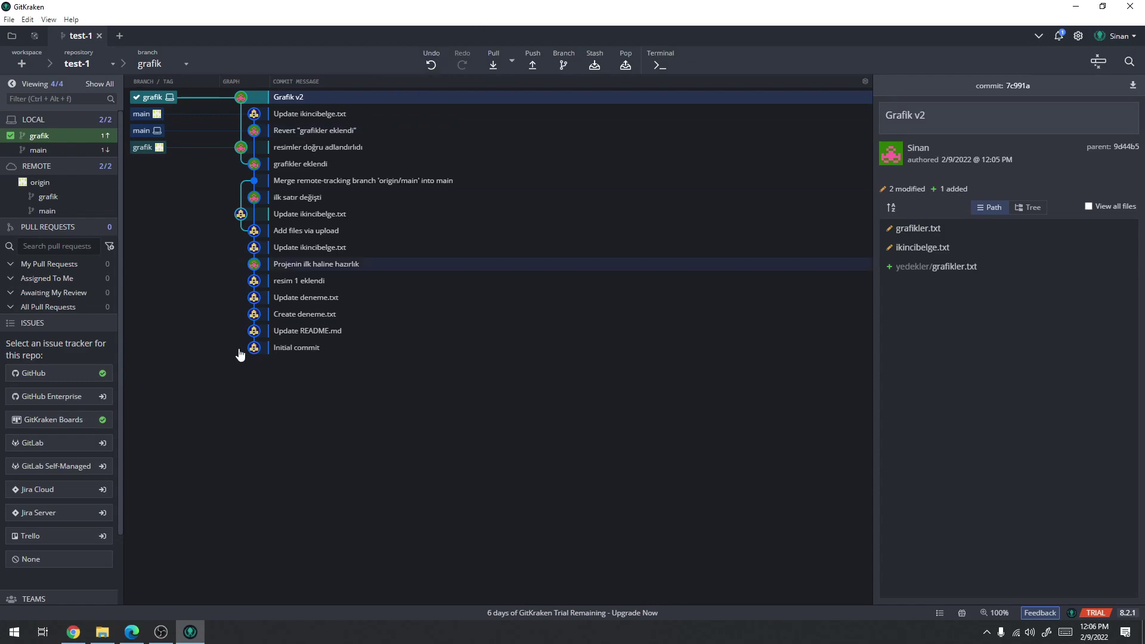
Add two 'asd' lines to the local grafikler.txt in Notepad and save it
left_click(102, 632)
double_click(523, 261)
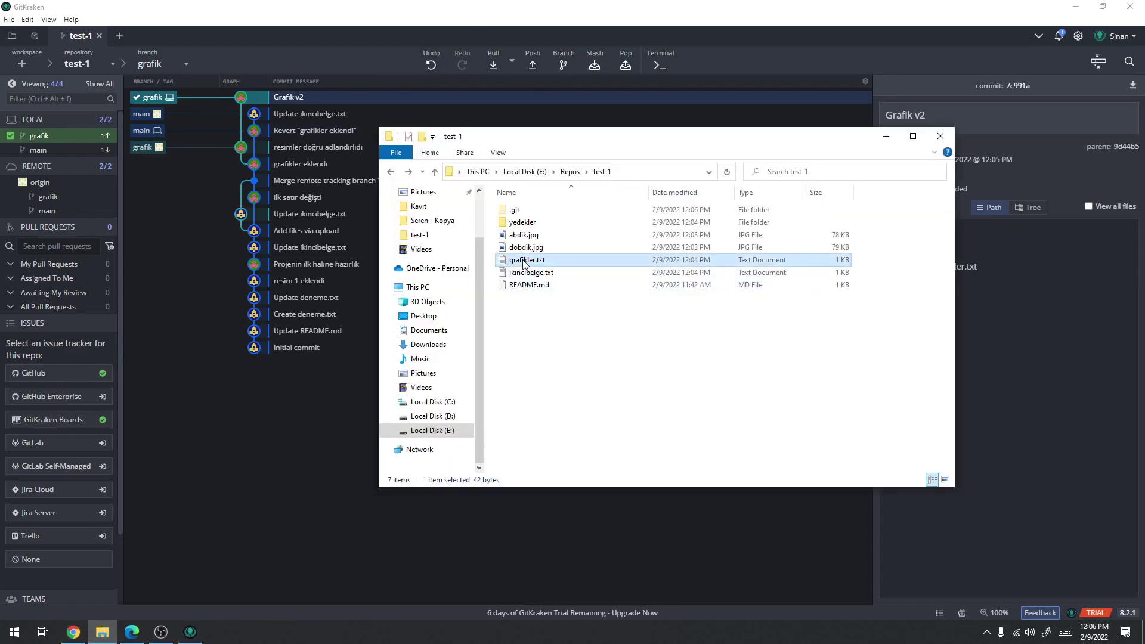
left_click(491, 435)
type("asd")
key("Return")
type("as")
key("Return")
type("d")
key("ctrl+s")
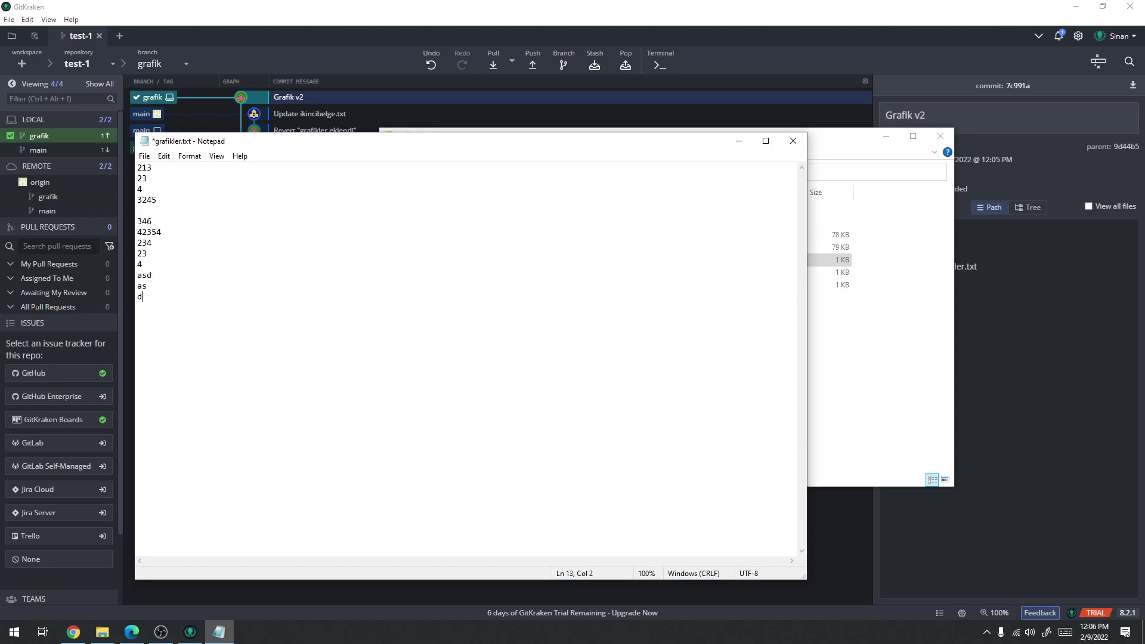
left_click(793, 142)
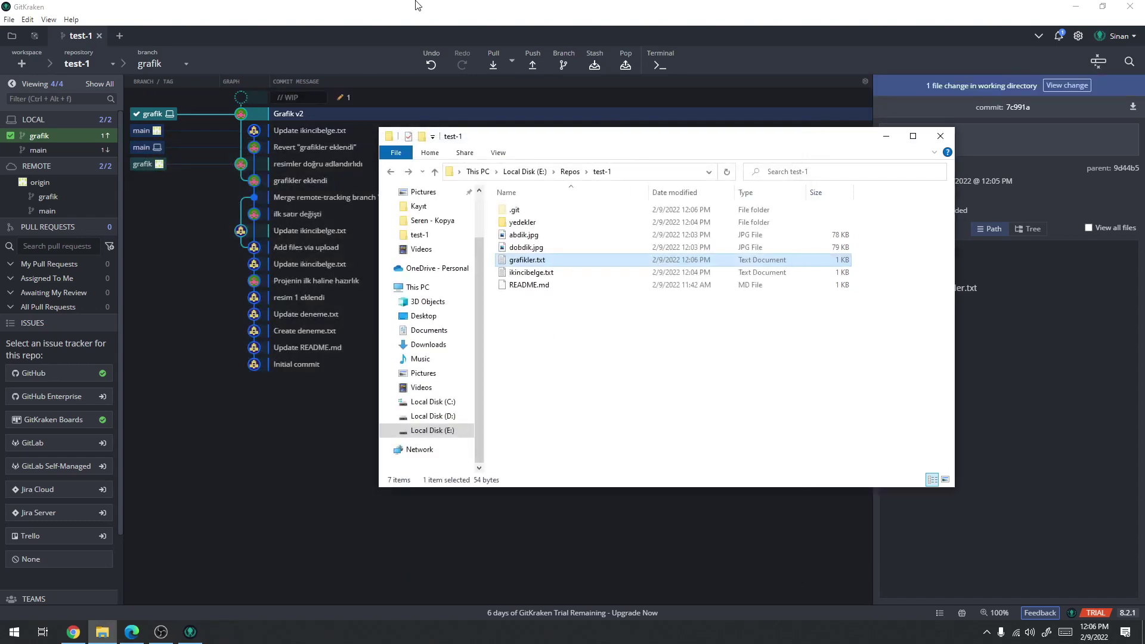
Stage the grafikler.txt change in GitKraken and commit it on grafik as 'g3'
left_click(195, 141)
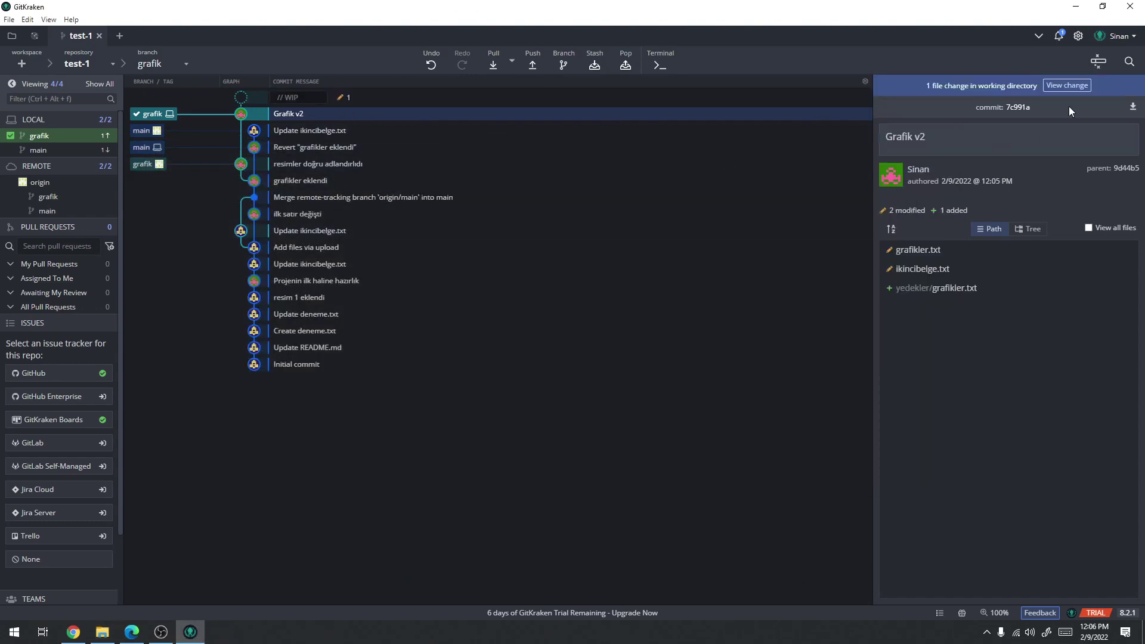
left_click(1073, 86)
left_click(1098, 132)
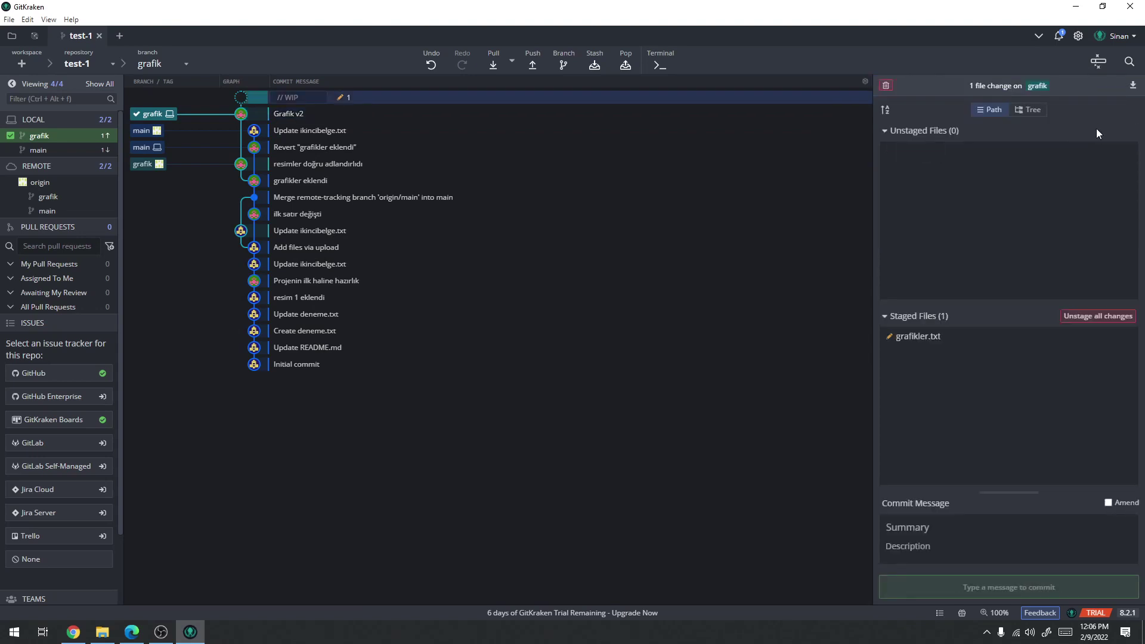
left_click(989, 527)
type("v3")
left_click(998, 586)
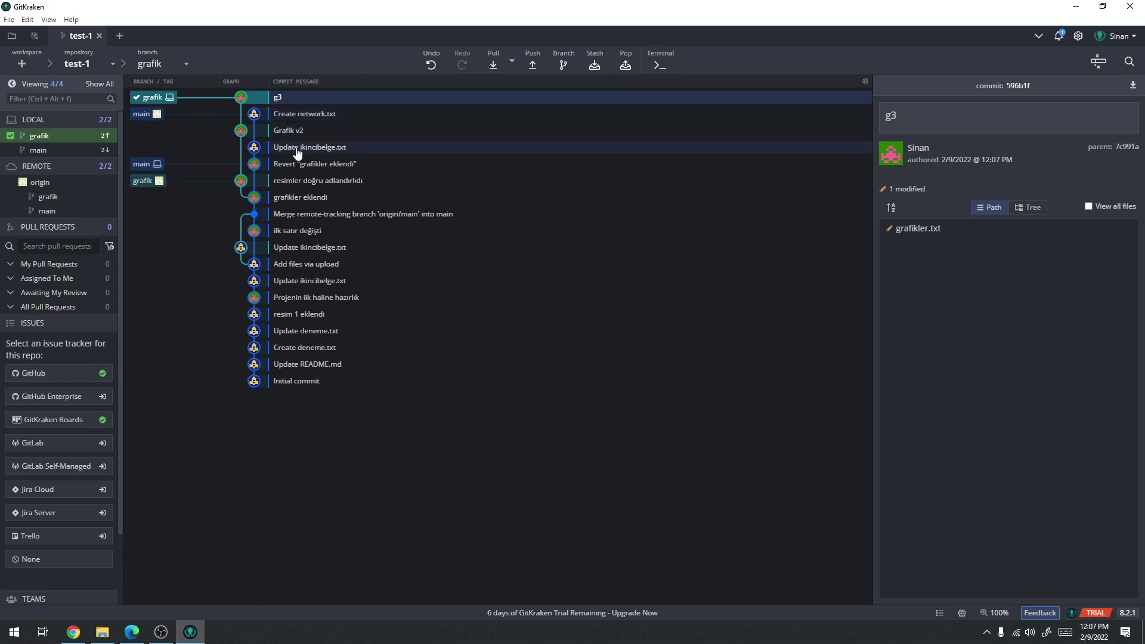
left_click(162, 65)
Check out main, view its folder, and fast-forward pull origin's 'Create network.txt' commit
left_click(164, 100)
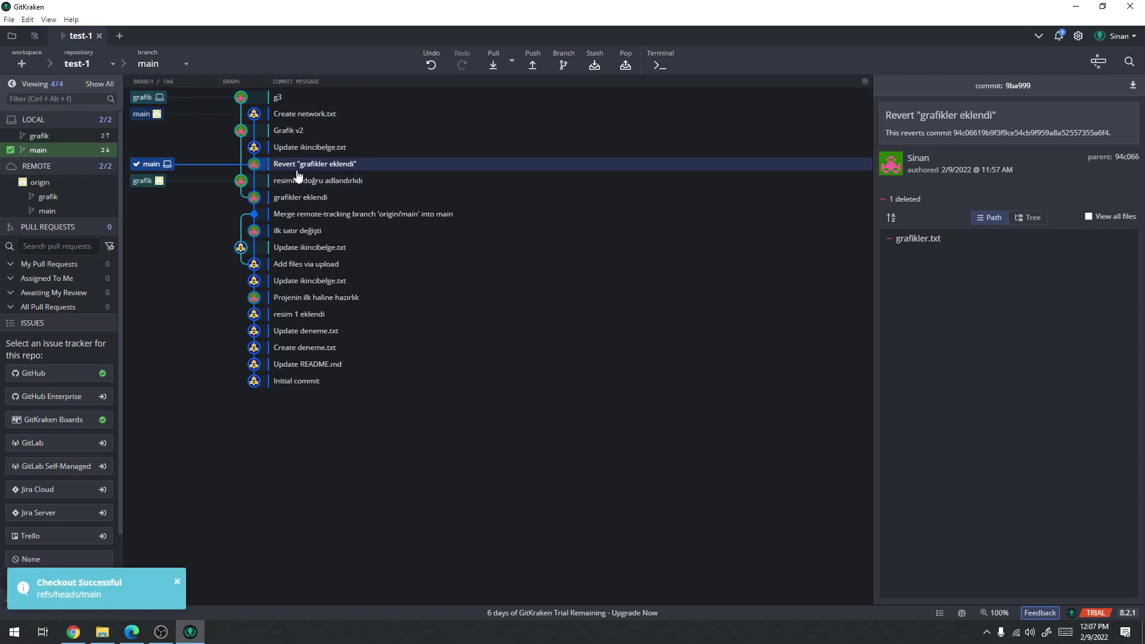
left_click(103, 632)
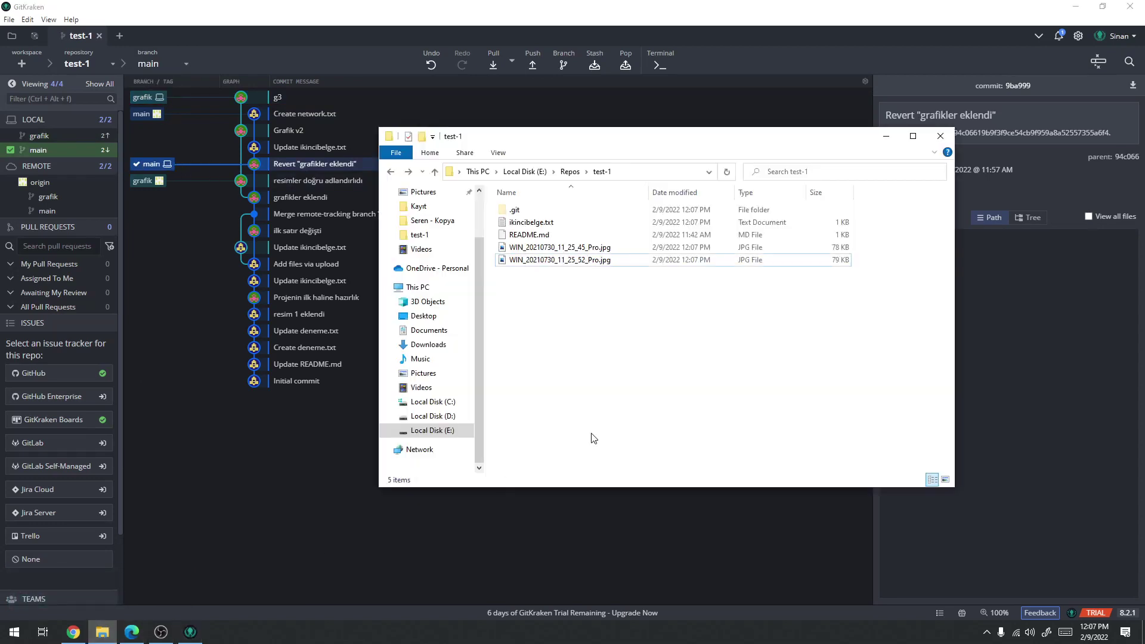
left_click(416, 7)
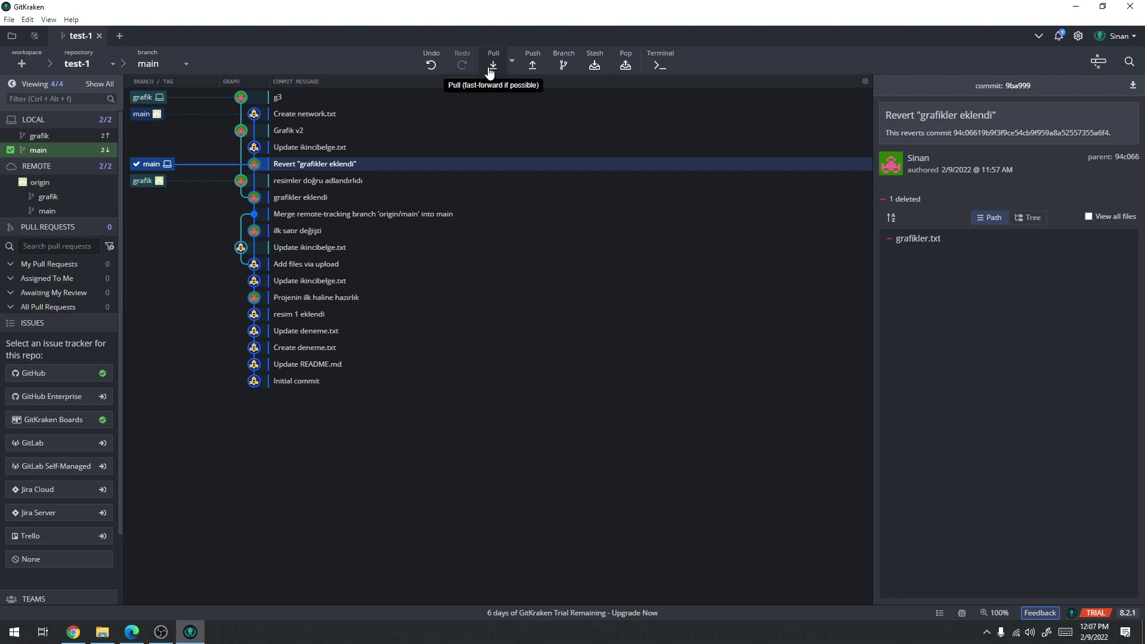
left_click(493, 65)
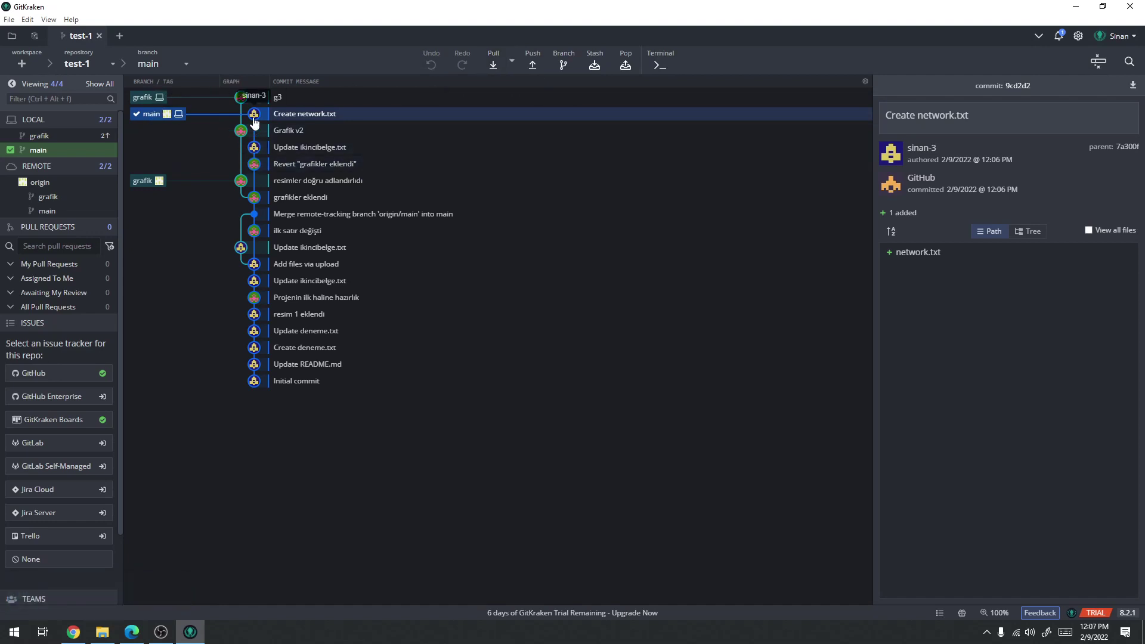
Confirm network.txt now appears in main's repository folder, then check out grafik again
left_click(102, 631)
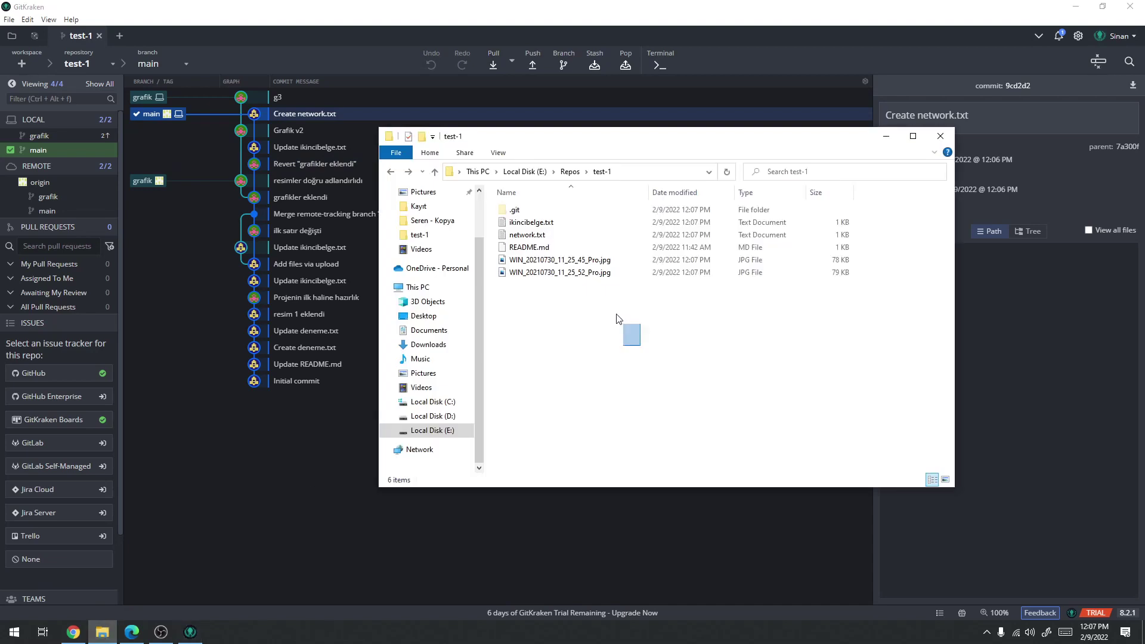
left_click_drag(660, 346, 553, 220)
left_click(568, 347)
left_click(562, 274)
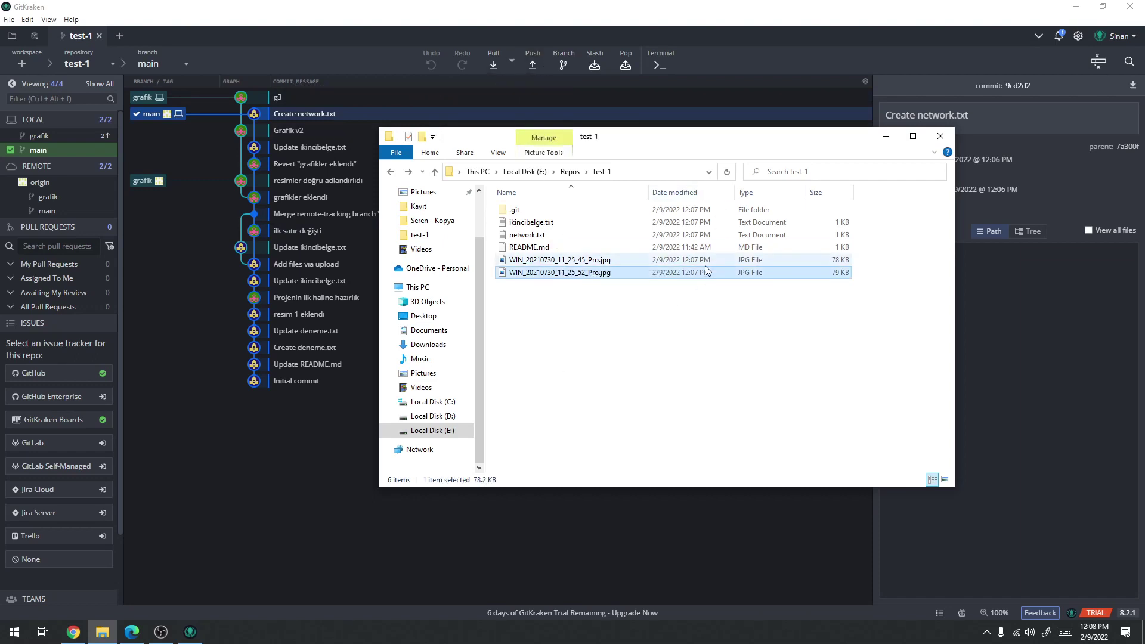
left_click(388, 4)
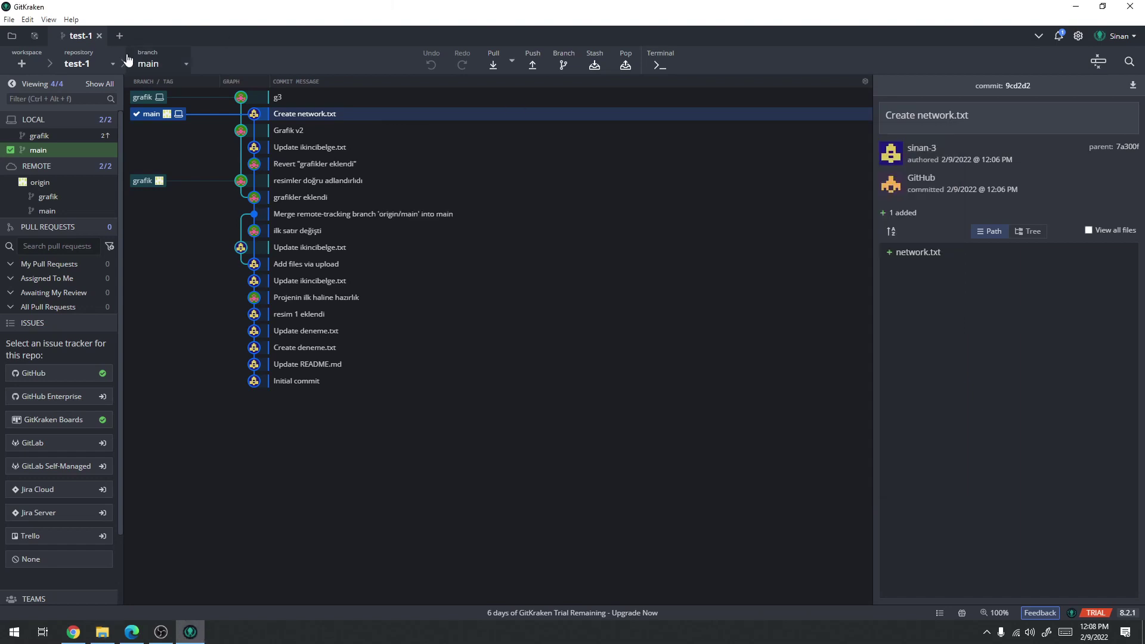
double_click(169, 96)
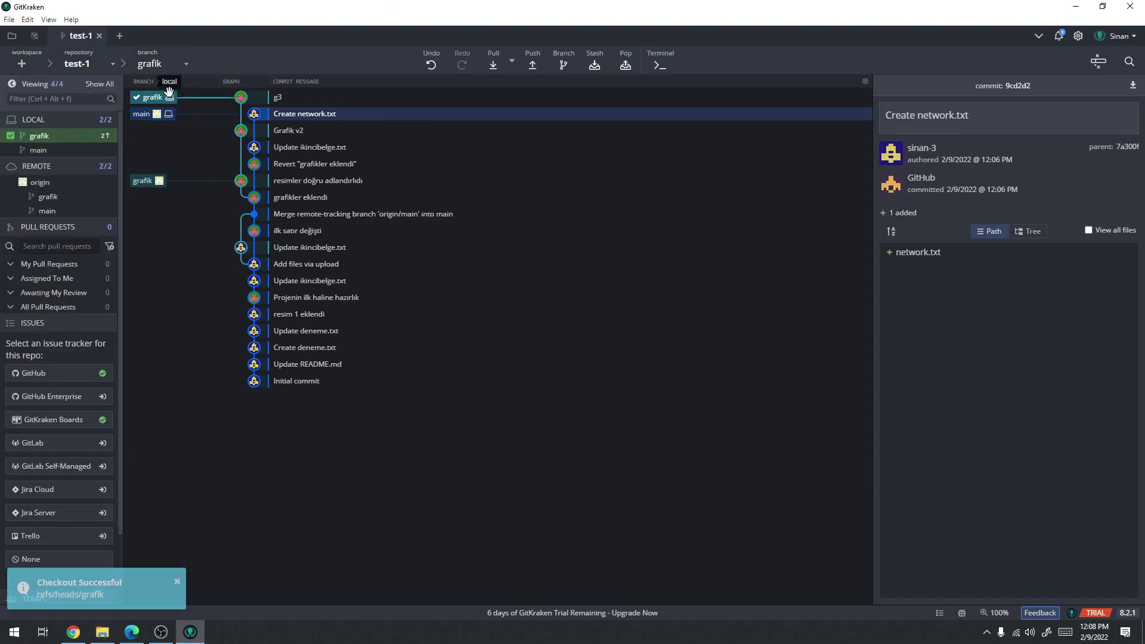
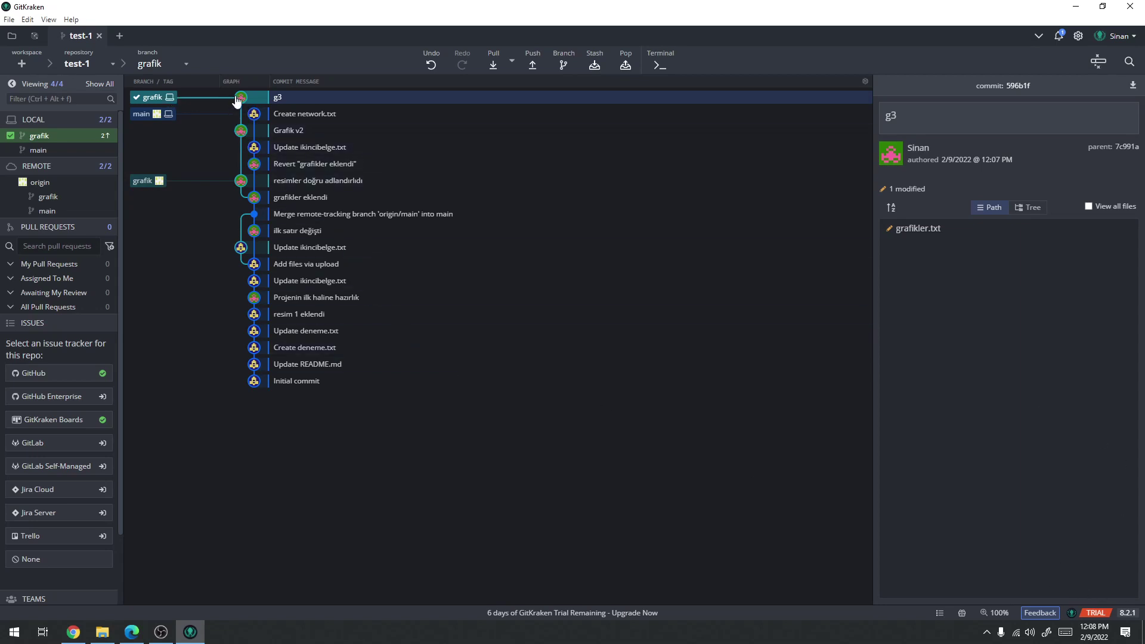
Push the grafik branch to origin and reload GitHub to confirm it arrived
left_click(530, 64)
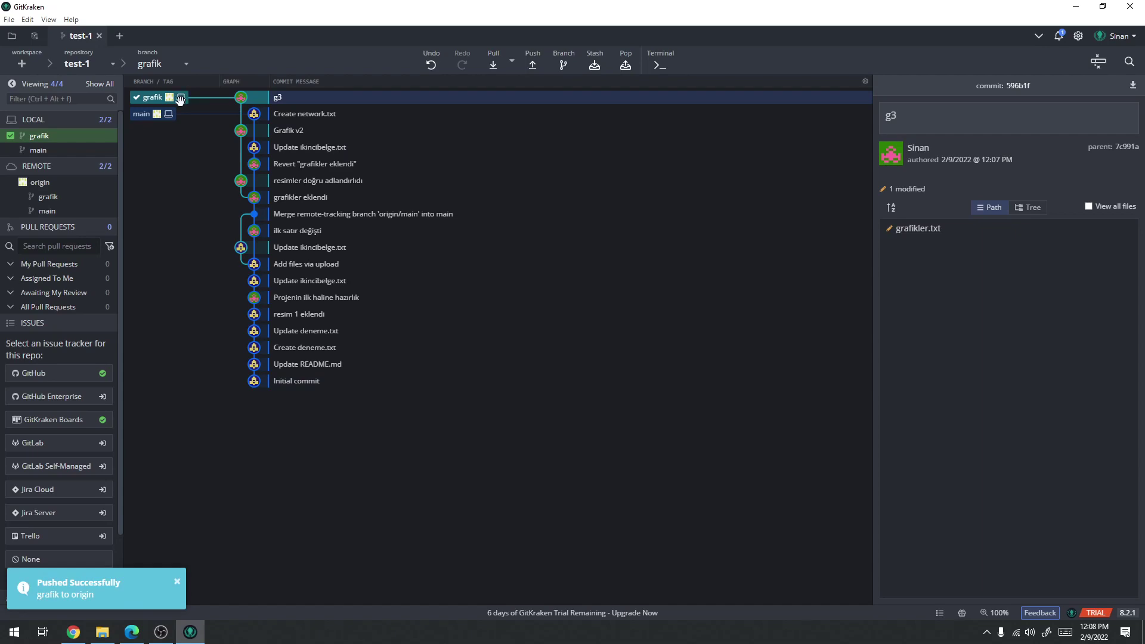
left_click(73, 632)
key("F5")
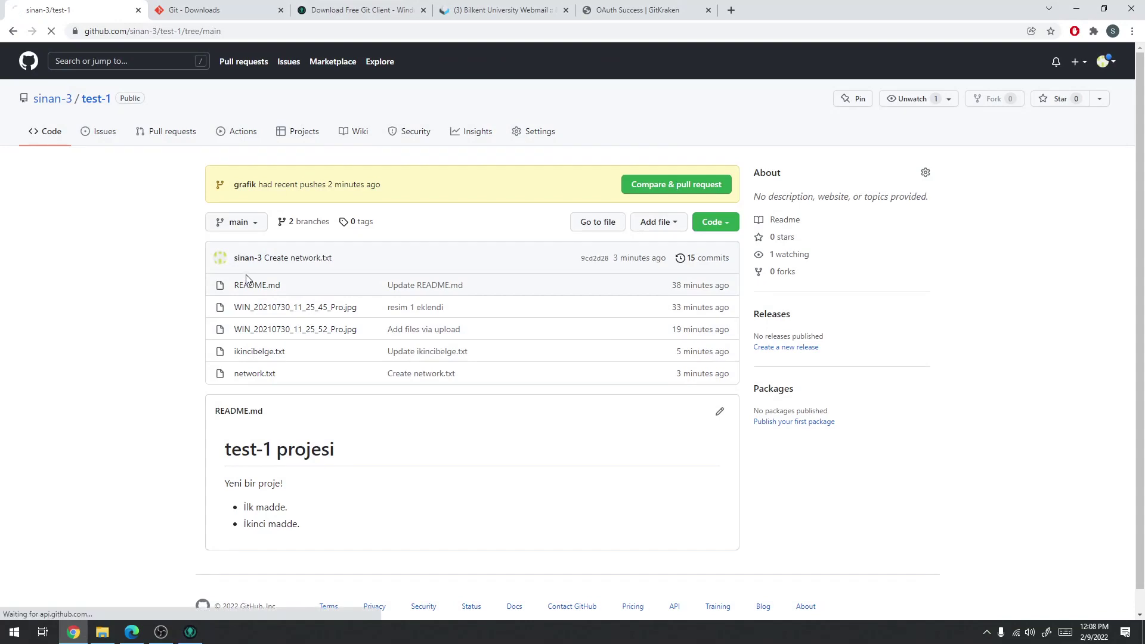
left_click(1076, 9)
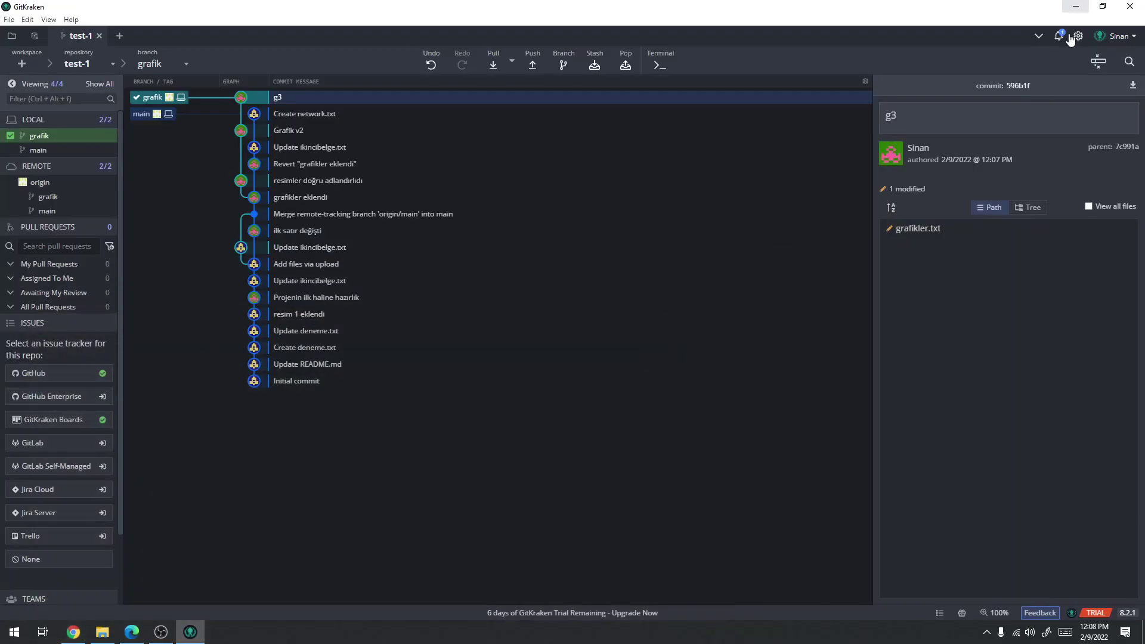
Inspect the grafik and main branches and their commits in the GitKraken graph
right_click(156, 100)
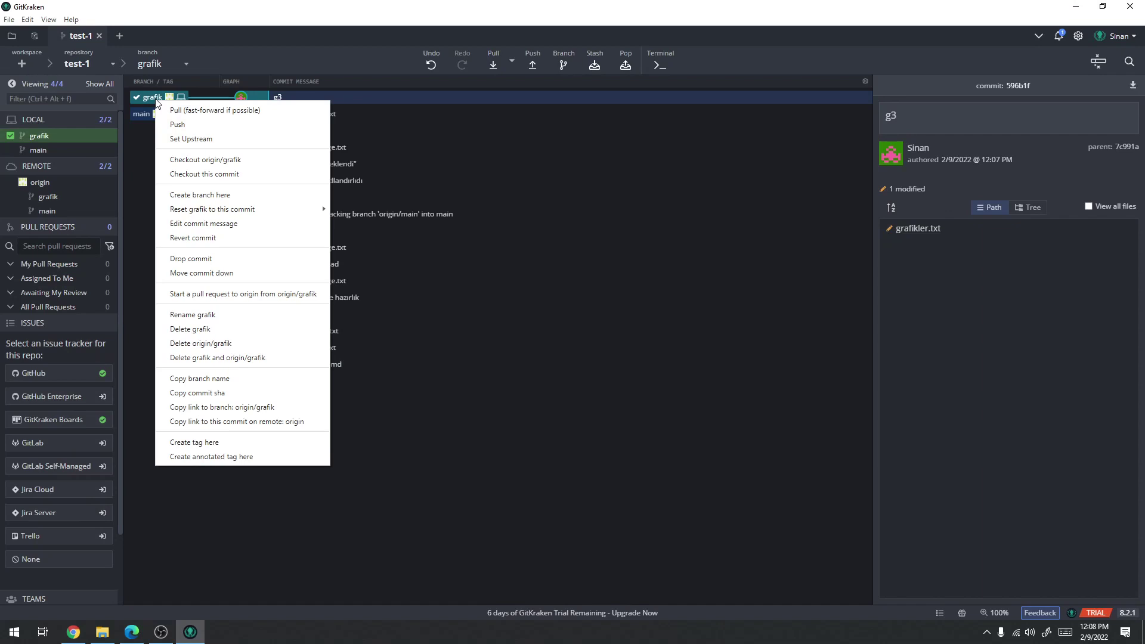
left_click(390, 113)
right_click(327, 115)
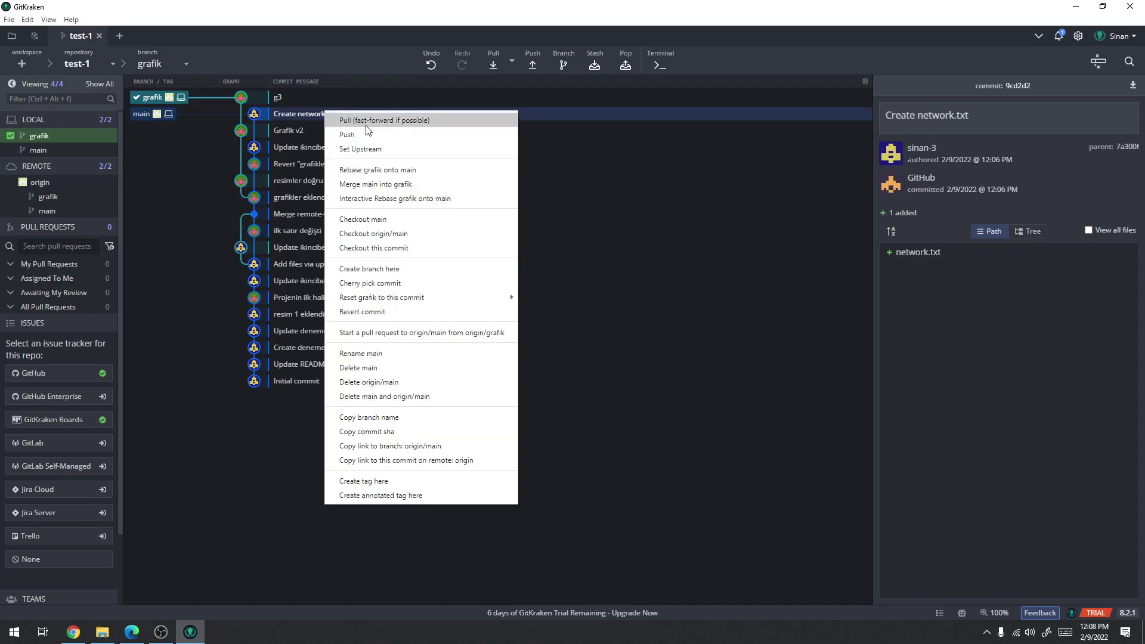
left_click(295, 107)
left_click(280, 99)
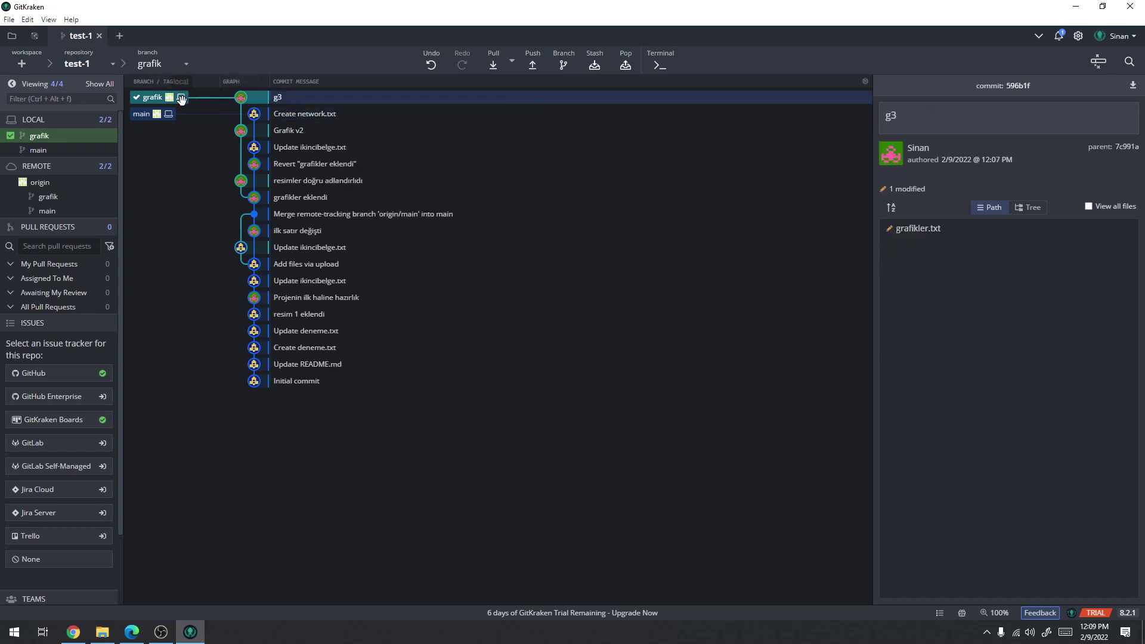
left_click(155, 114)
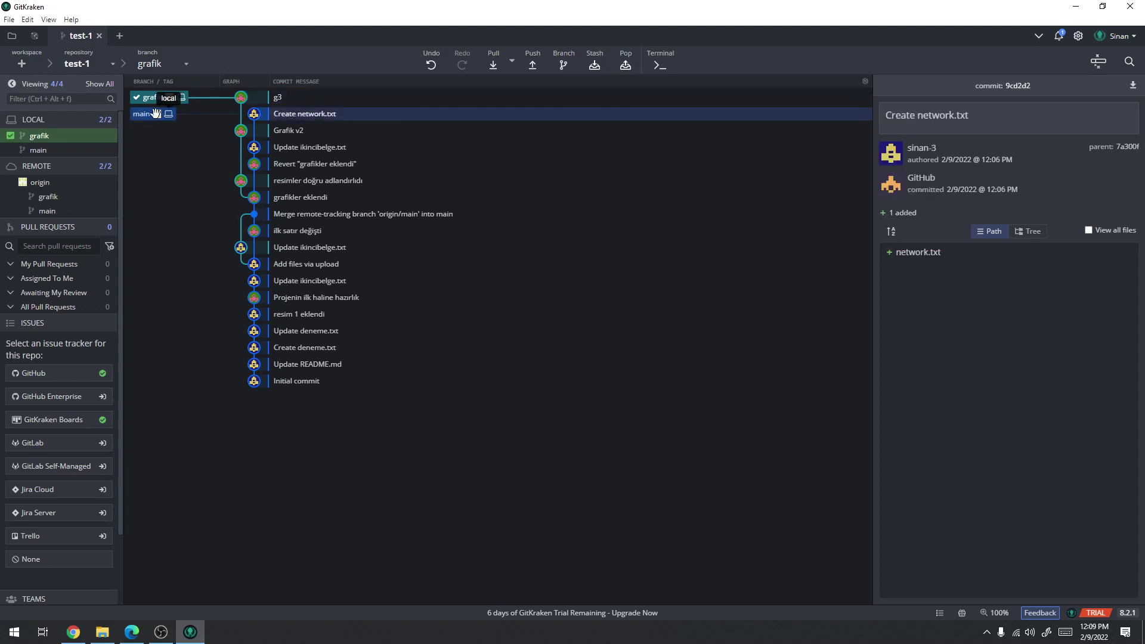
right_click(309, 116)
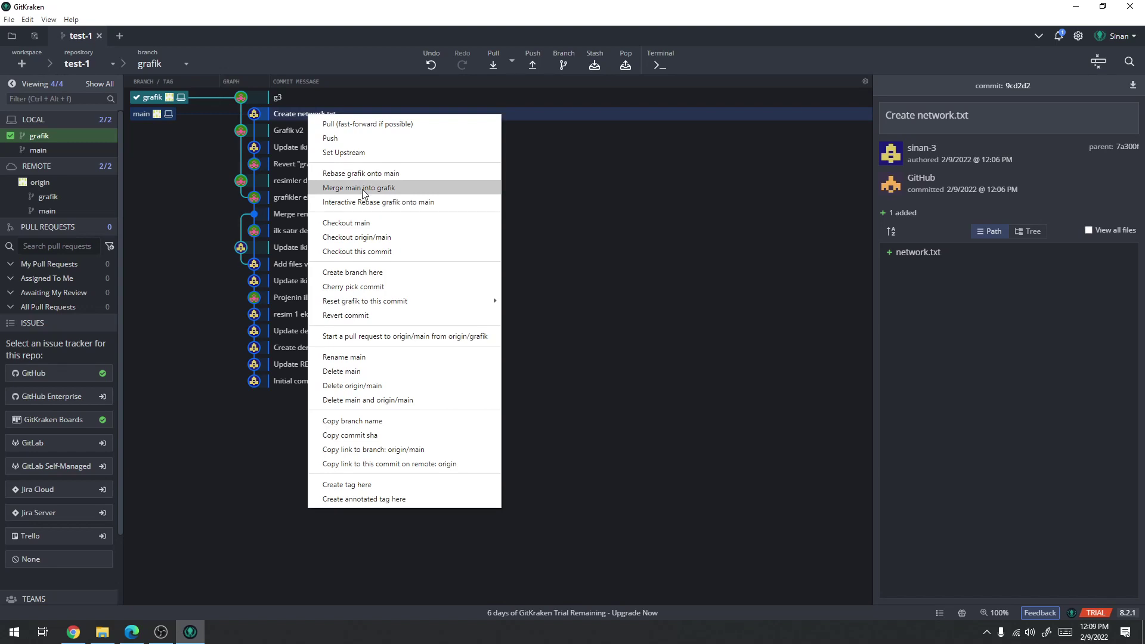
Check out main and start merging grafik into it
left_click(171, 65)
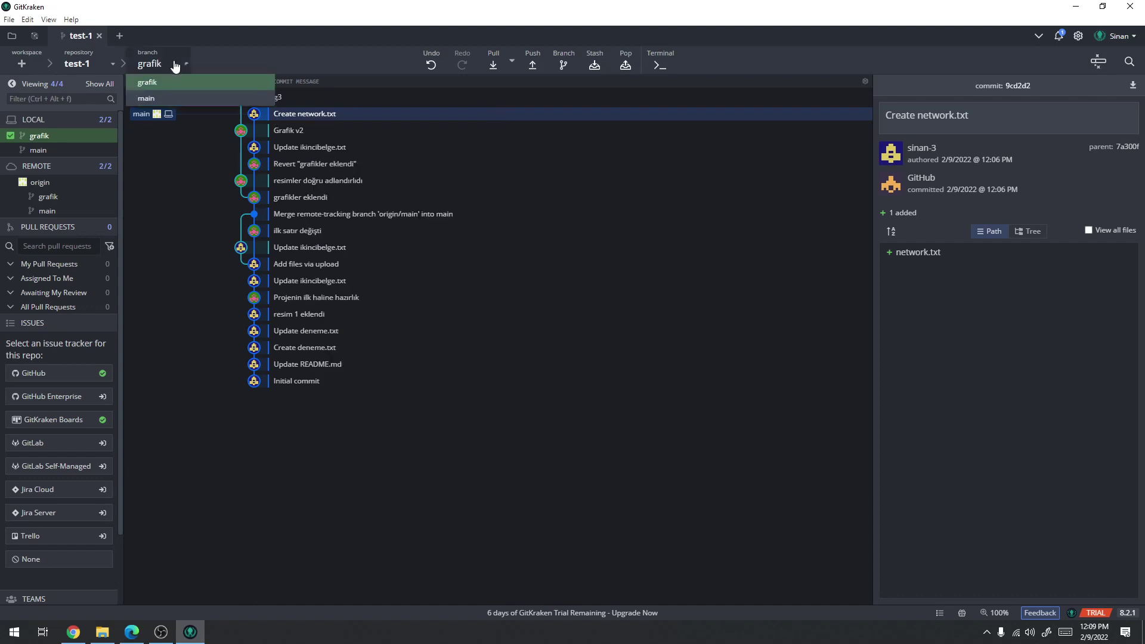
left_click(160, 101)
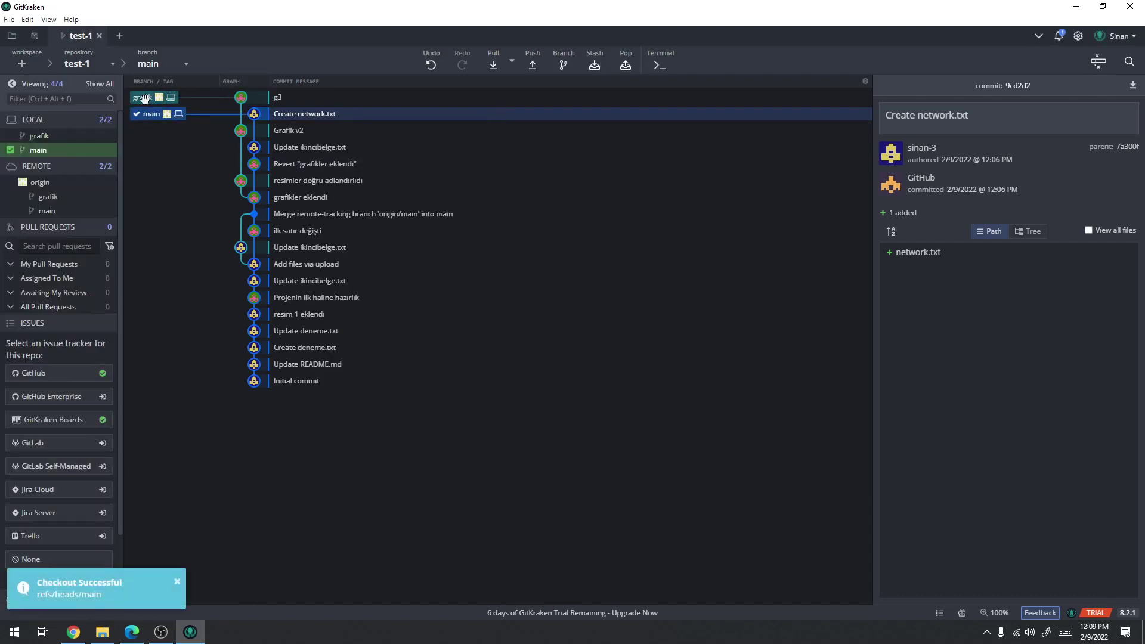
right_click(146, 103)
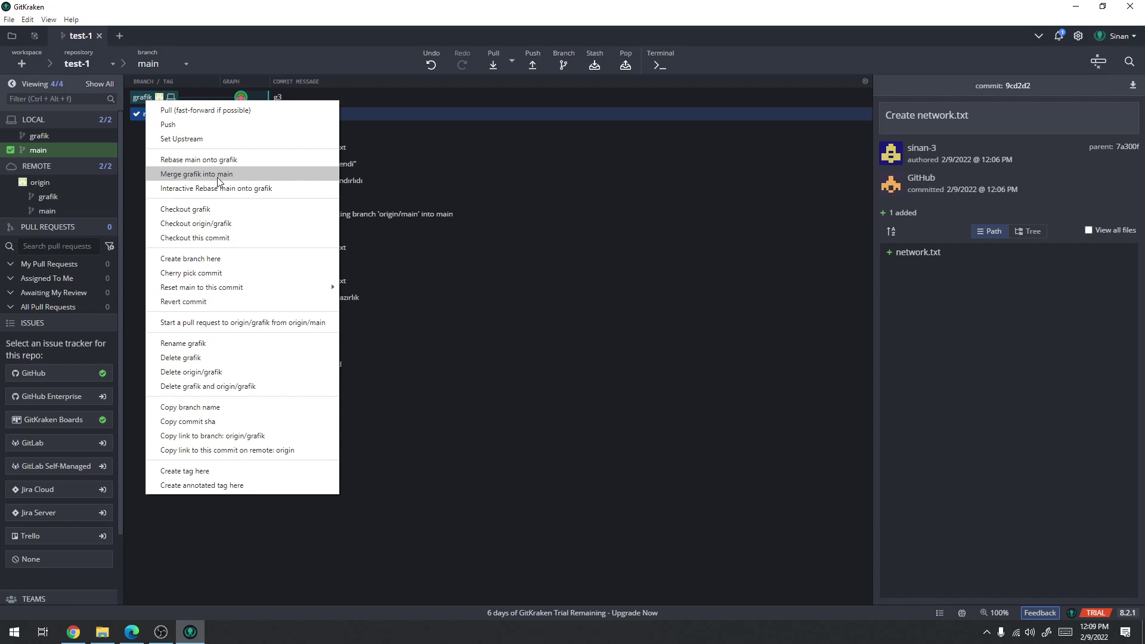
left_click(218, 174)
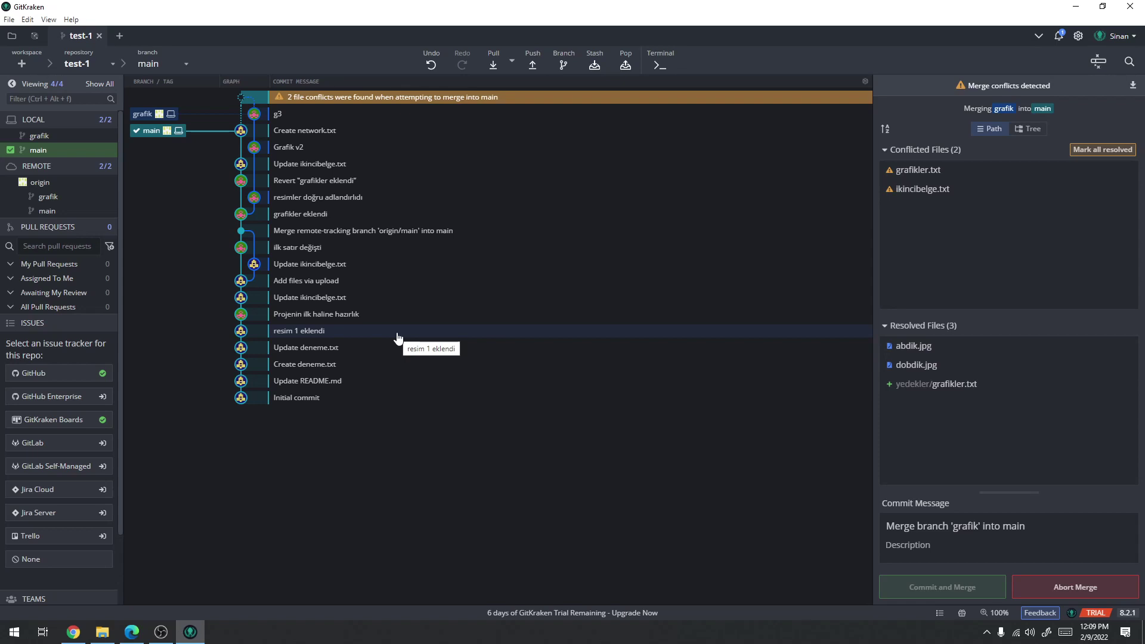
Keep the modified grafikler.txt version, then open ikincibelge.txt in the conflict editor
left_click(952, 177)
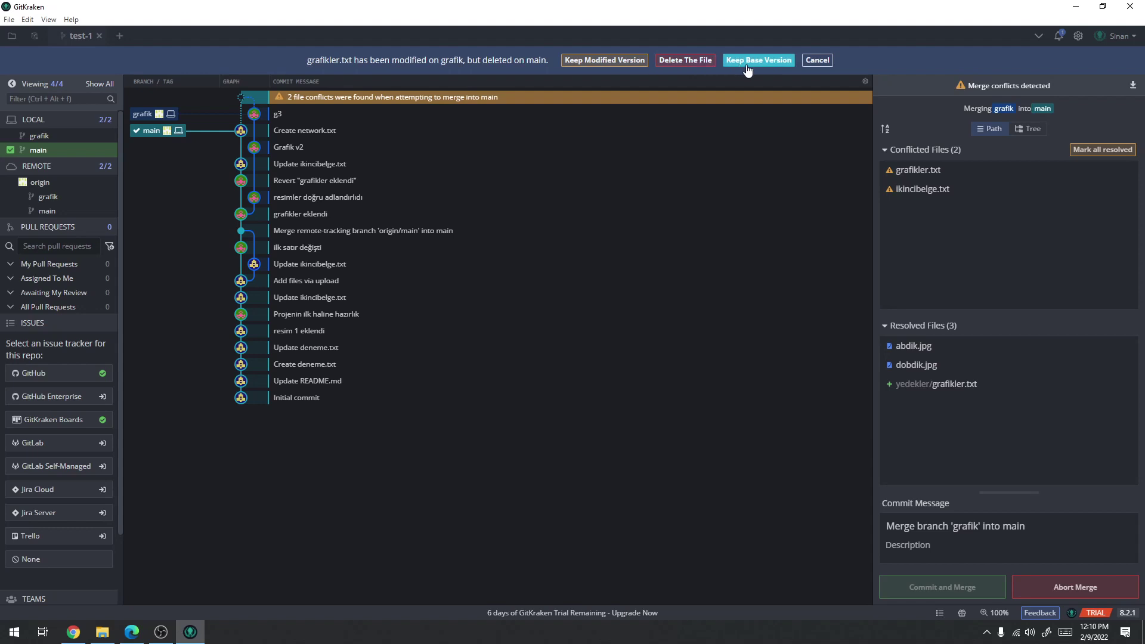
left_click(612, 60)
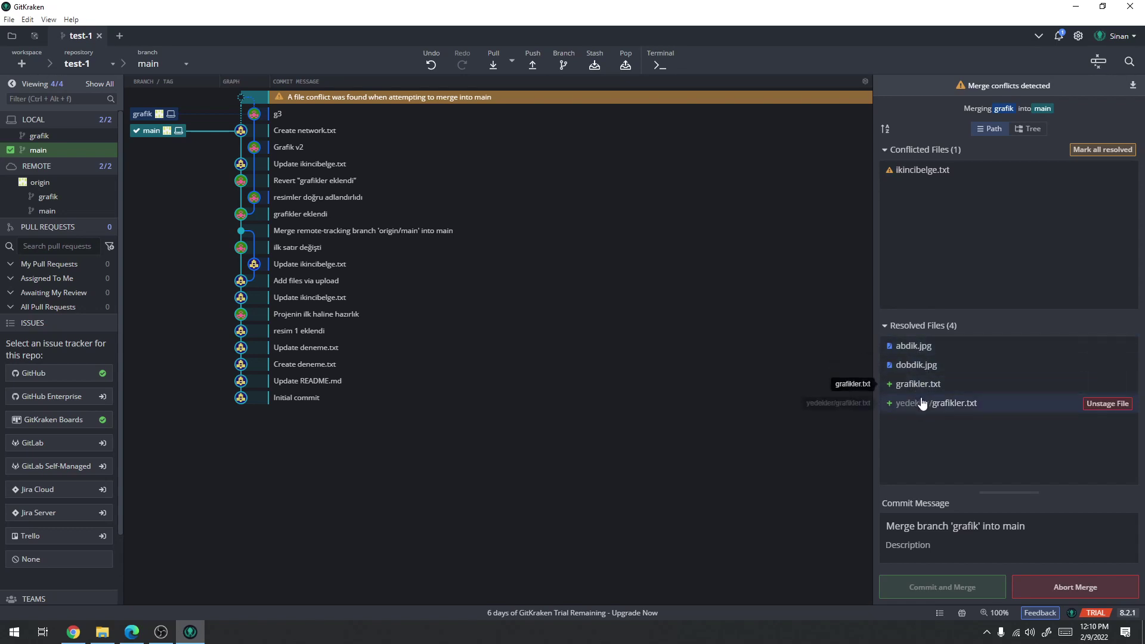
left_click(923, 171)
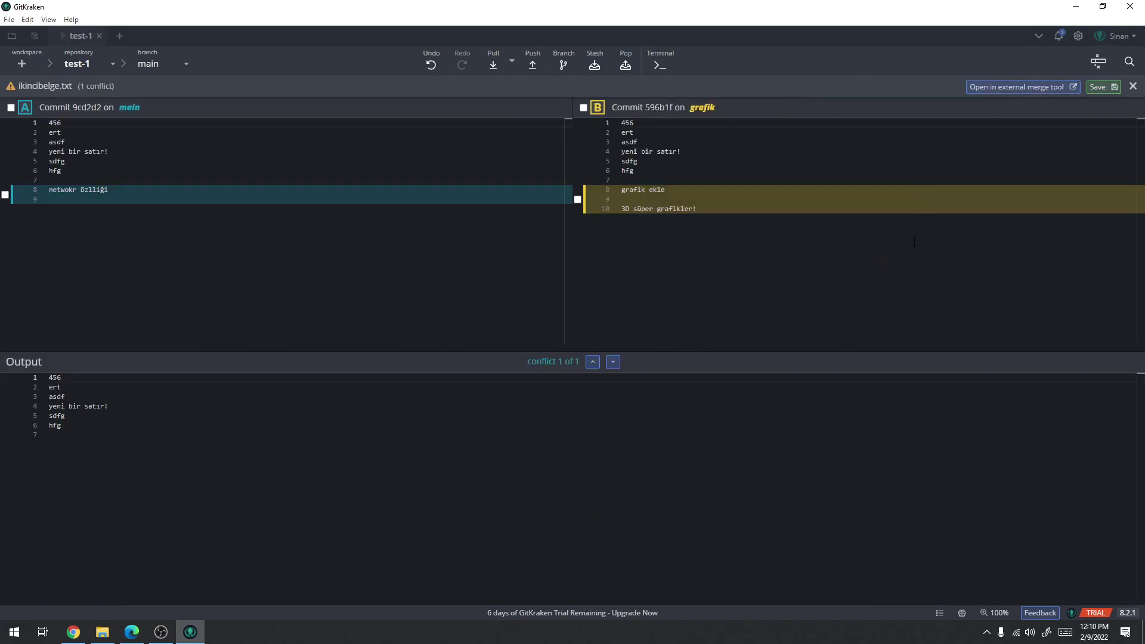
Add both the 'netwokr özlliği' and '3D süper grafikler!' lines to the output and save
mouse_move(623, 218)
mouse_move(43, 198)
left_click(44, 191)
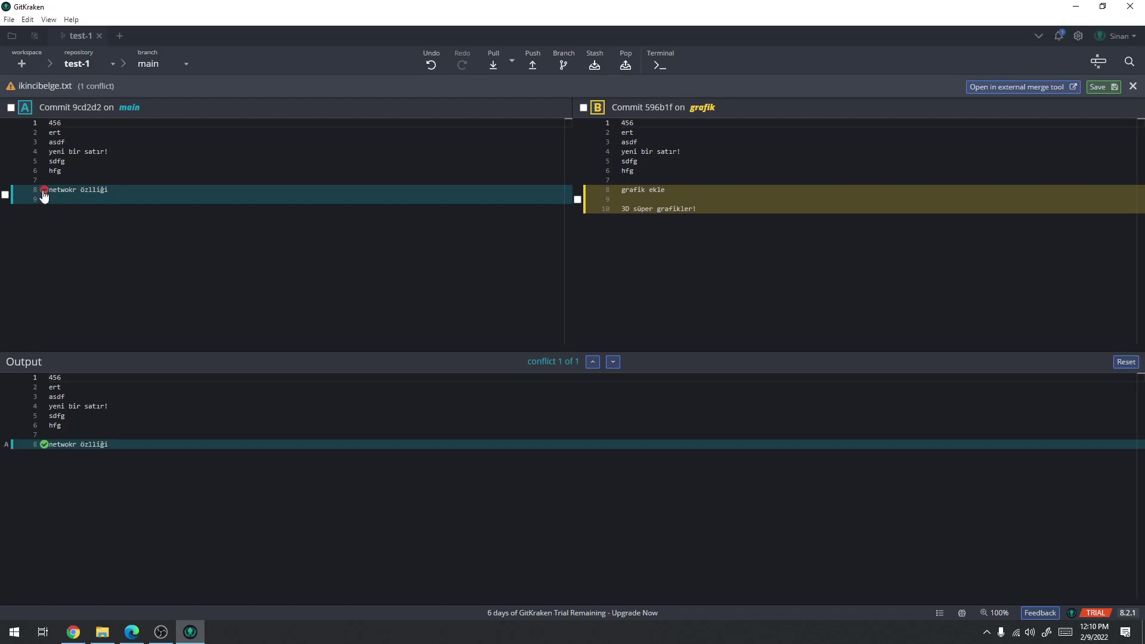
mouse_move(614, 195)
left_click(616, 210)
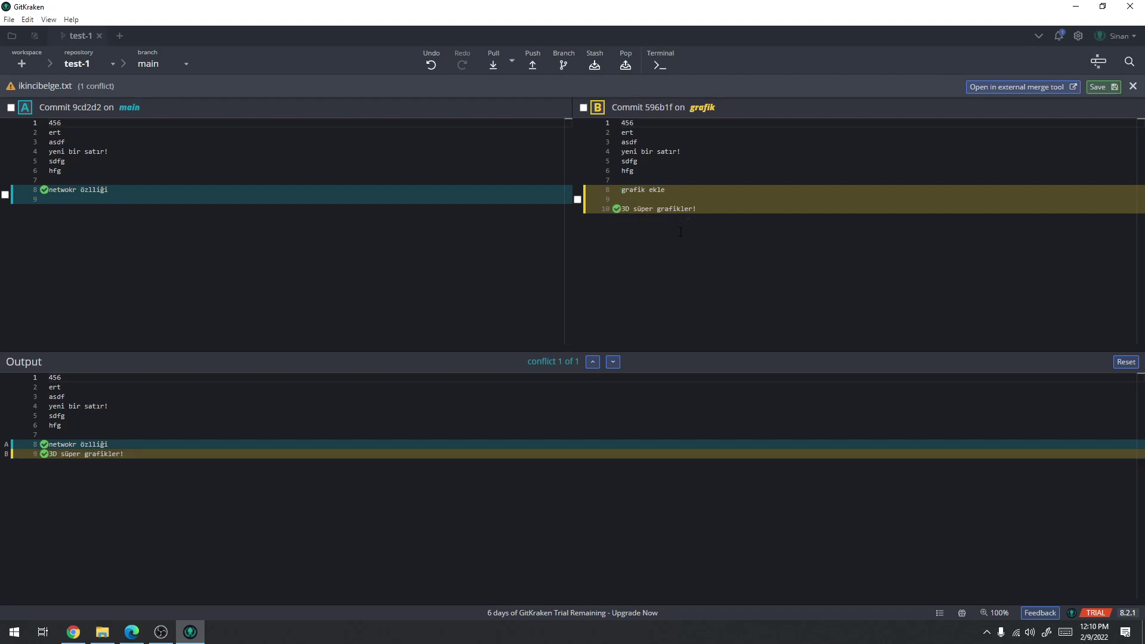
left_click(1097, 87)
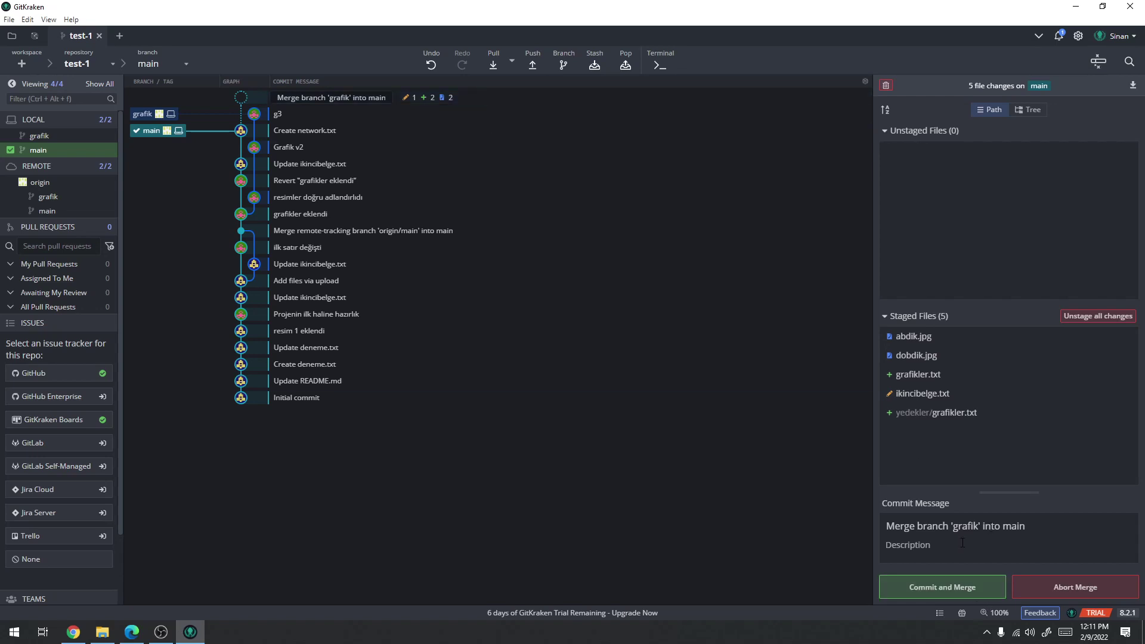
Commit the merge of grafik into main
left_click(967, 585)
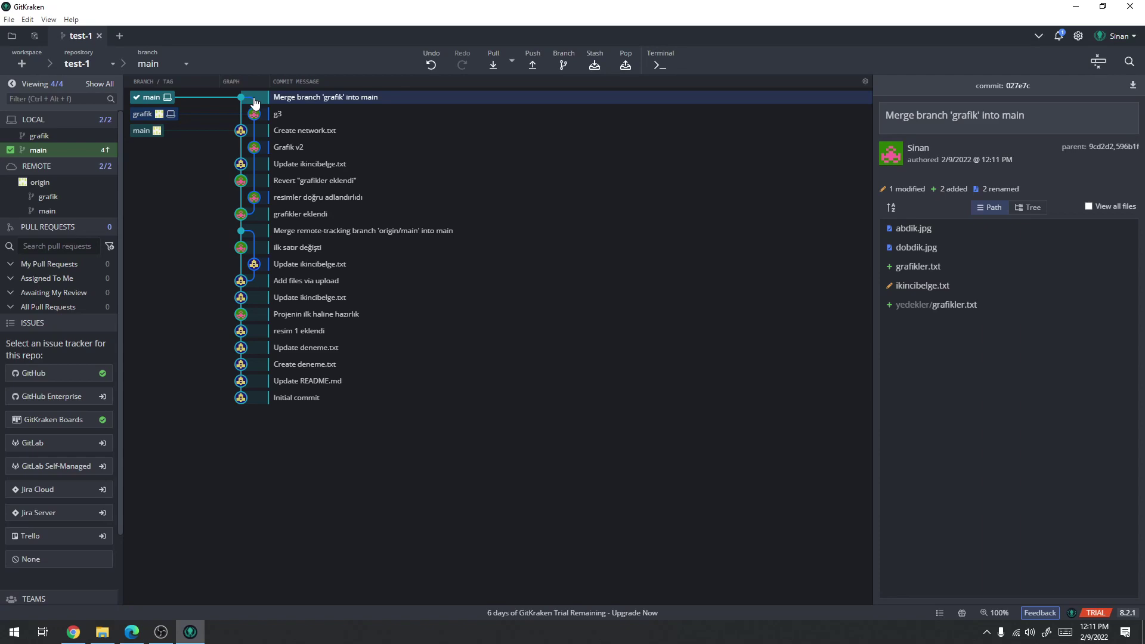
left_click(73, 632)
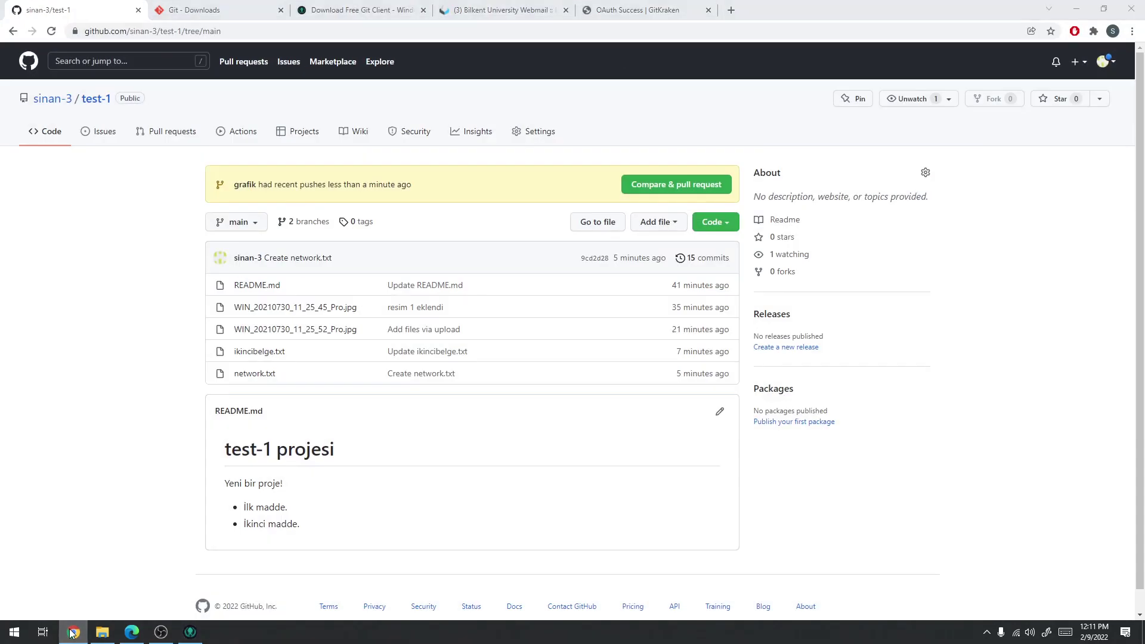
left_click(72, 632)
Push main to origin, keeping main checked out, and return to the browser
left_click(541, 61)
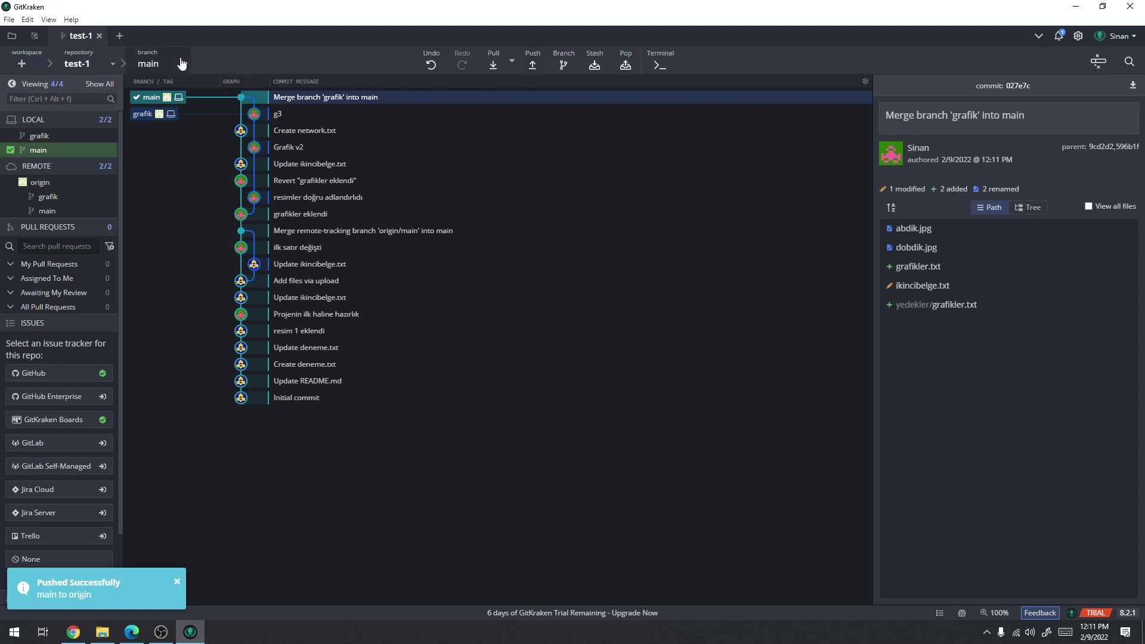
left_click(158, 63)
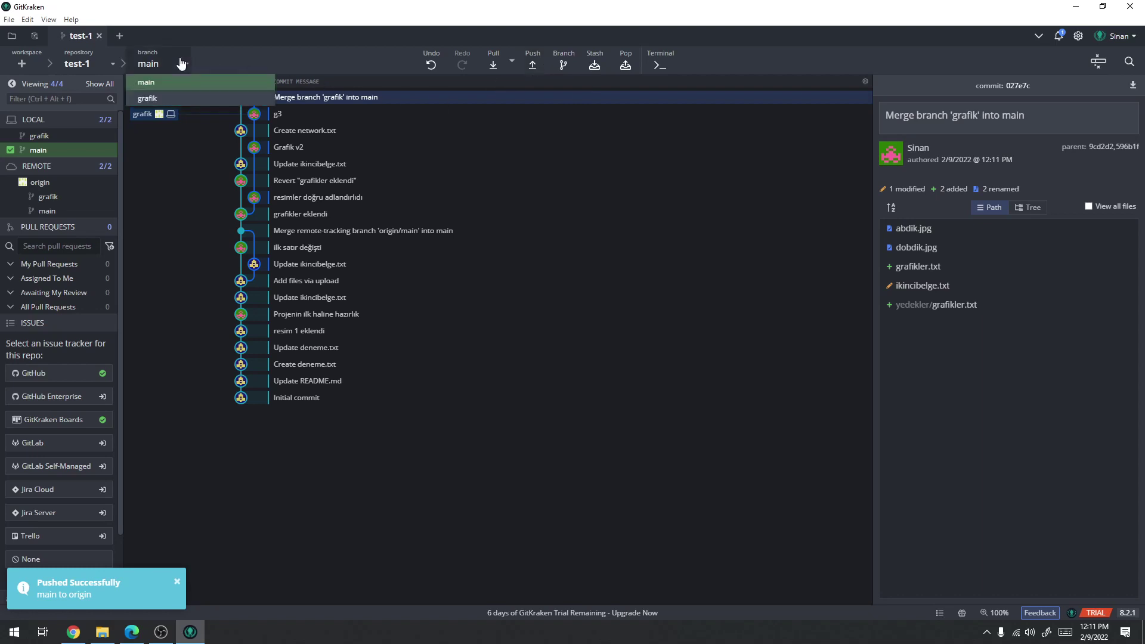
left_click(220, 27)
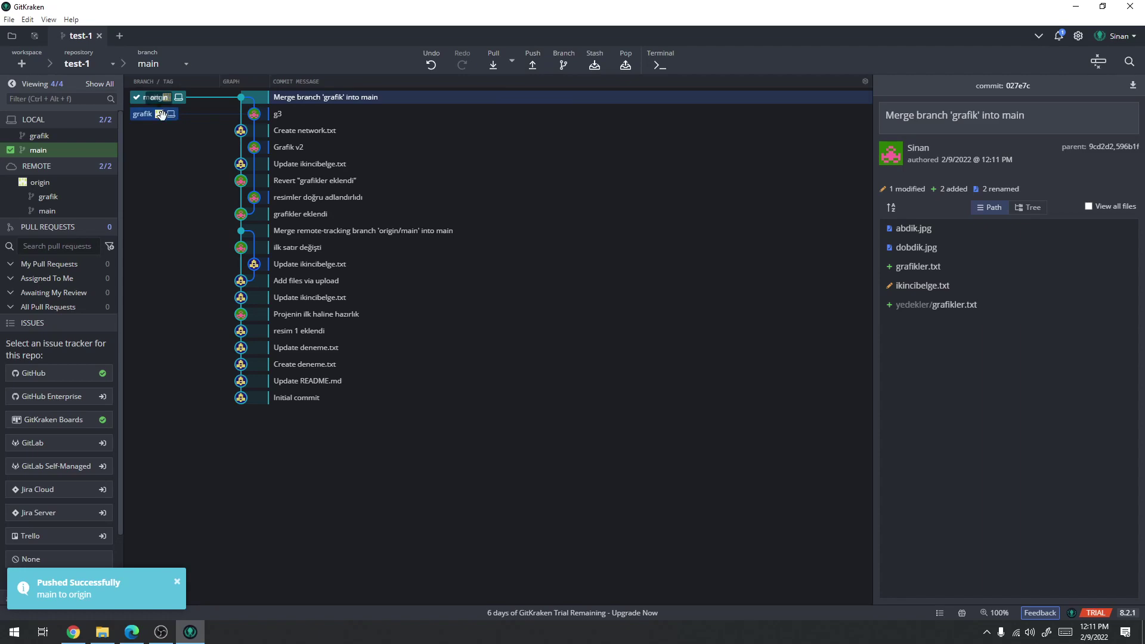
left_click(73, 633)
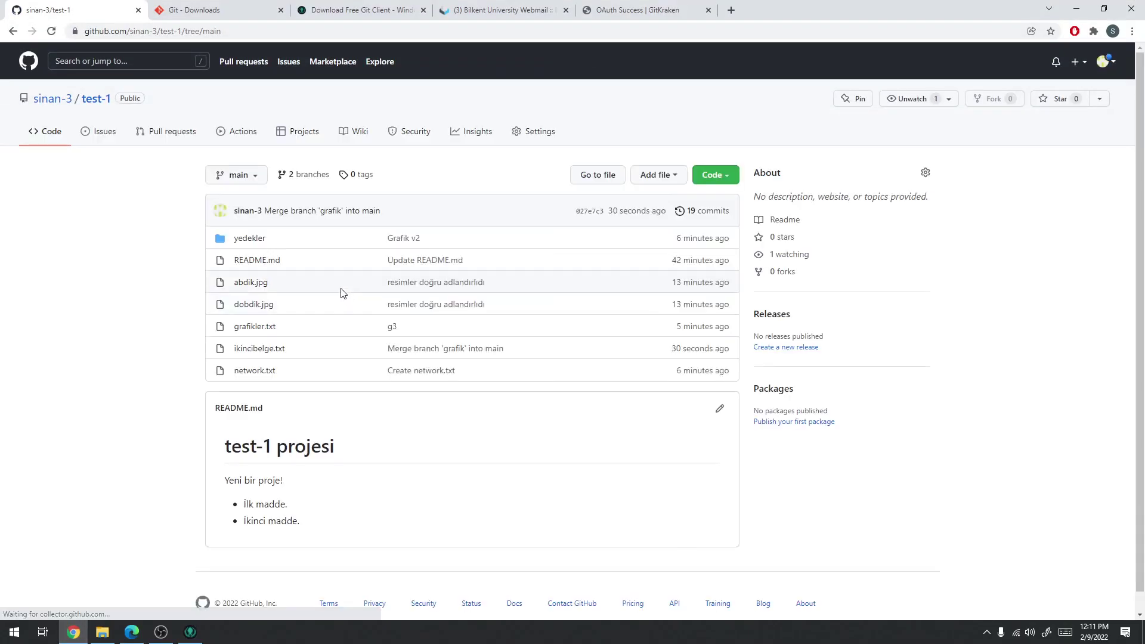
View the grafik branch on GitHub, switch back to main, and return to GitKraken
left_click(245, 176)
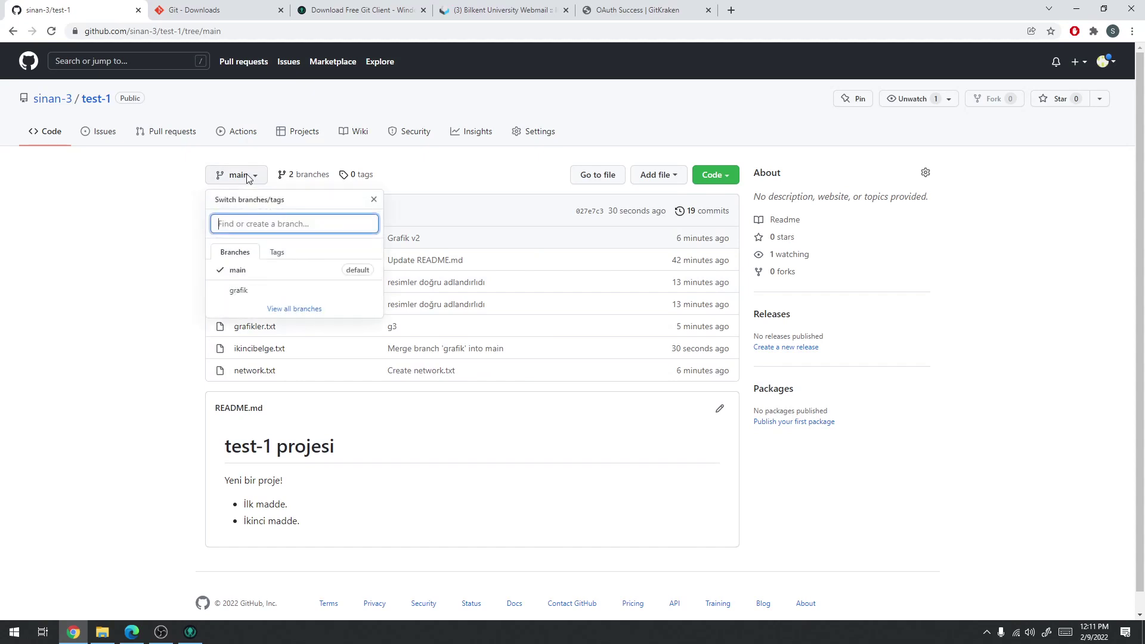
left_click(245, 292)
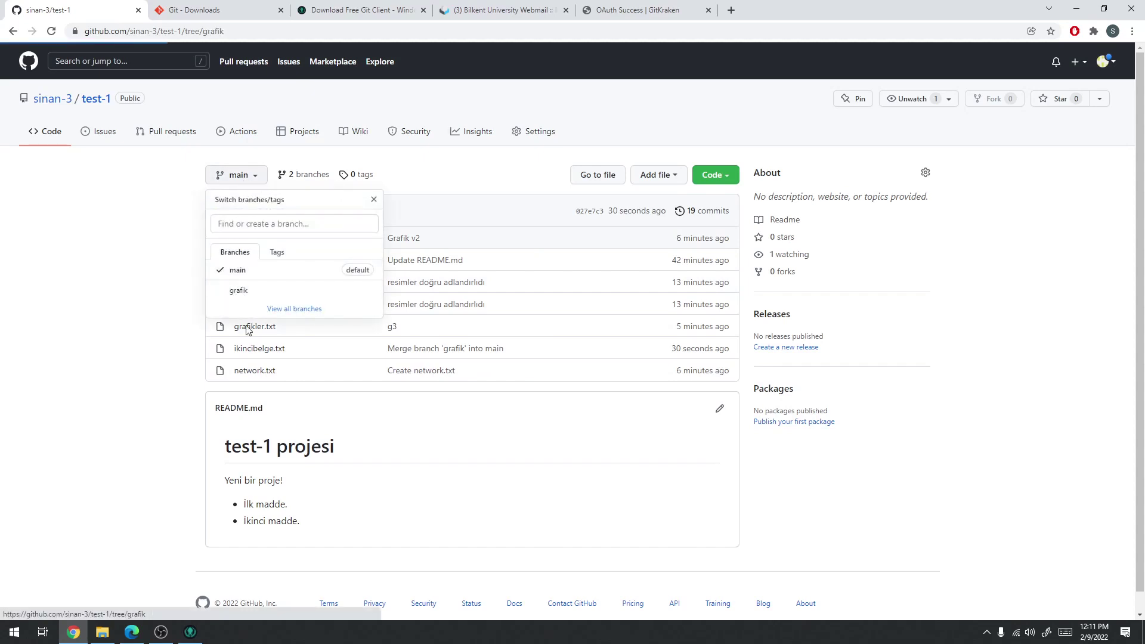
left_click(239, 271)
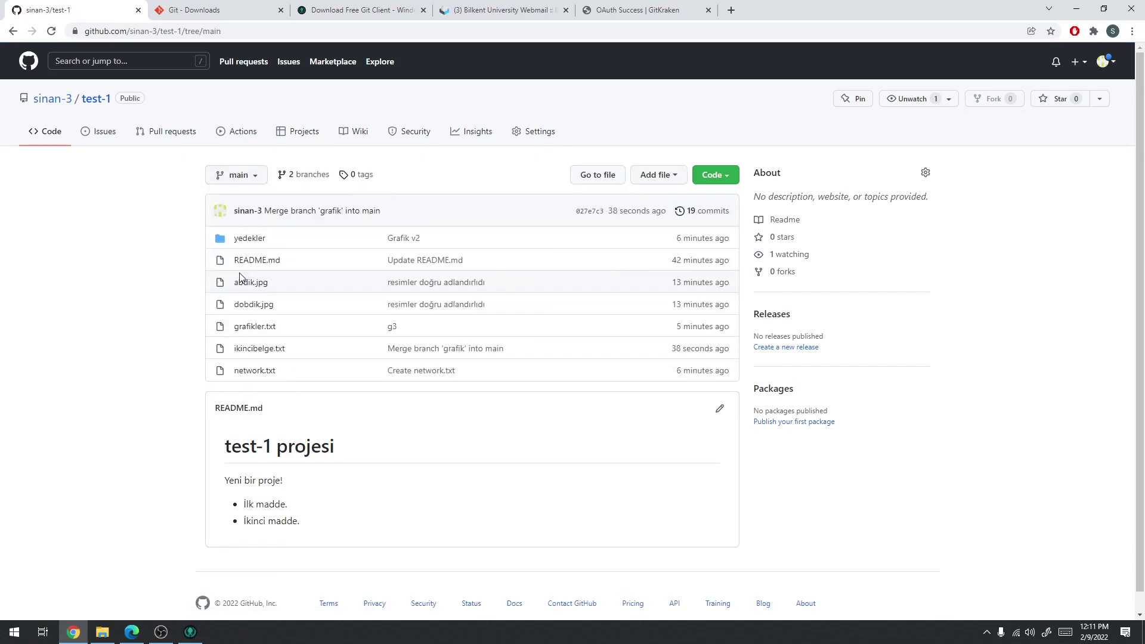
left_click(1075, 9)
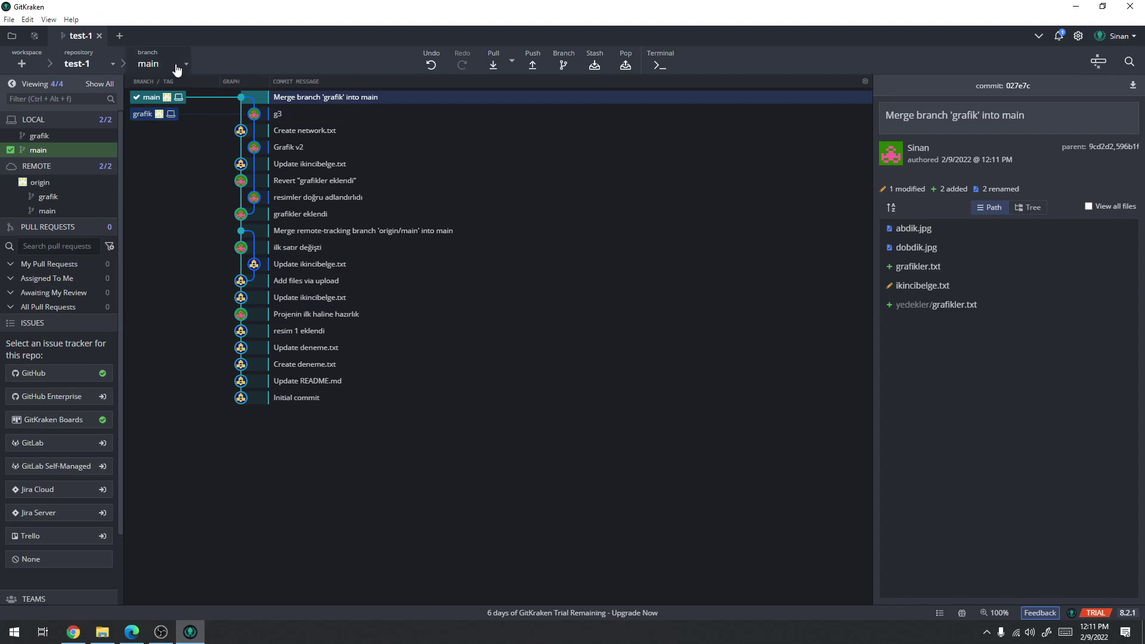
Check out grafik then main again, and open the test-1 repository folder in File Explorer
double_click(152, 114)
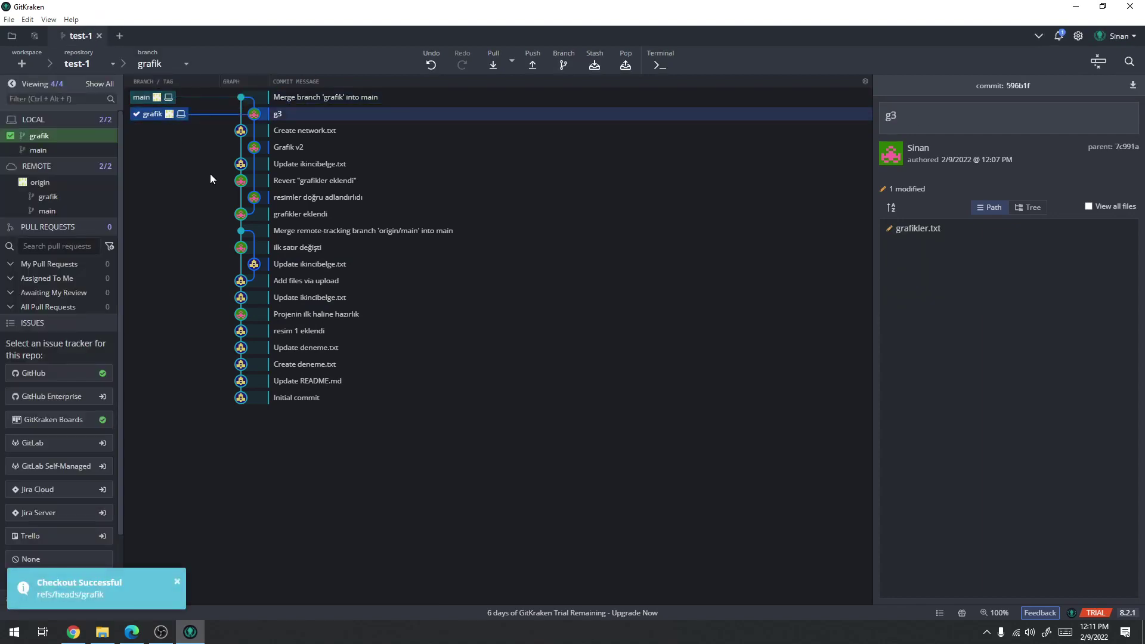
double_click(153, 97)
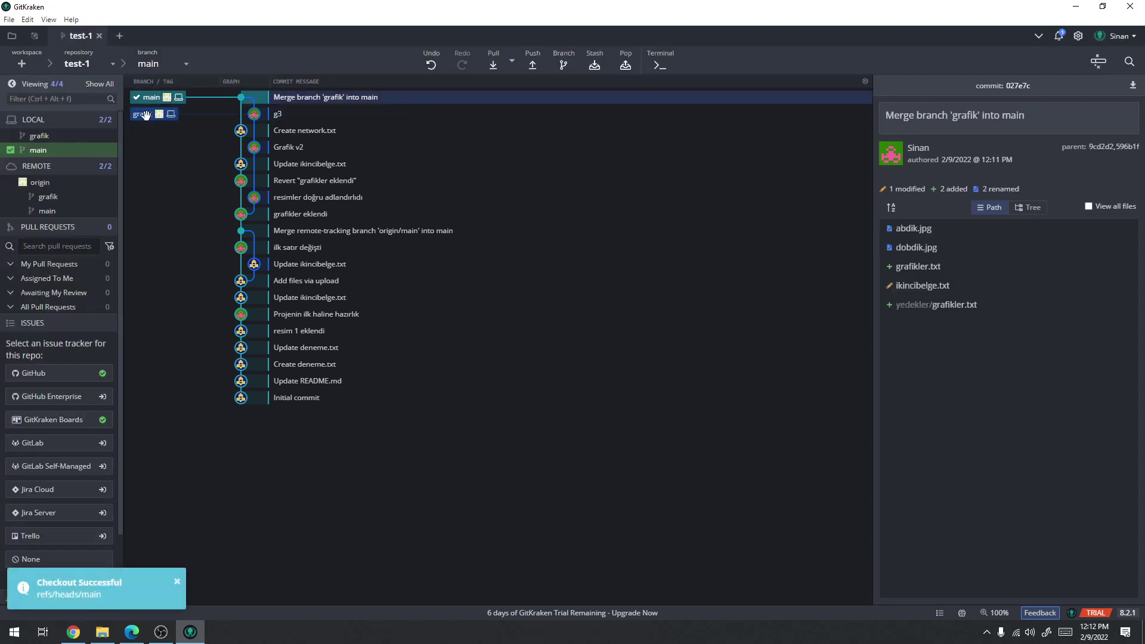
right_click(144, 118)
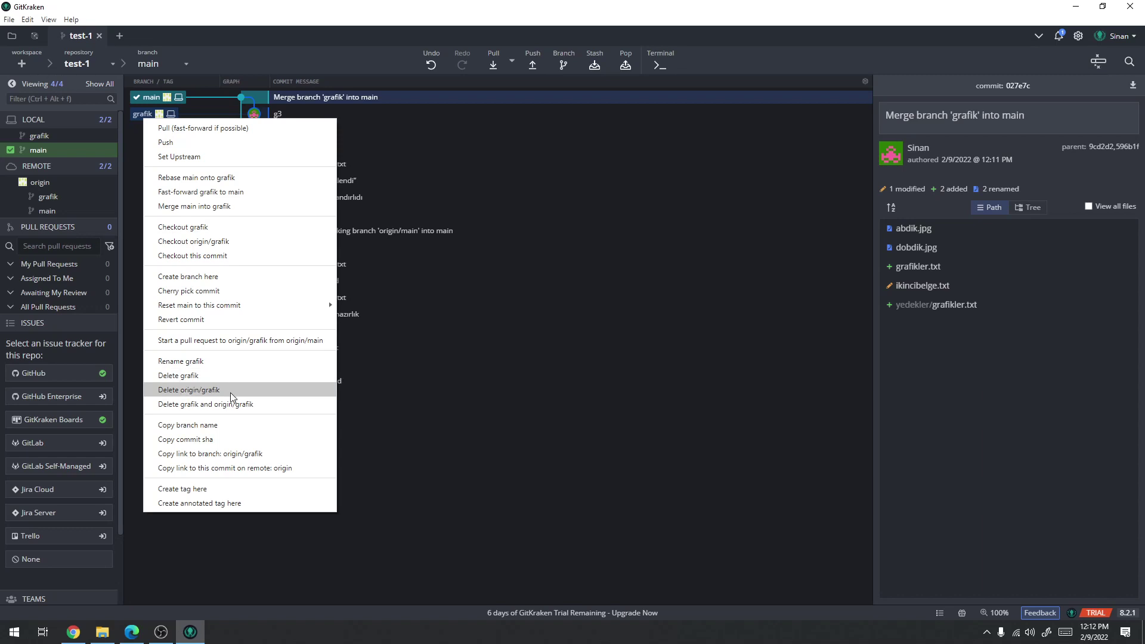
left_click(479, 445)
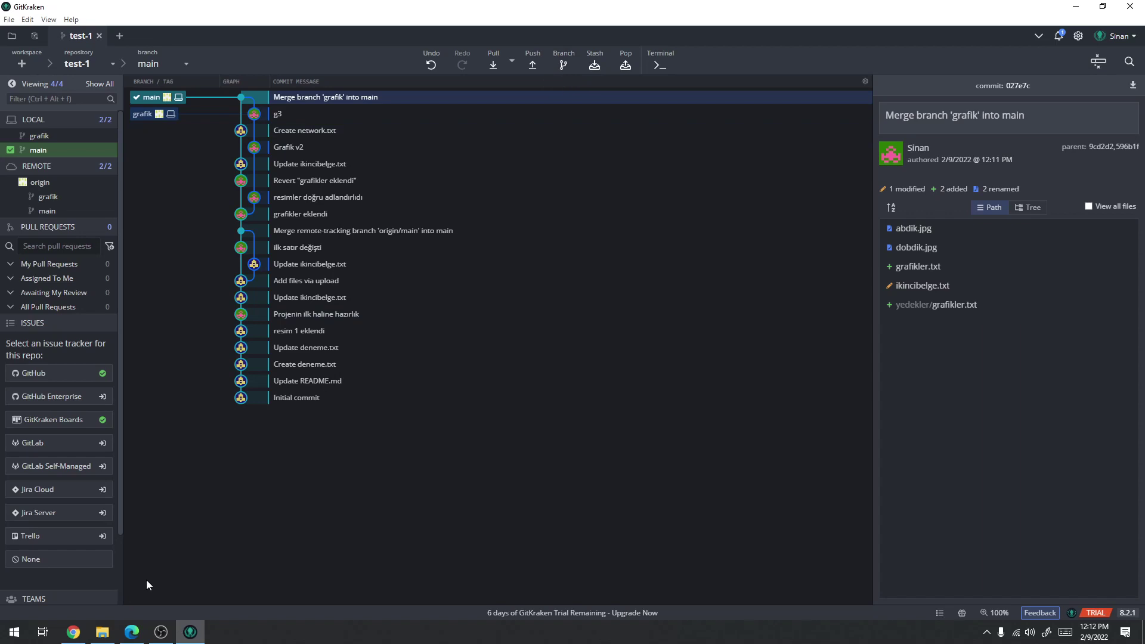
left_click(103, 632)
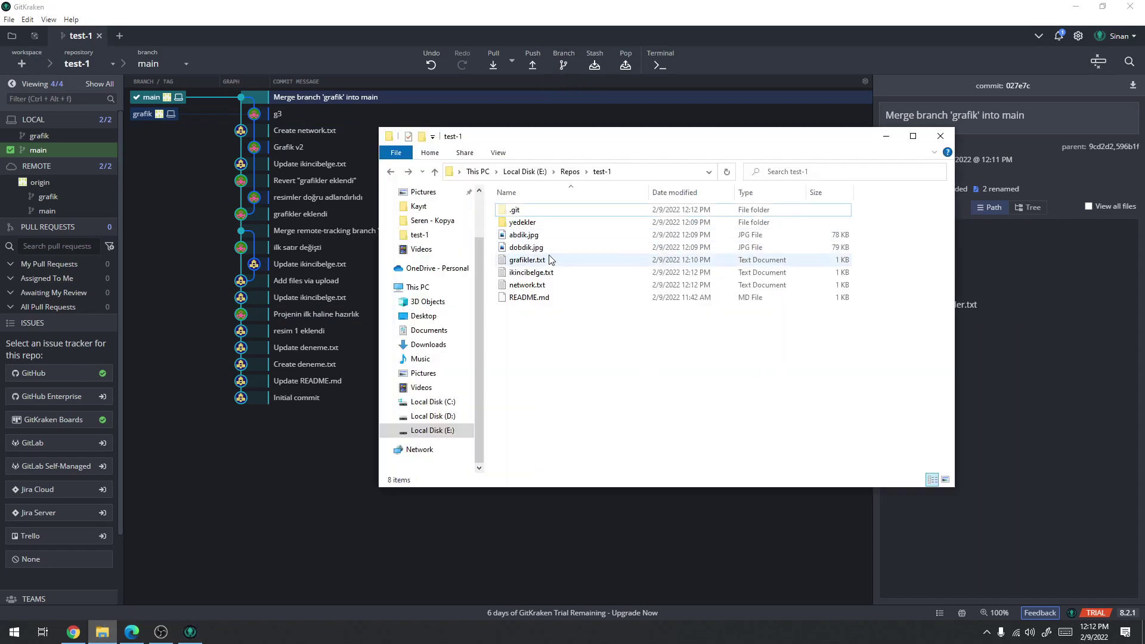
Create a new text file named abc.txt inside the yedekler folder
double_click(522, 222)
right_click(527, 287)
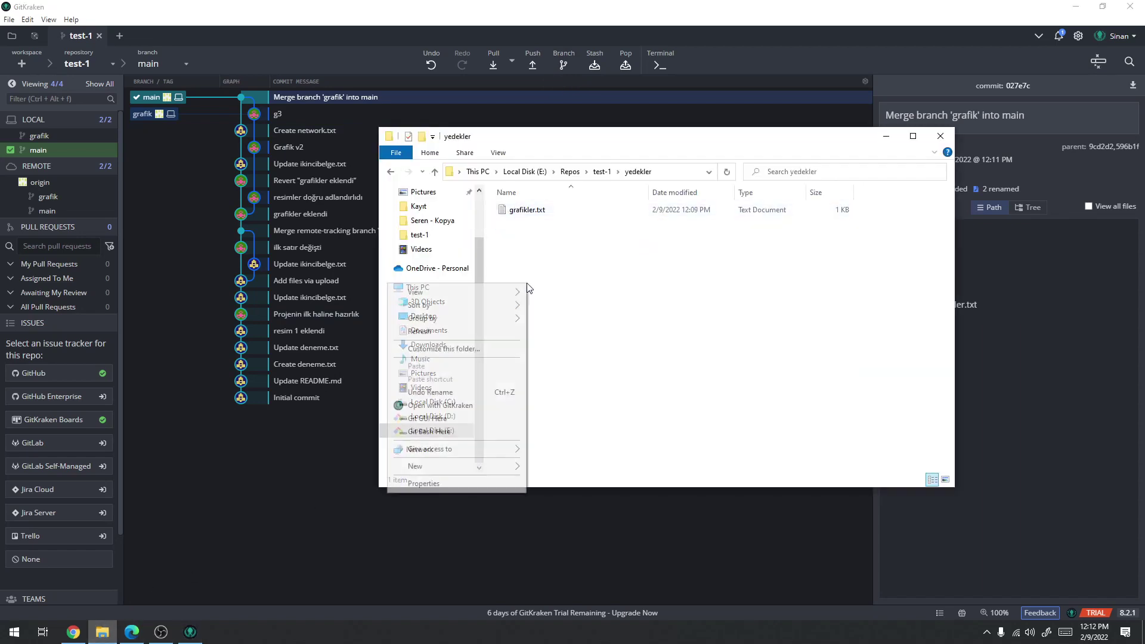
mouse_move(430, 467)
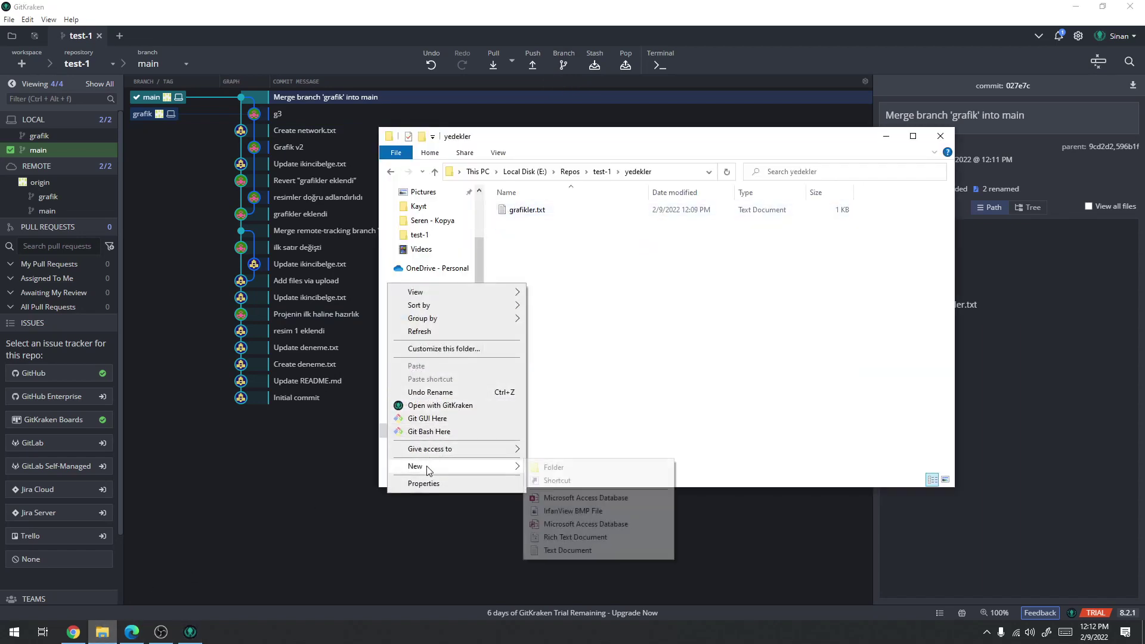
left_click(564, 550)
type("abc")
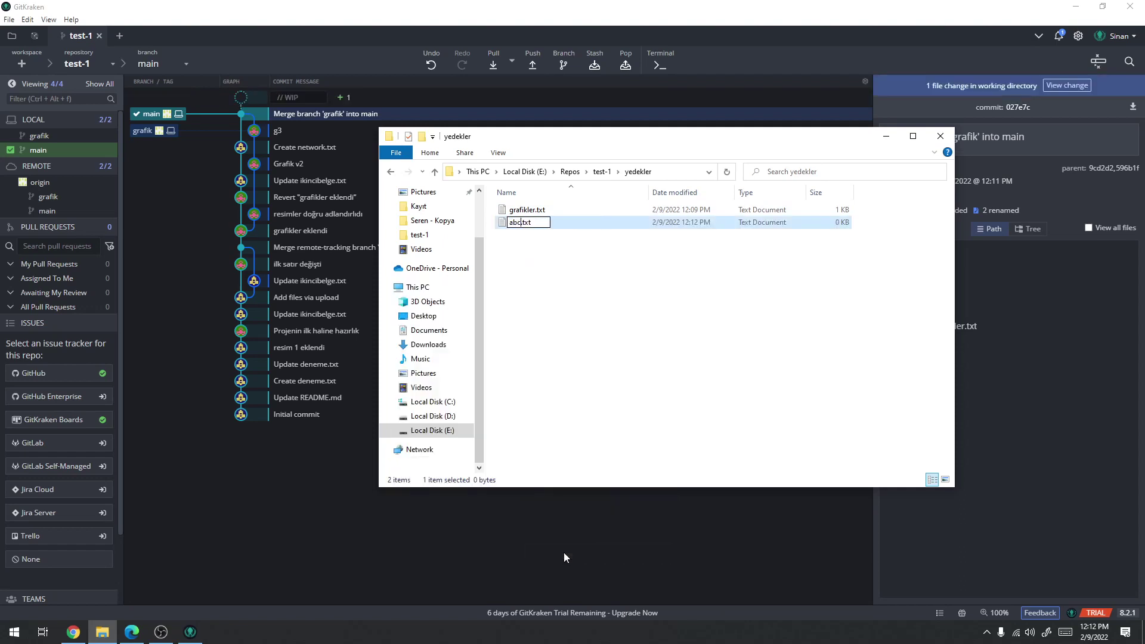
key("Return")
Write 123 into abc.txt, save it, and close Notepad and File Explorer
double_click(520, 209)
type("123")
key("ctrl+s")
left_click(793, 142)
key("alt+F4")
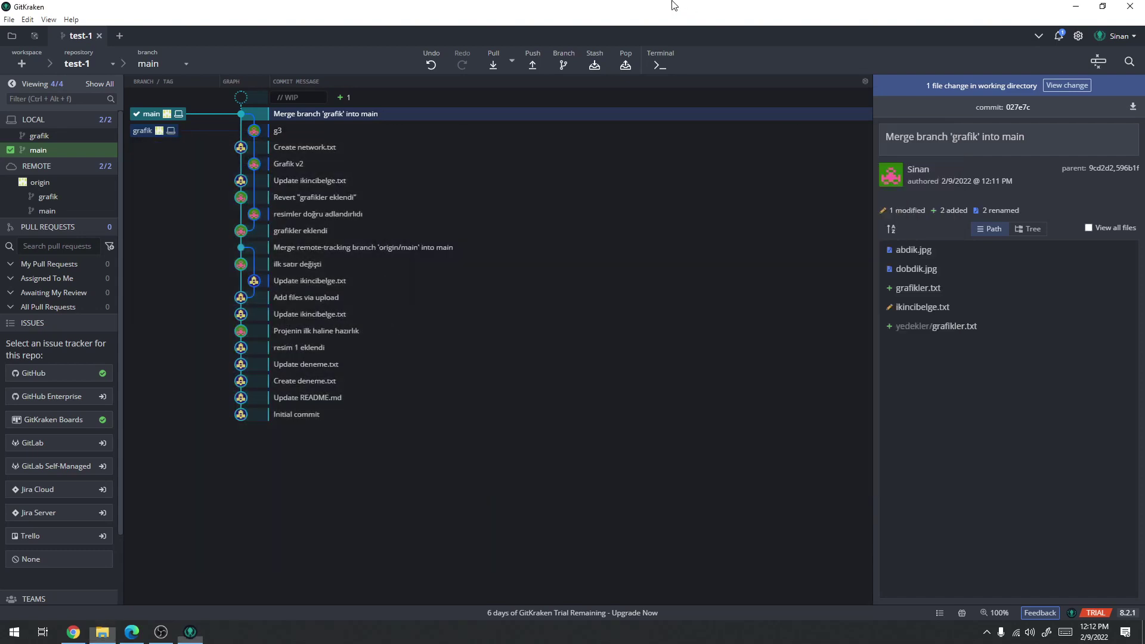
Stage yedekler/abc.txt, commit it as 'Yeni yedek alındı', and push main to origin
left_click(353, 98)
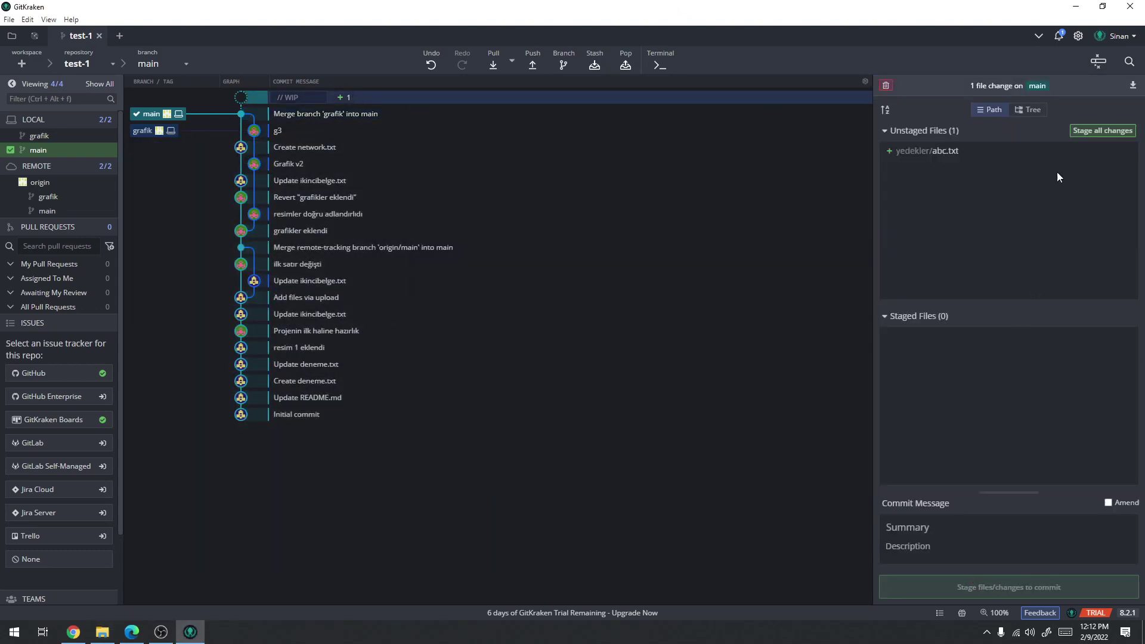
left_click(1103, 131)
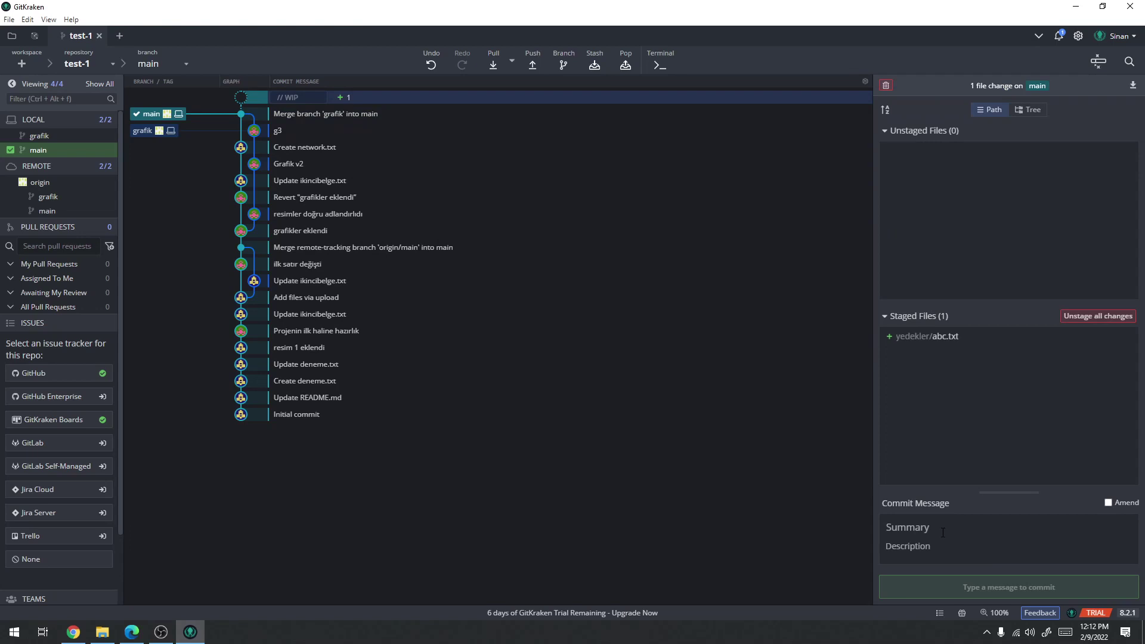
type("Y")
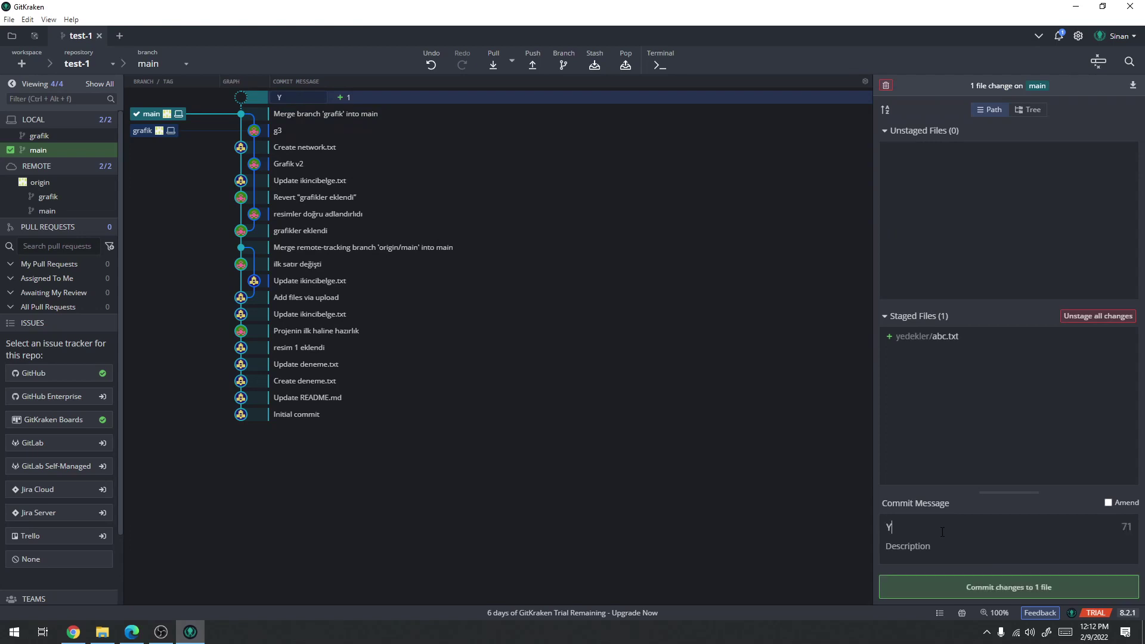
type("eni yedek alındaı")
key("BackSpace")
key("BackSpace")
left_click(993, 588)
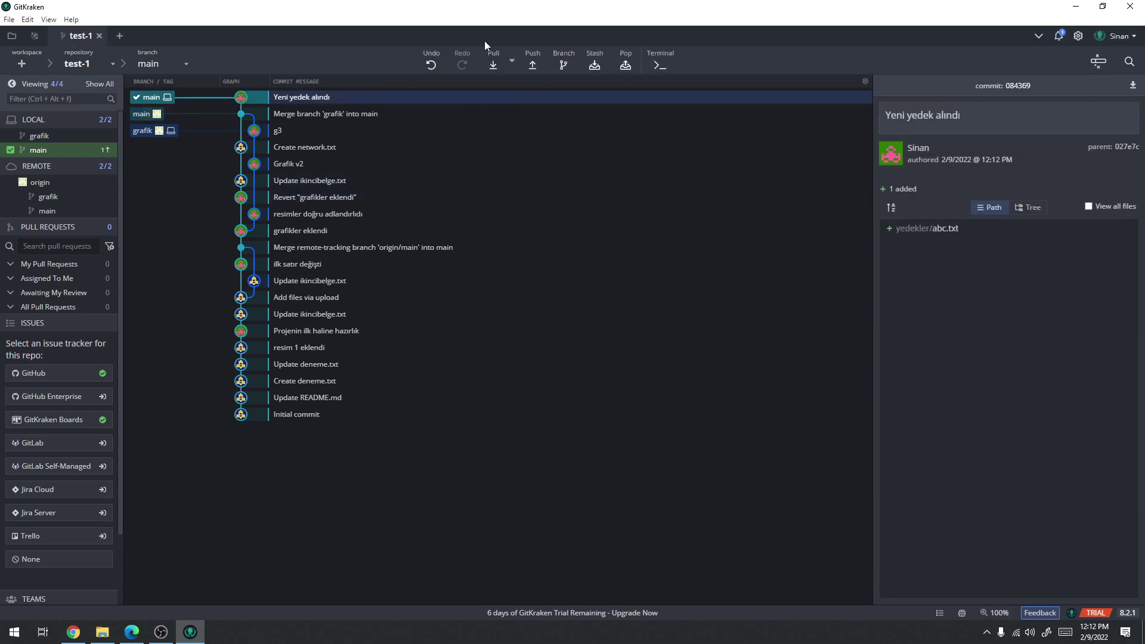
left_click(529, 58)
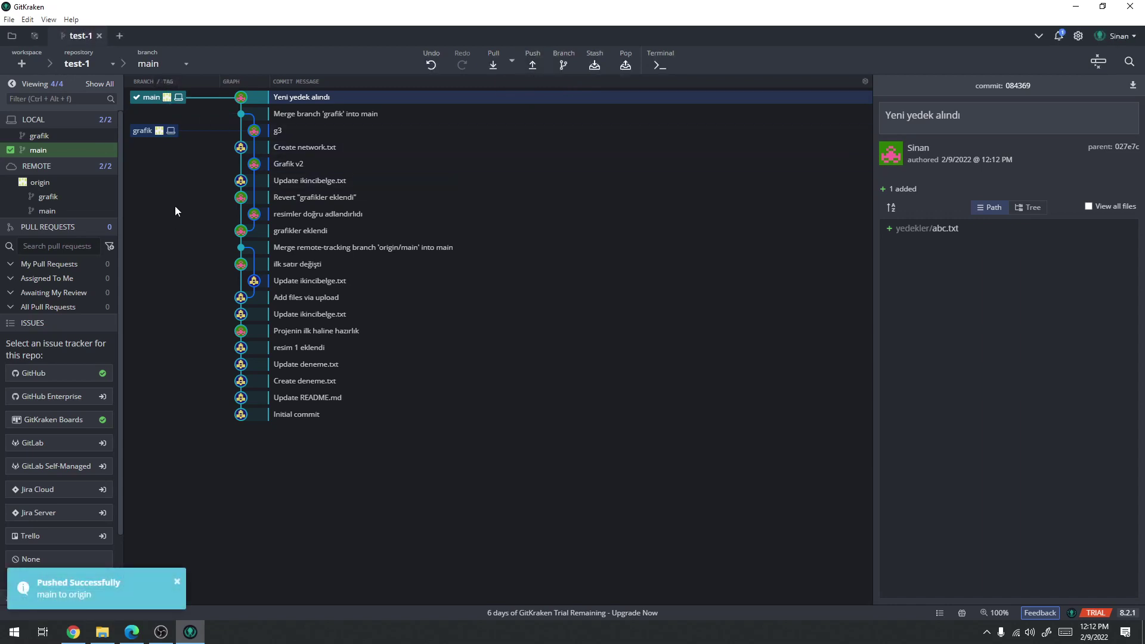
left_click(72, 632)
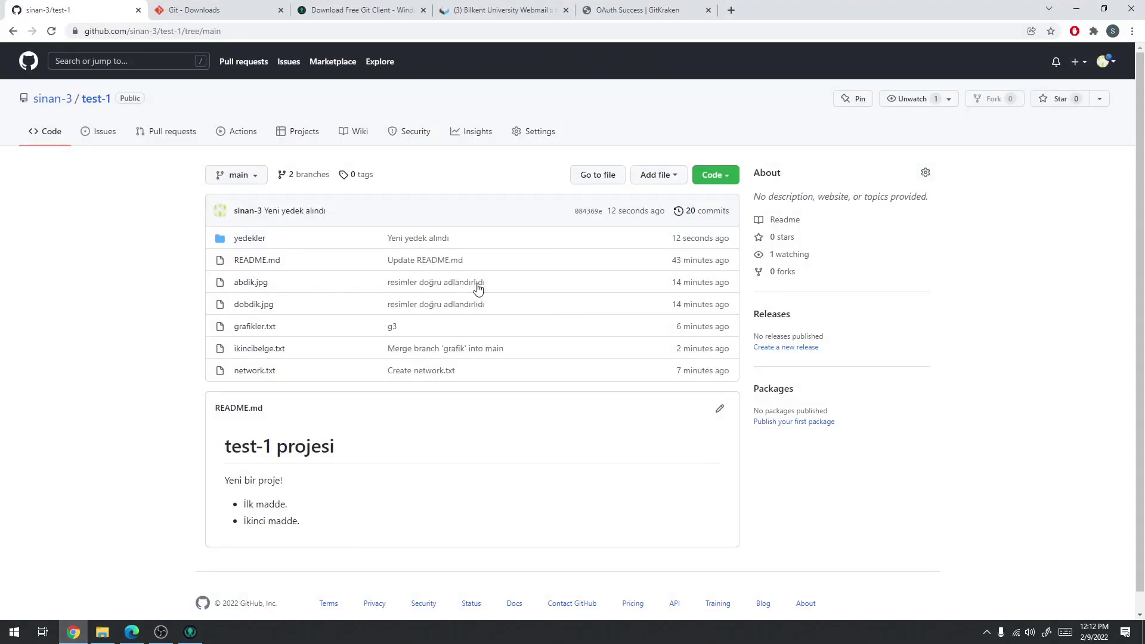
Go to the '2 branches' overview page of the test-1 repository
left_click(238, 175)
left_click(296, 177)
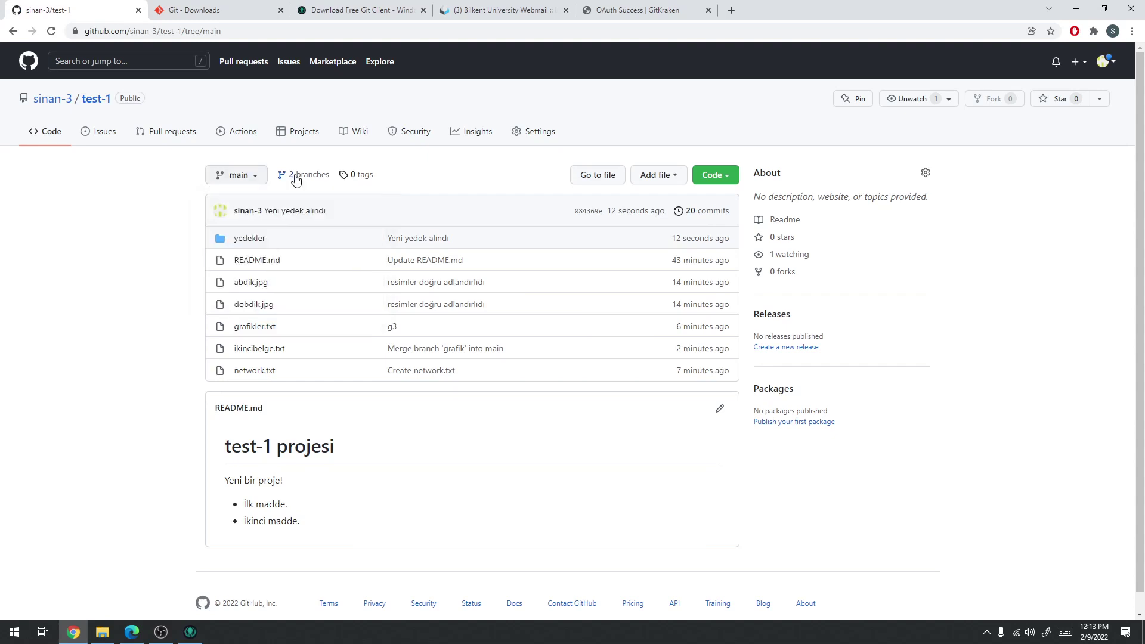
left_click(296, 177)
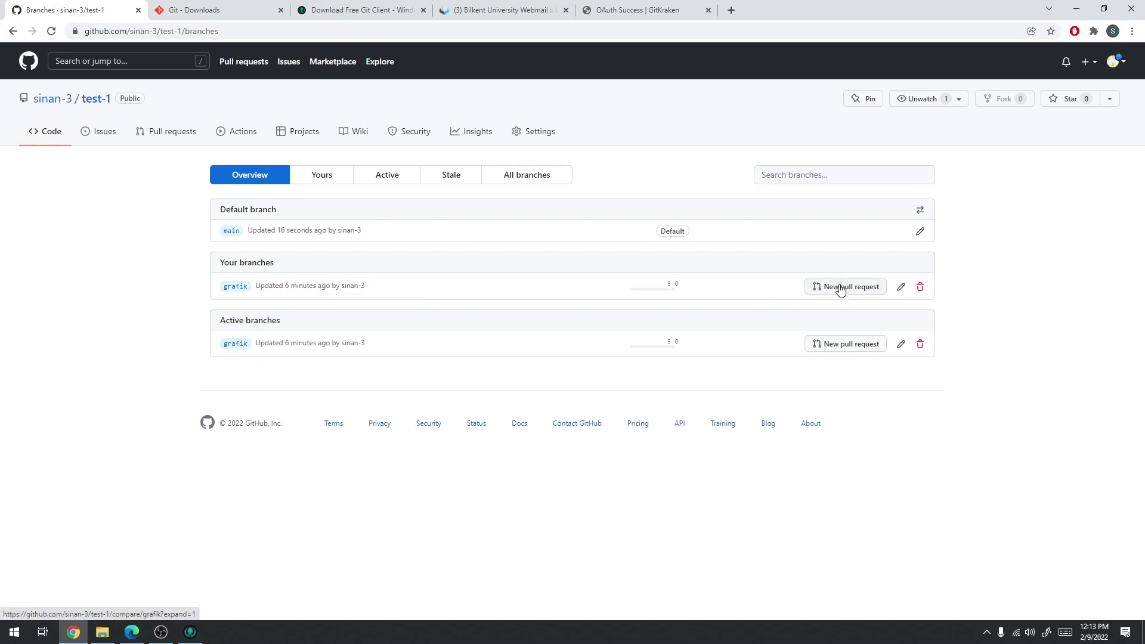
Check grafik has nothing new for a pull request, return to test-1, then switch browser windows
left_click(840, 289)
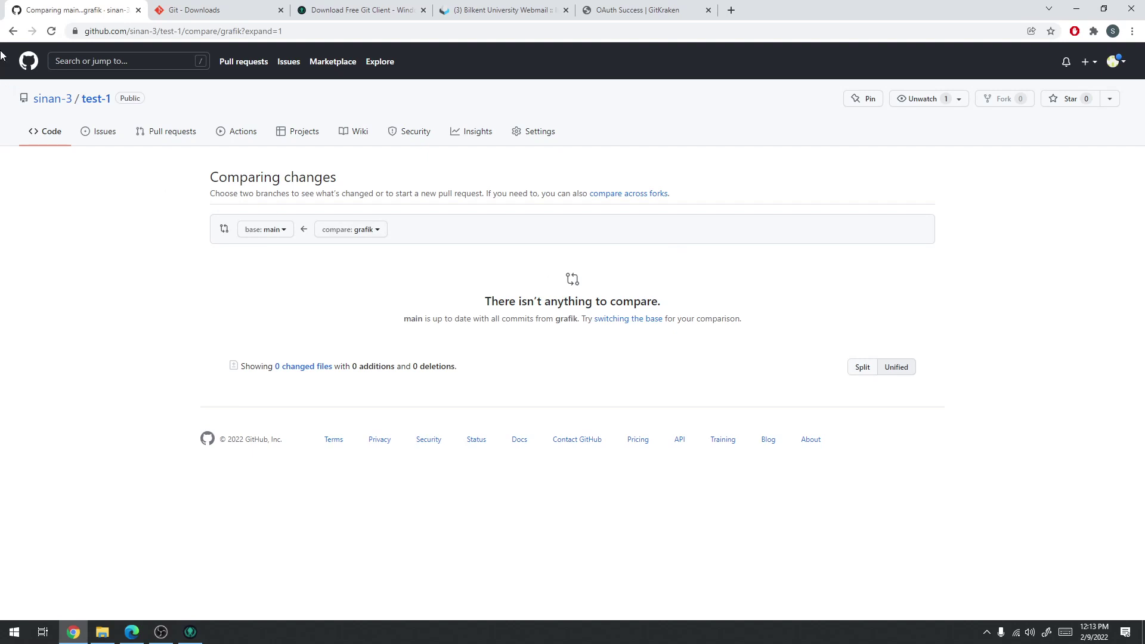
left_click(12, 31)
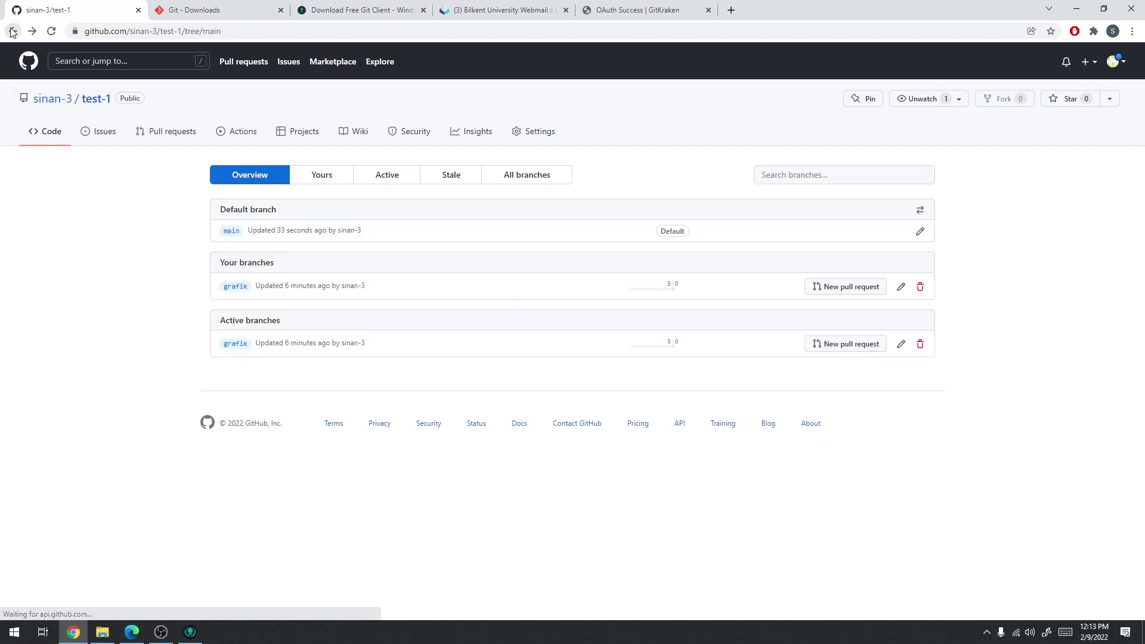
left_click(100, 103)
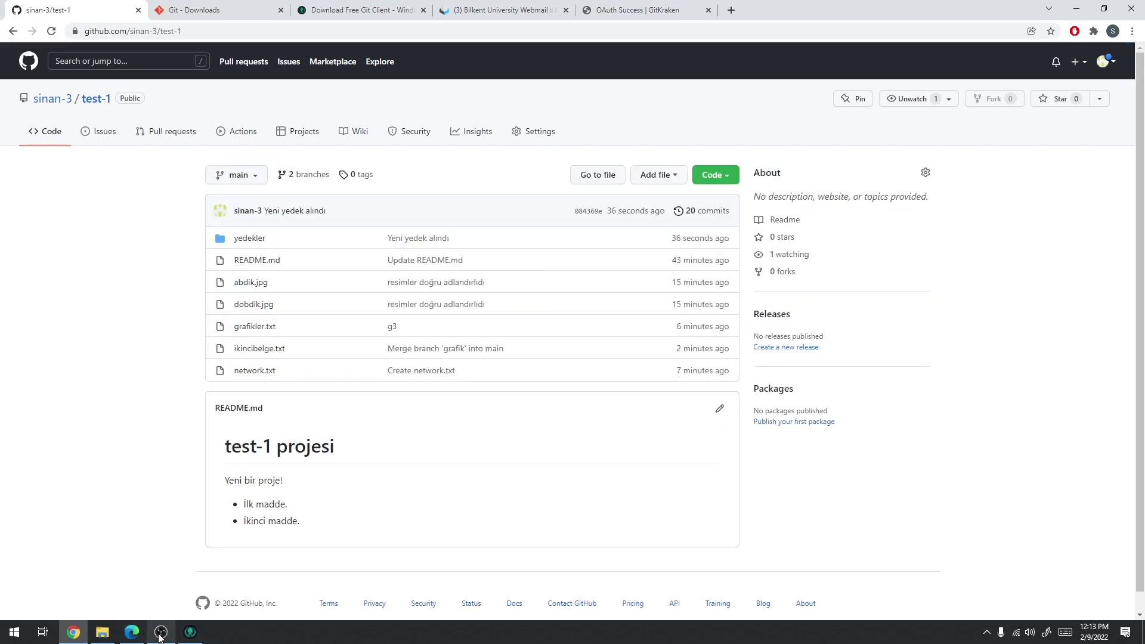
mouse_move(114, 631)
left_click(128, 635)
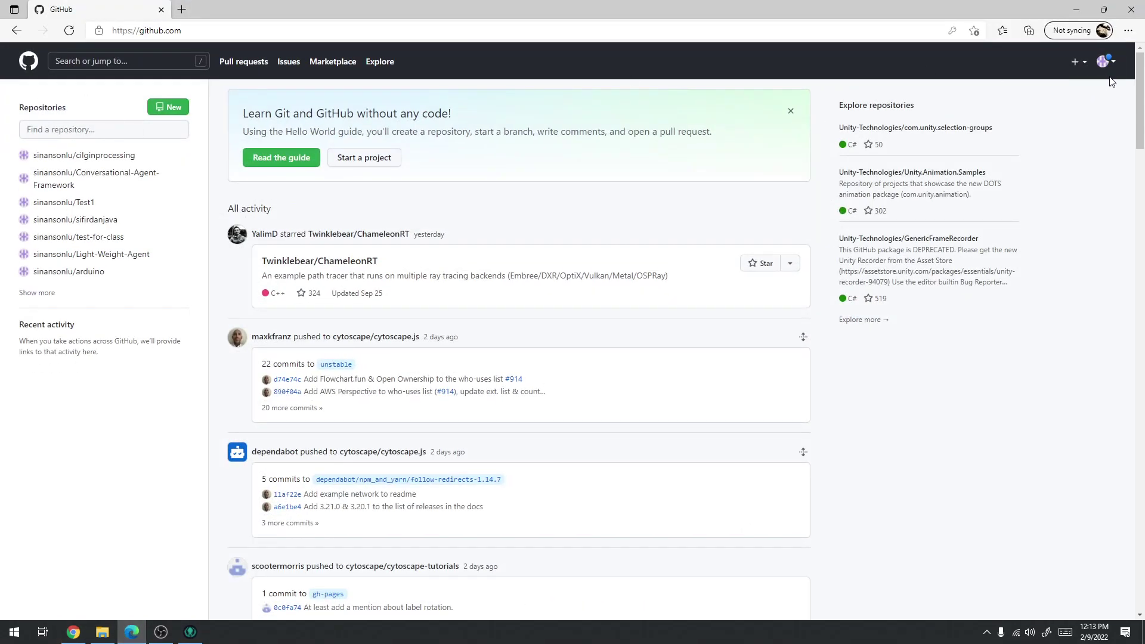
Create a new public GitHub repository named test-2 with a README
left_click(1080, 68)
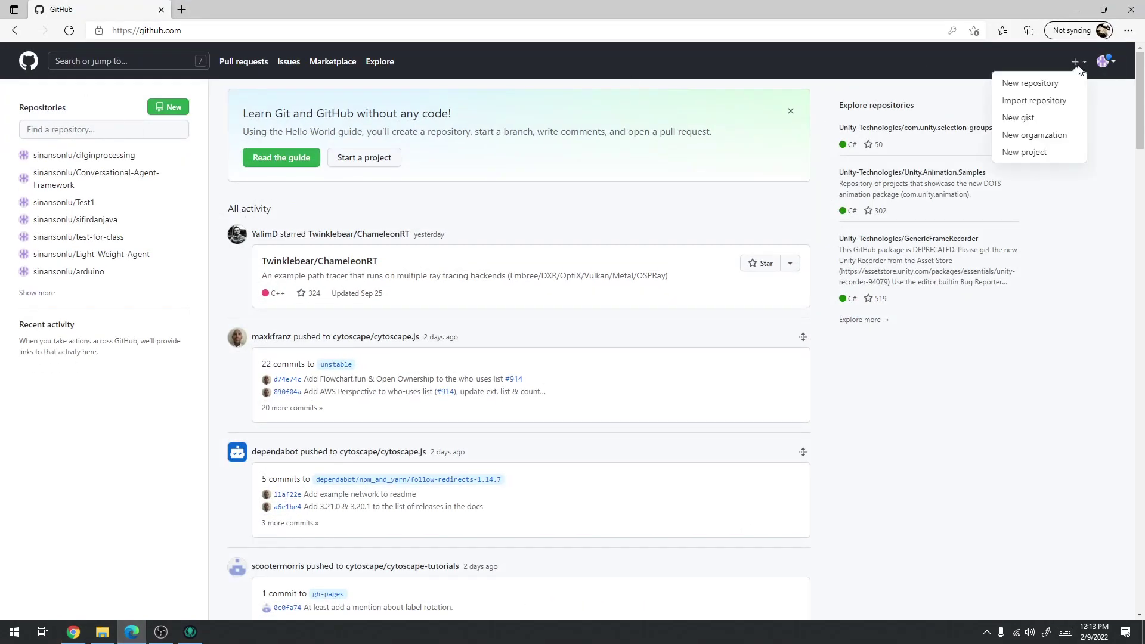
left_click(1047, 84)
left_click(506, 212)
type("test")
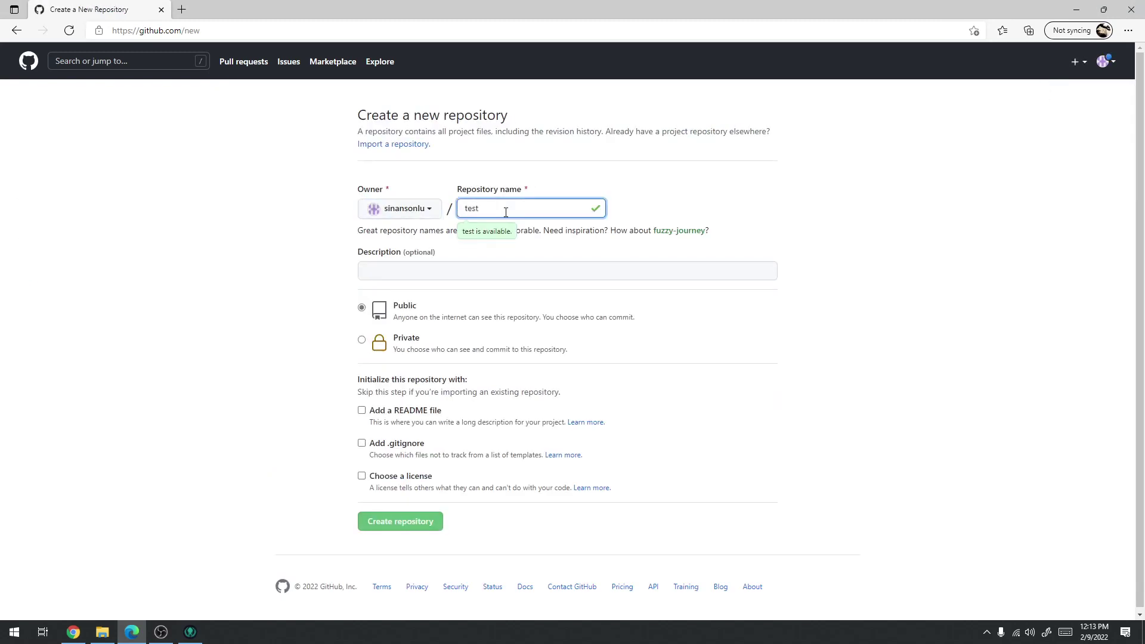
type("-2")
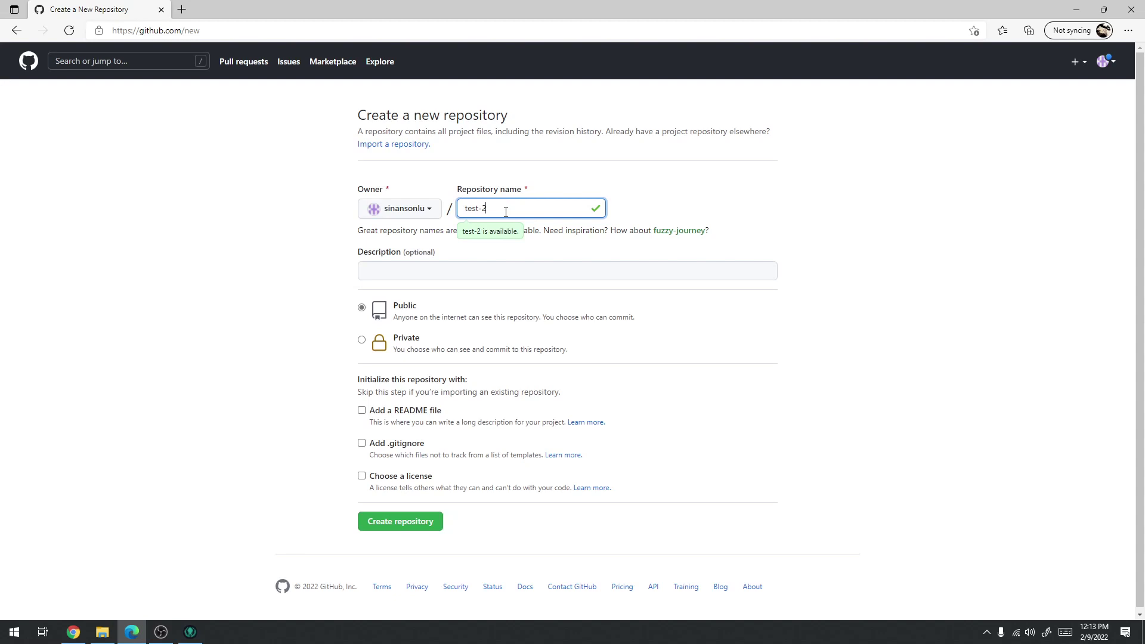
left_click(364, 411)
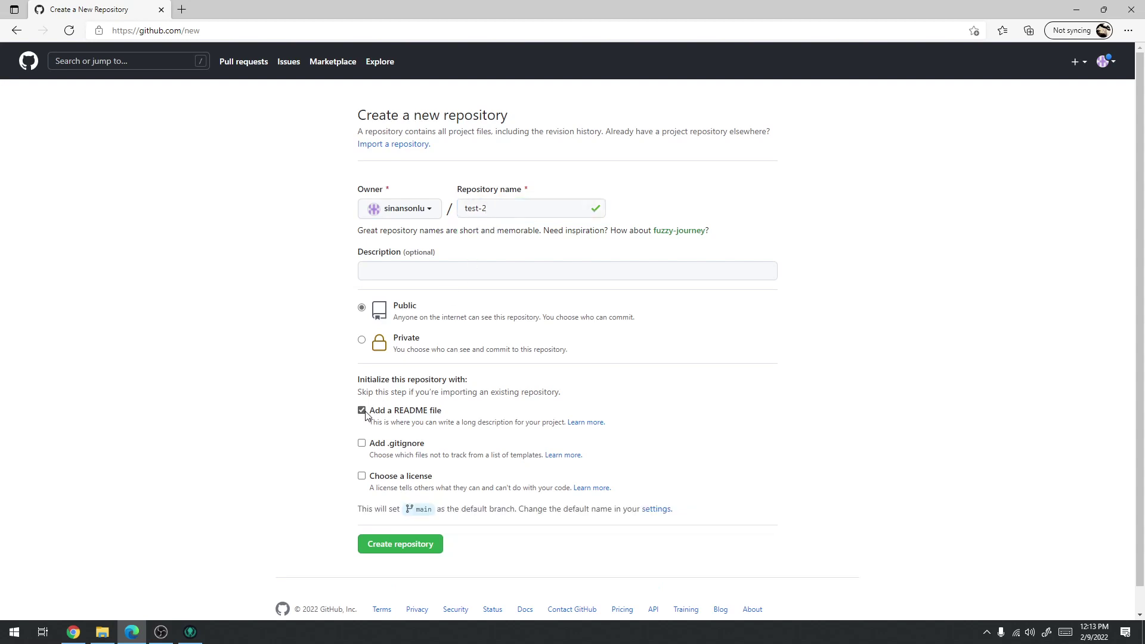
left_click(410, 548)
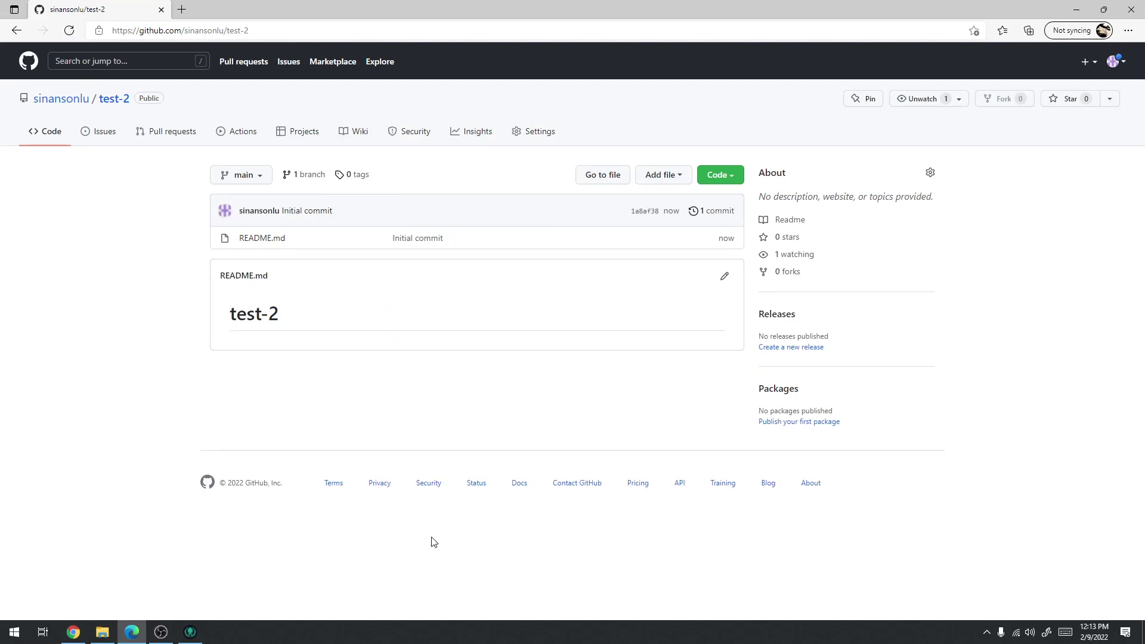
Add and commit a new test.txt file holding lines 1, 2 and 3
left_click(680, 176)
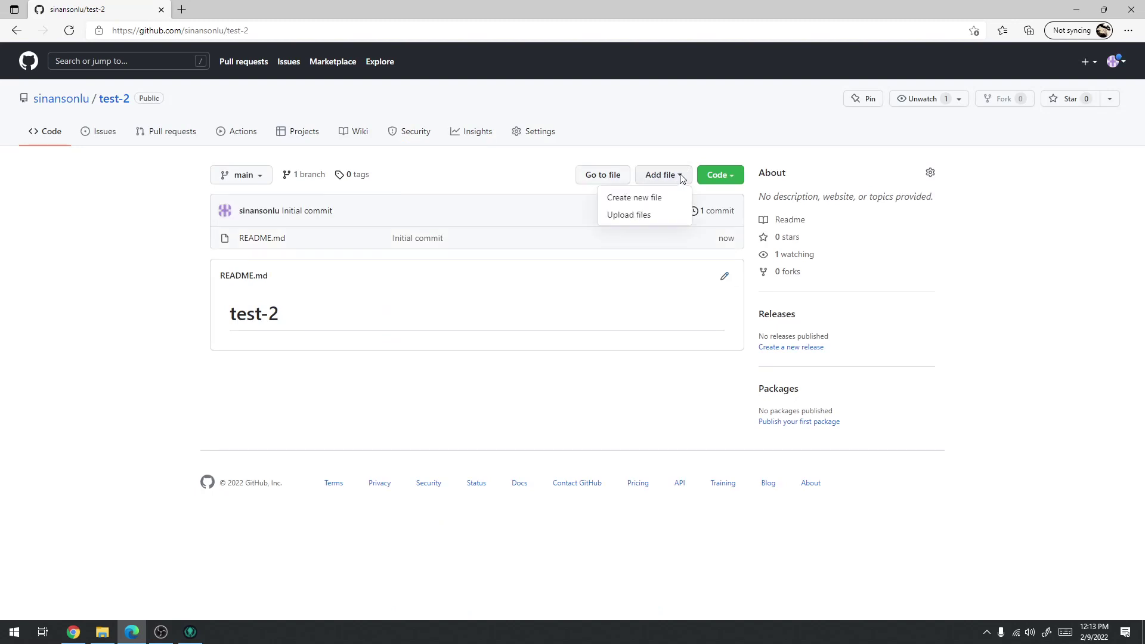
left_click(648, 200)
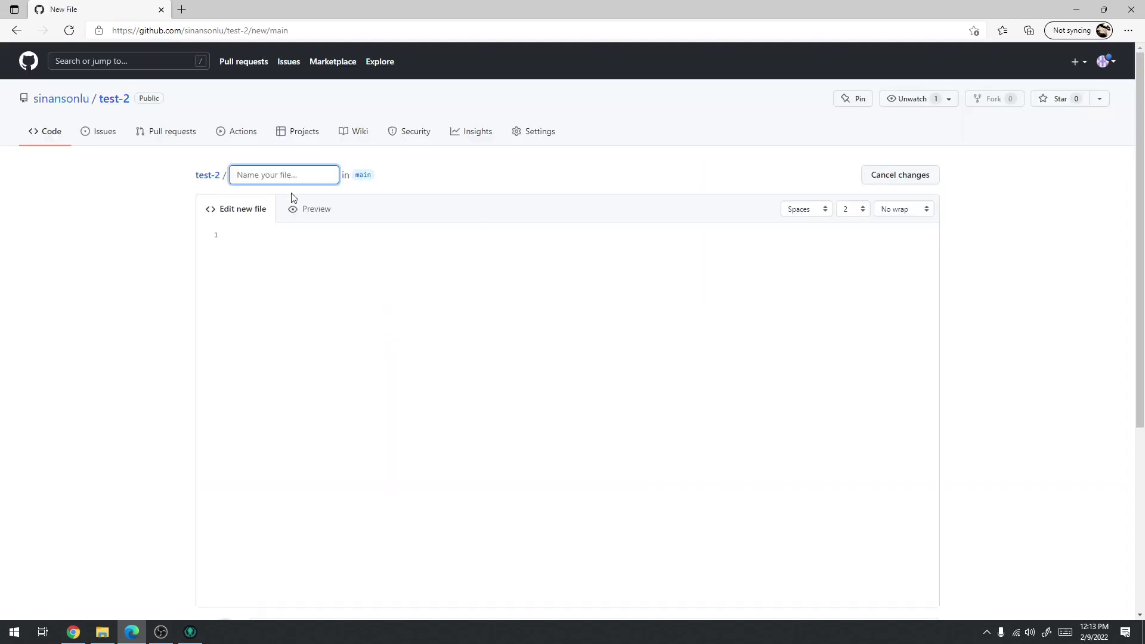
type("an")
key("BackSpace")
type("t")
left_click(305, 307)
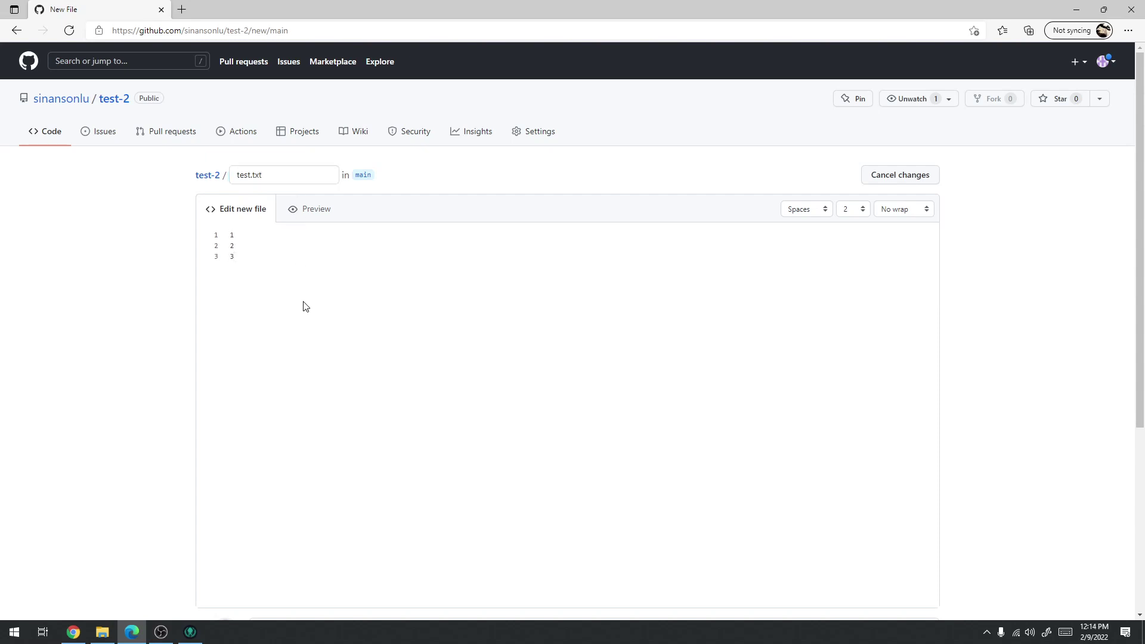
scroll(435, 320, "down", 5)
left_click(276, 518)
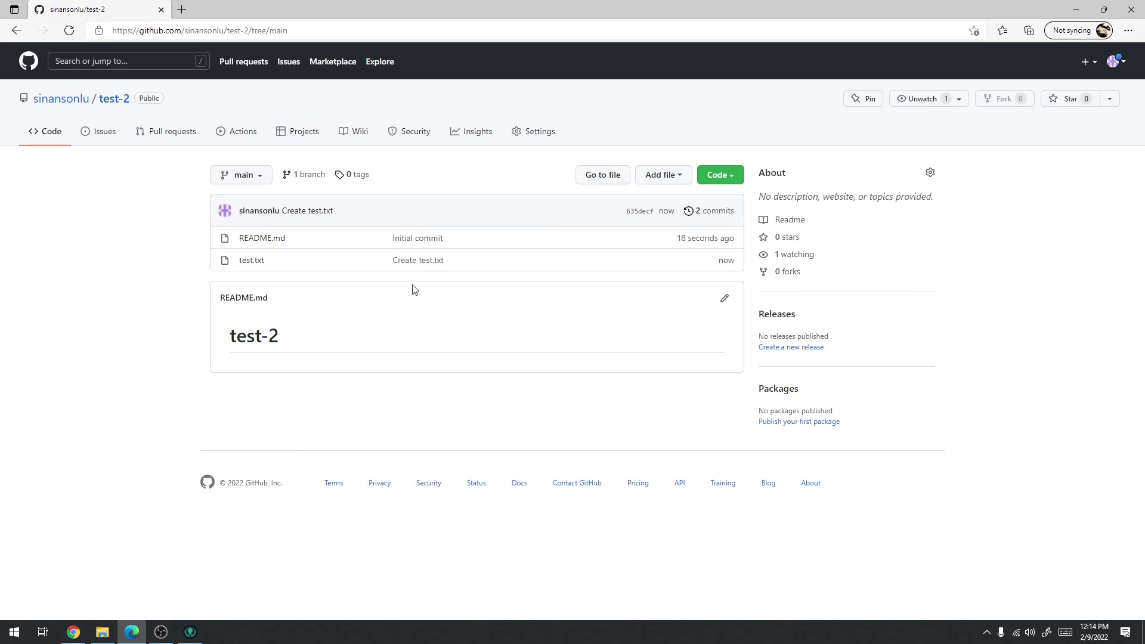
left_click(190, 631)
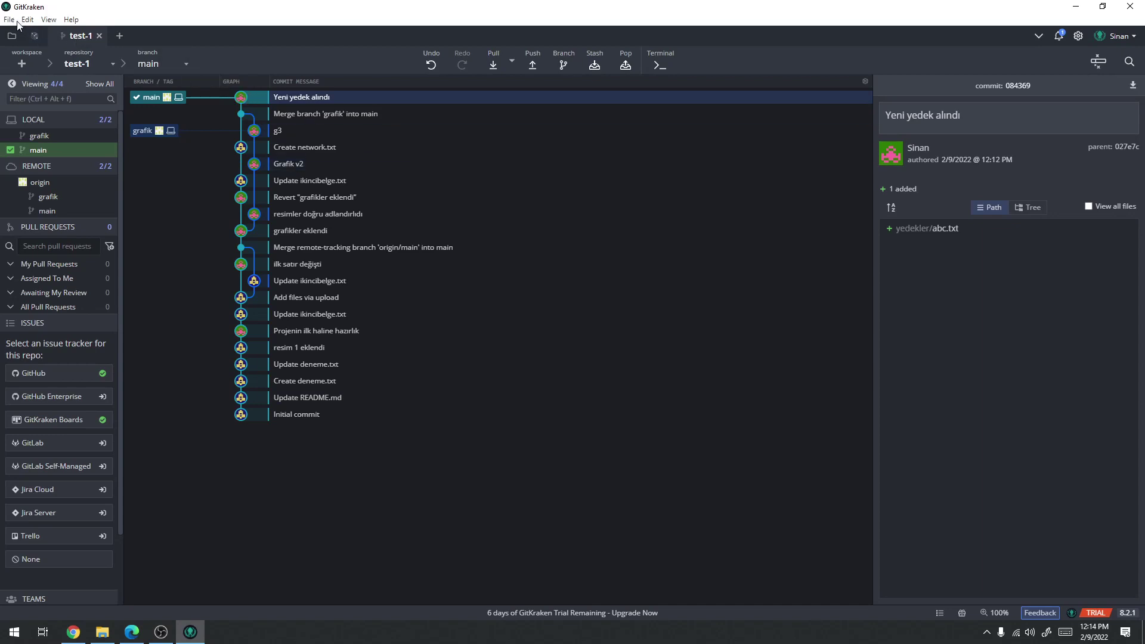
Close the test-1 repository tab in GitKraken
left_click(100, 36)
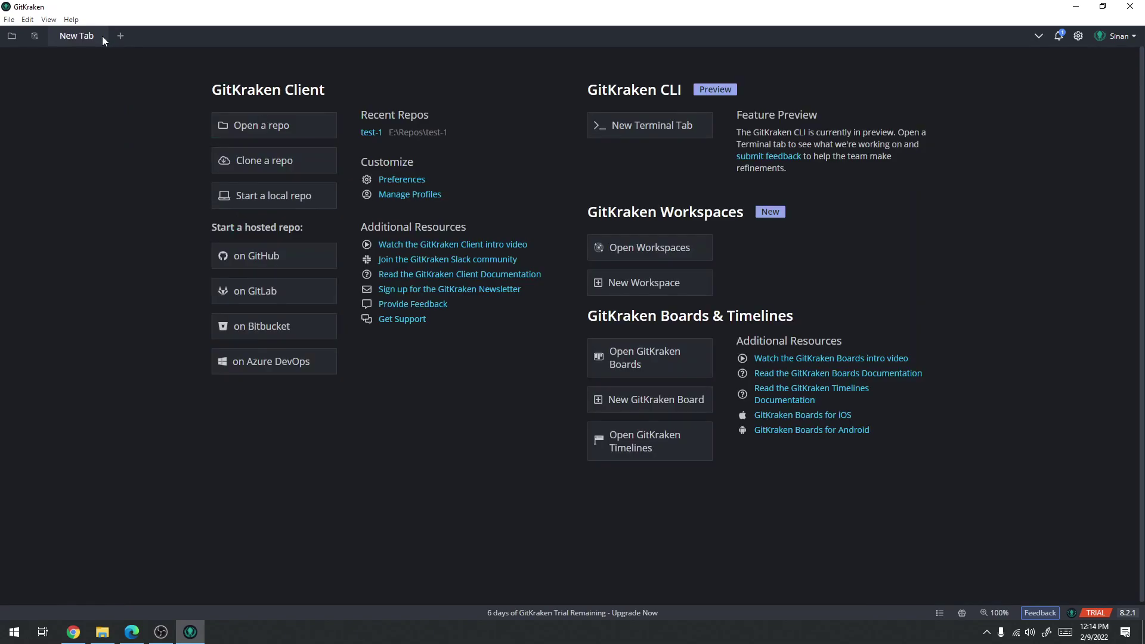
left_click(371, 132)
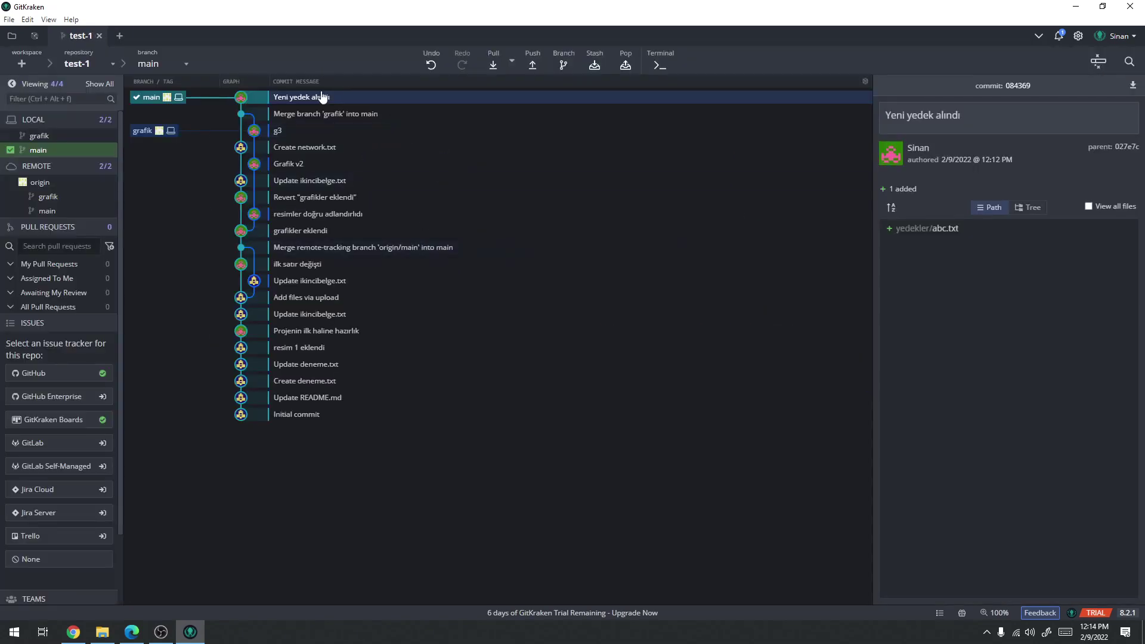
left_click(100, 35)
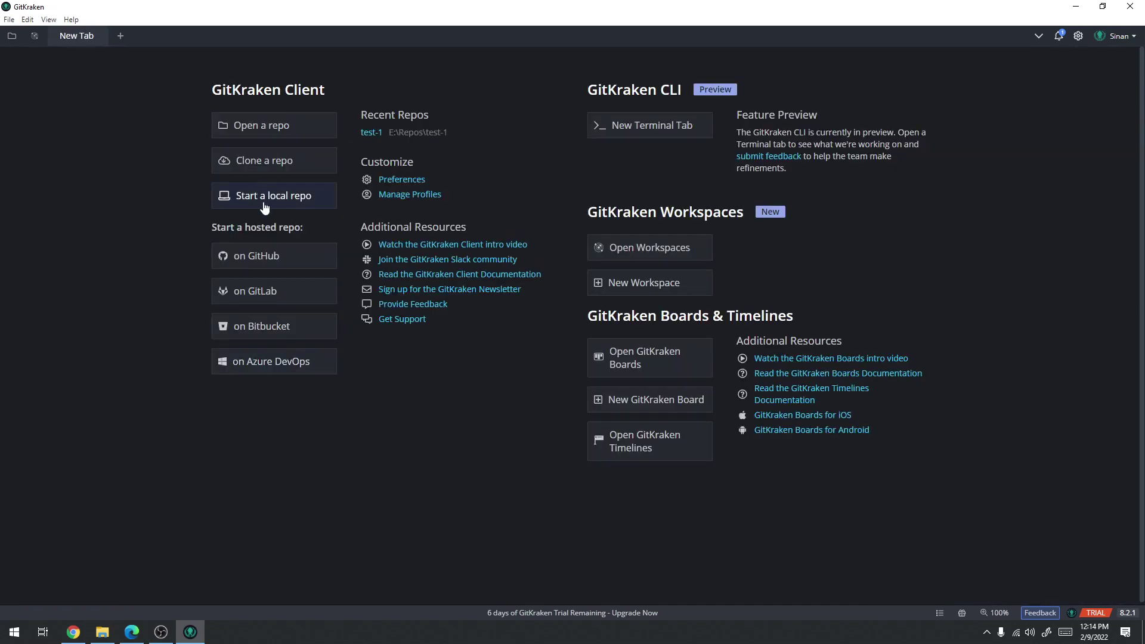
Start a clone and paste the test-2 page address as the clone URL
left_click(251, 169)
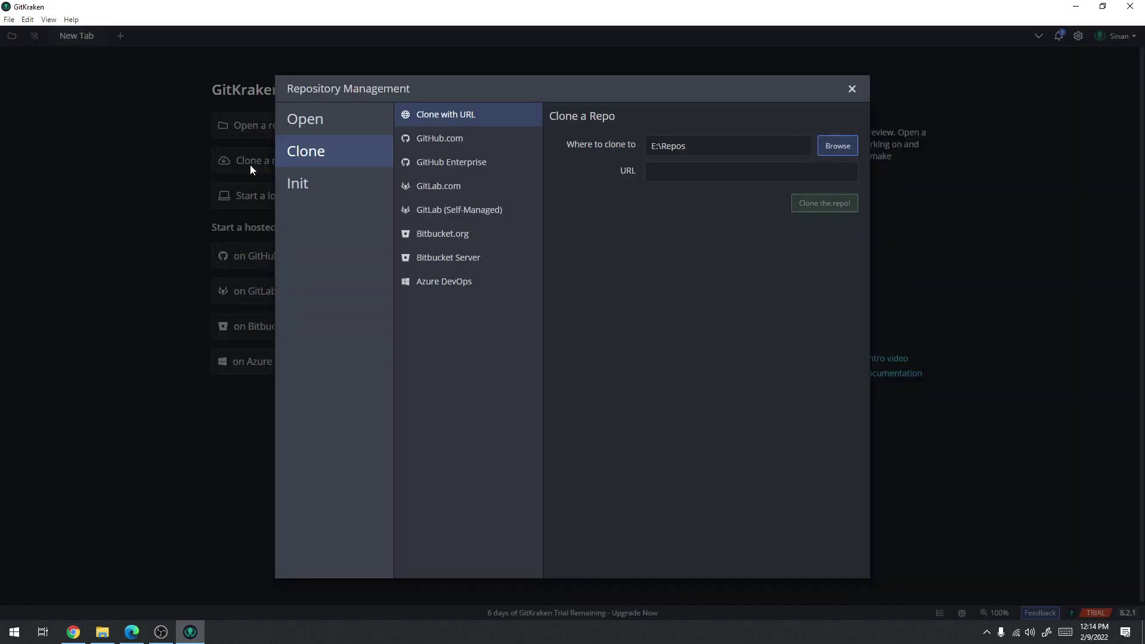
left_click(73, 632)
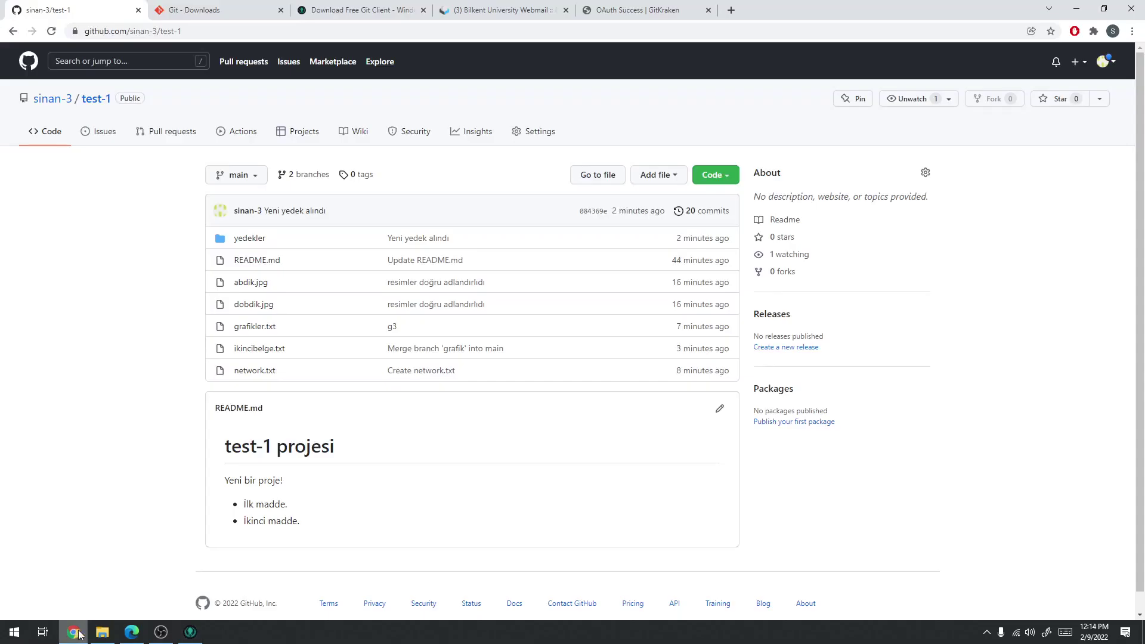
left_click(132, 632)
left_click(185, 31)
key("ctrl+c")
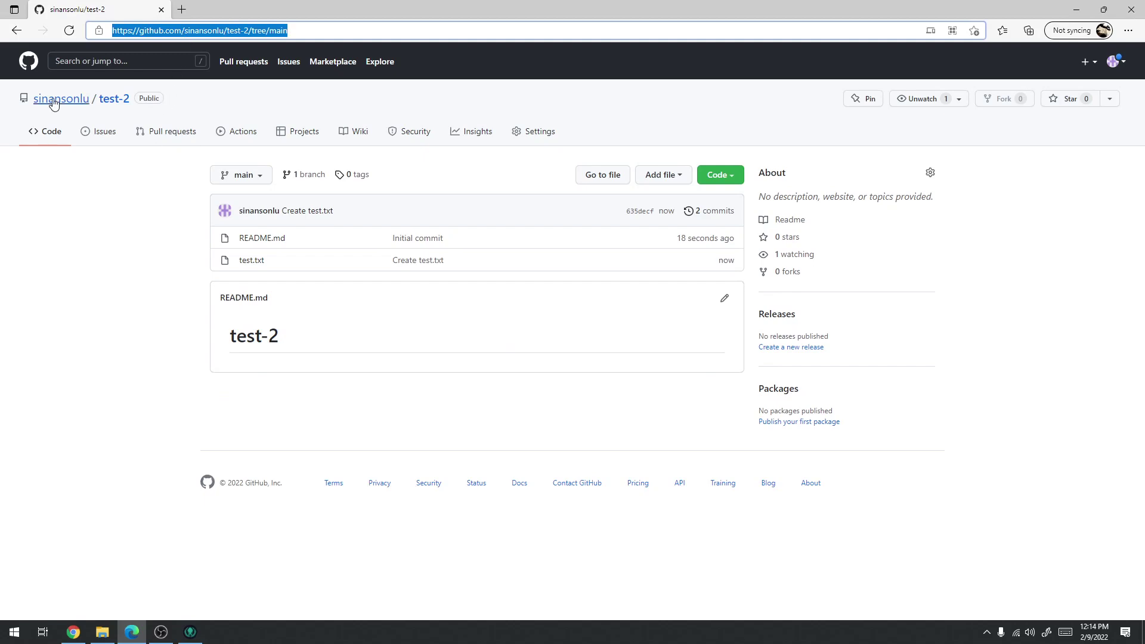
left_click(1077, 9)
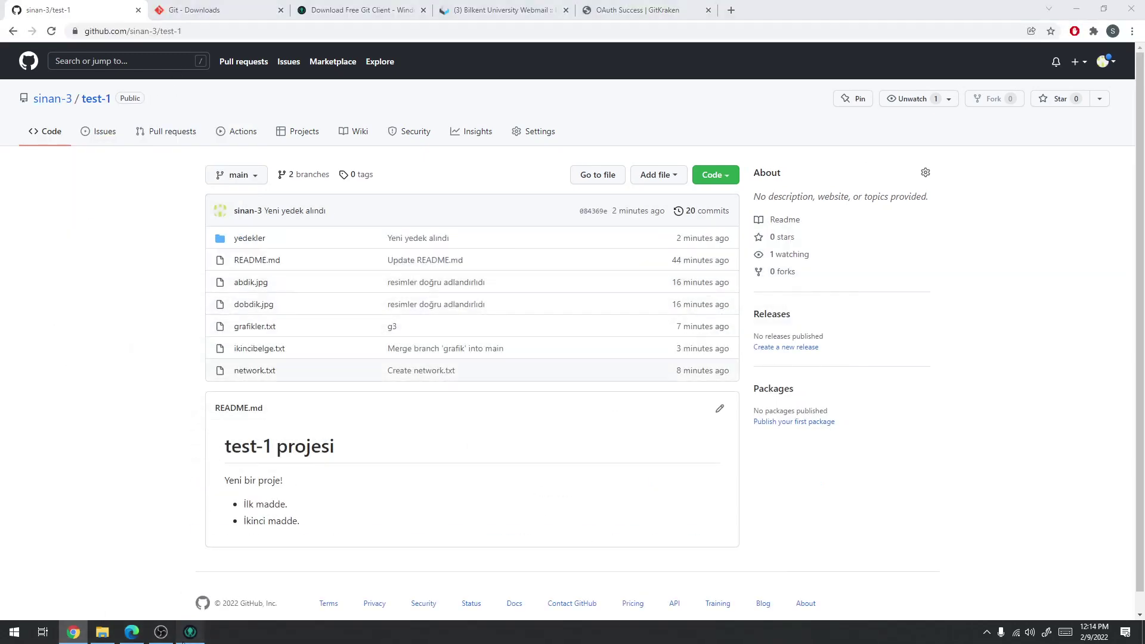
left_click(190, 632)
left_click(682, 167)
key("ctrl+v")
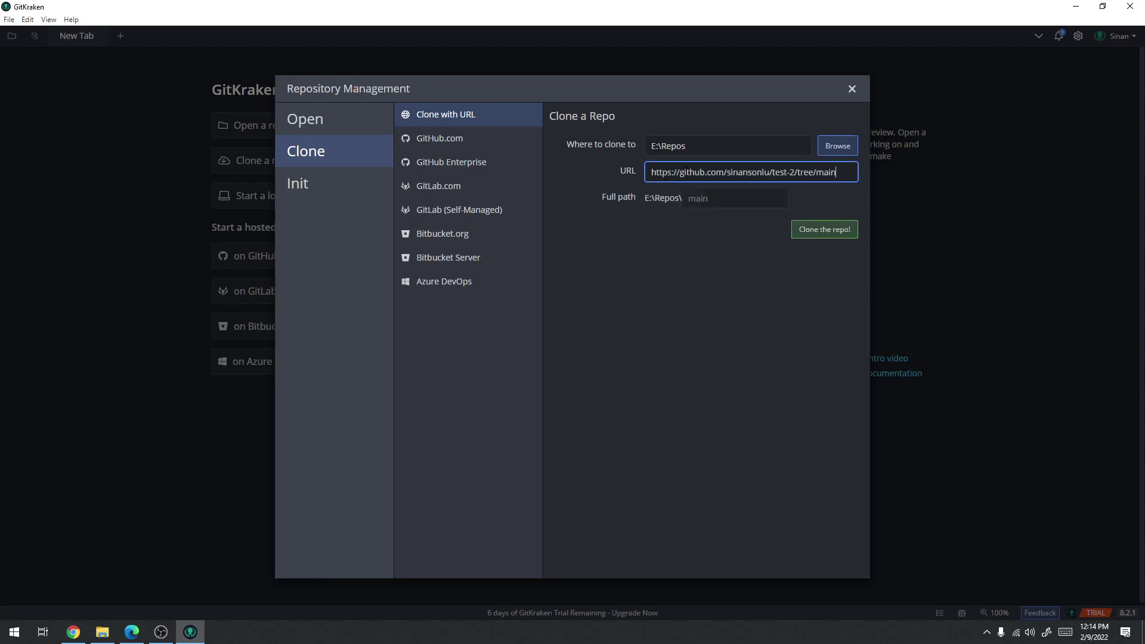
left_click(736, 200)
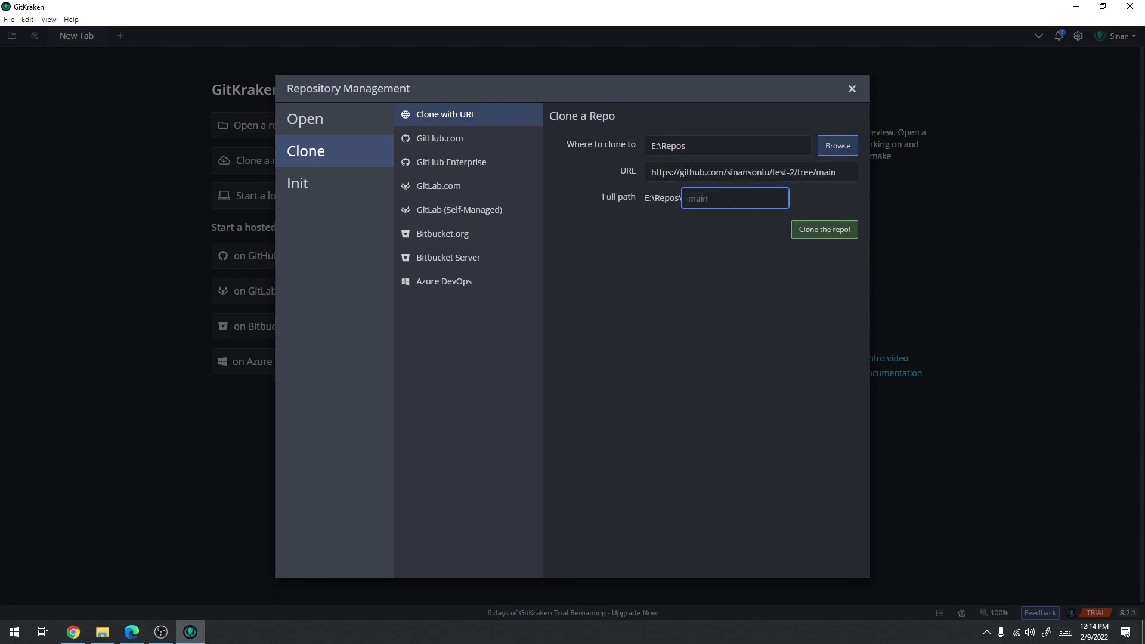
Copy the test-2 HTTPS clone URL from GitHub's Code menu
left_click(73, 632)
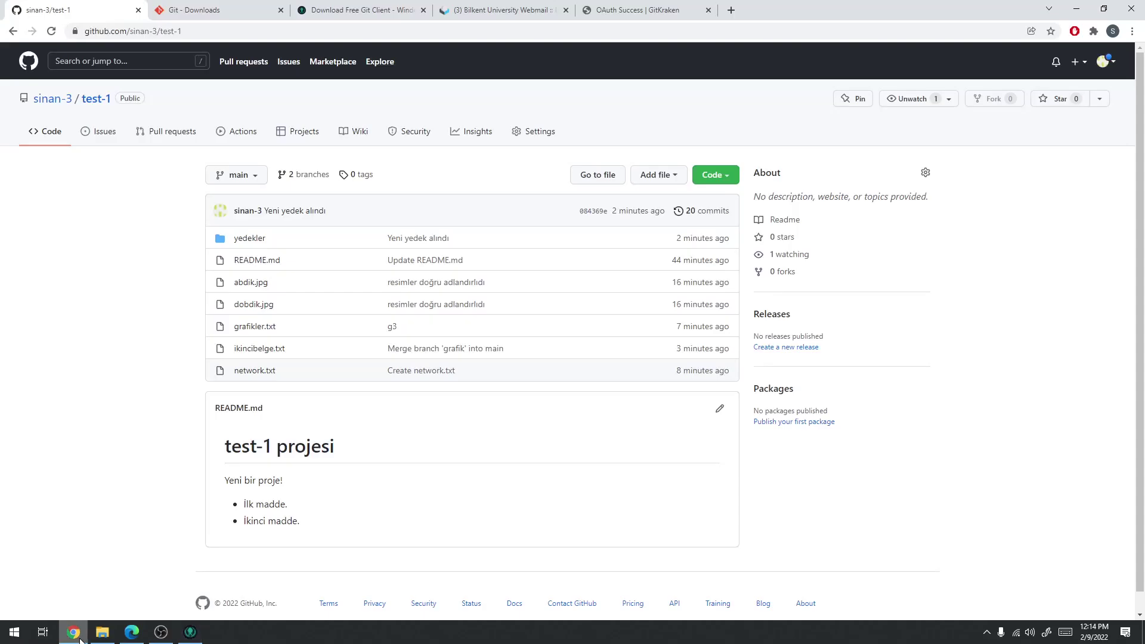
left_click(142, 635)
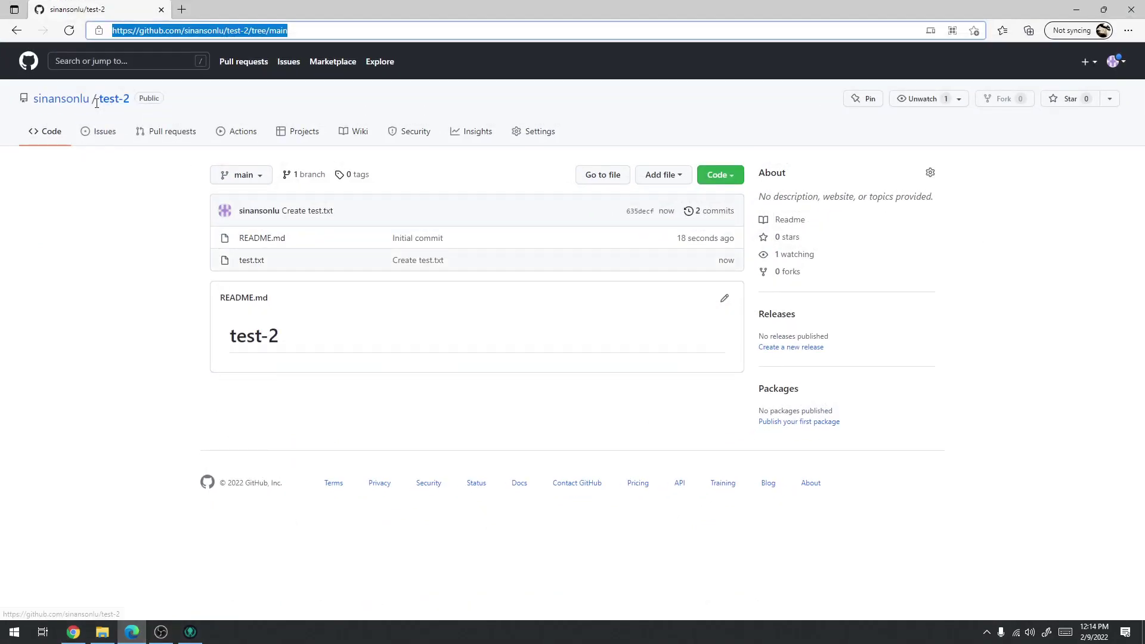
left_click(1077, 10)
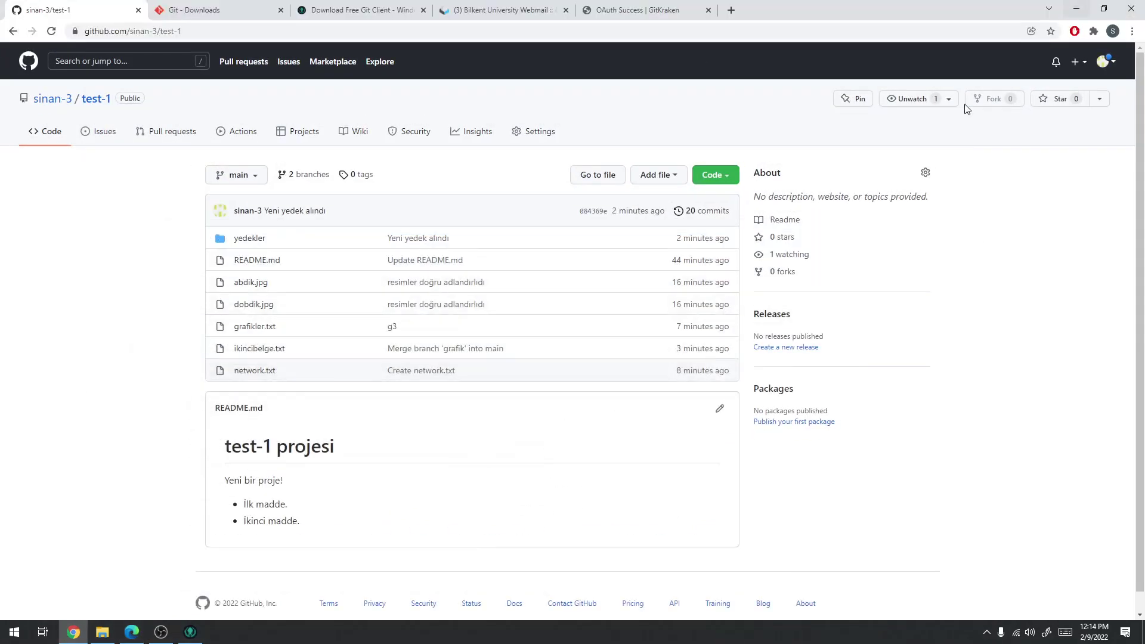
left_click(1076, 9)
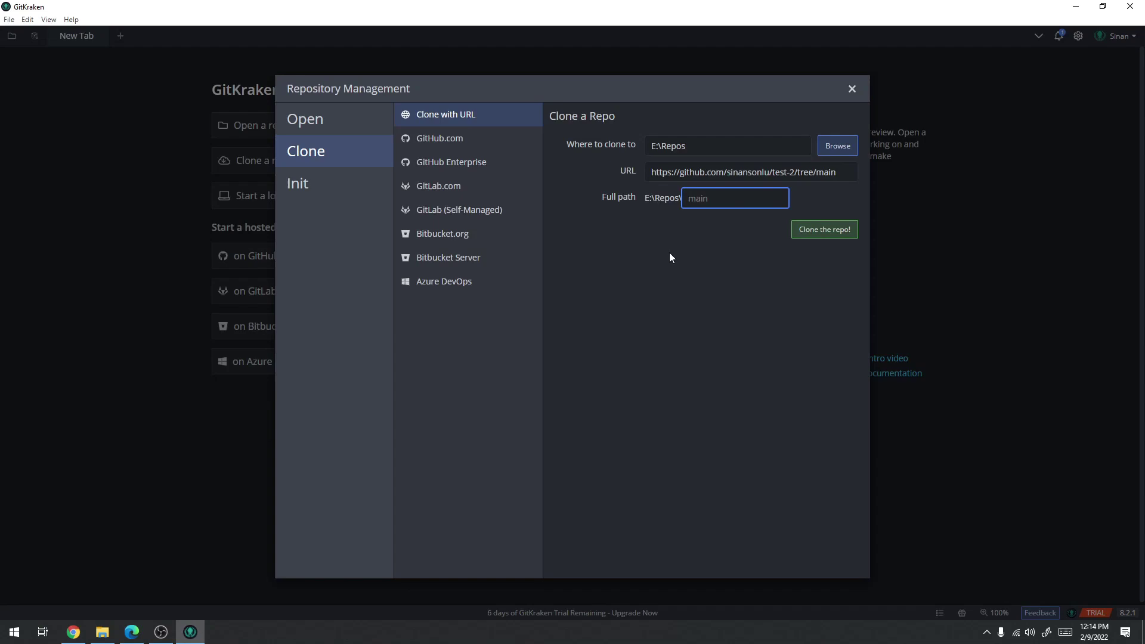
left_click(845, 173)
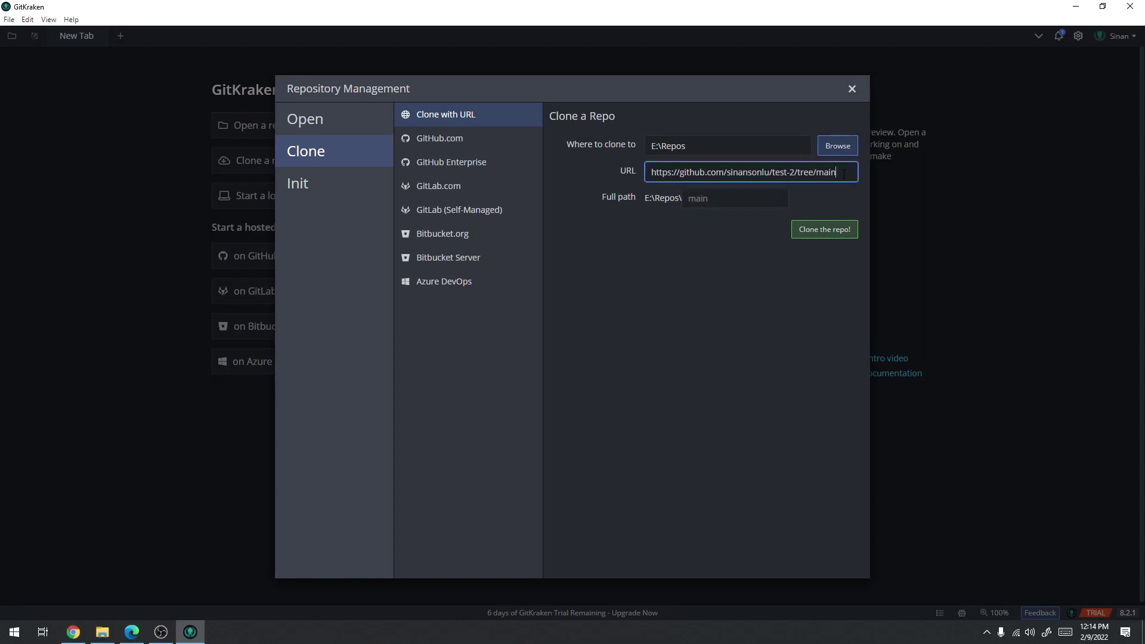
left_click(132, 632)
left_click(297, 25)
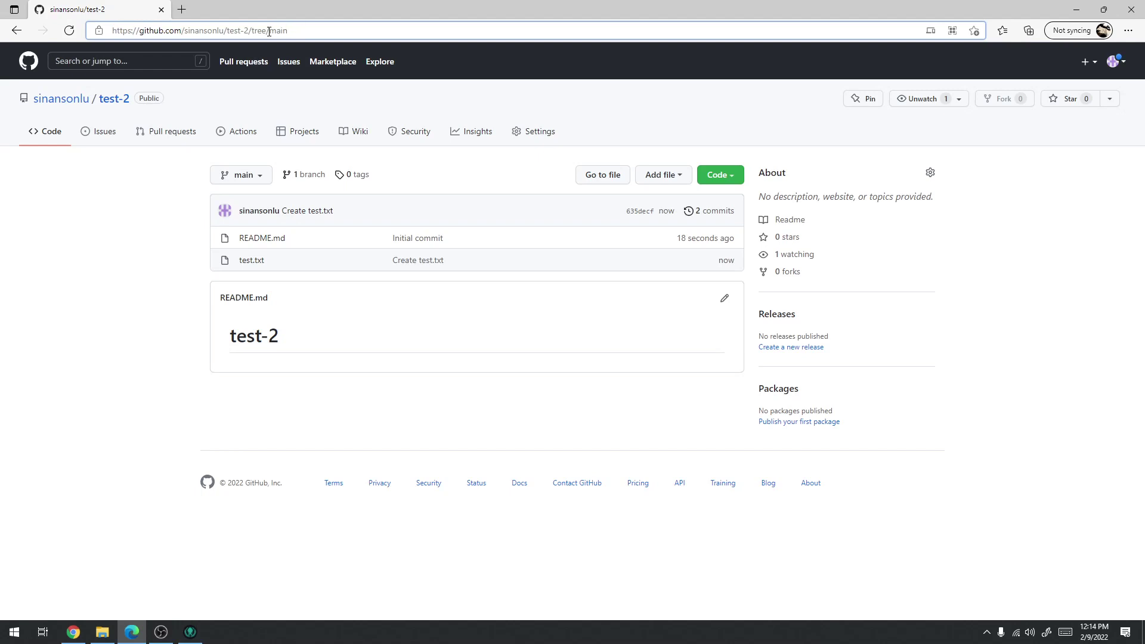
left_click(114, 99)
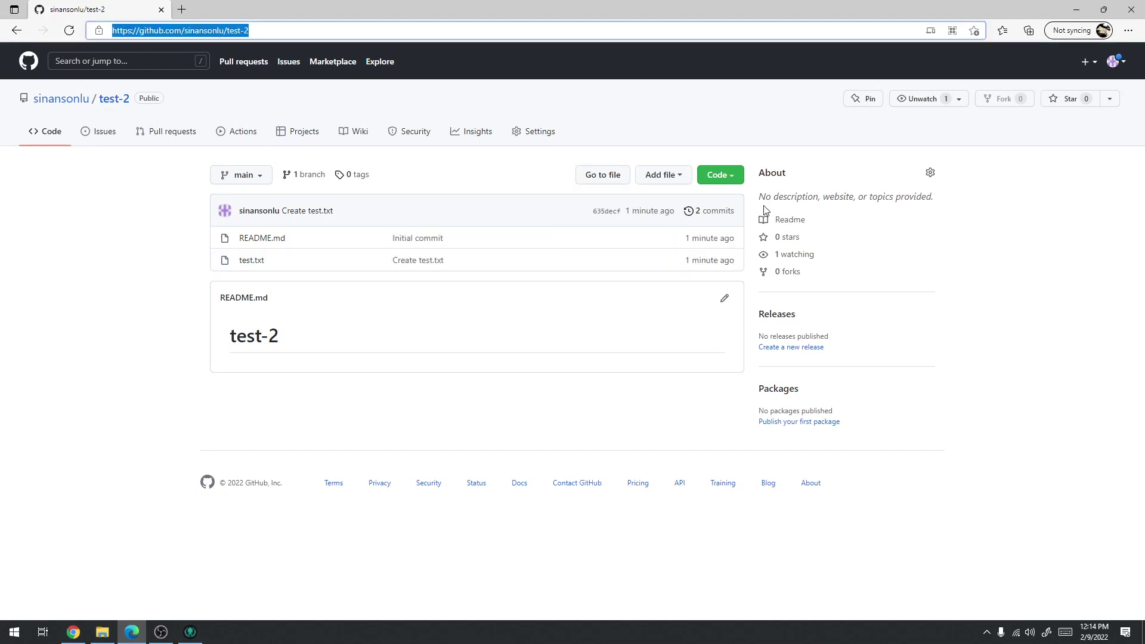
left_click(737, 179)
left_click(720, 242)
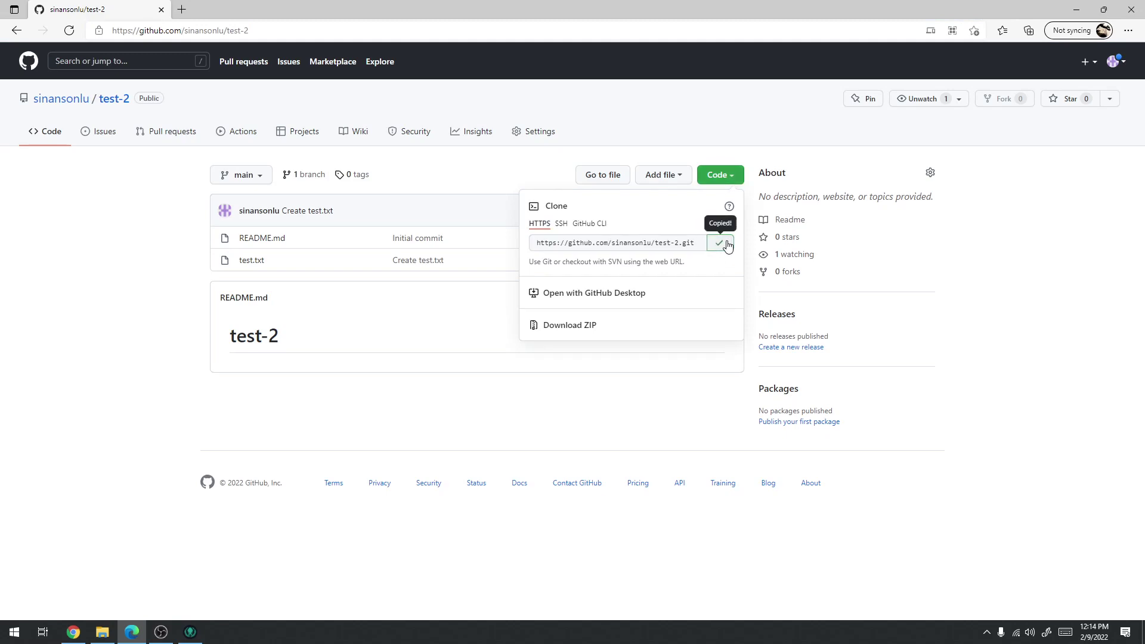
left_click(1083, 6)
Replace the clone URL with the test-2.git address, clone into E:\Repos and open it
key("ctrl+a")
type("https://github.com/sinansonlu/test-2.git")
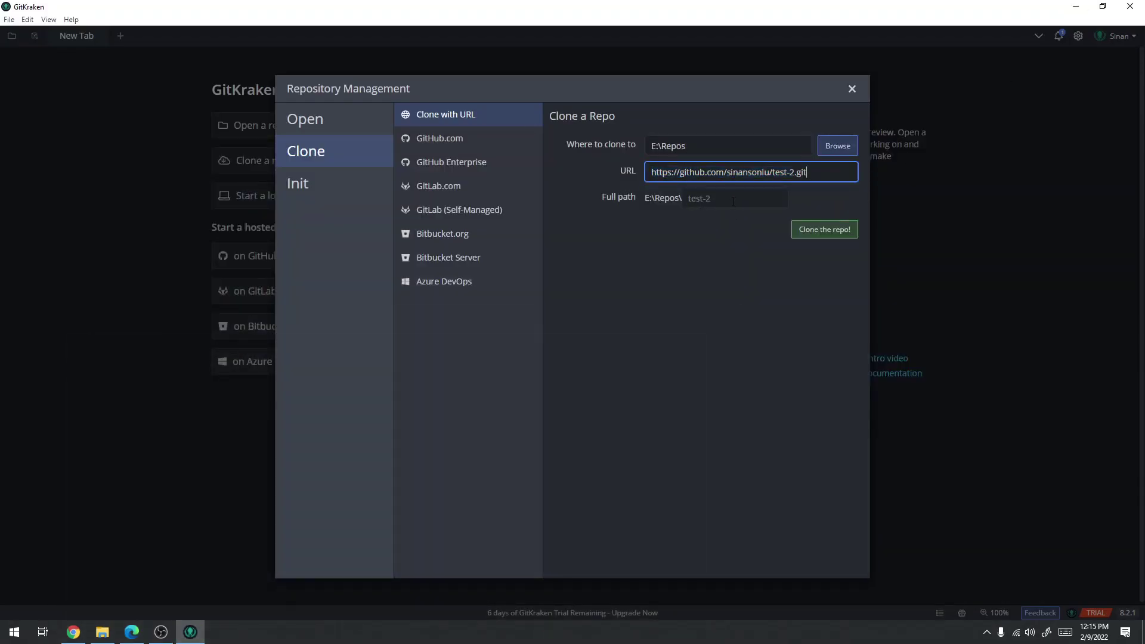
left_click(814, 230)
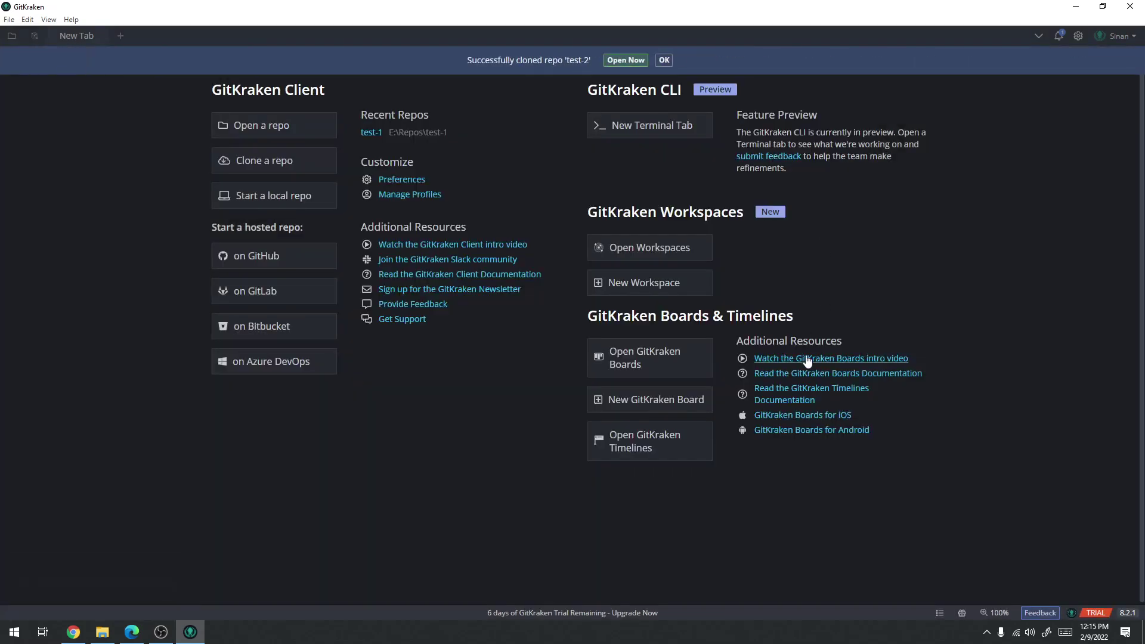
left_click(617, 60)
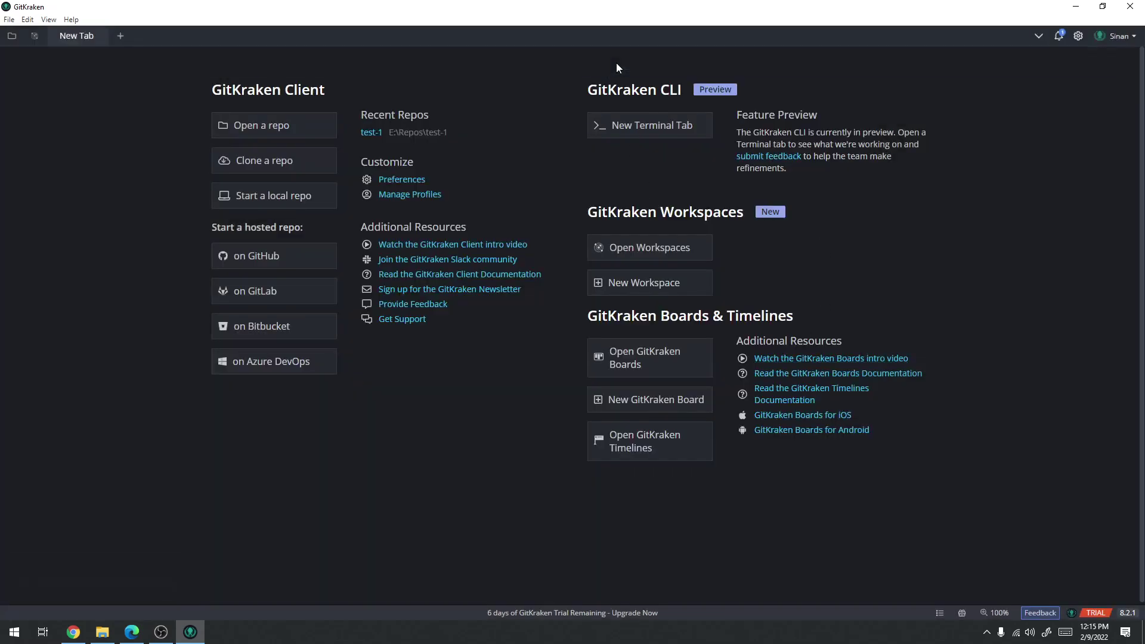
Browse File Explorer to the E:\Repos\test-2 folder
left_click(102, 632)
left_click(600, 172)
left_click(571, 173)
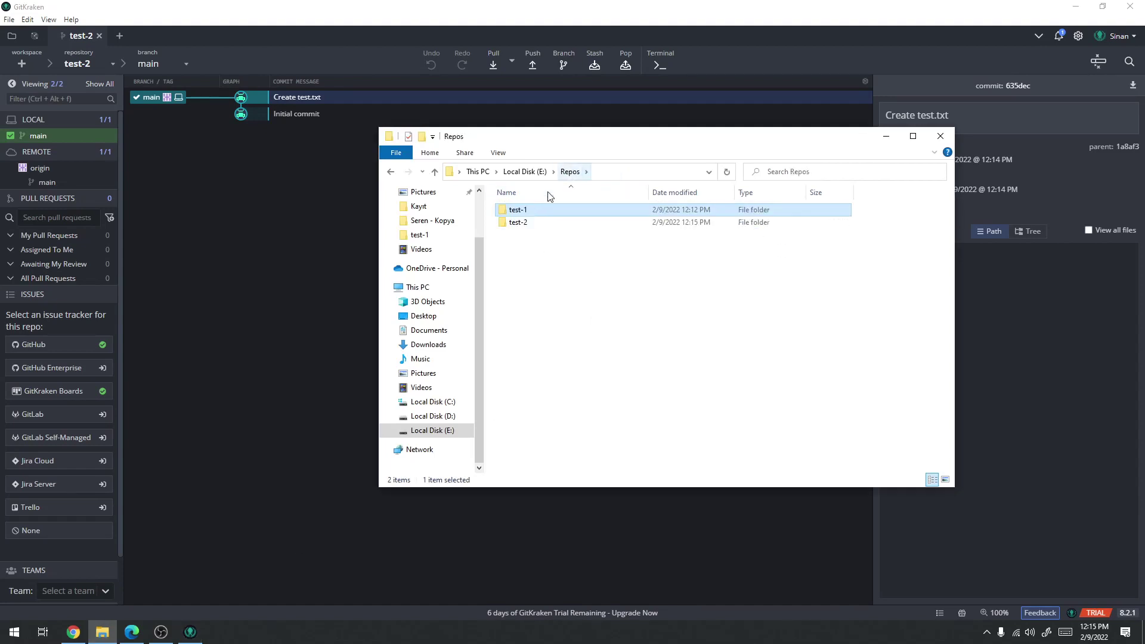
left_click(520, 224)
double_click(520, 225)
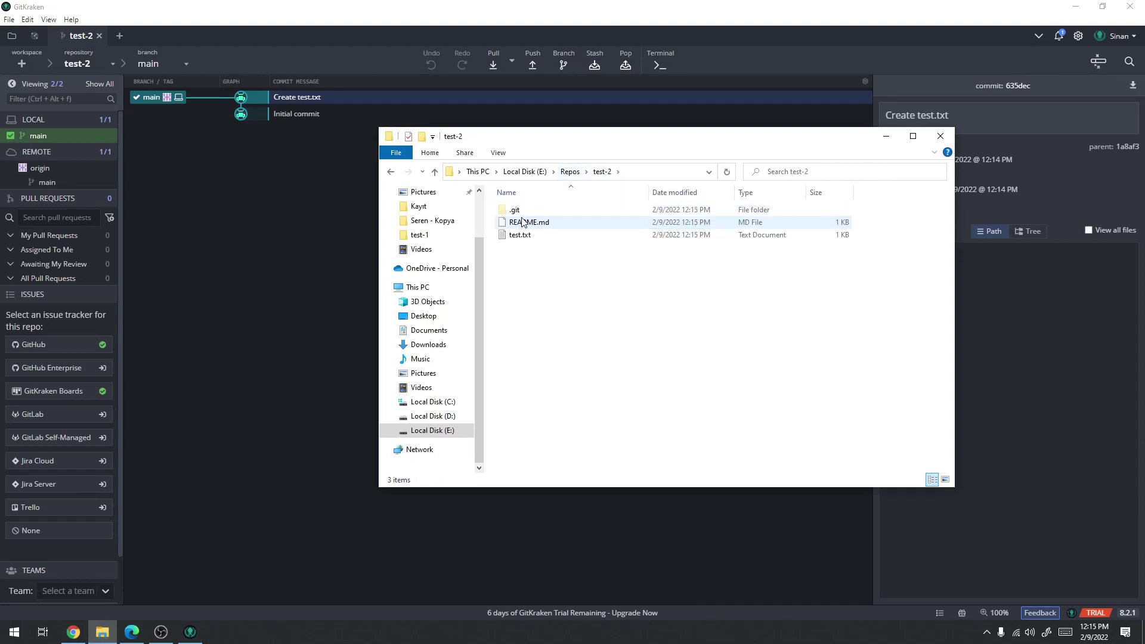
Check the test-2 commit details and highlight its .git, README.md and test.txt files
left_click(131, 632)
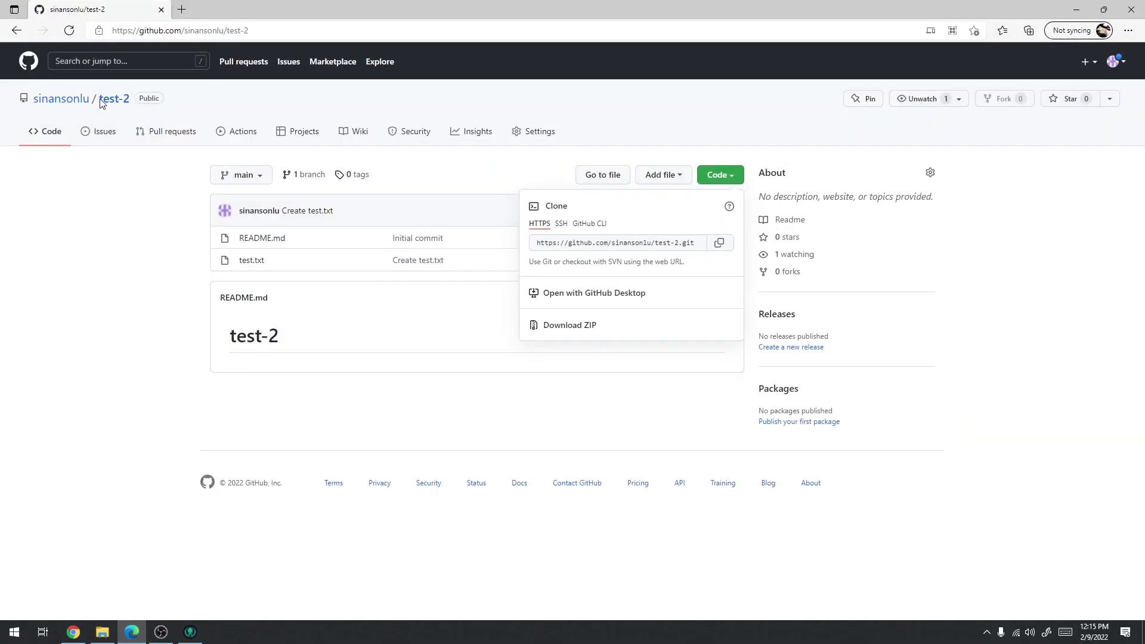
left_click(1076, 9)
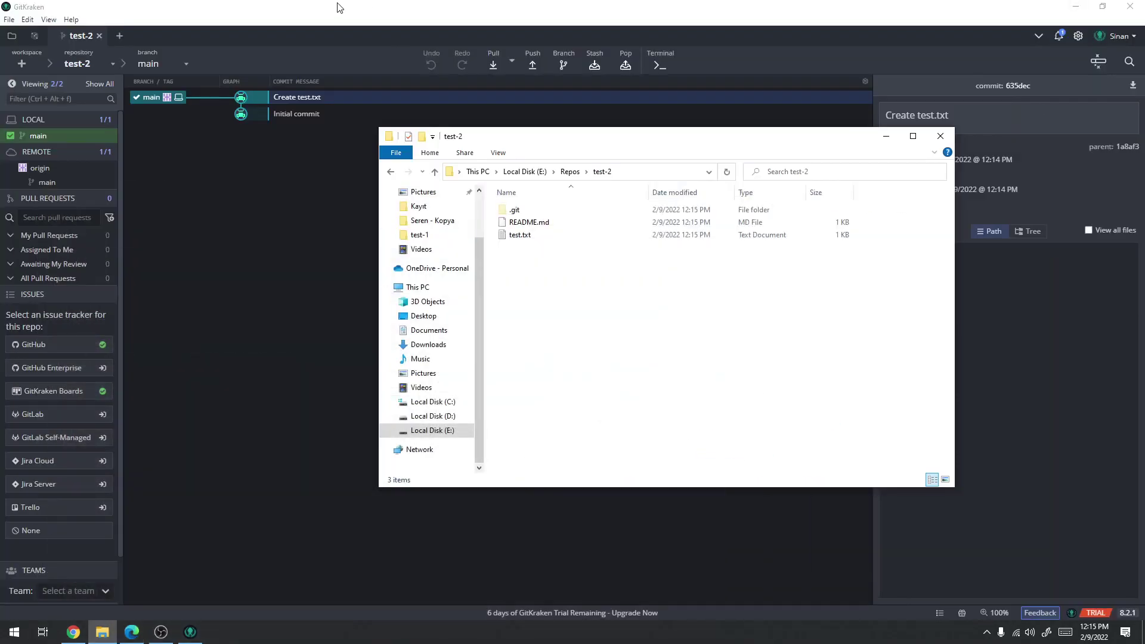
left_click(298, 98)
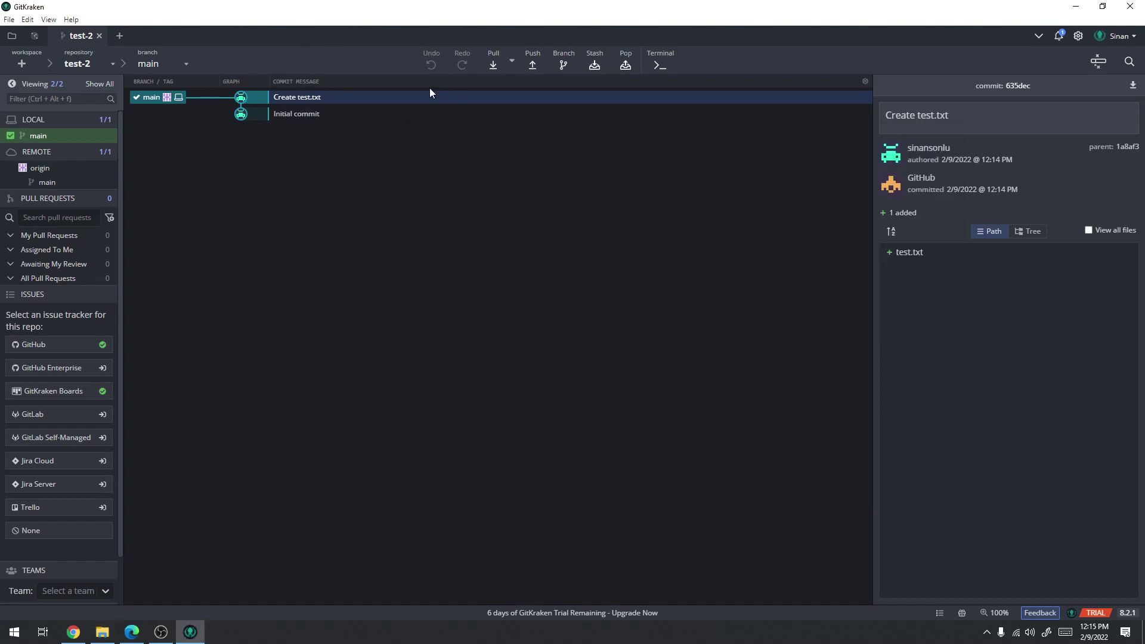
left_click(103, 632)
left_click_drag(668, 370, 611, 287)
left_click(612, 287)
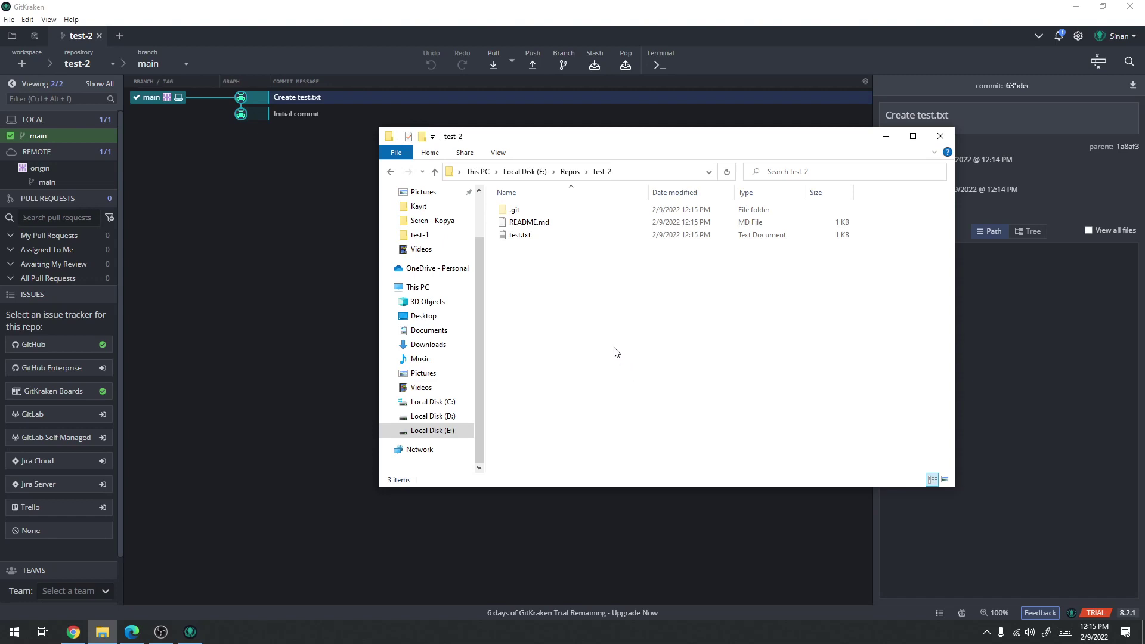
Add a line 'a' after line 1 of test.txt and save it
double_click(519, 235)
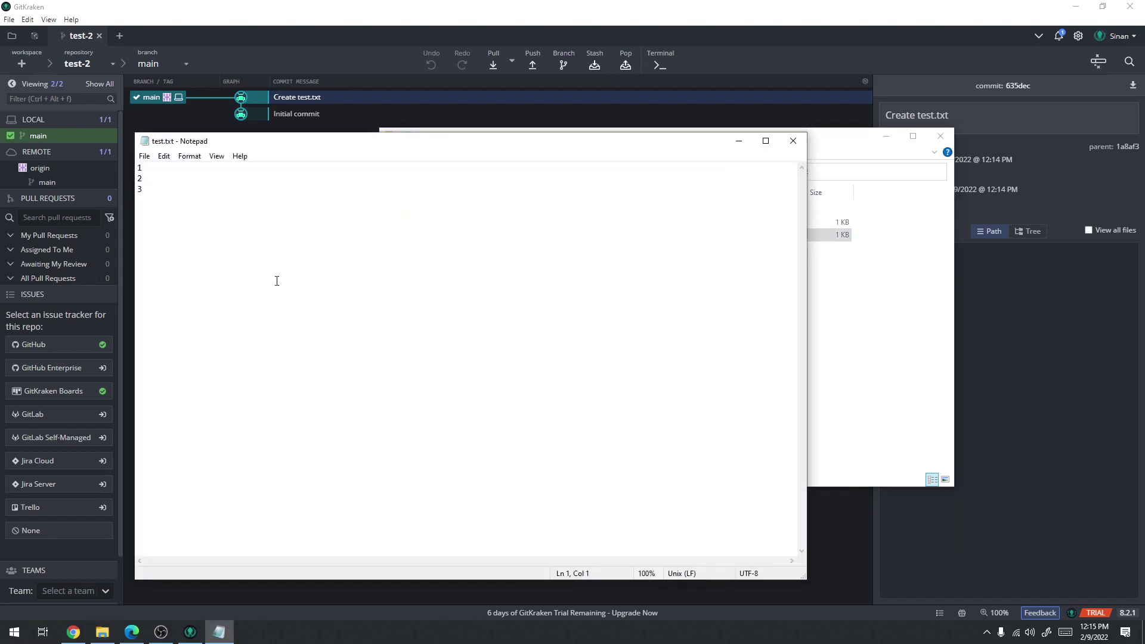
key("Return")
type("a")
key("ctrl+s")
left_click(793, 141)
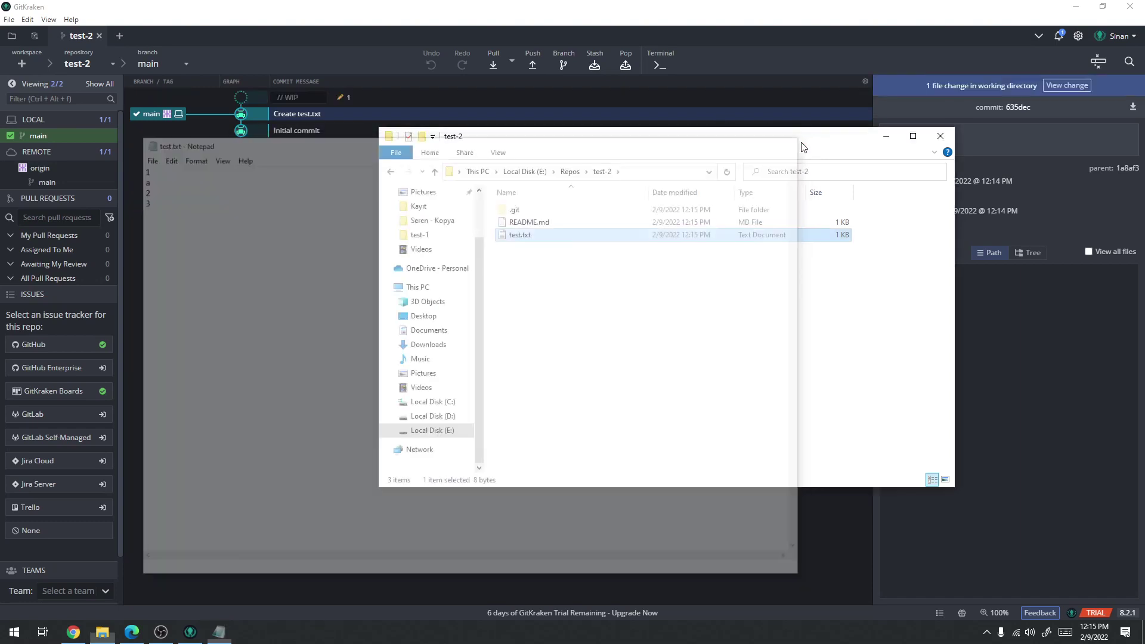
left_click(627, 4)
Stage the test.txt change and type the summary 'hata düzeltildi'
left_click(383, 99)
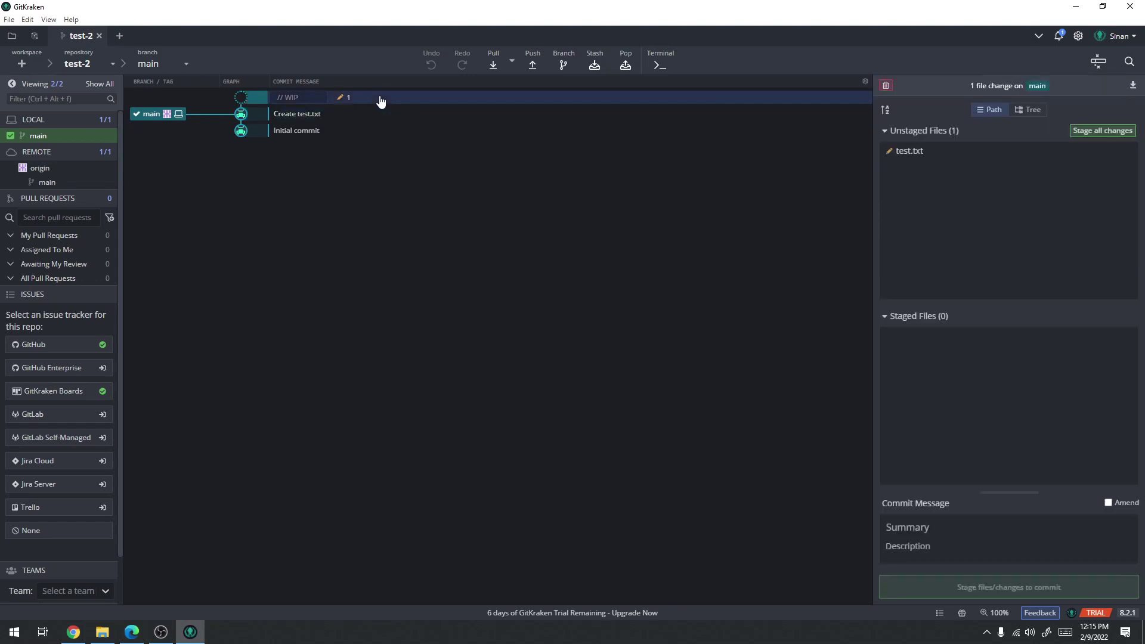
left_click(1103, 133)
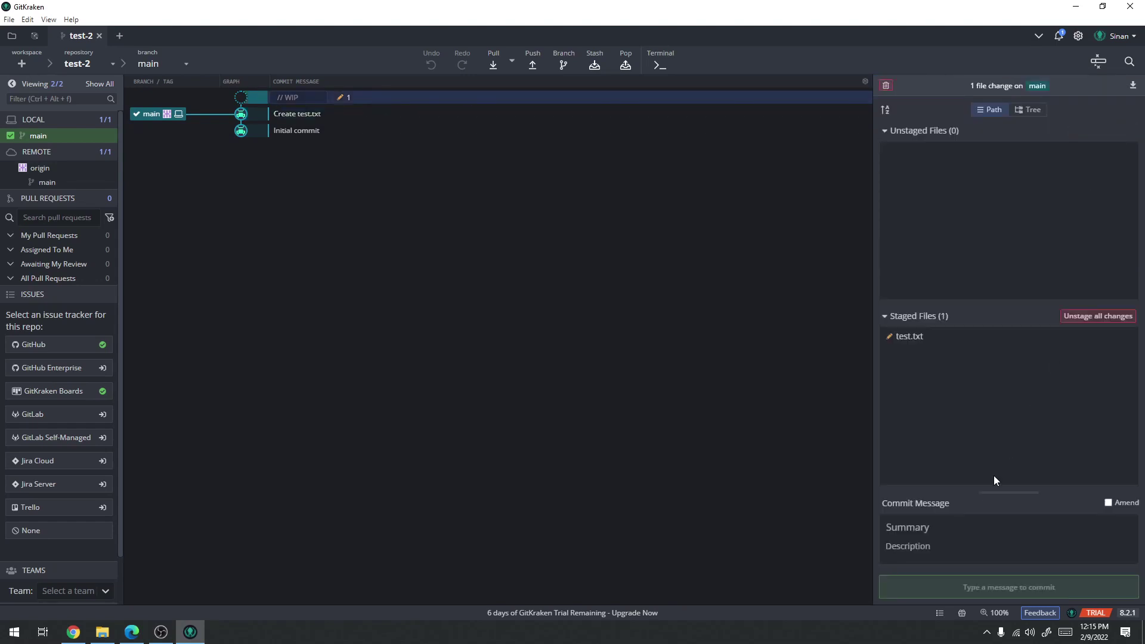
left_click(951, 519)
type("hata düzel")
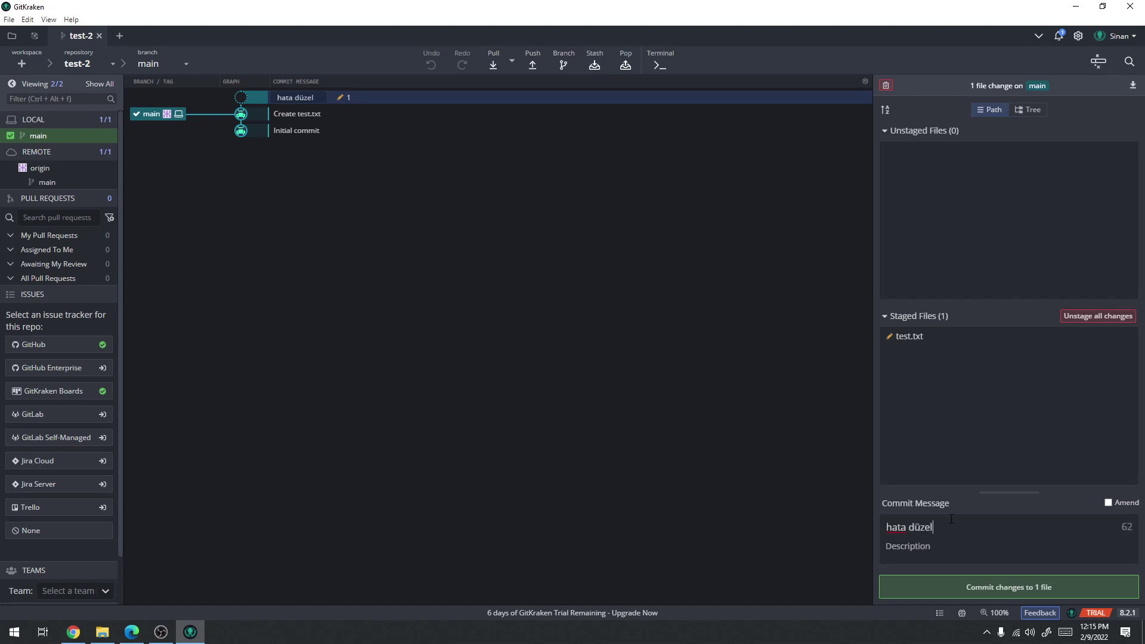
type("tildi")
Commit 'hata düzeltildi', push main, and dismiss the Push Failed message
left_click(977, 591)
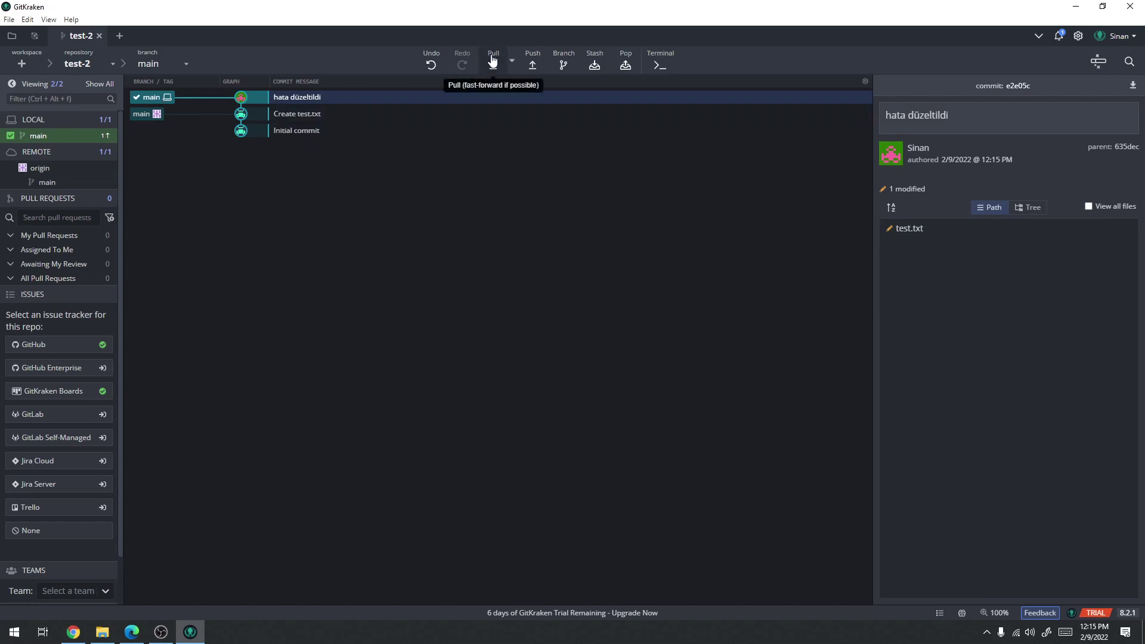
left_click(536, 66)
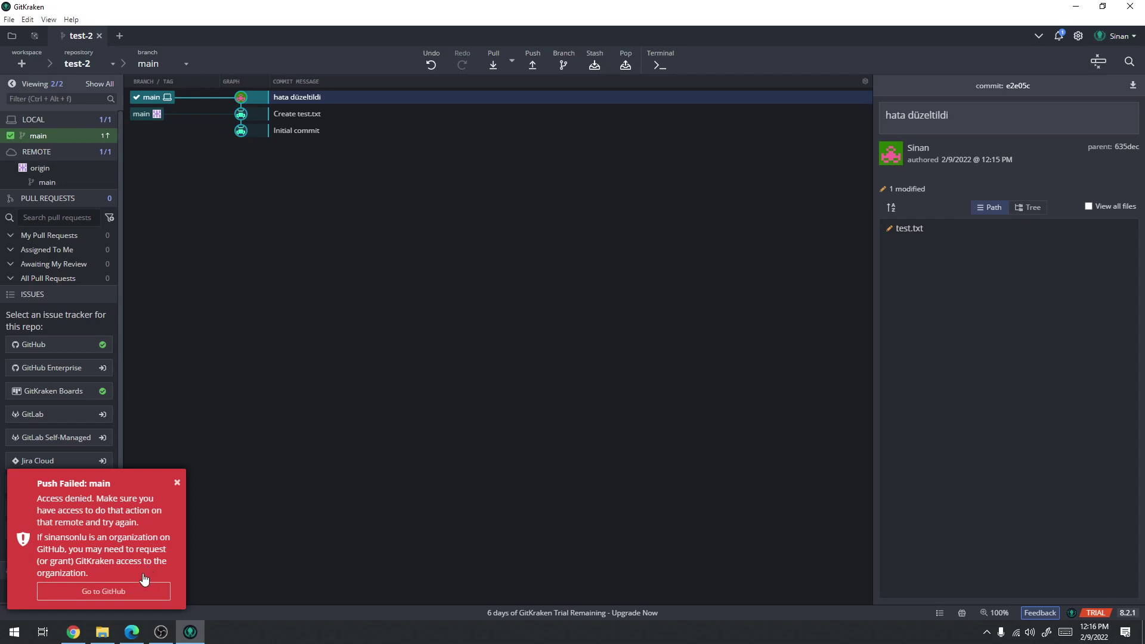
left_click(177, 483)
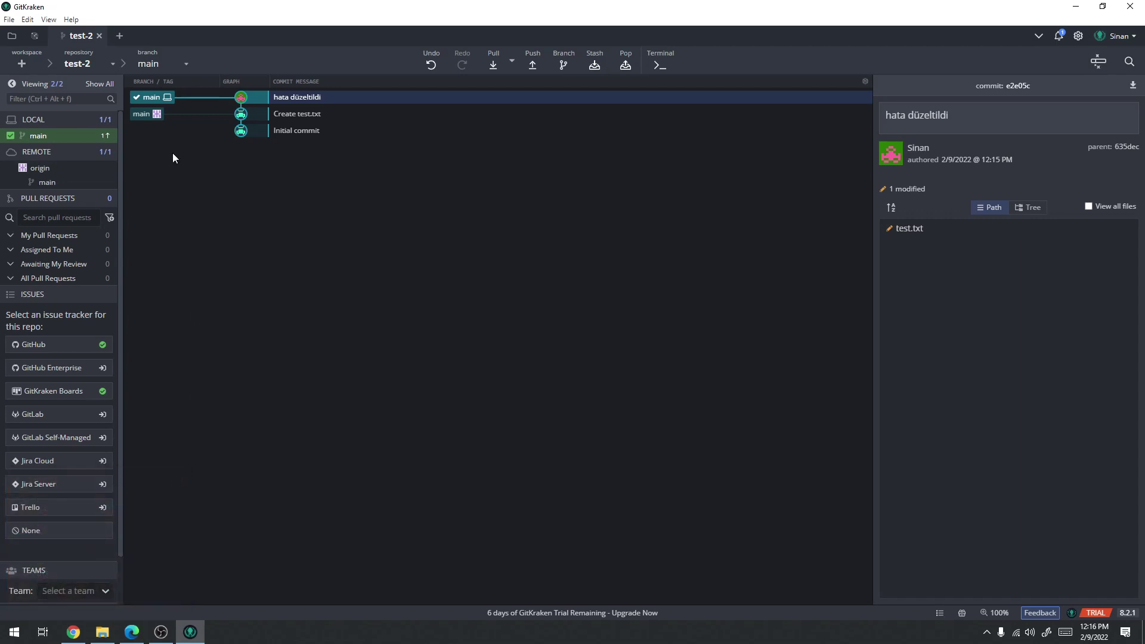
Create a yan-dal branch at the 'hata düzeltildi' commit
left_click(555, 65)
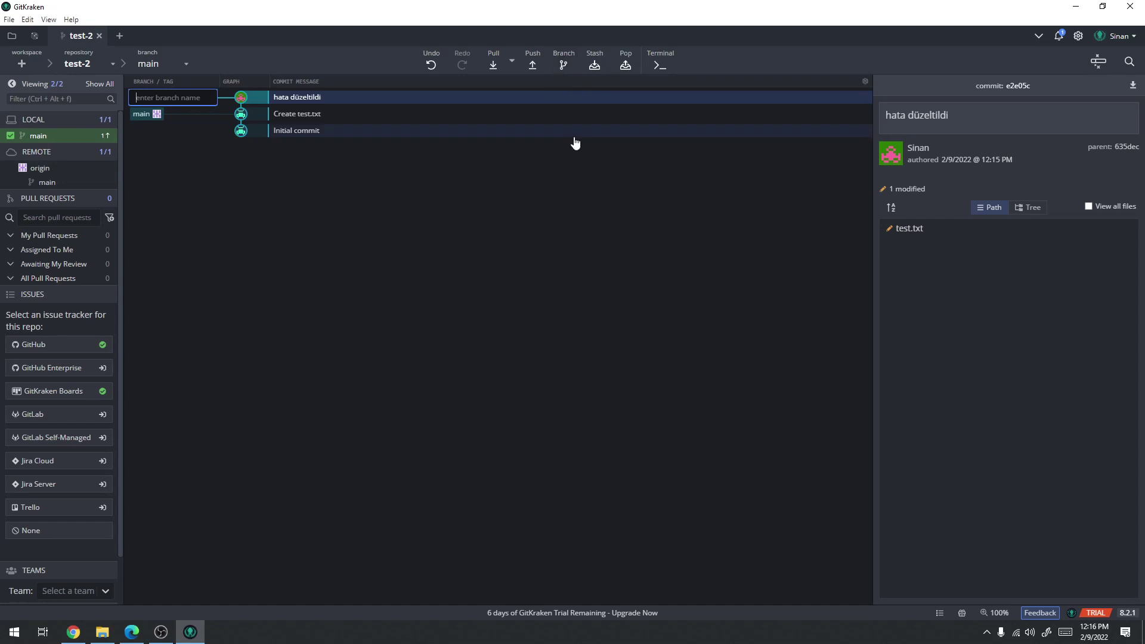
type("br")
key("BackSpace")
key("BackSpace")
type("yan-dal")
key("Return")
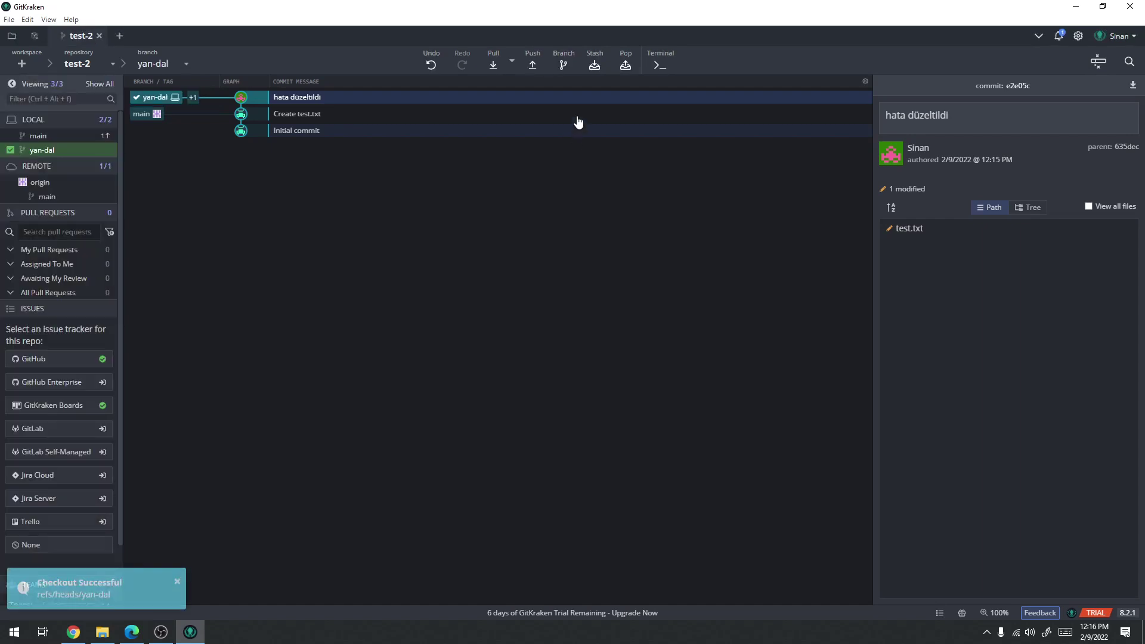
Push yan-dal to origin/yan-dal, which is refused, then check out main again
left_click(539, 62)
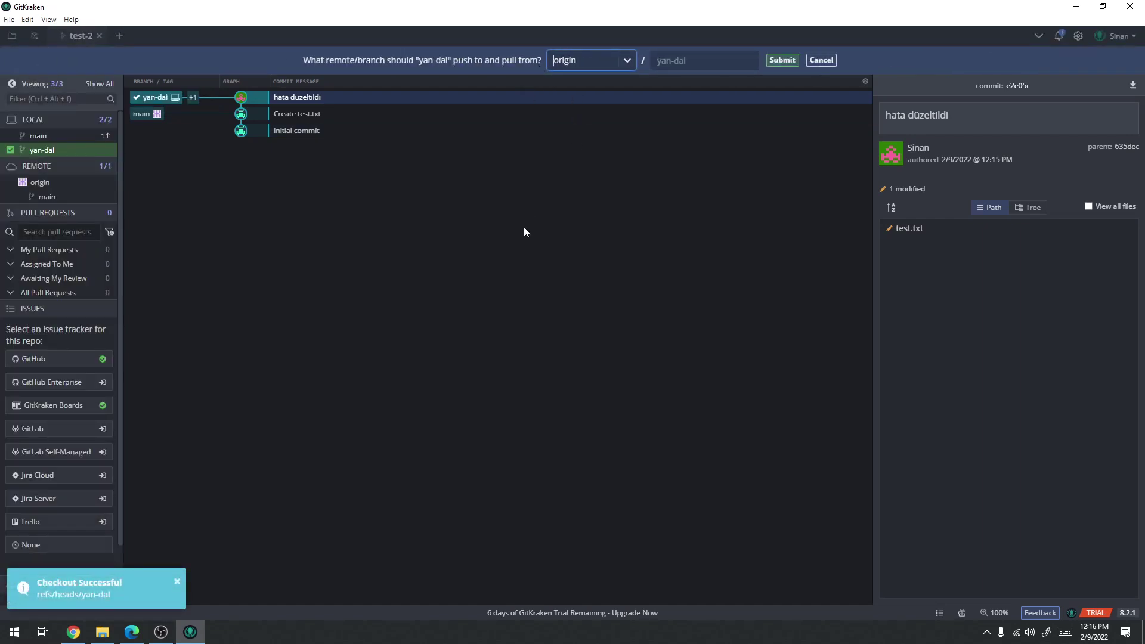
left_click(685, 60)
left_click(782, 60)
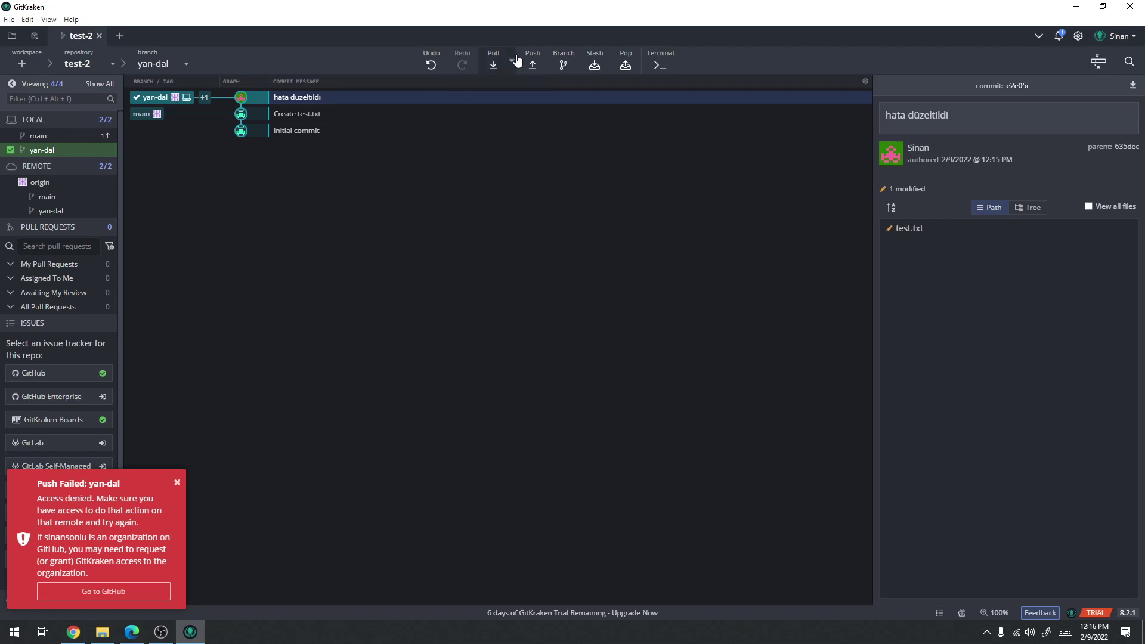
left_click(185, 65)
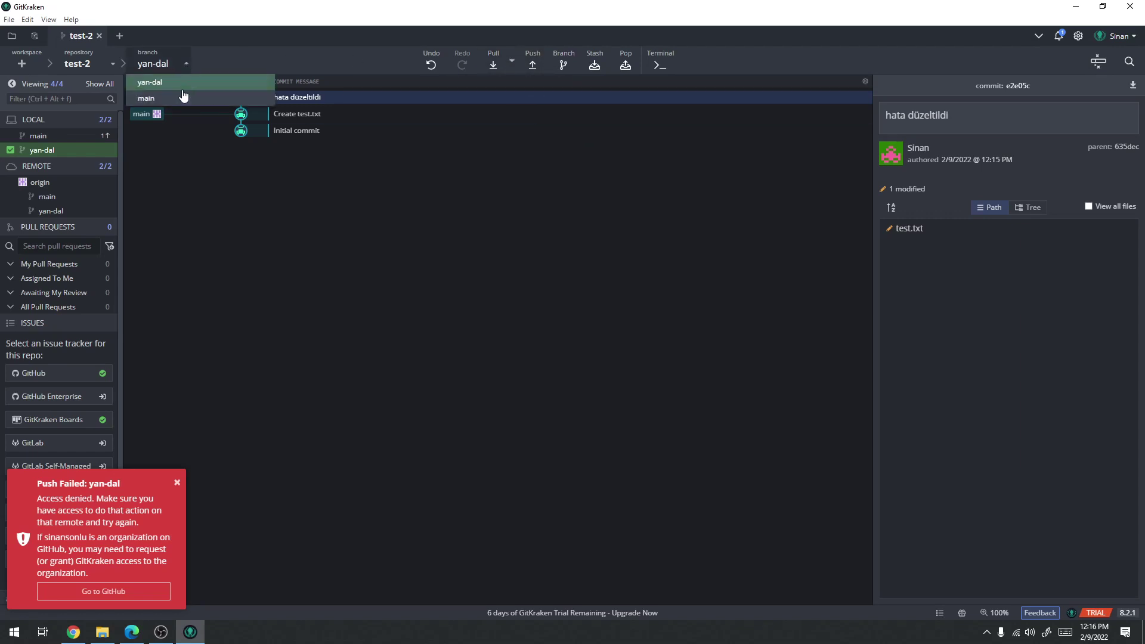
left_click(180, 93)
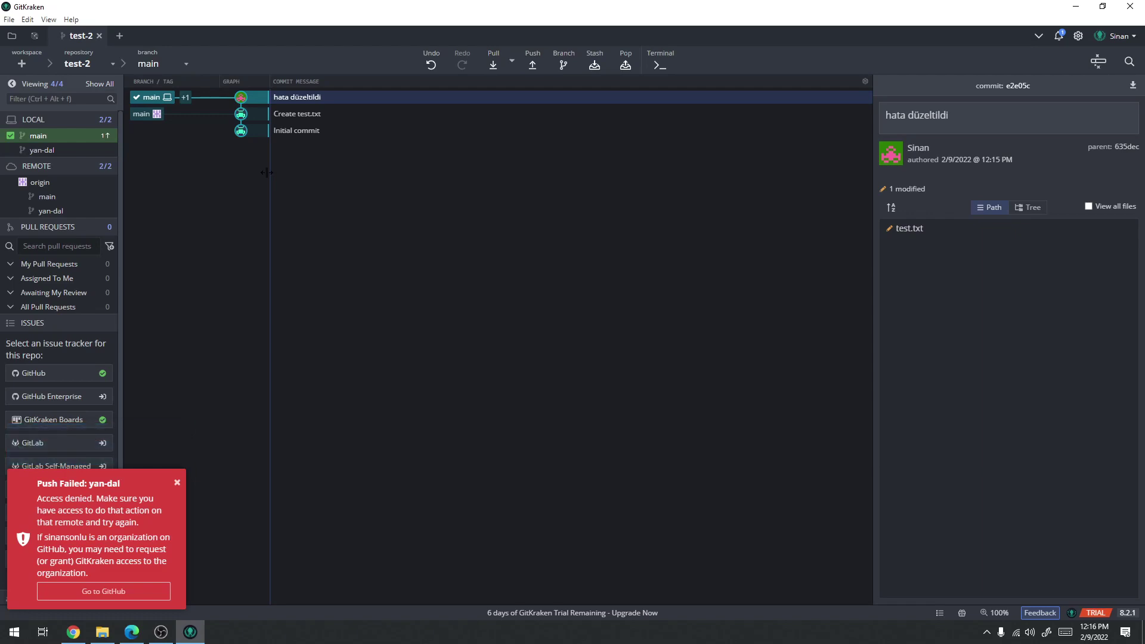
left_click(73, 632)
Open the test-2 repository address in the second account's browser
left_click(130, 634)
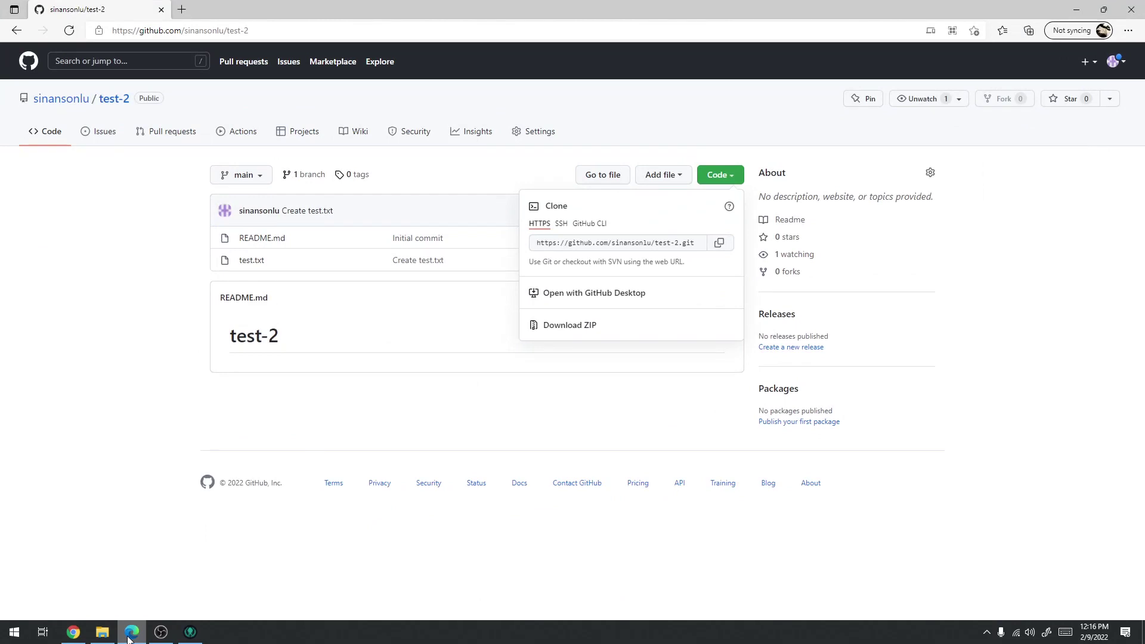
key("F5")
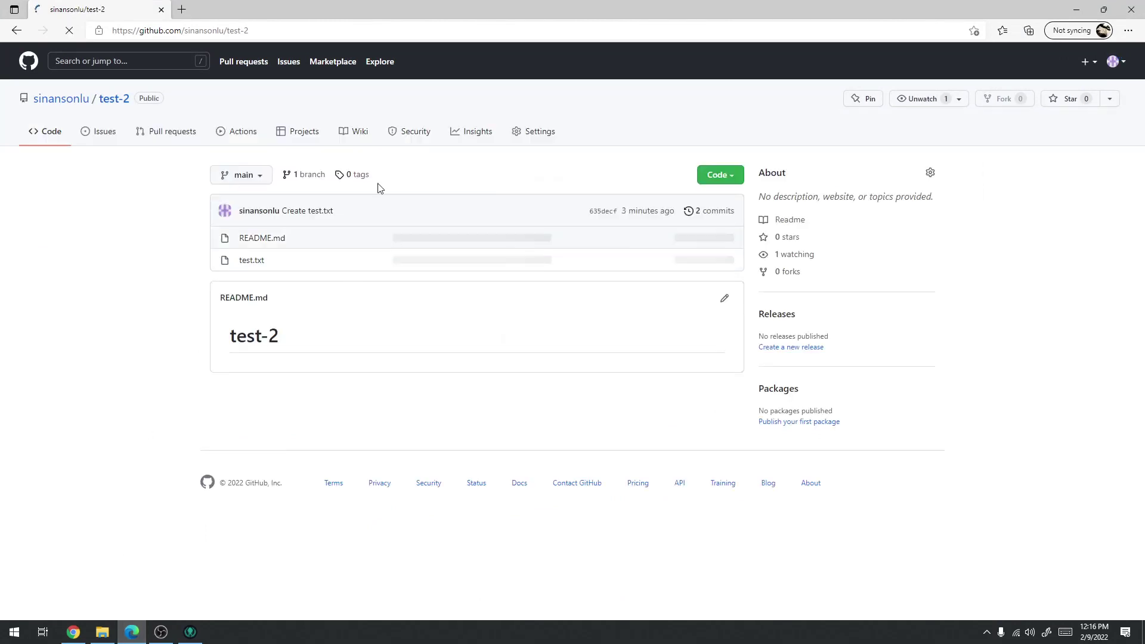
left_click(79, 637)
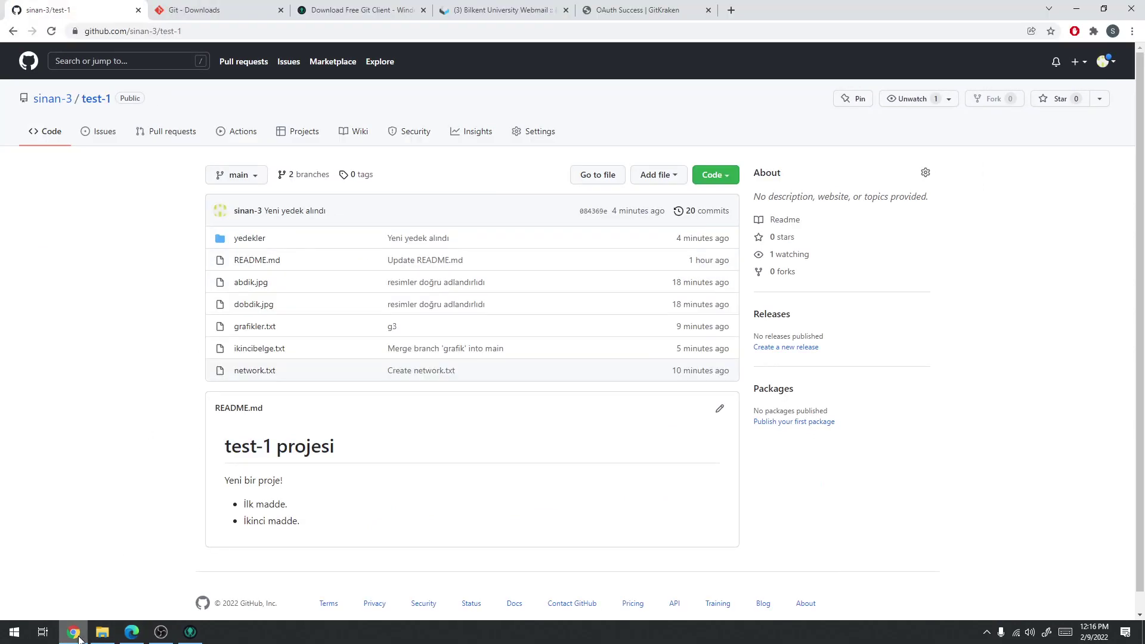
left_click(130, 634)
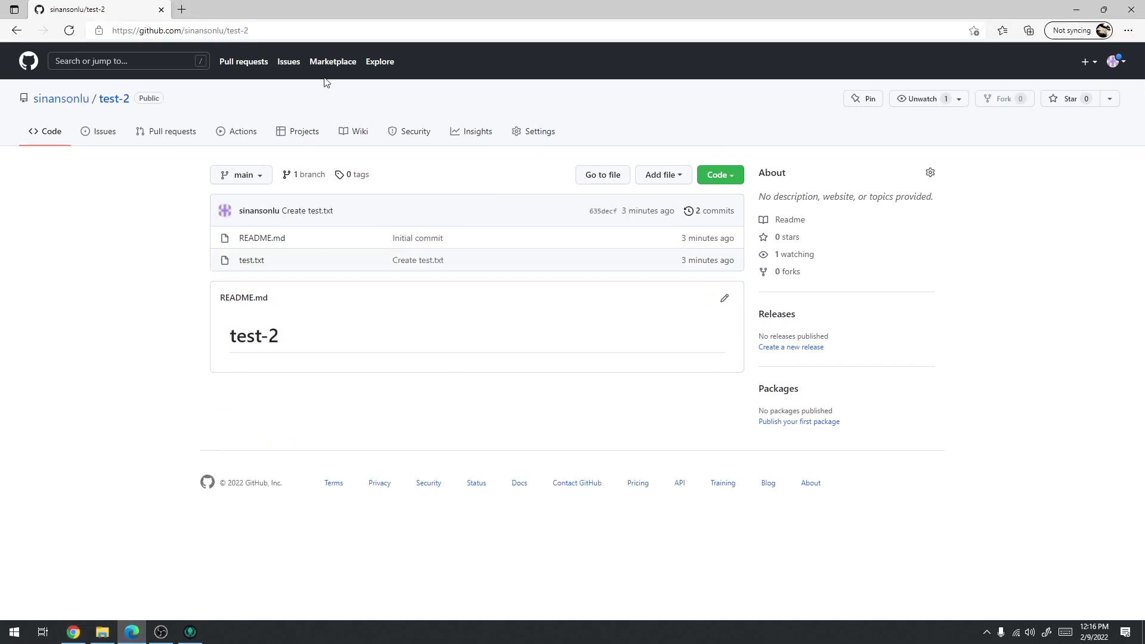
left_click(331, 28)
key("ctrl+c")
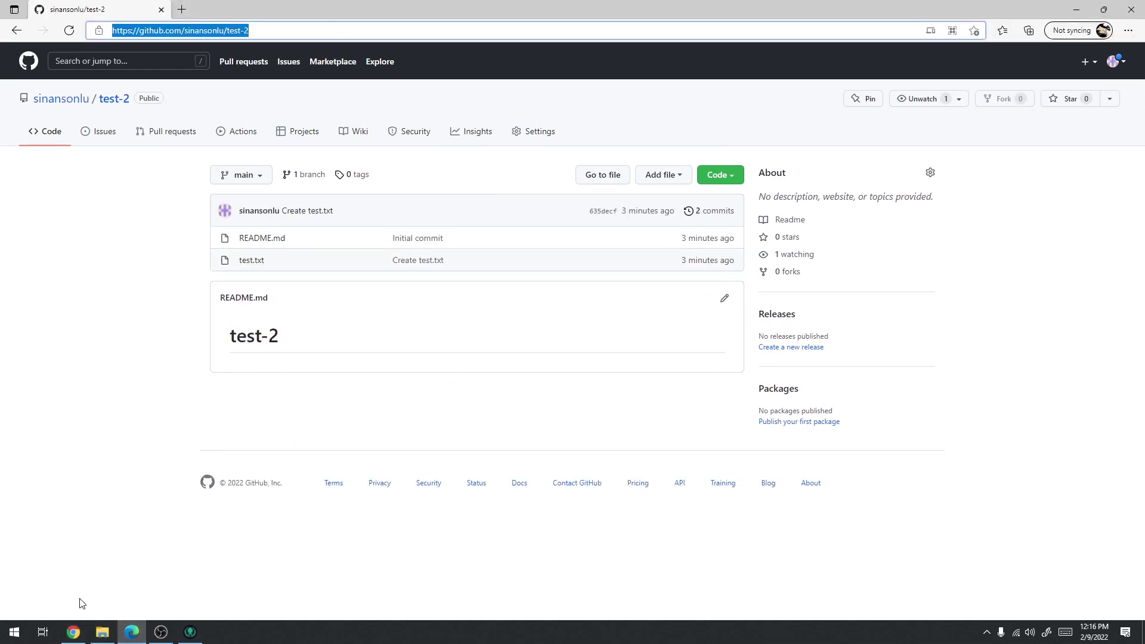
left_click(73, 632)
left_click(731, 10)
key("ctrl+v")
key("Return")
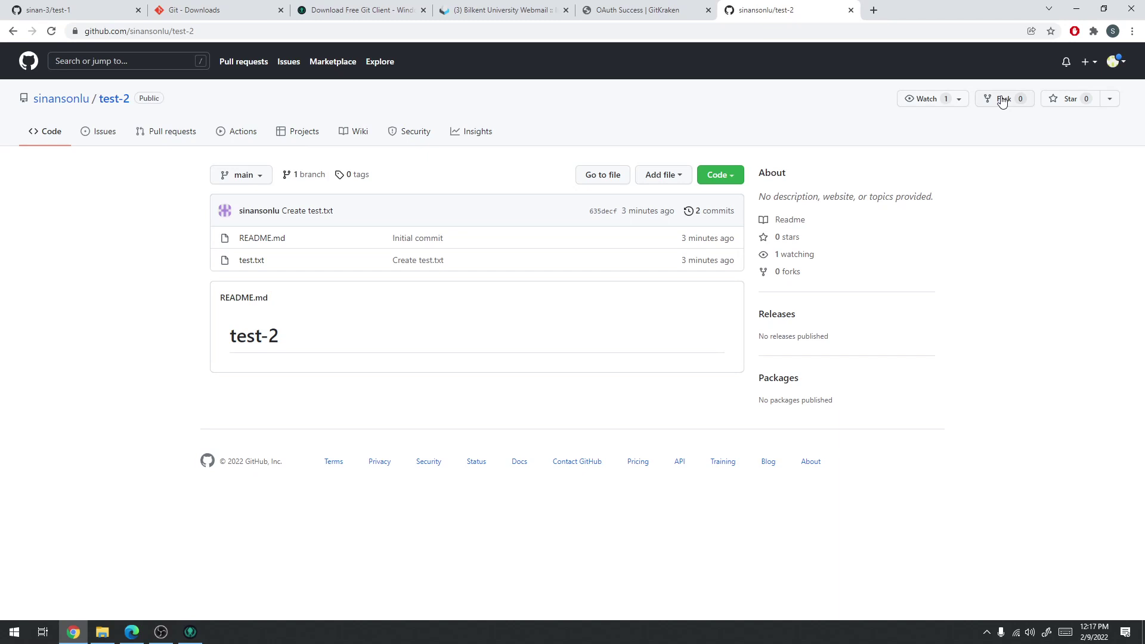
Fork test-2 into sinan-3 and confirm it in the original's forks list
left_click(1002, 101)
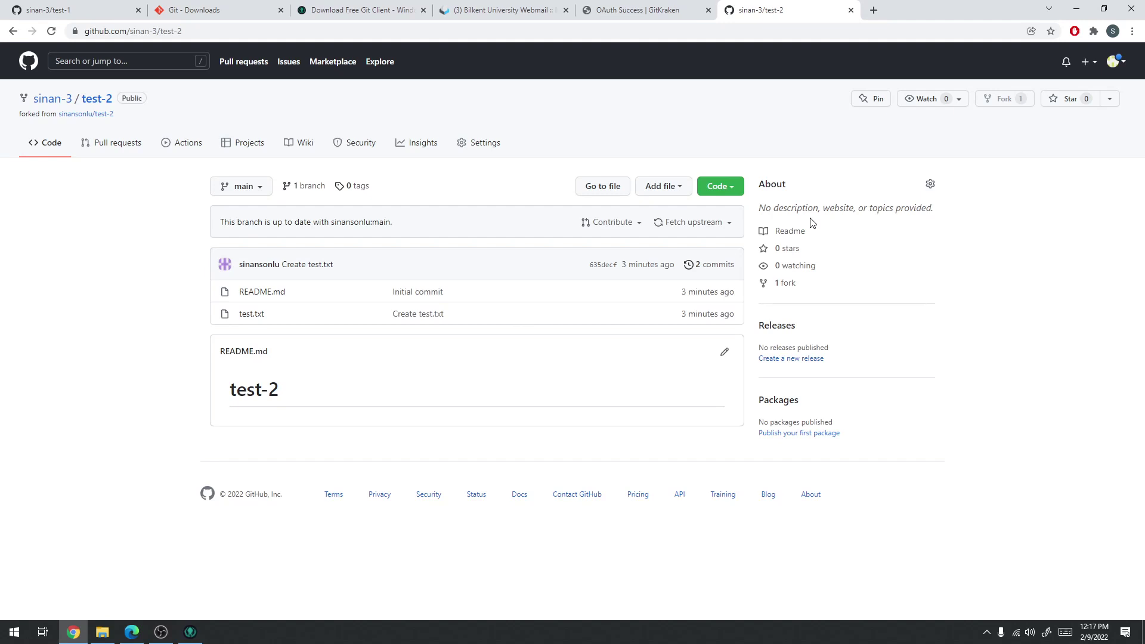
left_click(132, 632)
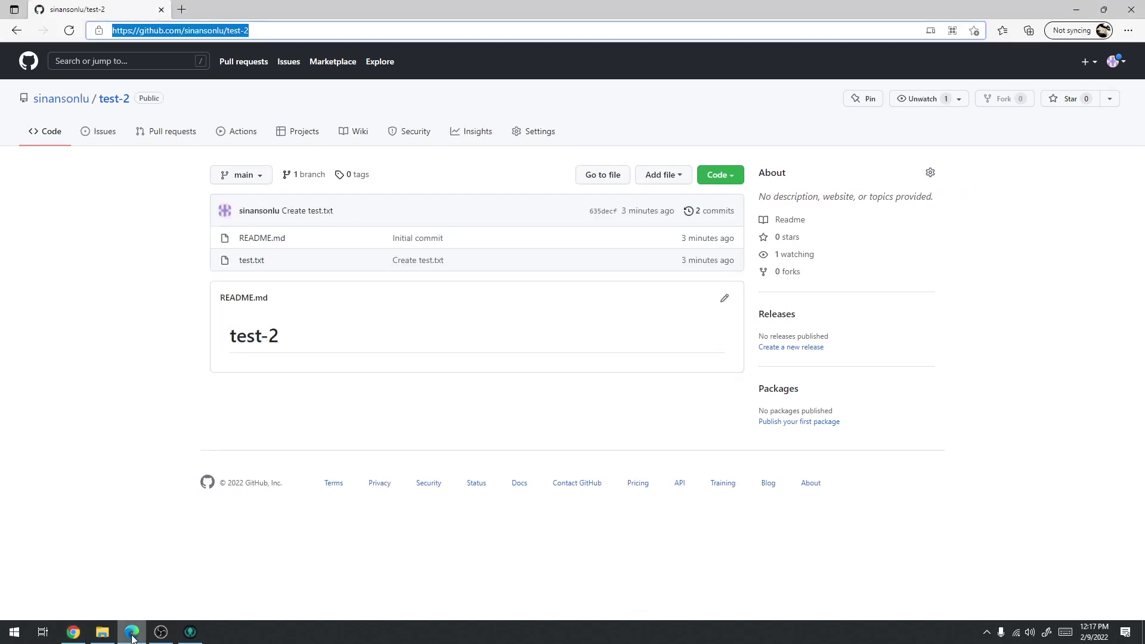
left_click(784, 277)
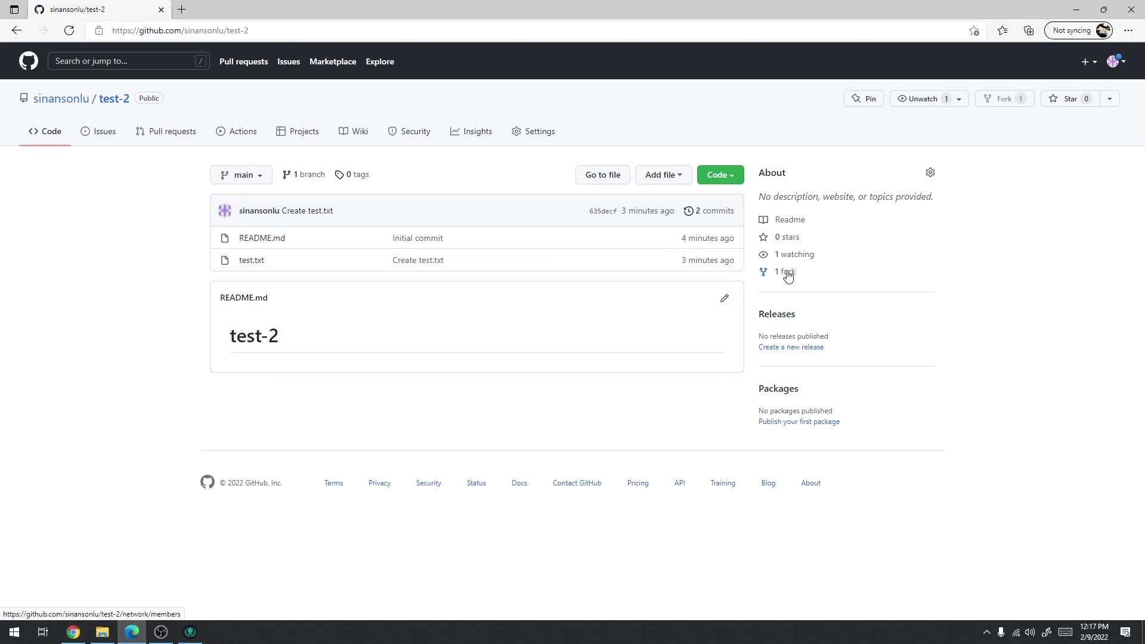
left_click(786, 273)
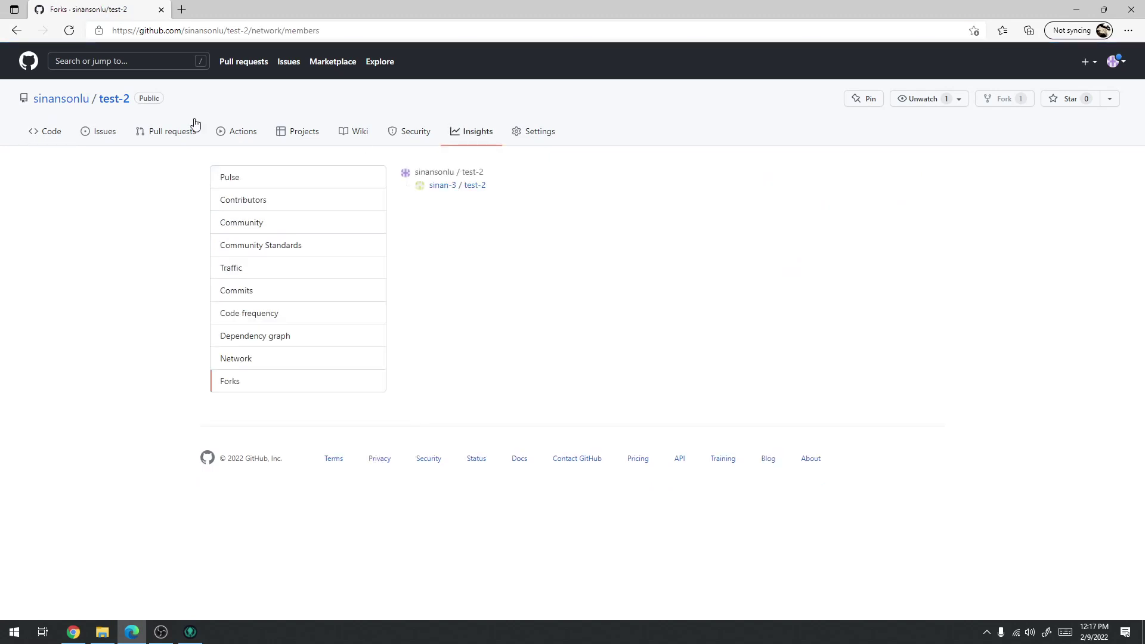
left_click(476, 187)
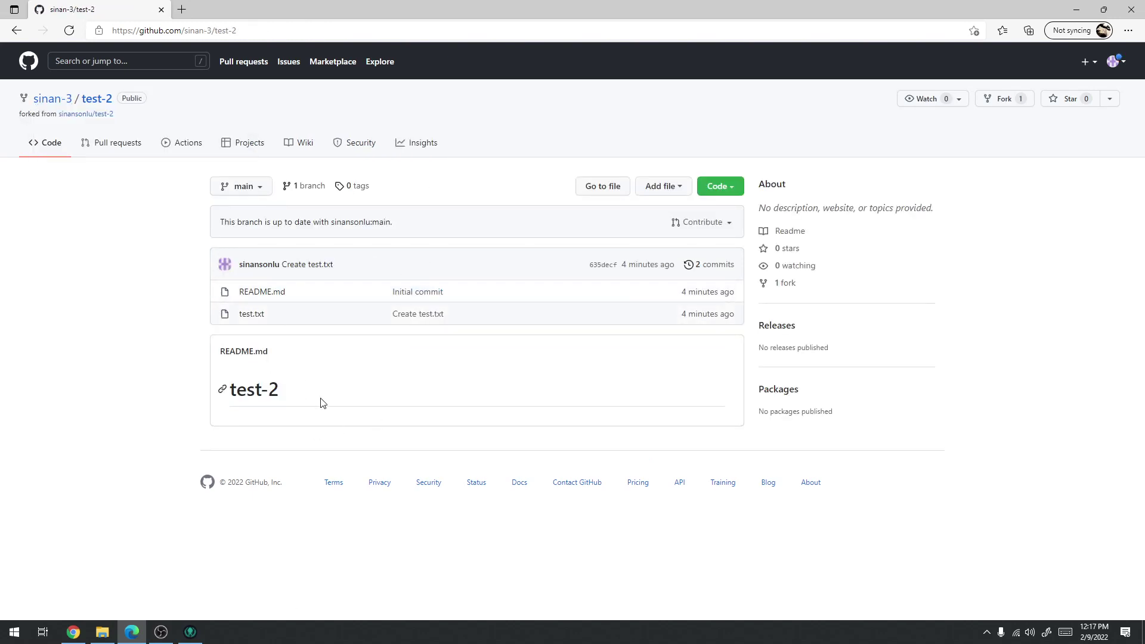
left_click(141, 637)
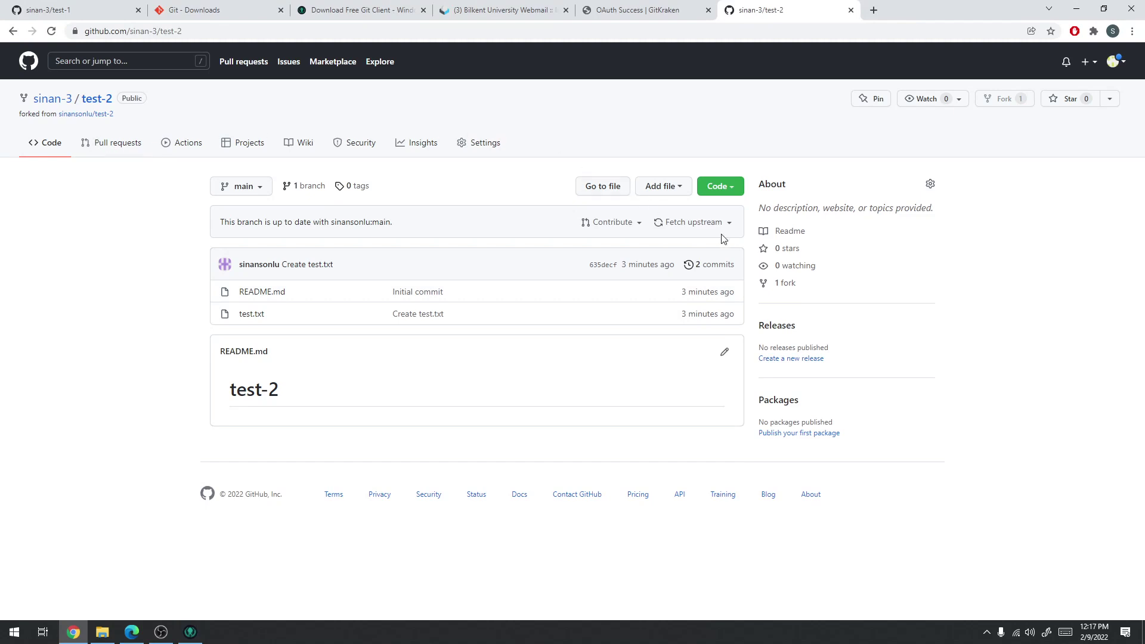
left_click(184, 638)
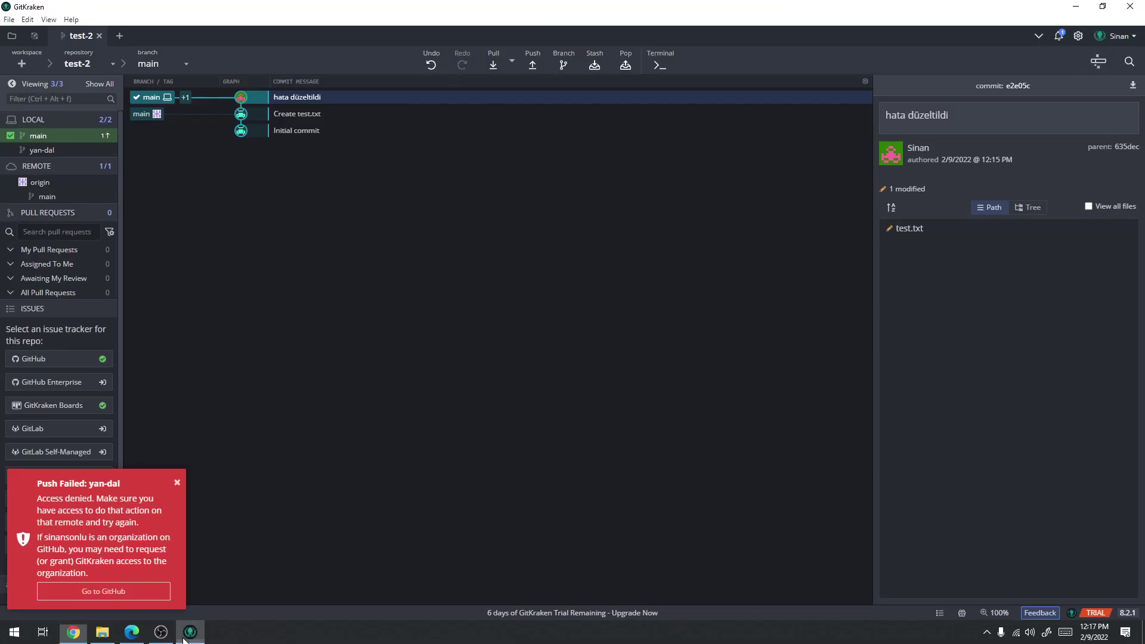
Close and reopen test-2 from Recent Repos so the sinan-3 fork is detected, then close it
left_click(99, 36)
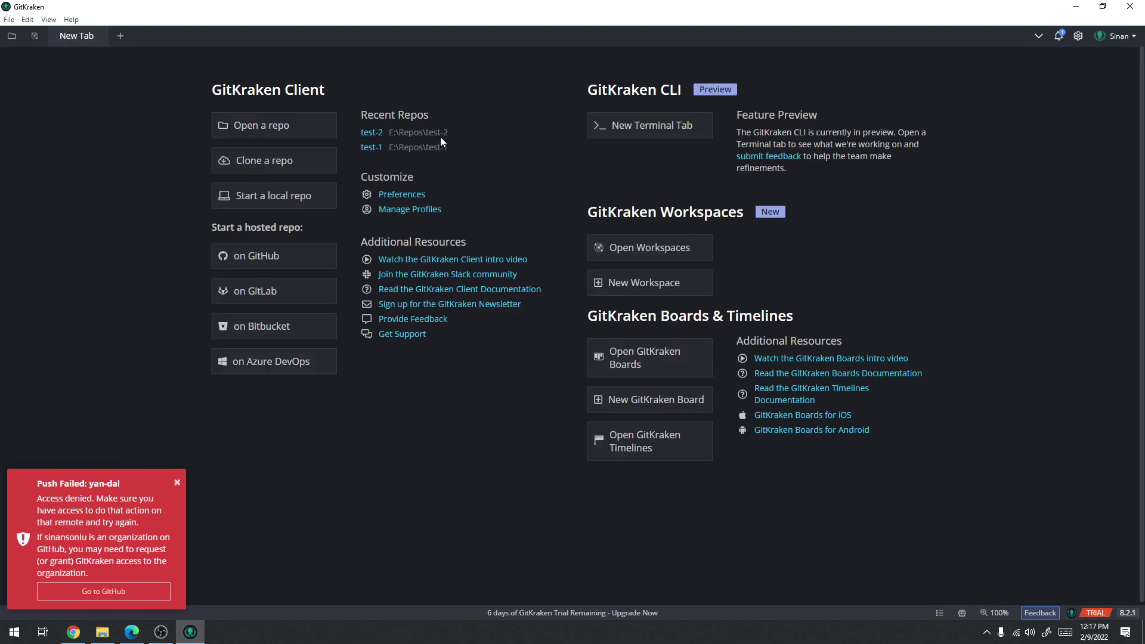
left_click(370, 134)
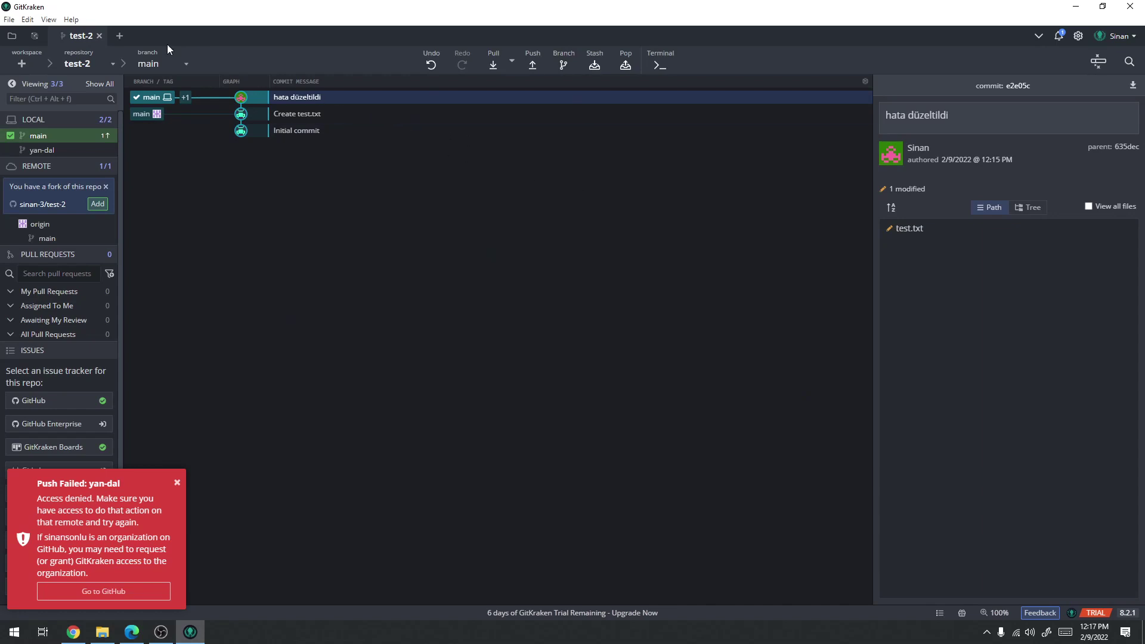
left_click(99, 36)
left_click(73, 634)
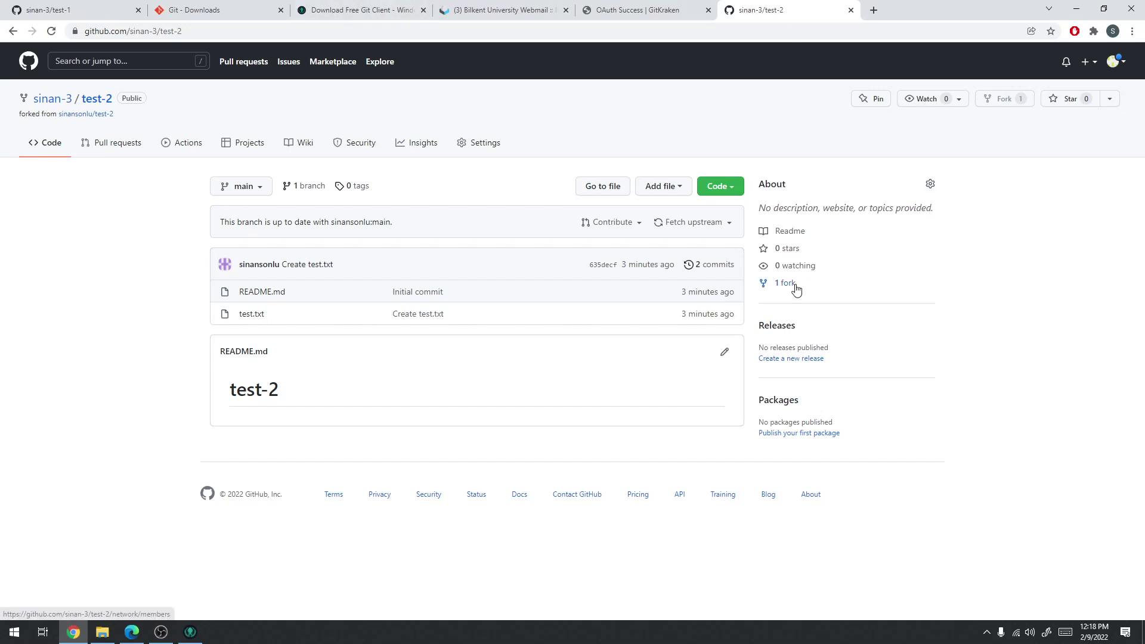
Copy the sinan-3/test-2 fork's HTTPS clone URL
left_click(735, 189)
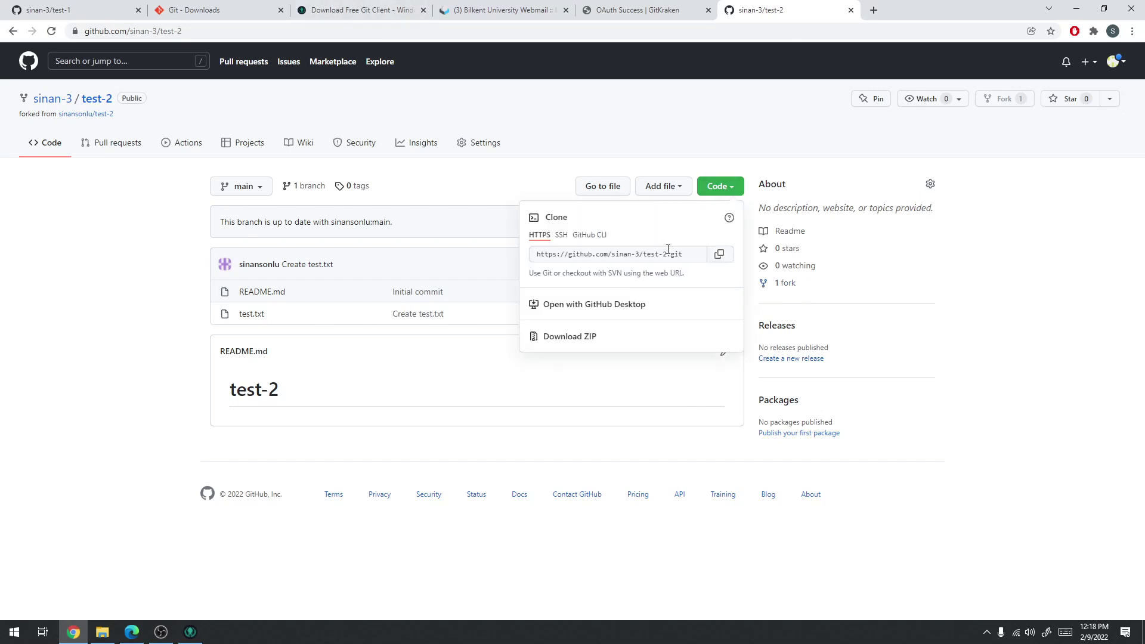
left_click(720, 255)
left_click(160, 633)
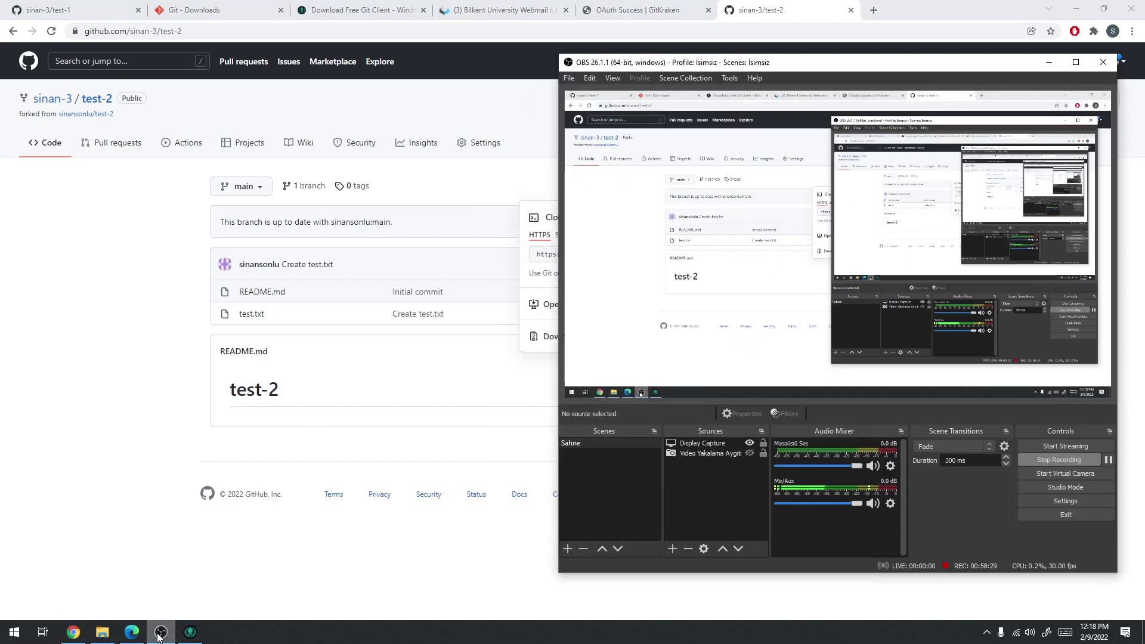
left_click(190, 632)
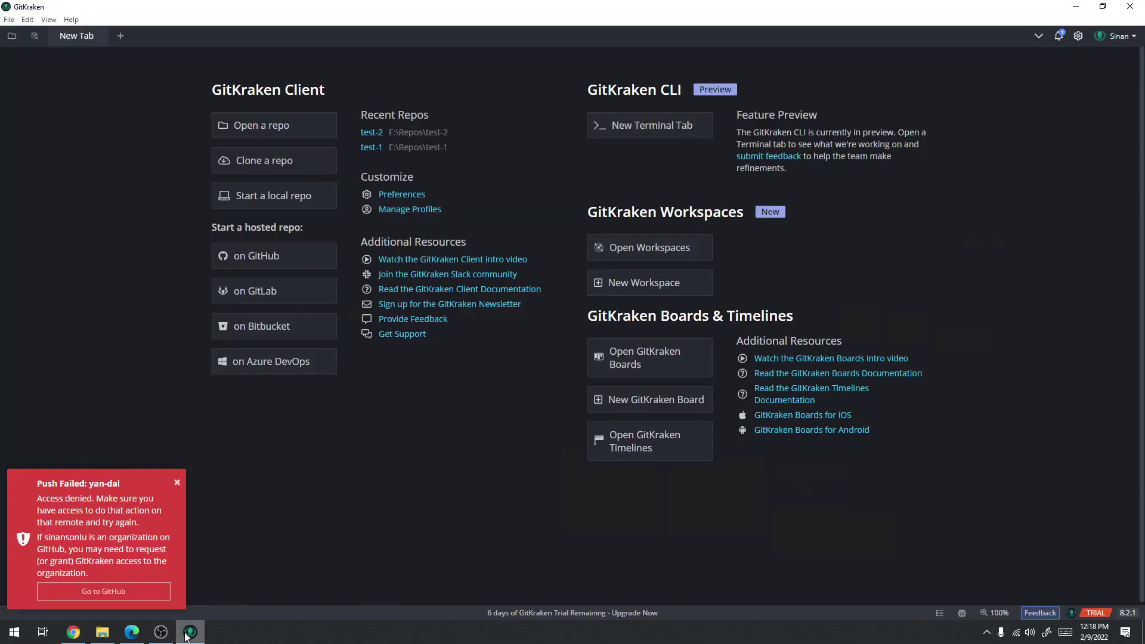
Clone the fork into E:\Repos\test-2-fork and open it
left_click(258, 161)
left_click(744, 173)
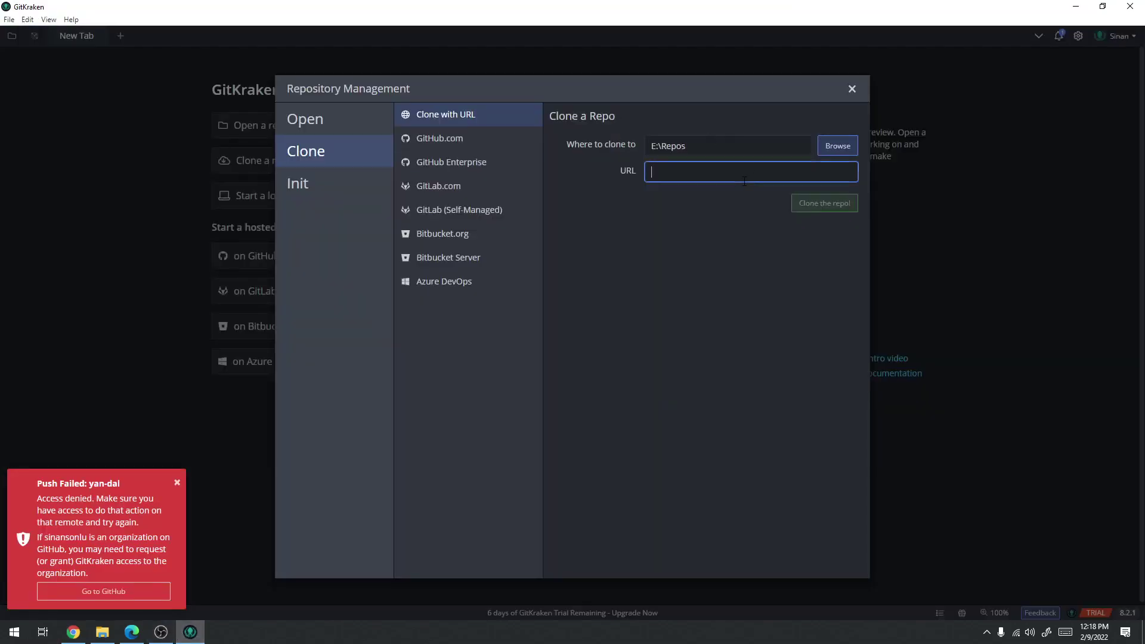
key("ctrl+v")
left_click(758, 201)
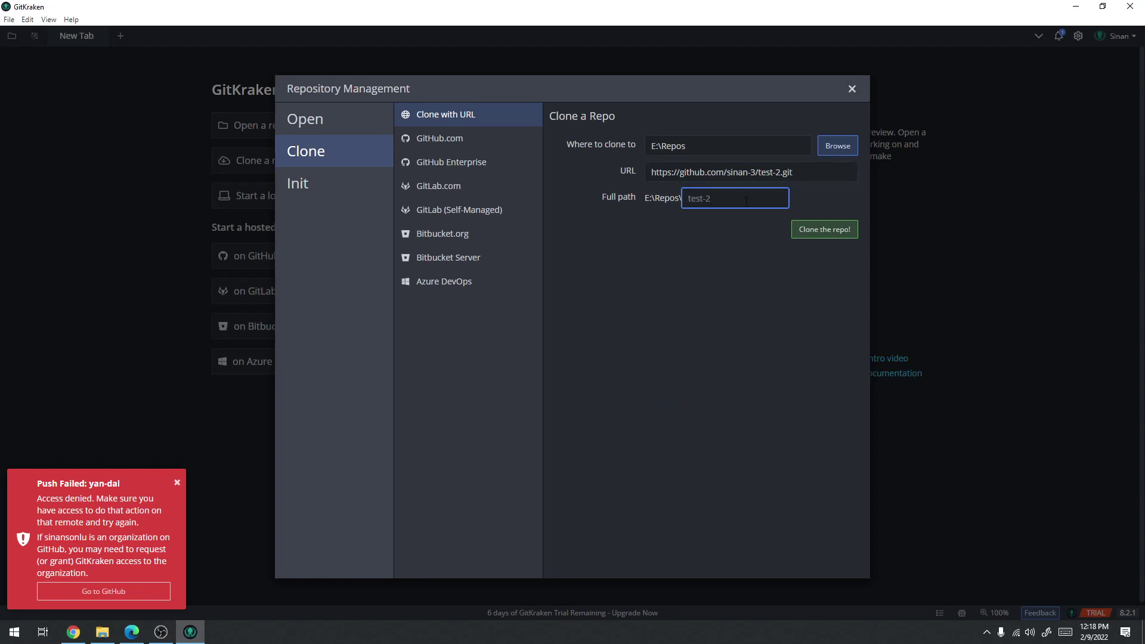
type("test-2-fork")
left_click(803, 237)
left_click(647, 65)
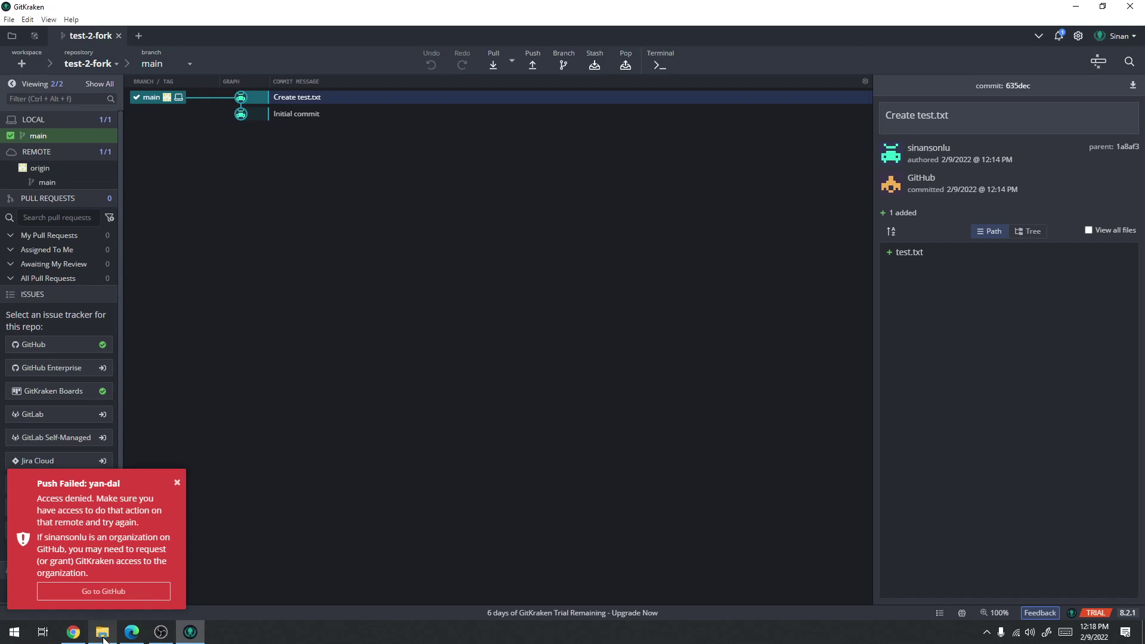
left_click(104, 634)
Copy test.txt from test-2 into test-2-fork, replacing the existing file
key("alt+Up")
double_click(530, 226)
left_click(524, 238)
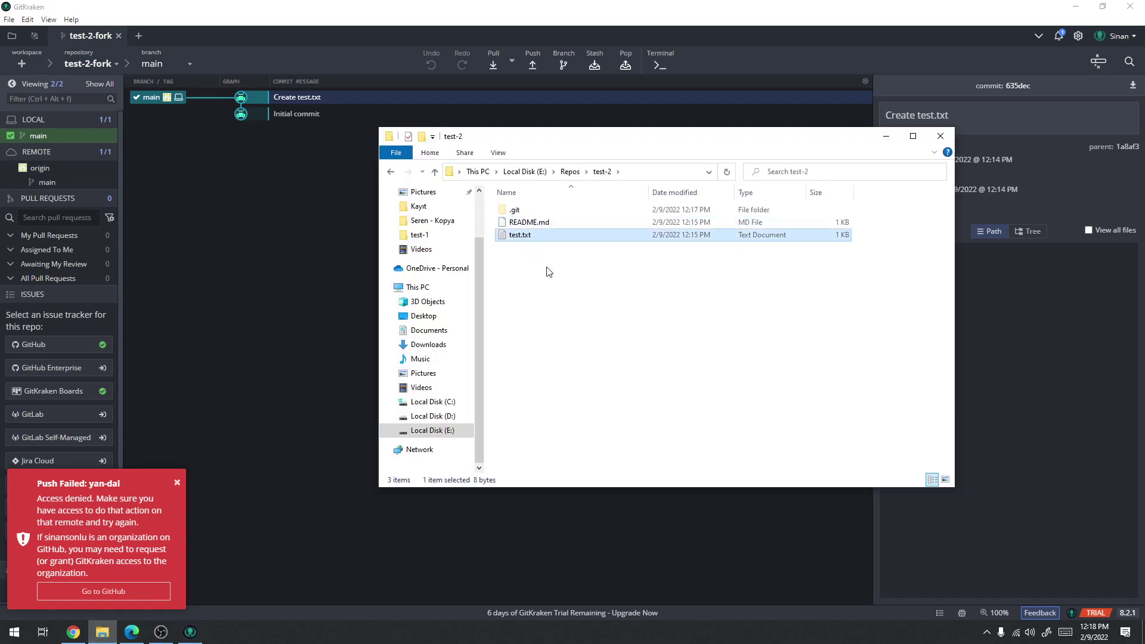
left_click(390, 172)
double_click(549, 237)
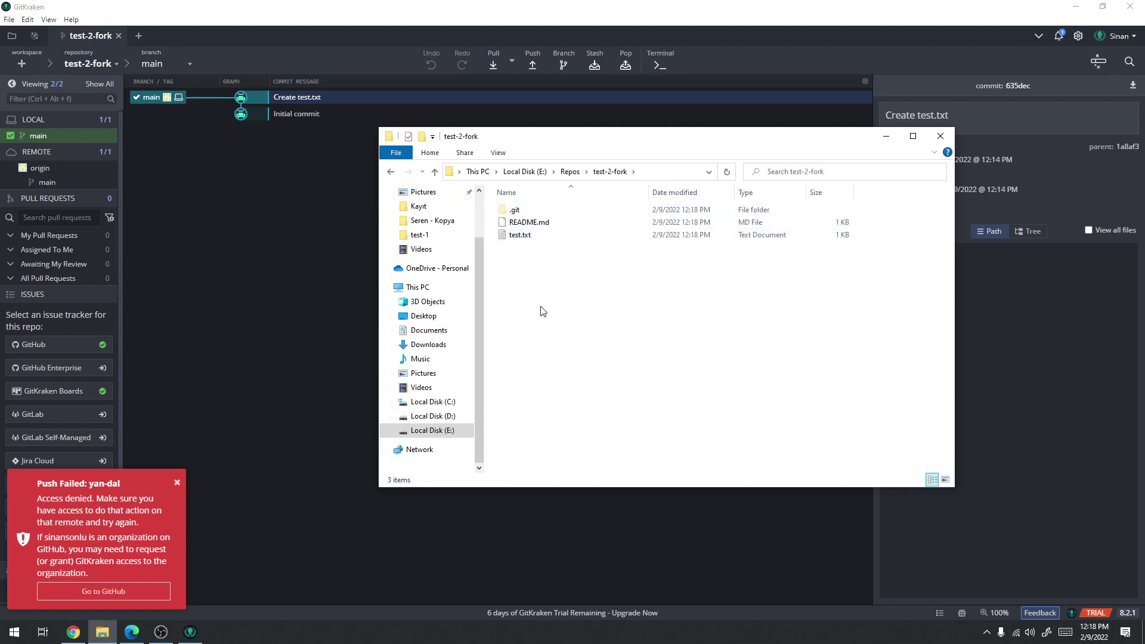
key("ctrl+v")
left_click(263, 219)
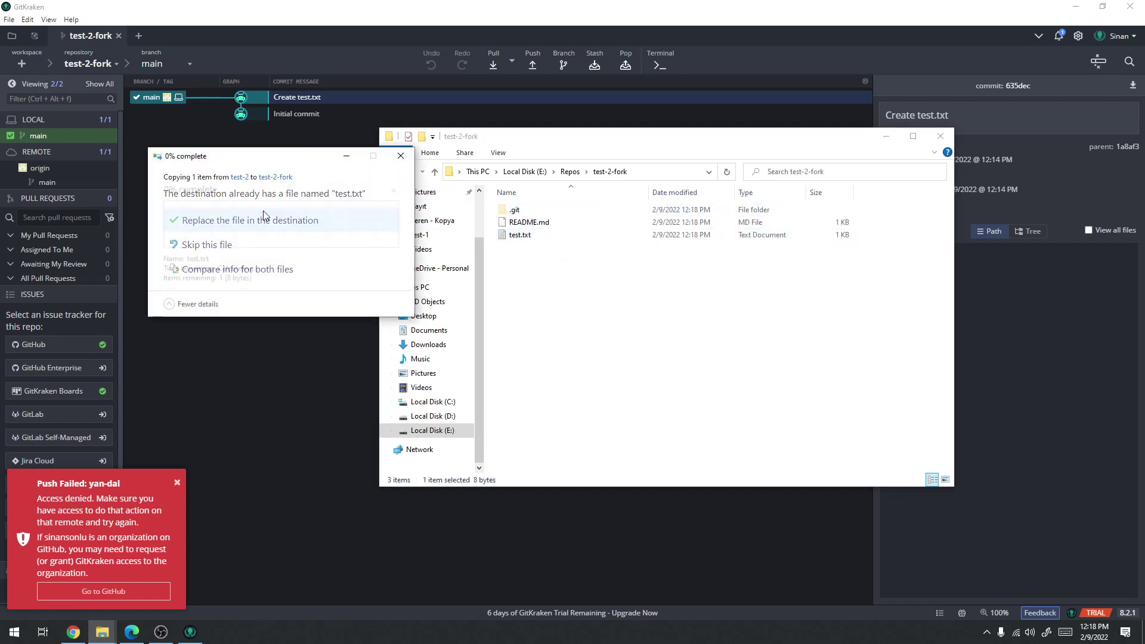
Verify test.txt reads 1, a, 2, 3 and view its pending change in GitKraken
double_click(529, 235)
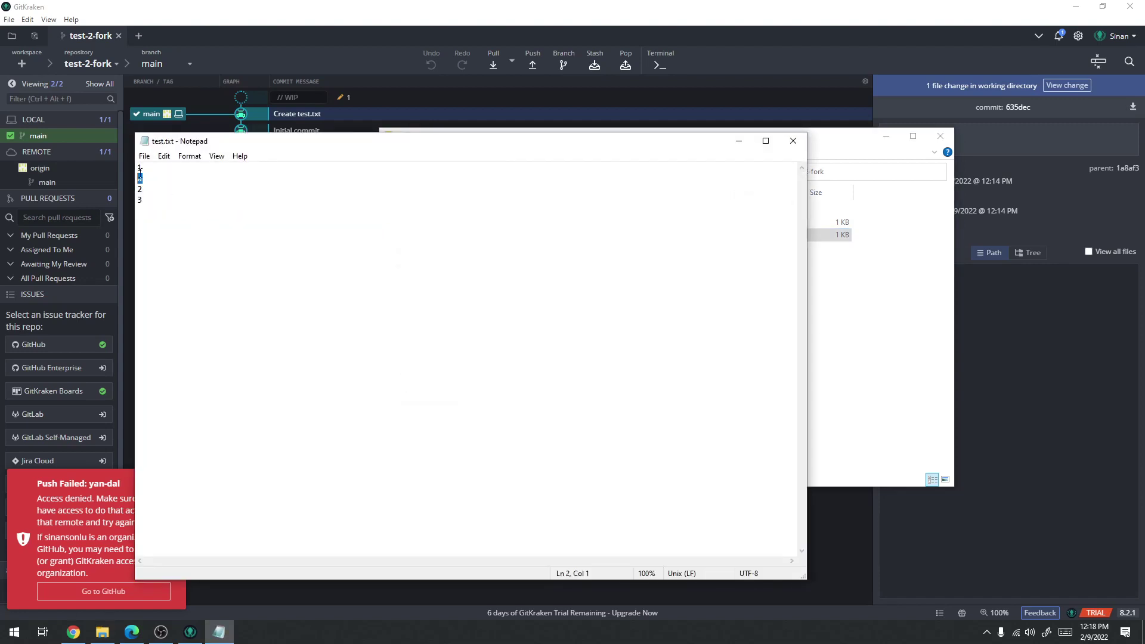
left_click(793, 140)
left_click(659, 5)
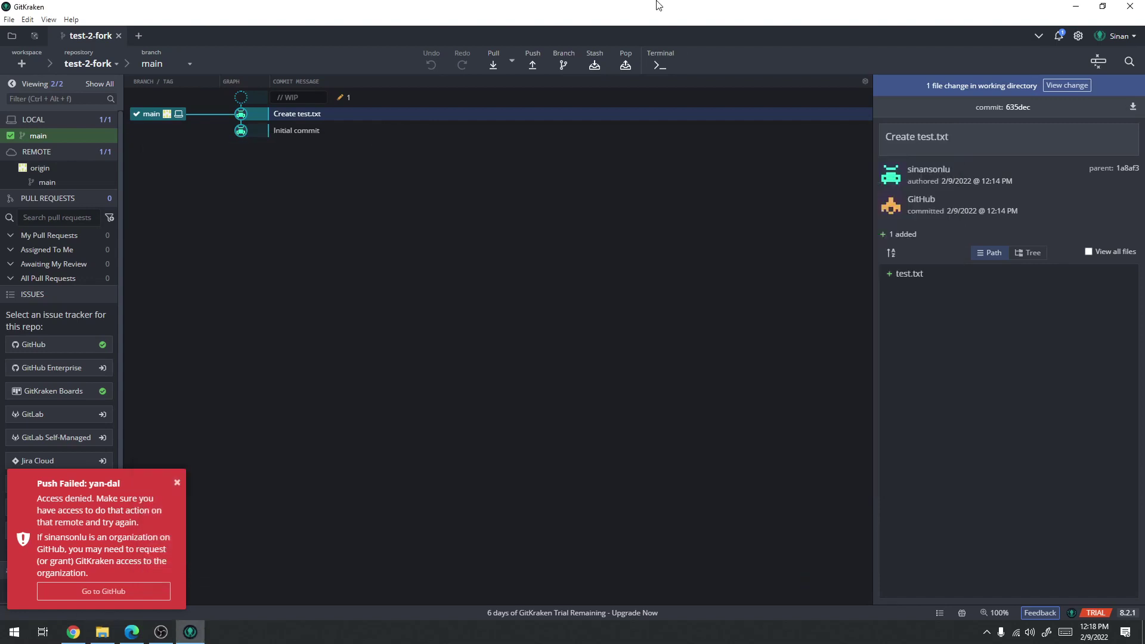
left_click(1067, 85)
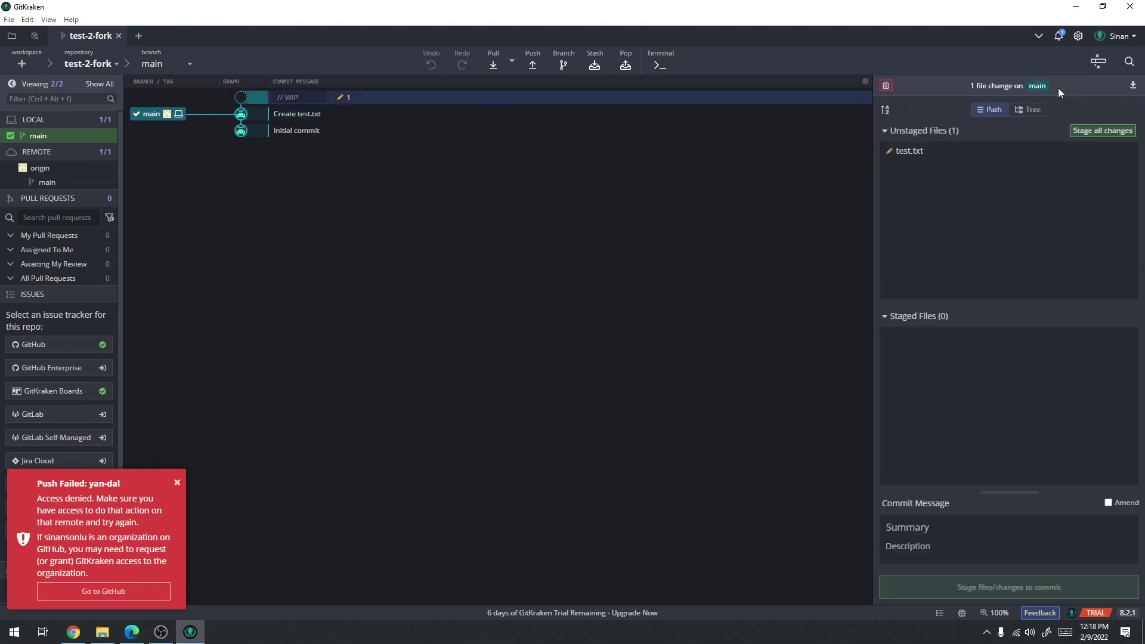
Stage the test.txt change, commit it as 'düzeltme', push to origin, and dismiss the failed-push notice
left_click(1105, 127)
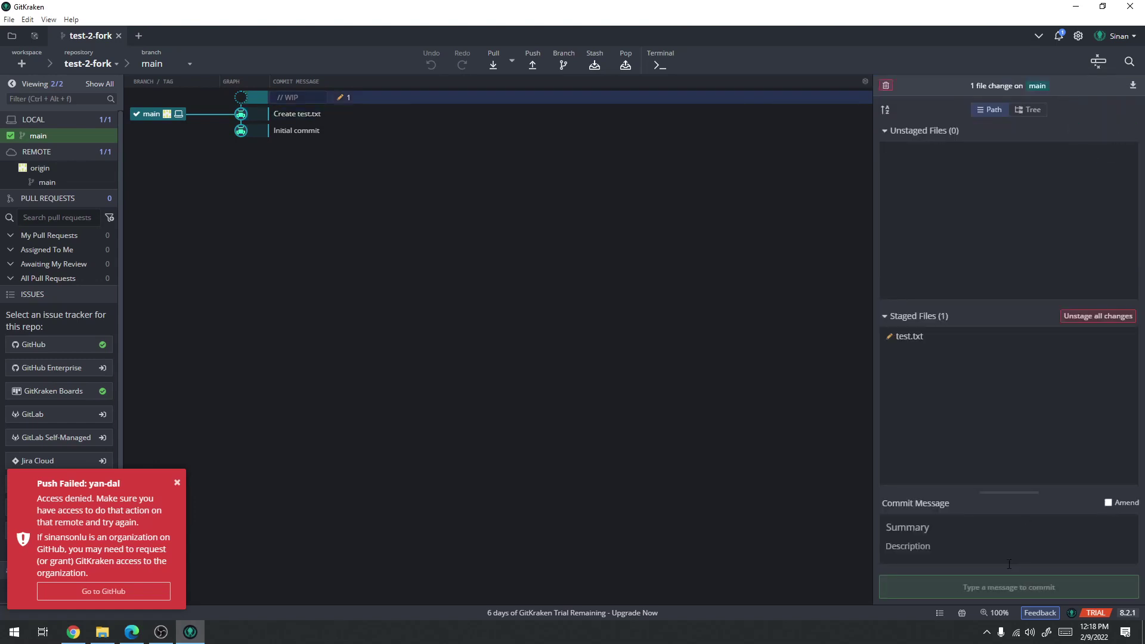
type("düzeltme")
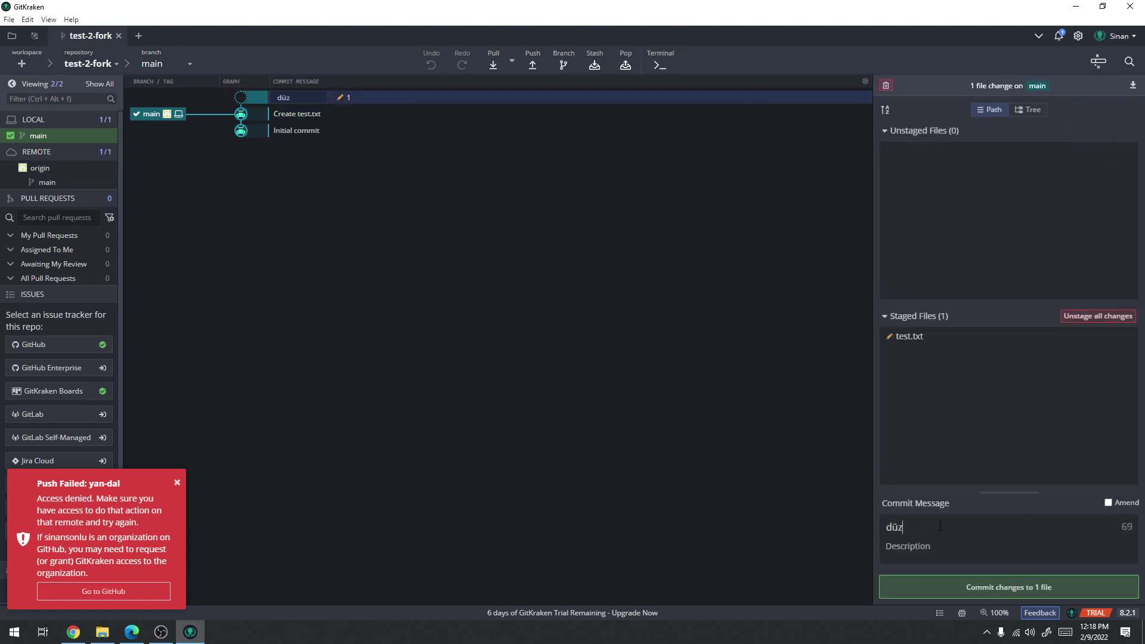
left_click(957, 587)
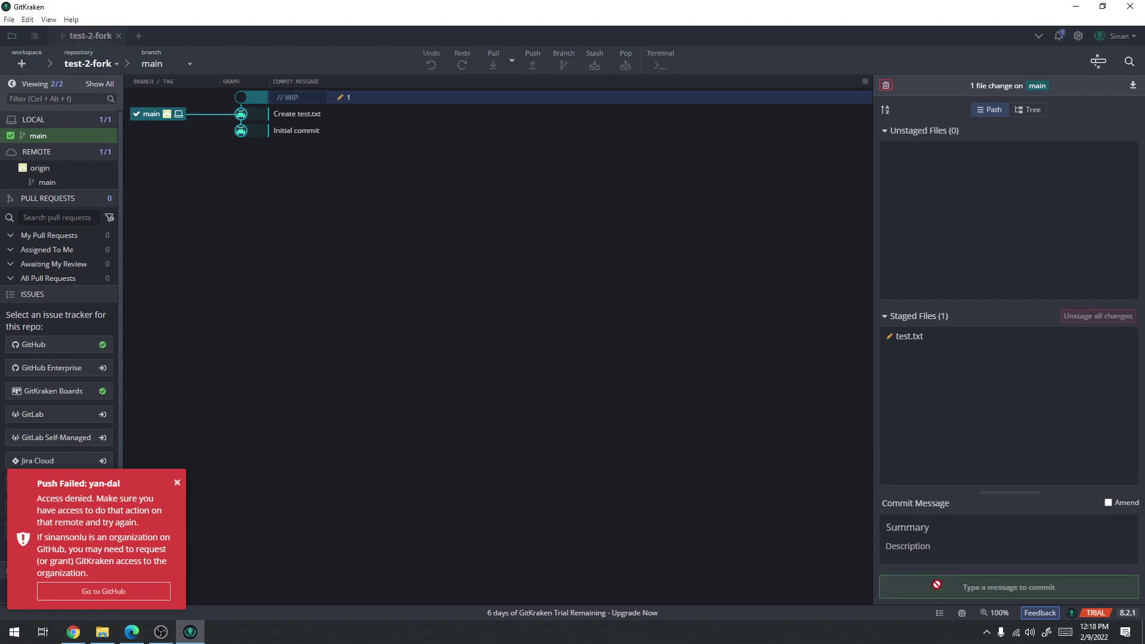
left_click(530, 67)
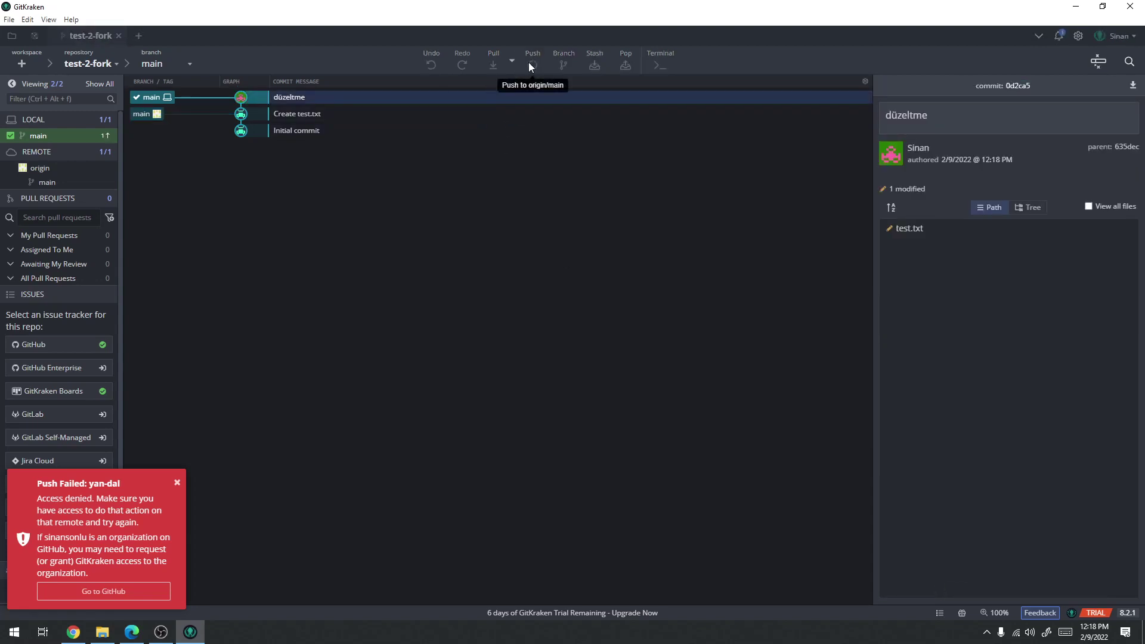
left_click(178, 482)
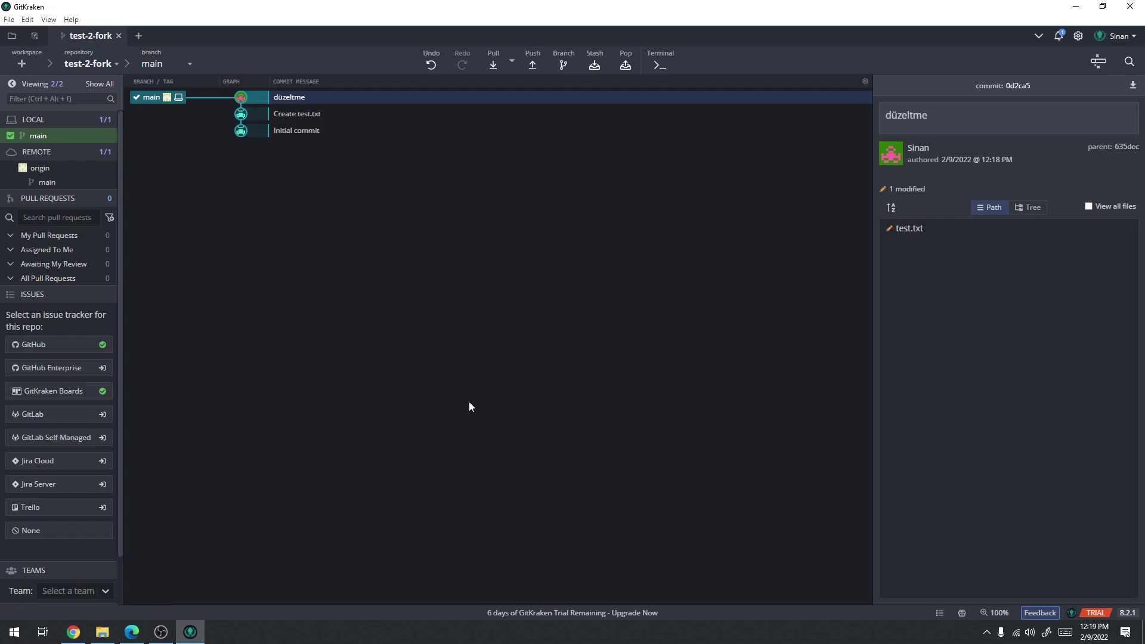
Reload the fork's repository page in the browser
left_click(73, 631)
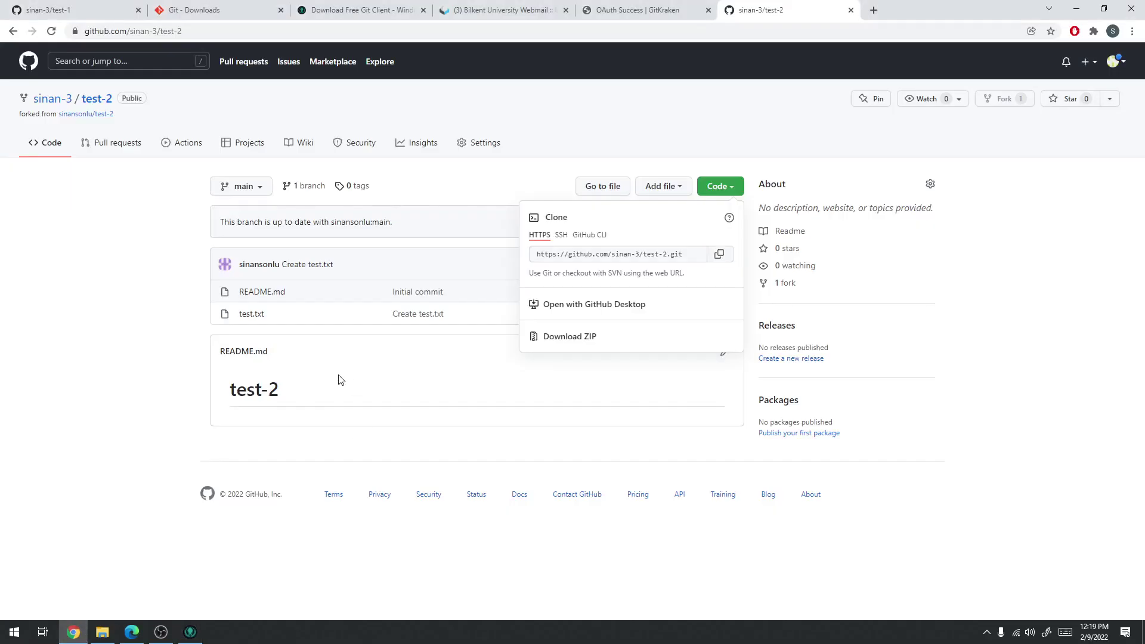
left_click(177, 237)
key("F5")
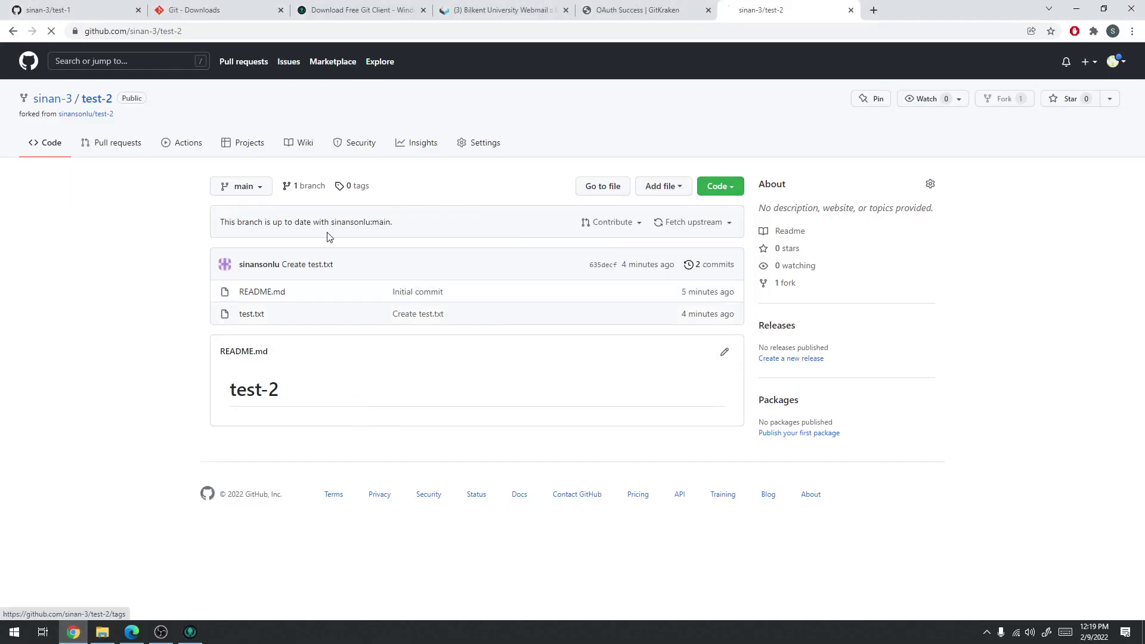
Compare the fork's test.txt lines with test.txt in the original test-2 repository
left_click(252, 314)
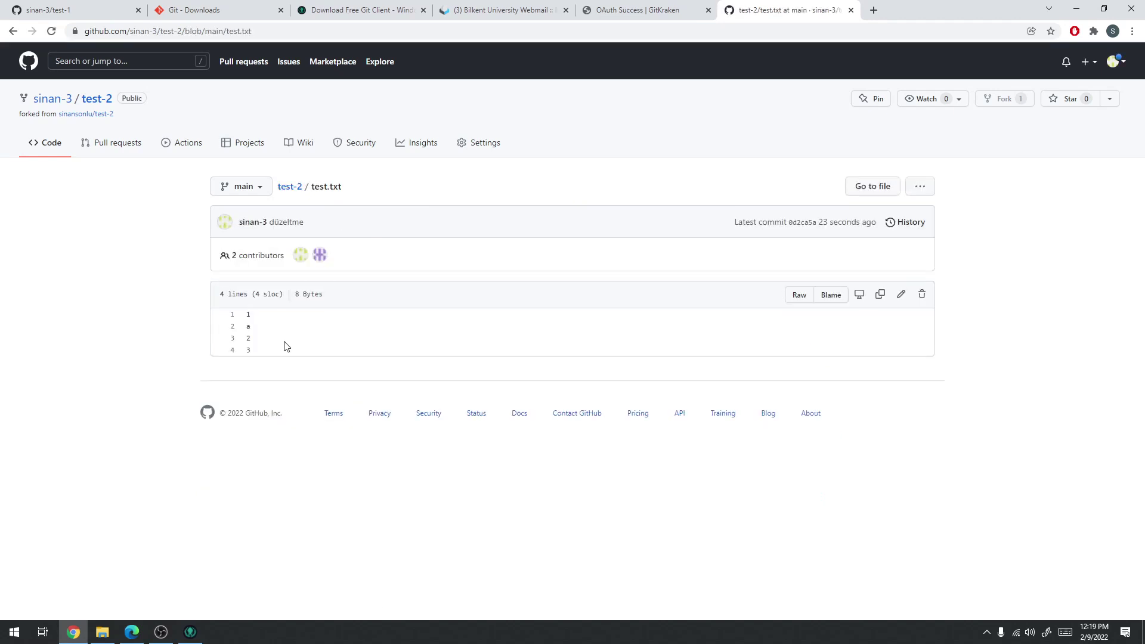
left_click_drag(284, 345, 244, 327)
left_click(132, 631)
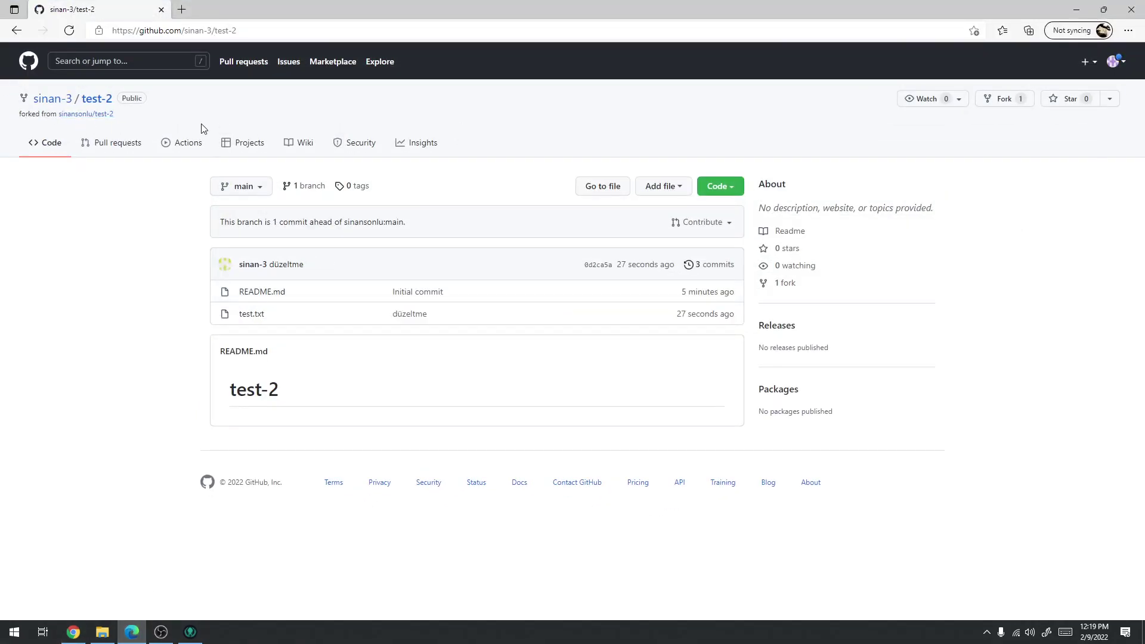
right_click(18, 31)
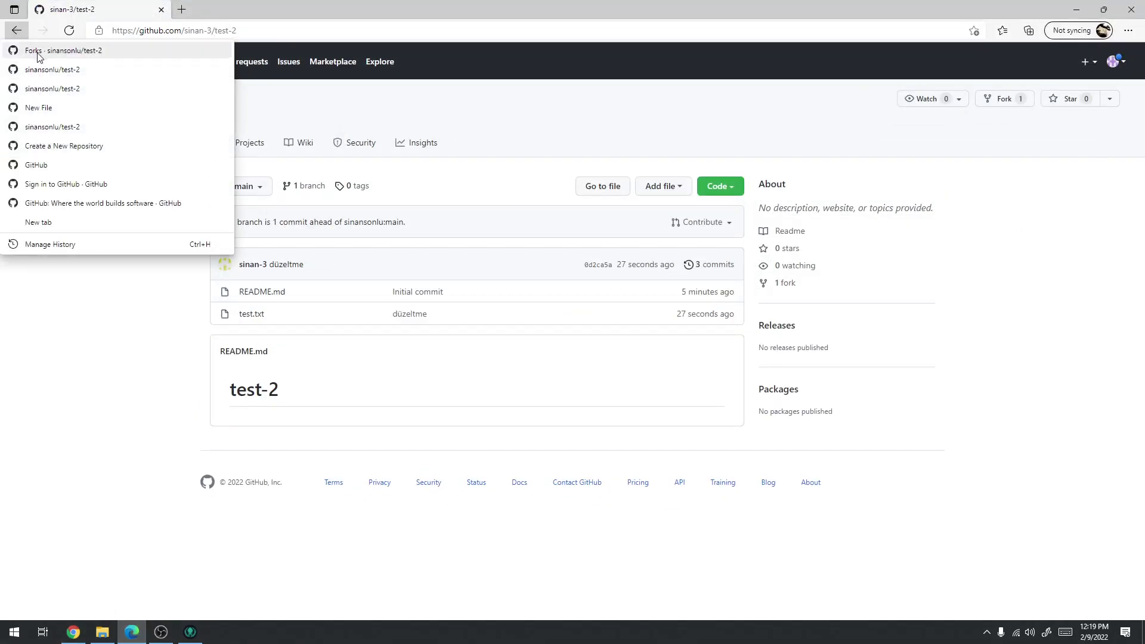
left_click(37, 63)
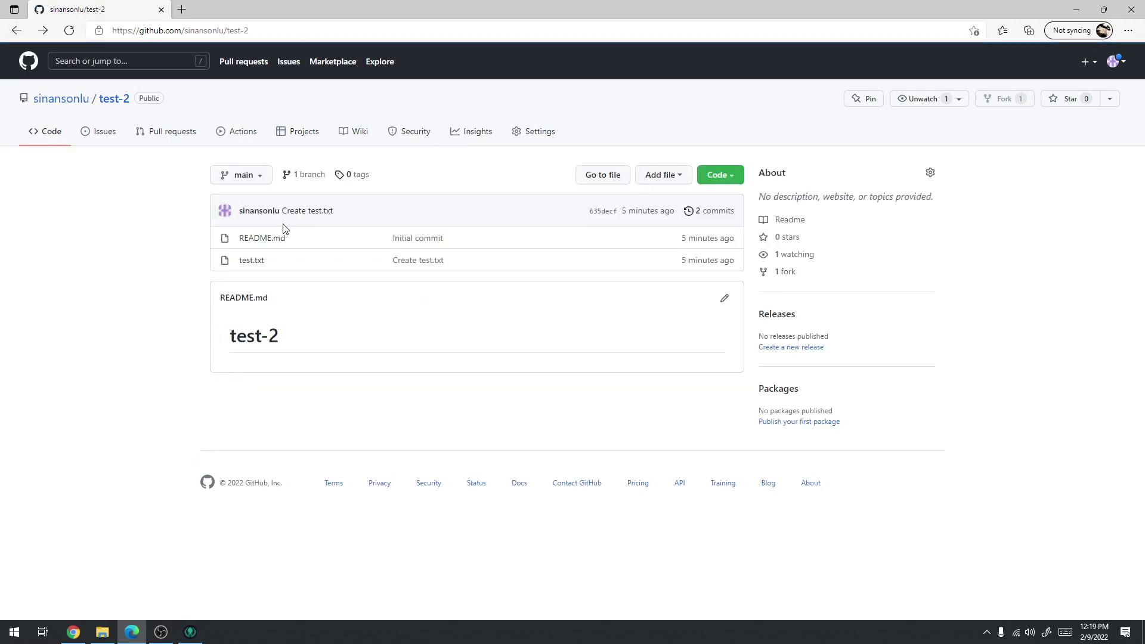
left_click(113, 99)
left_click(252, 260)
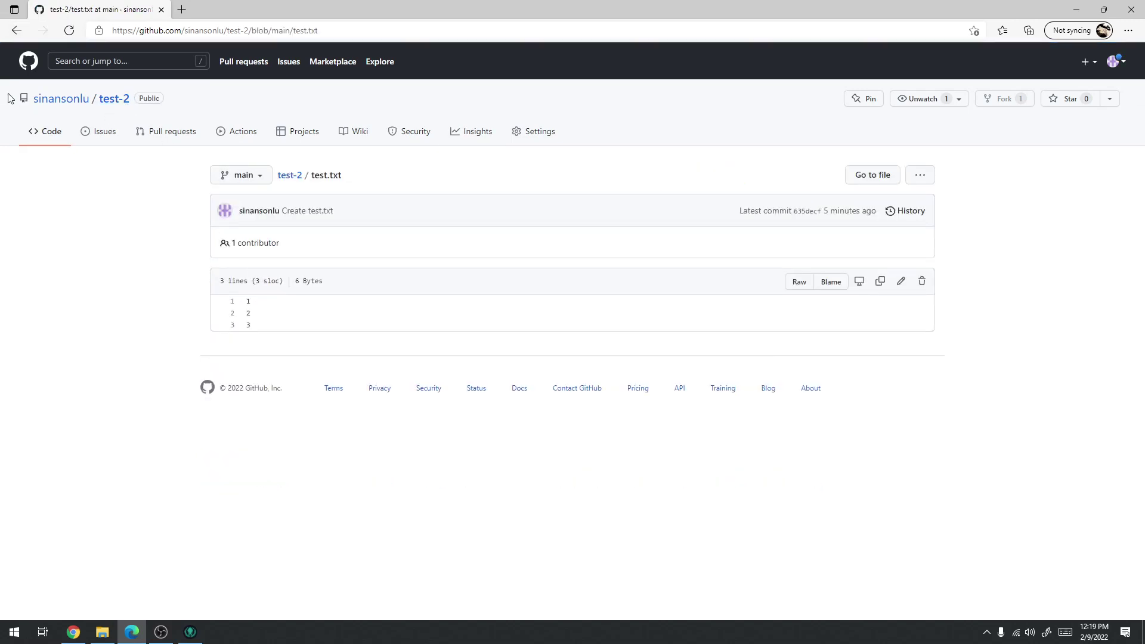
Open the fork from the original repository's forks list and review its test.txt again
left_click(17, 32)
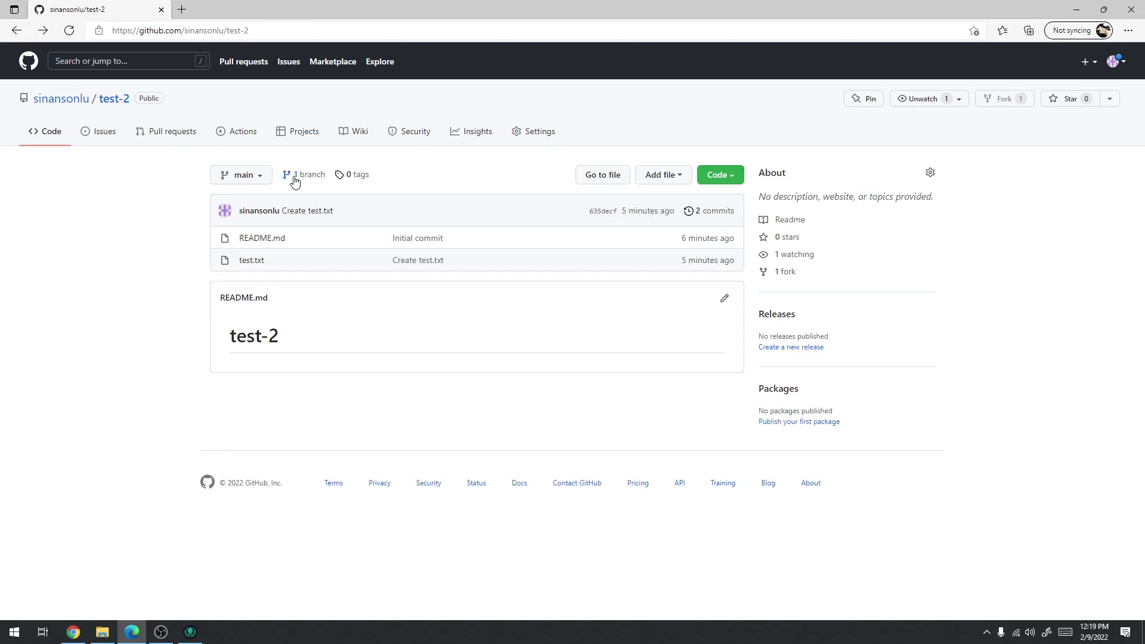
left_click(788, 275)
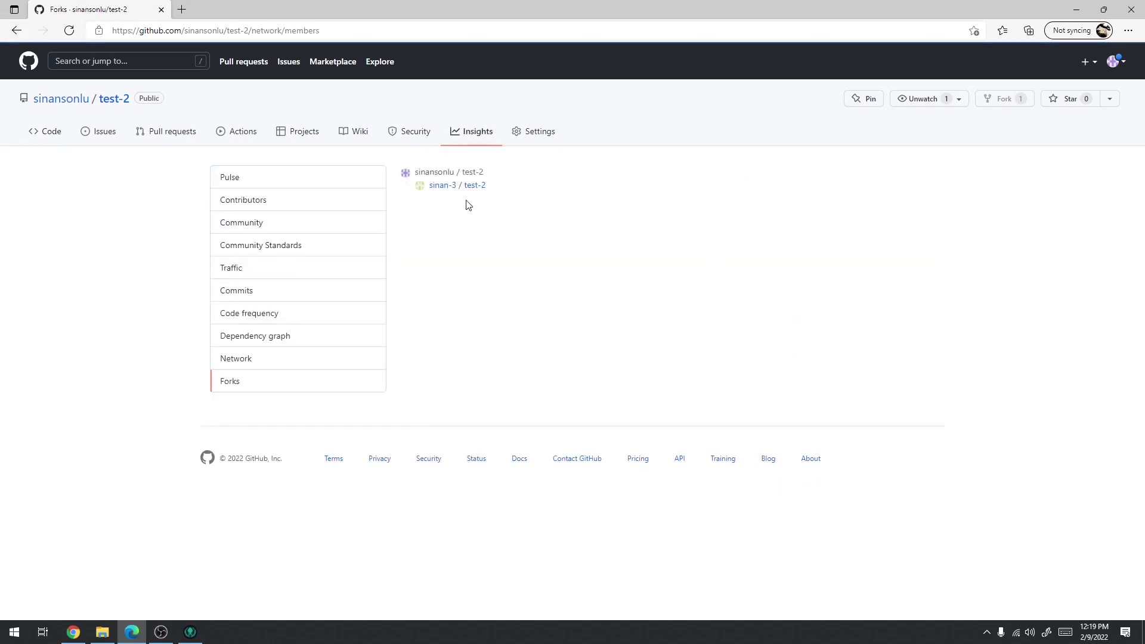
left_click(474, 186)
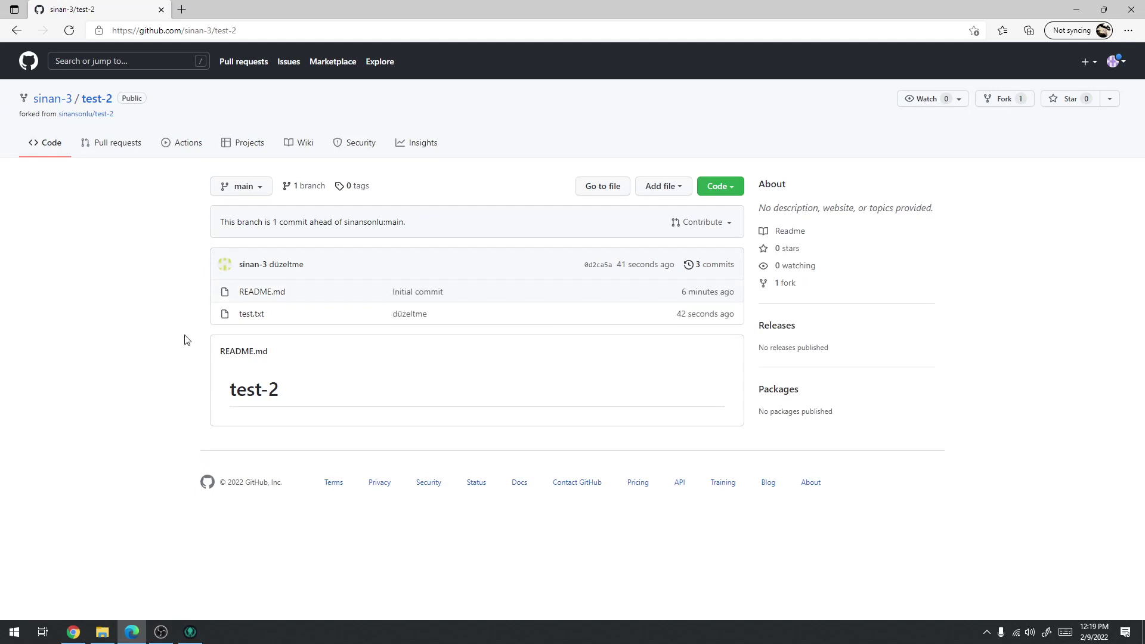
left_click(246, 317)
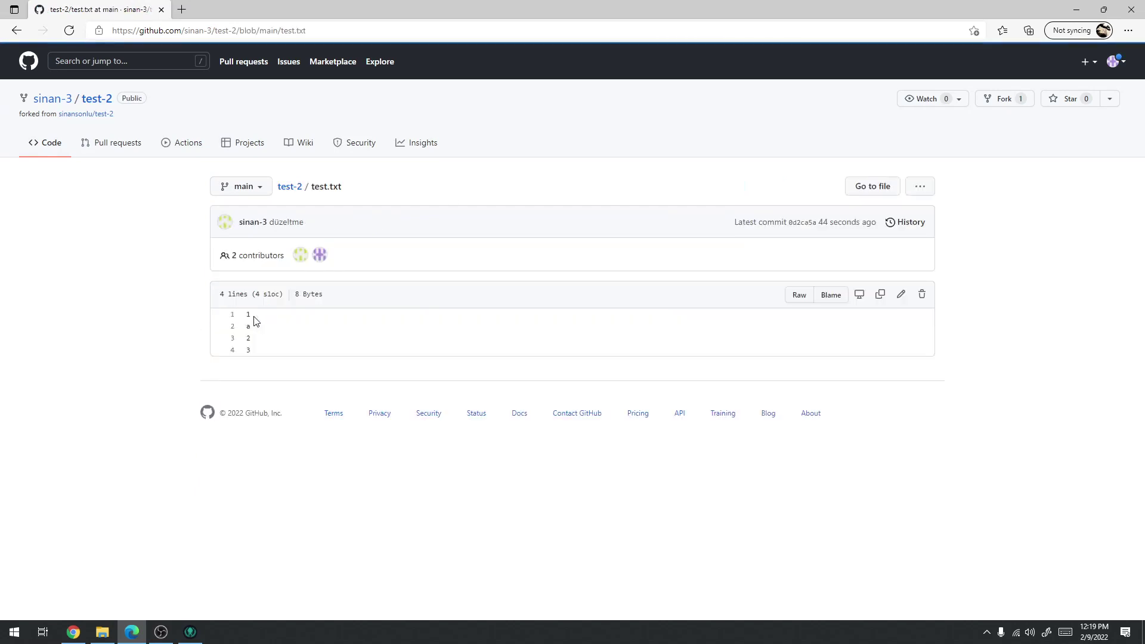
left_click(17, 30)
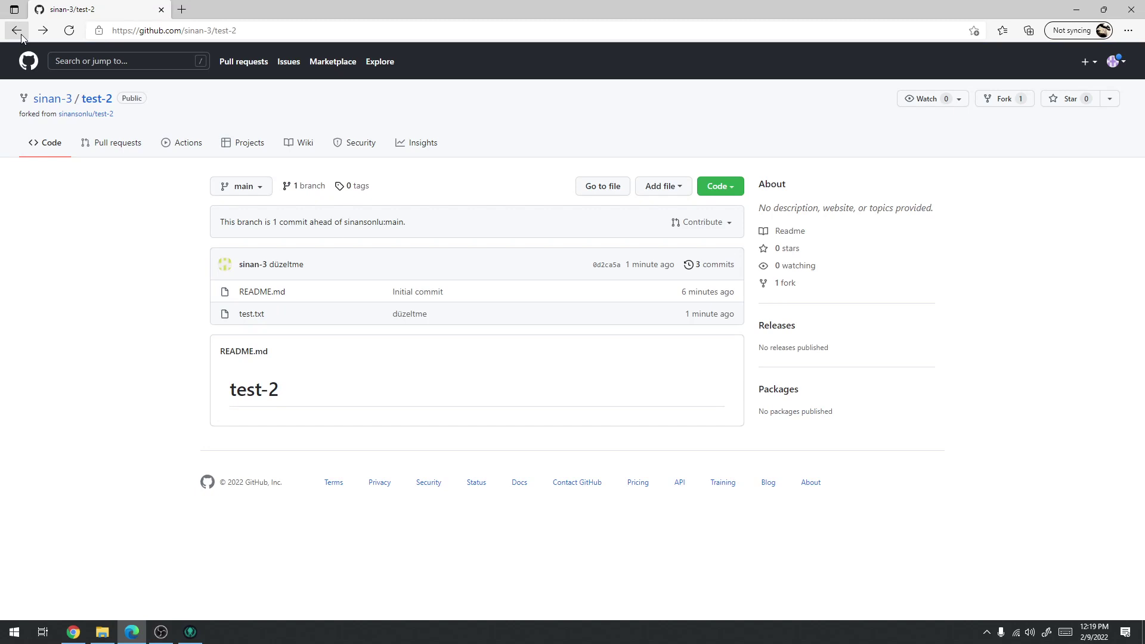
left_click(21, 34)
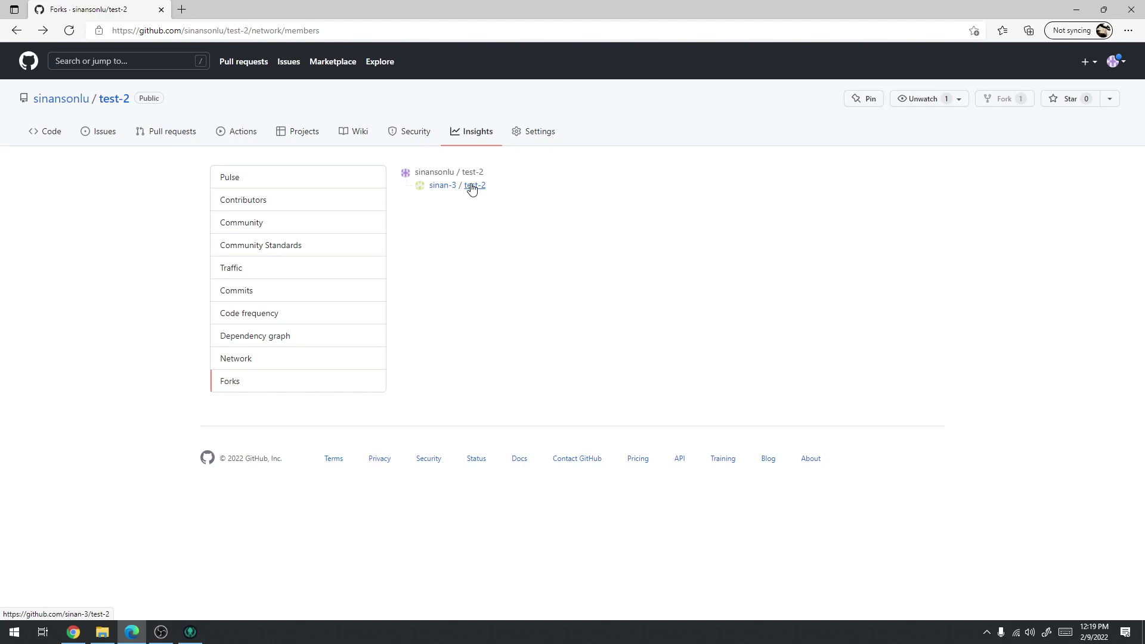
Return to the fork's root, then open the original test-2 repository from the forks list
left_click(1076, 9)
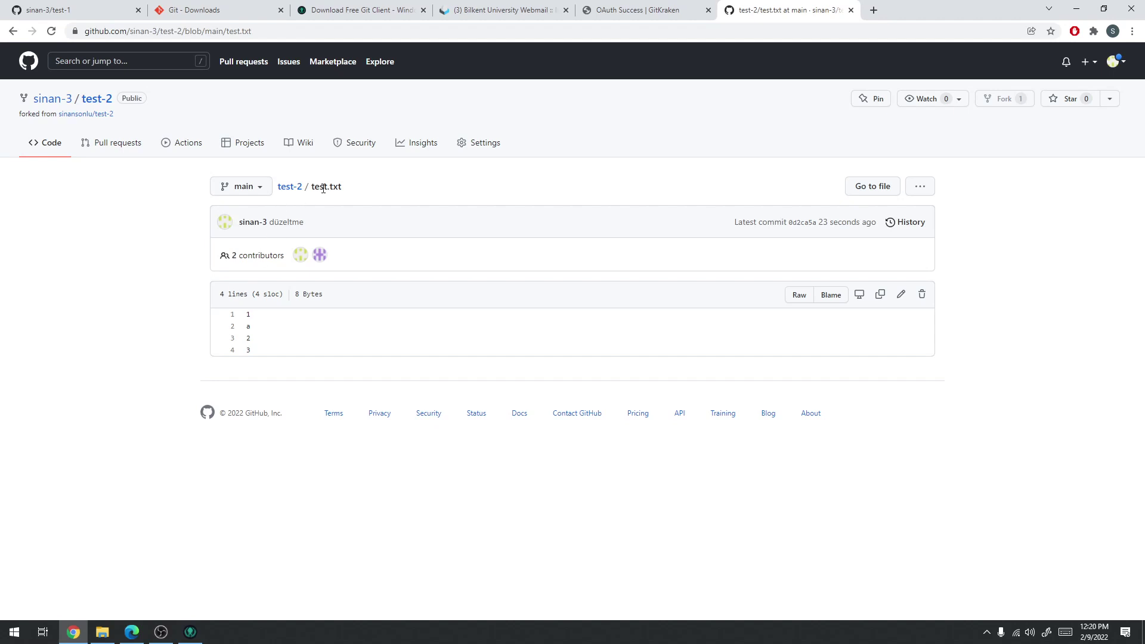
left_click(92, 101)
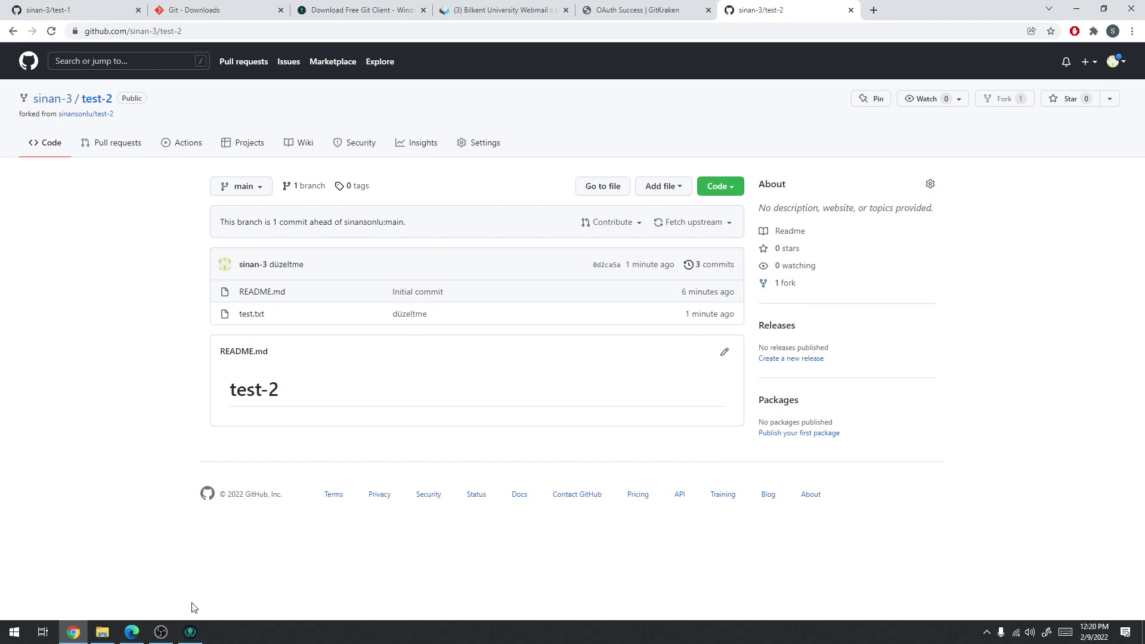
left_click(129, 636)
left_click(472, 172)
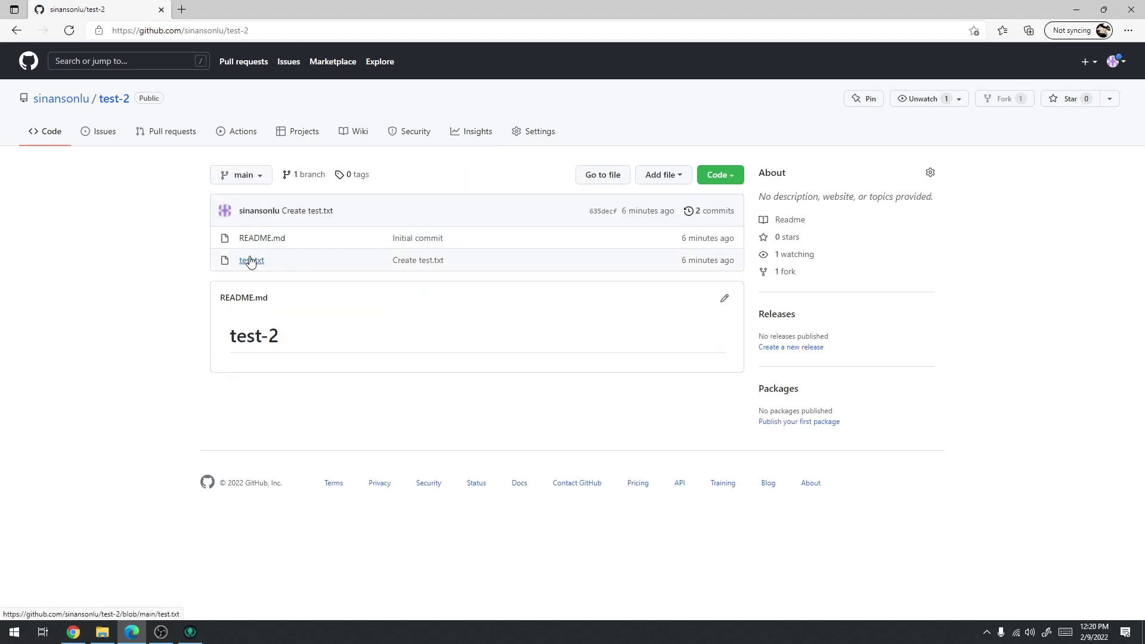
Edit test.txt in sinansonlu/test-2 to add an 'asd' line and commit it directly to main
left_click(251, 259)
left_click(900, 281)
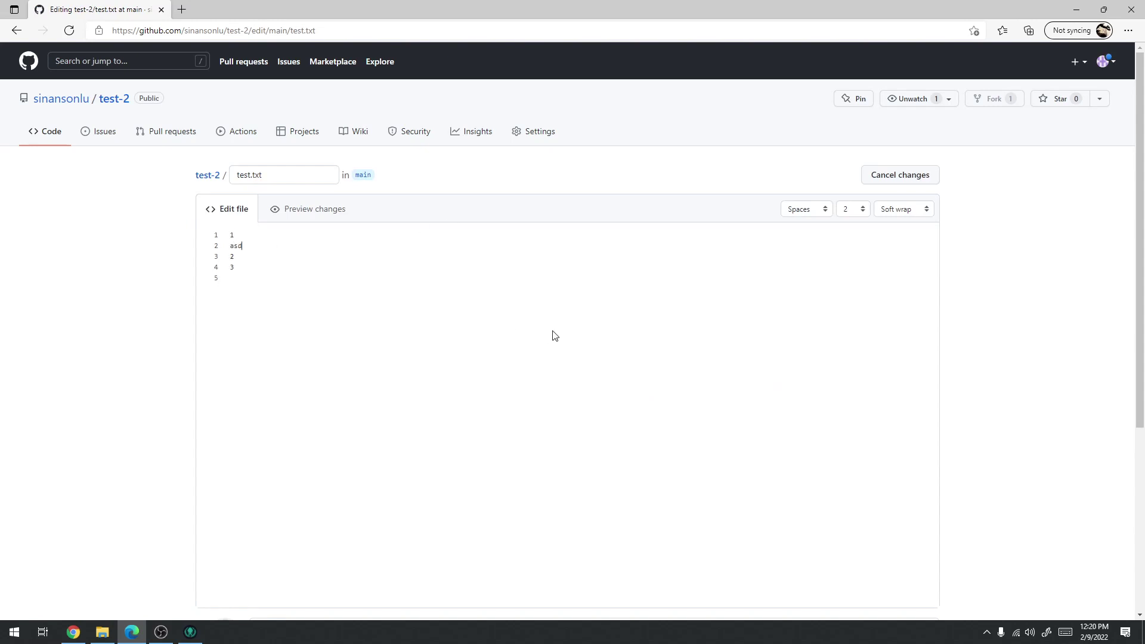
scroll(545, 335, "down", 5)
left_click(298, 517)
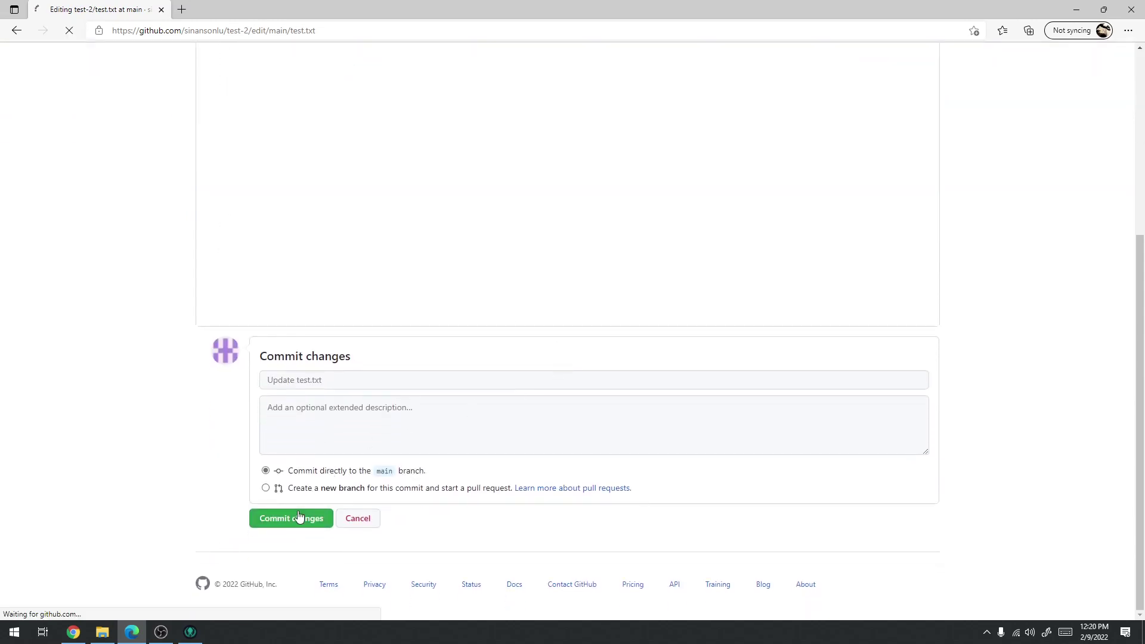
left_click(290, 176)
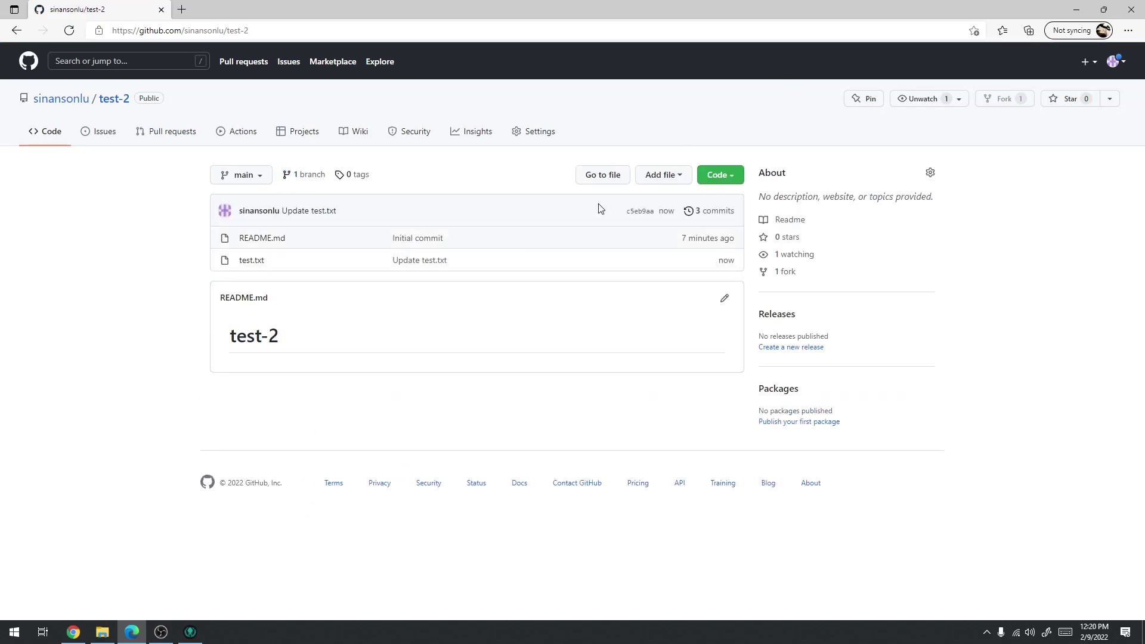
left_click(192, 632)
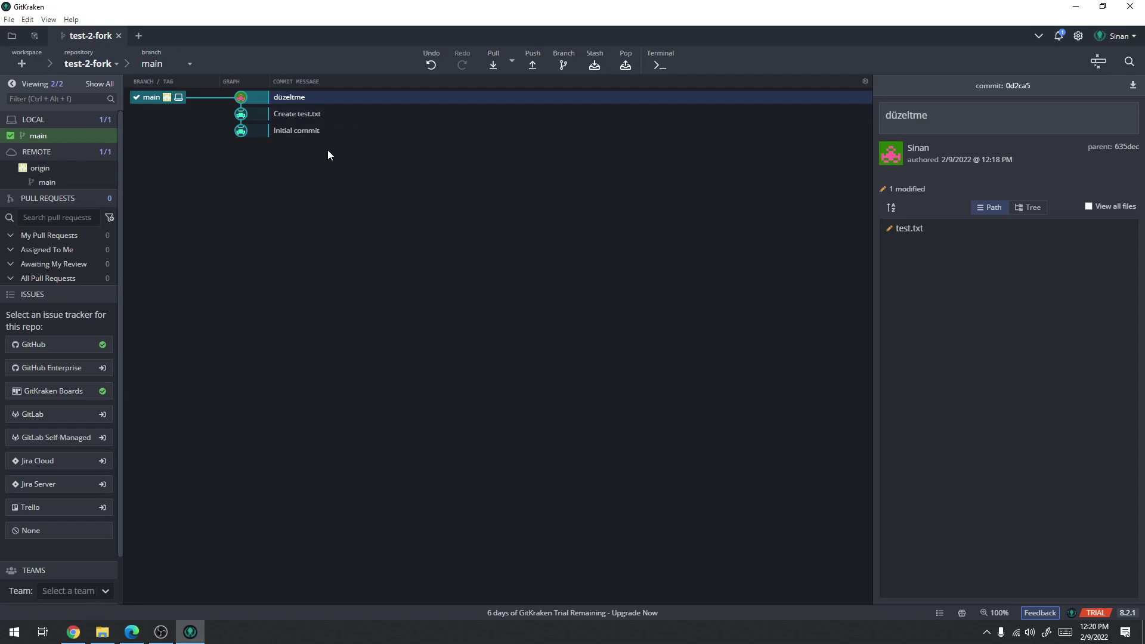
left_click(73, 632)
left_click(233, 10)
left_click(46, 5)
left_click(360, 7)
left_click(503, 7)
left_click(638, 7)
left_click(756, 5)
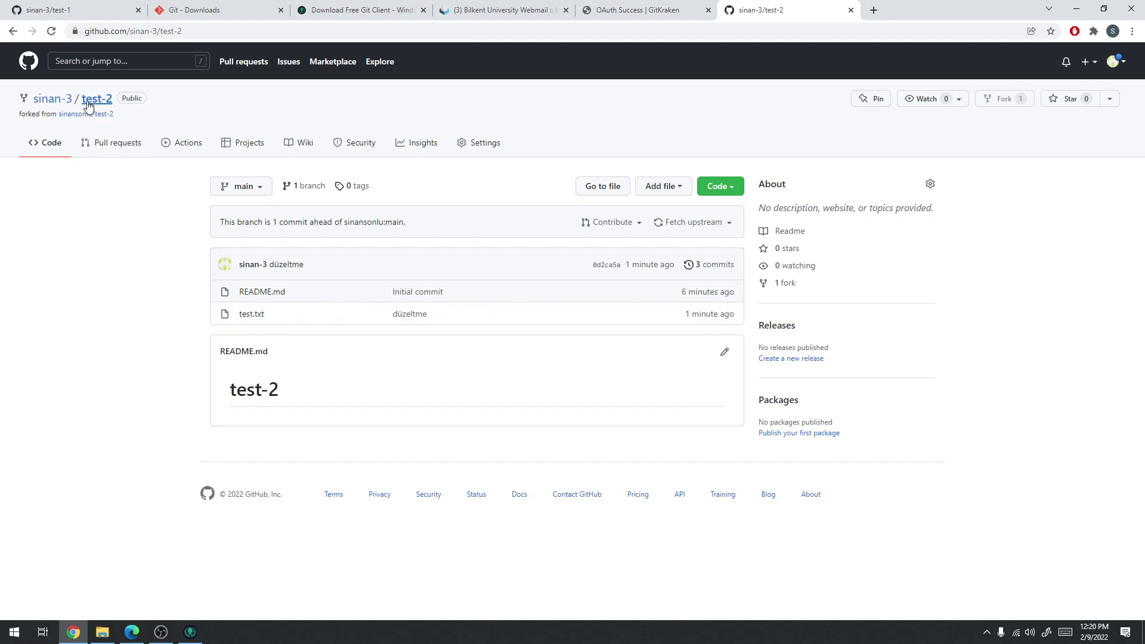
left_click(53, 101)
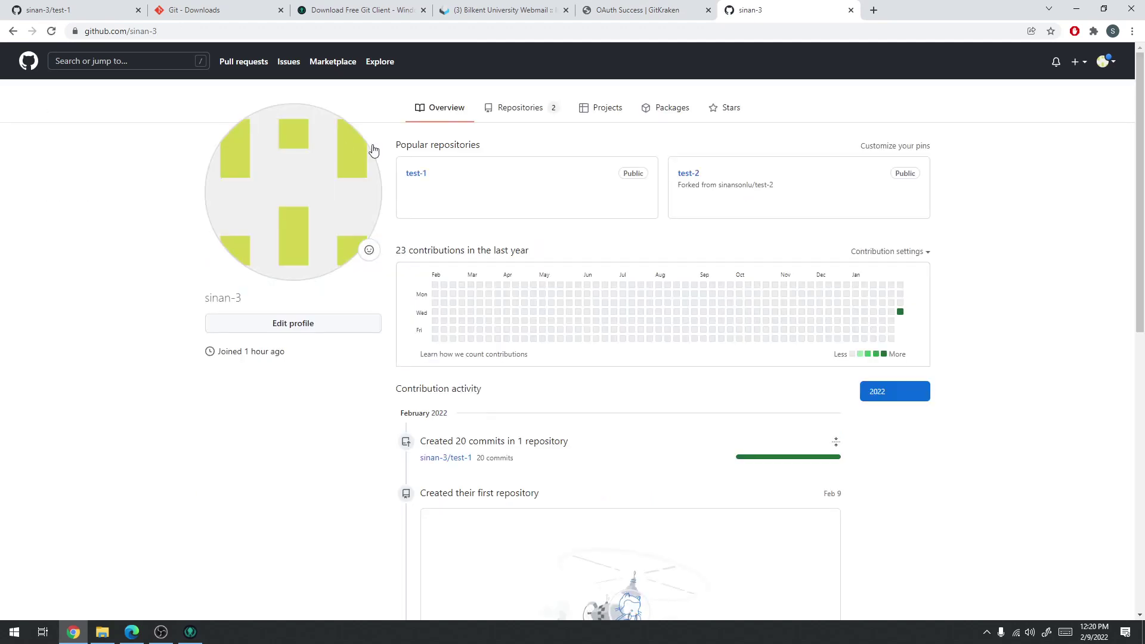
left_click(520, 121)
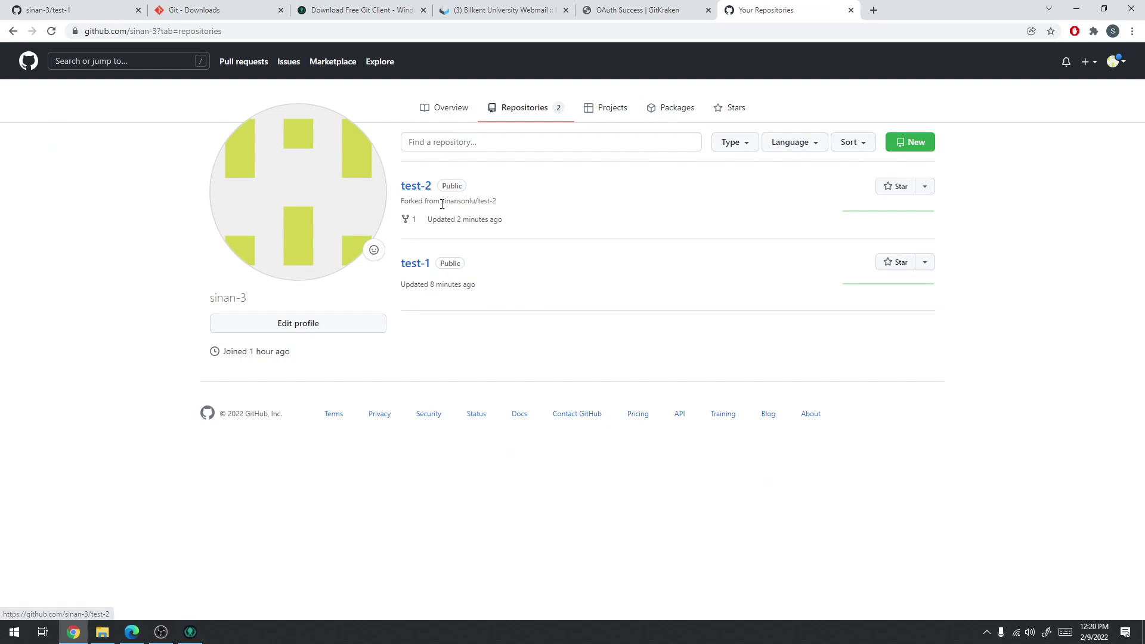
left_click(410, 196)
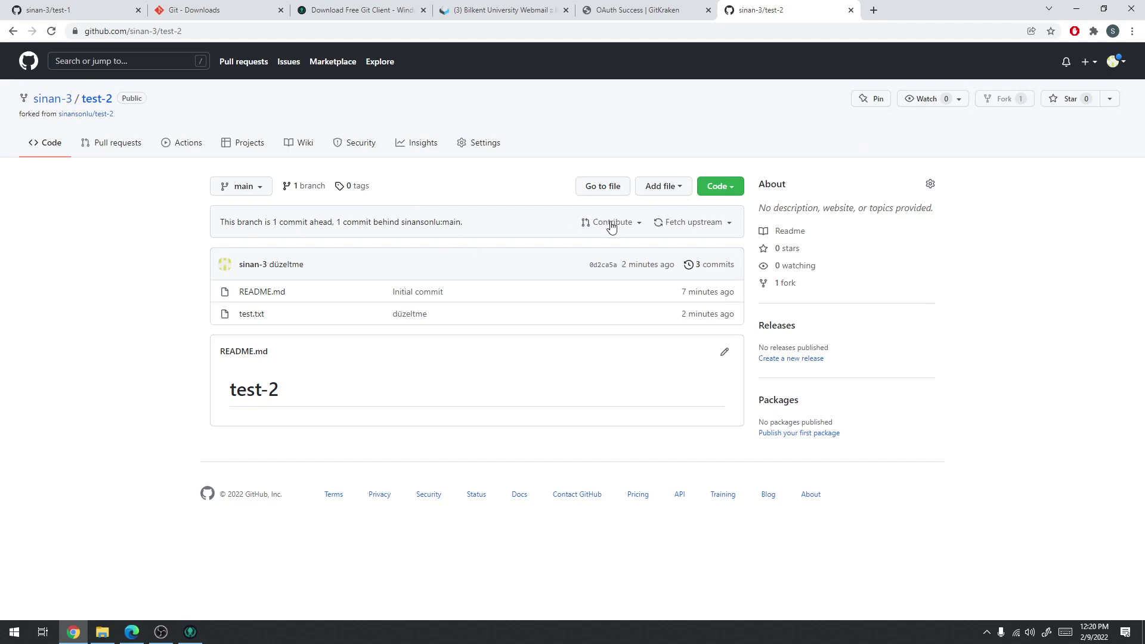
left_click_drag(221, 223, 333, 222)
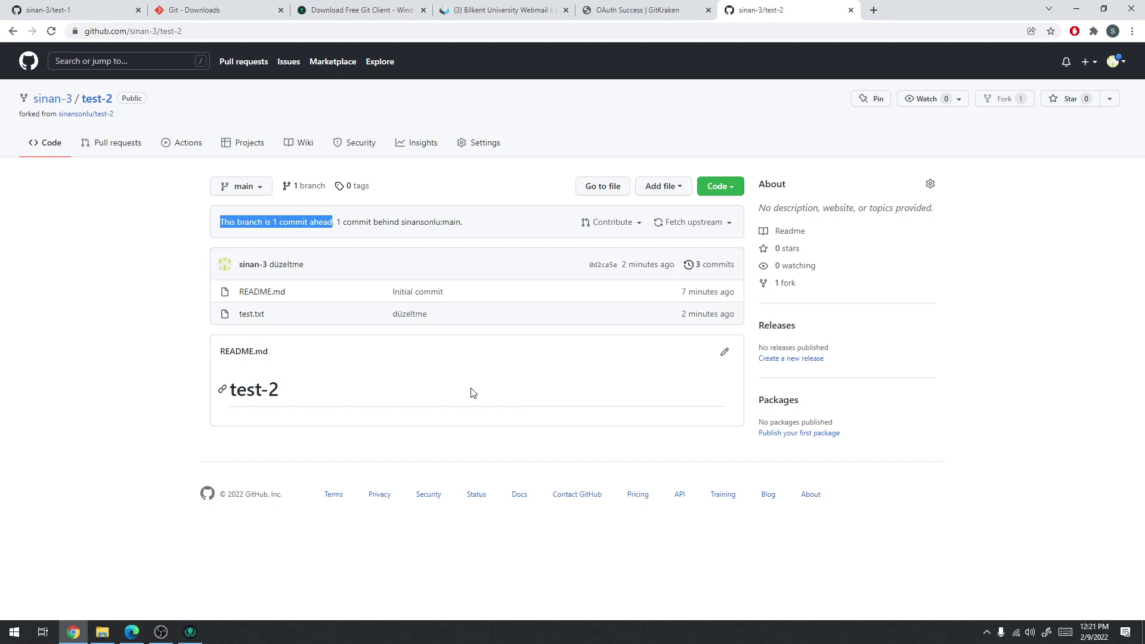
left_click_drag(338, 223, 457, 228)
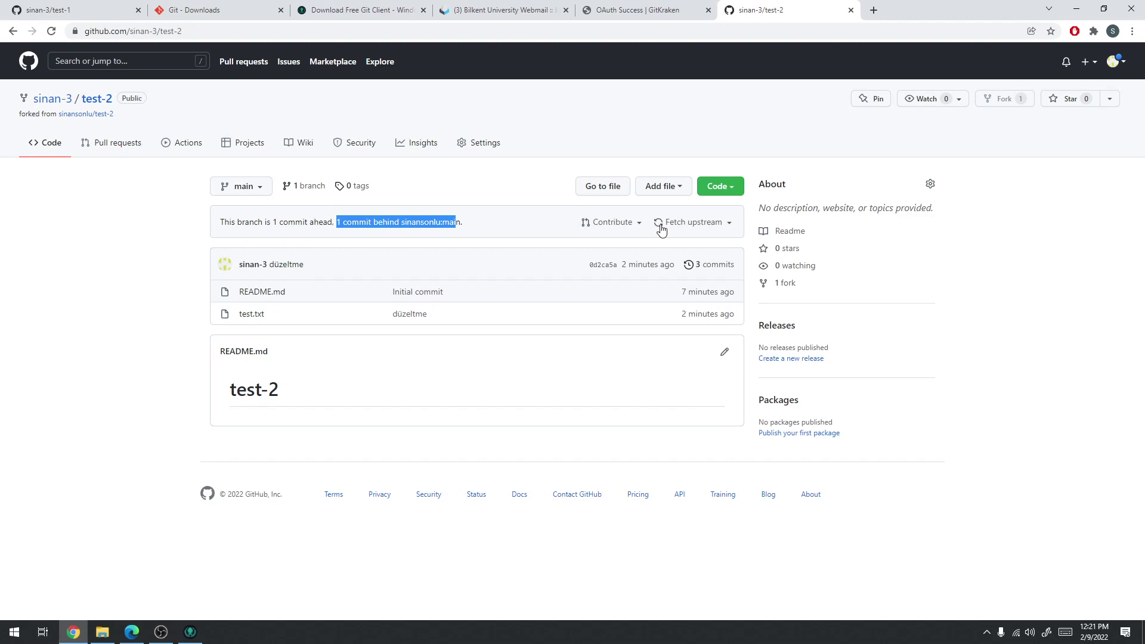
left_click(190, 631)
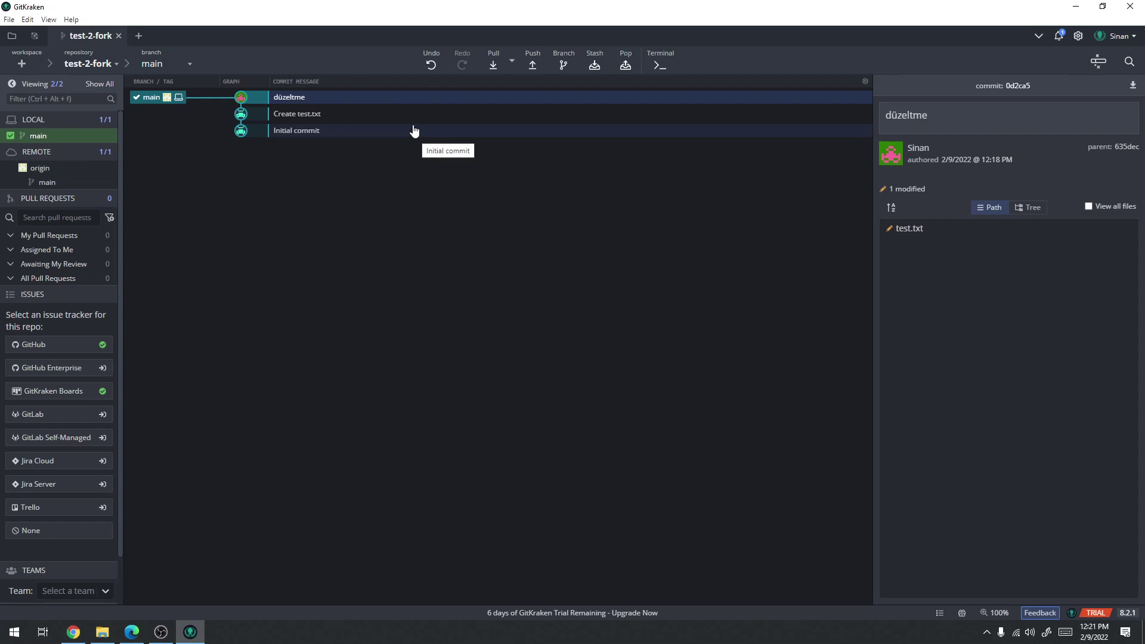
Add a 'qwe' line to test-2-fork's test.txt in Notepad and save it
left_click(102, 633)
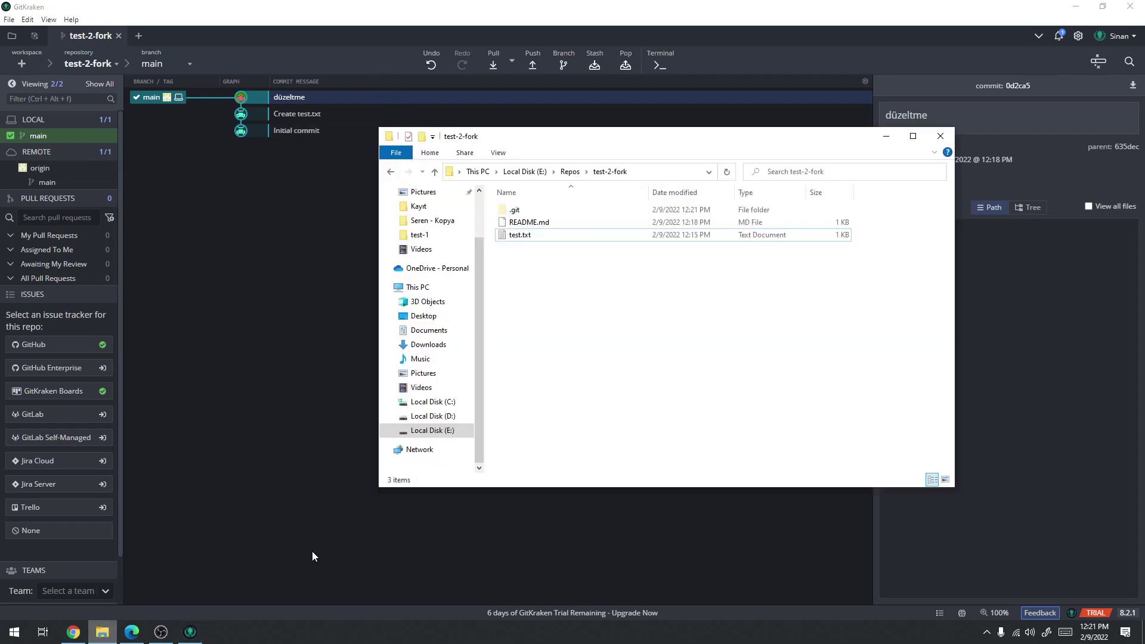
left_click(519, 235)
double_click(519, 235)
type("qwe")
key("ctrl+s")
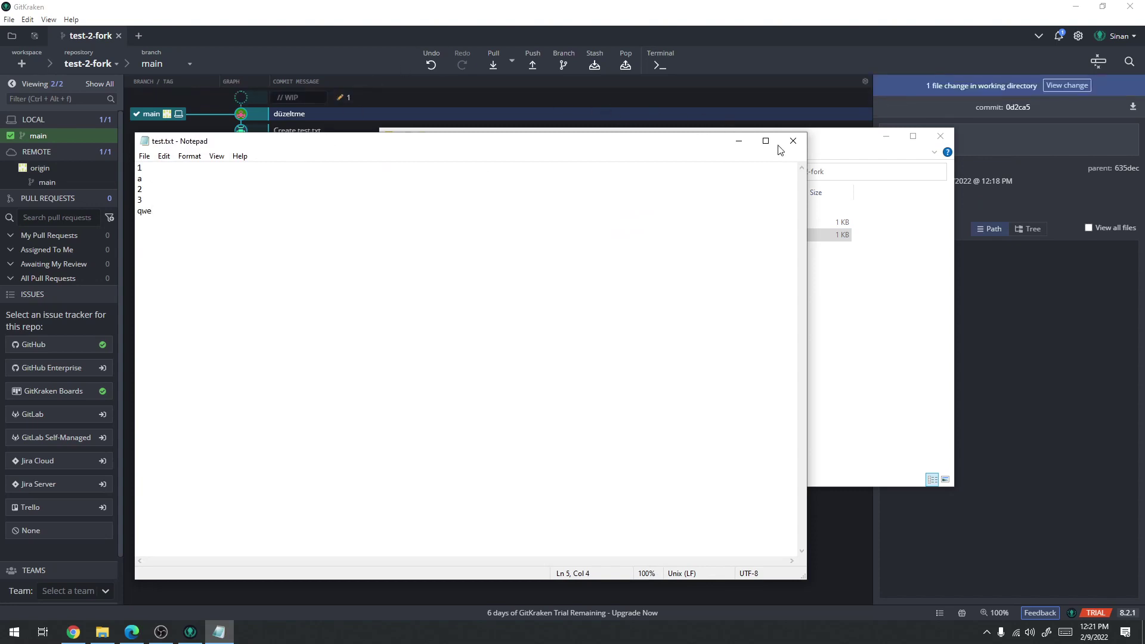
left_click(792, 140)
Stage and commit the test.txt change in GitKraken with summary '1'
left_click(669, 86)
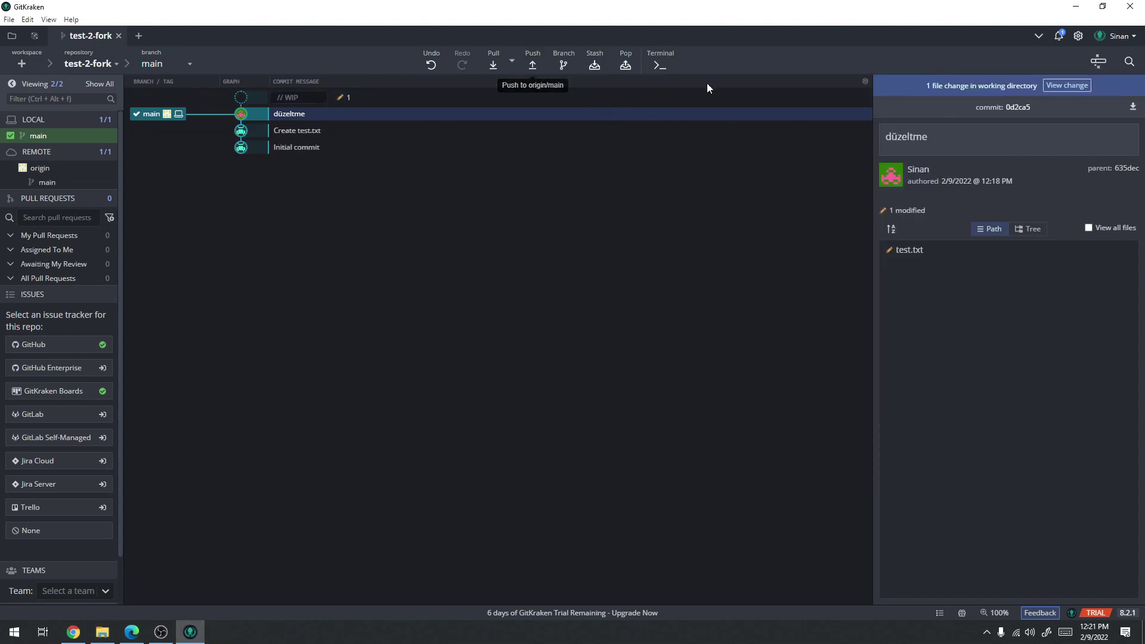
left_click(1068, 85)
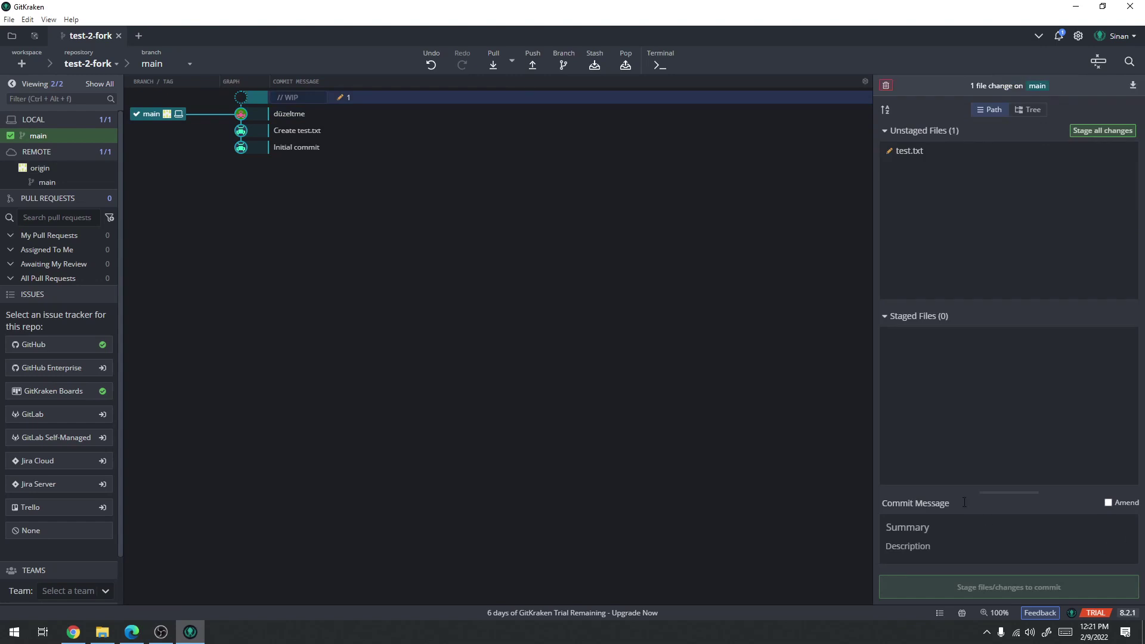
type("1")
left_click(1100, 131)
left_click(987, 587)
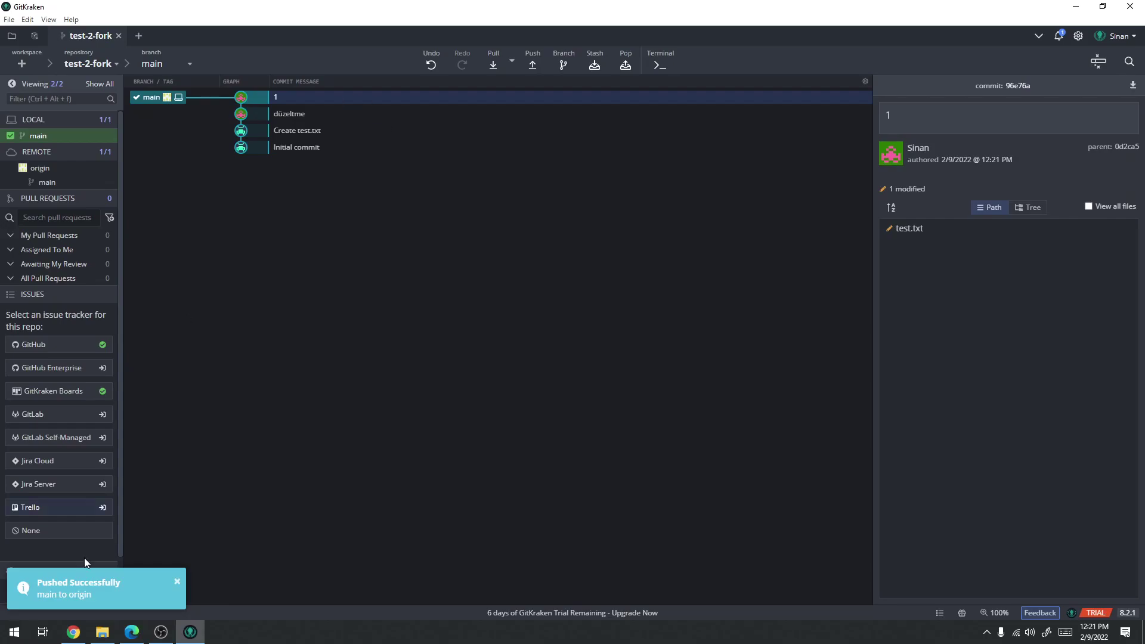
left_click(81, 635)
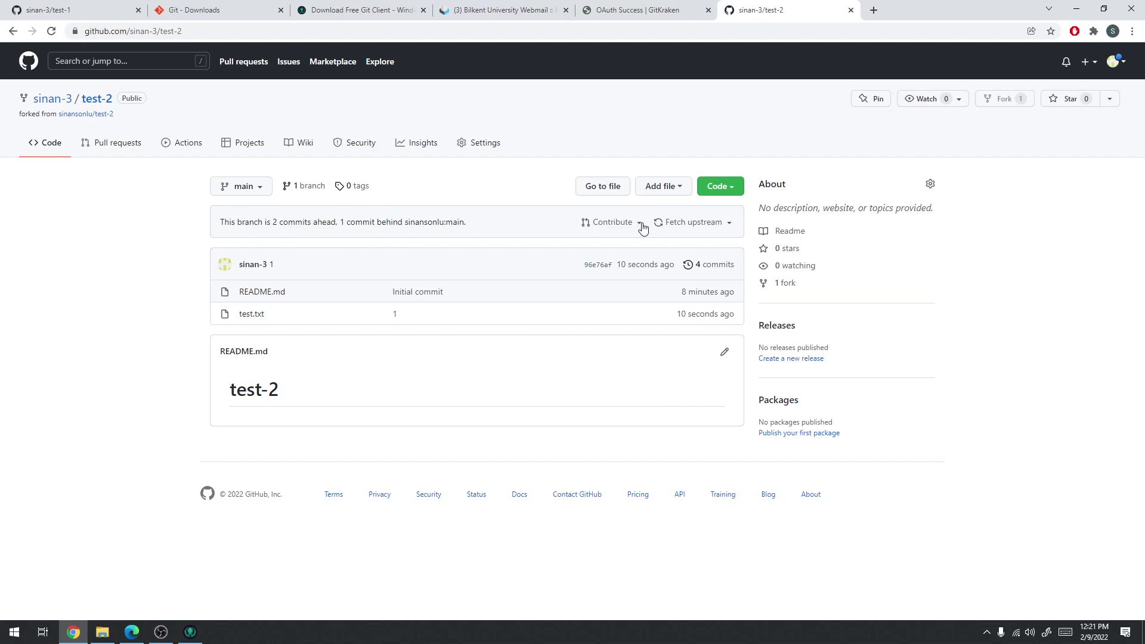
Open the compare page of the fork's main against sinansonlu/test-2 main via Contribute
left_click(729, 224)
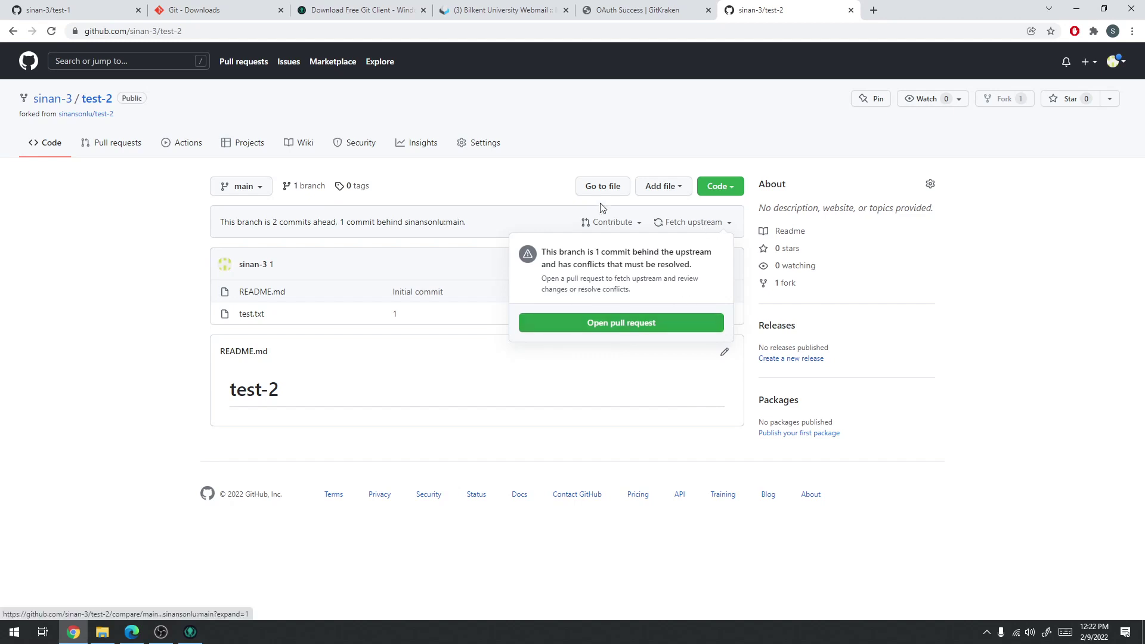
left_click(635, 224)
left_click(637, 228)
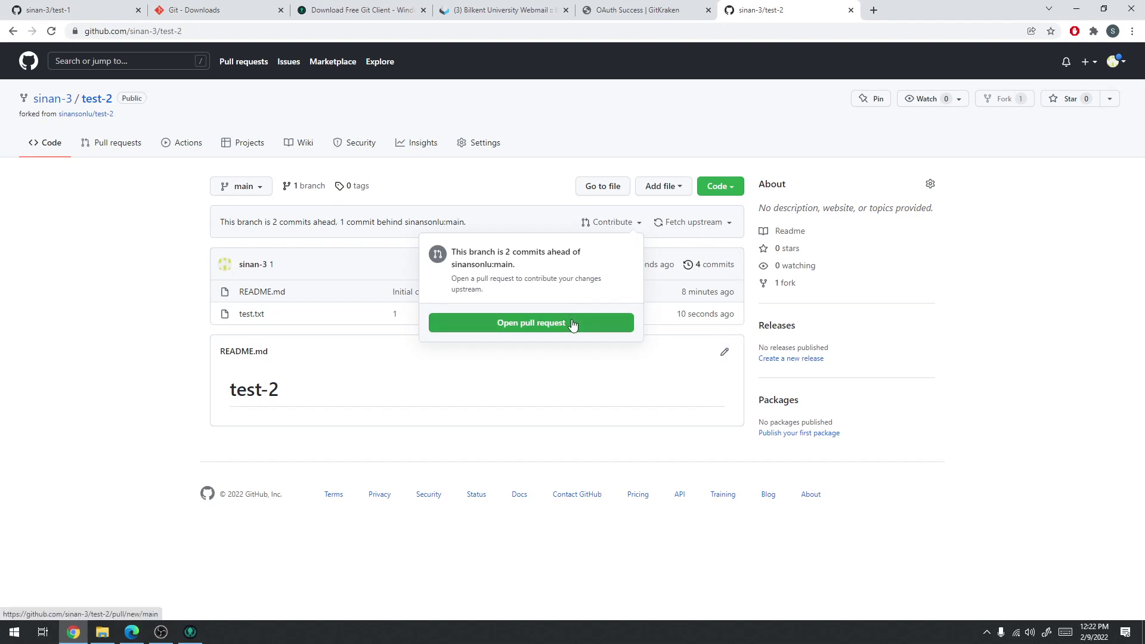
left_click(535, 330)
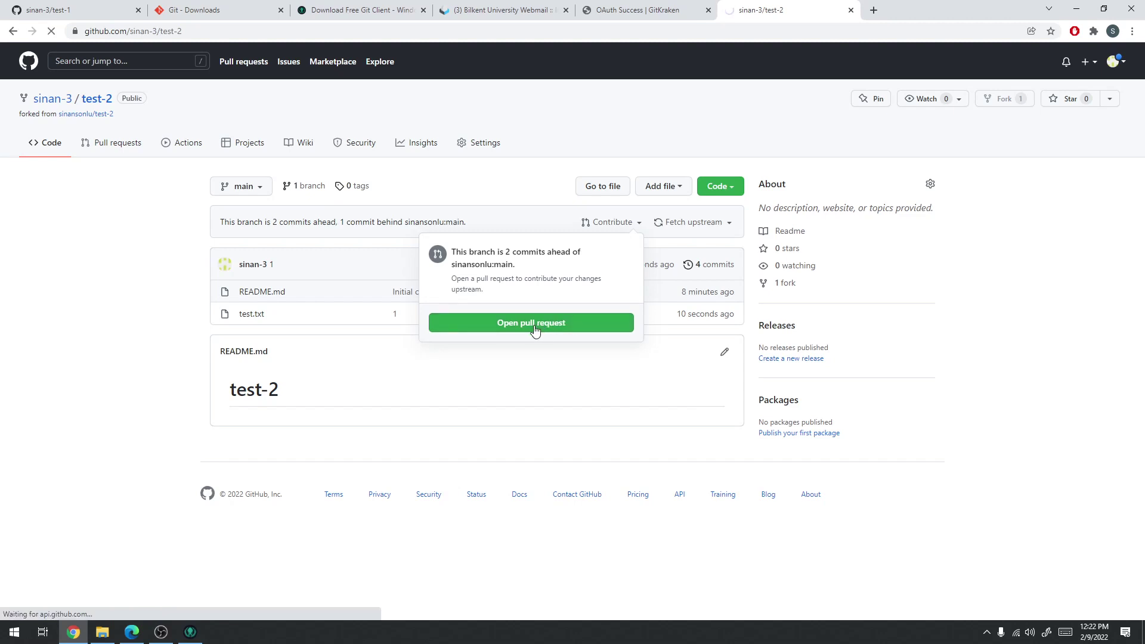
scroll(220, 394, "down", 2)
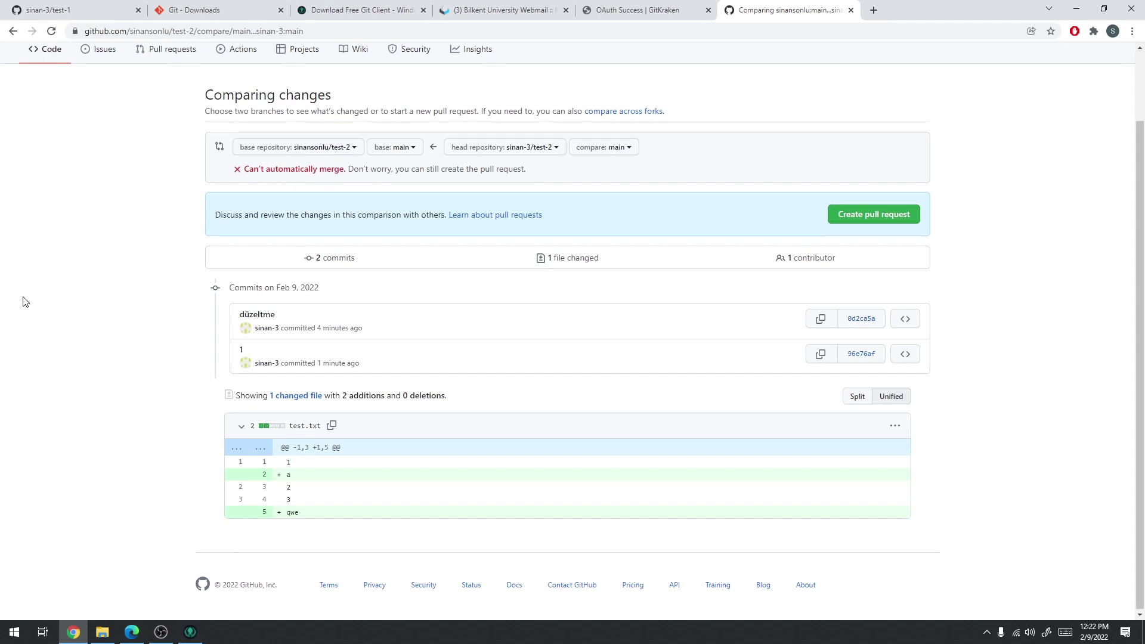
scroll(25, 301, "up", 2)
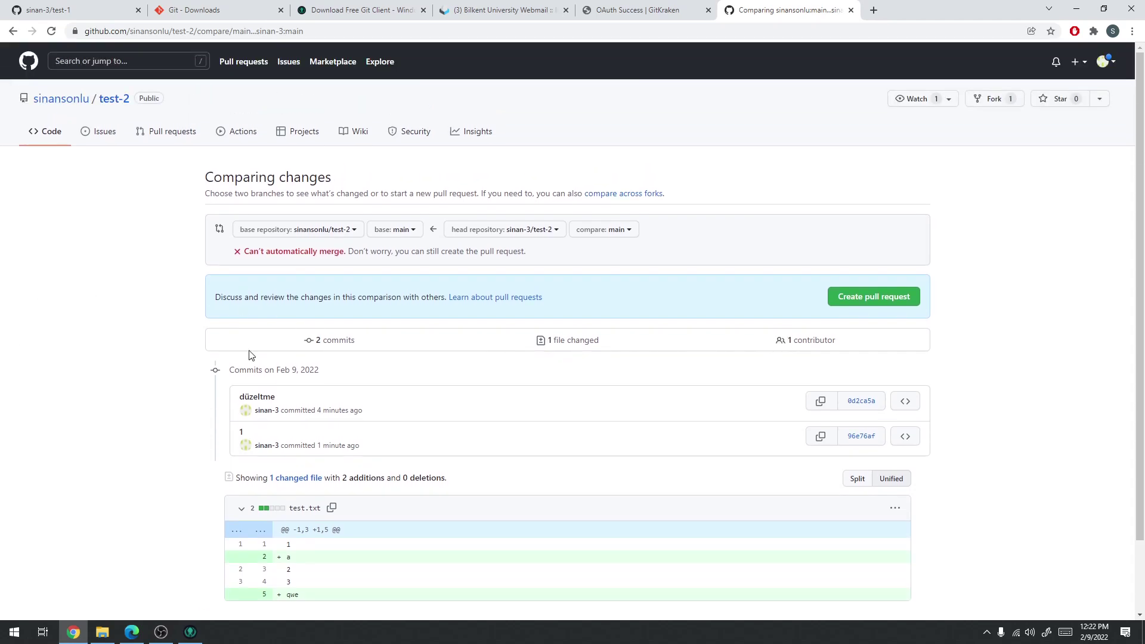
scroll(263, 361, "down", 2)
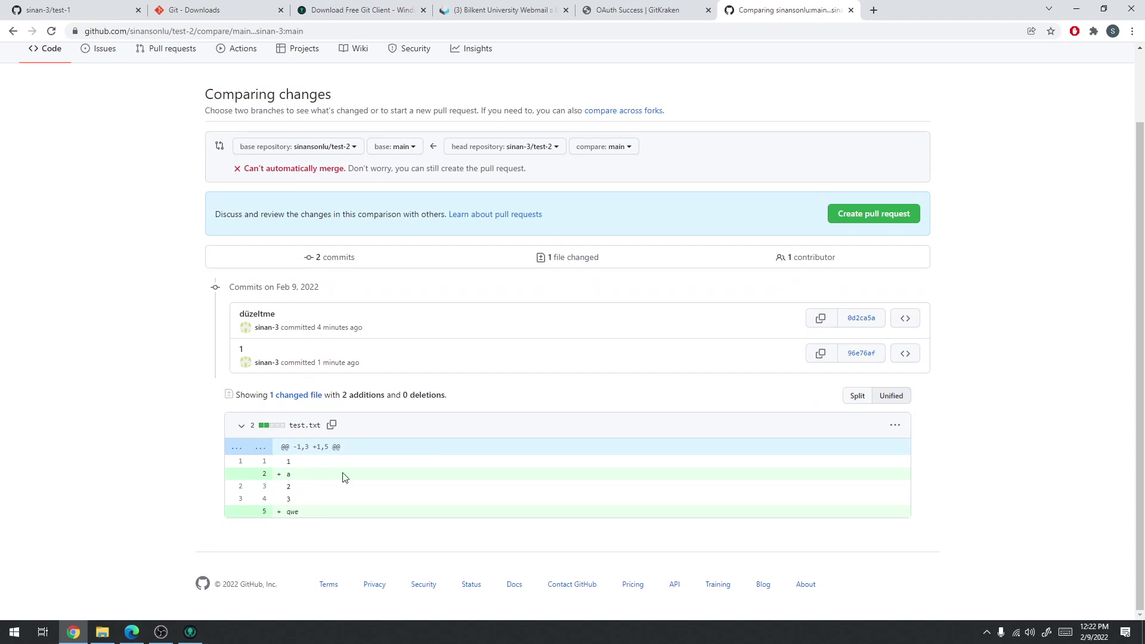
scroll(304, 442, "up", 2)
Create a pull request titled 'sıkıntıları halletik!' from the fork into sinansonlu/test-2
left_click(877, 303)
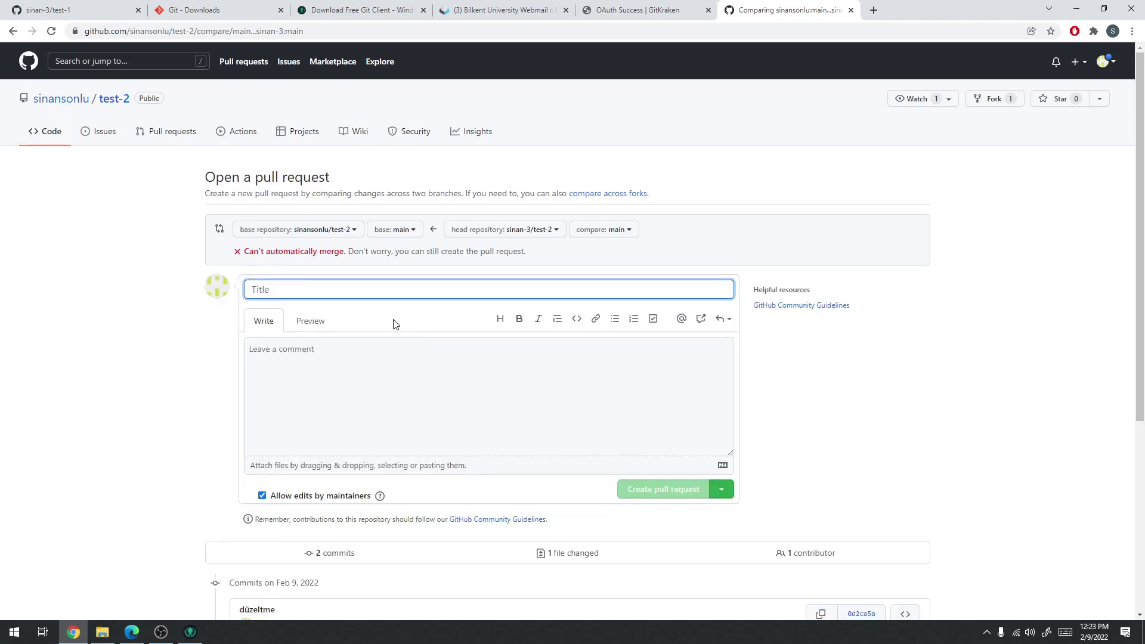
type("sikıntıları ")
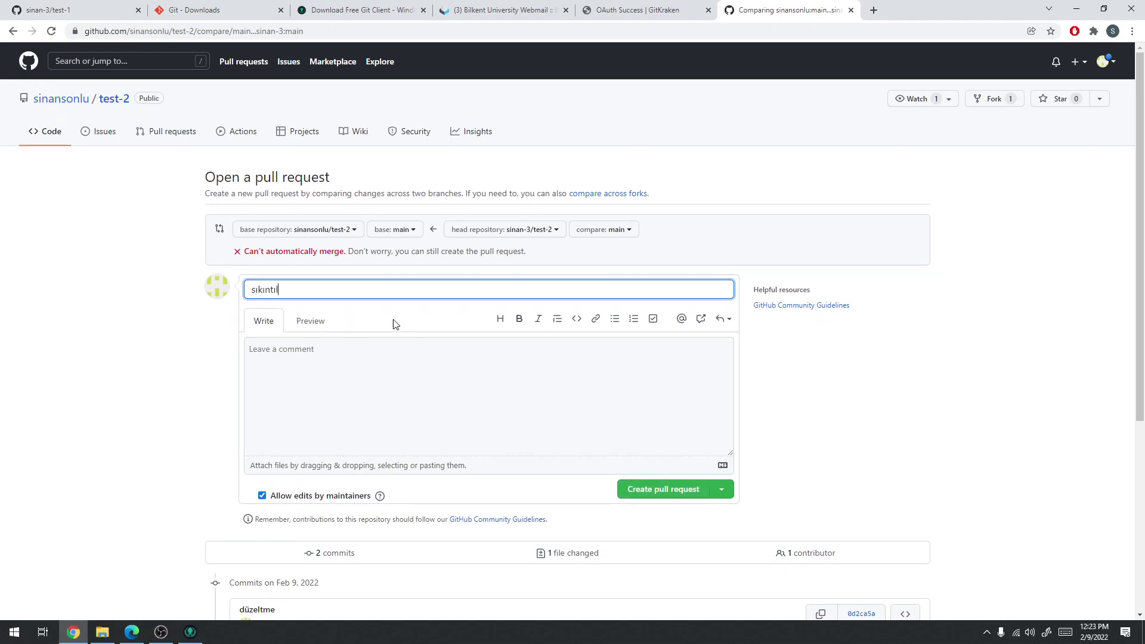
type("halletik!")
scroll(401, 340, "down", 2)
scroll(358, 358, "down", 3)
scroll(562, 156, "up", 2)
left_click(653, 322)
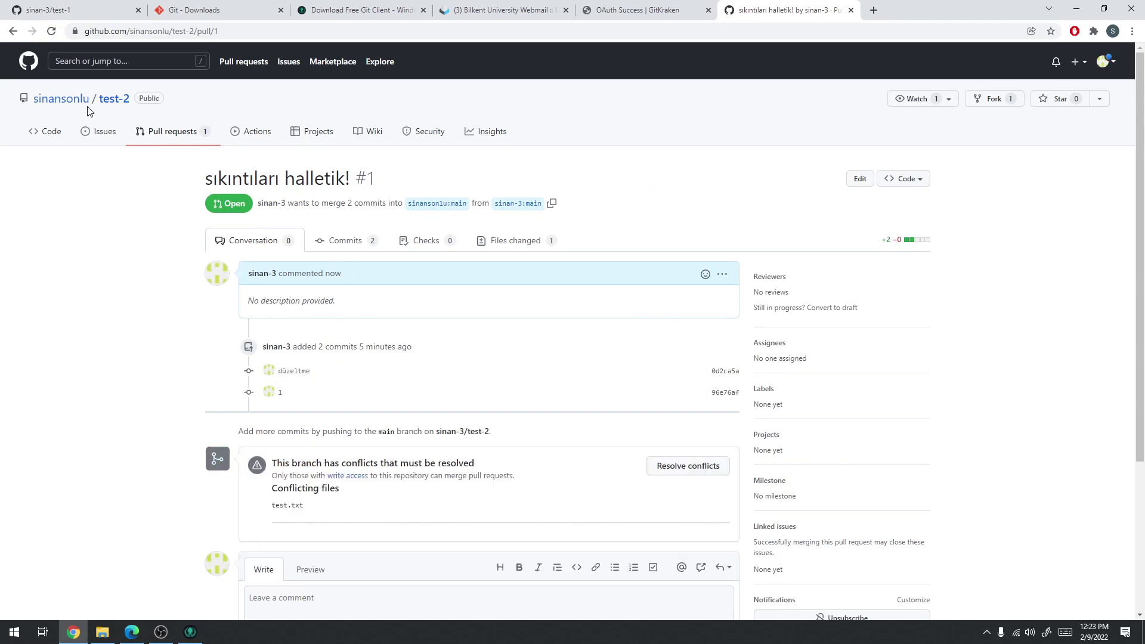
Open pull request #1 from test-2's pull requests list, then reload the owner's browser page
left_click(117, 99)
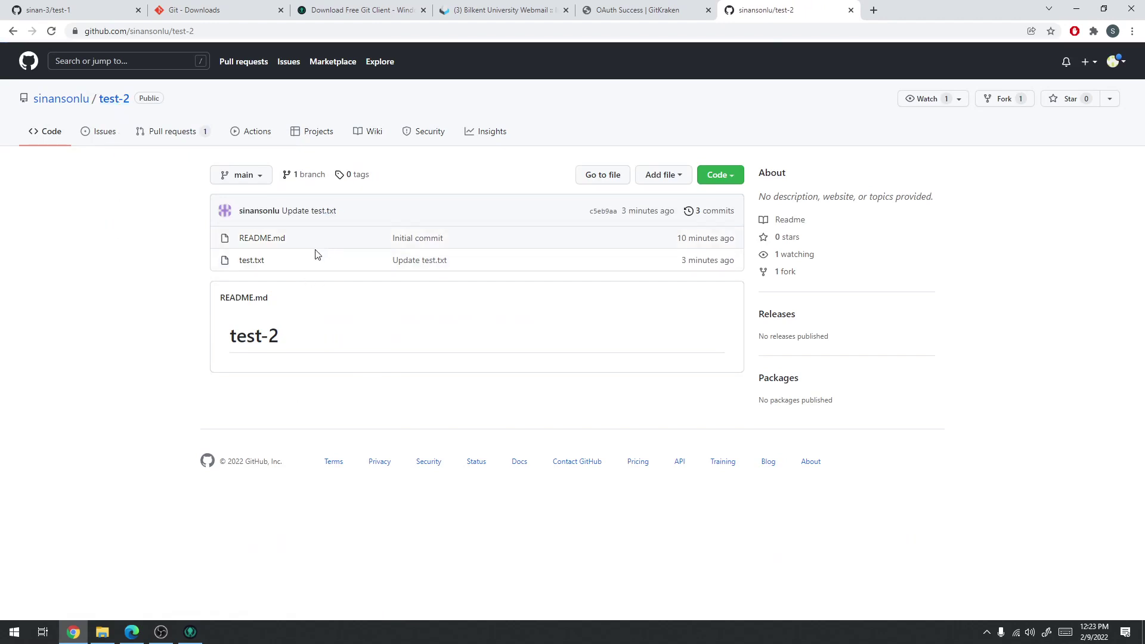
left_click(187, 136)
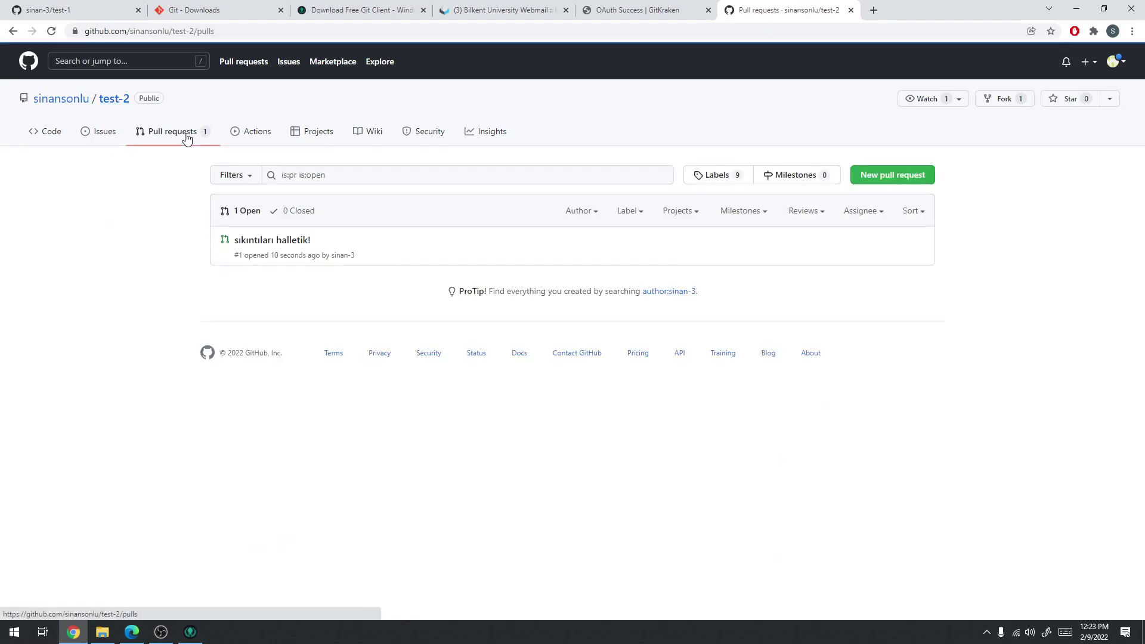
left_click(270, 240)
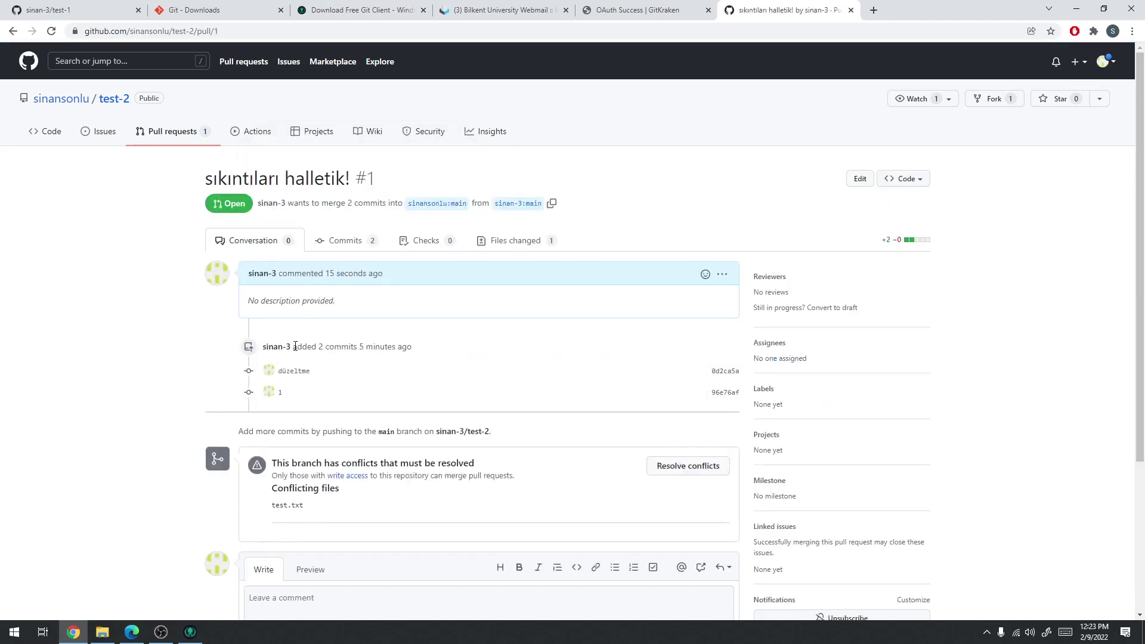
scroll(334, 439, "down", 2)
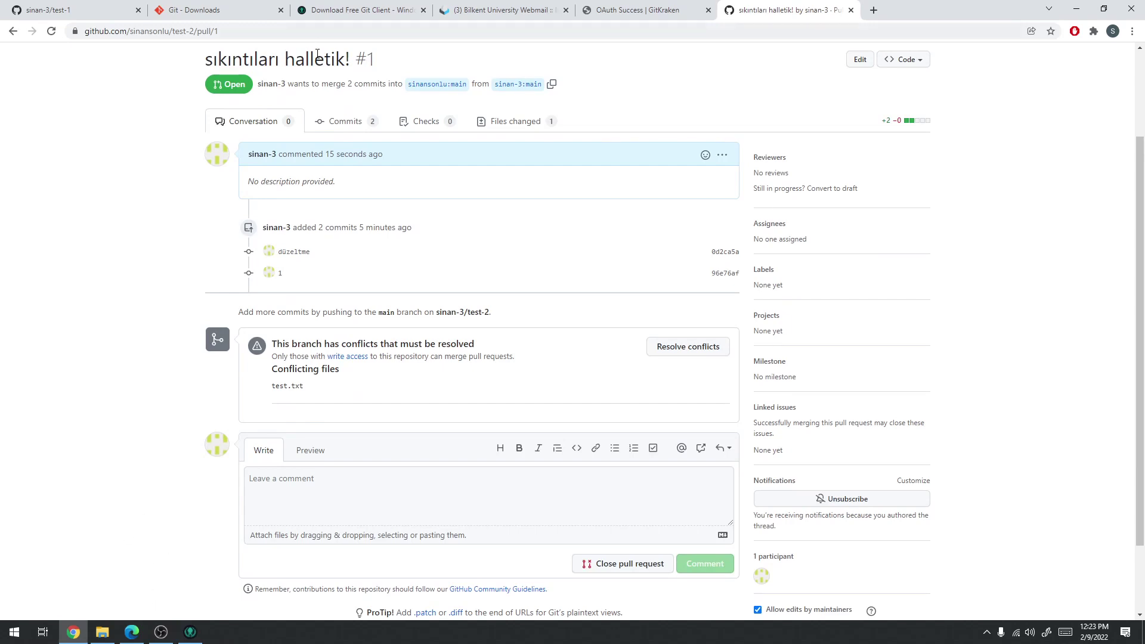
left_click(132, 633)
key("F5")
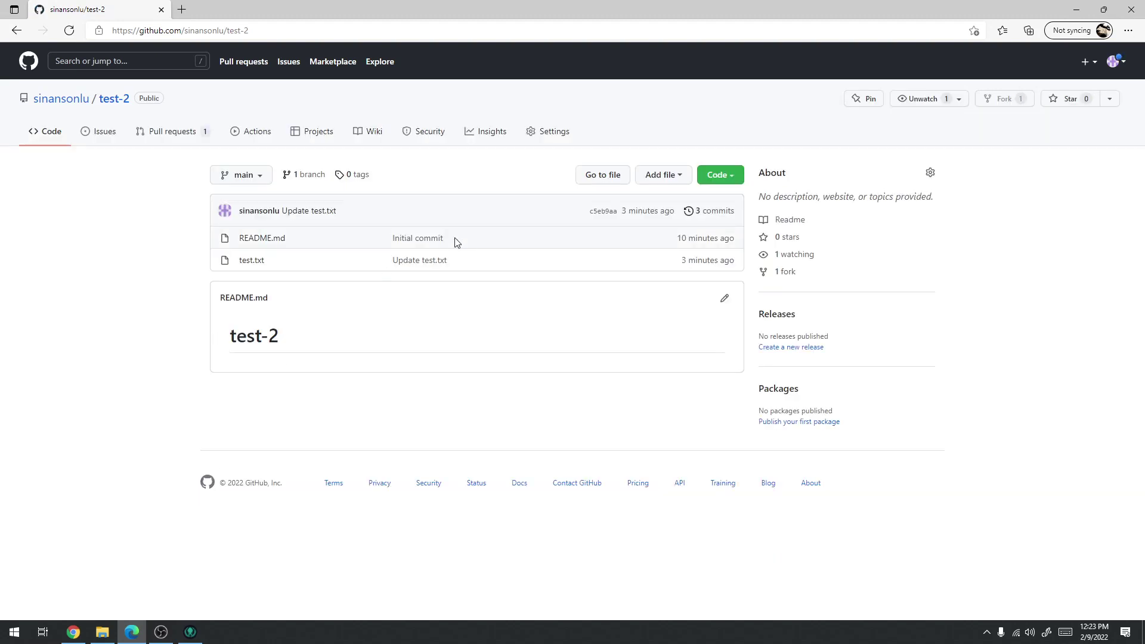
Open pull request #1 and start resolving its conflicts in the editor
left_click(168, 138)
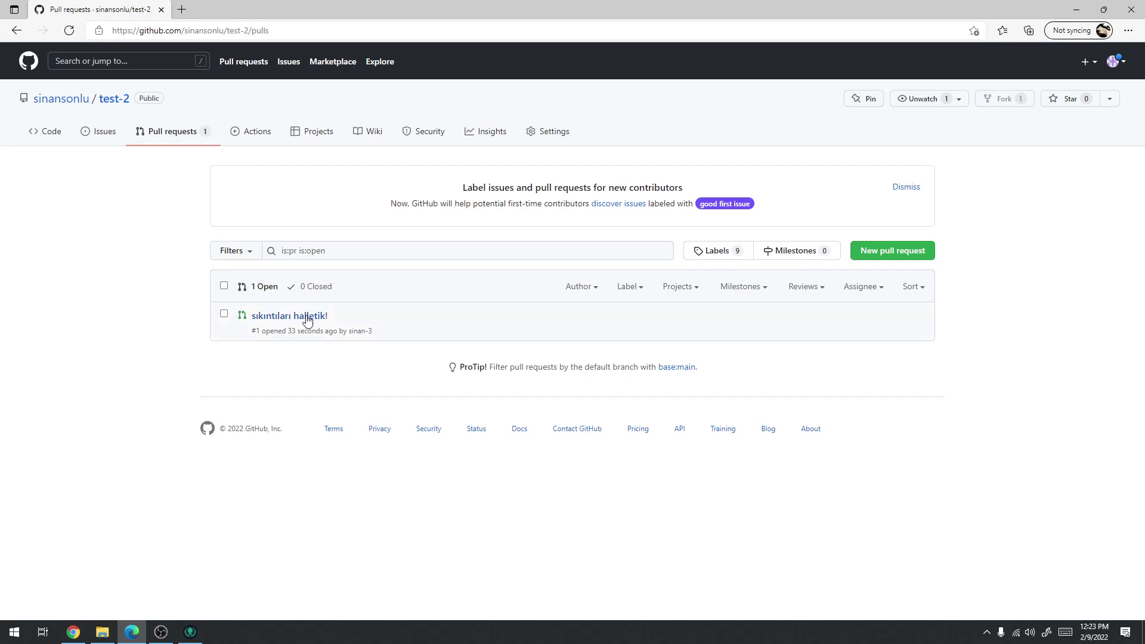
left_click(311, 324)
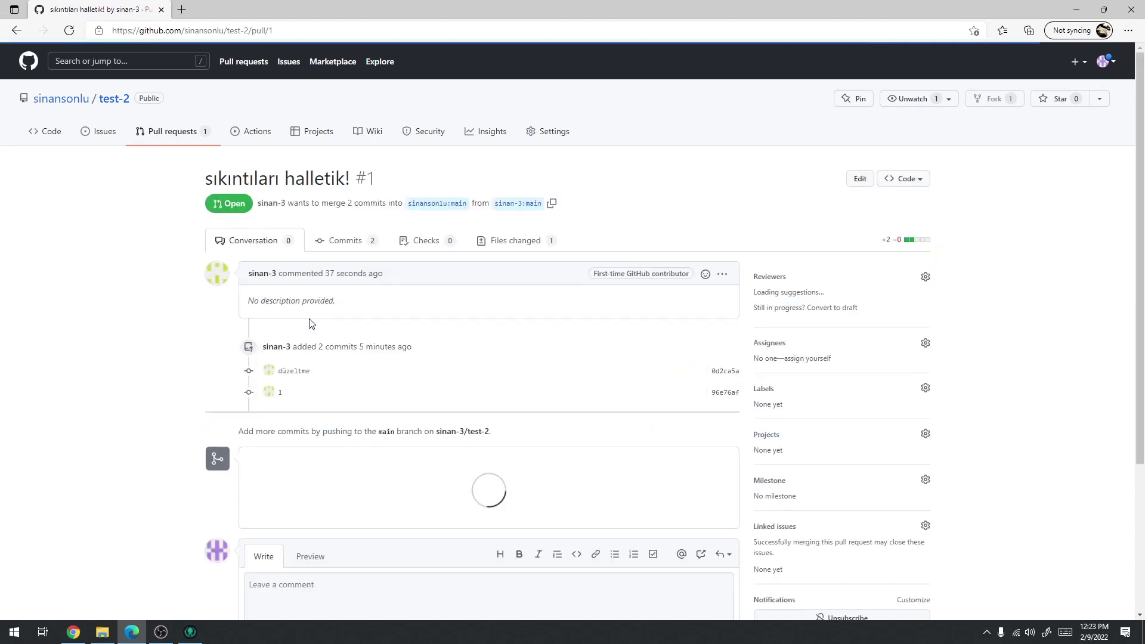
scroll(354, 322, "down", 3)
scroll(301, 256, "down", 2)
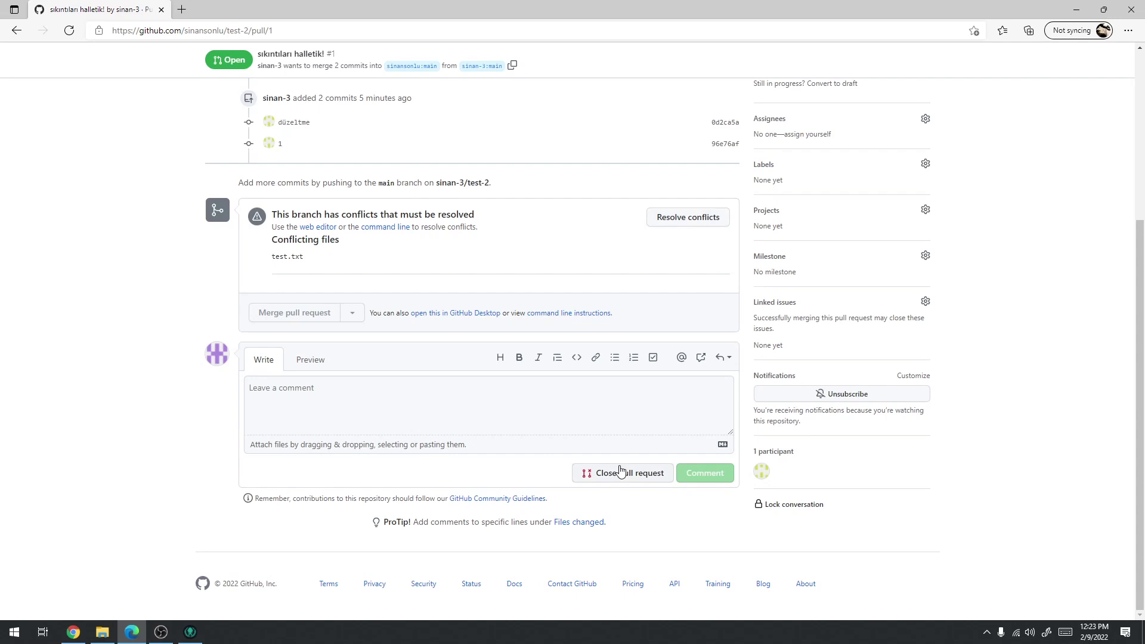
left_click(704, 217)
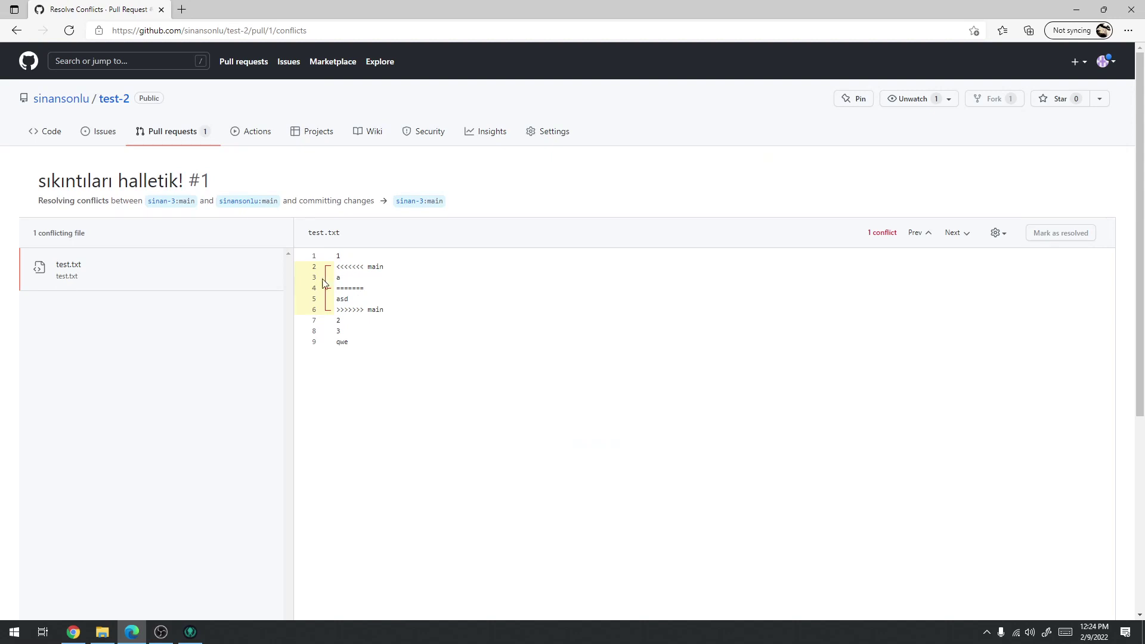
Remove line 'a' and the conflict markers so test.txt reads 1, asd, 2, 3, qwe, and commit
scroll(355, 281, "down", 5)
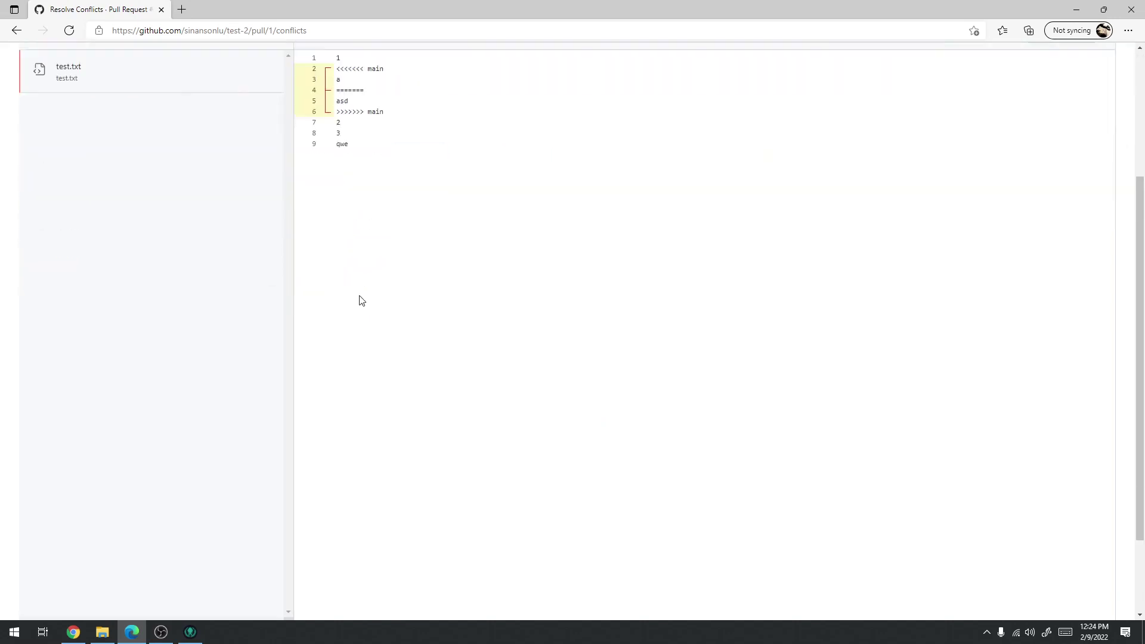
scroll(283, 317, "up", 5)
double_click(338, 276)
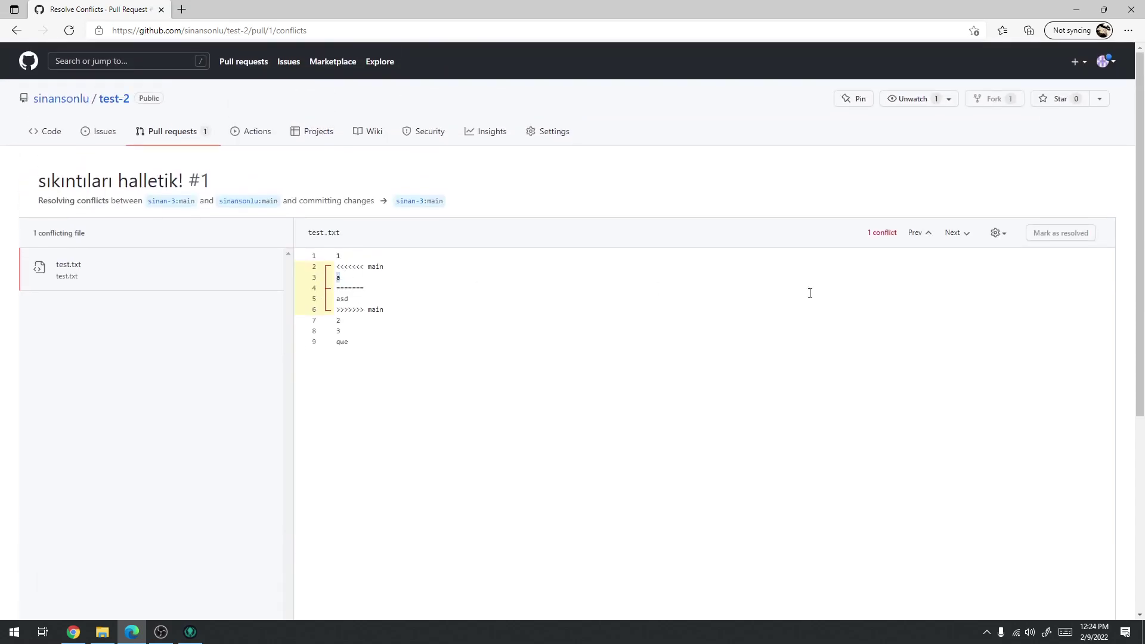
key("BackSpace")
key("BackSpace")
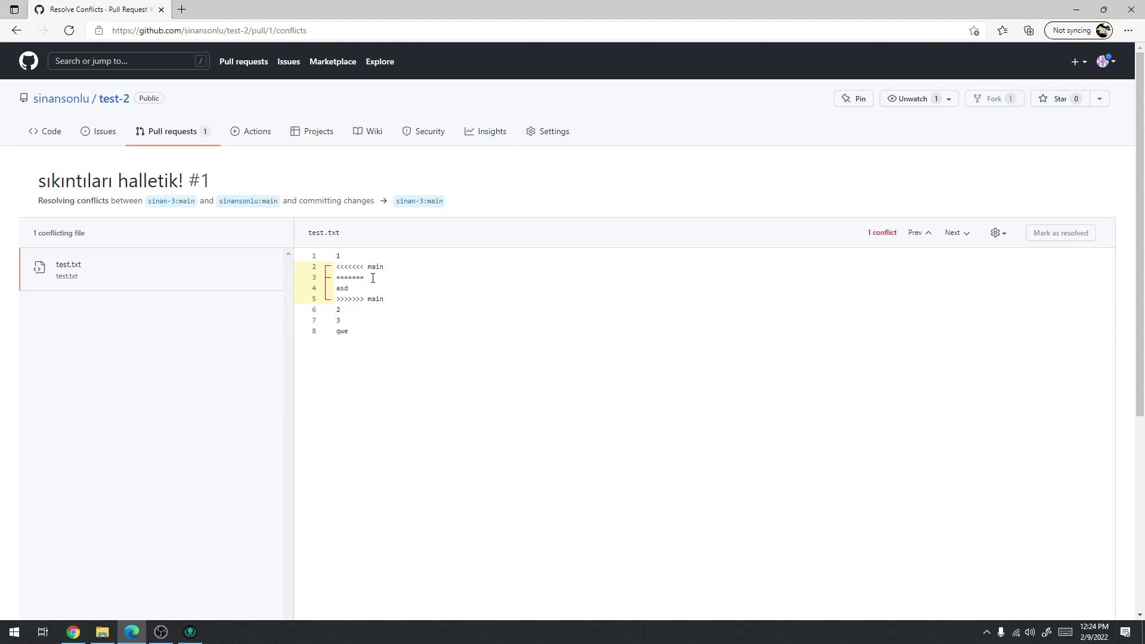
left_click_drag(368, 278, 335, 267)
key("BackSpace")
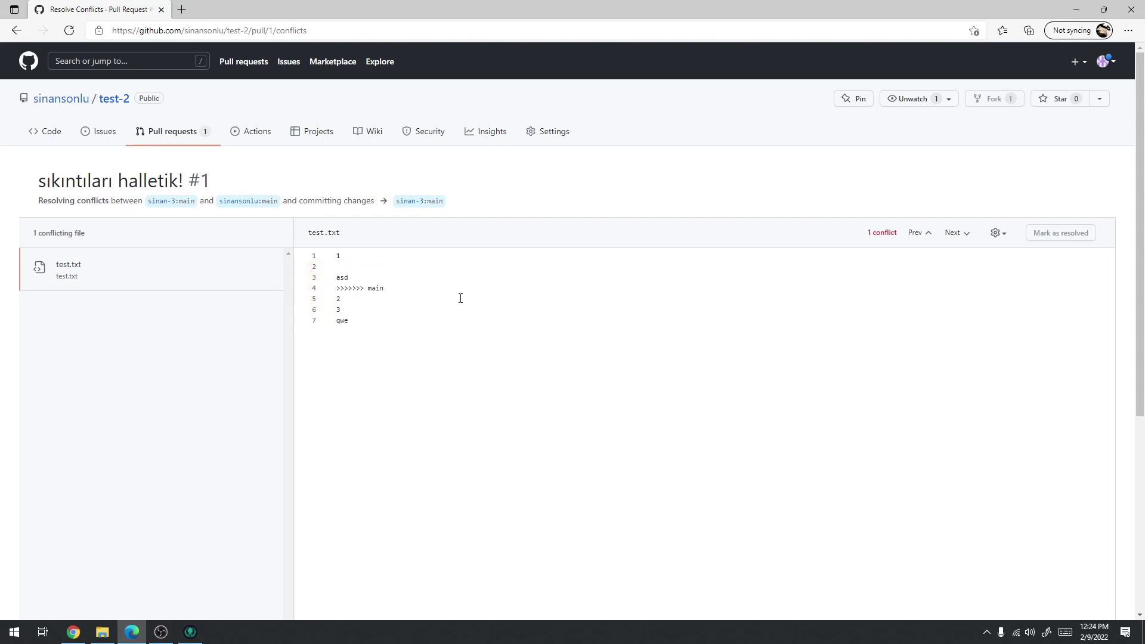
triple_click(367, 287)
key("BackSpace")
key("BackSpace")
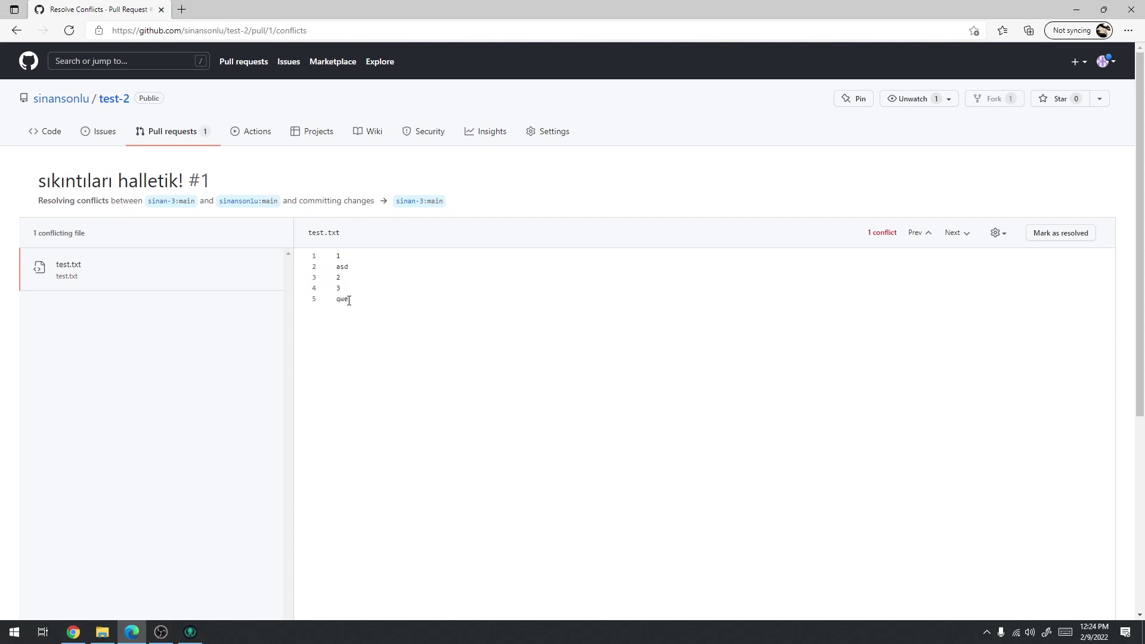
left_click(349, 300)
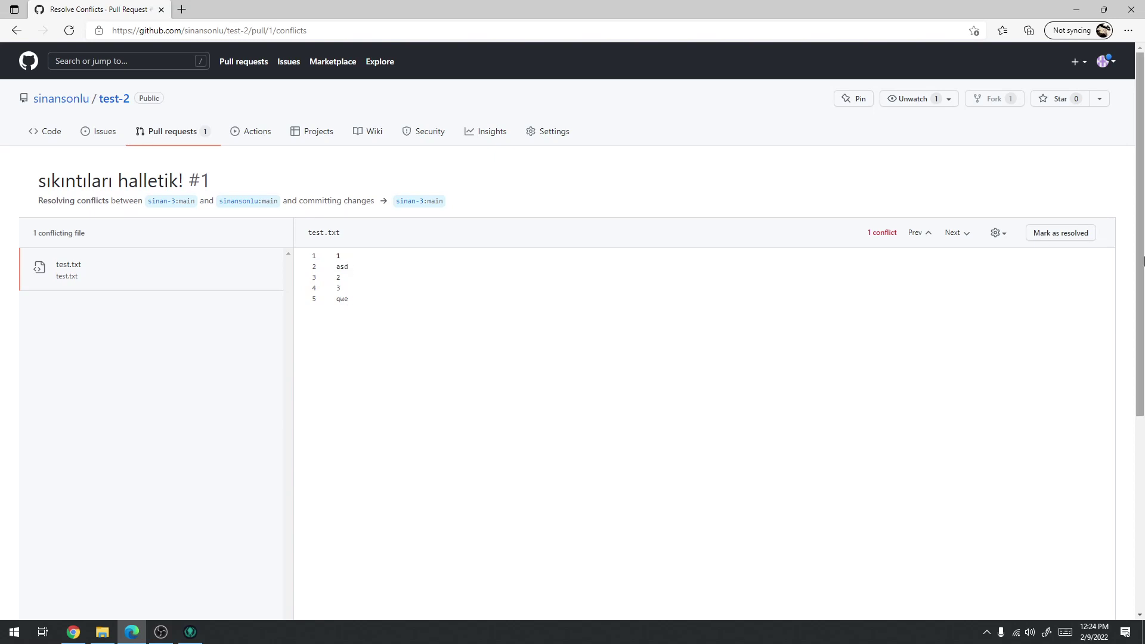
left_click(1076, 234)
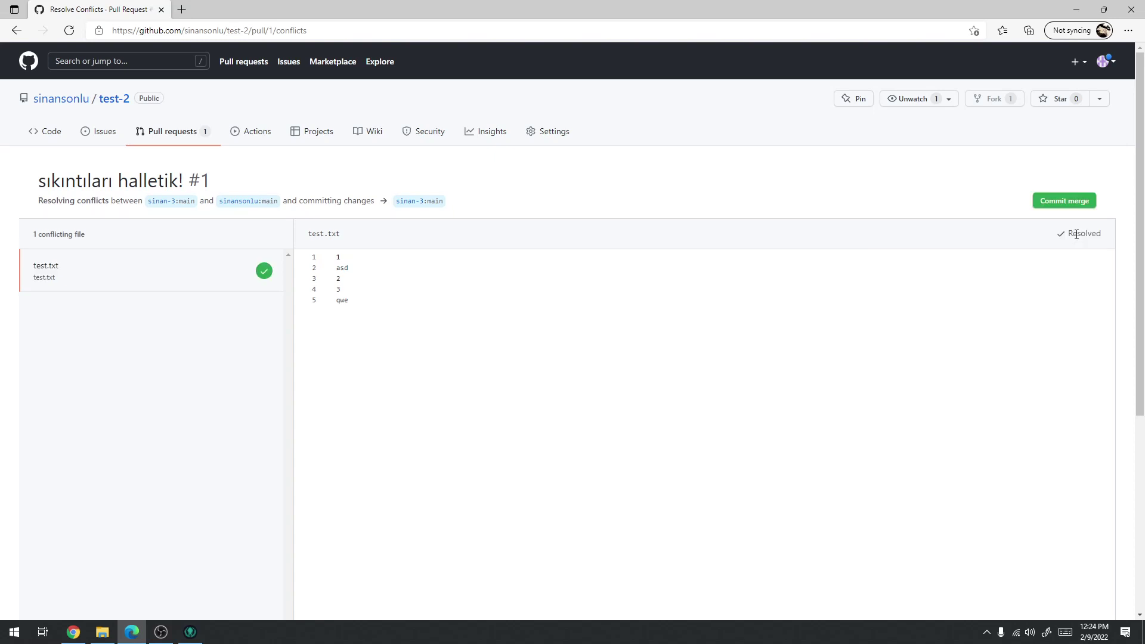
left_click(1061, 203)
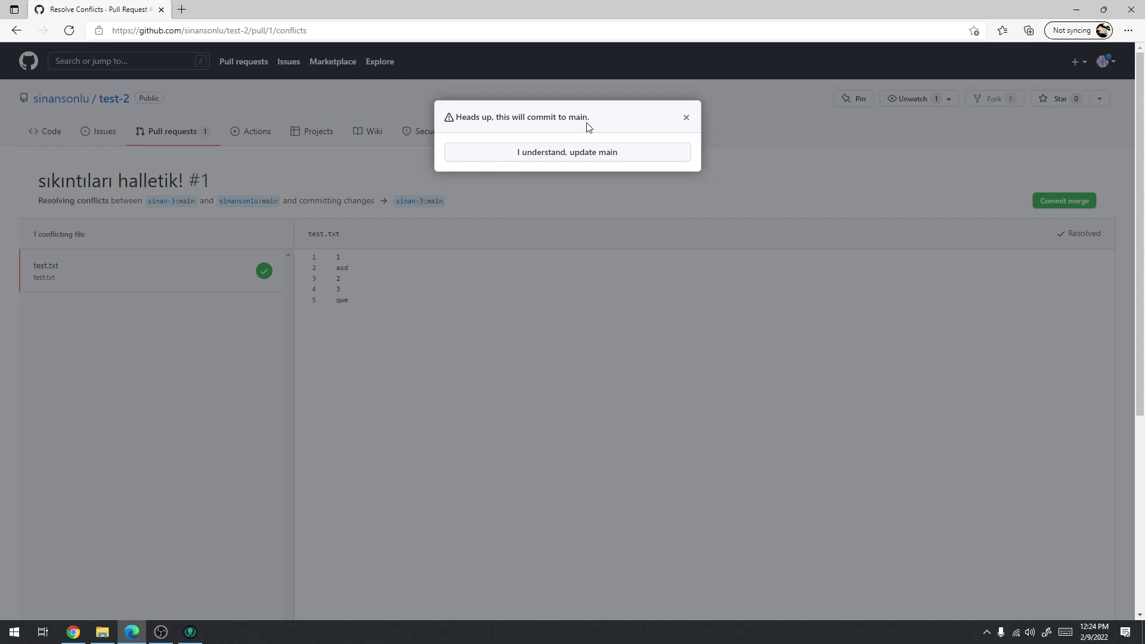
Confirm committing the conflict resolution to main and check the no-conflicts status
left_click(588, 158)
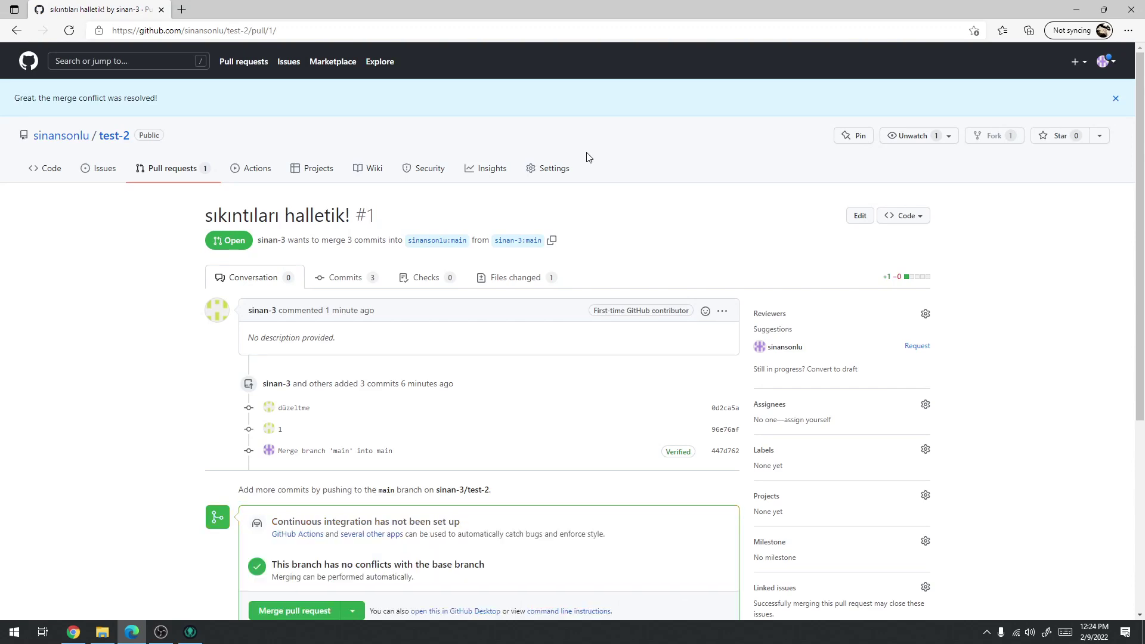
scroll(359, 274, "down", 4)
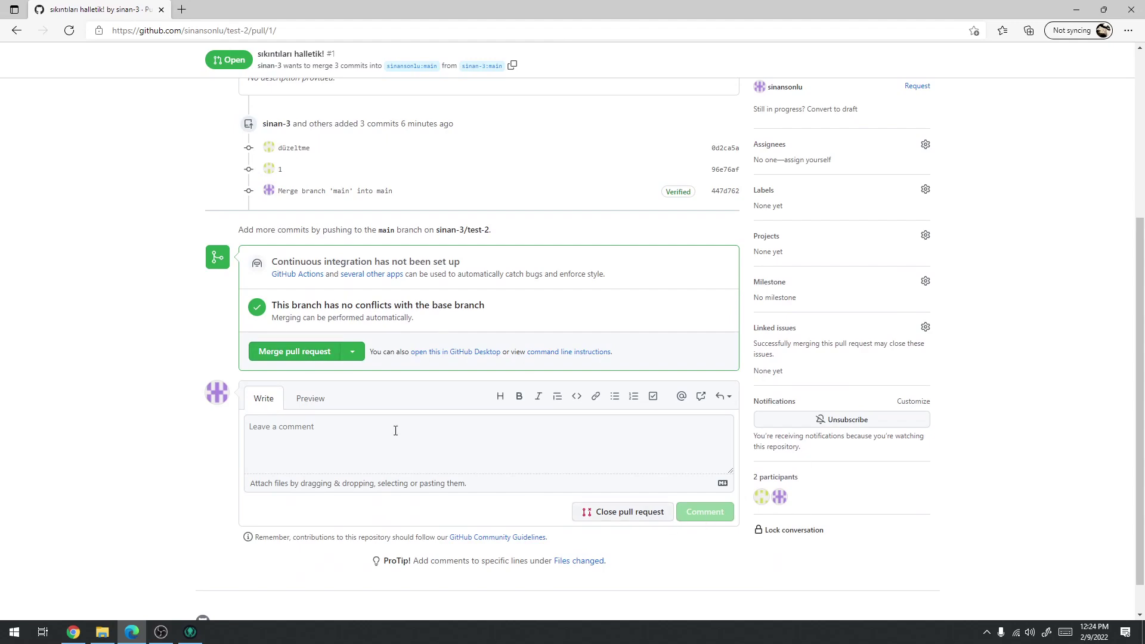
scroll(473, 485, "up", 4)
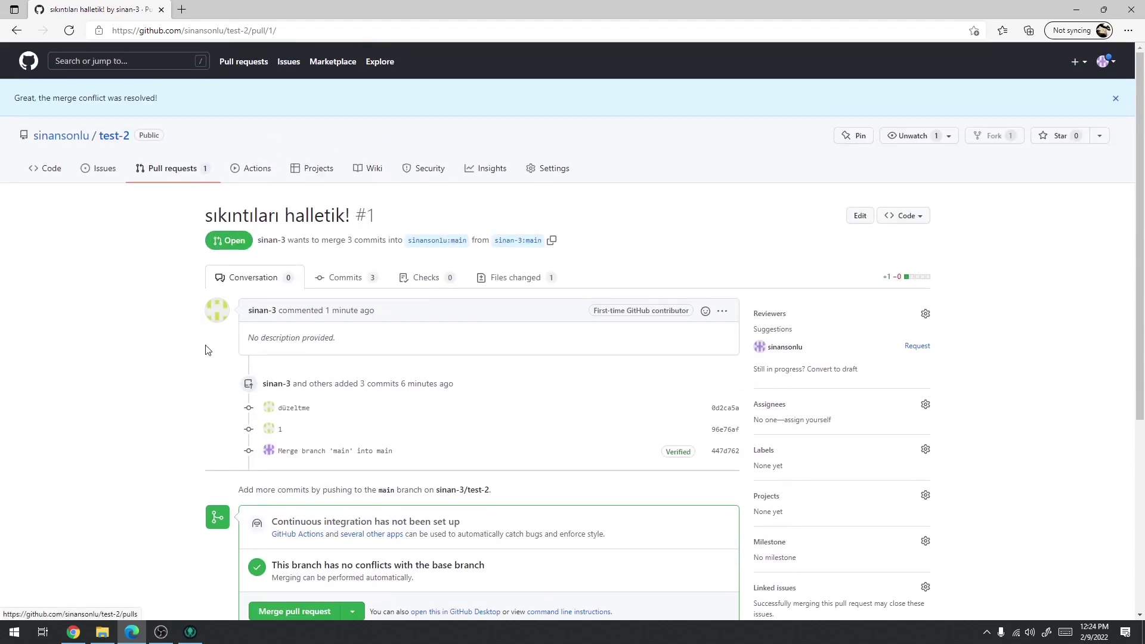
scroll(194, 324, "down", 5)
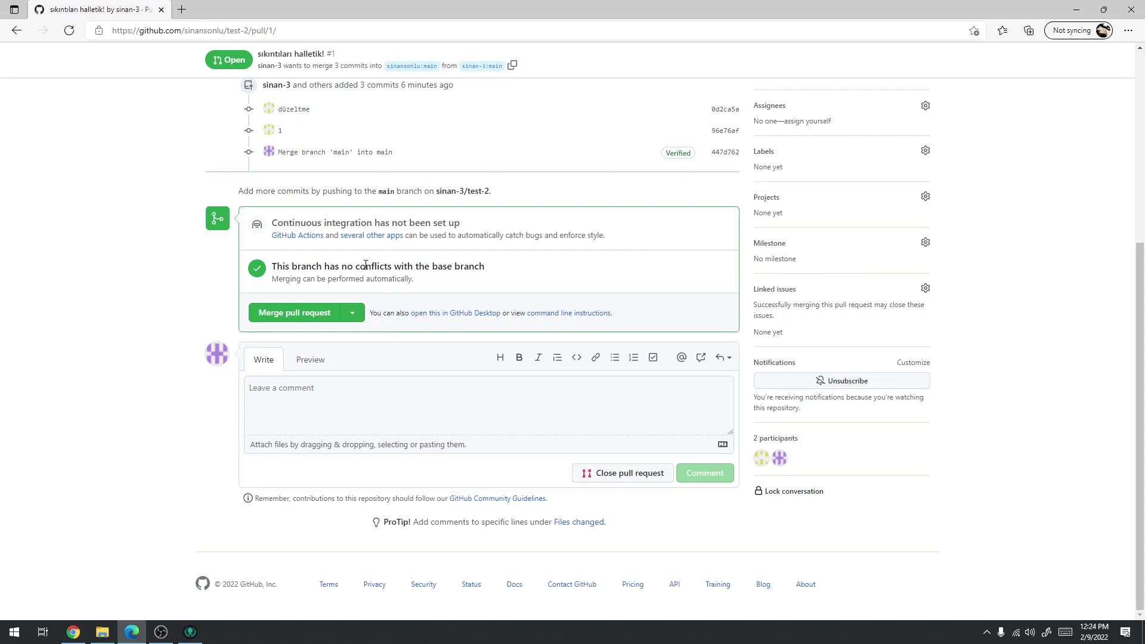
left_click_drag(364, 266, 495, 269)
left_click(467, 286)
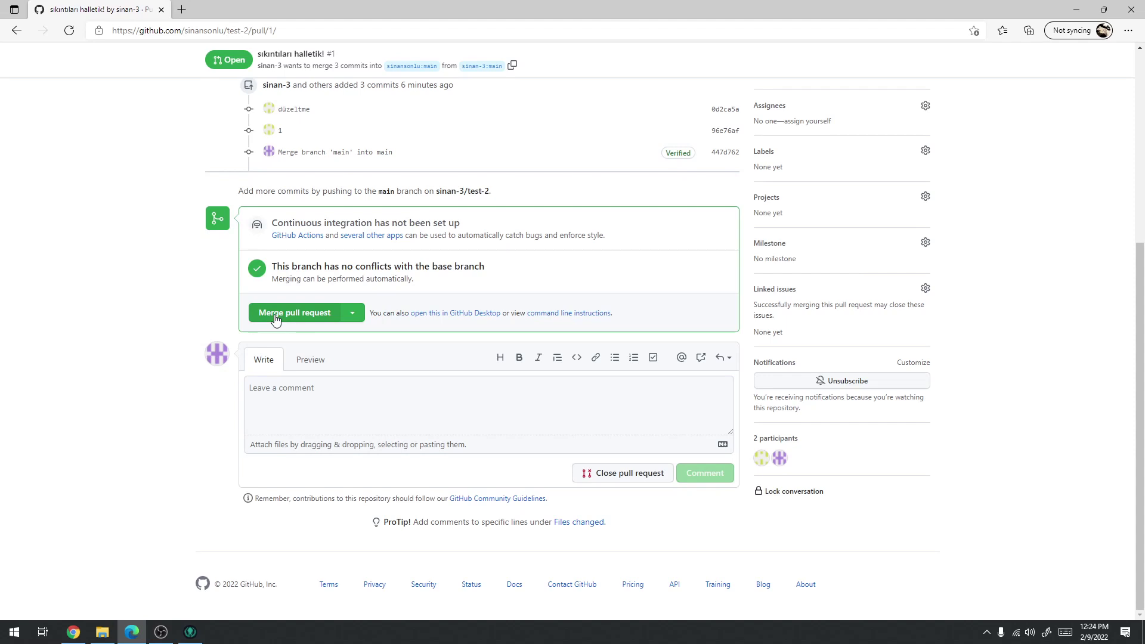
Merge pull request #1 and return to the pull requests list
left_click(352, 314)
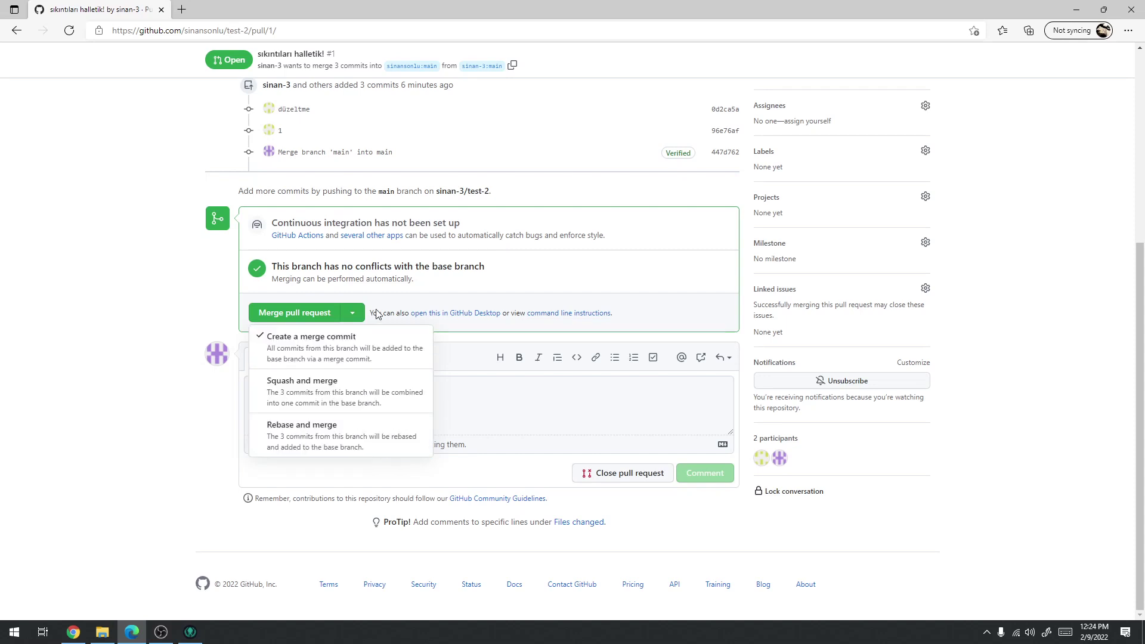
left_click(543, 285)
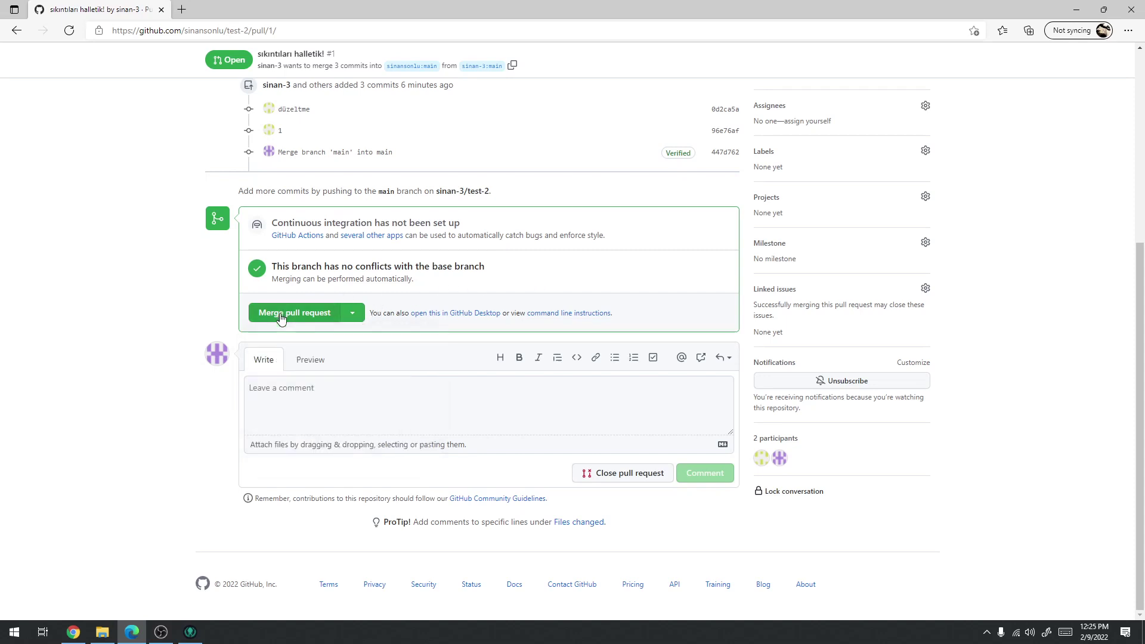
left_click(281, 316)
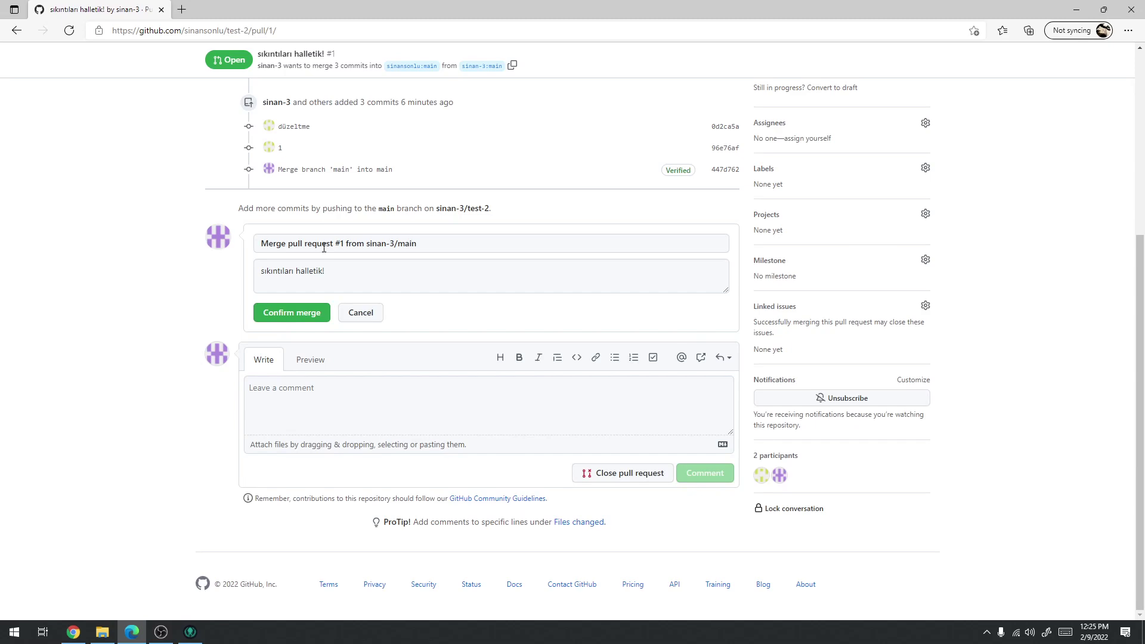
left_click(300, 316)
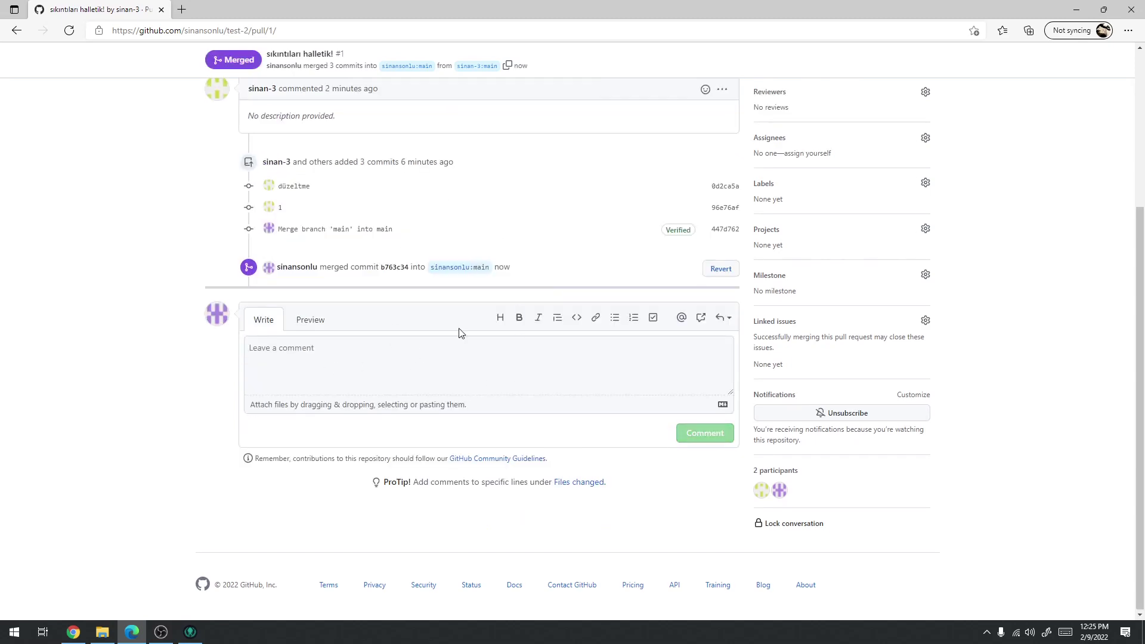
left_click(157, 178)
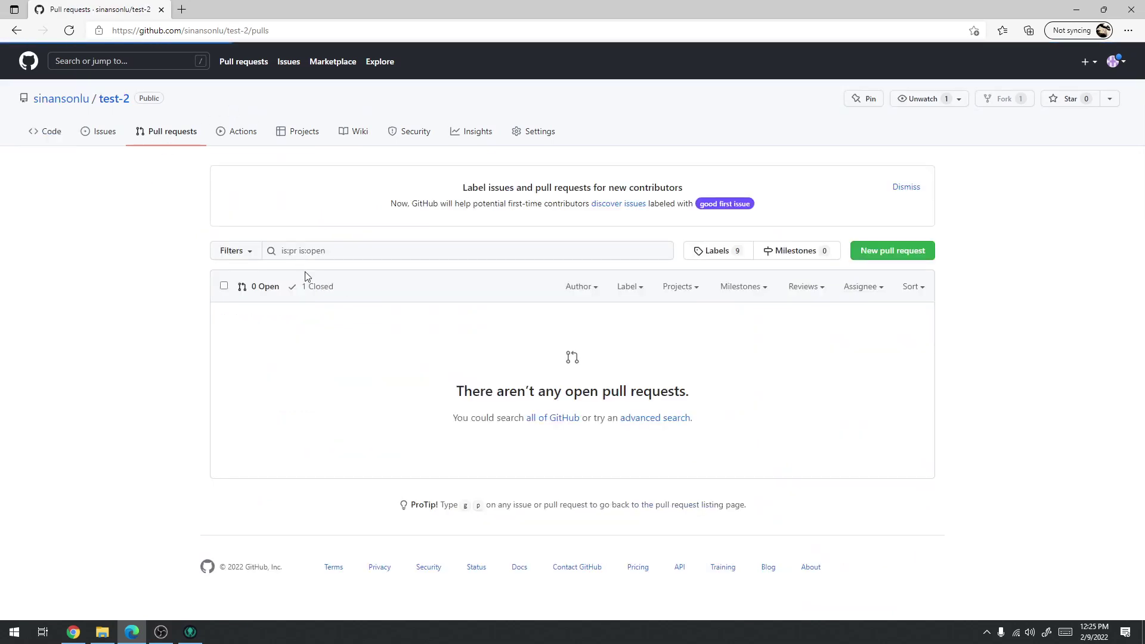
Open the merged pull request from the closed pull requests list
left_click(320, 288)
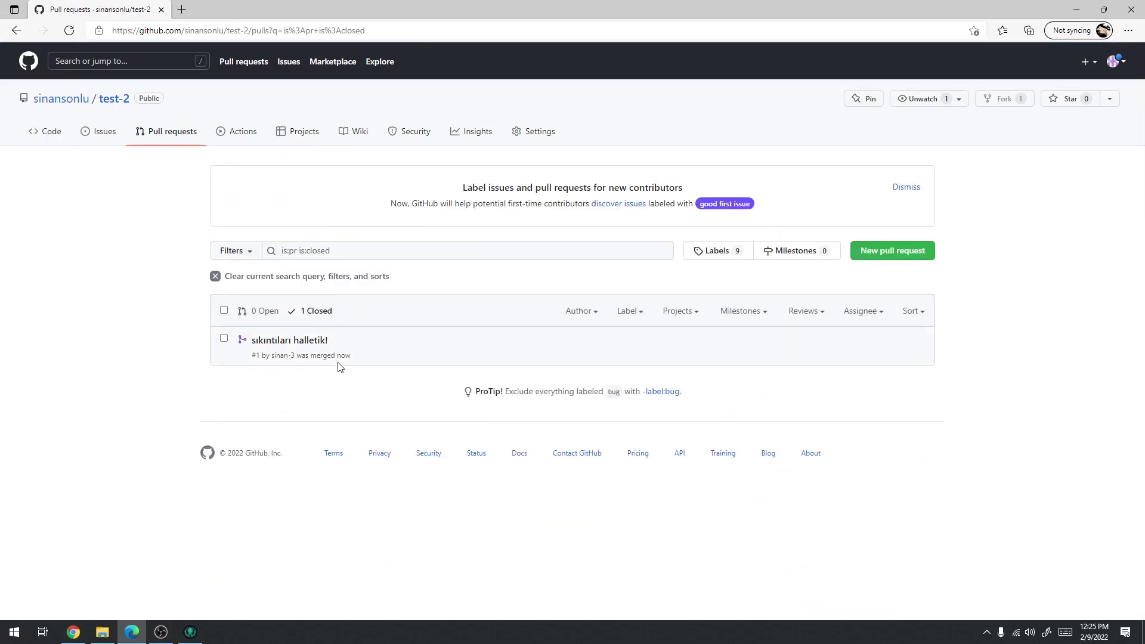
left_click(284, 345)
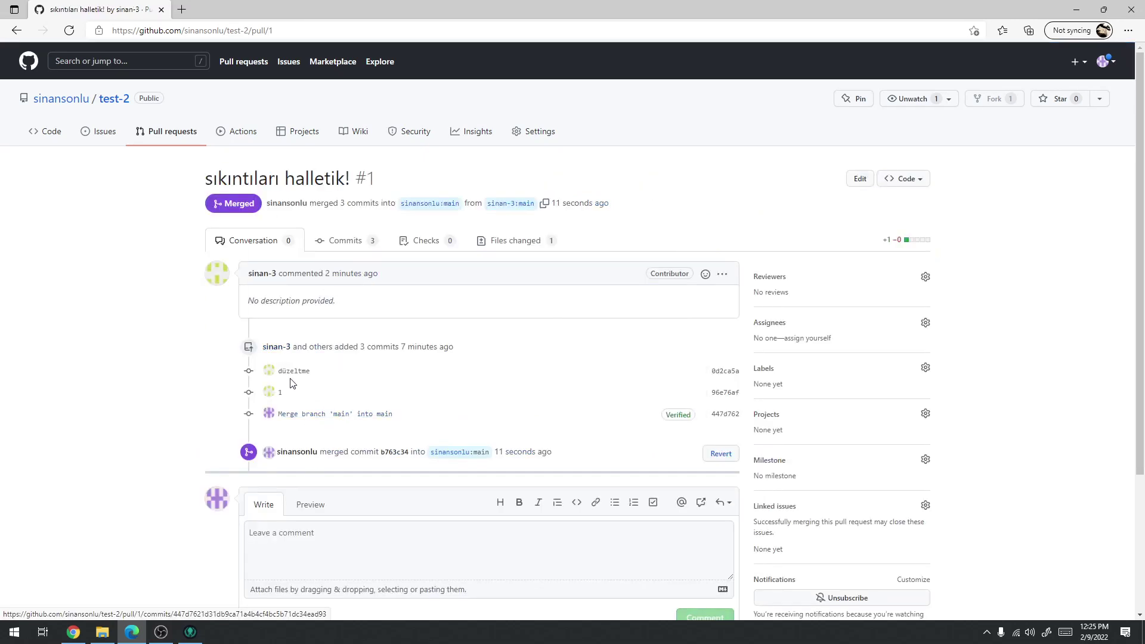
scroll(345, 447, "down", 3)
scroll(271, 338, "up", 3)
scroll(271, 337, "up", 1)
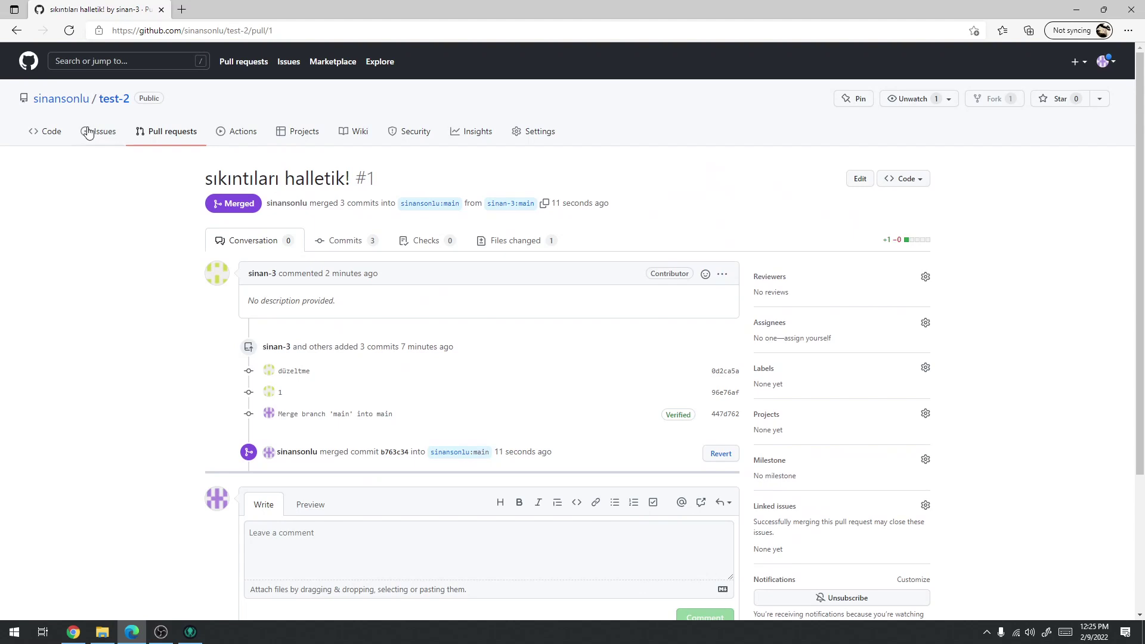
Verify test.txt on sinansonlu/test-2 main reads 1, asd, 2, 3, qwe
left_click(105, 100)
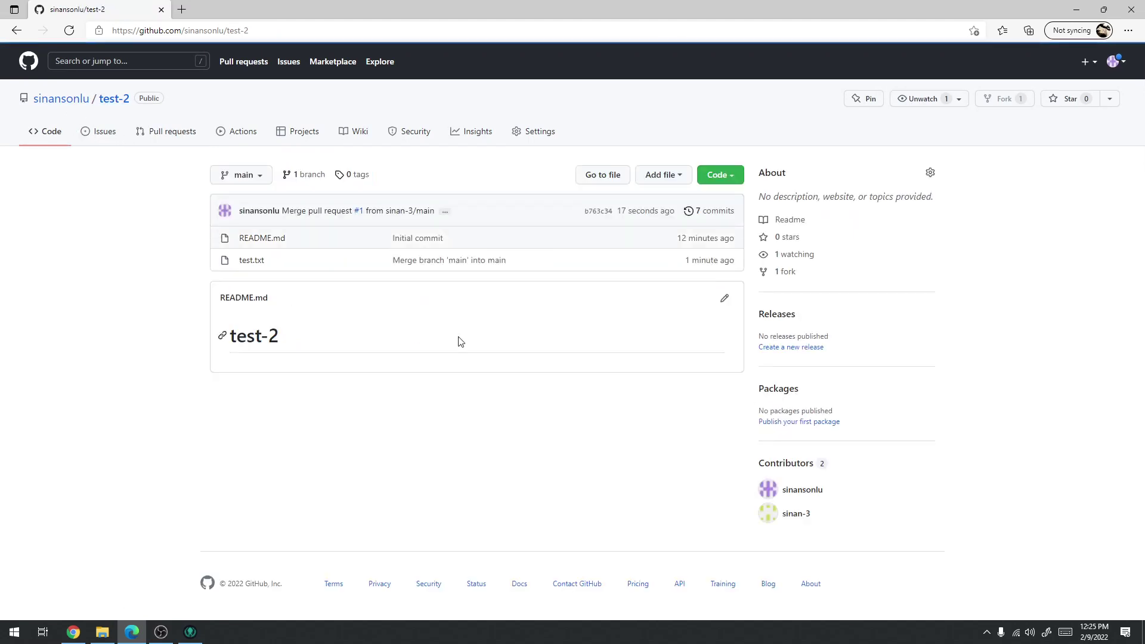
left_click(249, 260)
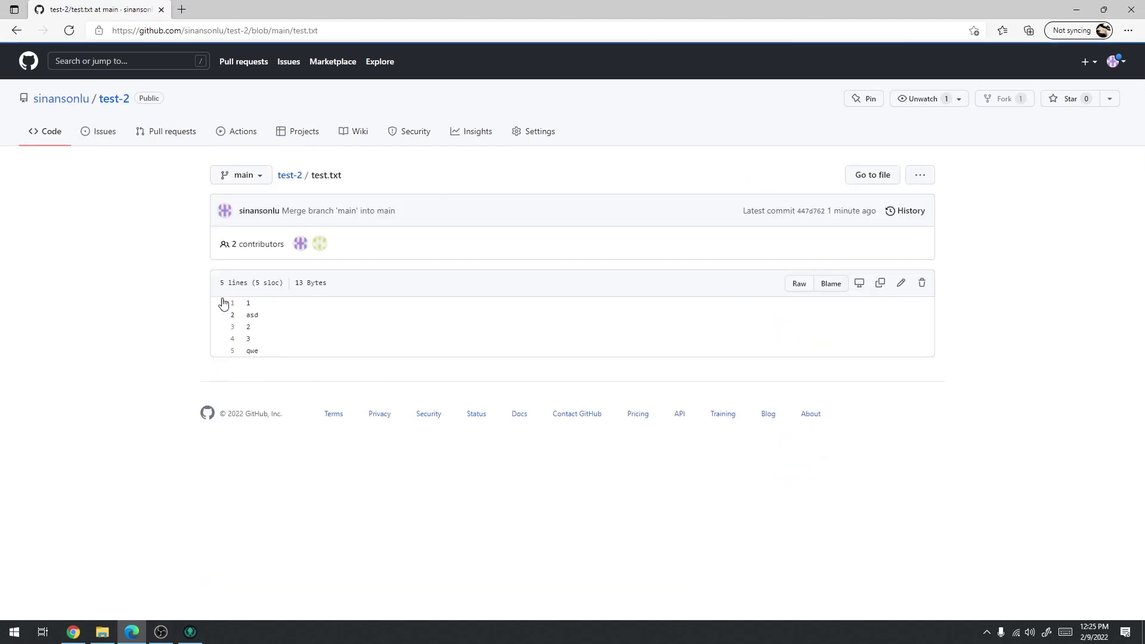
left_click(17, 31)
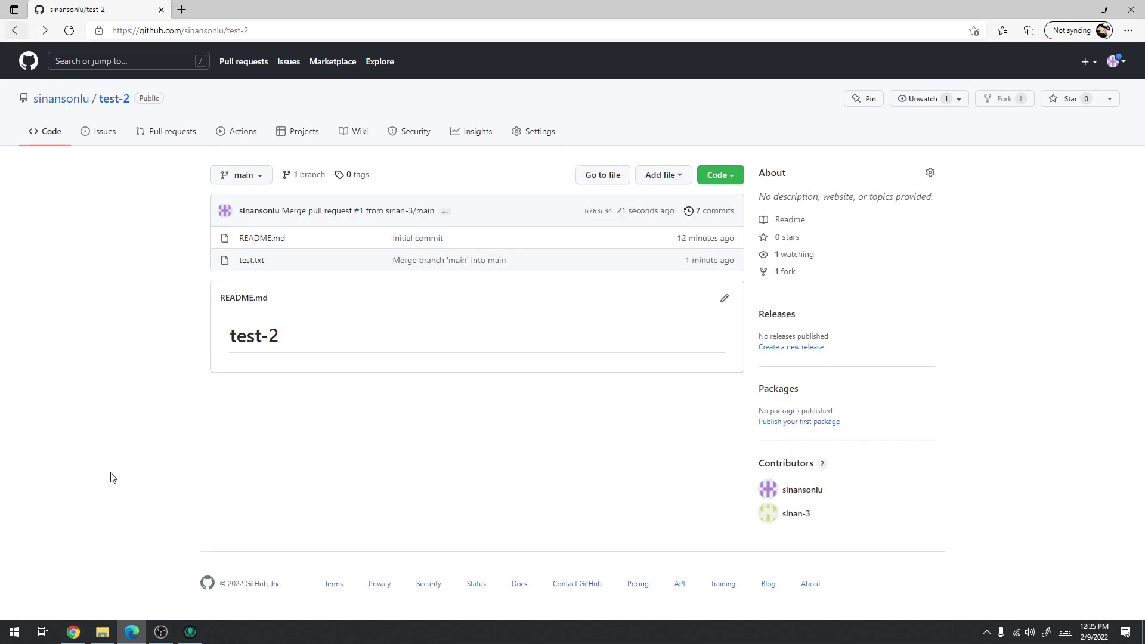
left_click(192, 632)
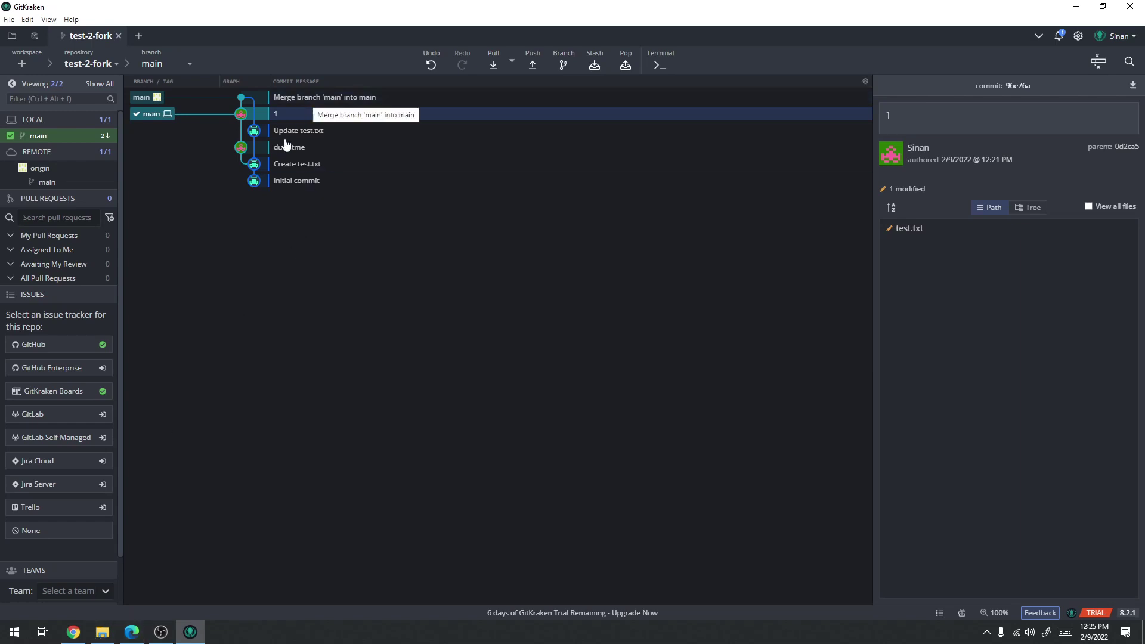
Go to the sinan-3 profile and open its test-2 fork
left_click(74, 633)
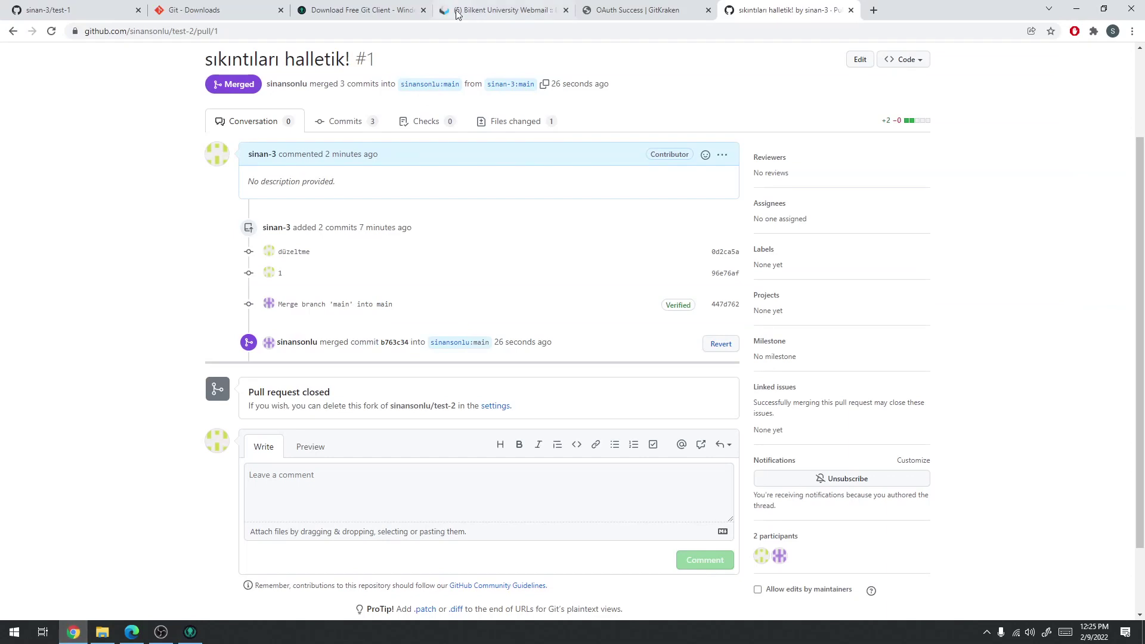
scroll(368, 155, "up", 2)
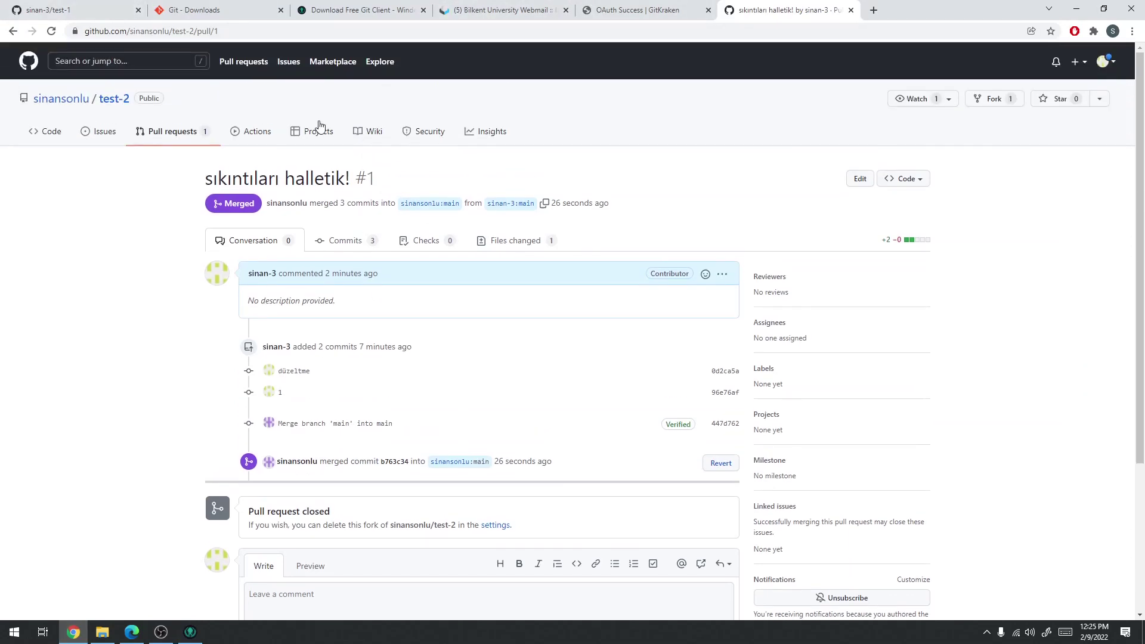
mouse_move(73, 102)
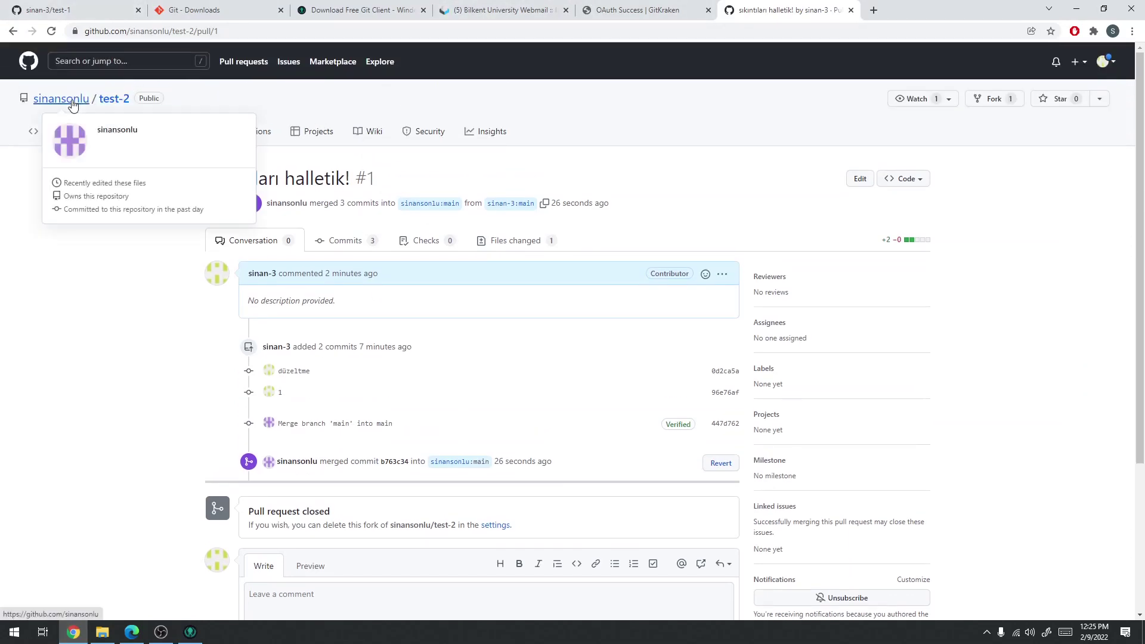
left_click(50, 13)
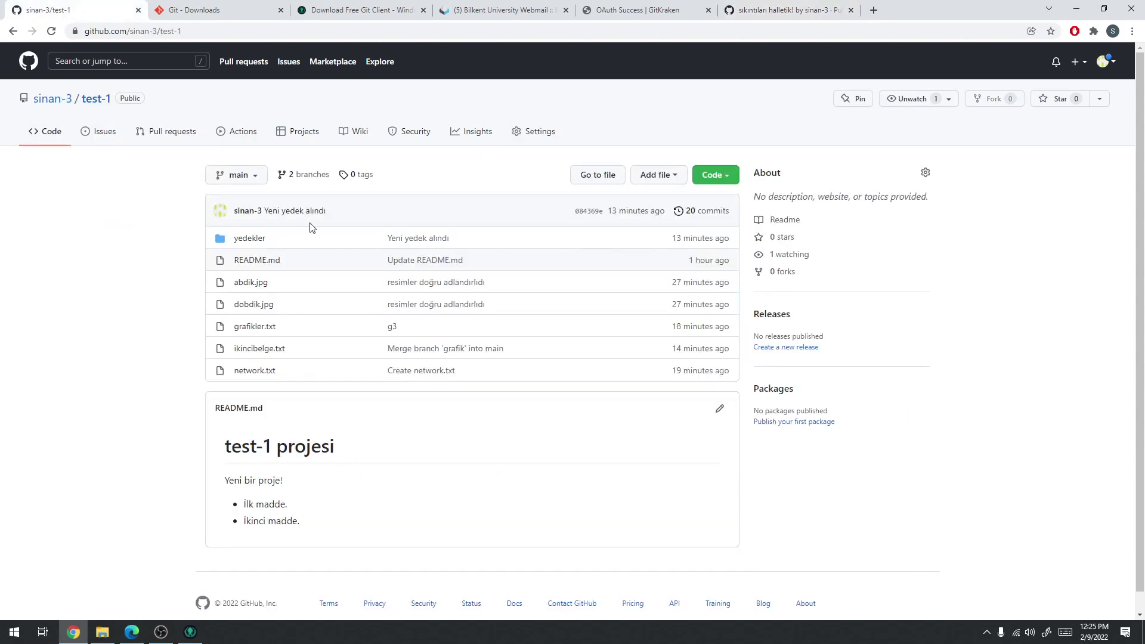
left_click(52, 99)
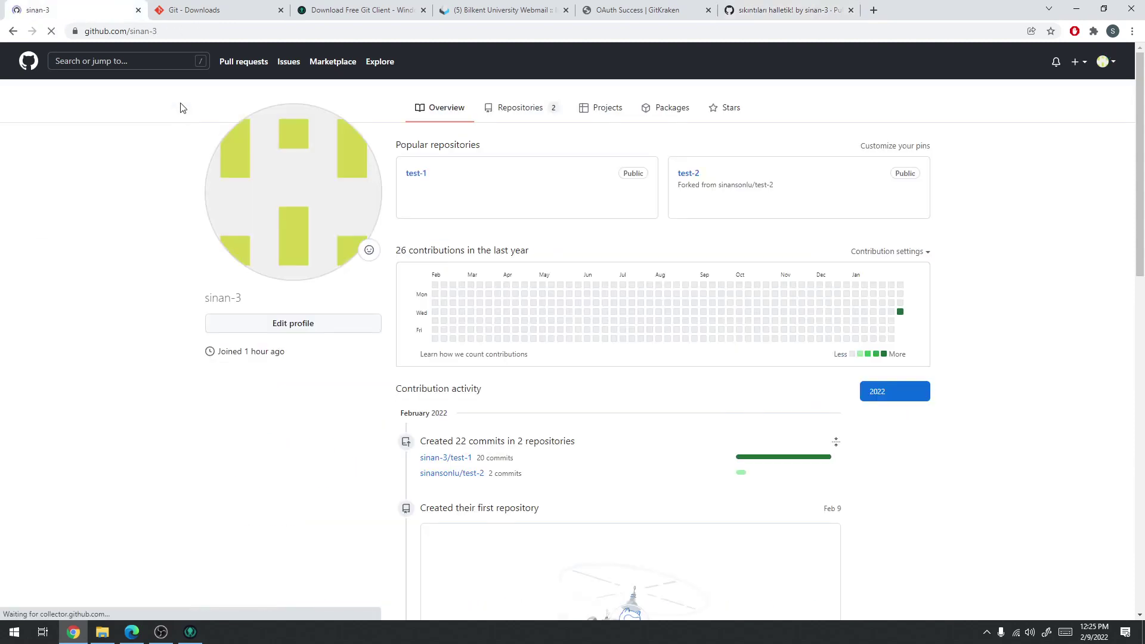
left_click(690, 179)
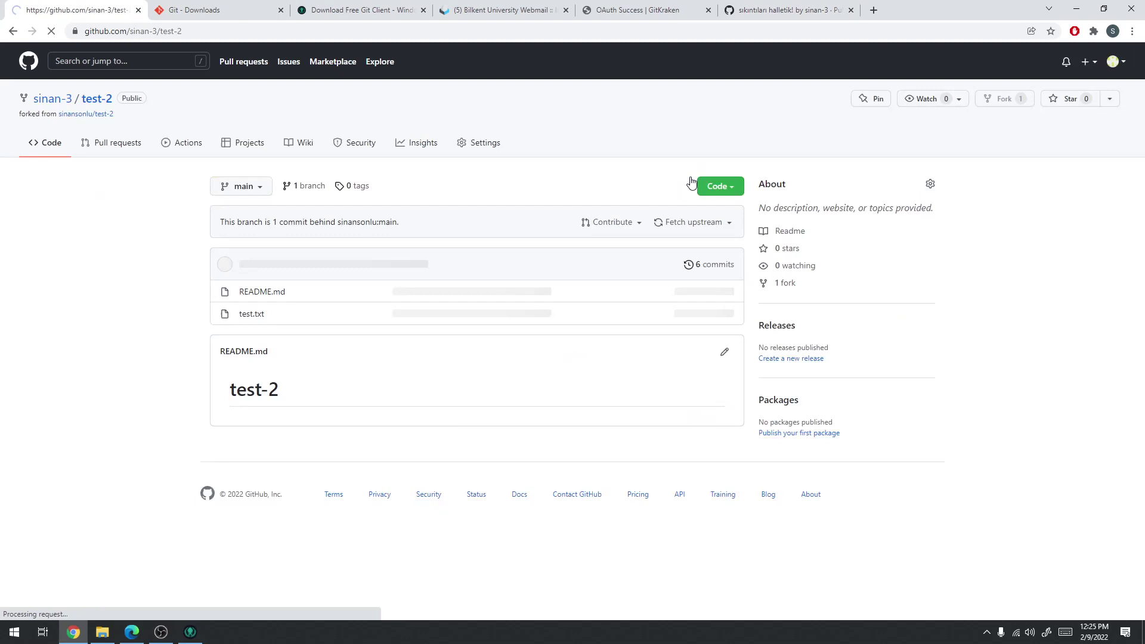
Inspect the fork's test.txt, highlighting the 'asd' line, then return to the repository page
left_click(257, 320)
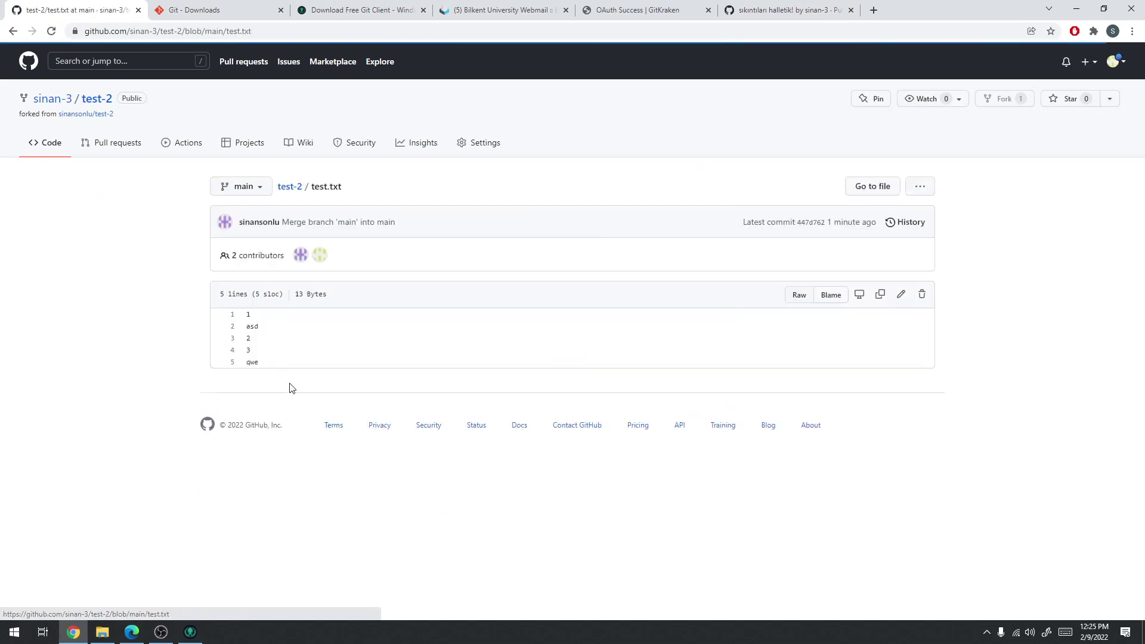
left_click_drag(260, 328, 244, 329)
left_click(264, 330)
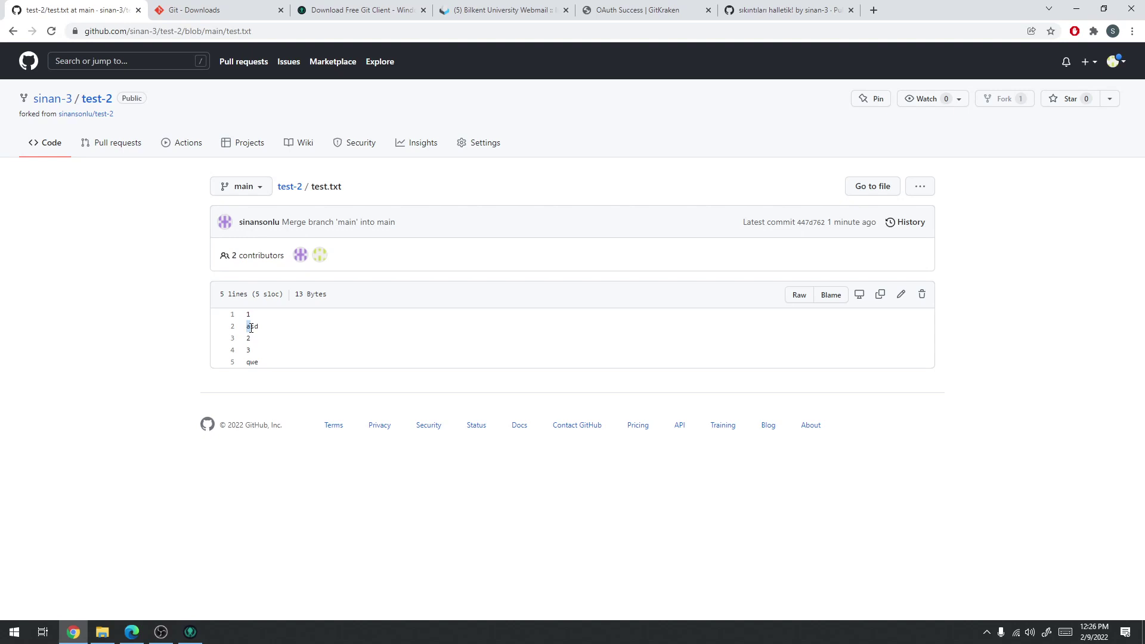
left_click_drag(261, 328, 245, 328)
left_click(13, 32)
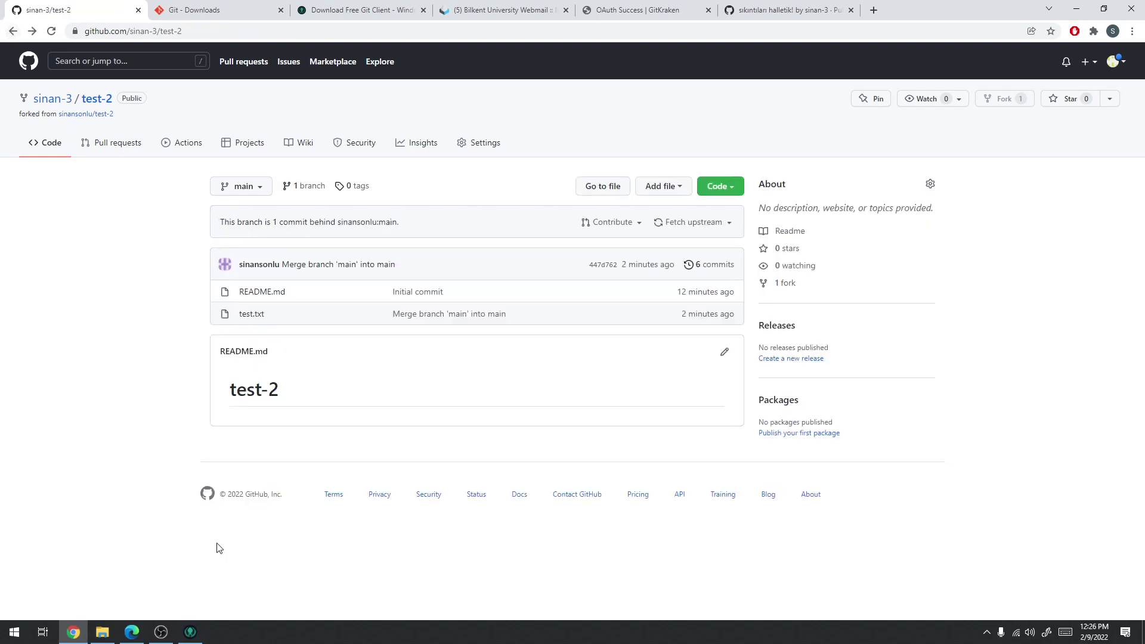
left_click(190, 631)
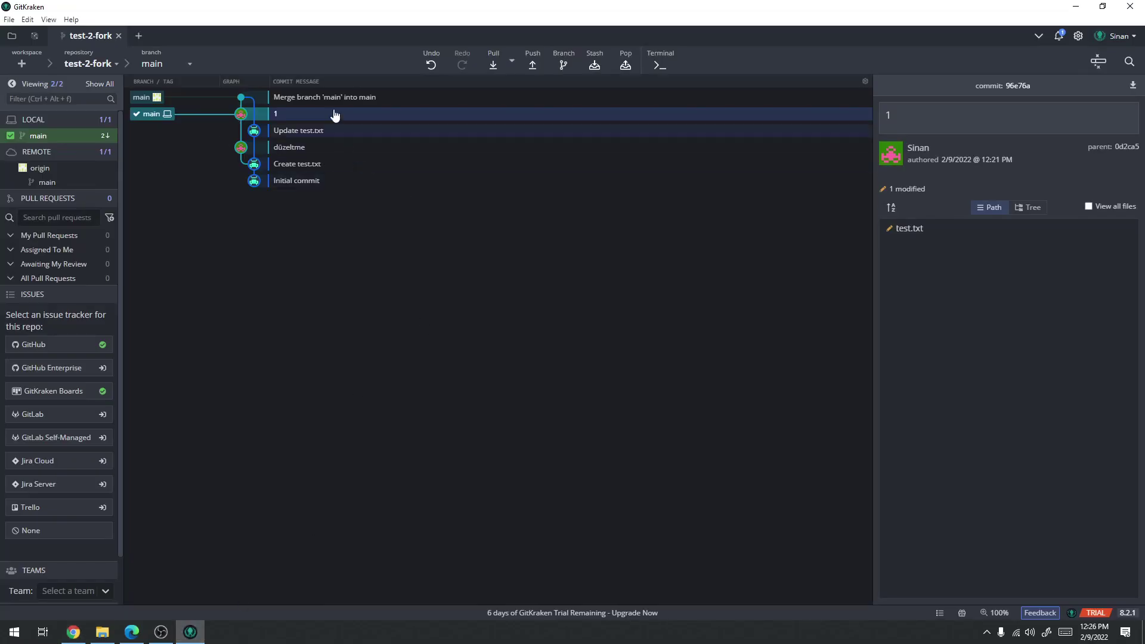
Review the merge commit and local test.txt, then pull main up to 'Merge branch 'main' into main'
left_click(283, 101)
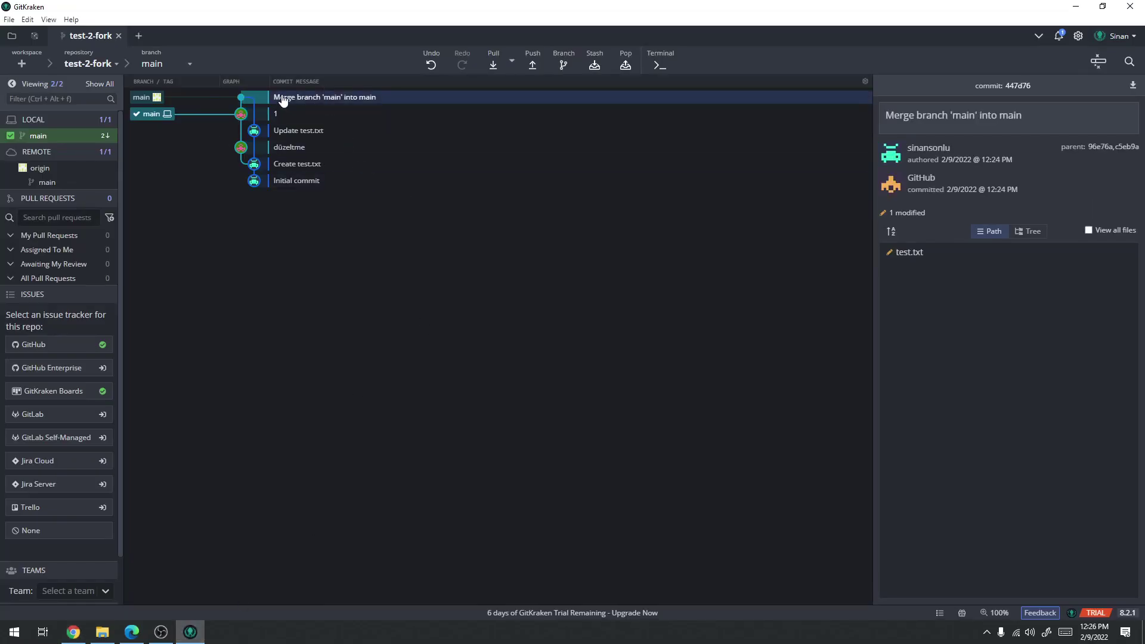
left_click(103, 631)
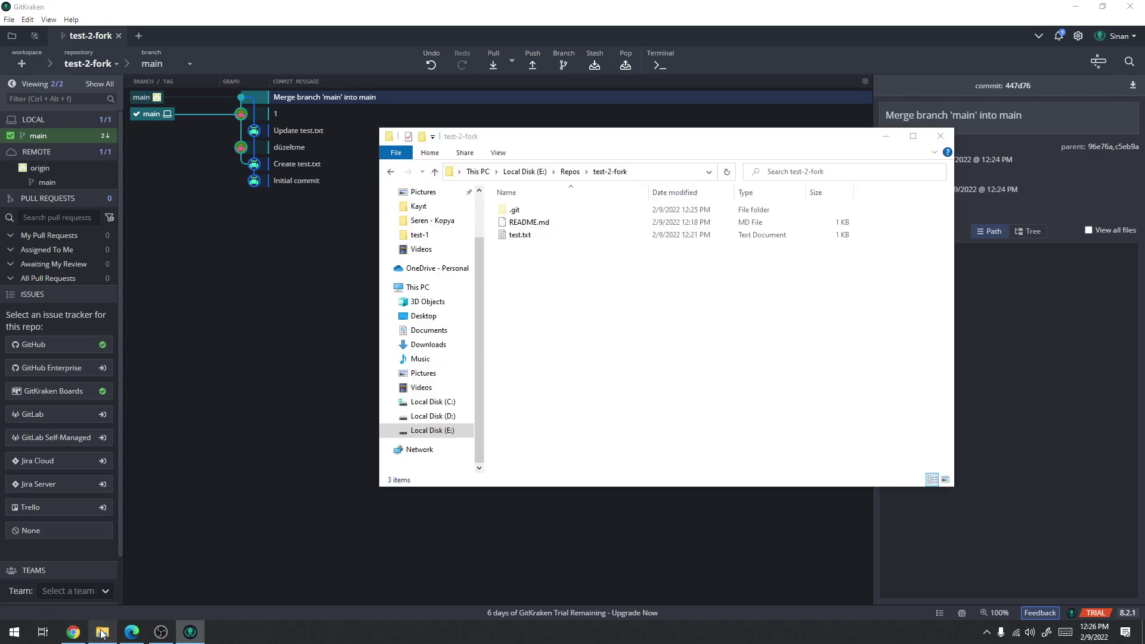
double_click(520, 234)
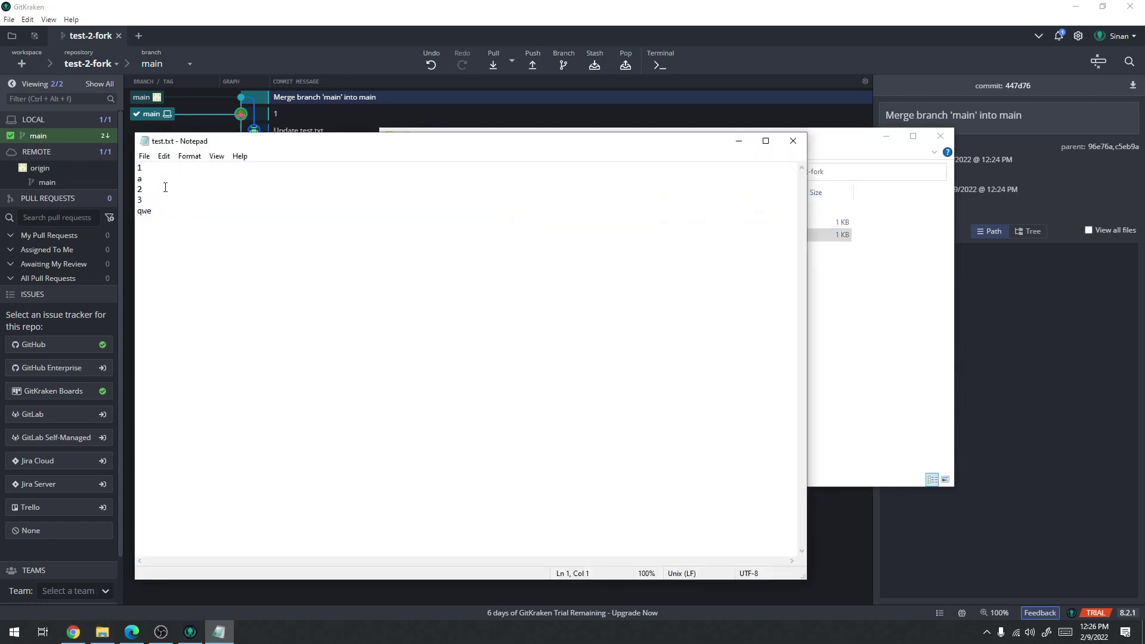
left_click(793, 141)
key("alt+F4")
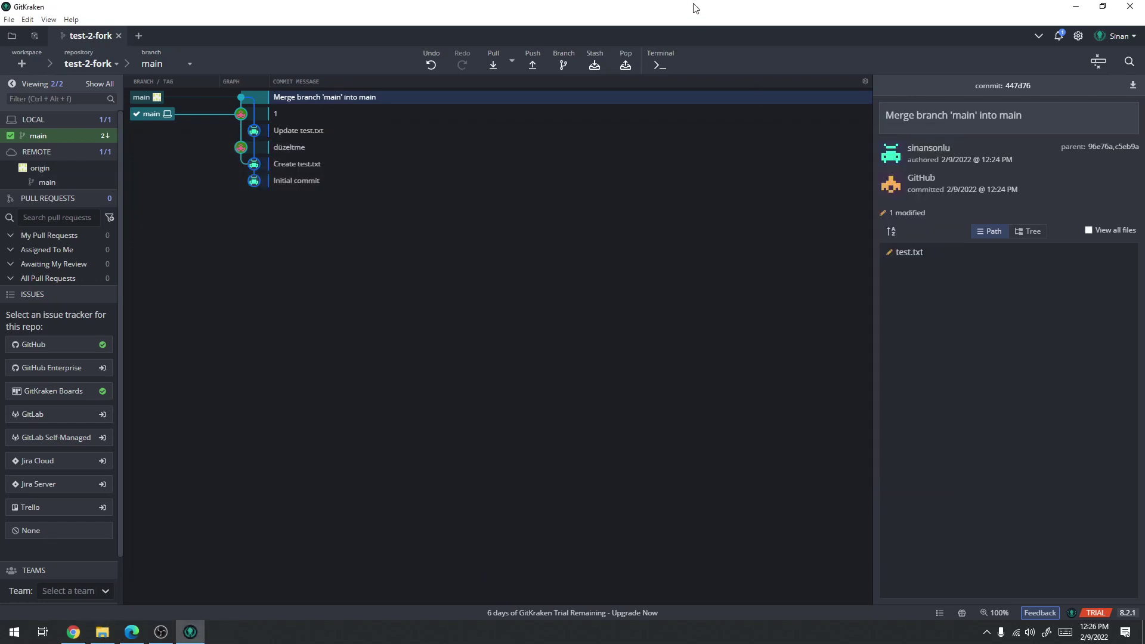
left_click(496, 67)
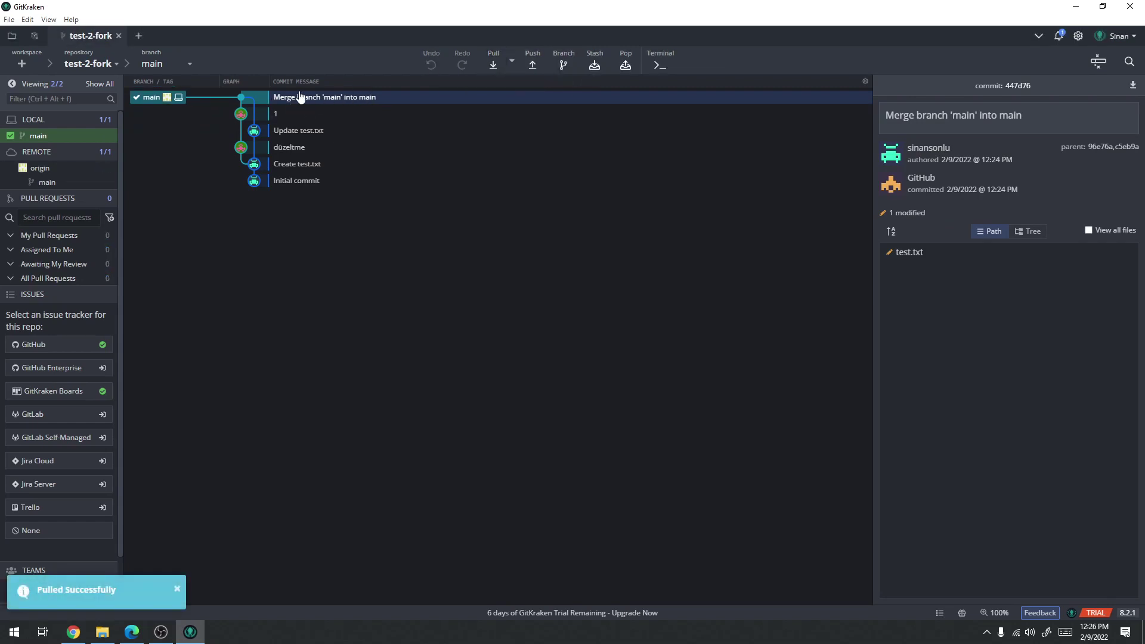
Add the lines '123 123' and '1' after qwe in test.txt and save it
left_click(103, 632)
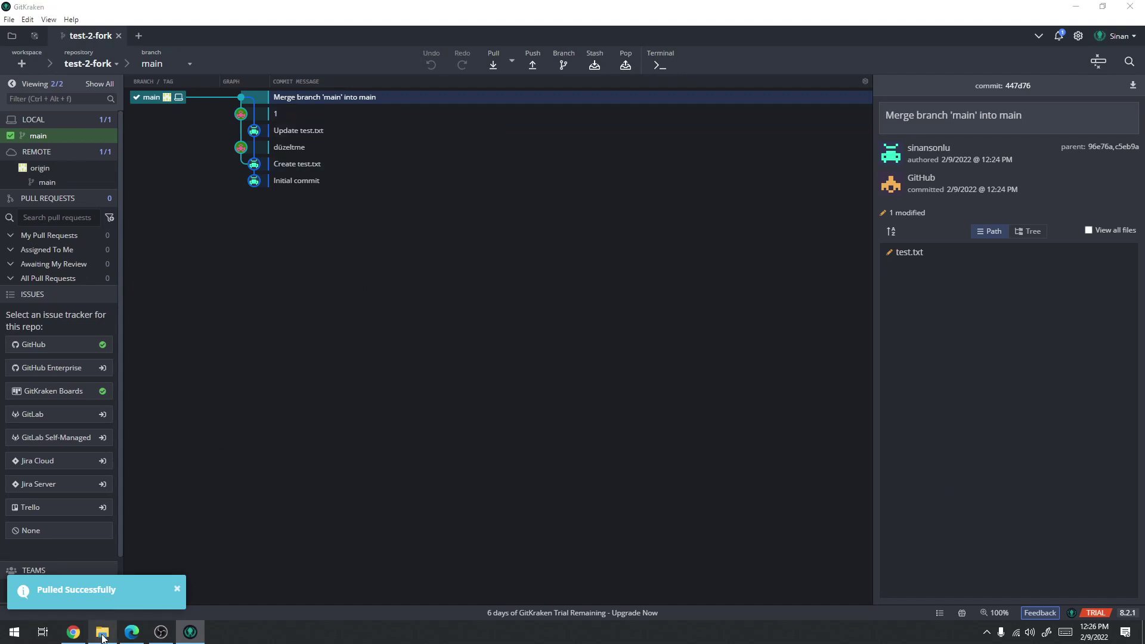
left_click(527, 235)
double_click(527, 235)
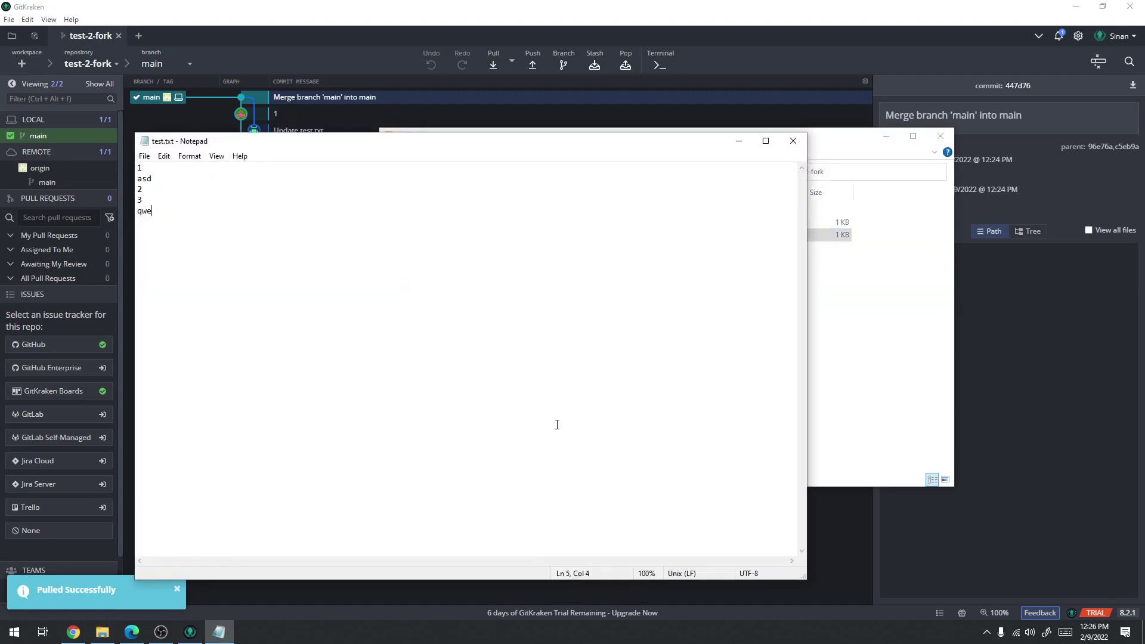
key("Return")
type("123 123")
key("Return")
type("13")
key("Return")
type("23")
key("Return")
type("1")
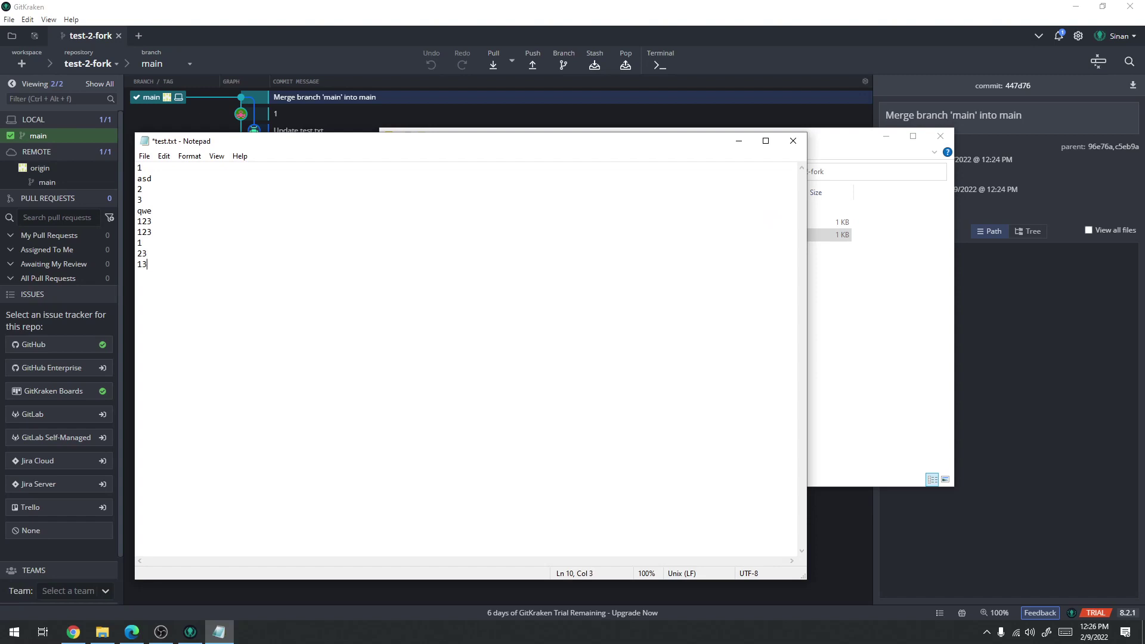
key("ctrl+s")
left_click(793, 141)
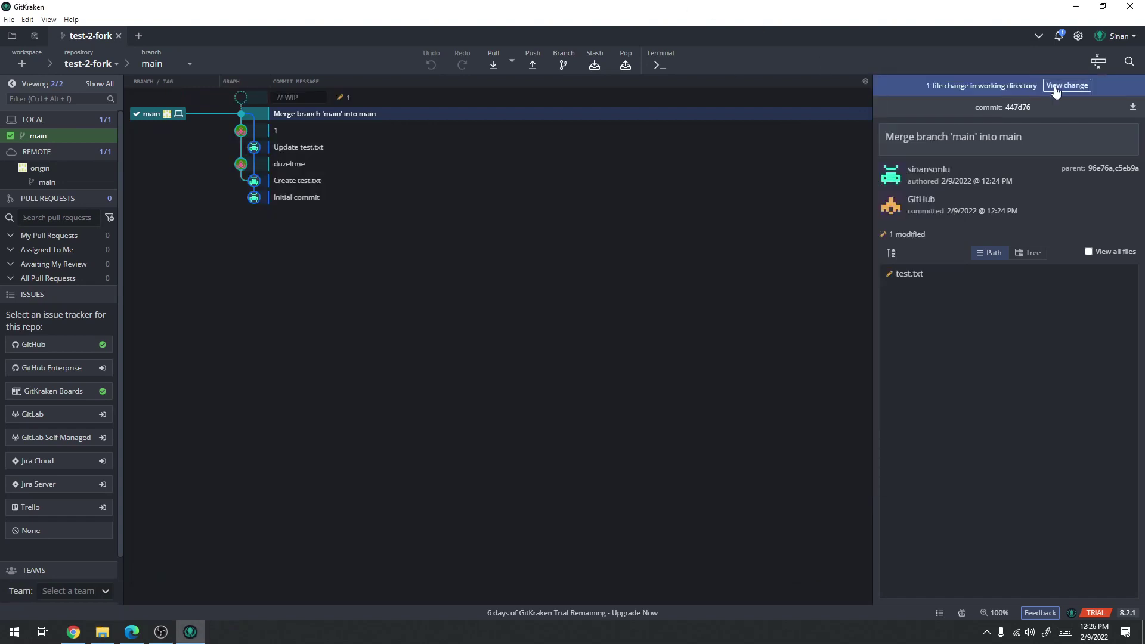
Stage test.txt, commit it with message 123, push main to origin, and reload test-2
left_click(1055, 89)
left_click(1106, 131)
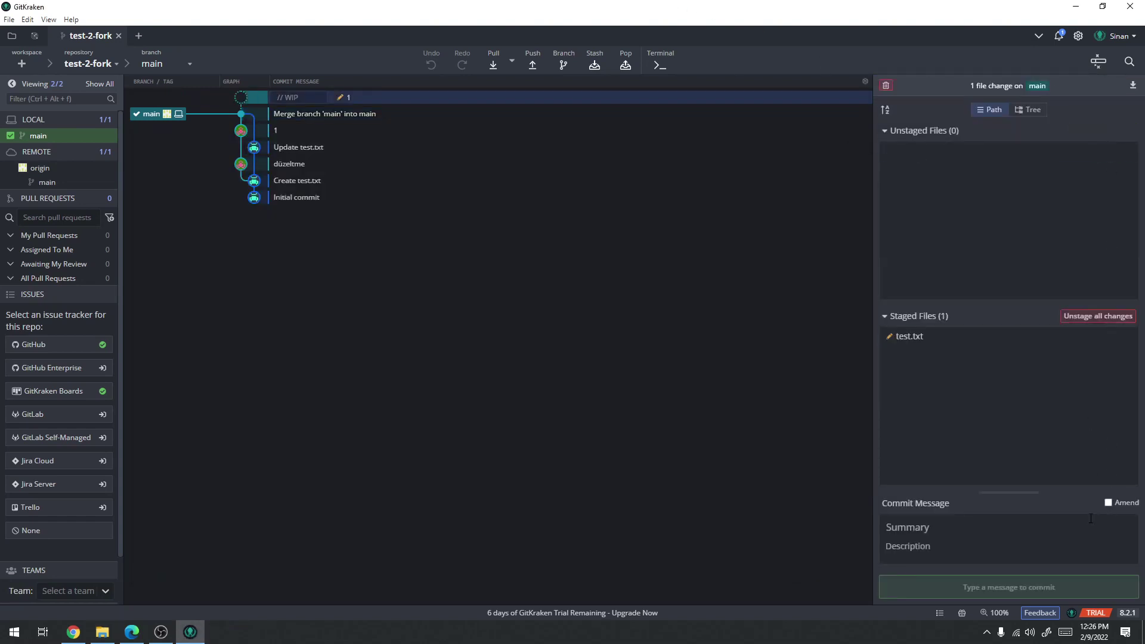
type("123")
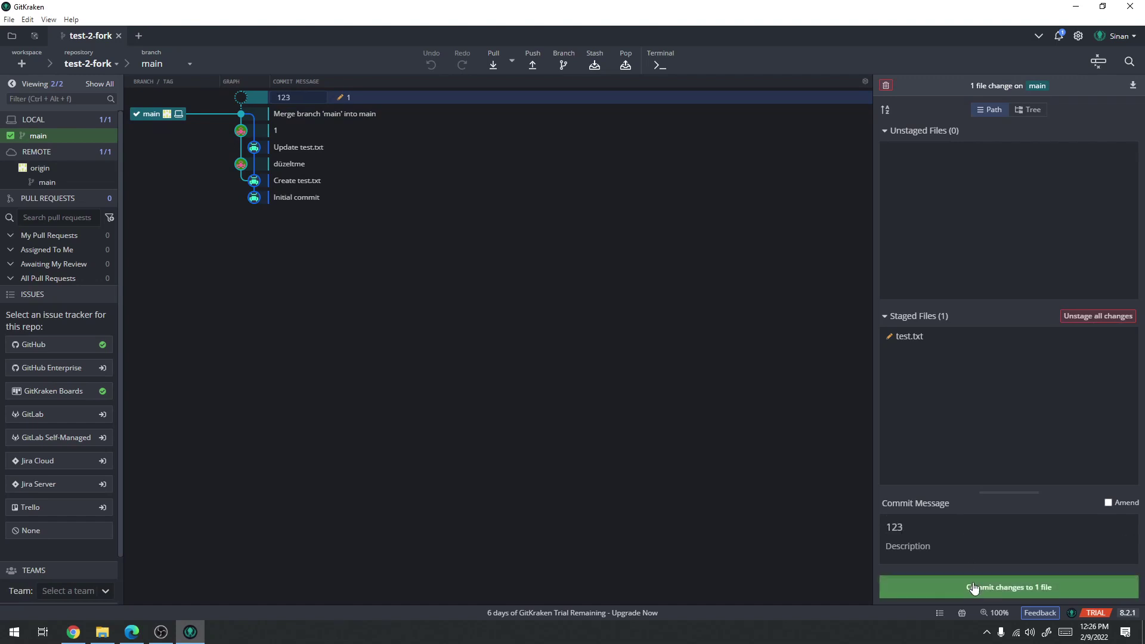
left_click(972, 586)
left_click(532, 59)
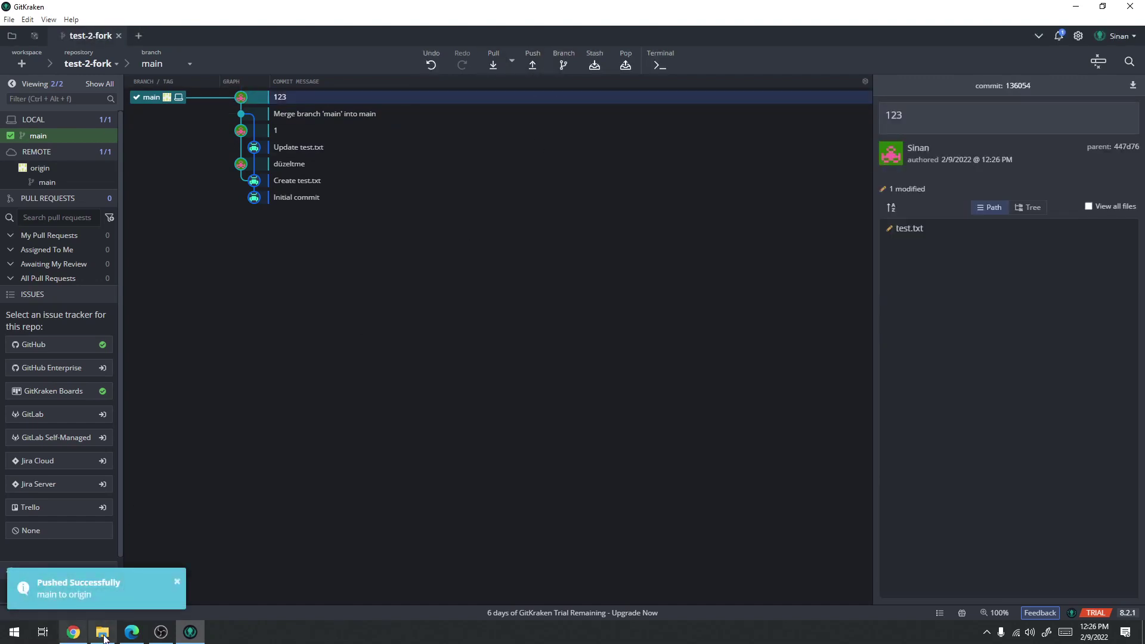
left_click(132, 632)
key("F5")
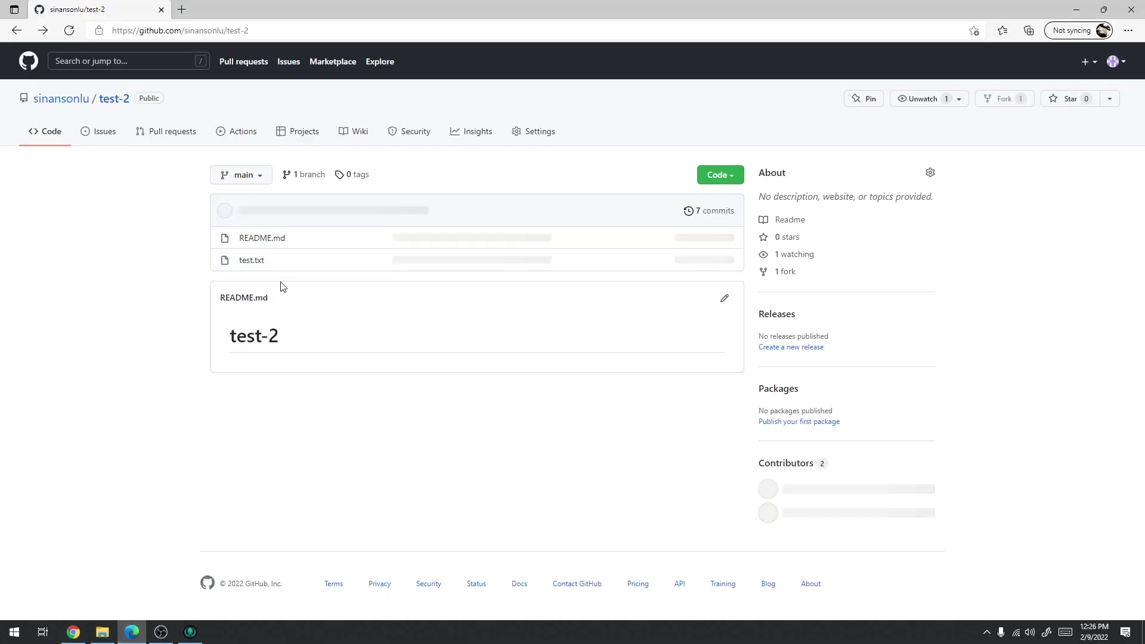
View the upstream test.txt and its commit history filtered by each of the two authors
left_click(251, 260)
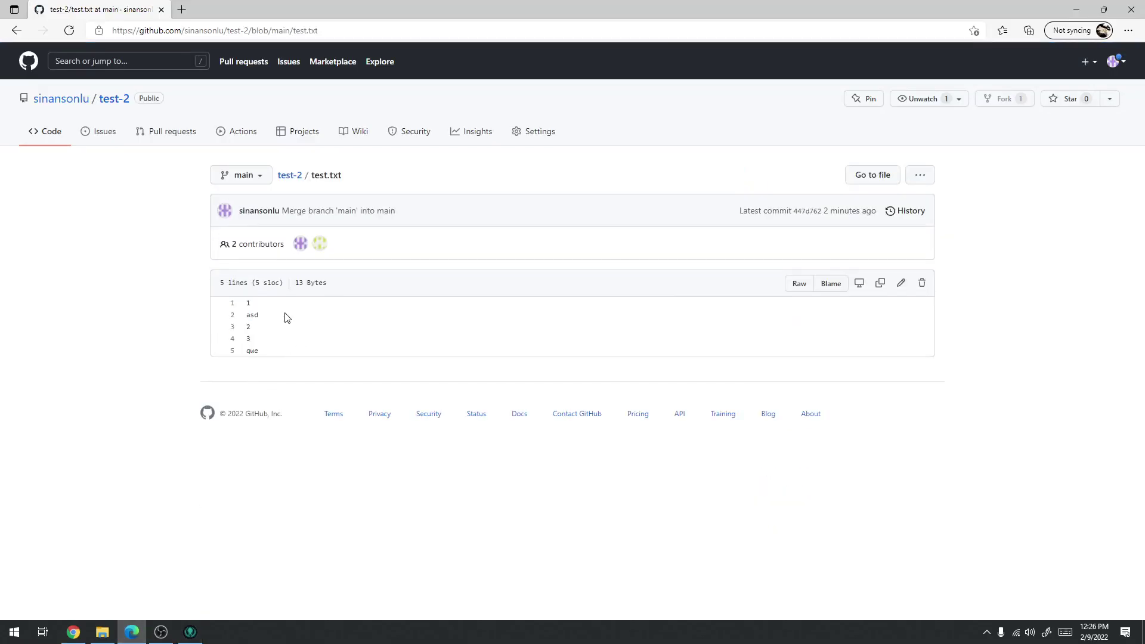
mouse_move(300, 248)
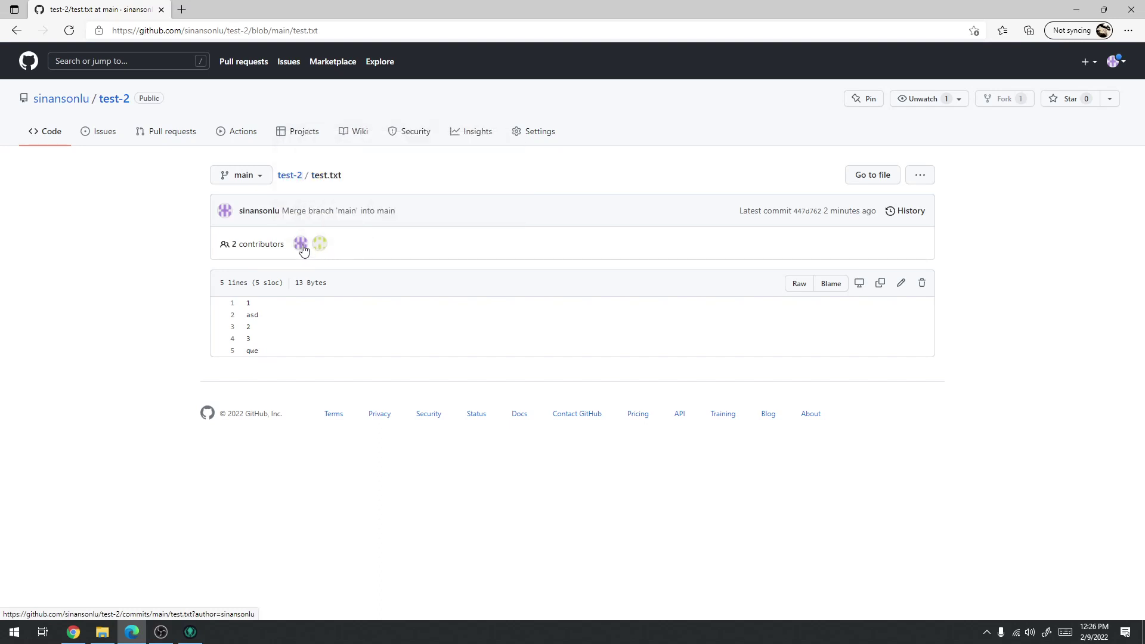
left_click(321, 246)
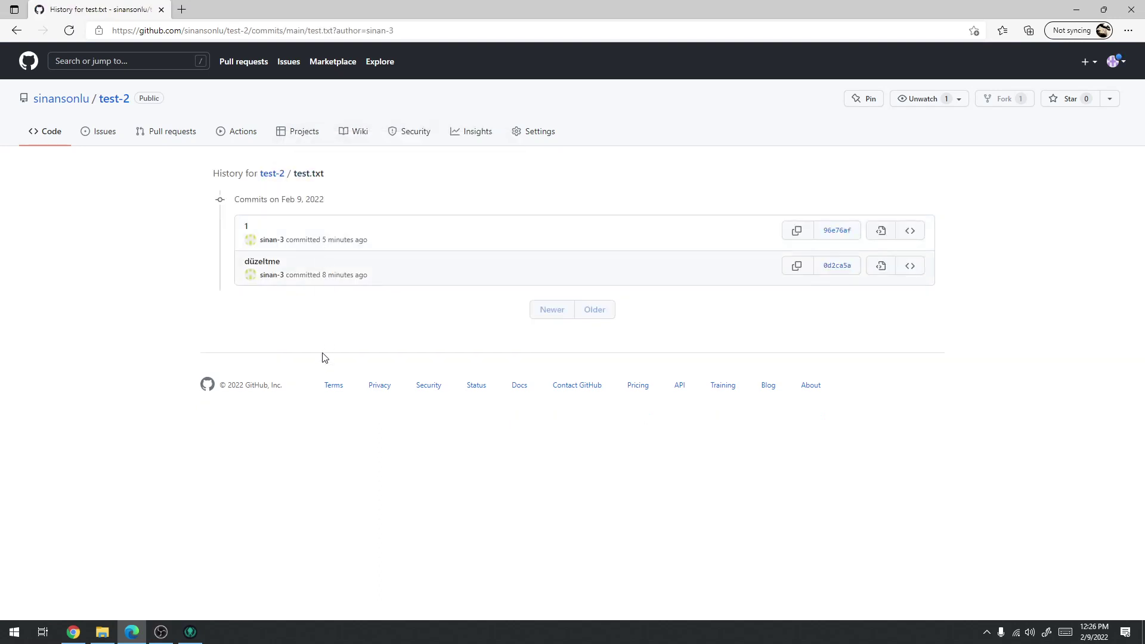
left_click(27, 31)
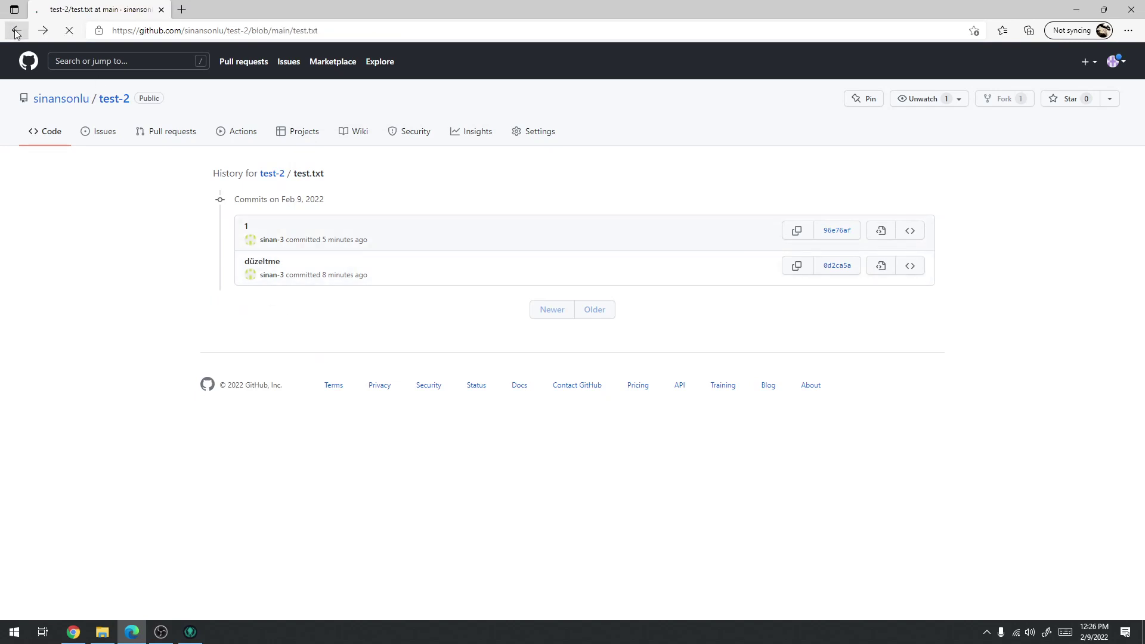
left_click(304, 247)
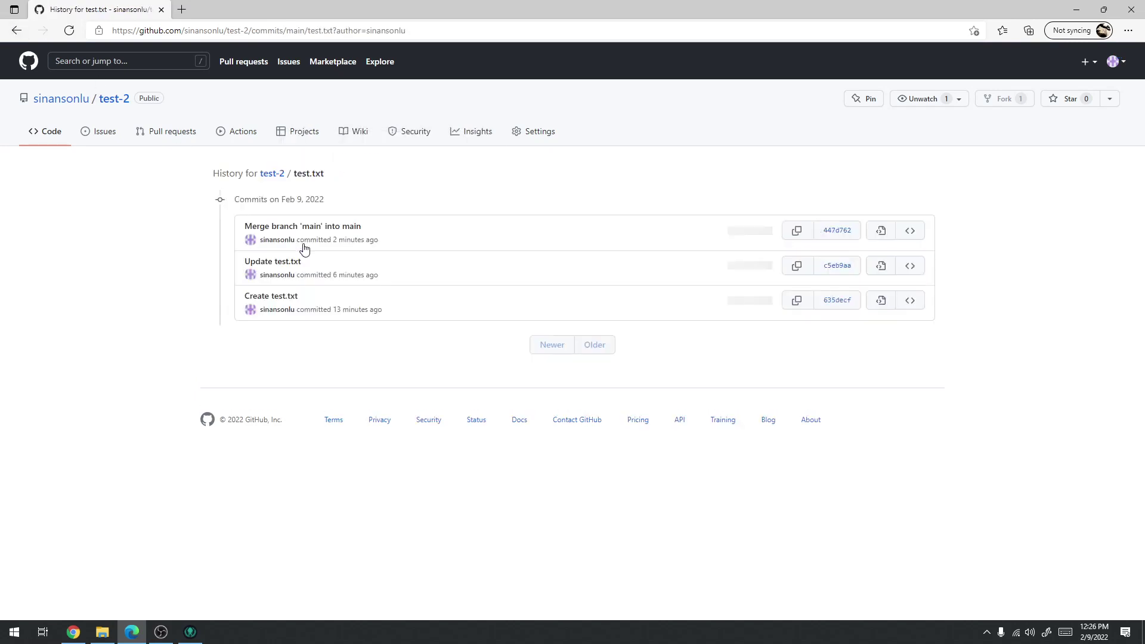
left_click(16, 31)
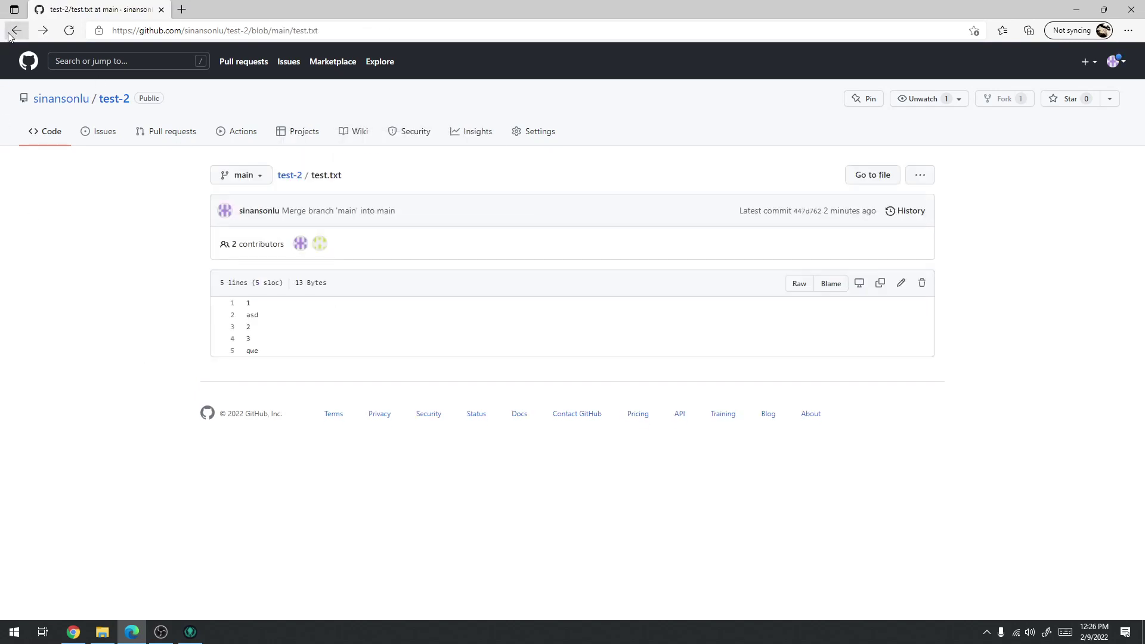
left_click(9, 33)
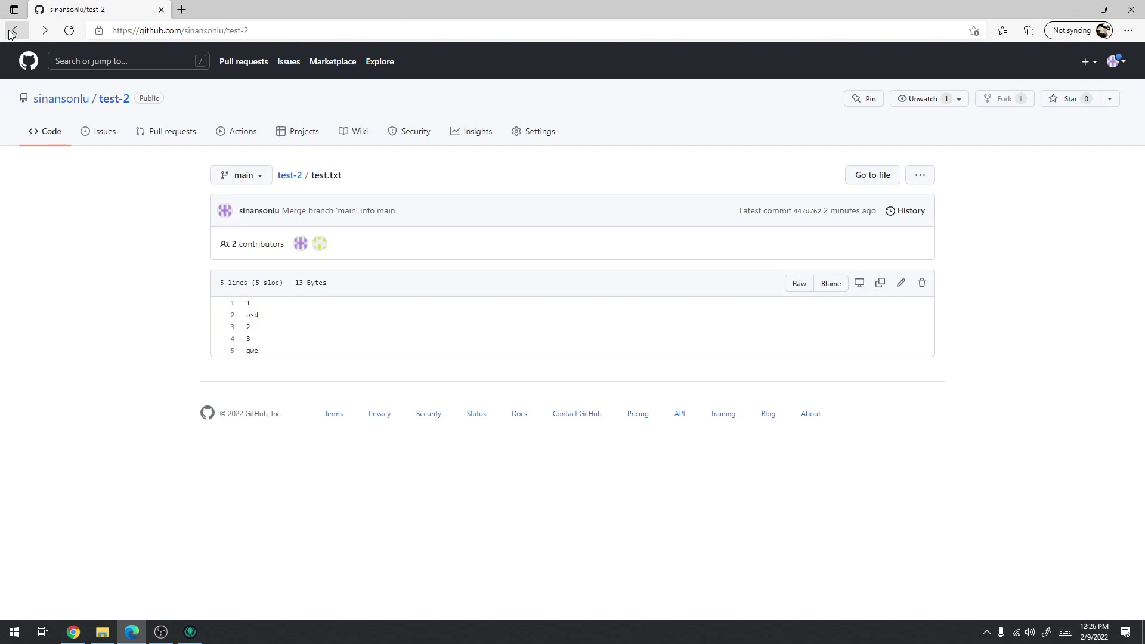
Reload the fork, check its forks list and new test.txt lines, then reopen the original test-2
left_click(73, 633)
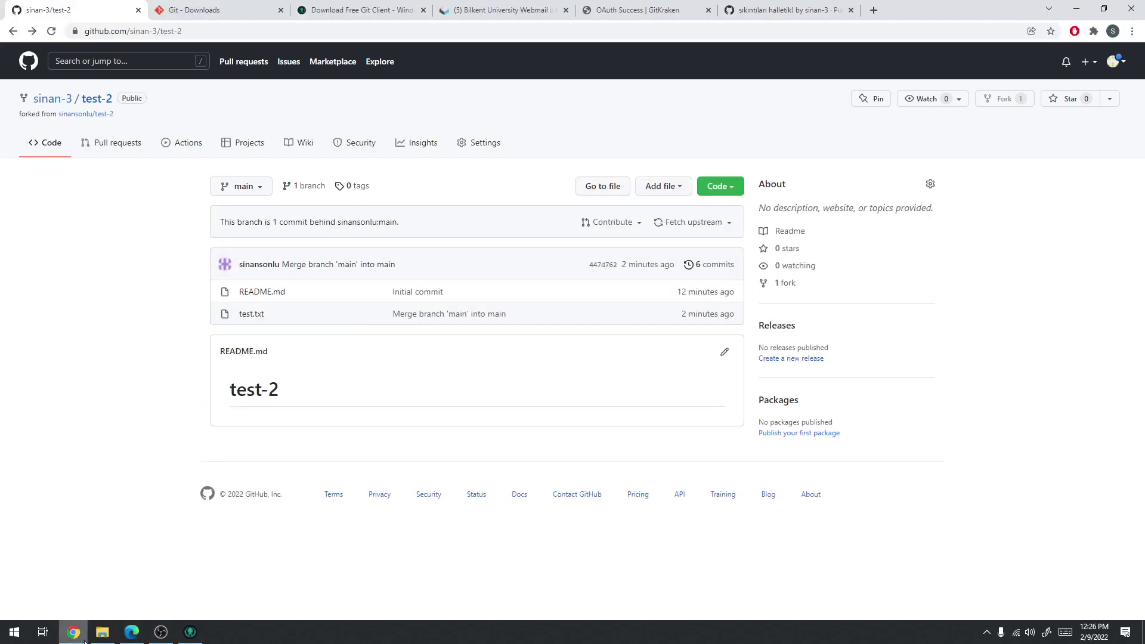
key("F5")
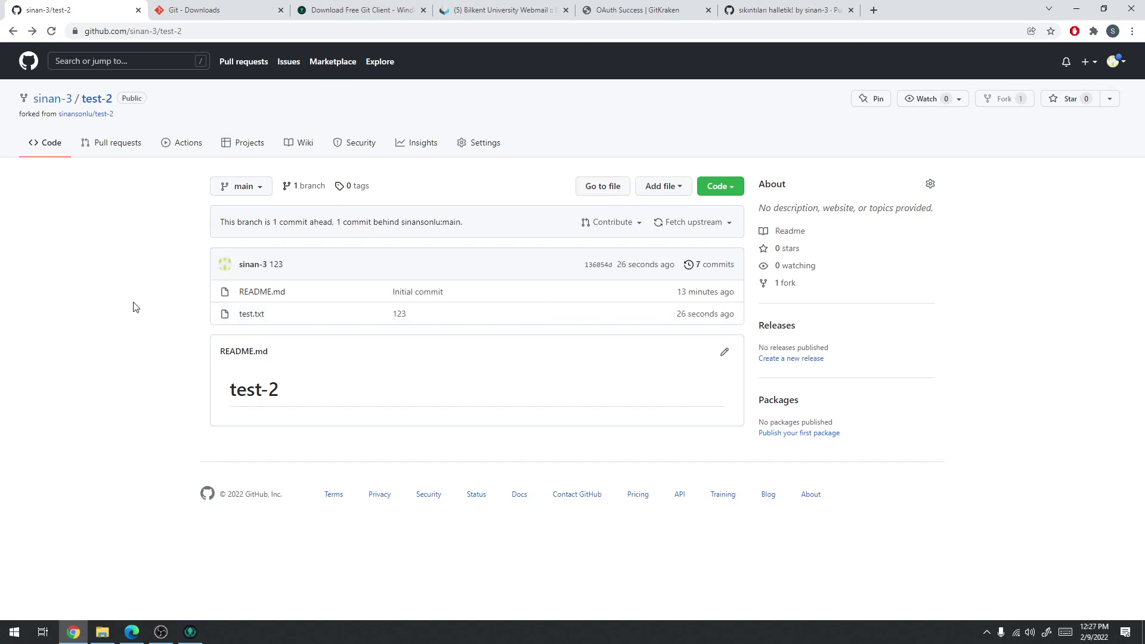
left_click(790, 285)
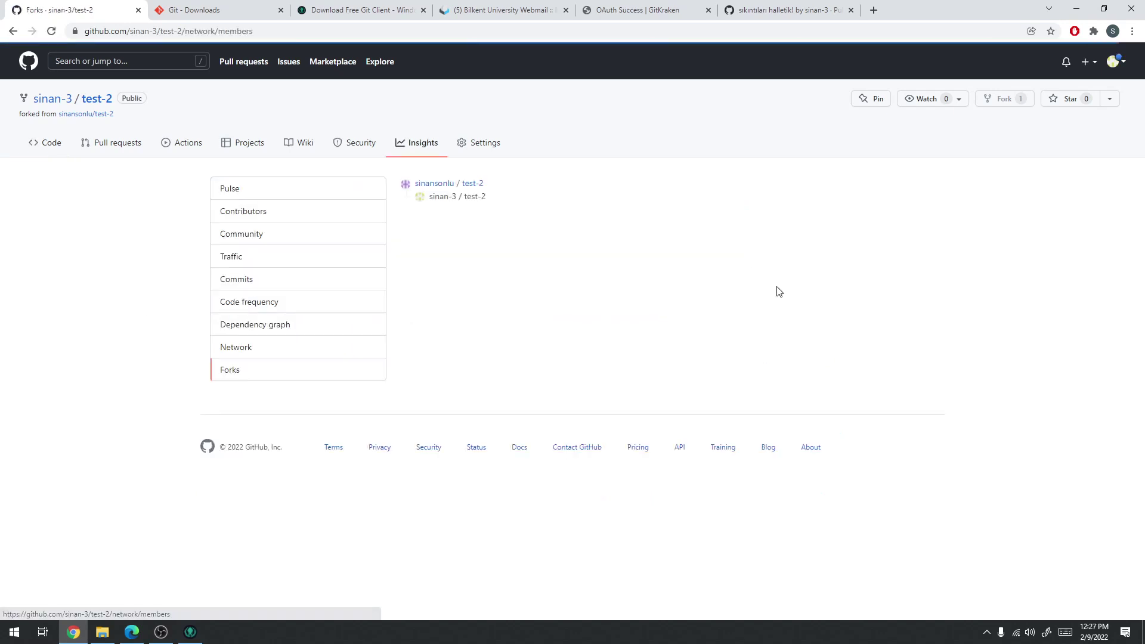
left_click(473, 197)
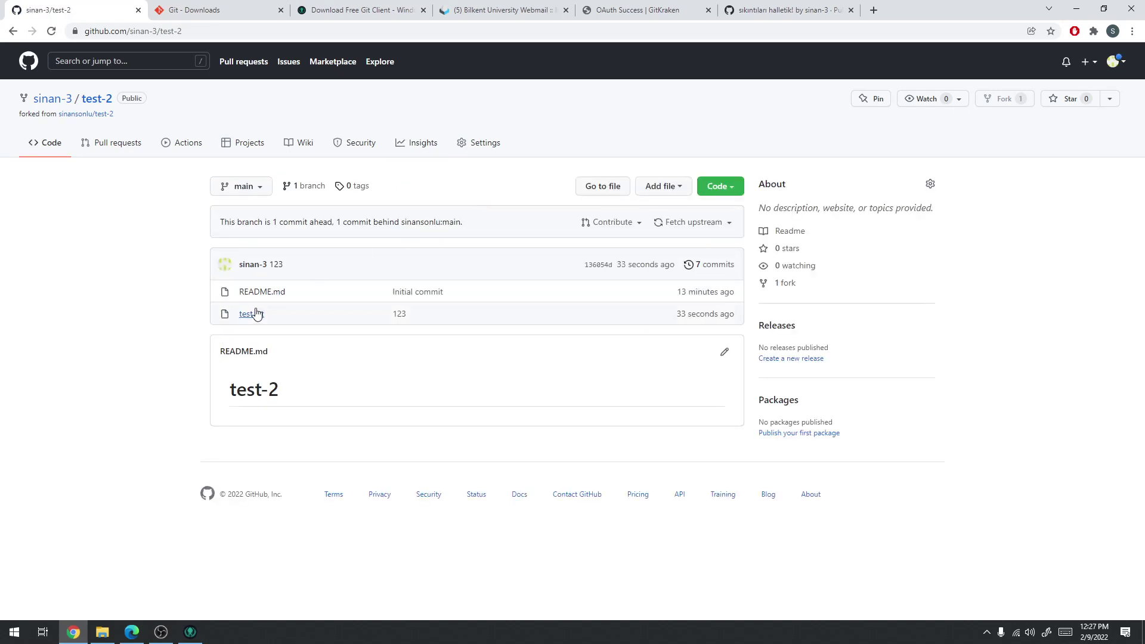
left_click(251, 313)
left_click_drag(276, 425, 227, 396)
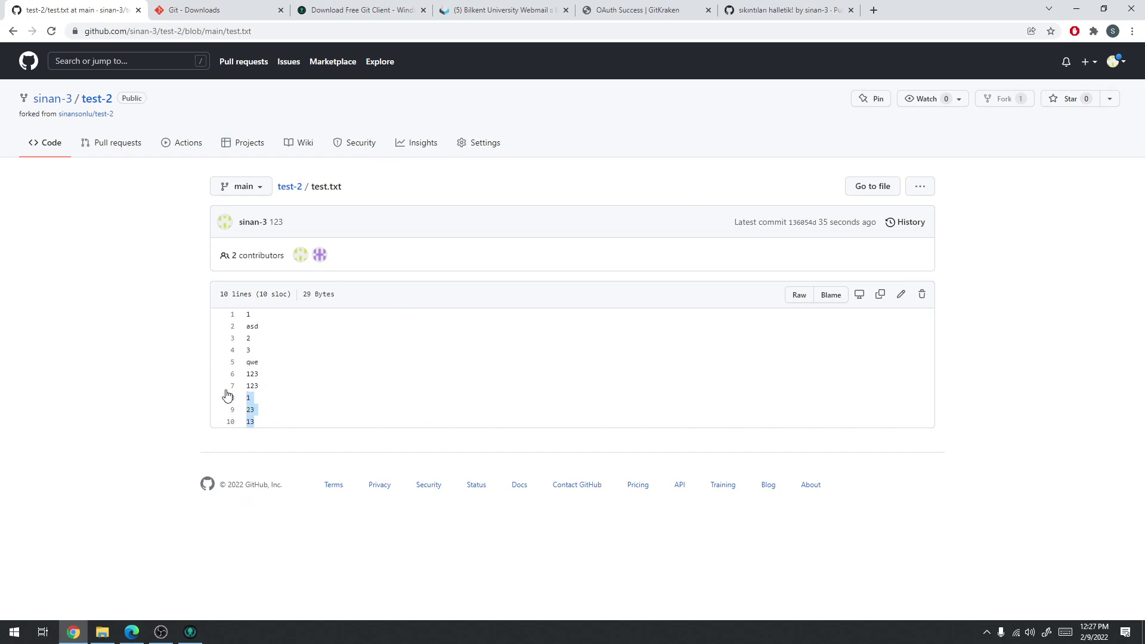
left_click(93, 98)
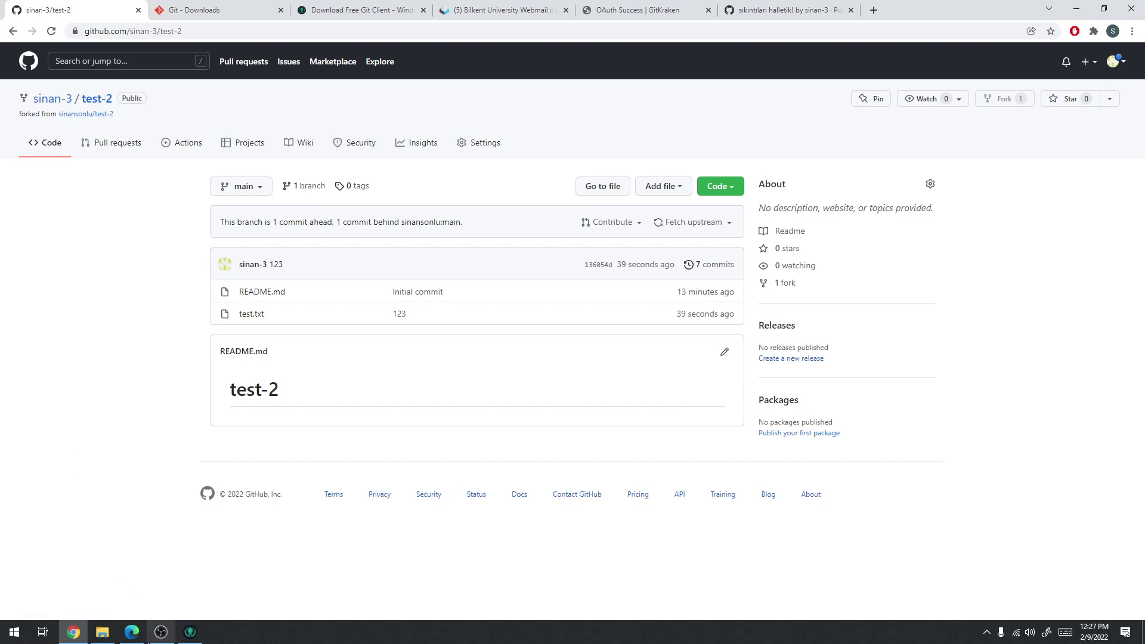
left_click(132, 631)
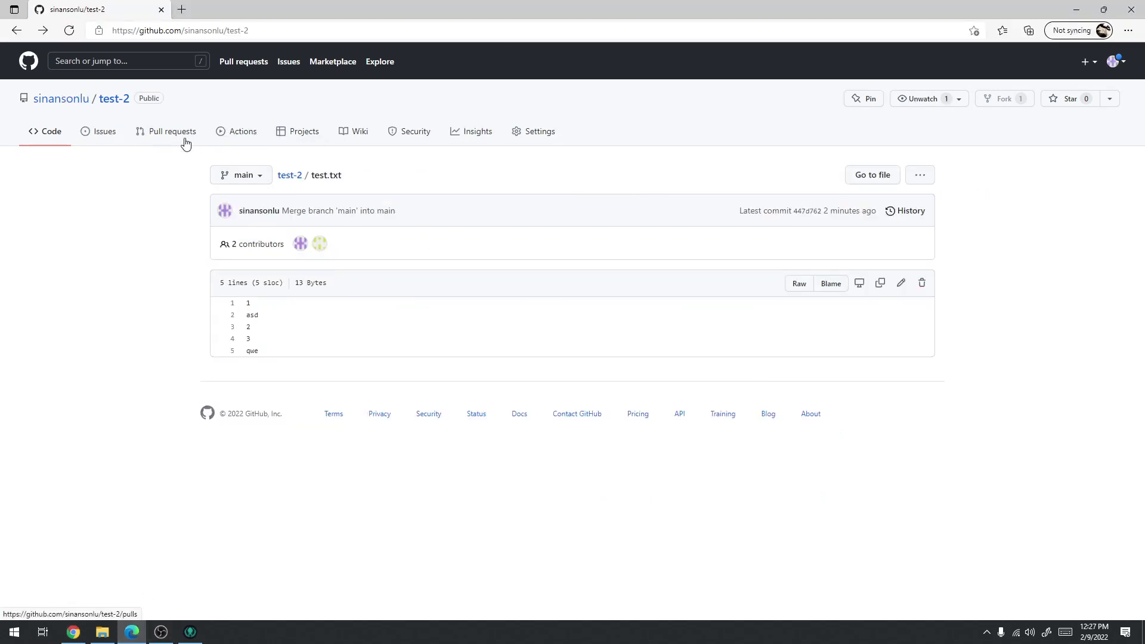
left_click(109, 100)
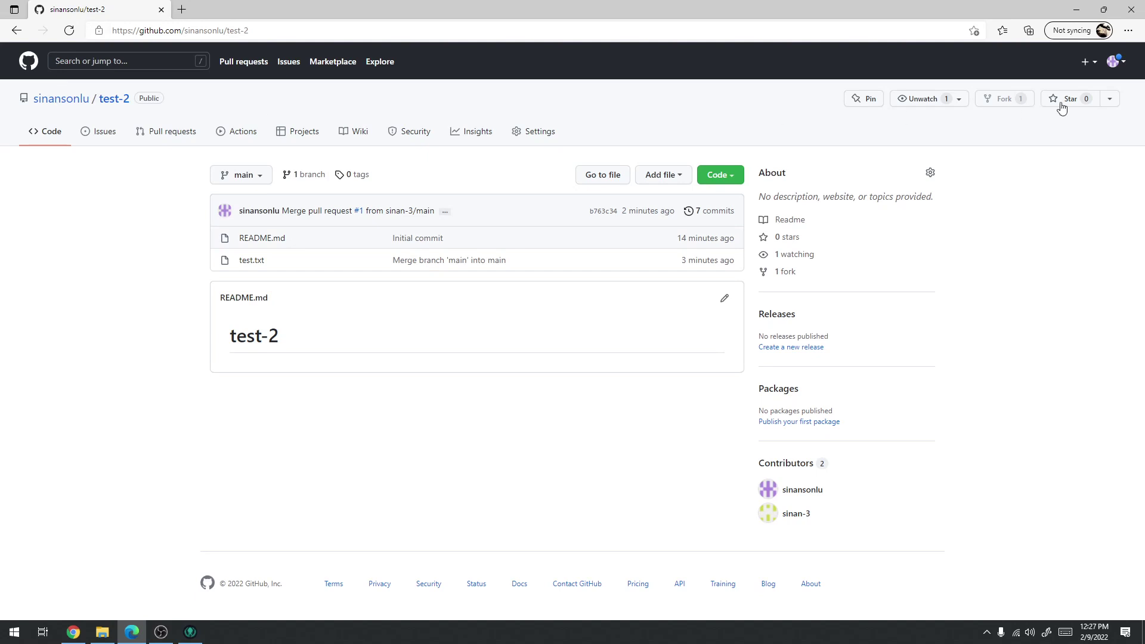
Invite the fork owner's username as a collaborator on test-2 from Settings > Collaborators
left_click(1110, 102)
left_click(1051, 282)
left_click(511, 136)
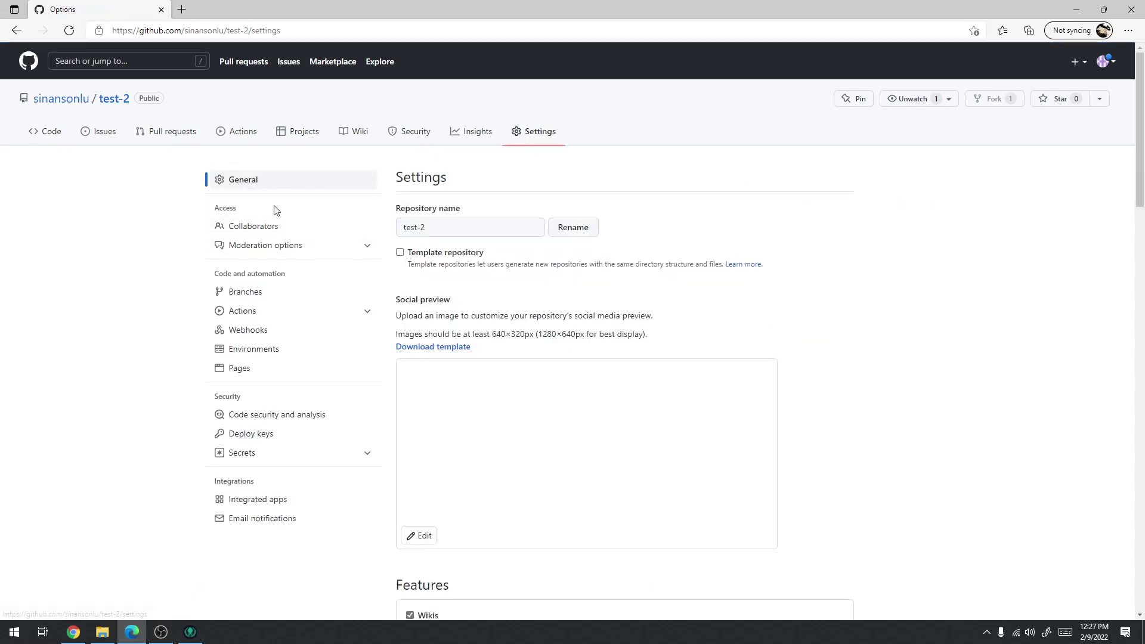
left_click(234, 234)
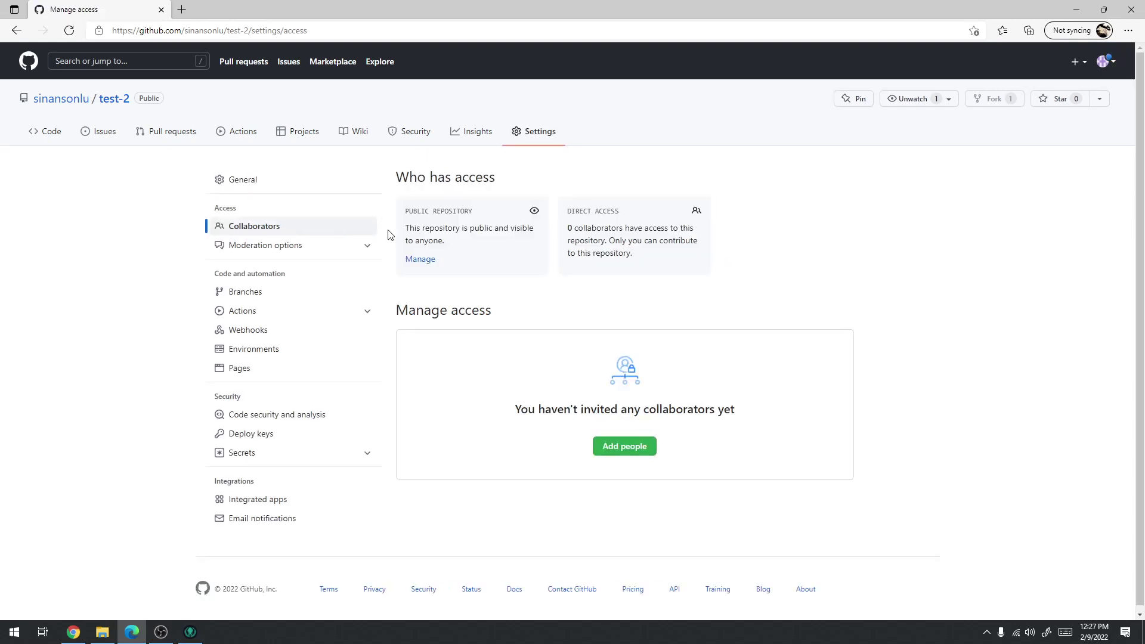
left_click(639, 442)
type("sinan-3")
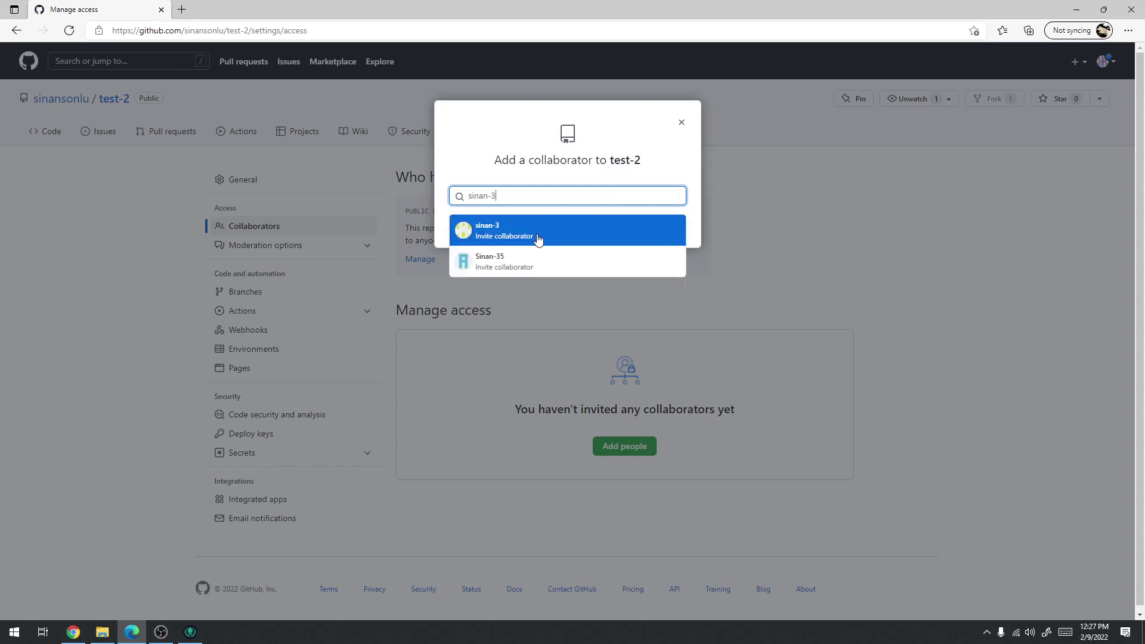
left_click(537, 233)
left_click(613, 256)
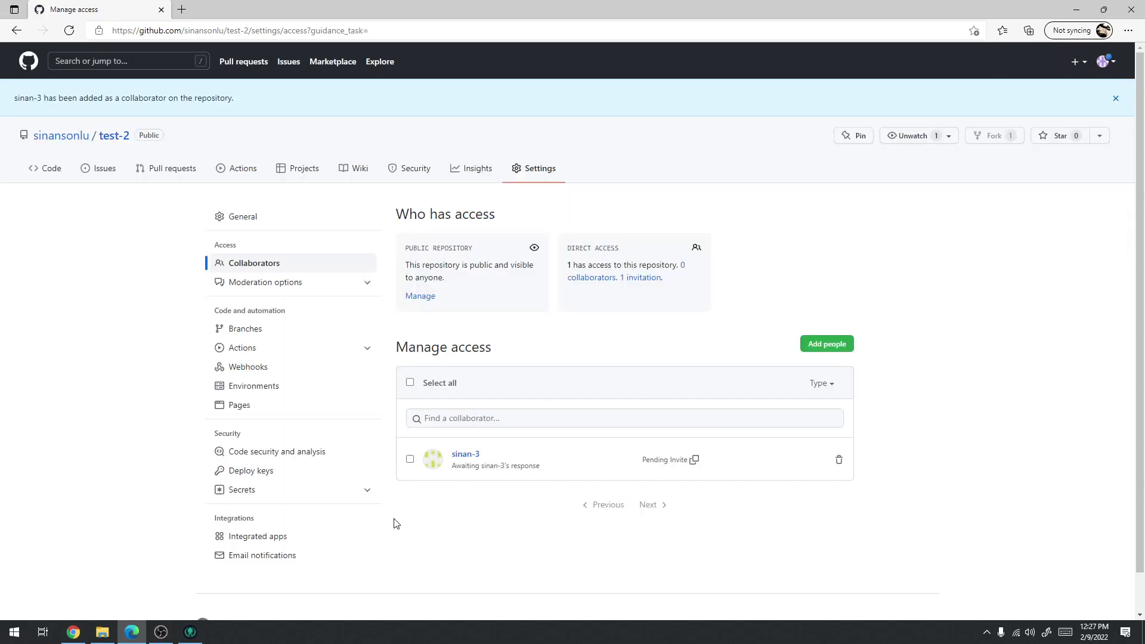
left_click(73, 632)
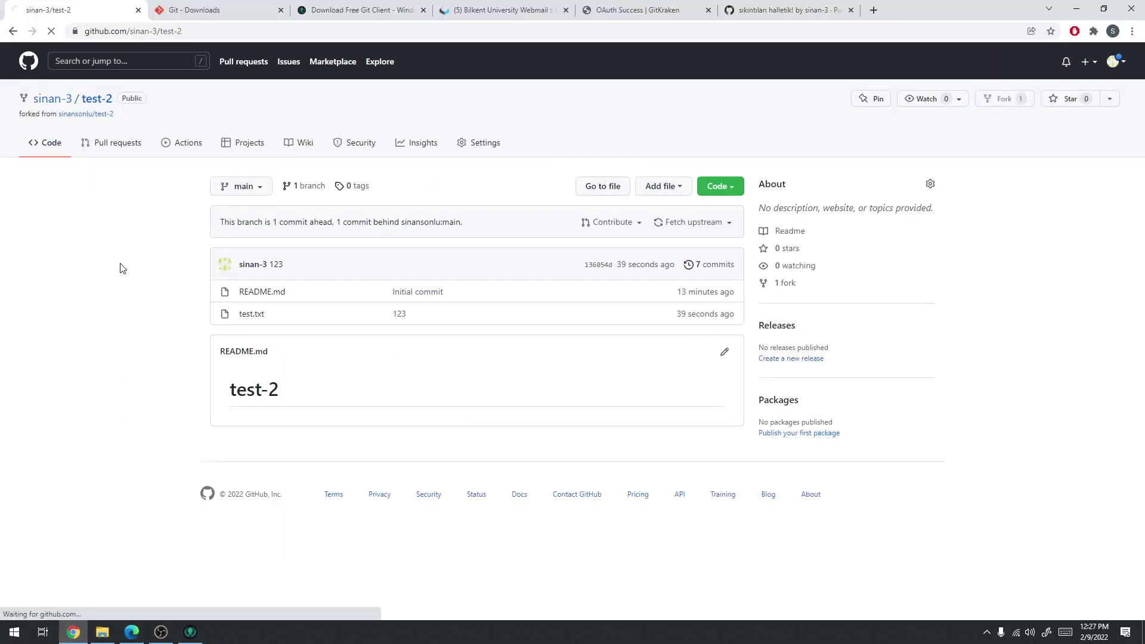
Browse the second account's dashboard, repositories, codespaces and profile pages
left_click(1119, 62)
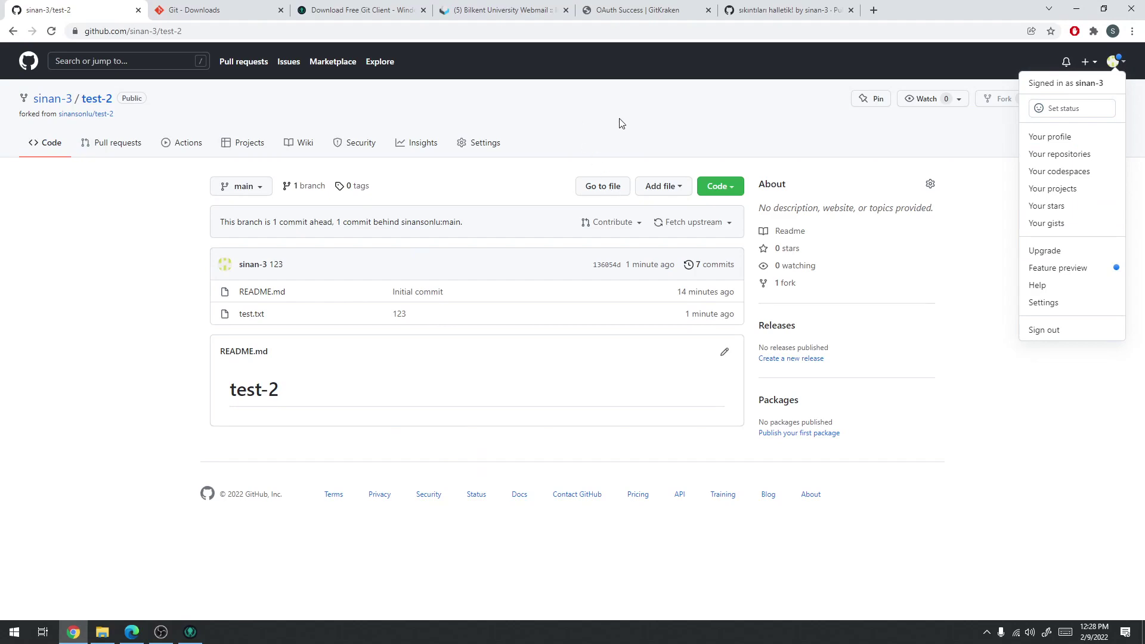
left_click(30, 62)
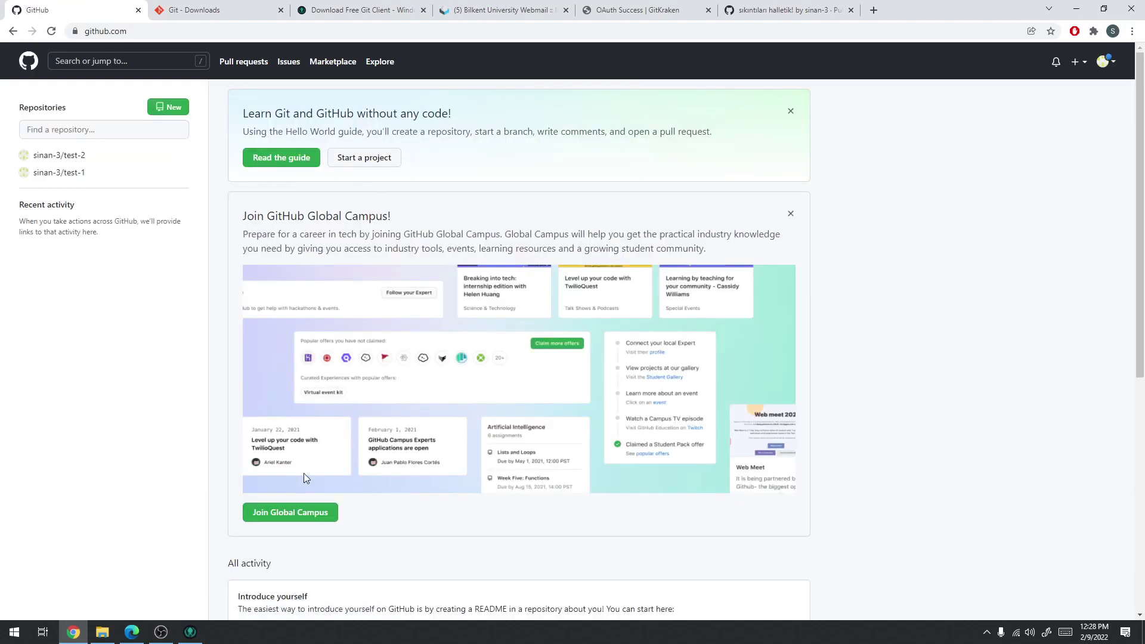
scroll(292, 453, "down", 7)
scroll(304, 429, "up", 7)
left_click(1113, 64)
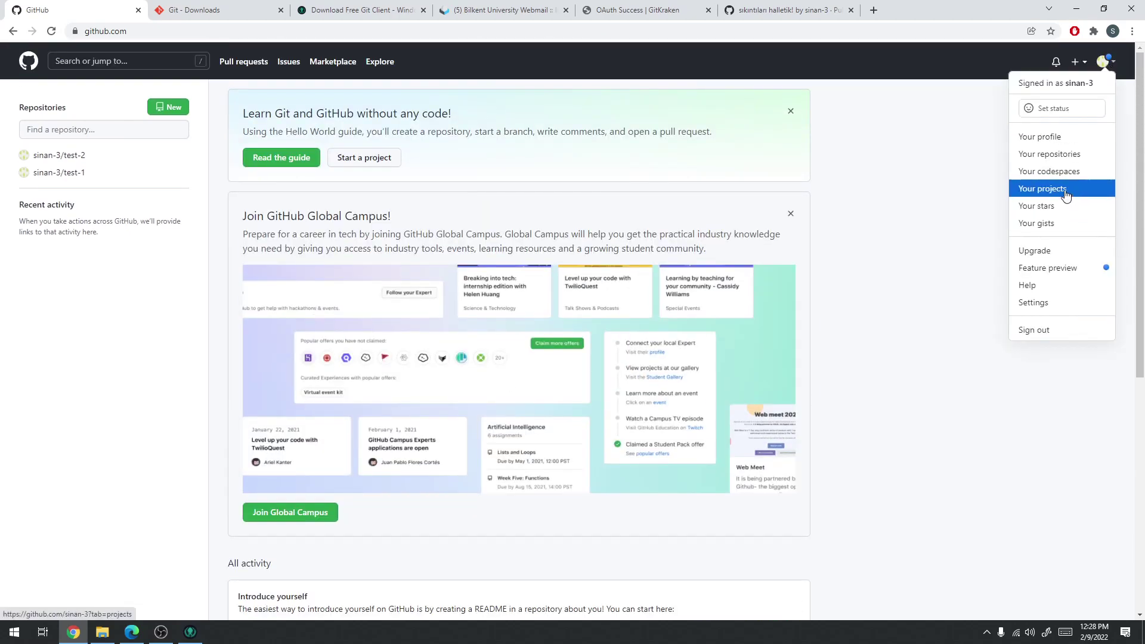
left_click(1060, 154)
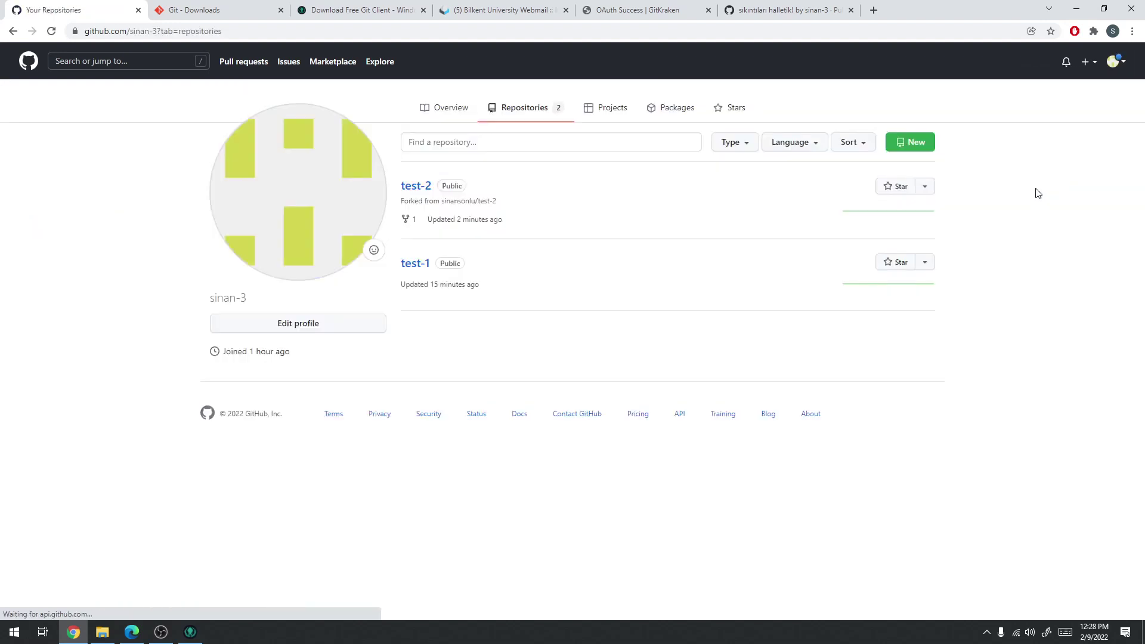
left_click(1116, 62)
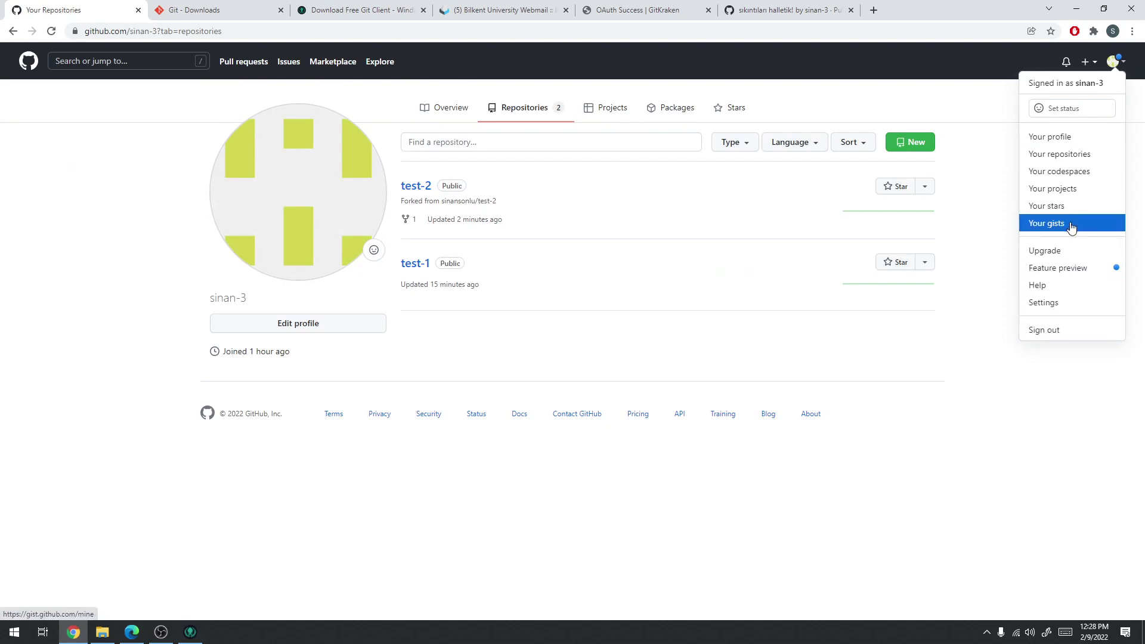
left_click(1072, 173)
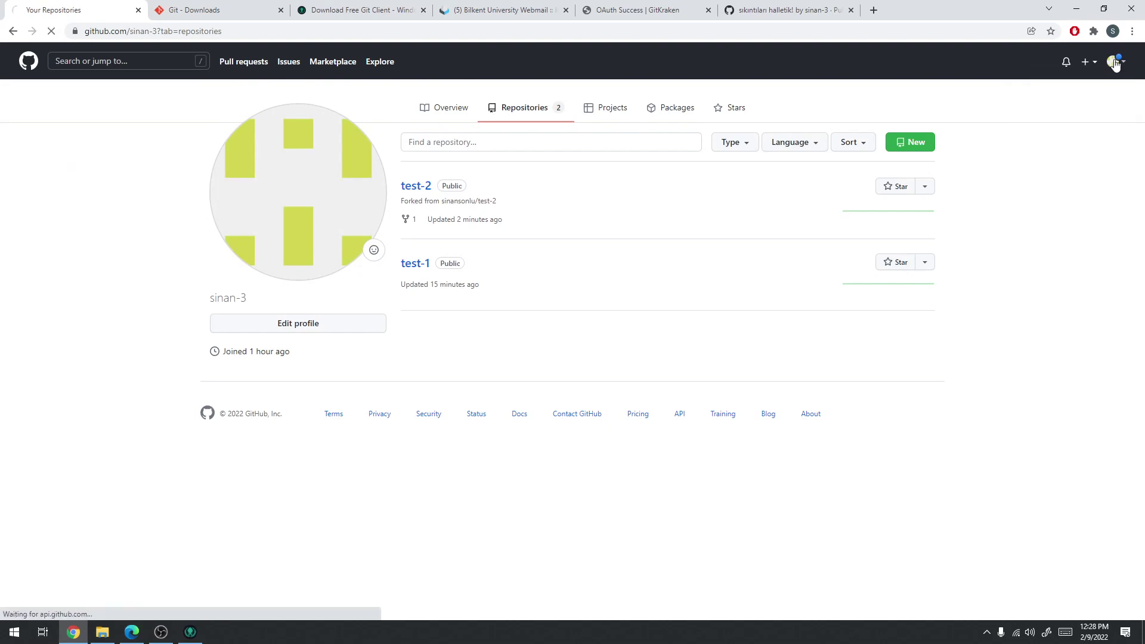
left_click(1113, 63)
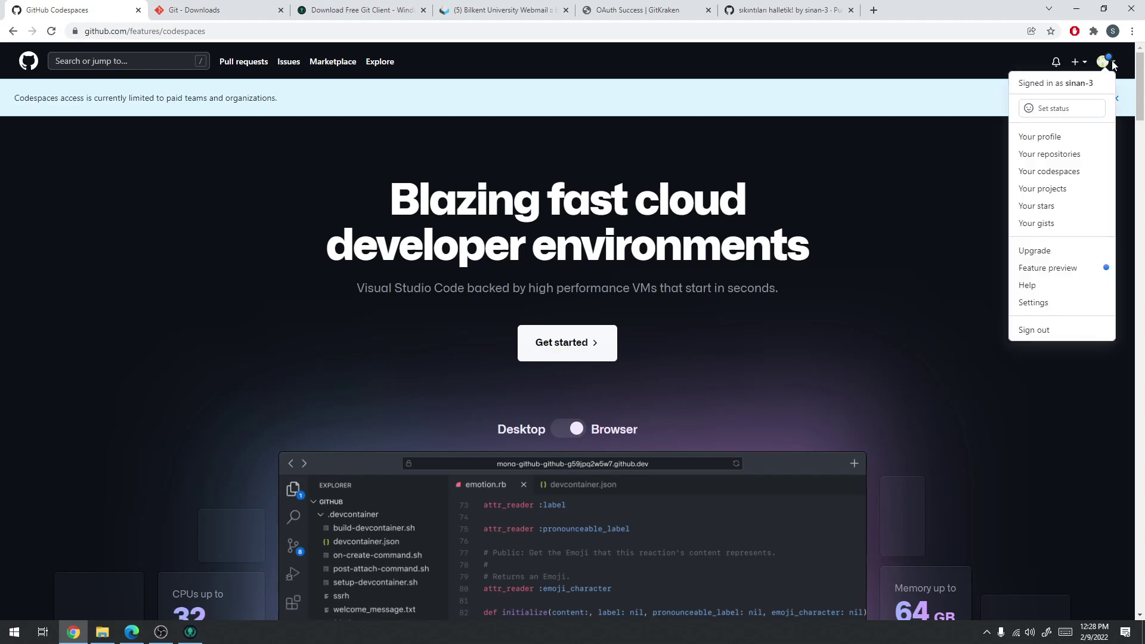
left_click(1047, 137)
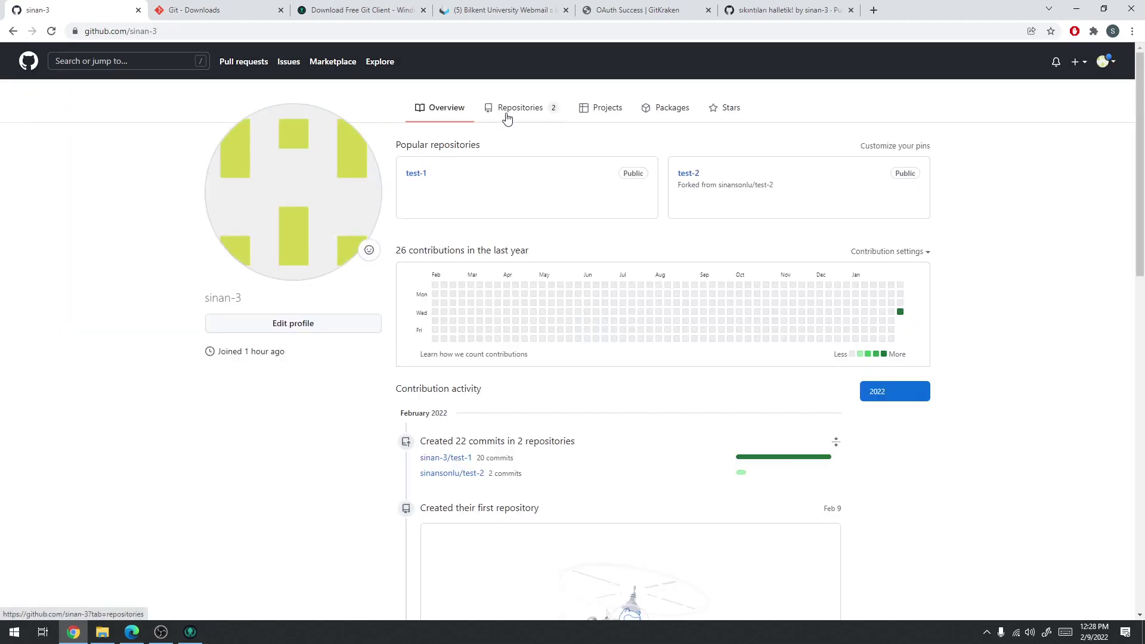
scroll(597, 173, "down", 8)
scroll(606, 199, "up", 8)
mouse_move(455, 463)
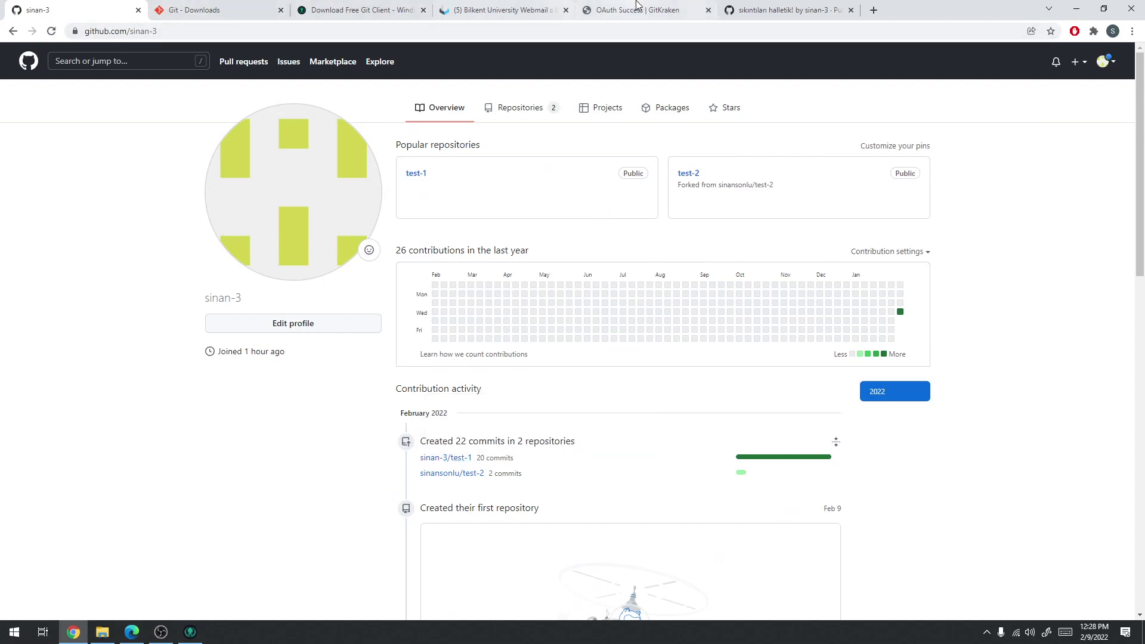
Return to the fork's page, then open the test-1 repository from an address-bar suggestion
right_click(13, 33)
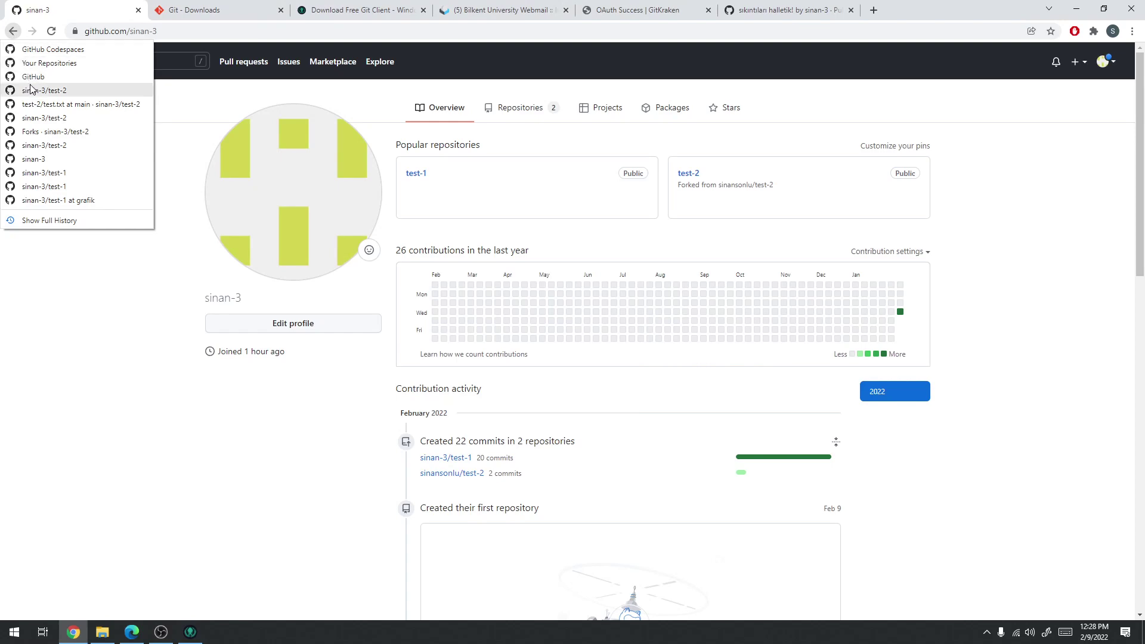
left_click(33, 90)
right_click(18, 34)
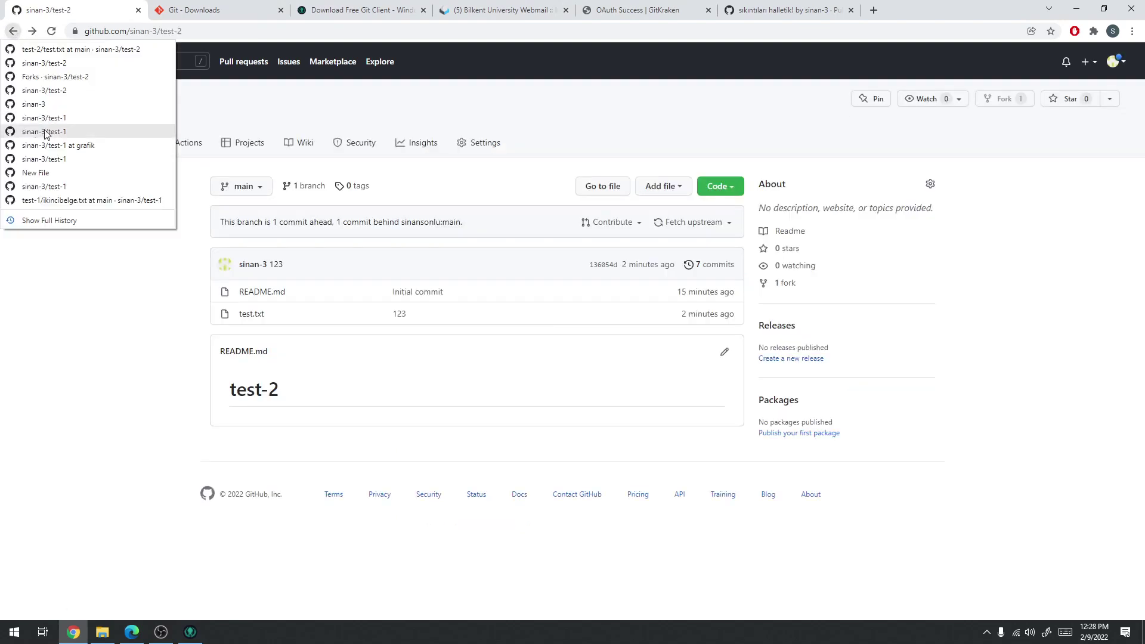
left_click(223, 20)
left_click(78, 10)
left_click(155, 36)
type("sinan")
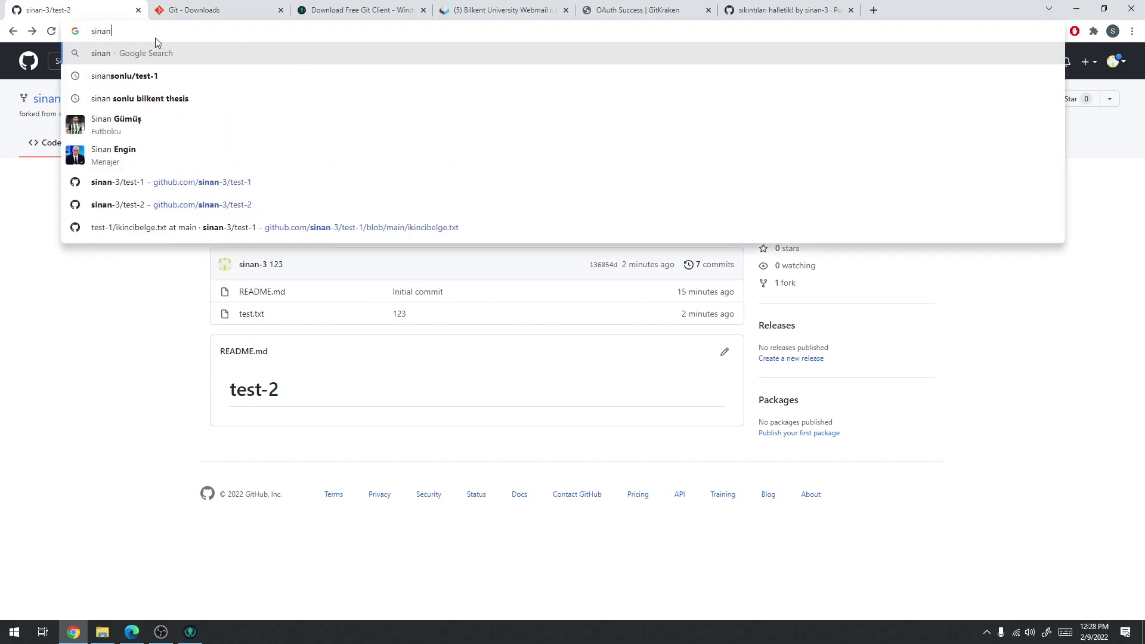
key("Down")
key("Down")
key("Down")
key("Down")
key("Down")
key("Return")
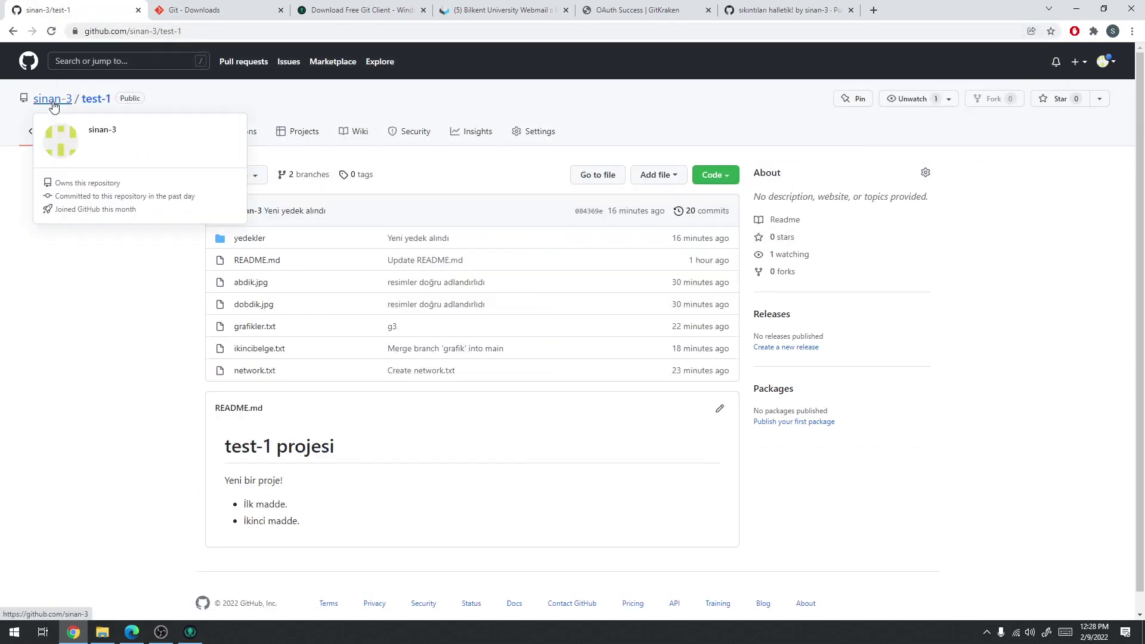
Edit the address to reach the original test-2 repository, then view and accept the invitation
left_click(117, 35)
left_click(148, 33)
key("shift+End")
type("ans")
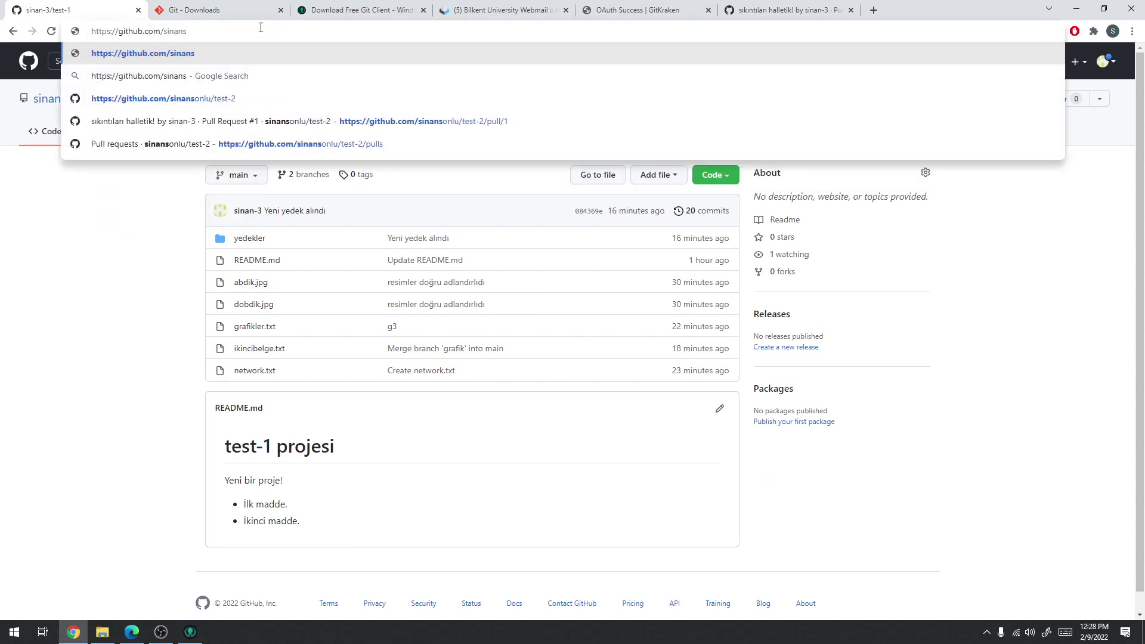
left_click(239, 99)
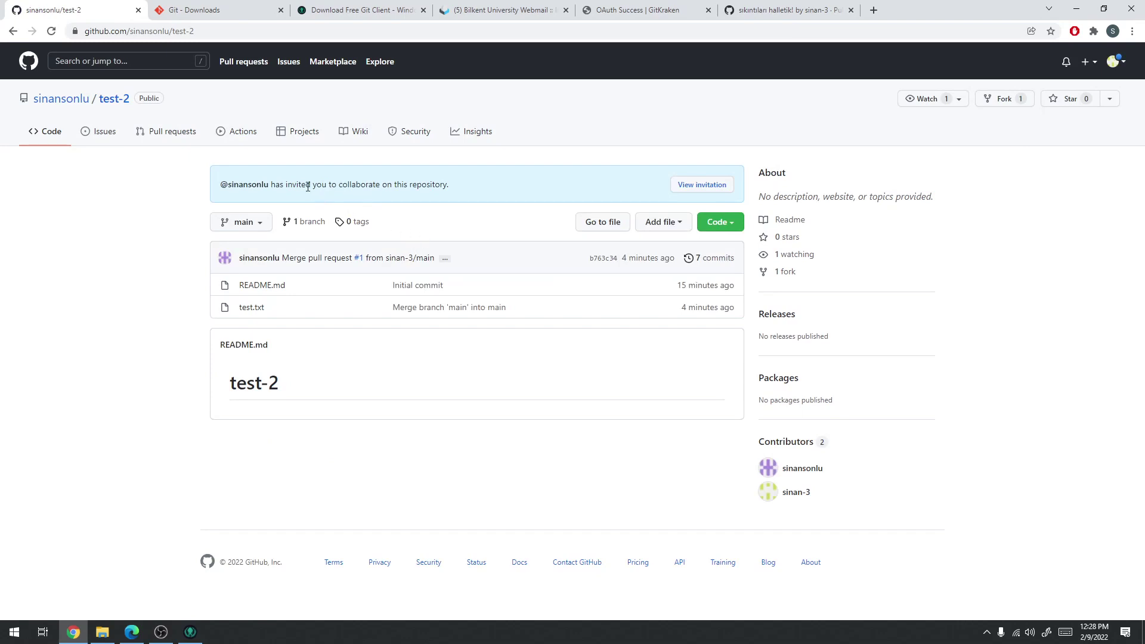
left_click(699, 185)
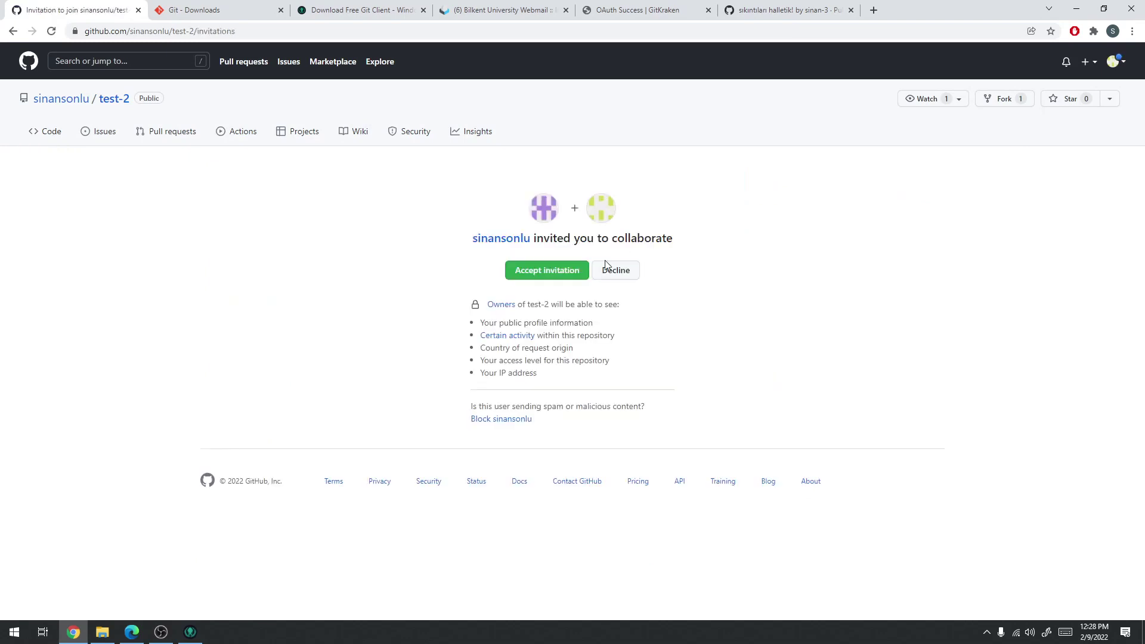
left_click(549, 281)
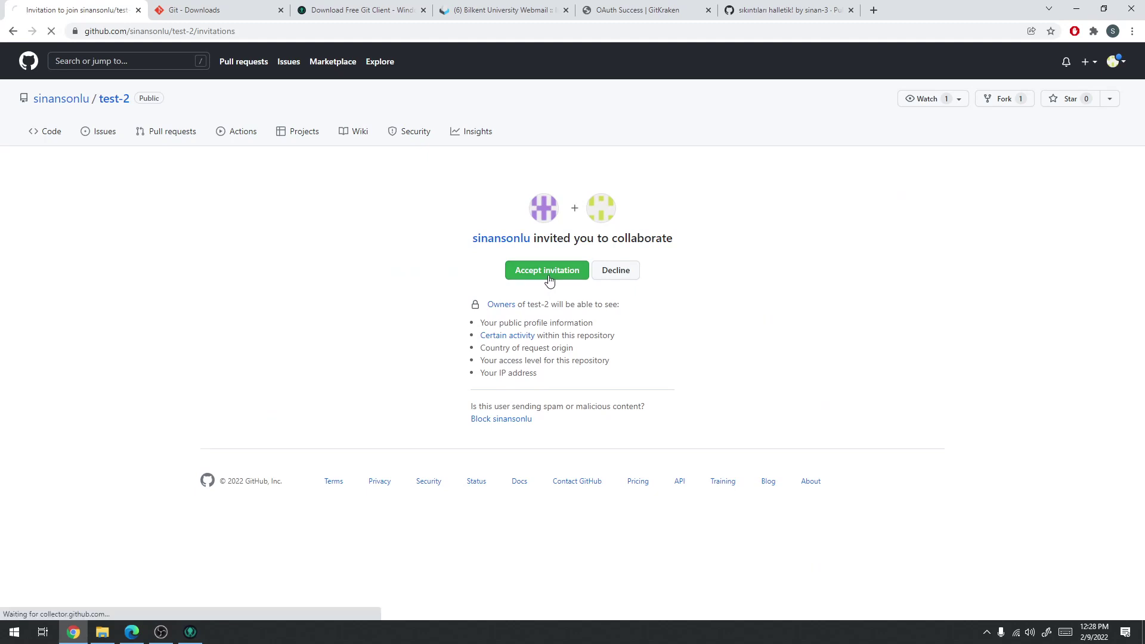
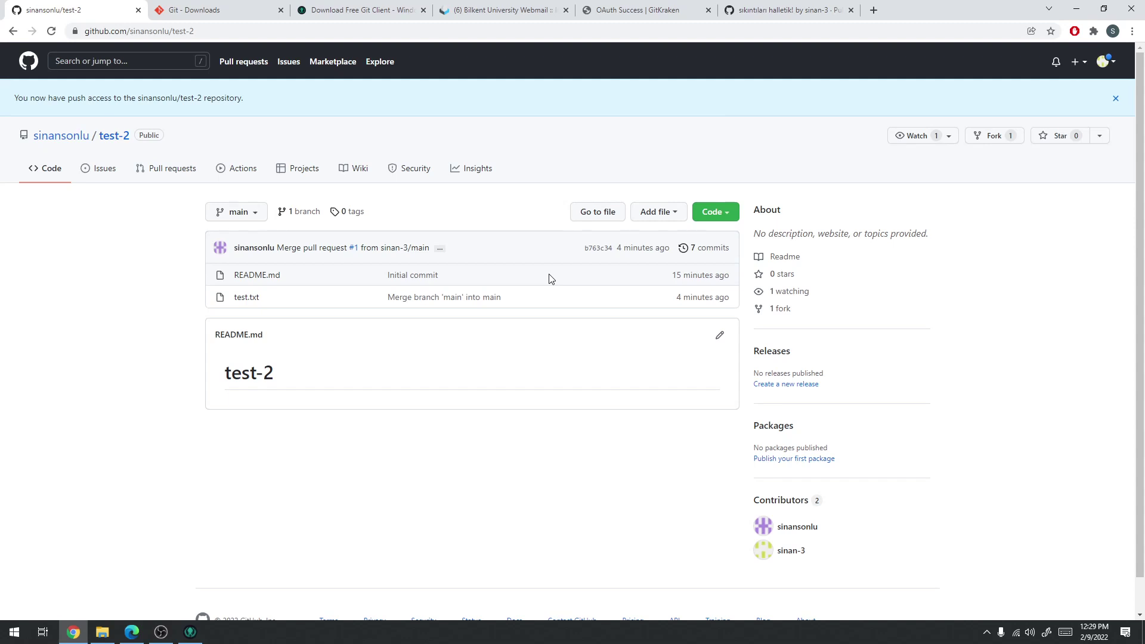
Copy the test-2 repository's HTTPS clone URL from GitHub's Code menu
left_click(733, 216)
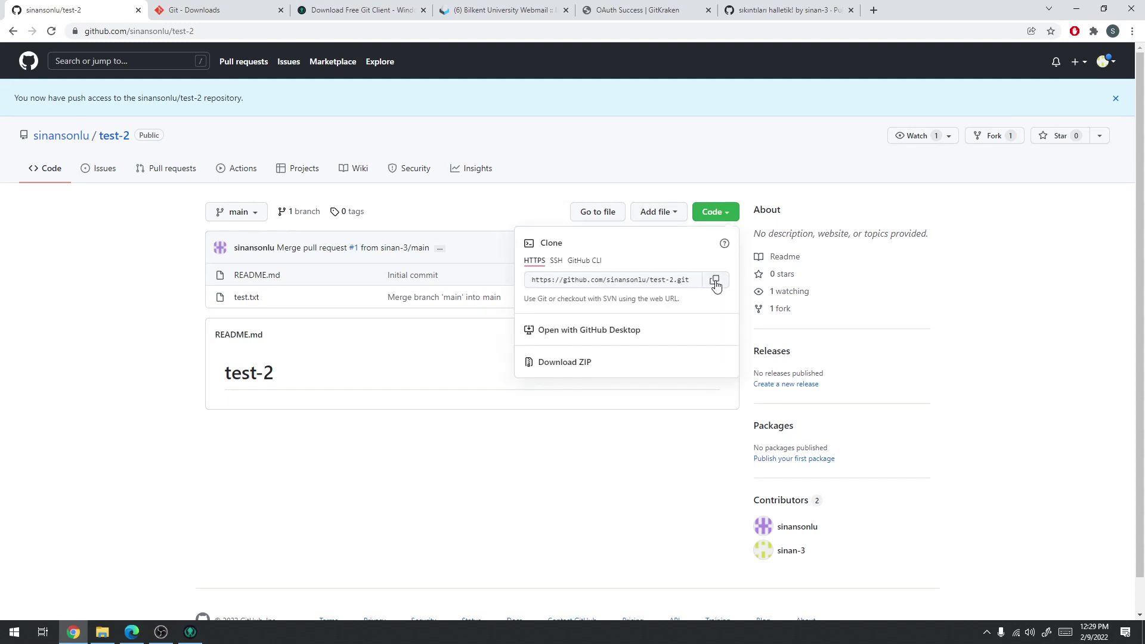
left_click(716, 284)
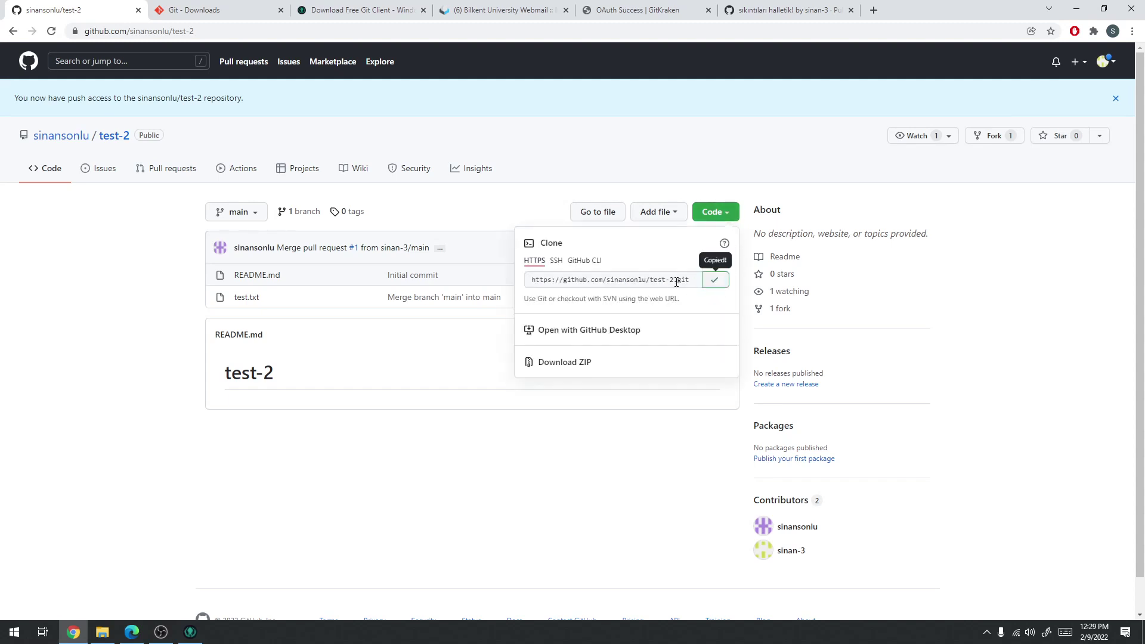
In GitKraken, close the test-2-fork repository and open test-2 from Recent Repos
left_click(192, 636)
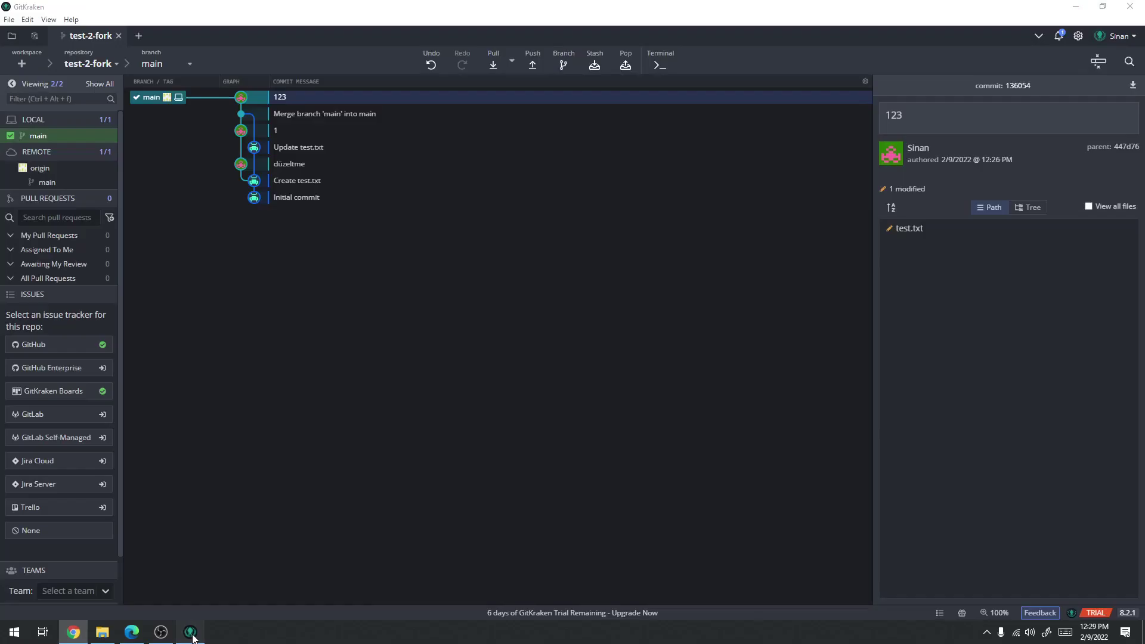
left_click(118, 37)
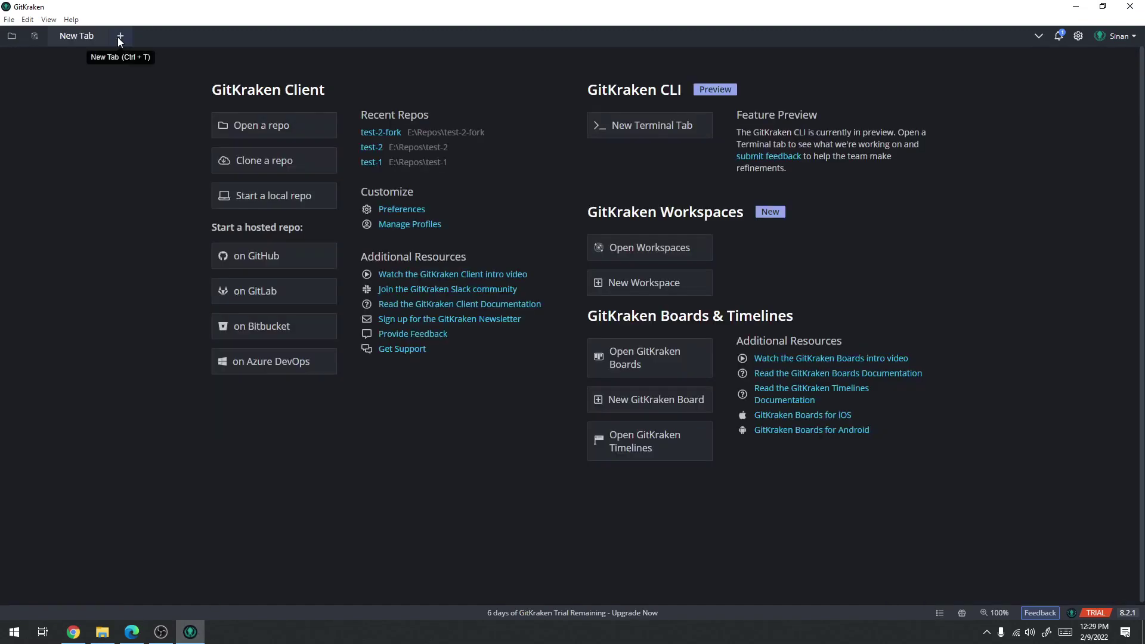
left_click(376, 150)
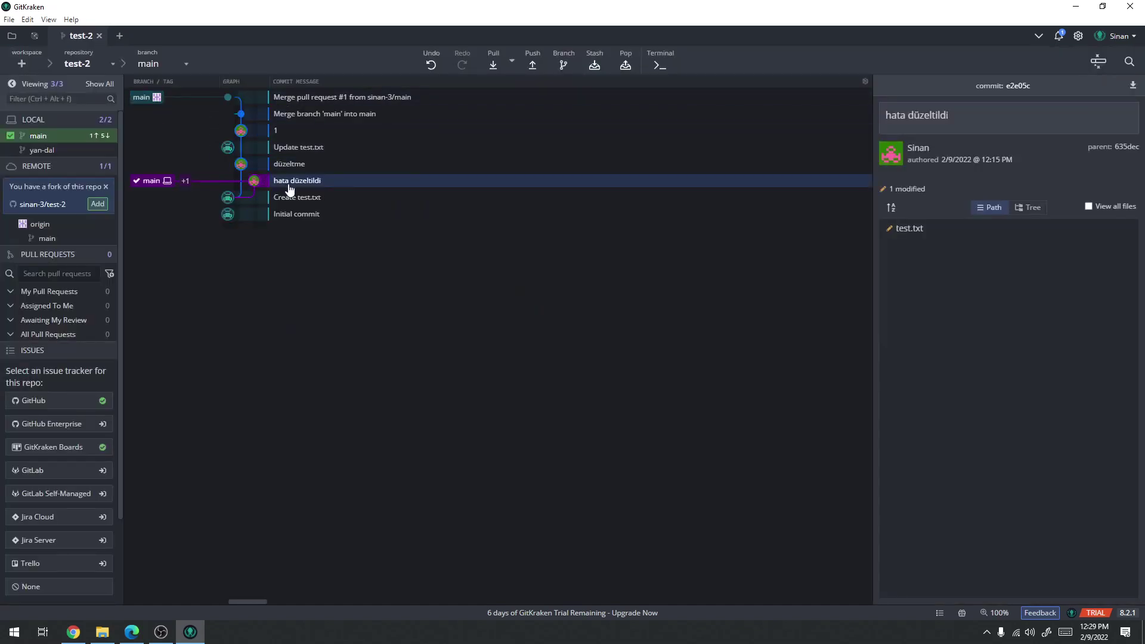
Review the test-2 commits and the test.txt diff in the hata düzeltildi commit
mouse_move(155, 183)
left_click(299, 166)
left_click(299, 147)
left_click(299, 132)
left_click(296, 113)
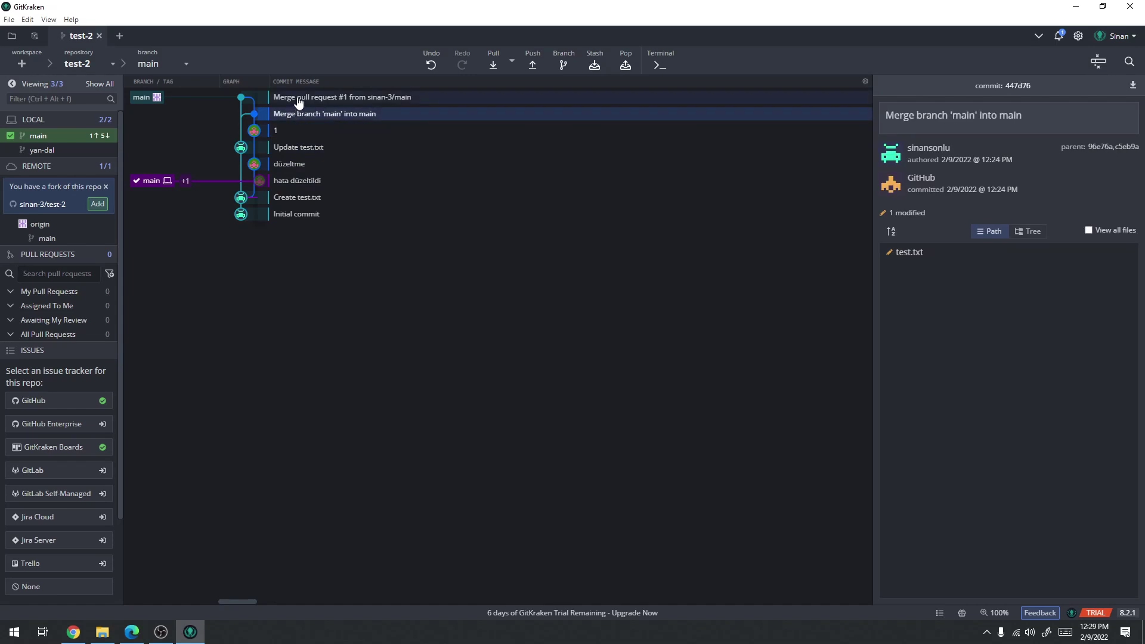
left_click(299, 100)
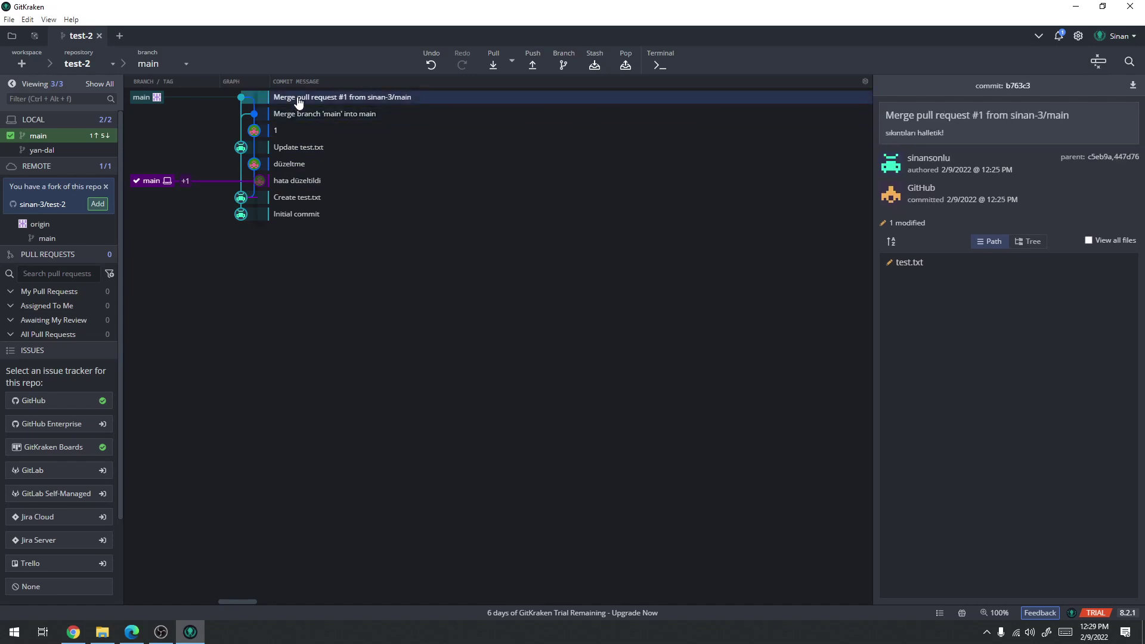
left_click(300, 180)
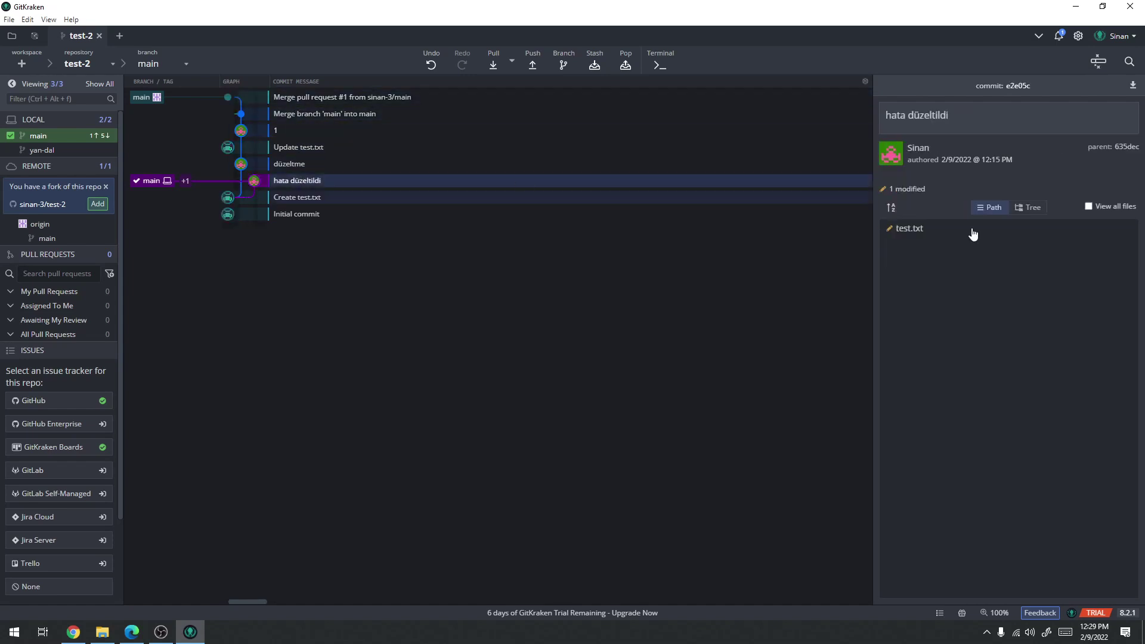
left_click(909, 229)
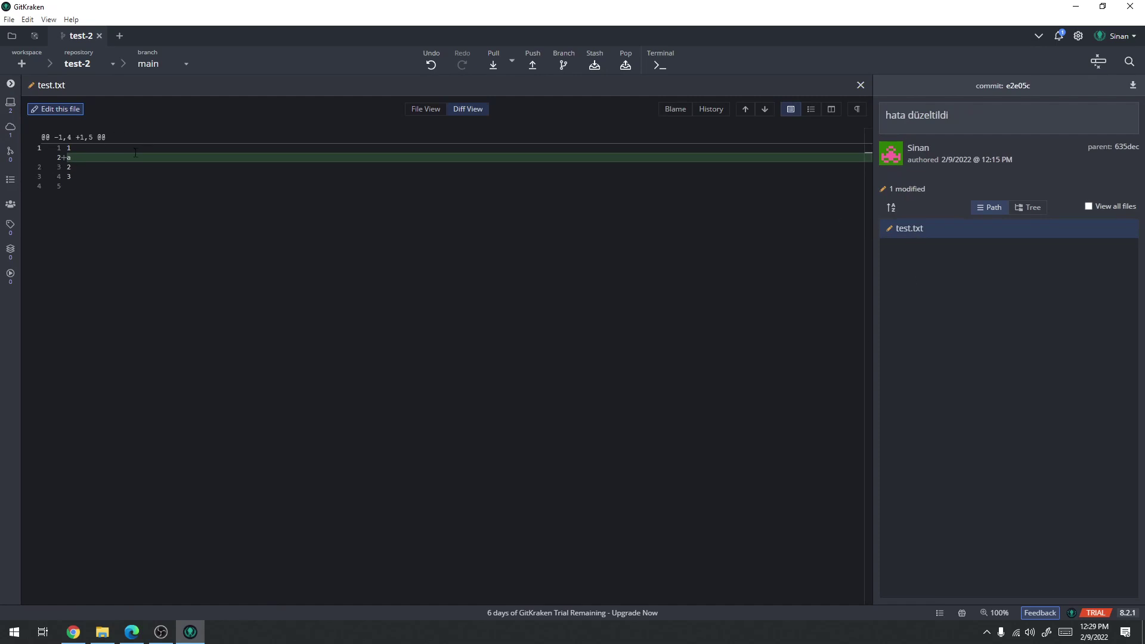
left_click(859, 87)
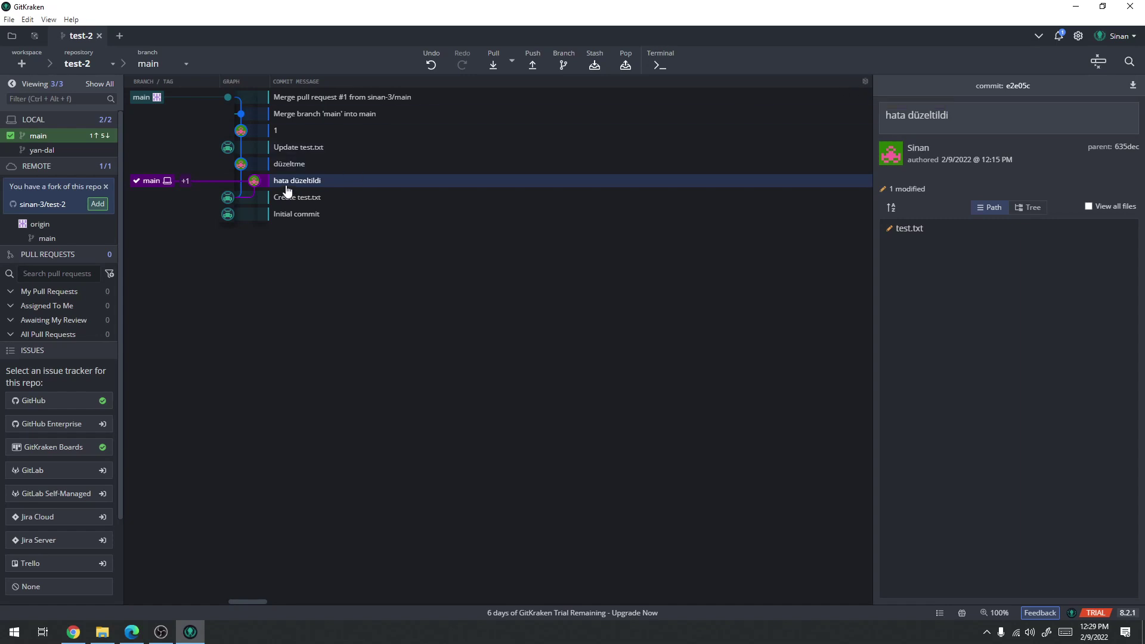
Pull origin/main, keep its asd line in conflicted test.txt, save, and commit the merge
left_click(494, 66)
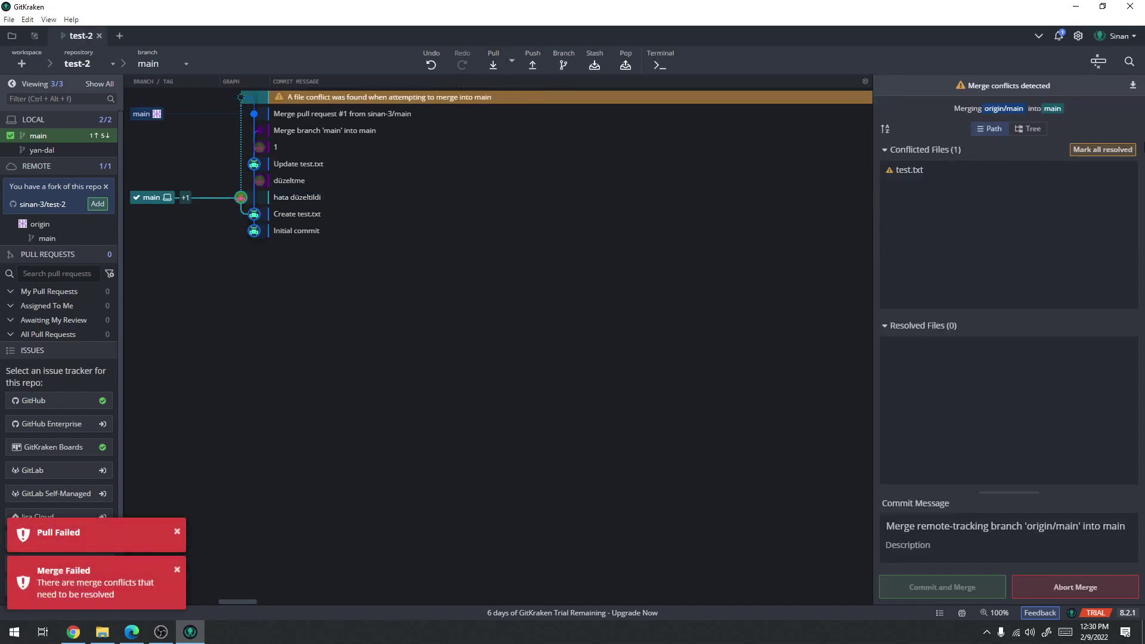
left_click(909, 171)
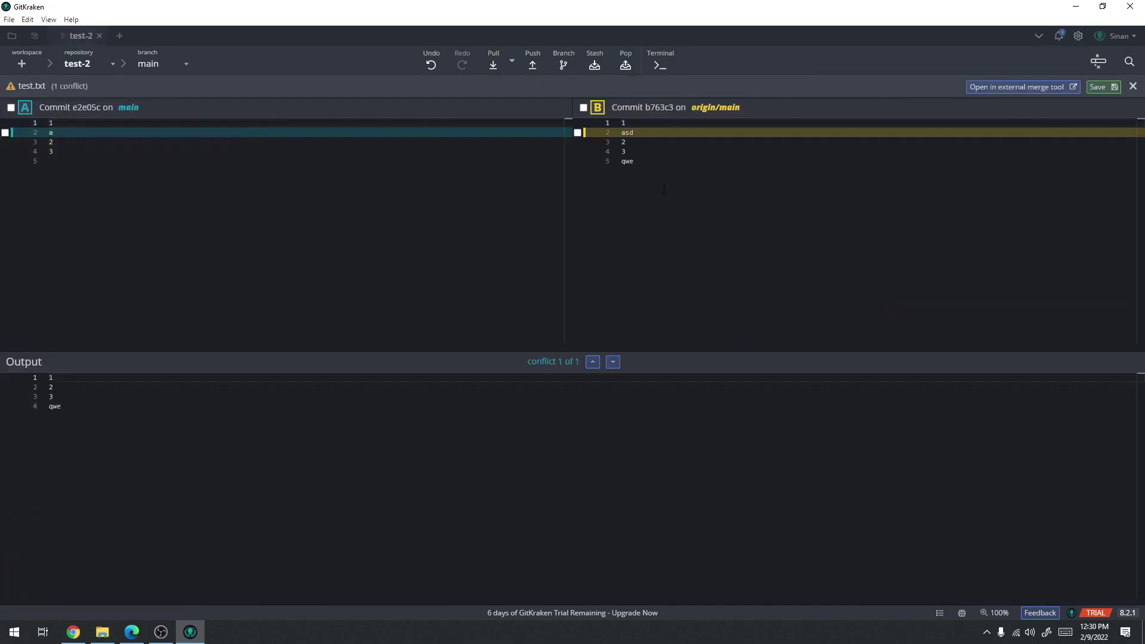
left_click(583, 109)
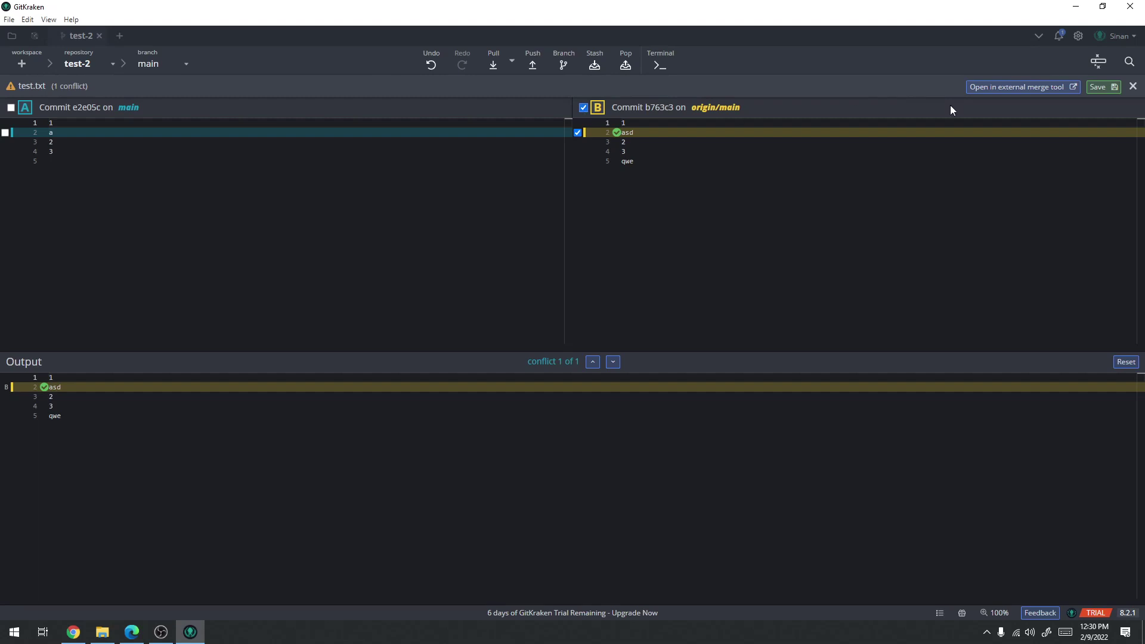
left_click(1101, 87)
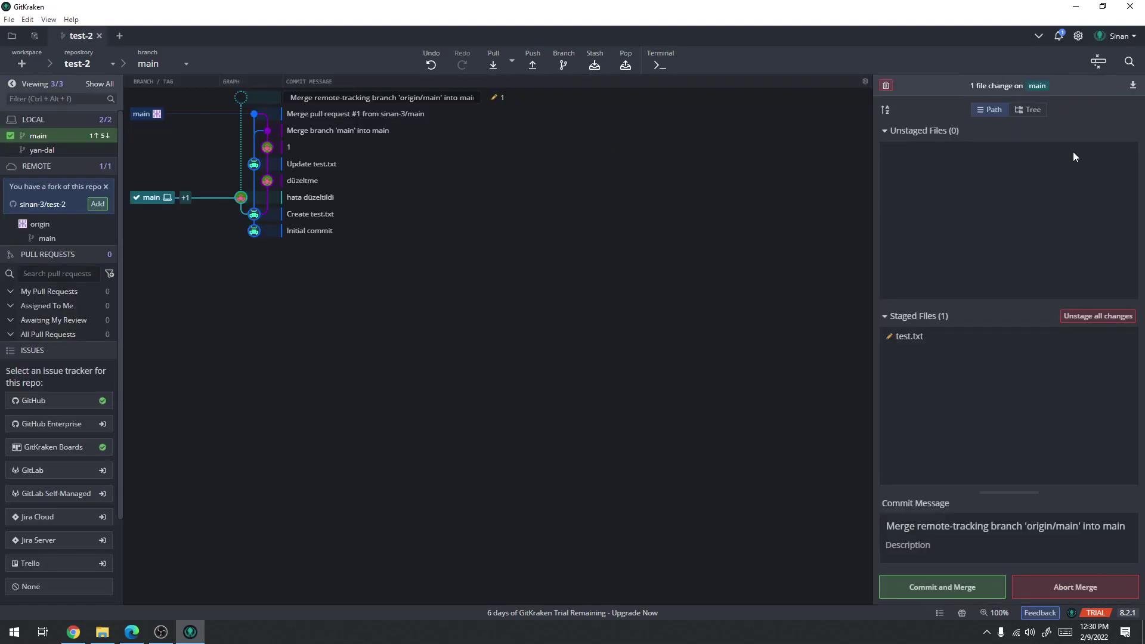
left_click(944, 588)
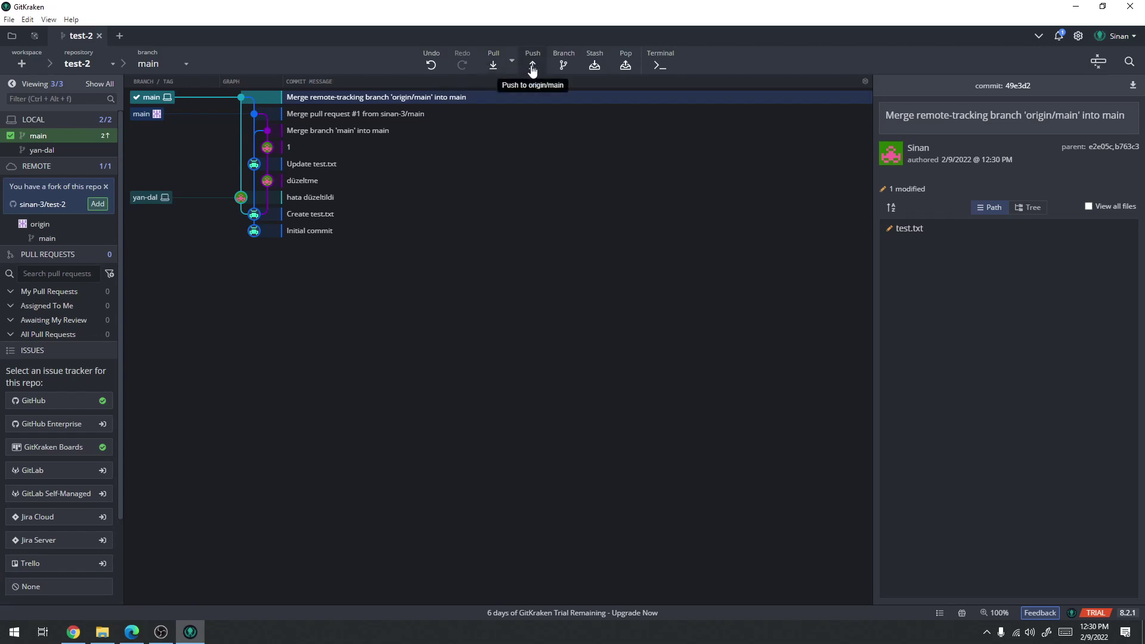
Confirm nothing new on the remote, then push the merge commit to origin/main
left_click(492, 65)
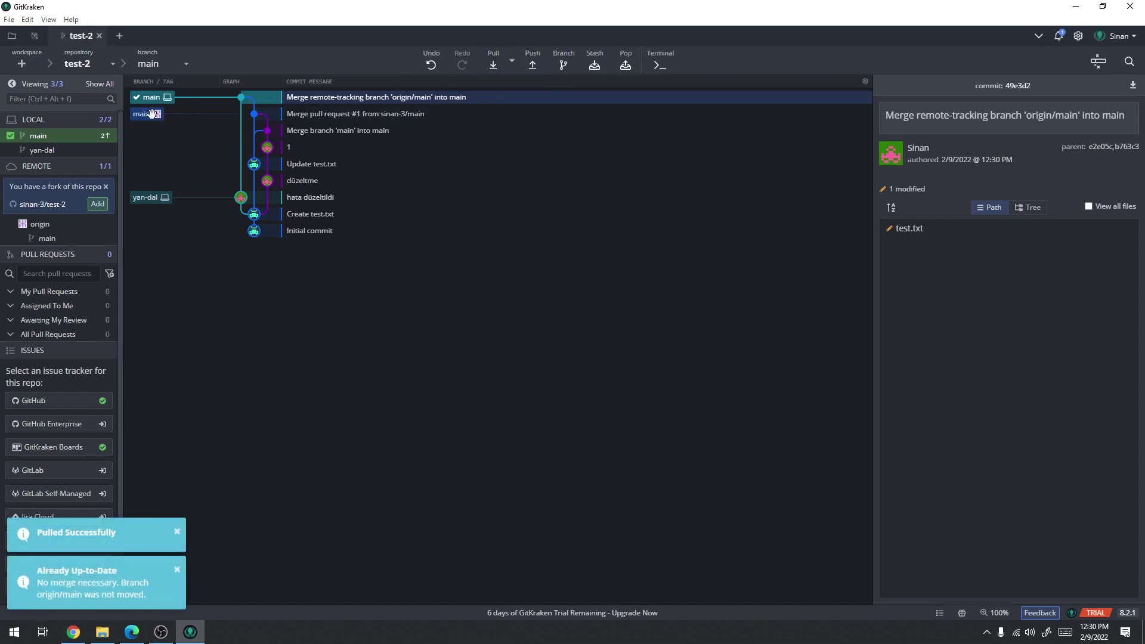
left_click(531, 61)
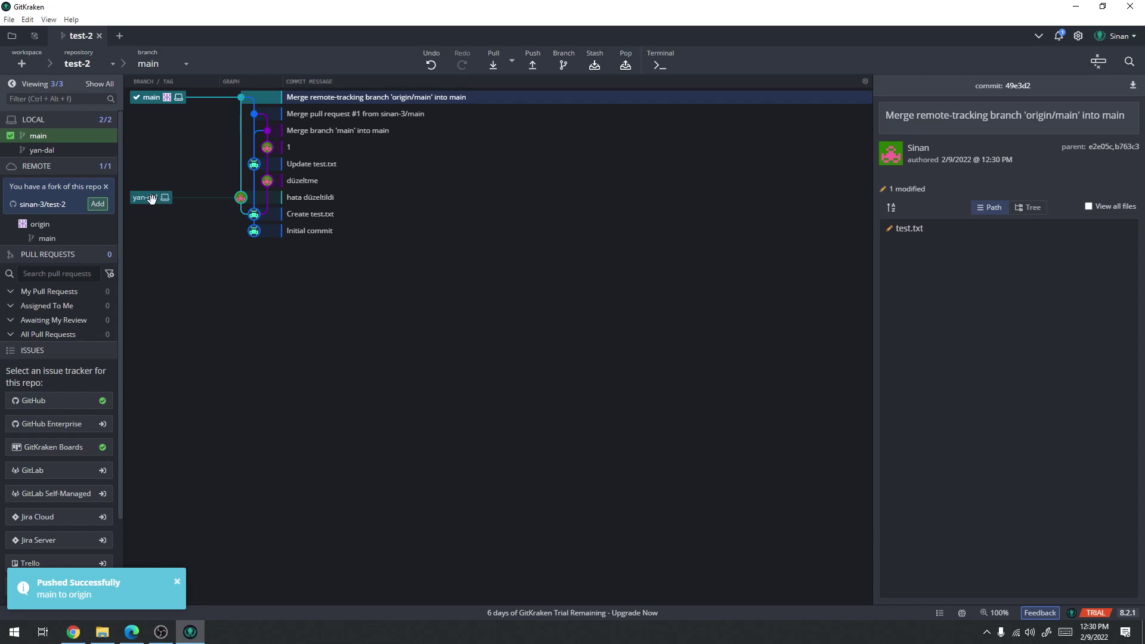
left_click(189, 71)
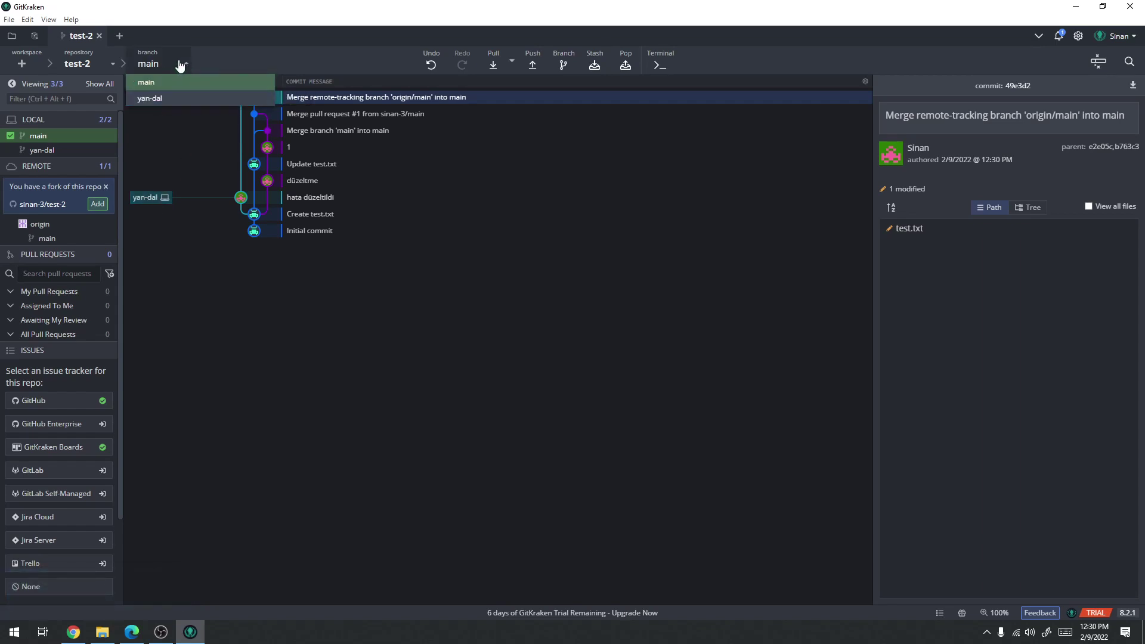
Delete the local yan-dal branch from its graph label and confirm the deletion
left_click(182, 64)
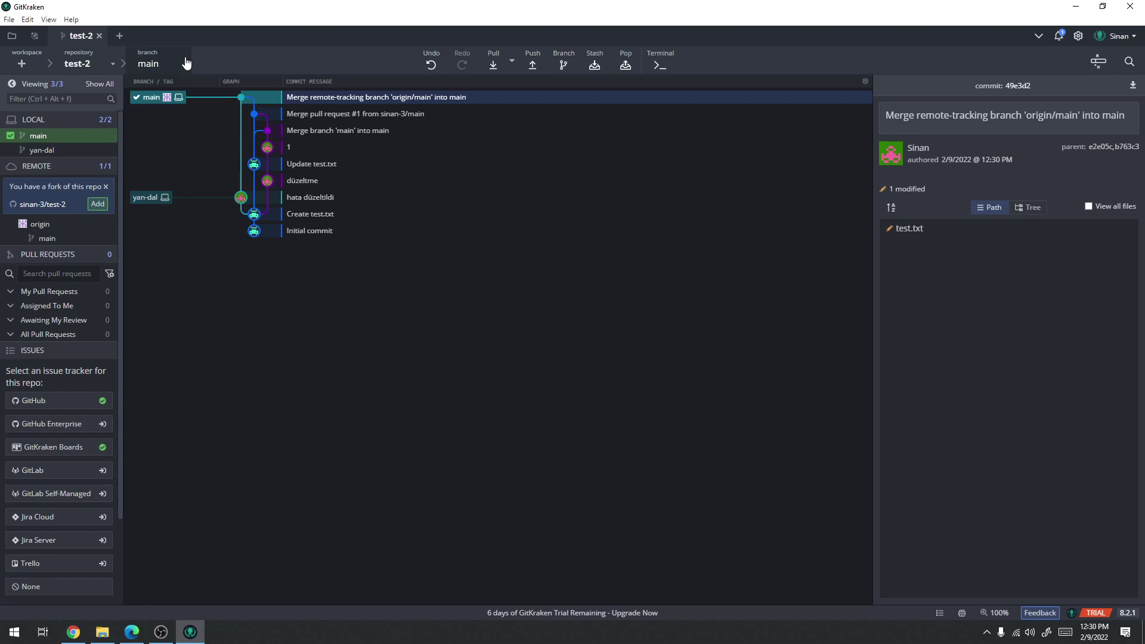
right_click(153, 203)
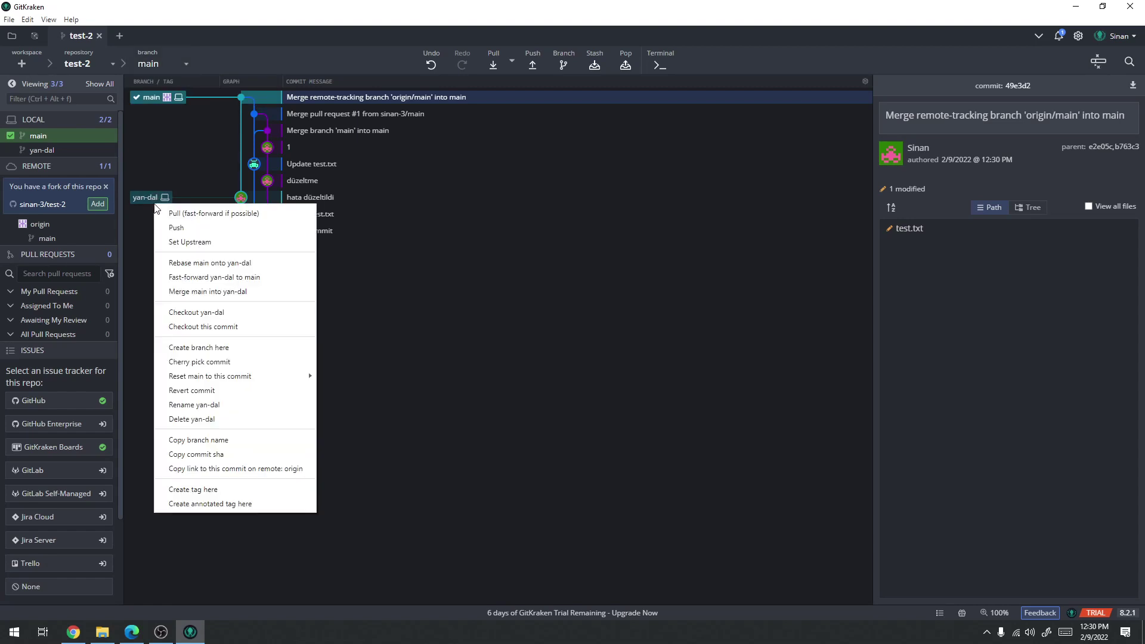
left_click(209, 421)
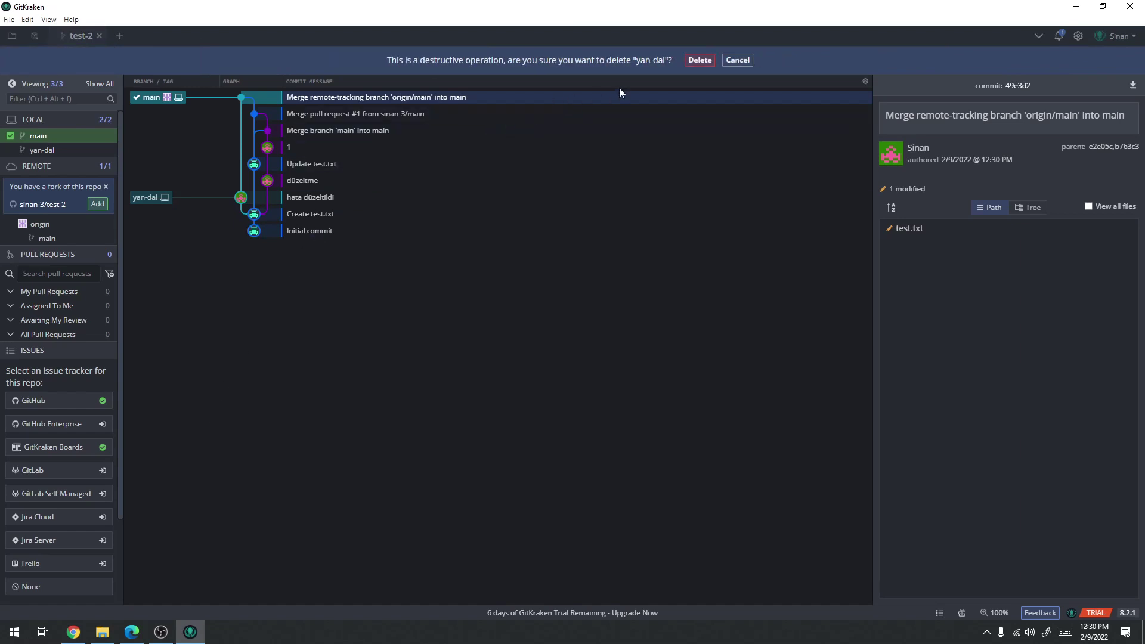
left_click(701, 62)
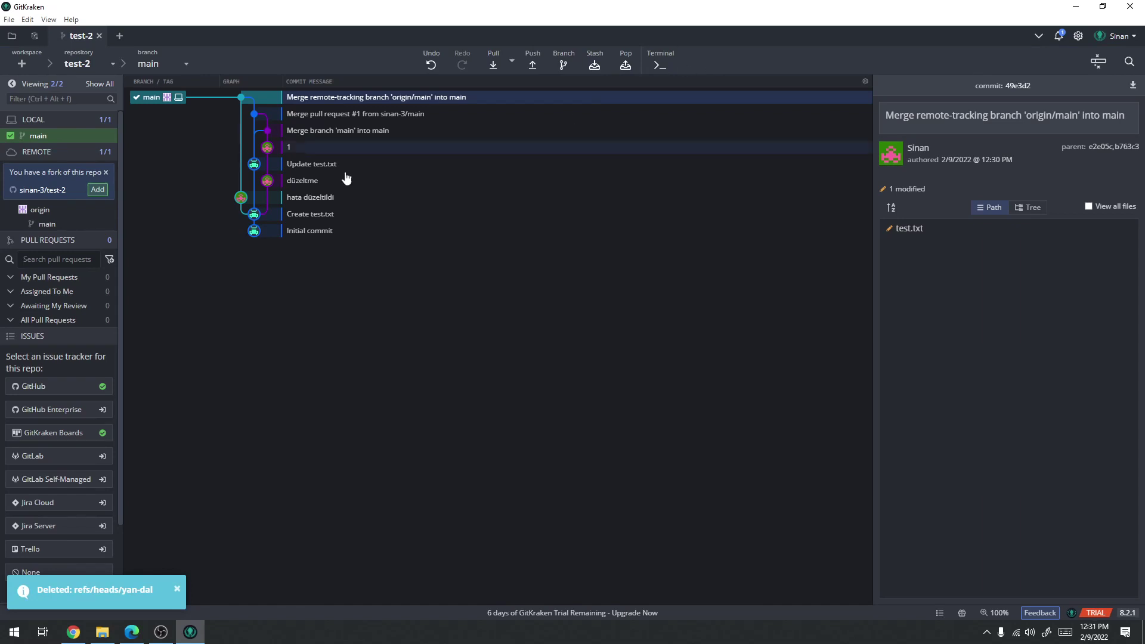